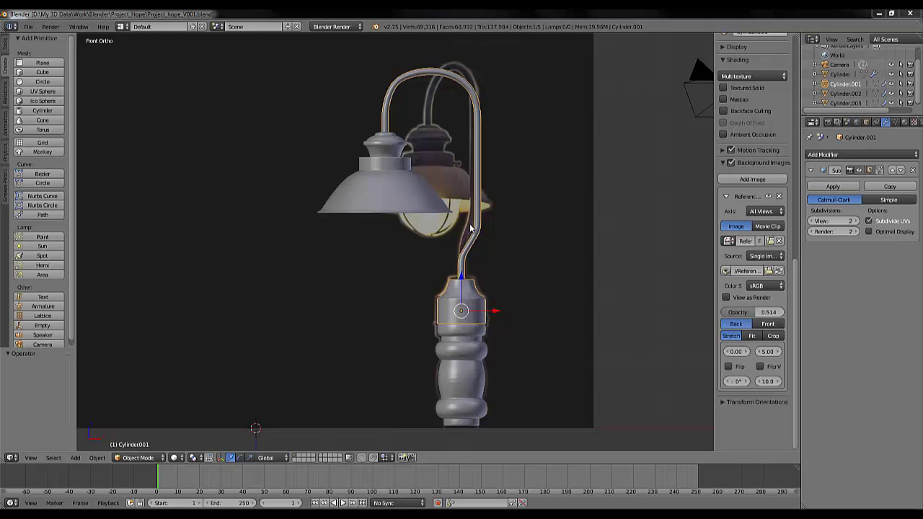
Replace the background reference image with Bulb_Reference.png in the front view.
middle_click_drag(470, 227, 507, 217)
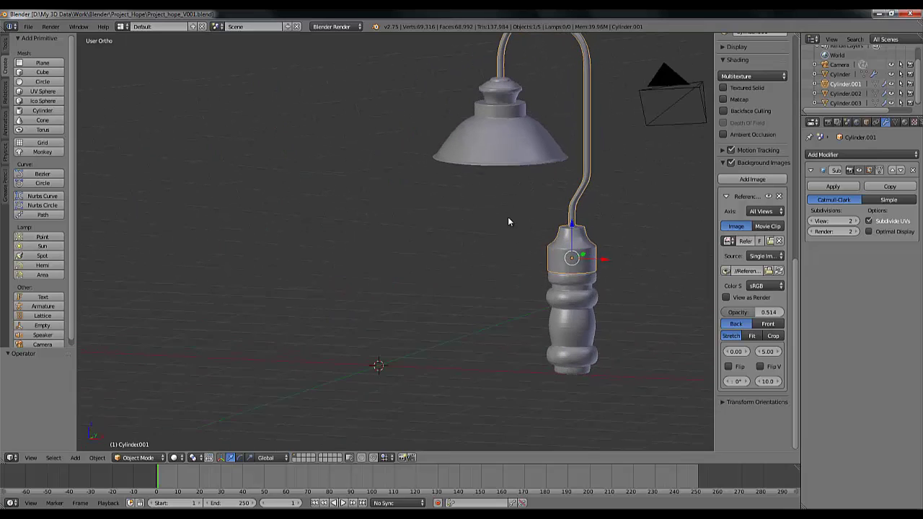
key("KP_1")
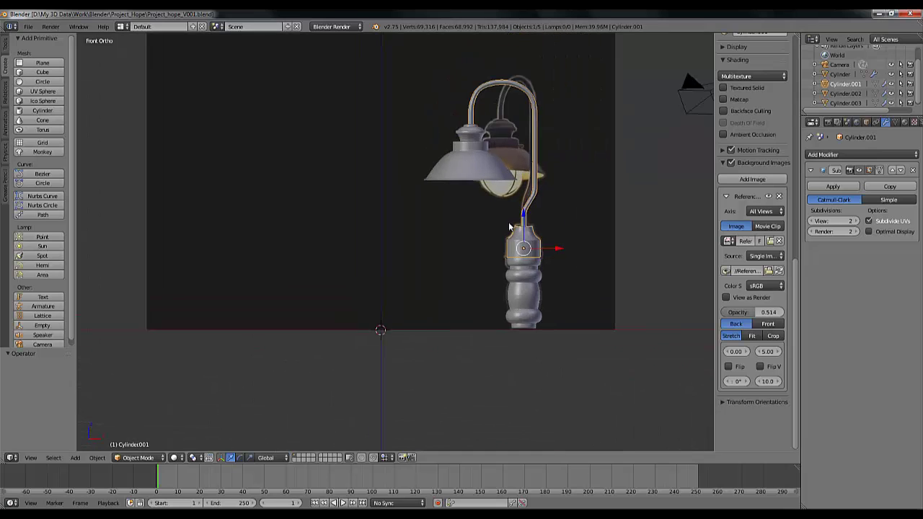
scroll(508, 222, "up", 2)
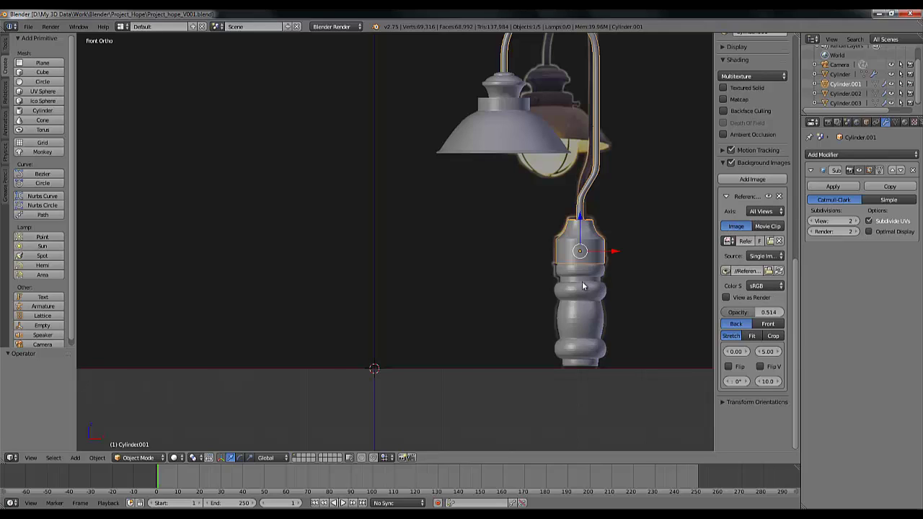
left_click(769, 241)
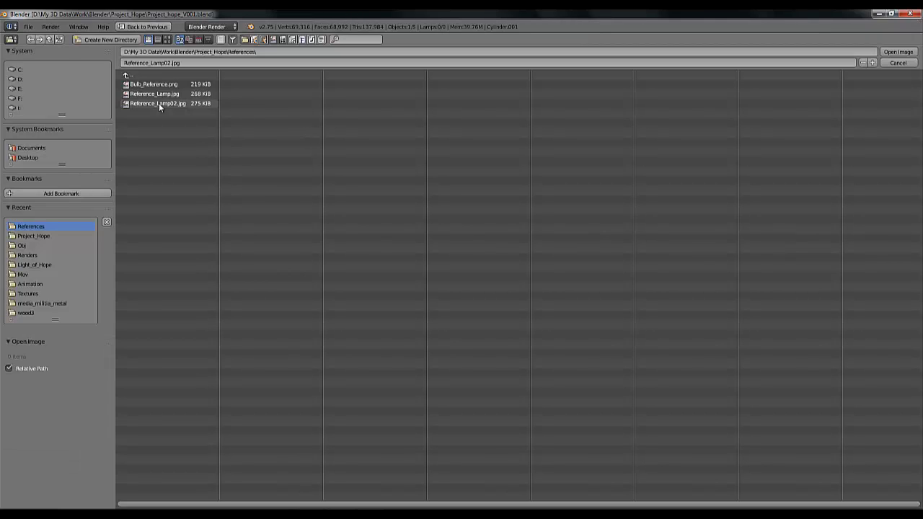
left_click(153, 84)
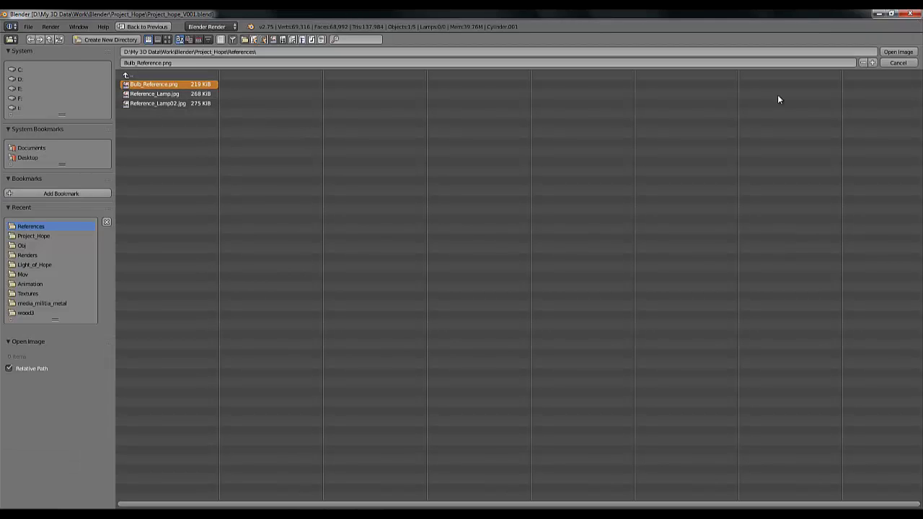
left_click(897, 51)
Hide the lamp objects Cylinder, Cylinder.001, Cylinder.002 and Cylinder.003 so only the bulb reference shows.
scroll(375, 256, "down", 3)
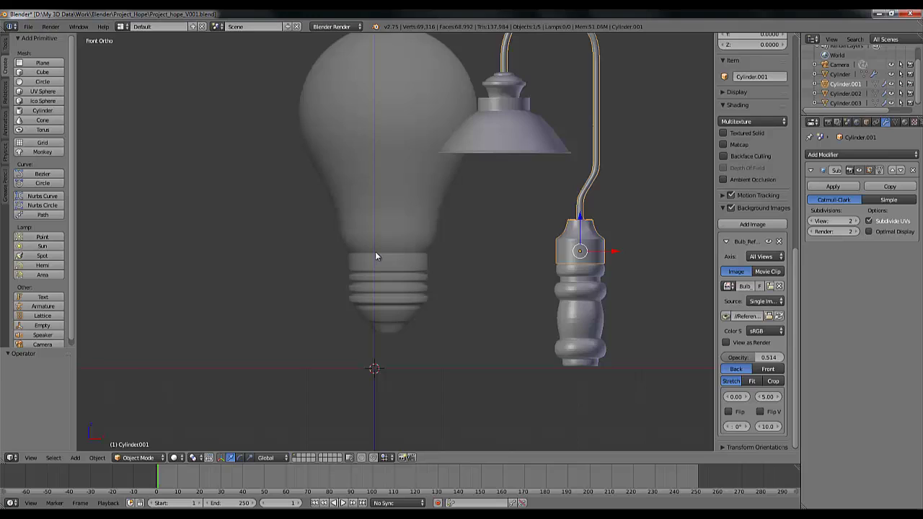
middle_click_drag(427, 262, 430, 293, "shift")
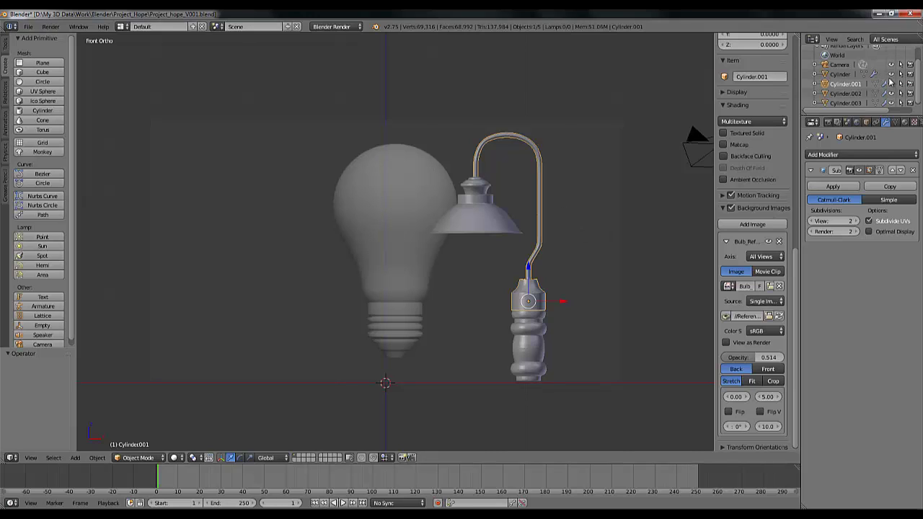
left_click_drag(890, 74, 891, 104)
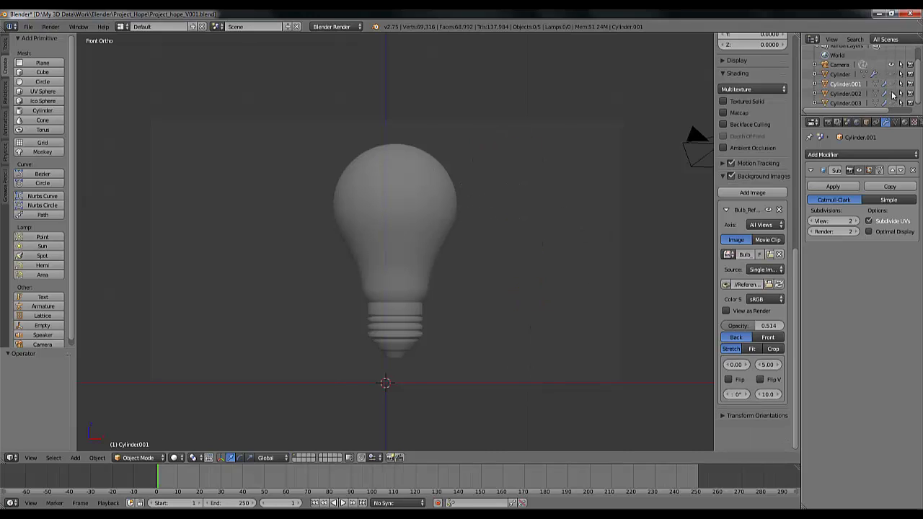
Add a UV sphere with 32 segments and 16 rings and move it, in wireframe display, onto the reference bulb's round head.
scroll(356, 230, "up", 2)
scroll(356, 228, "up", 3)
scroll(357, 228, "down", 3)
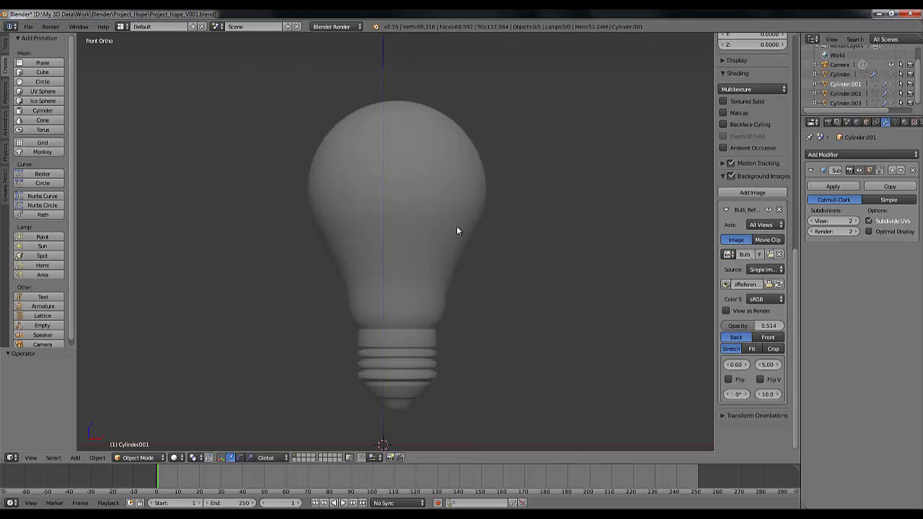
middle_click_drag(456, 228, 508, 252, "shift")
scroll(354, 143, "down", 1)
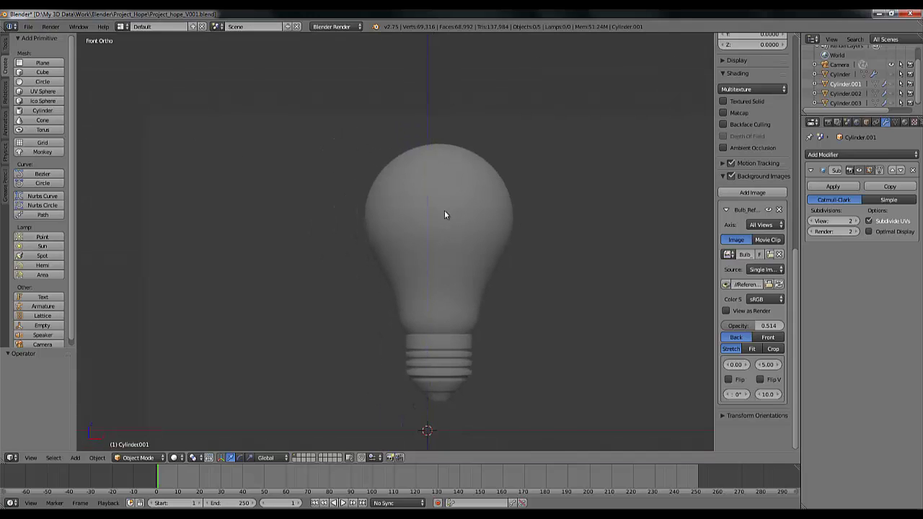
middle_click_drag(444, 211, 408, 196, "shift")
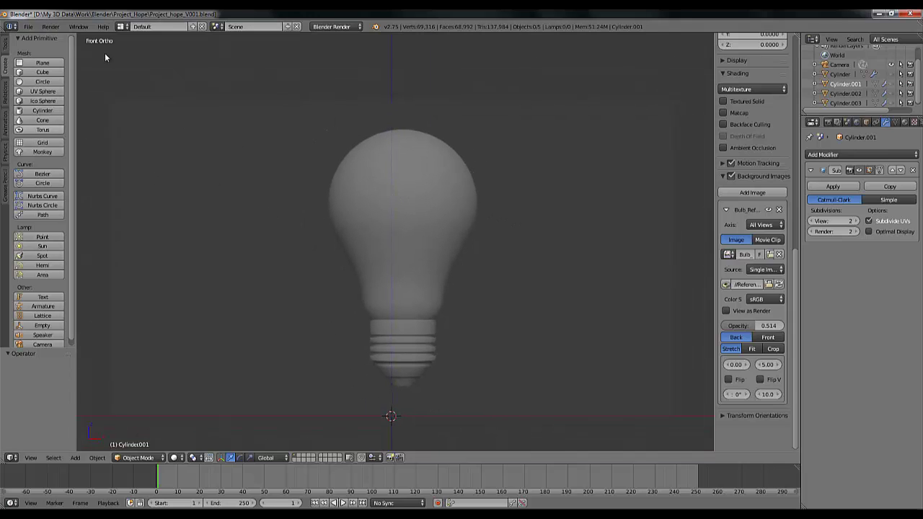
left_click(32, 92)
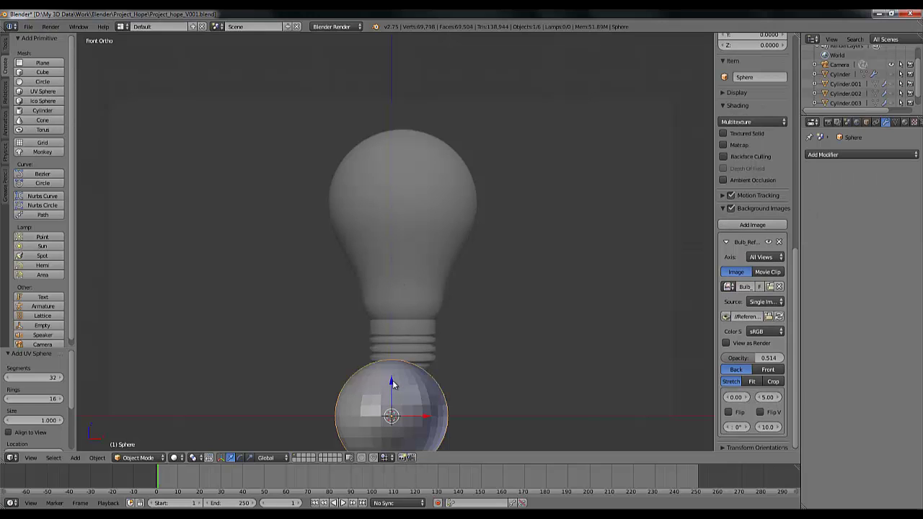
key("z")
left_click_drag(390, 382, 439, 191)
Nudge the sphere about -0.010 on X and 0.089 on Z, and scale it uniformly by about 1.268.
scroll(438, 191, "up", 3)
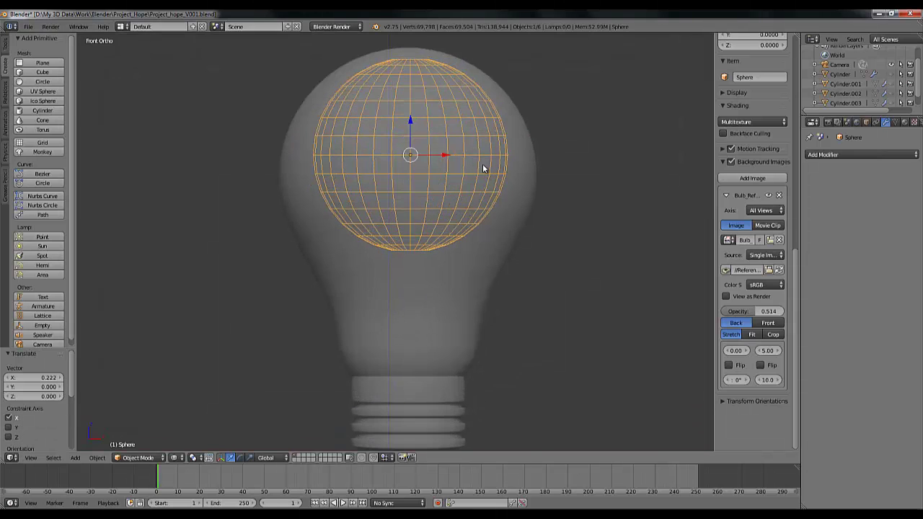
middle_click_drag(480, 179, 472, 262, "shift")
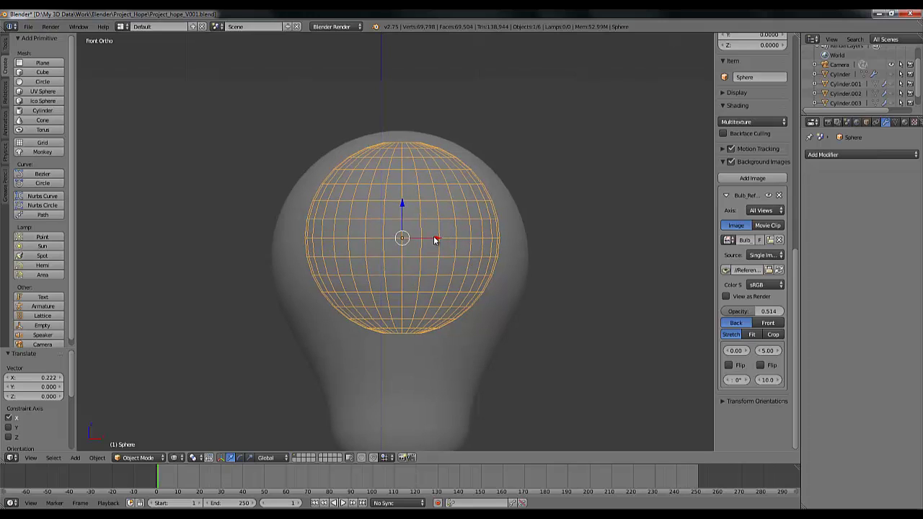
left_click_drag(434, 240, 432, 240)
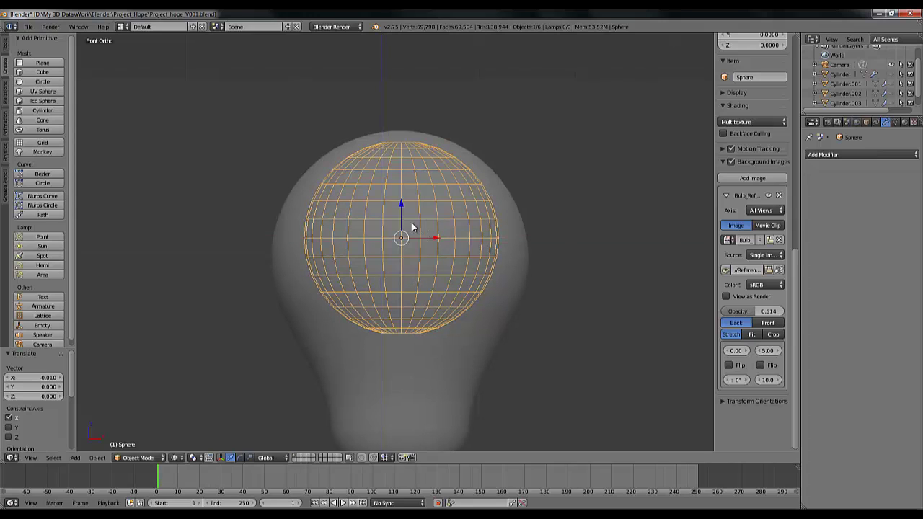
left_click_drag(401, 208, 401, 199)
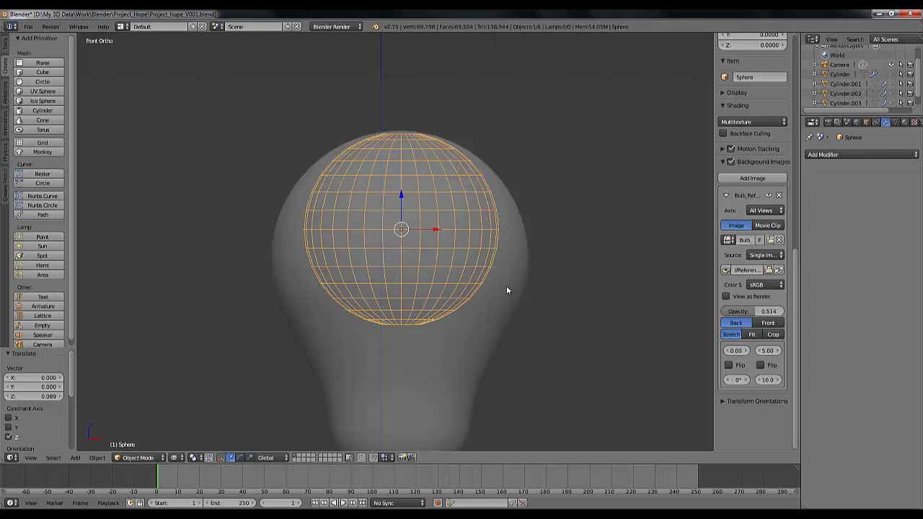
key("s")
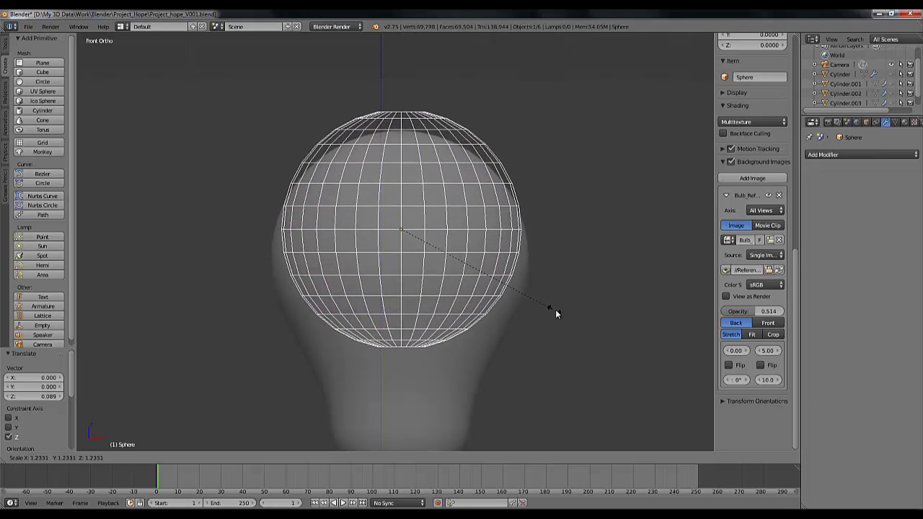
left_click(558, 311)
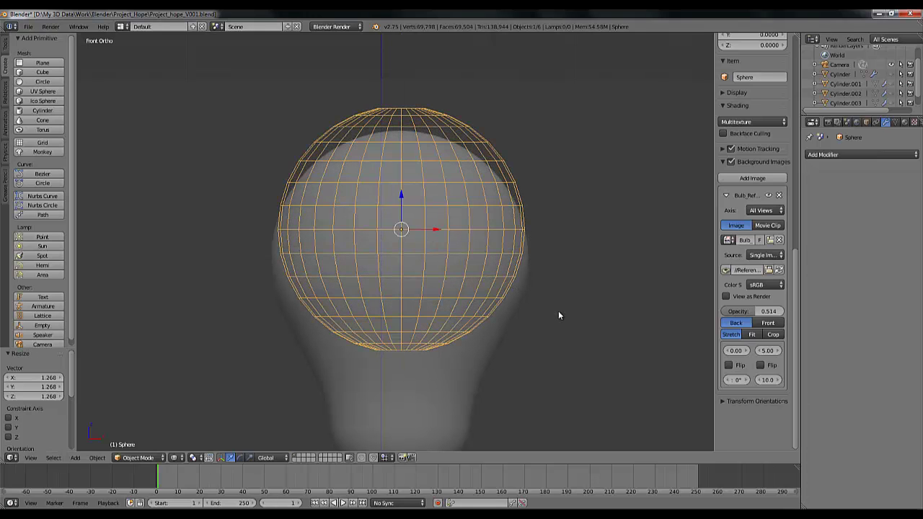
Fit the sphere to the bulb head's outline by lowering it about 0.297, shifting it -0.015 on X and scaling it by 1.015 and 1.020.
left_click_drag(402, 200, 402, 224)
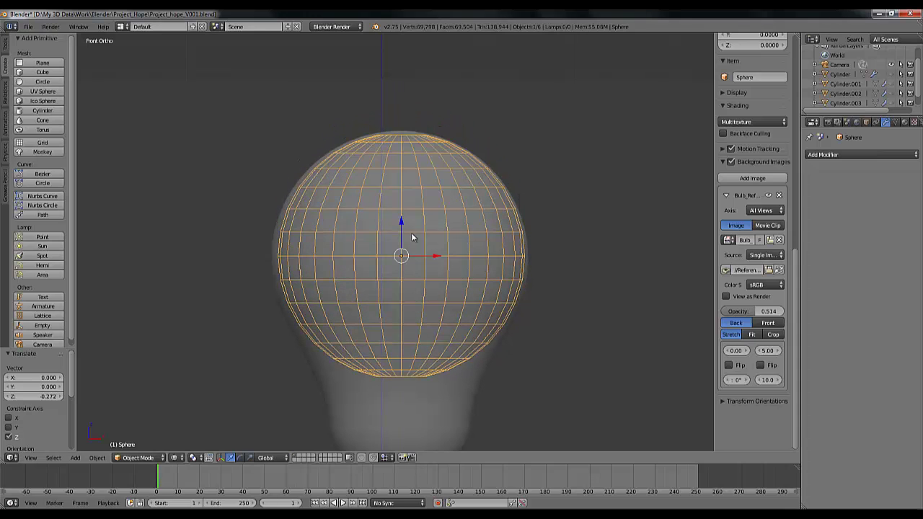
left_click_drag(437, 258, 432, 256)
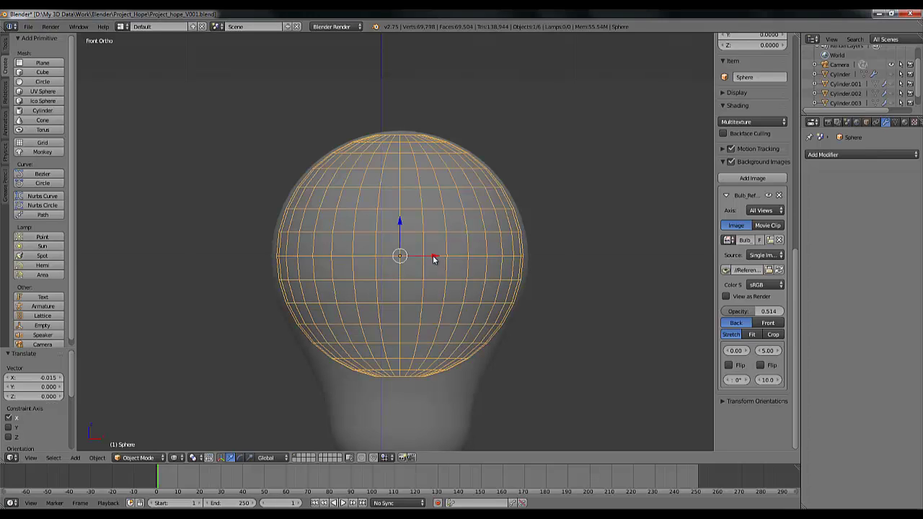
key("s")
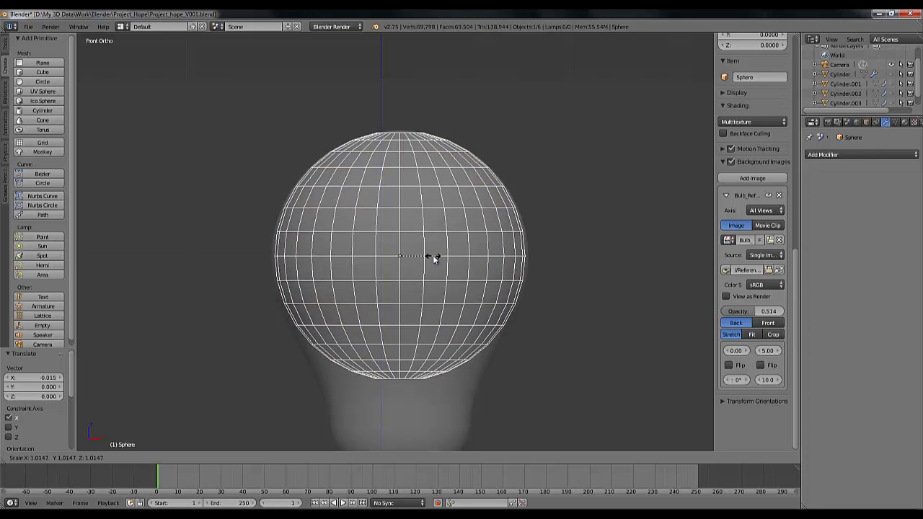
left_click(433, 255)
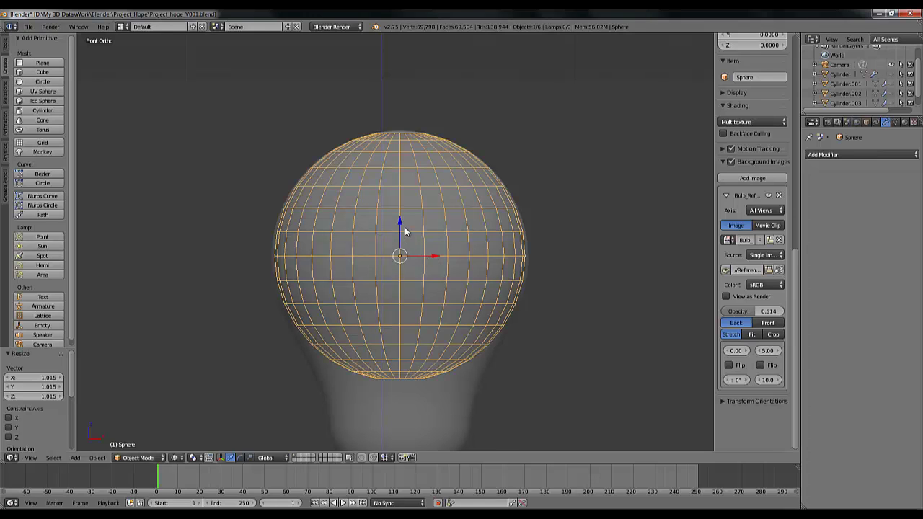
left_click_drag(400, 223, 401, 226)
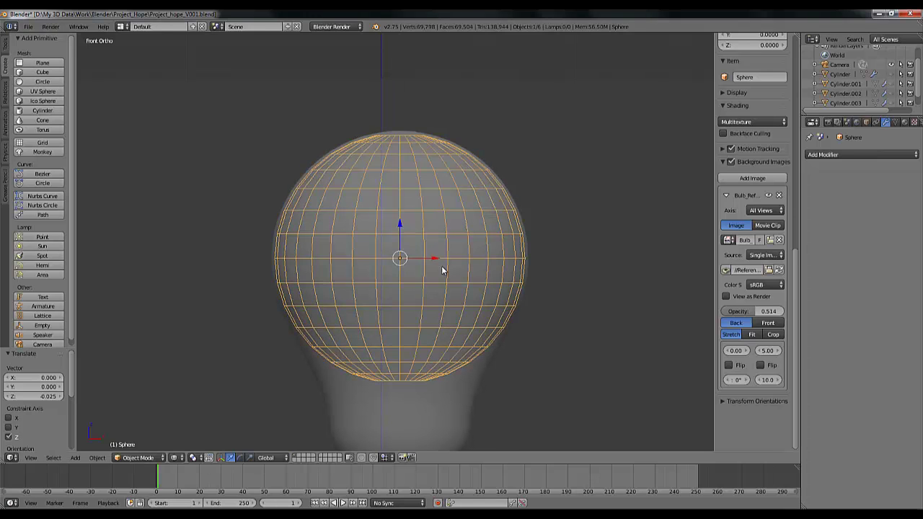
key("s")
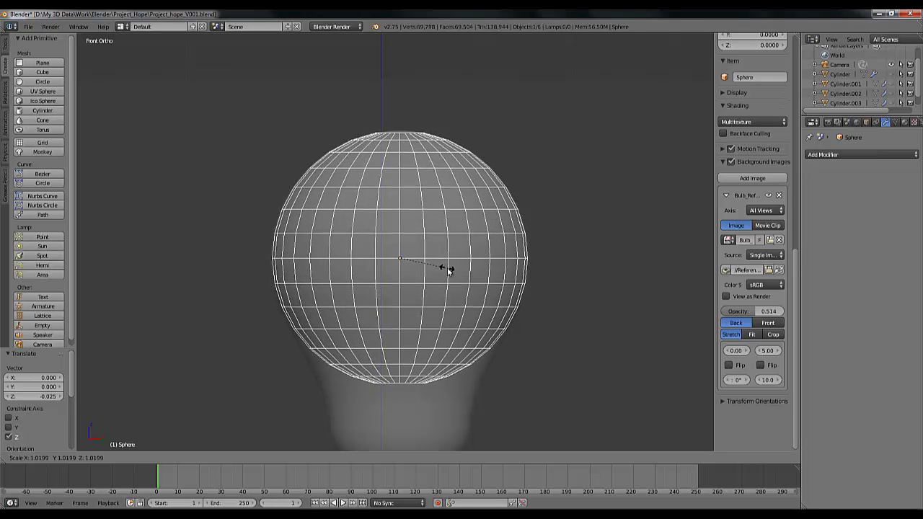
left_click(447, 269)
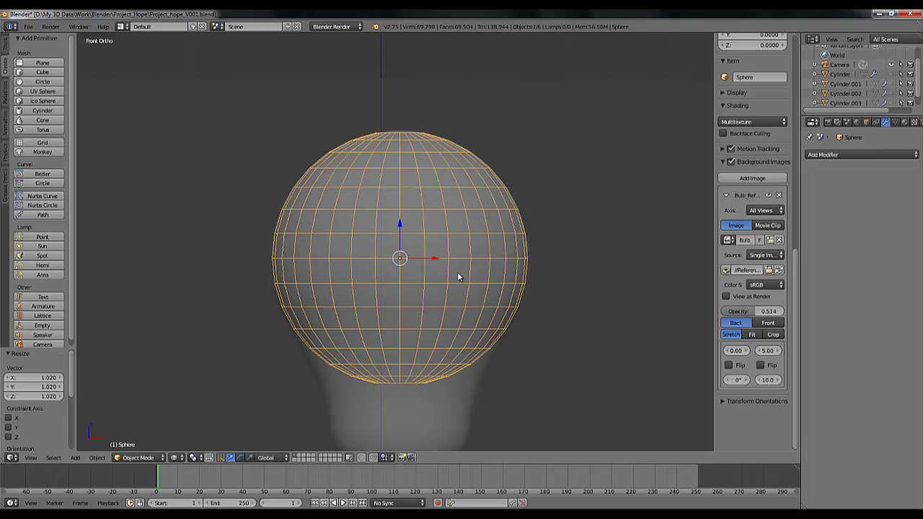
Delete the faces of the sphere's lowest six rings, where the reference bulb narrows into its neck.
scroll(459, 275, "up", 2)
middle_click_drag(482, 319, 485, 250, "shift")
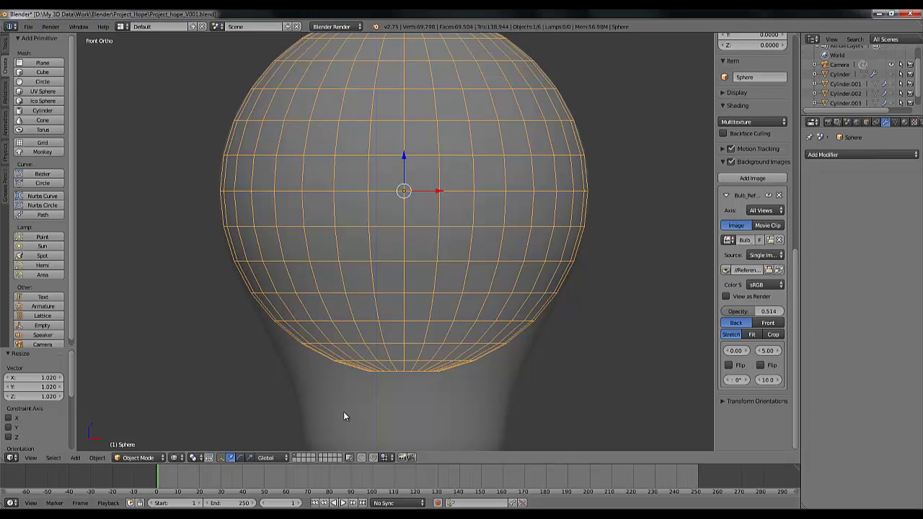
key("Tab")
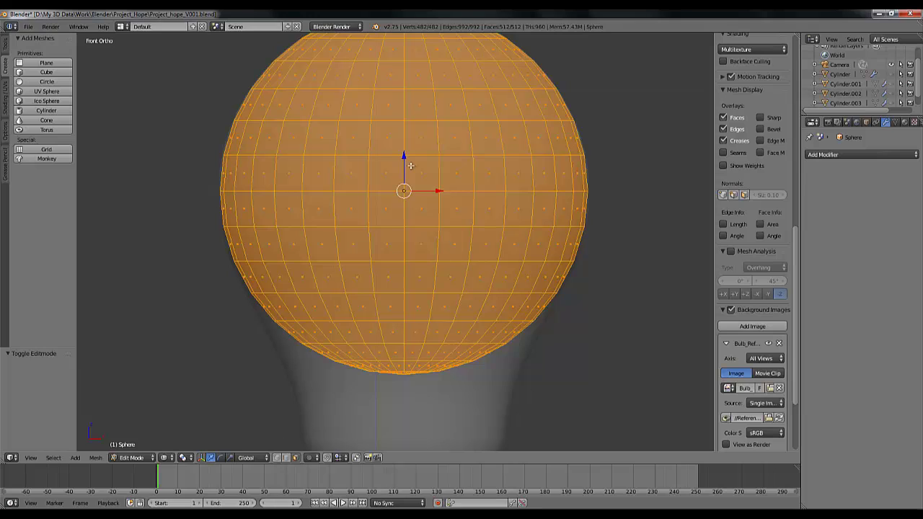
key("a")
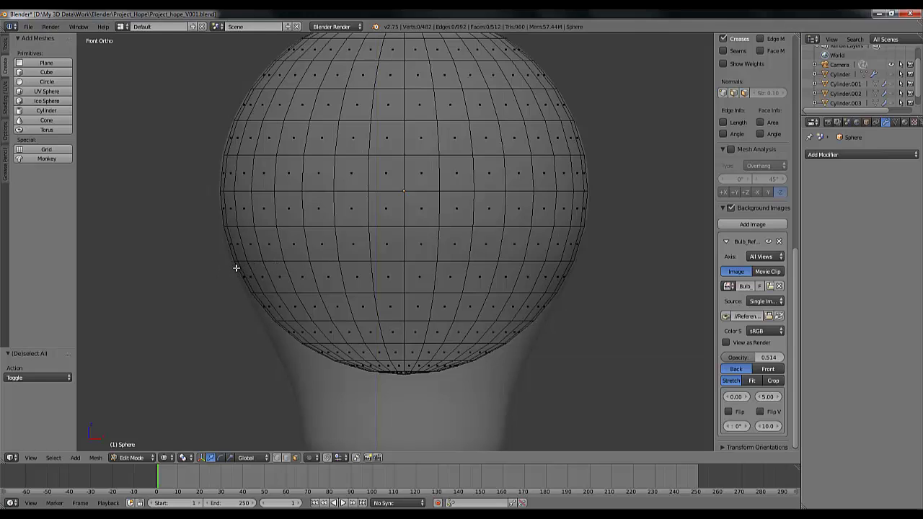
mouse_move(221, 264)
left_mouse_down("ctrl")
mouse_move(257, 363)
mouse_move(513, 416)
mouse_move(614, 298)
mouse_move(614, 268)
left_mouse_up("ctrl")
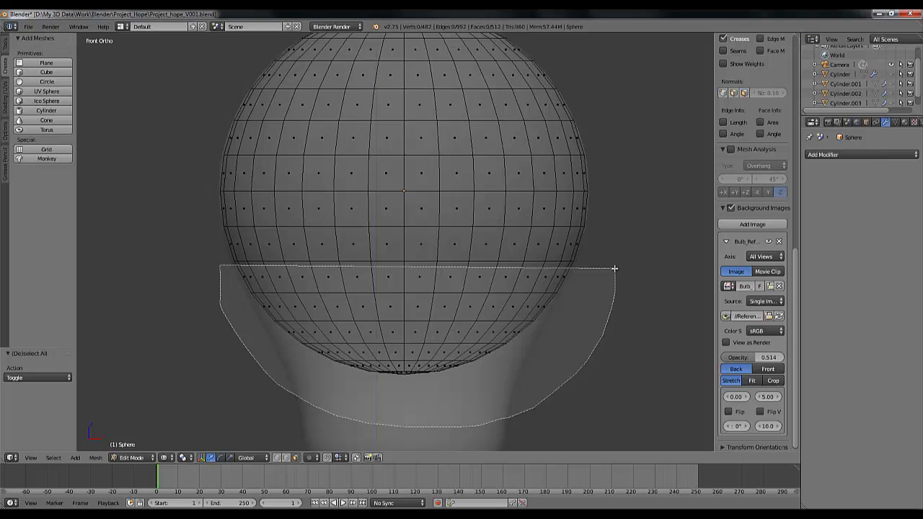
left_click_drag(614, 269, 614, 268, "ctrl")
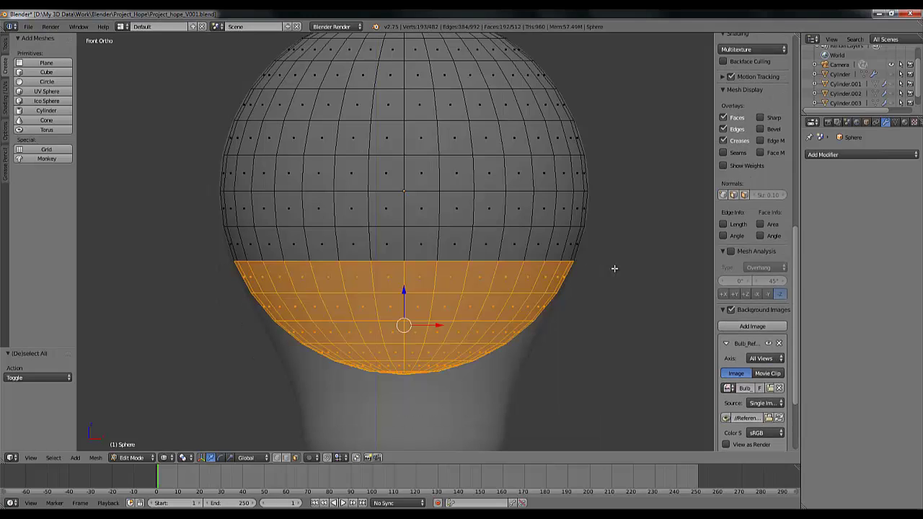
key("x")
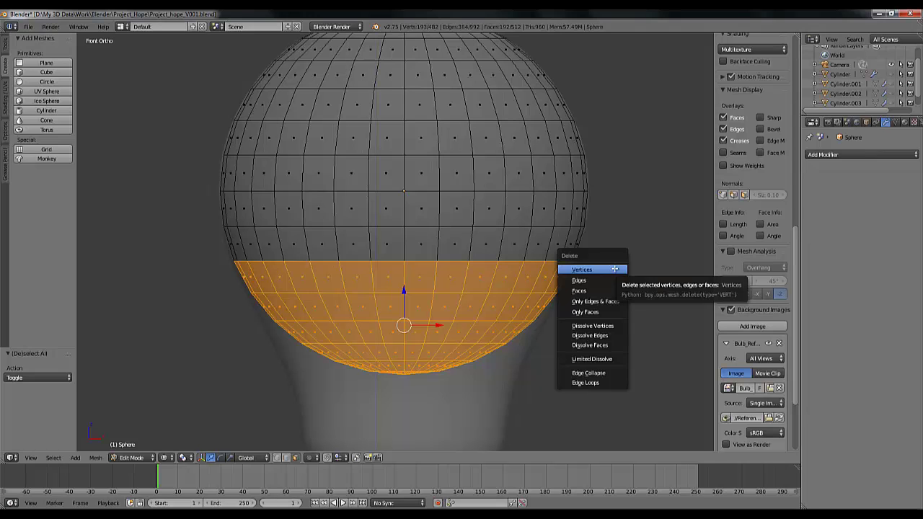
left_click(600, 288)
Select the edge loop around the sphere's open lower rim and fill it with a single face.
scroll(396, 304, "up", 2)
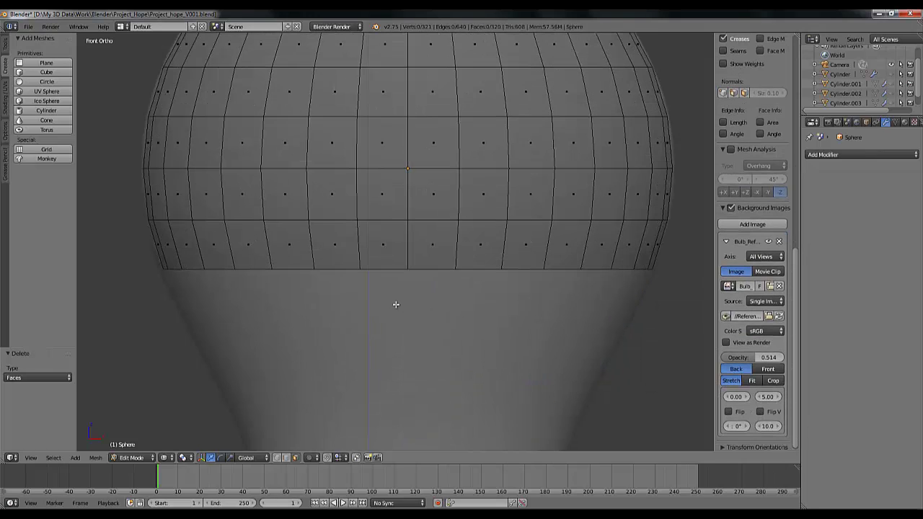
scroll(396, 304, "down", 3)
middle_click_drag(395, 304, 453, 324)
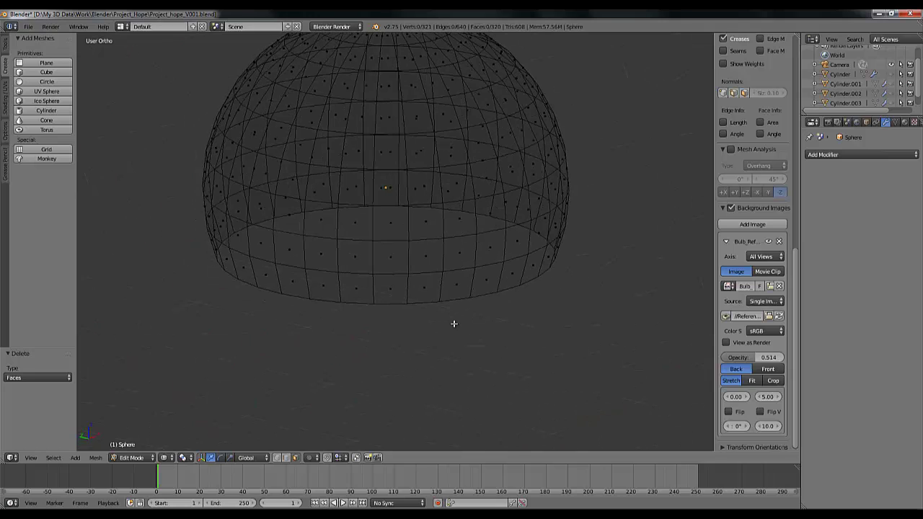
key("KP_1")
scroll(402, 311, "up", 2)
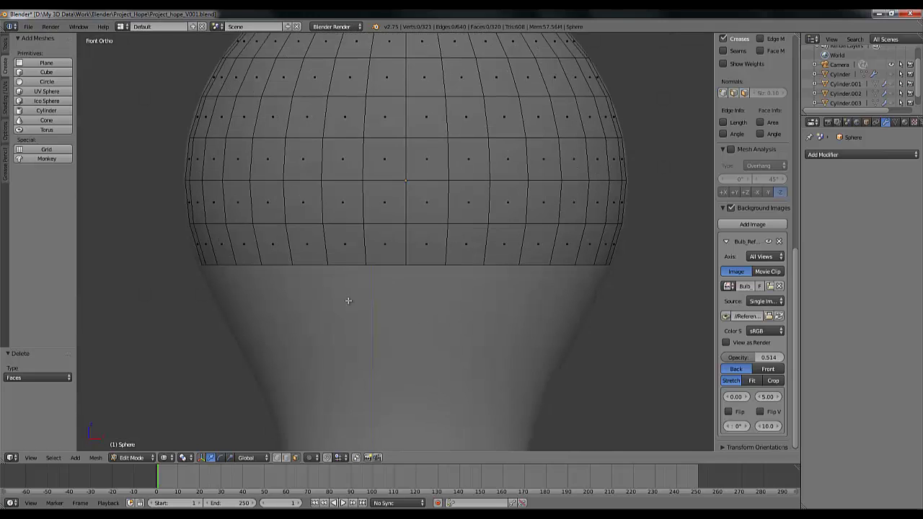
left_click(286, 457)
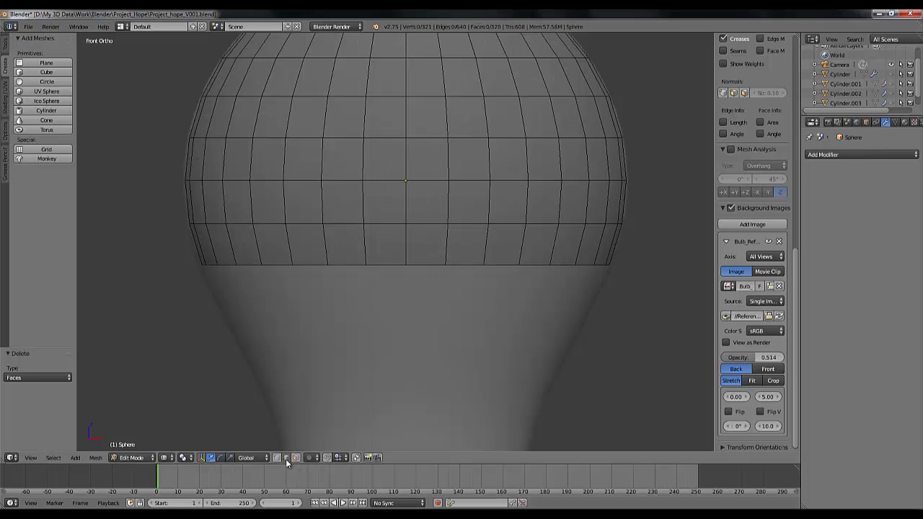
right_click(347, 264)
middle_click_drag(365, 292, 372, 257)
right_click(366, 365)
scroll(366, 315, "down", 2)
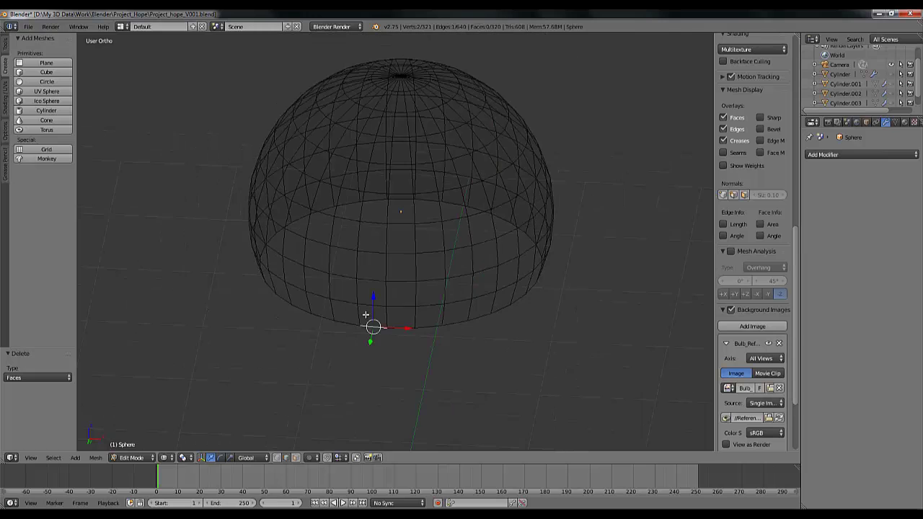
mouse_move(366, 315)
middle_mouse_down()
mouse_move(370, 284)
mouse_move(391, 315)
mouse_move(370, 319)
middle_mouse_up()
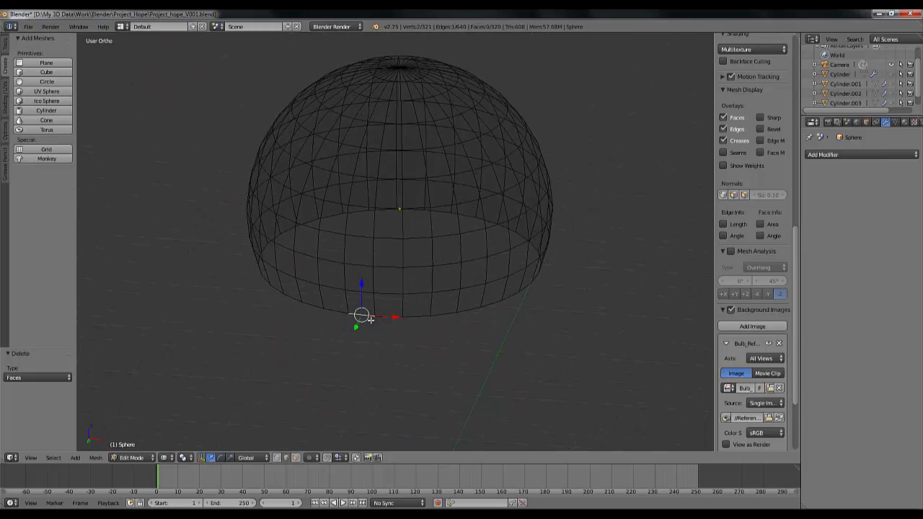
key("ctrl+e")
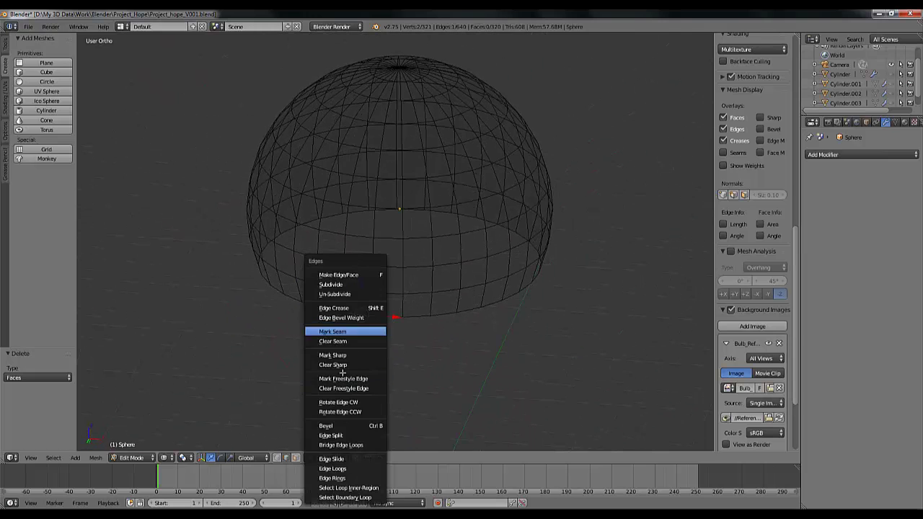
left_click(333, 469)
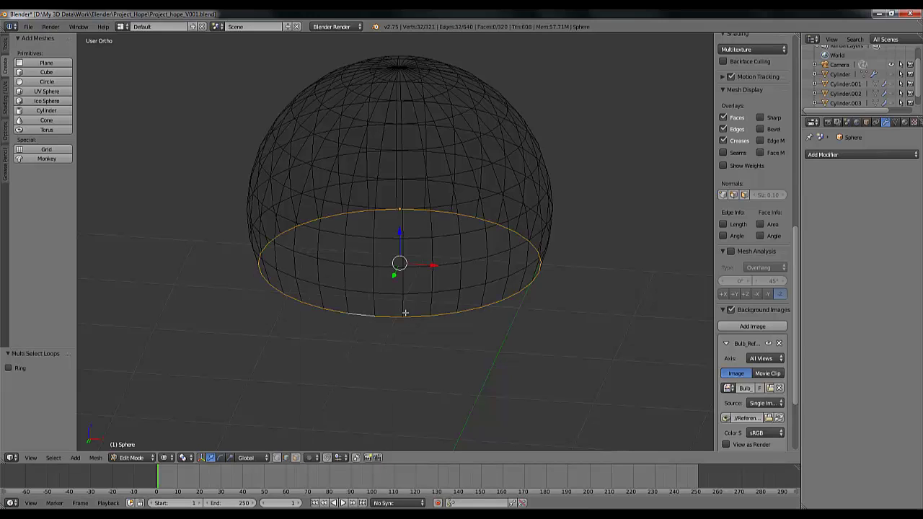
key("f")
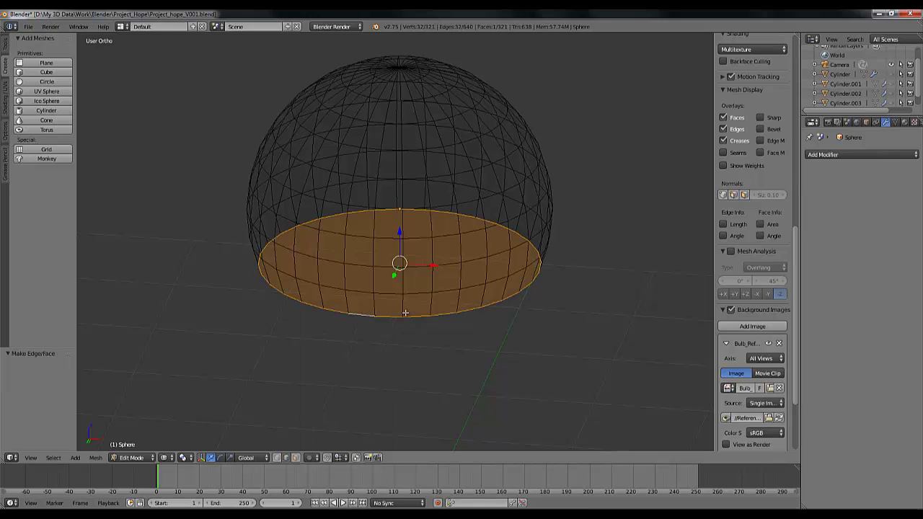
Extrude the new cap face down about 0.251 in front view and scale it by about 0.898 to follow the reference bulb's outline.
middle_click_drag(511, 286, 490, 296)
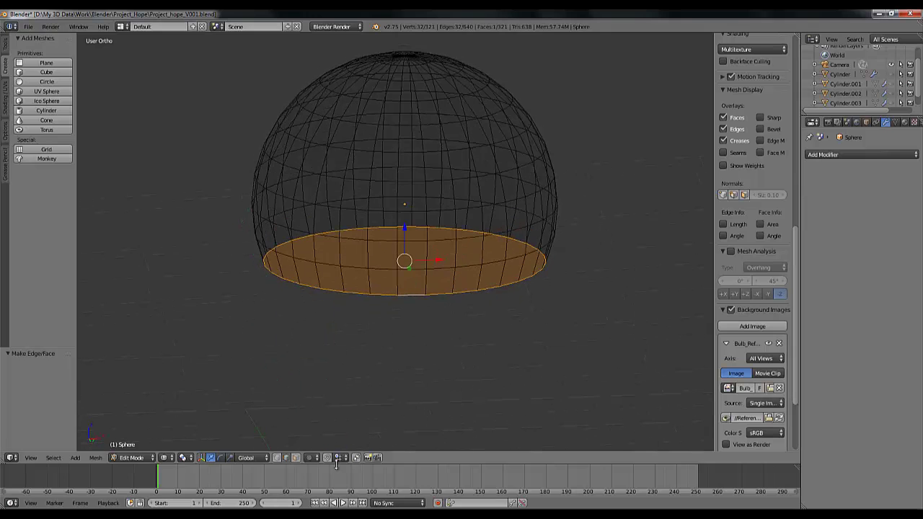
left_click(295, 457)
middle_click_drag(401, 284, 442, 276)
right_click(465, 177)
right_click(405, 264)
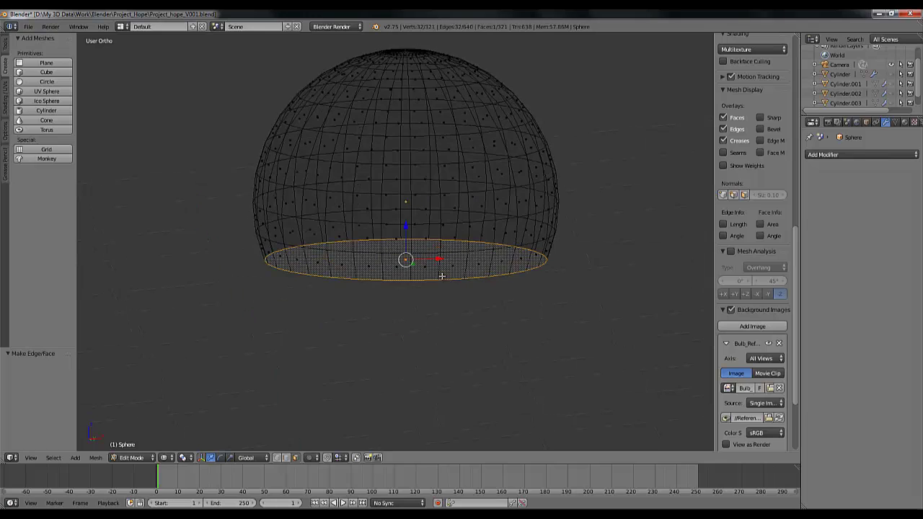
key("KP_1")
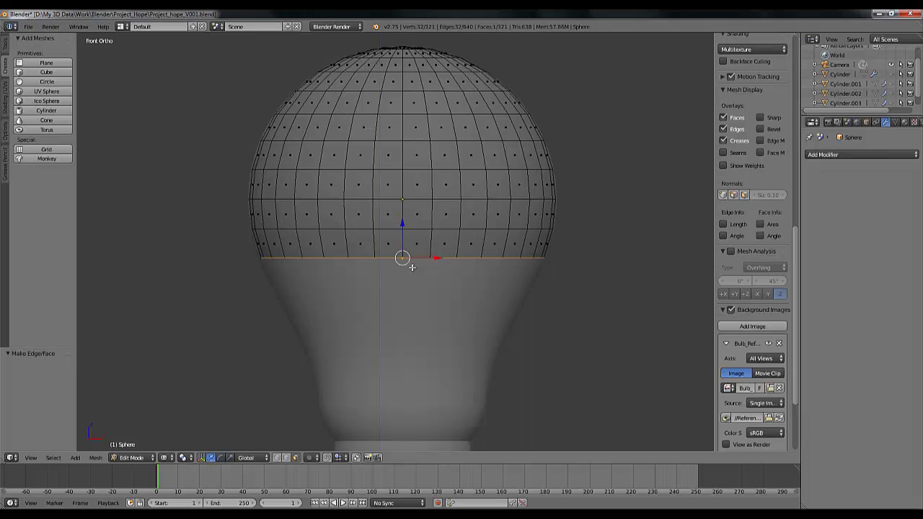
scroll(412, 267, "up", 1)
middle_click_drag(485, 292, 493, 249, "shift")
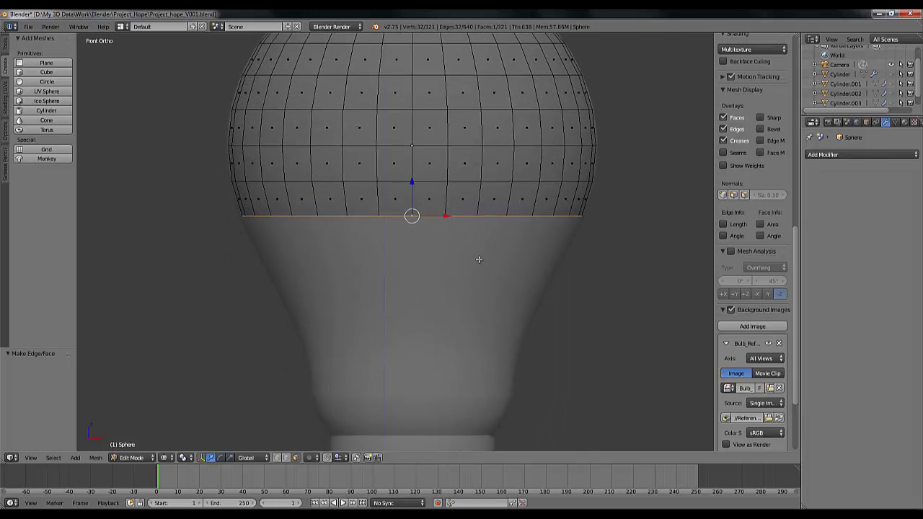
key("e")
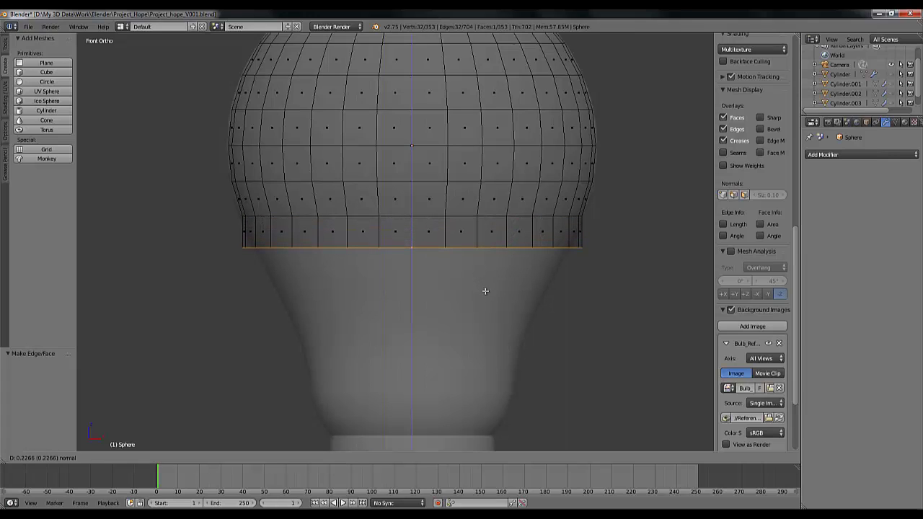
left_click(487, 294)
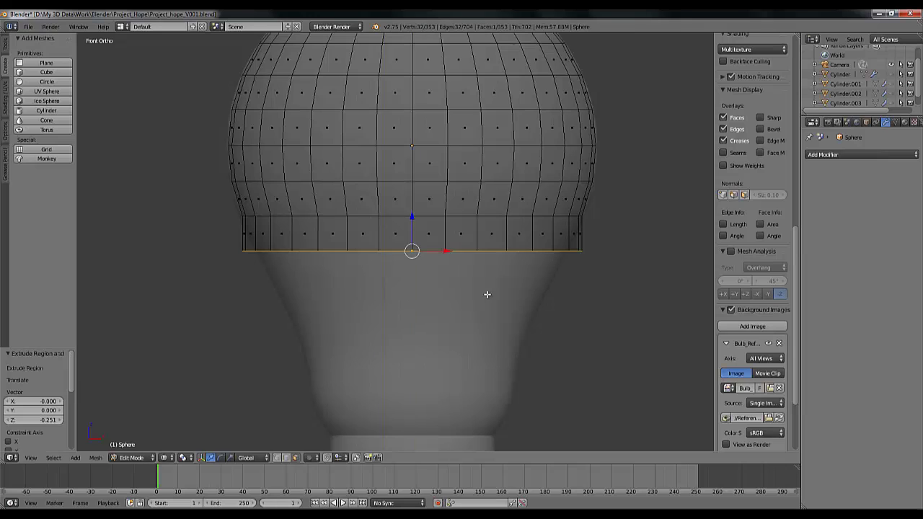
key("s")
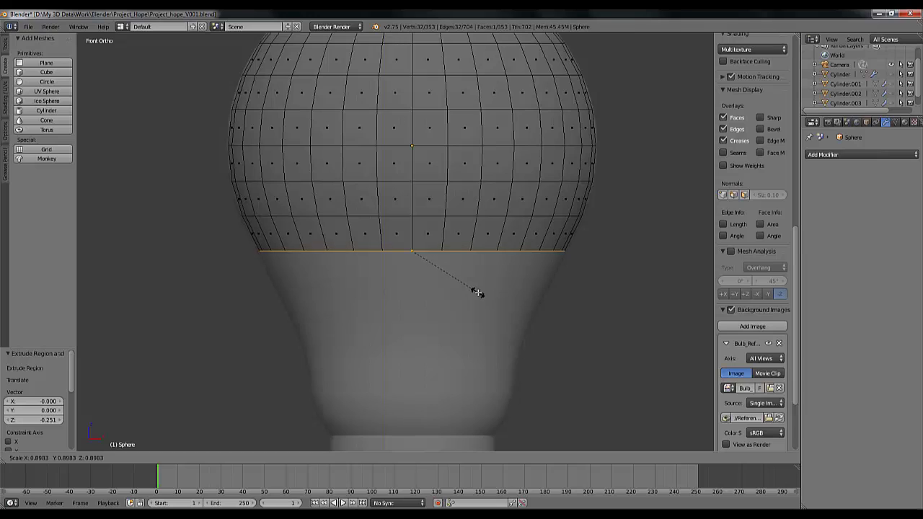
left_click(477, 291)
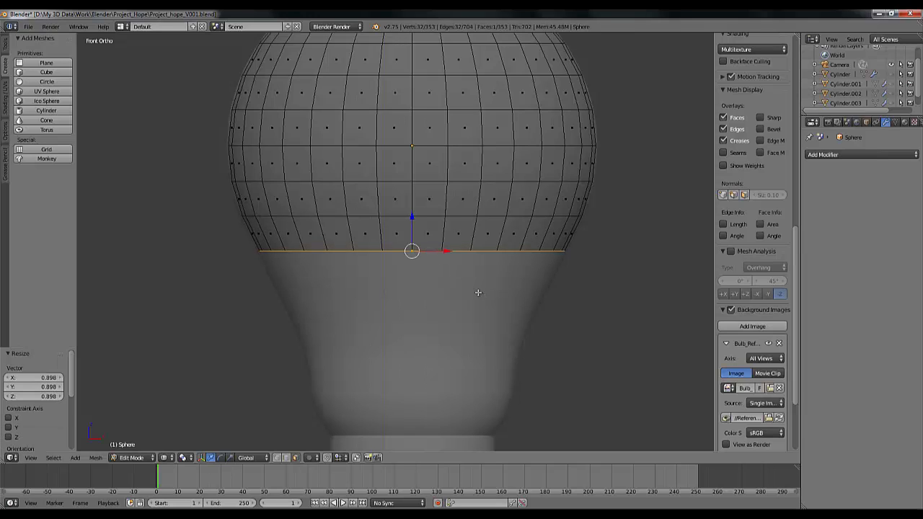
Extrude the cap face down about 0.237 and scale it by about 0.886 to continue the taper along the reference.
key("e")
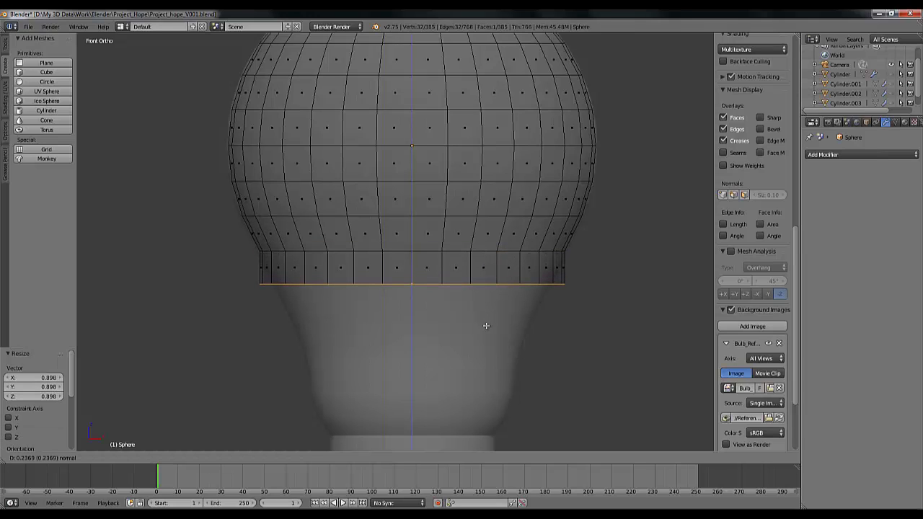
left_click(486, 326)
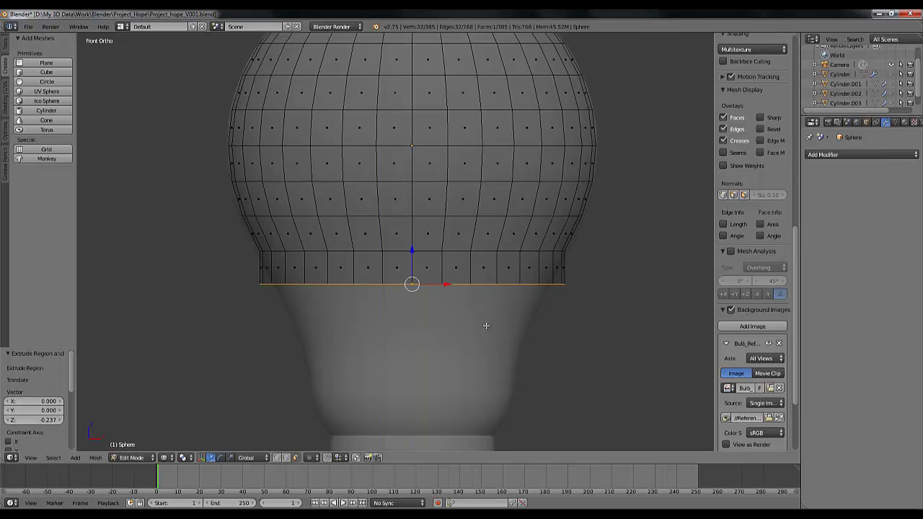
key("s")
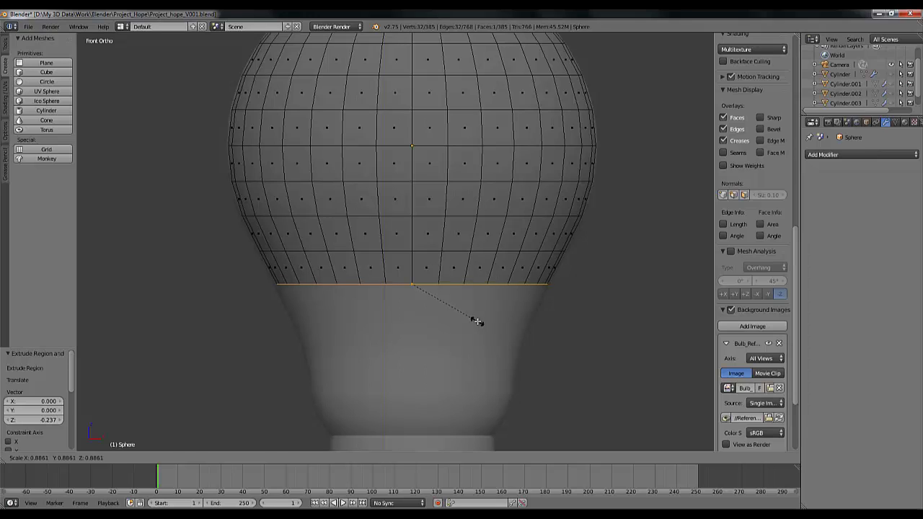
left_click(477, 322)
Extrude the end face another 0.282 or so downward and narrow it to the reference outline with a scale of about 0.851.
key("e")
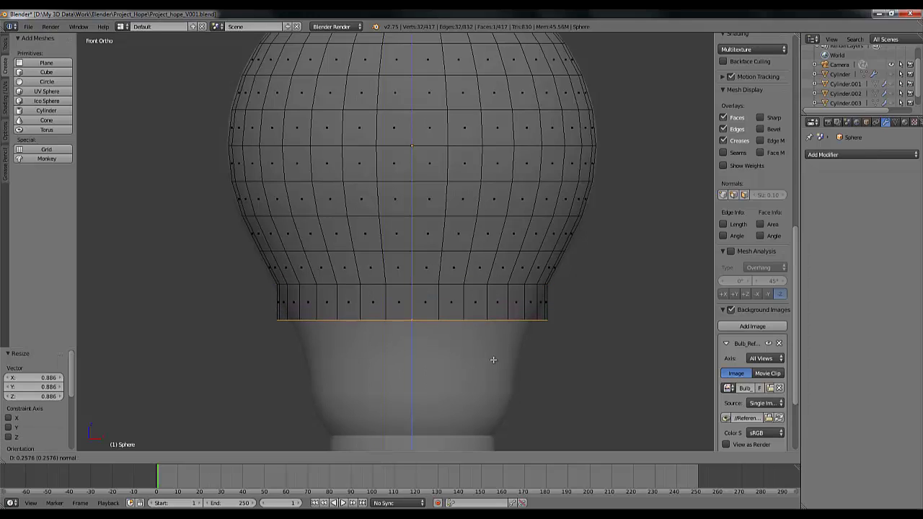
left_click(493, 361)
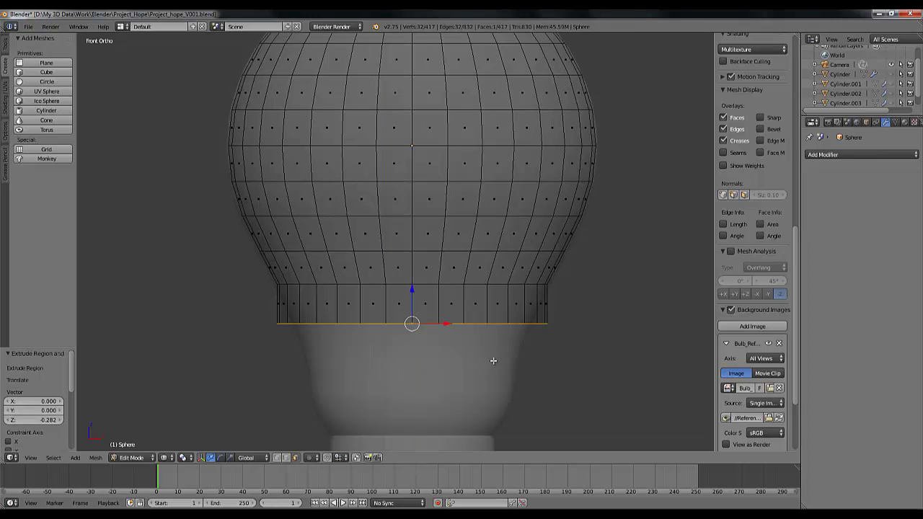
key("s")
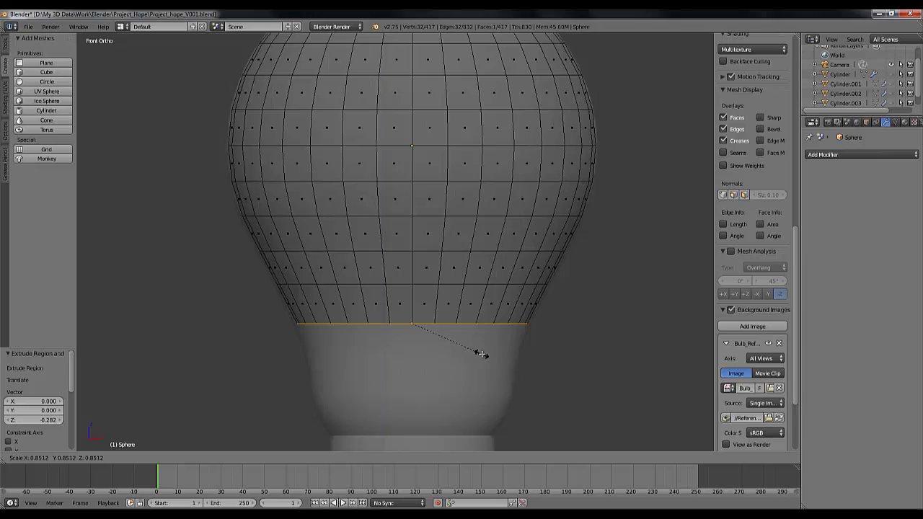
left_click(482, 353)
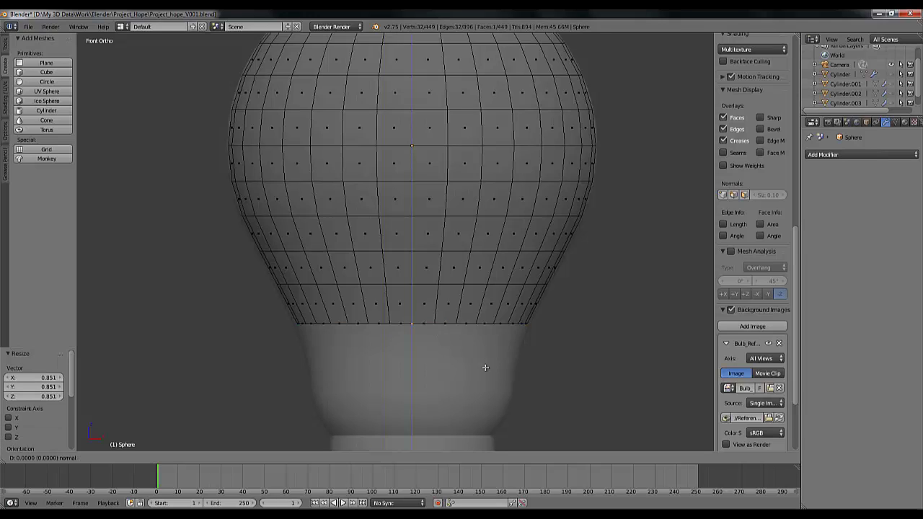
Add a neck section by extruding the end face down about 0.271 and scaling it by about 0.909.
key("e")
left_click(494, 392)
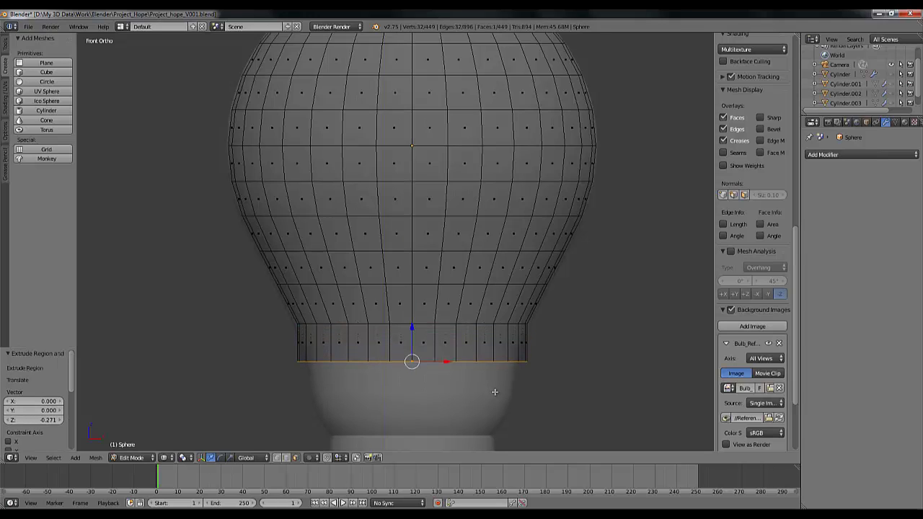
key("s")
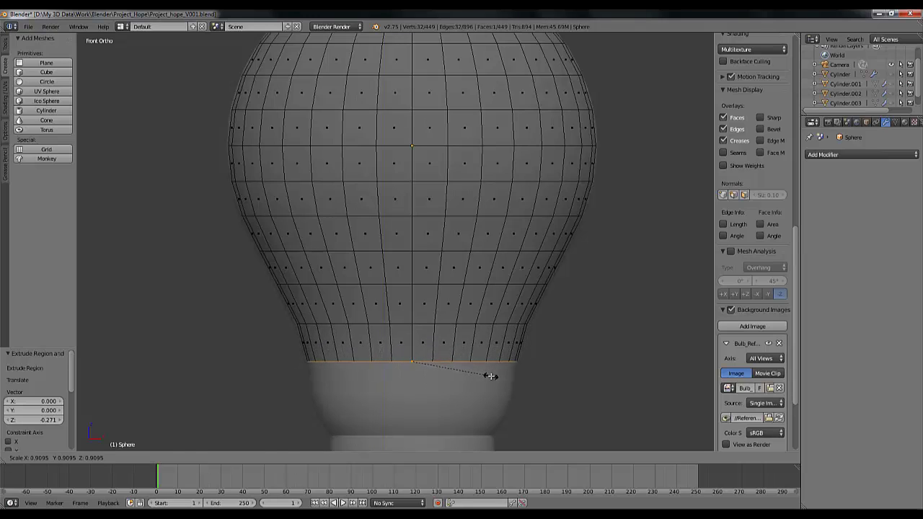
left_click(491, 375)
Lengthen the neck by extruding the end face down about 0.209 and scaling it by about 0.956 to fit the reference.
key("e")
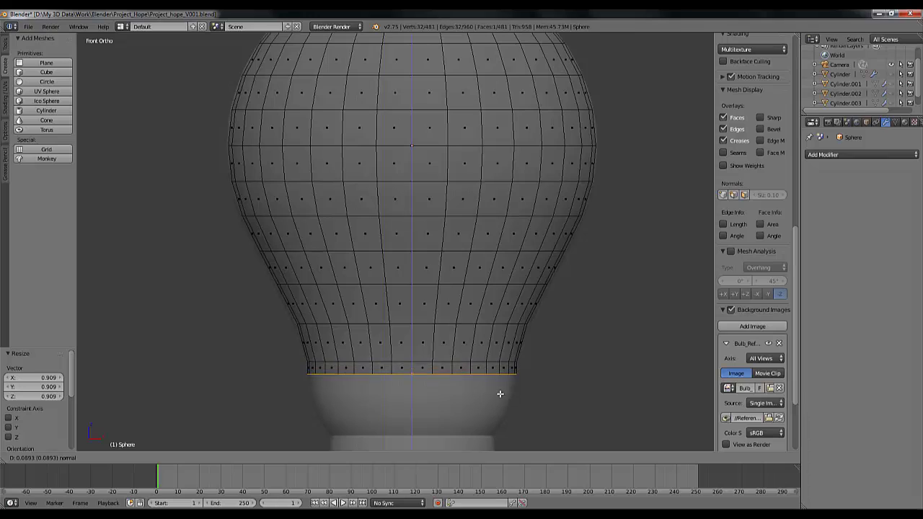
left_click(502, 405)
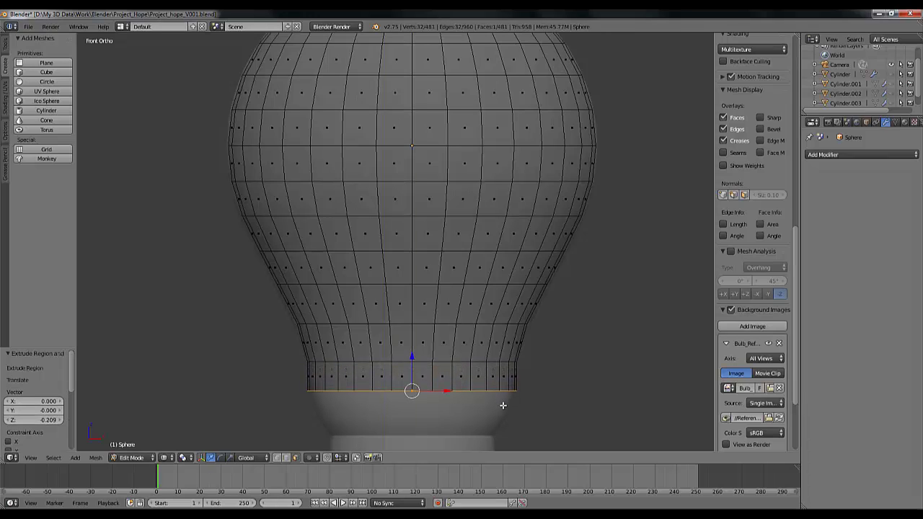
key("s")
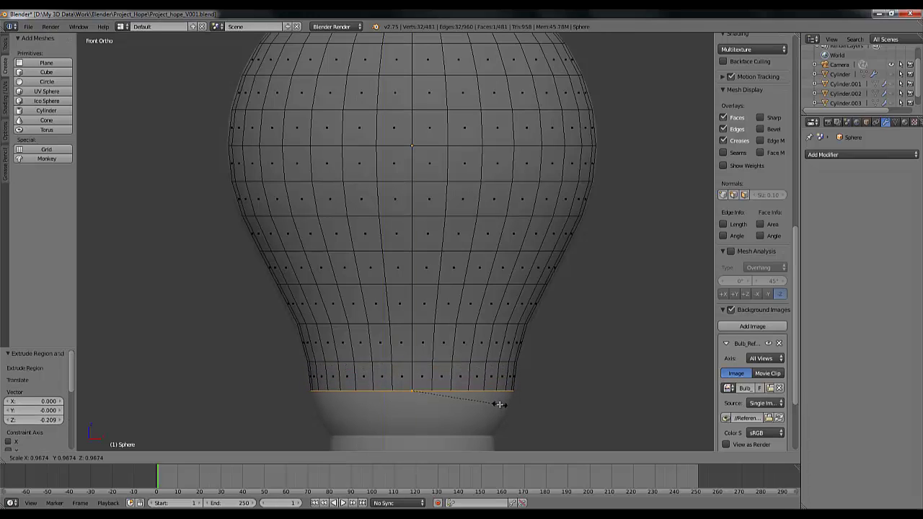
left_click(499, 404)
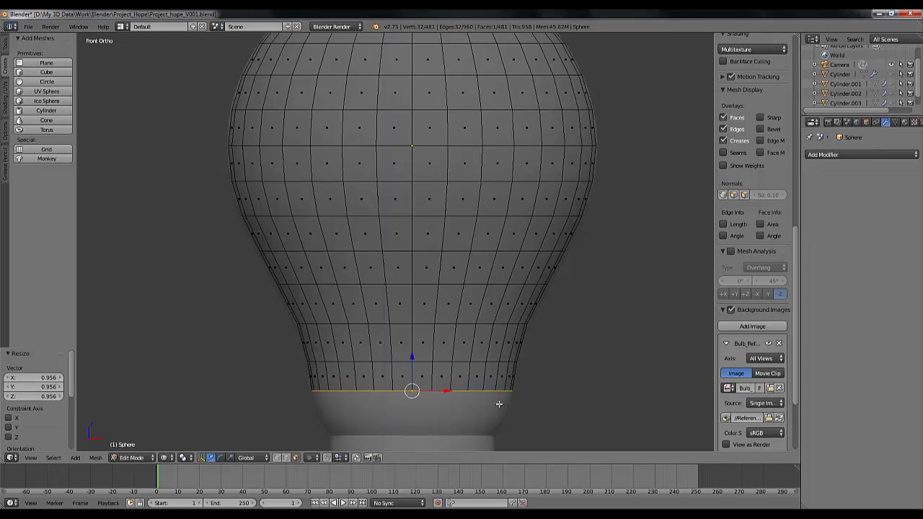
Extrude the neck's end face down about 0.155 and scale it by about 0.957 where the reference starts curving inward.
key("e")
left_click(499, 425)
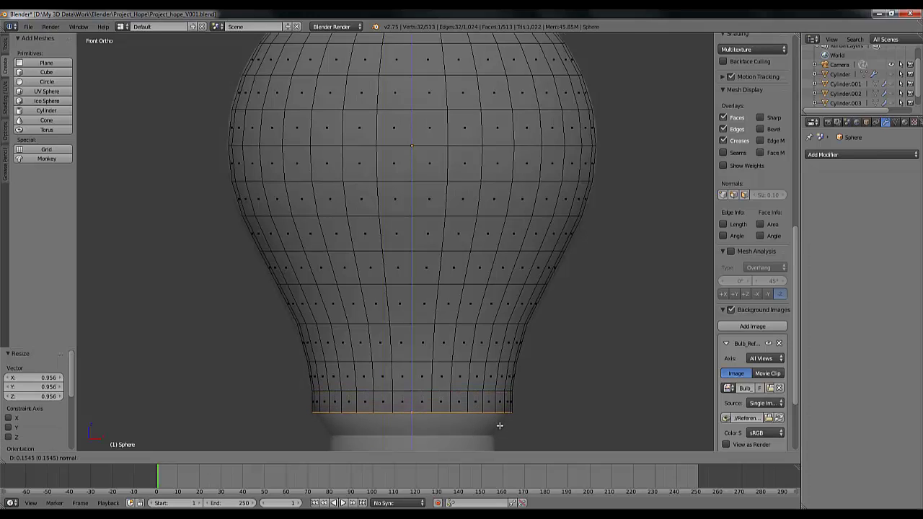
key("s")
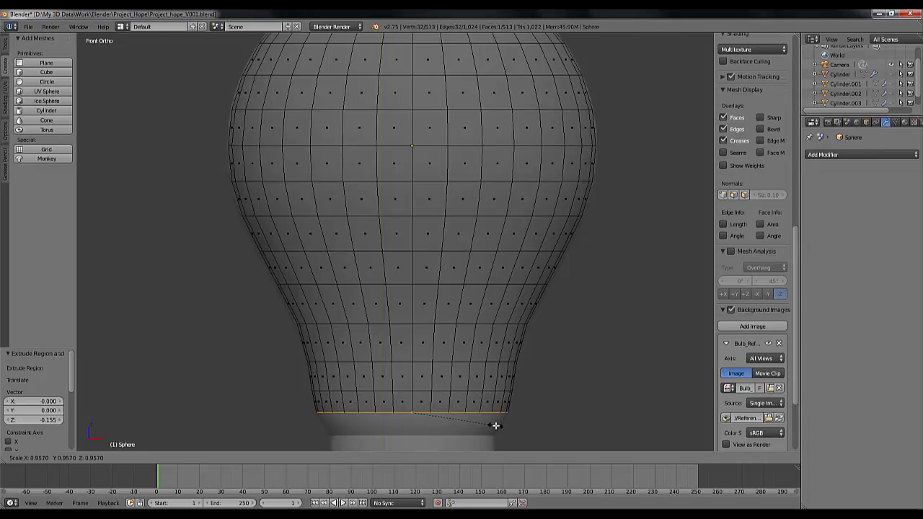
left_click(495, 425)
Extrude the neck's end face down about 0.082 and scale it by about 0.934 to follow the inward curve.
key("e")
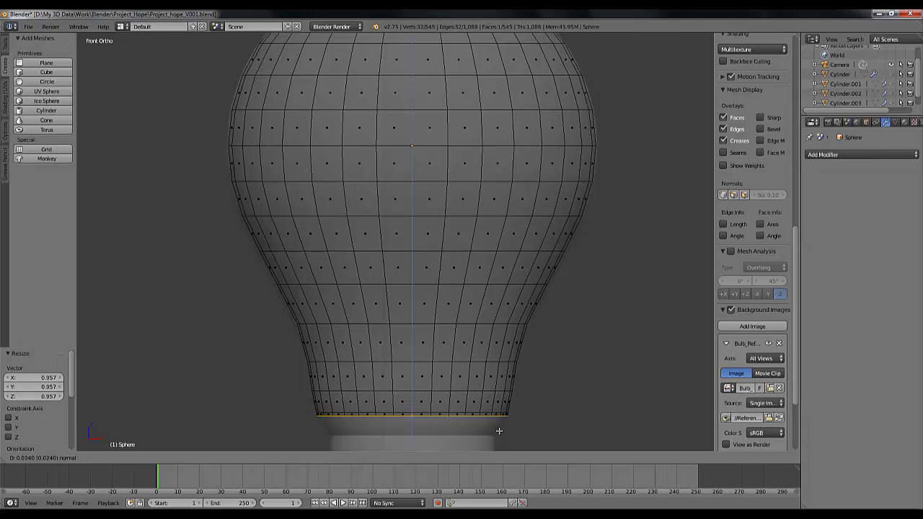
left_click(502, 437)
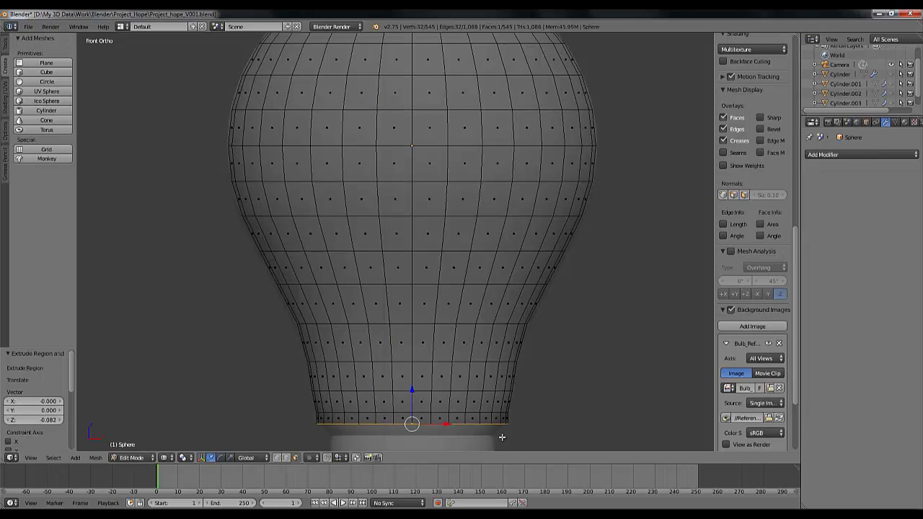
key("s")
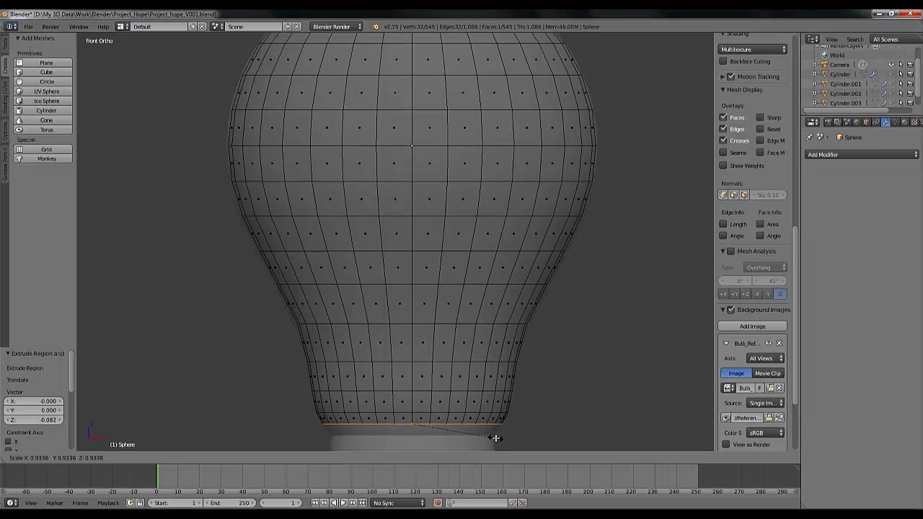
left_click(496, 438)
Extrude the end face down to the reference's metal cap, about 0.082, and scale it by about 0.913 to match the cap's width.
key("e")
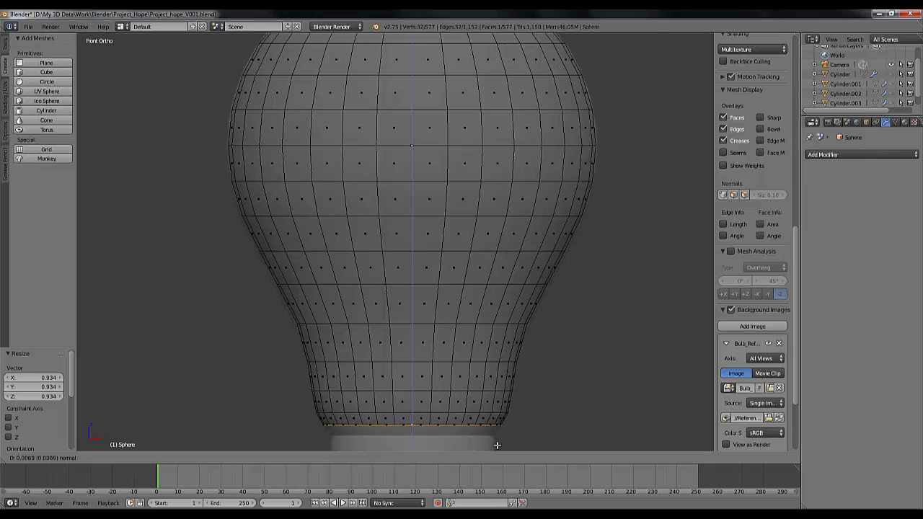
left_click(498, 449)
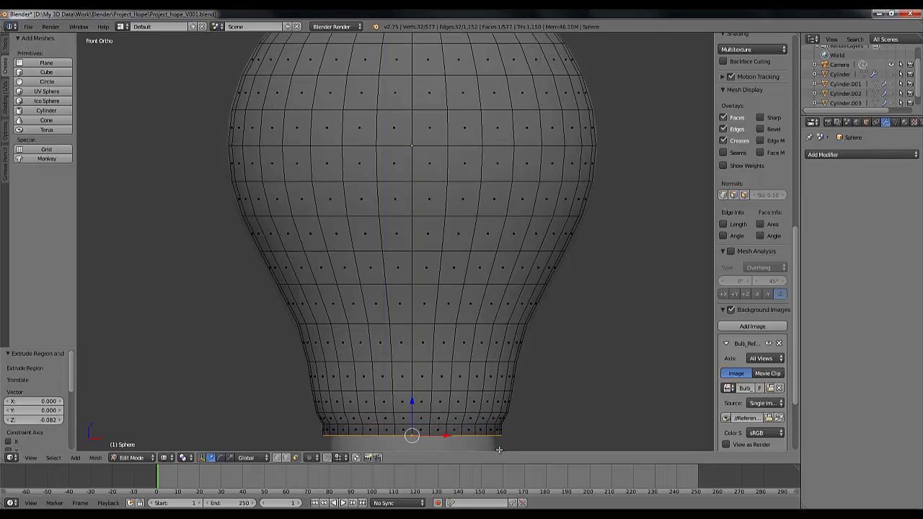
key("s")
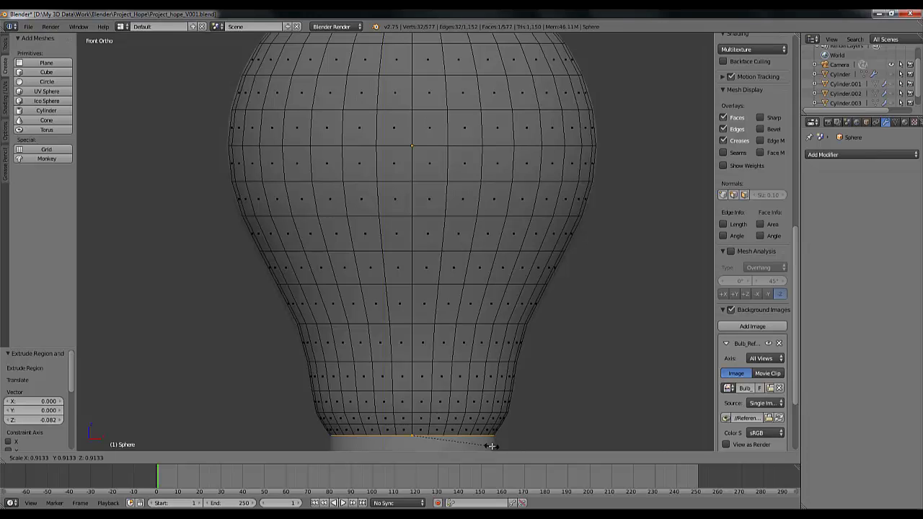
left_click(492, 446)
Switch mesh selection from faces to edges, return to Object Mode and add a Subdivision Surface modifier to the bulb.
middle_click_drag(455, 385, 458, 407, "shift")
middle_click_drag(494, 261, 484, 414, "shift")
middle_click_drag(450, 335, 453, 207, "shift")
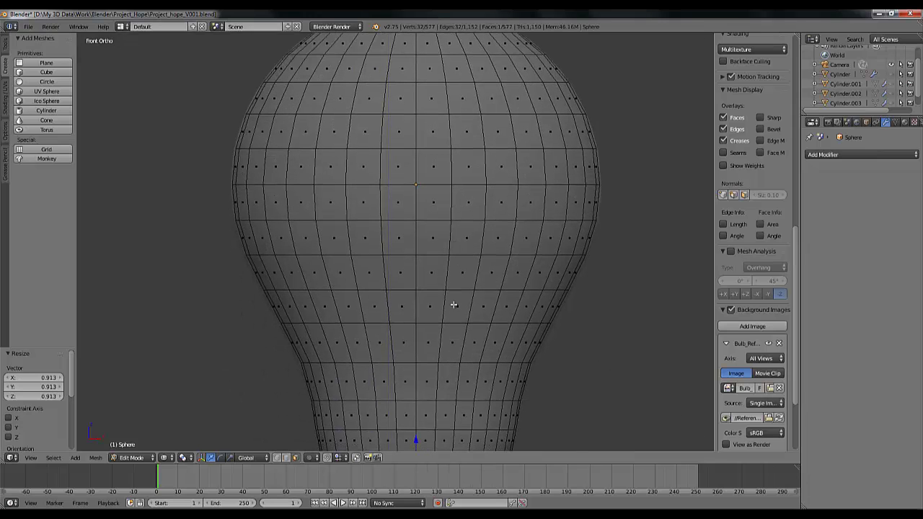
middle_click_drag(453, 288, 453, 177, "shift")
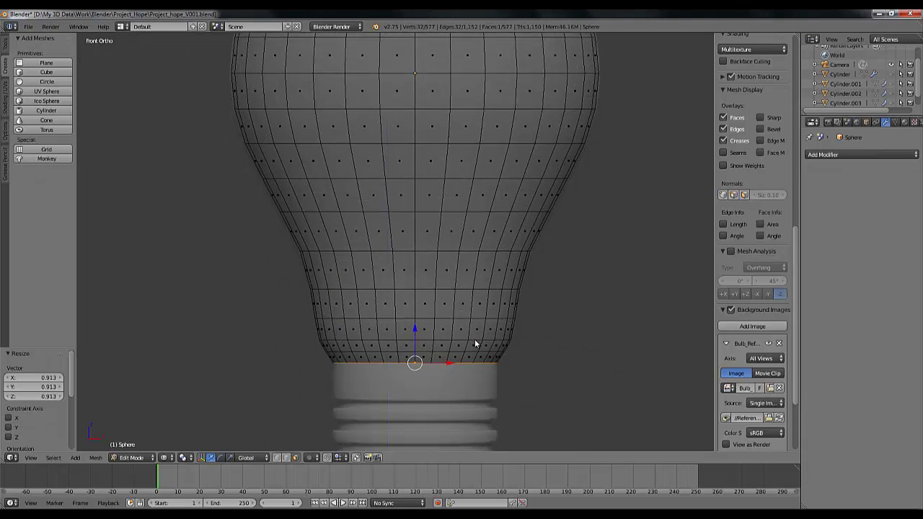
key("Tab")
key("KP_Decimal")
scroll(402, 337, "up", 2)
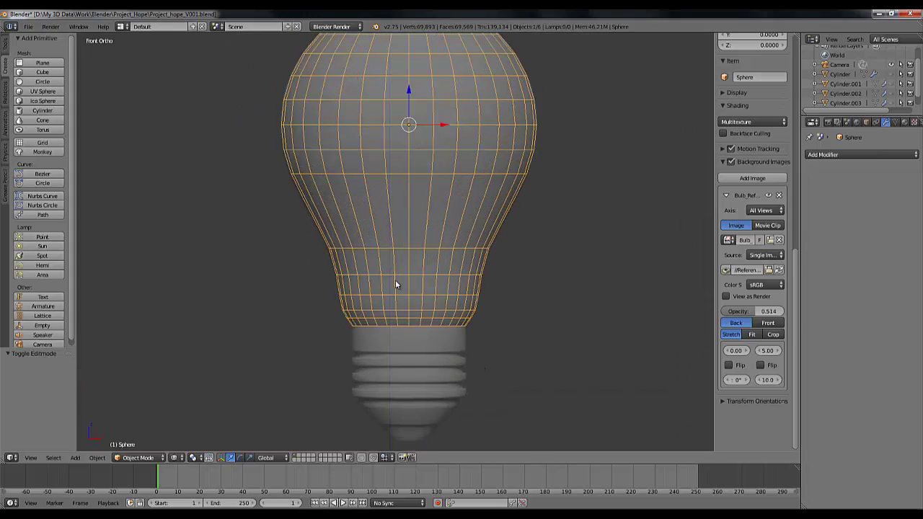
key("Tab")
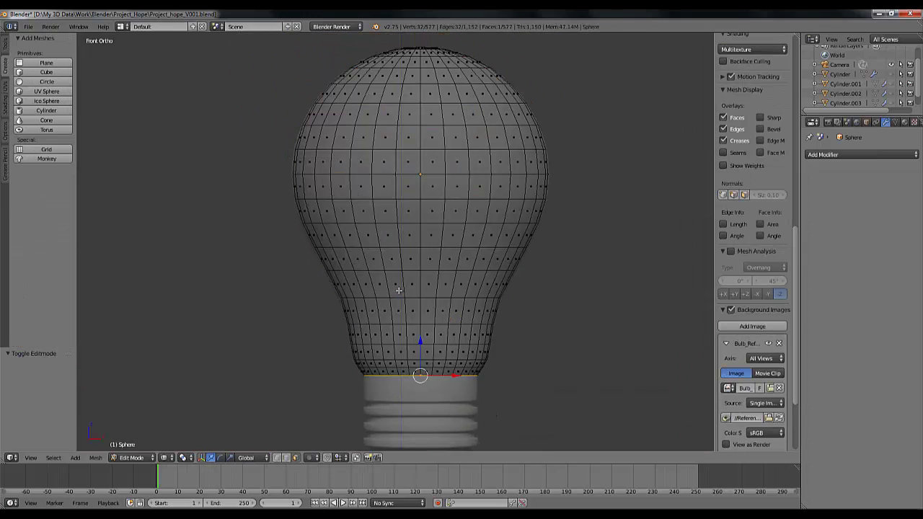
left_click(286, 457)
key("Tab")
left_click(867, 153)
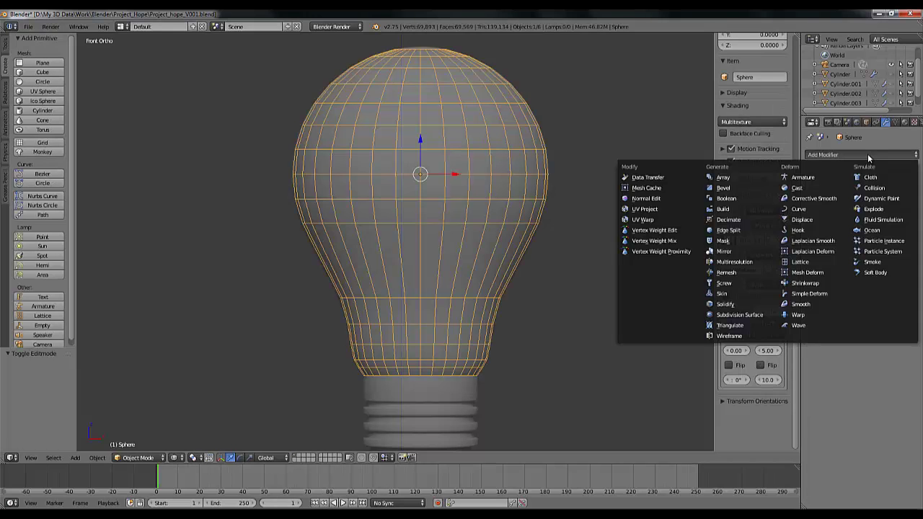
left_click(728, 317)
Examine the subdivided bulb in wireframe and solid shading, checking its neck against the reference from the front.
scroll(437, 340, "up", 2)
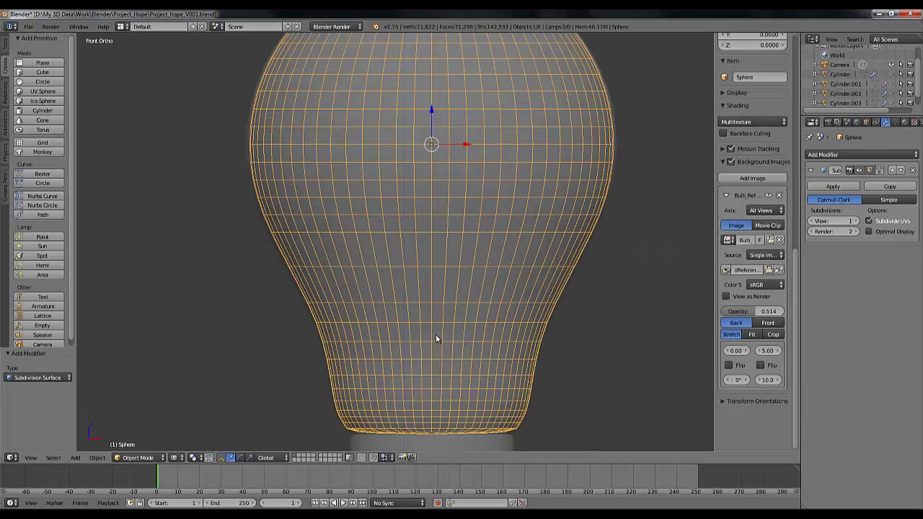
scroll(436, 340, "down", 2)
mouse_move(437, 339)
middle_mouse_down()
mouse_move(487, 237)
mouse_move(562, 294)
mouse_move(480, 286)
mouse_move(486, 259)
mouse_move(477, 288)
middle_mouse_up()
key("z")
key("KP_1")
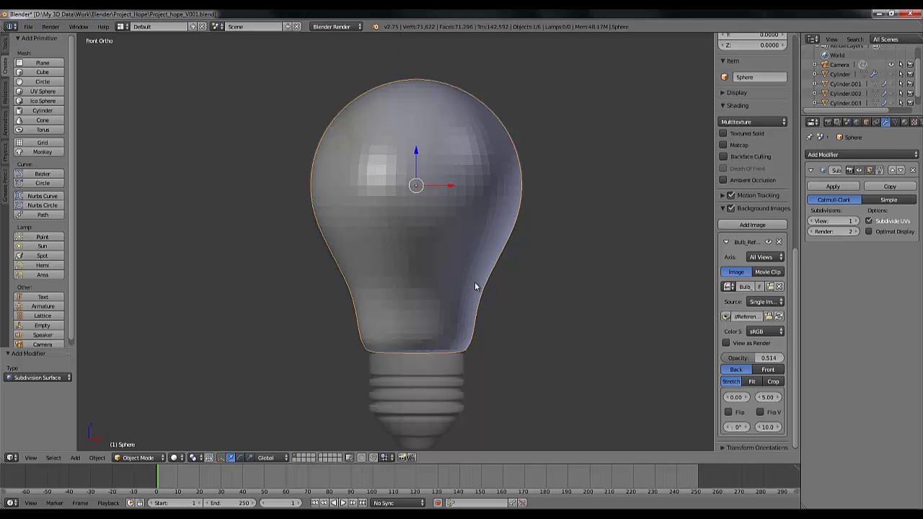
scroll(475, 281, "up", 3)
scroll(474, 283, "down", 2)
middle_click_drag(454, 260, 459, 177, "shift")
scroll(891, 103, "down", 2)
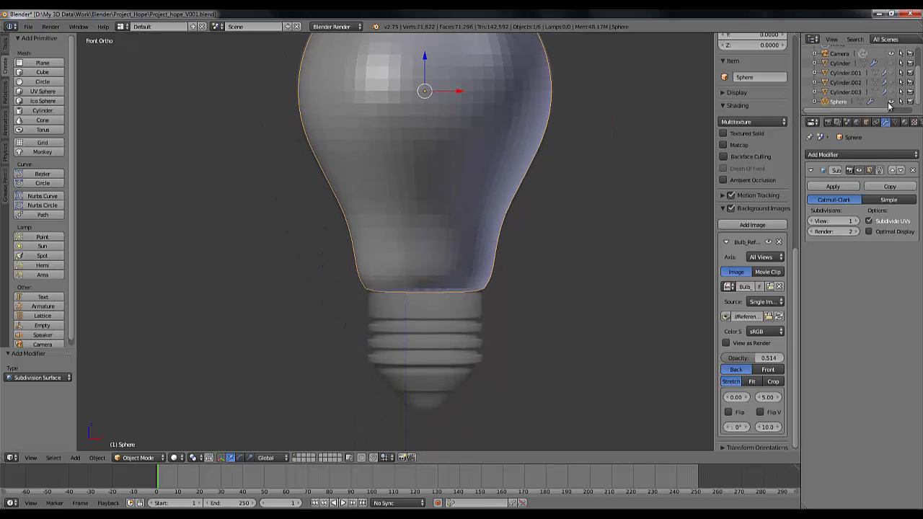
Hide the bulb mesh and add a cylinder with 32 vertices, radius 1 and depth 2 for the screw base.
left_click(891, 102)
scroll(413, 308, "up", 3)
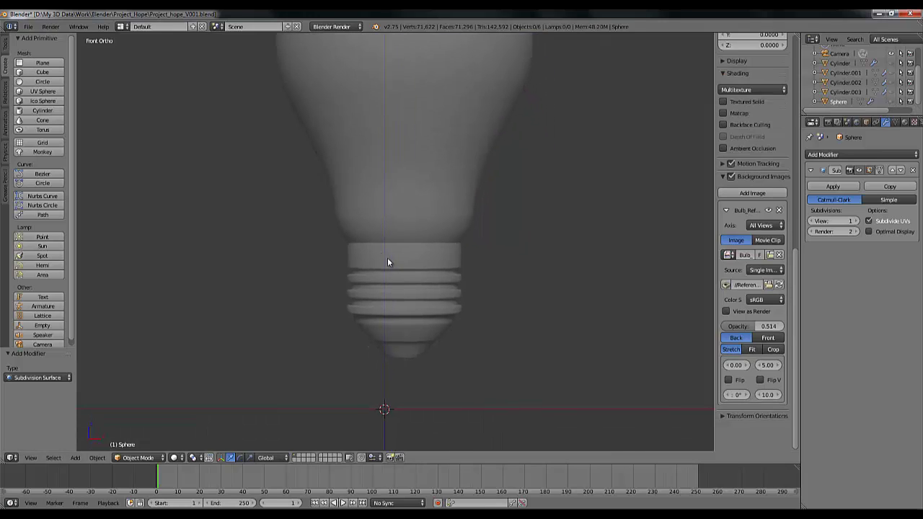
left_click(42, 110)
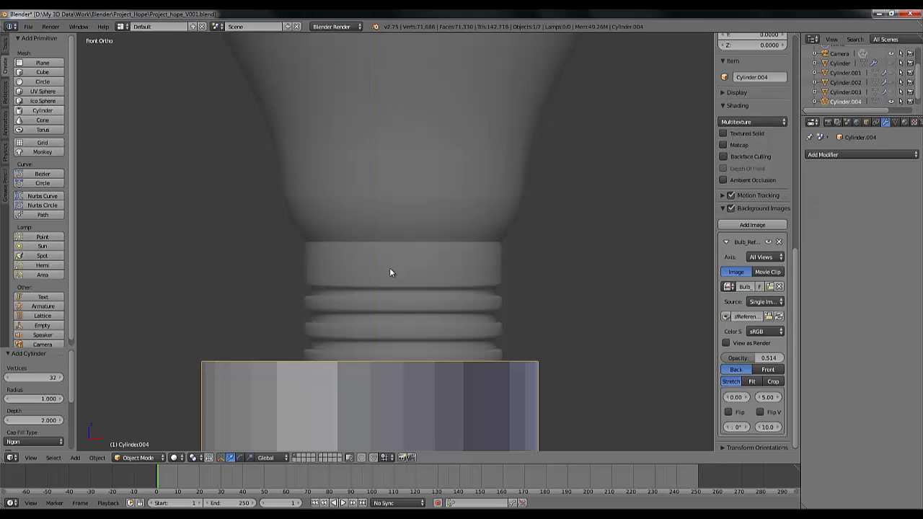
Display the cylinder as wireframe, raise it over the reference's screw base and shift it about 0.185 along X.
scroll(403, 278, "down", 3)
scroll(418, 289, "down", 2)
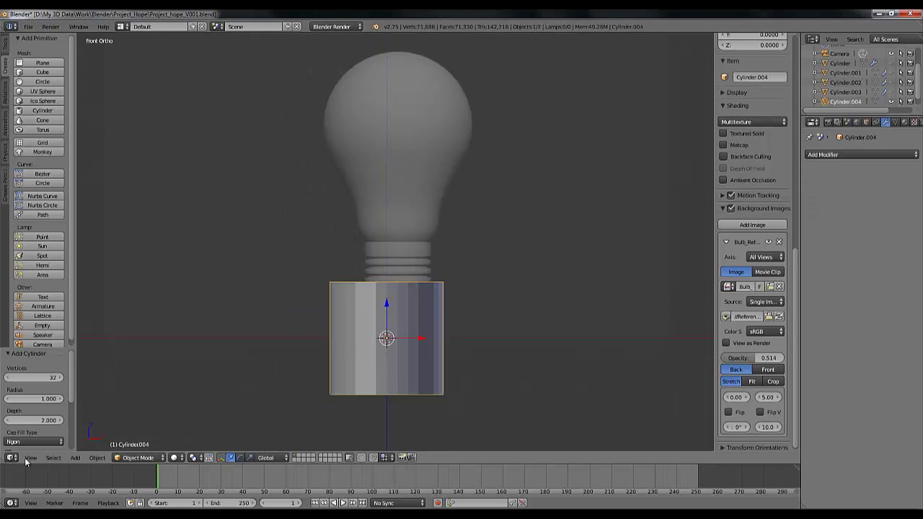
scroll(431, 304, "up", 3)
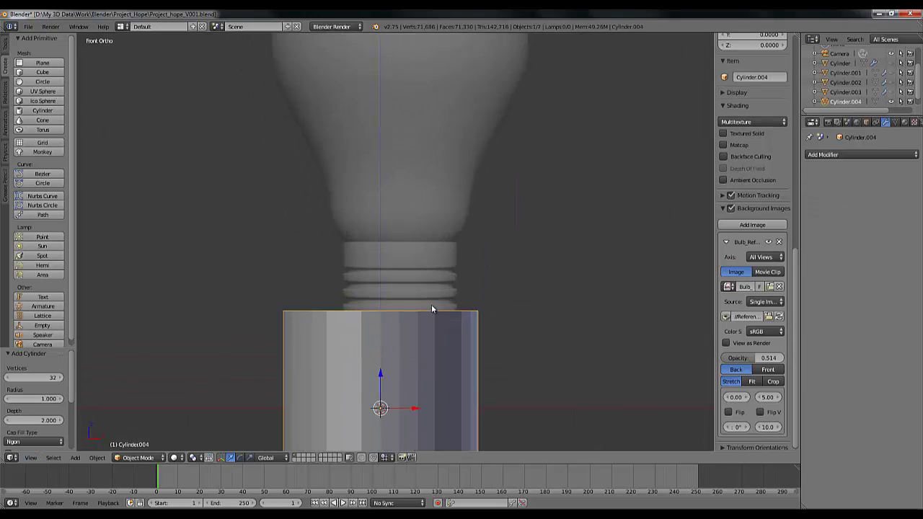
scroll(431, 304, "down", 3)
key("z")
left_click_drag(385, 323, 401, 264)
left_click_drag(423, 299, 428, 298)
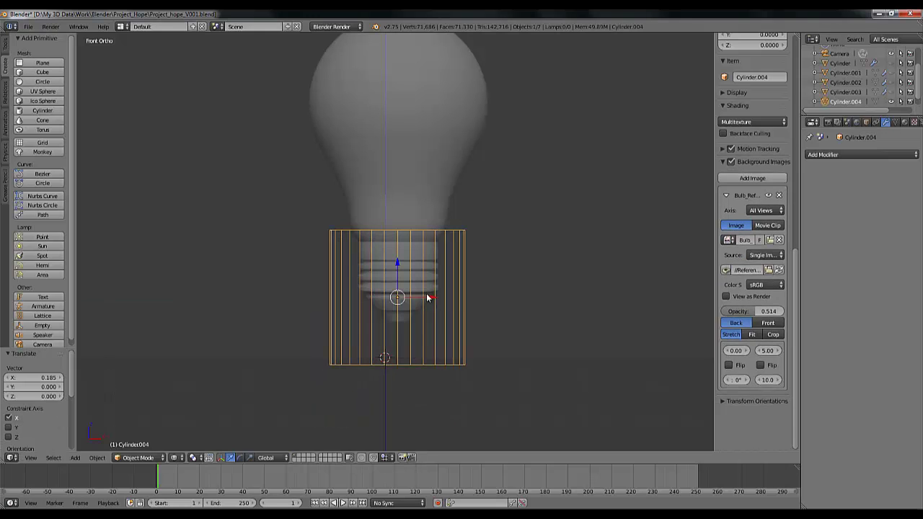
Shrink the cylinder toward the screw base's width by scaling it by about 0.679 and again by about 0.938.
key("s")
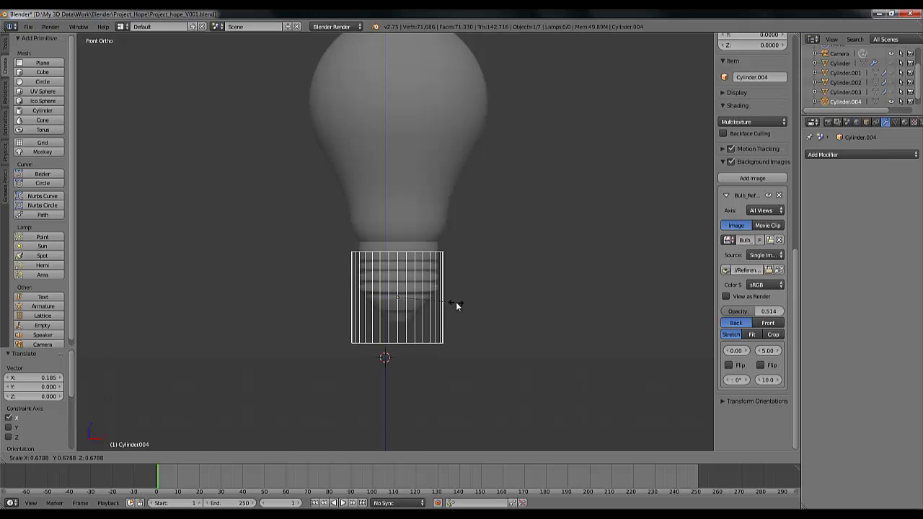
left_click(456, 301)
key("s")
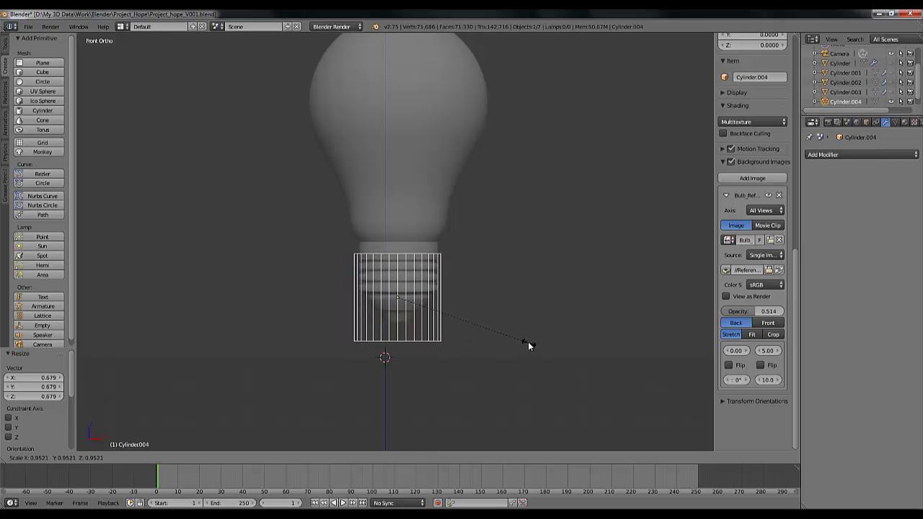
left_click(527, 346)
Move the cylinder up about 0.182 to the bottom of the glass and nudge it about 0.010 along X.
scroll(516, 370, "up", 4)
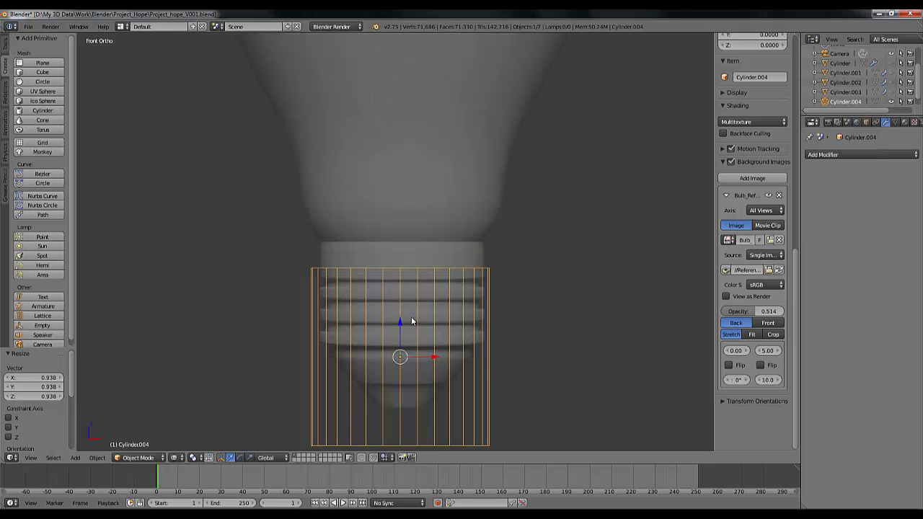
key("g")
key("z")
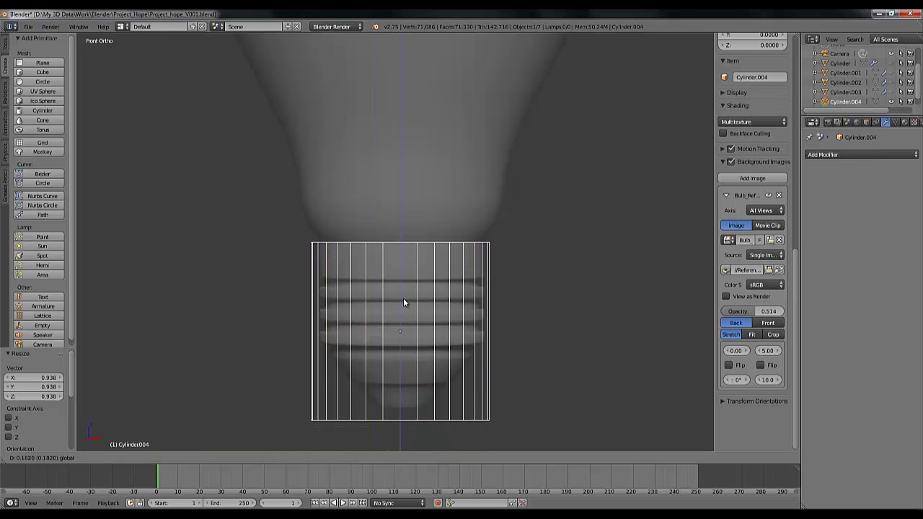
left_click(403, 298)
key("g")
key("x")
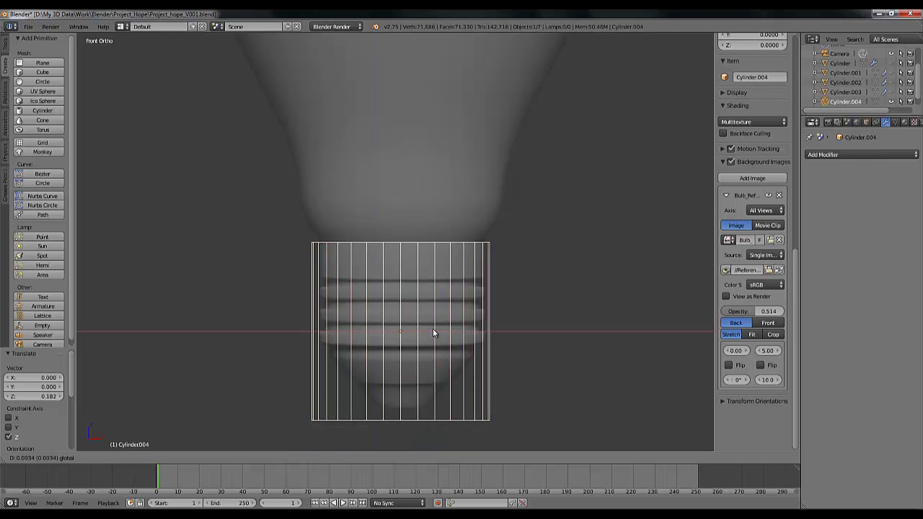
left_click(433, 332)
Scale the cylinder by about 0.938, raise it about 0.041 to meet the glass, and fine-tune its X position.
key("s")
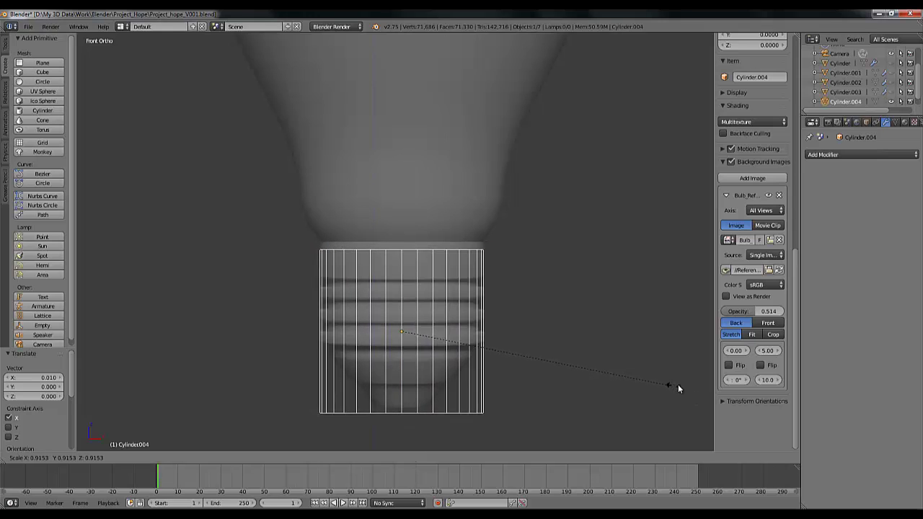
left_click(678, 384)
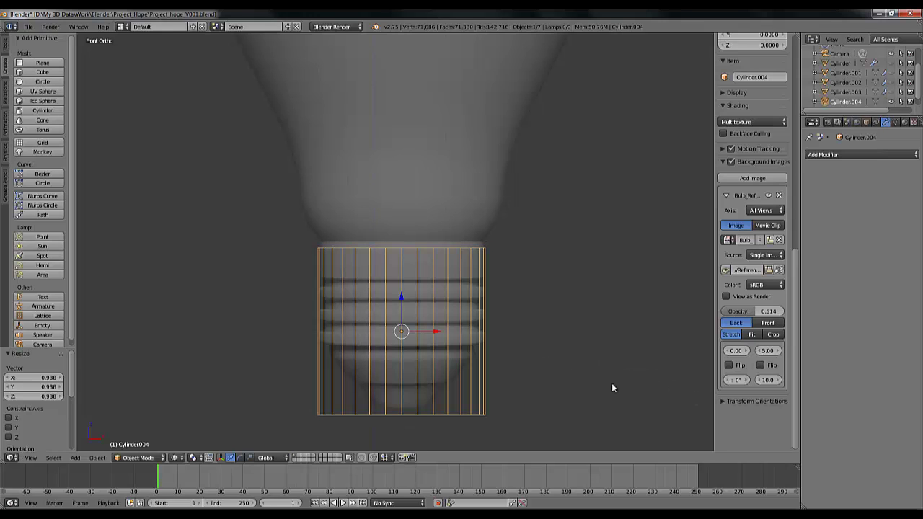
key("g")
key("z")
left_click(398, 289)
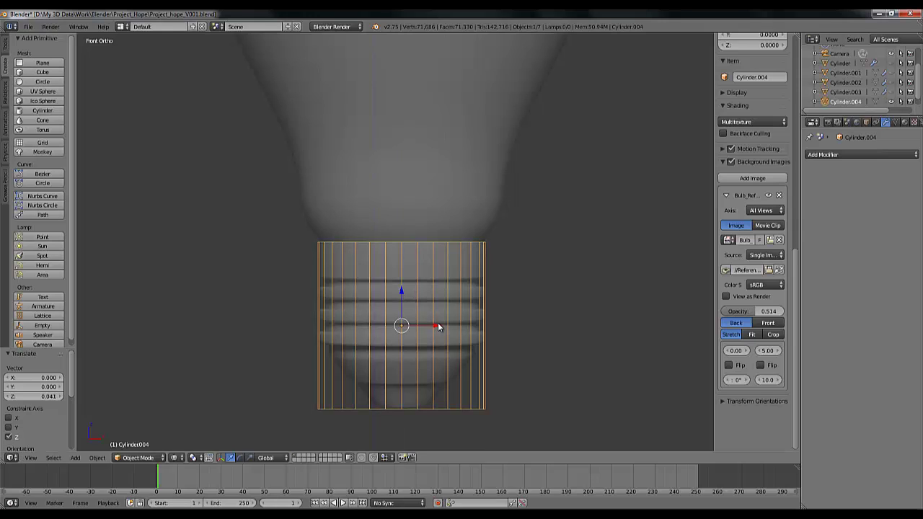
left_click_drag(434, 325, 435, 325)
In Edit Mode, deselect the cylinder's mesh and add one loop cut slid up to the reference's first groove.
key("Tab")
key("a")
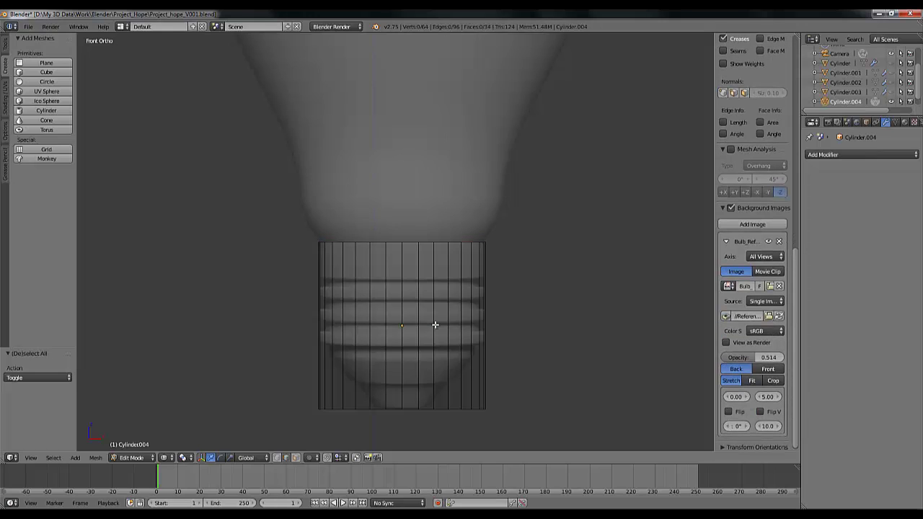
key("z")
key("z")
scroll(435, 325, "up", 2)
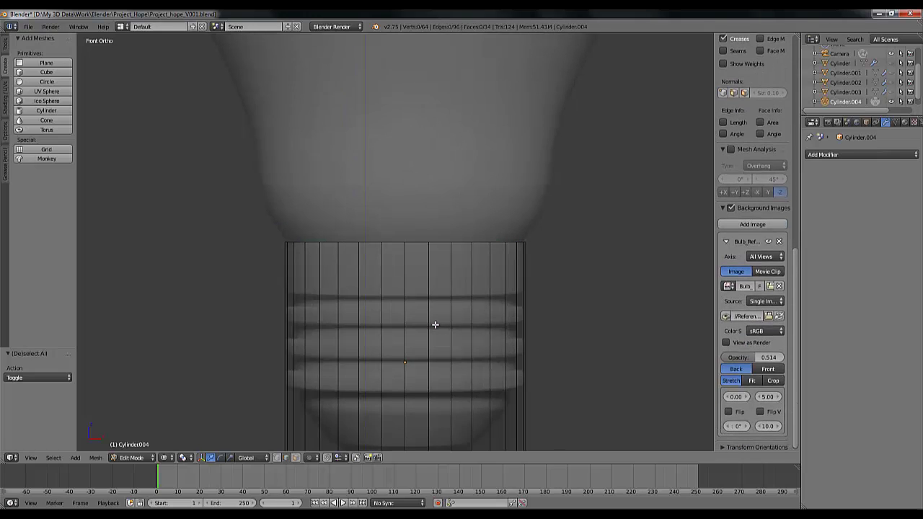
scroll(434, 326, "down", 1)
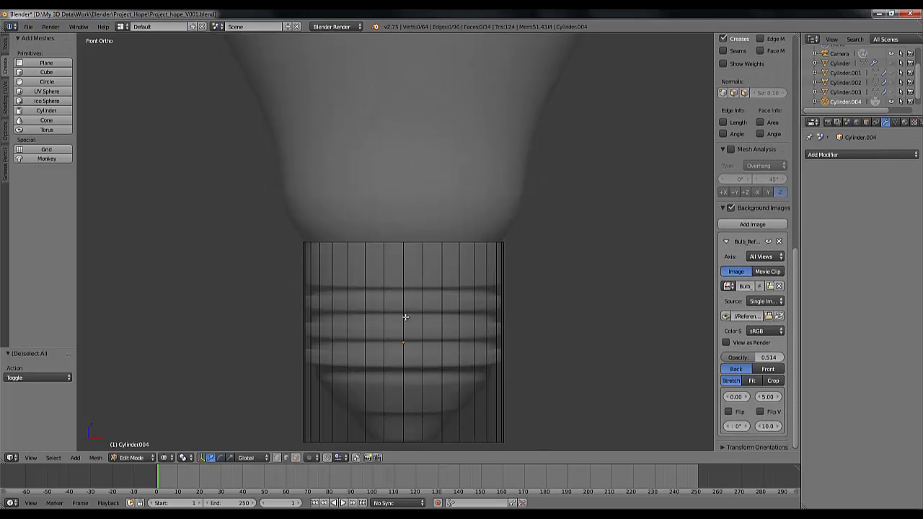
key("ctrl+r")
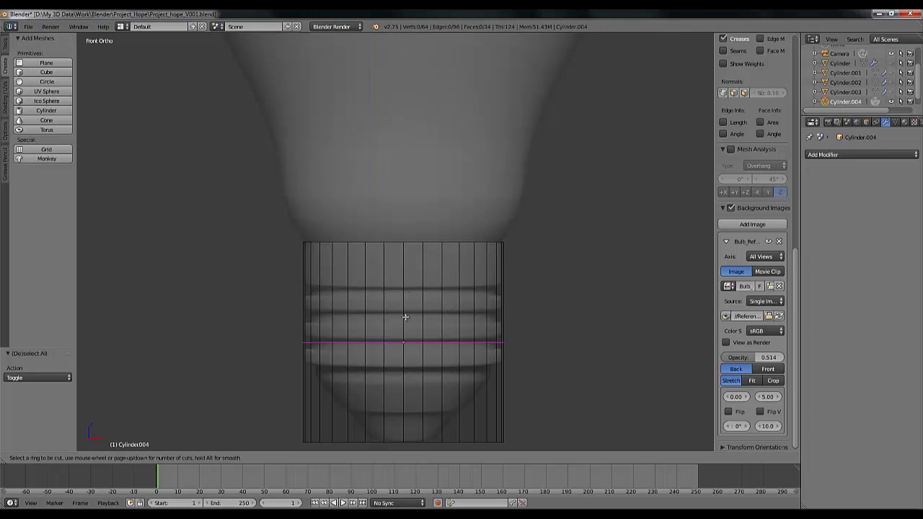
left_click(403, 309)
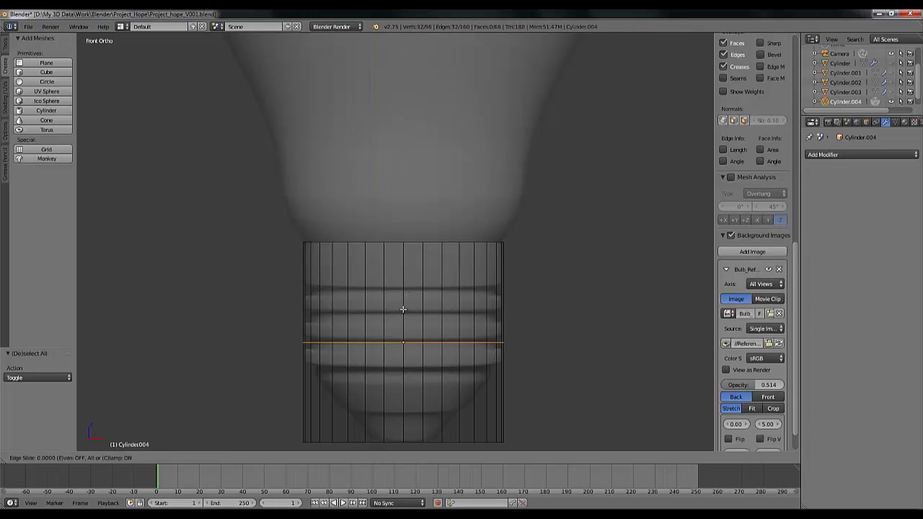
left_click(401, 255)
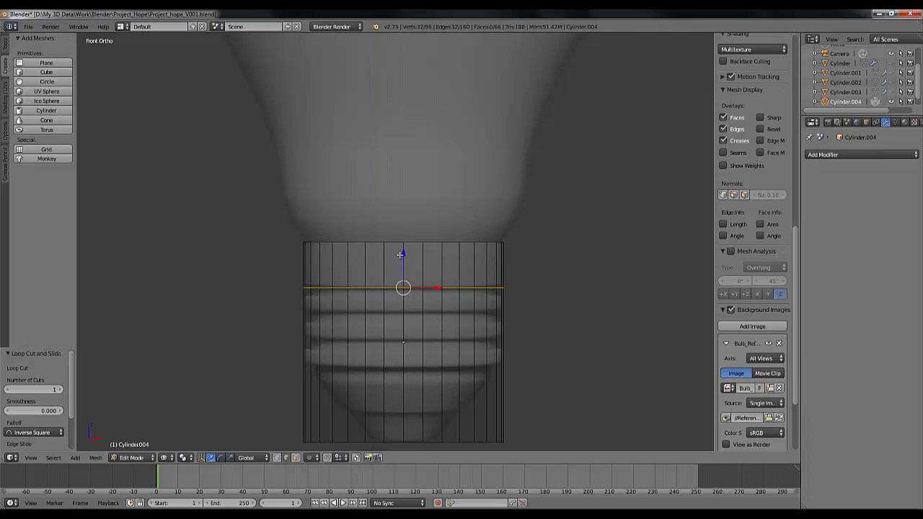
Add two loop cuts to the cylinder, slid to the lower edge of the reference's first groove and the upper edge of the second.
key("ctrl+r")
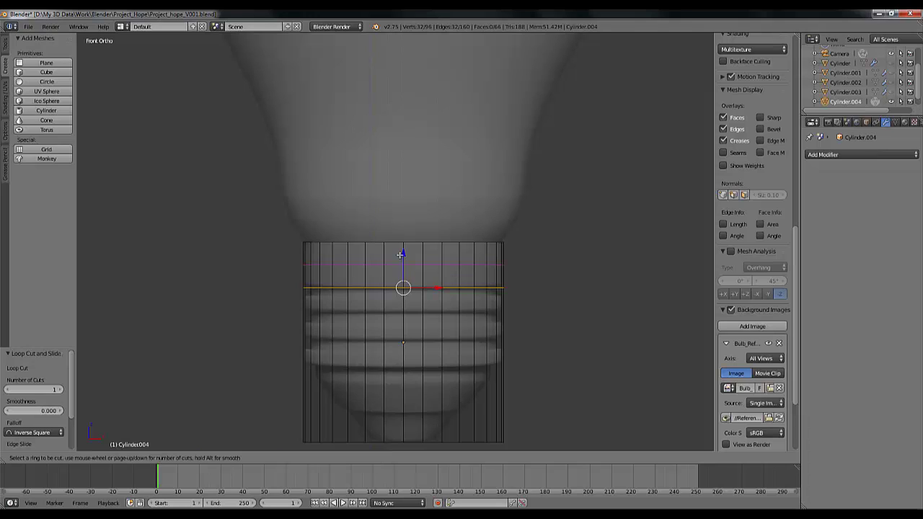
left_click(403, 316)
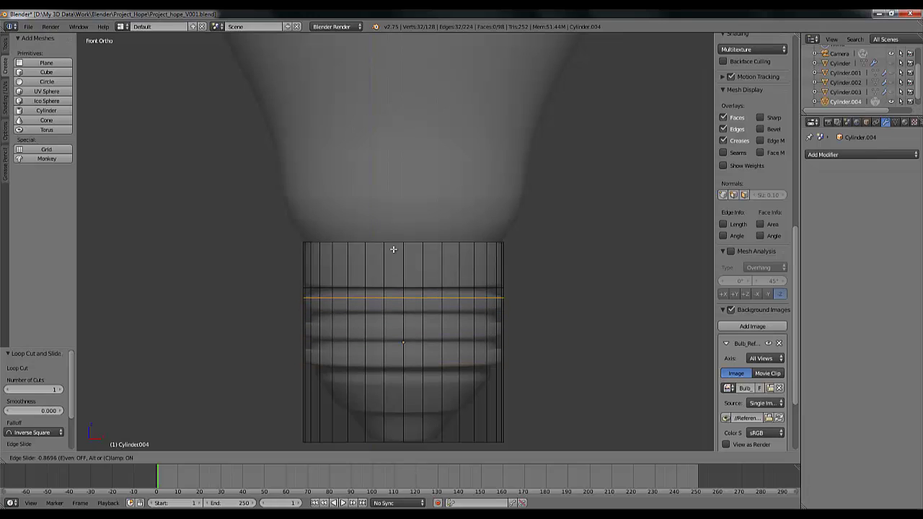
left_click(393, 250)
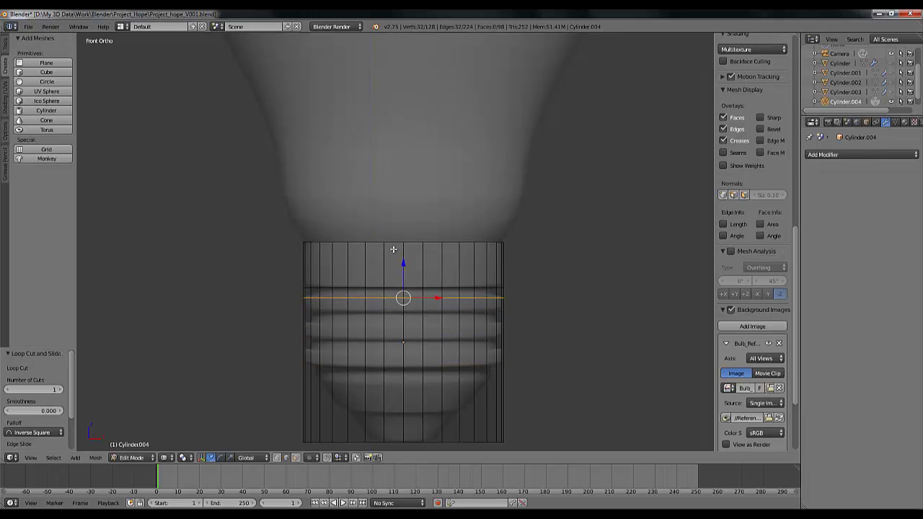
key("ctrl+r")
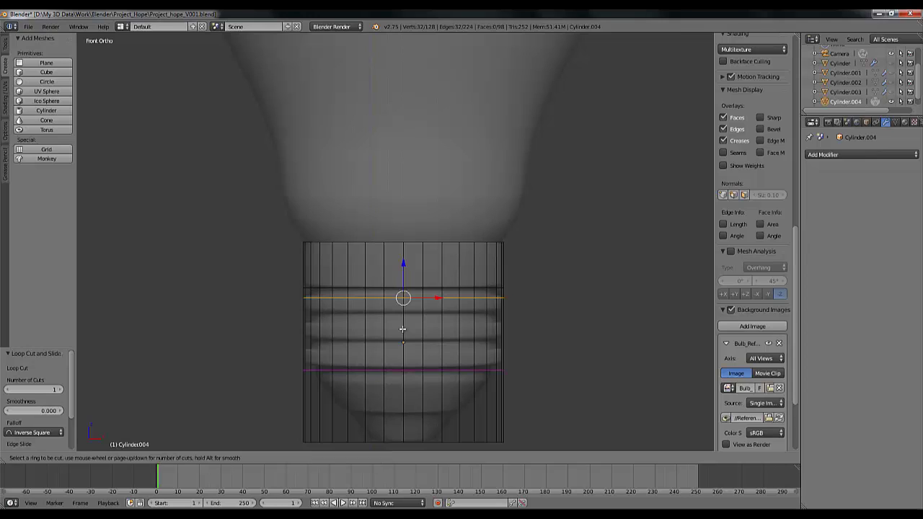
left_click(410, 309)
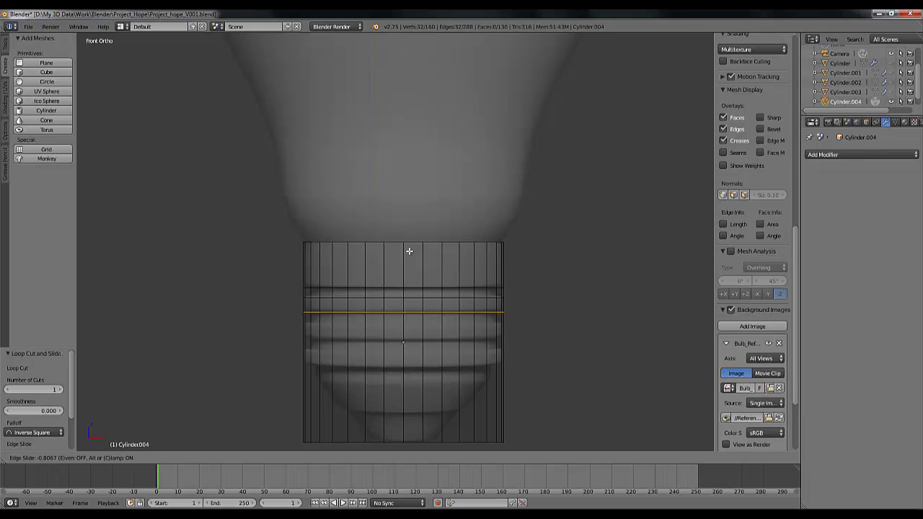
left_click(408, 250)
Add two more loop cuts, aligned with the second groove's lower edge and the third groove's upper edge in the reference.
key("ctrl+r")
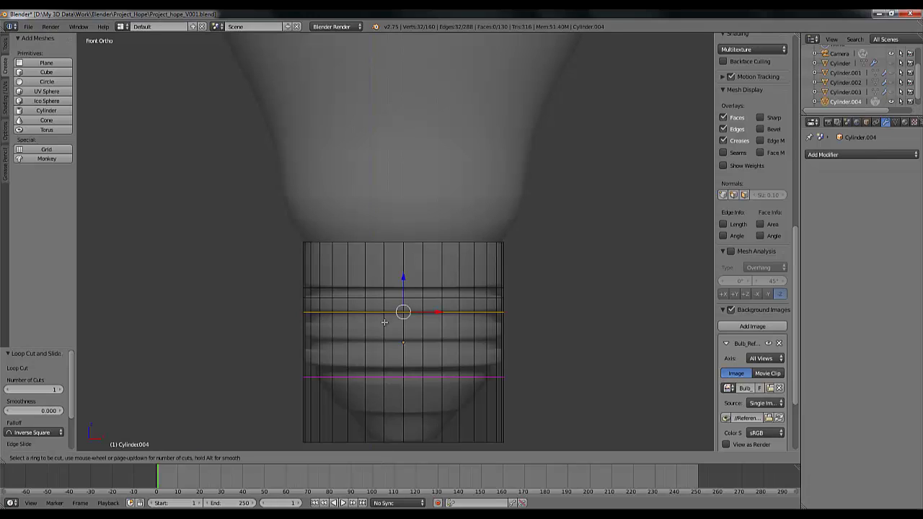
left_click(384, 322)
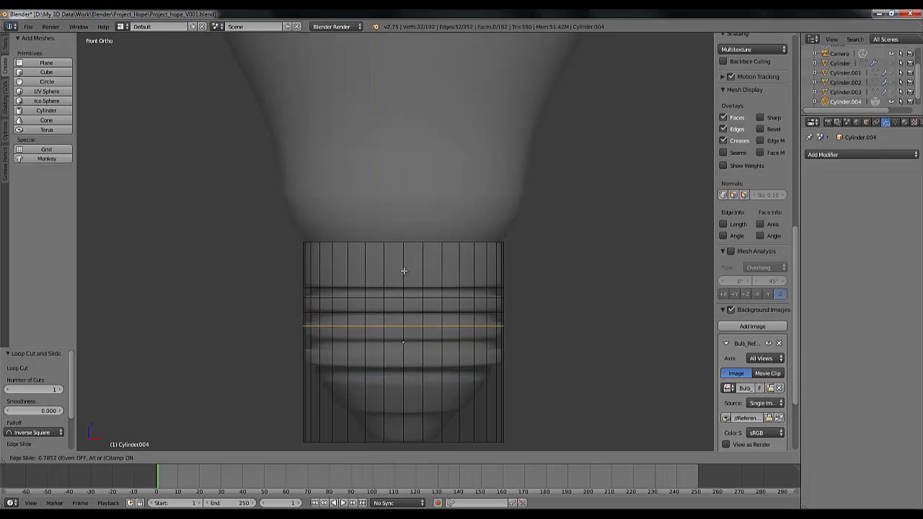
left_click(402, 270)
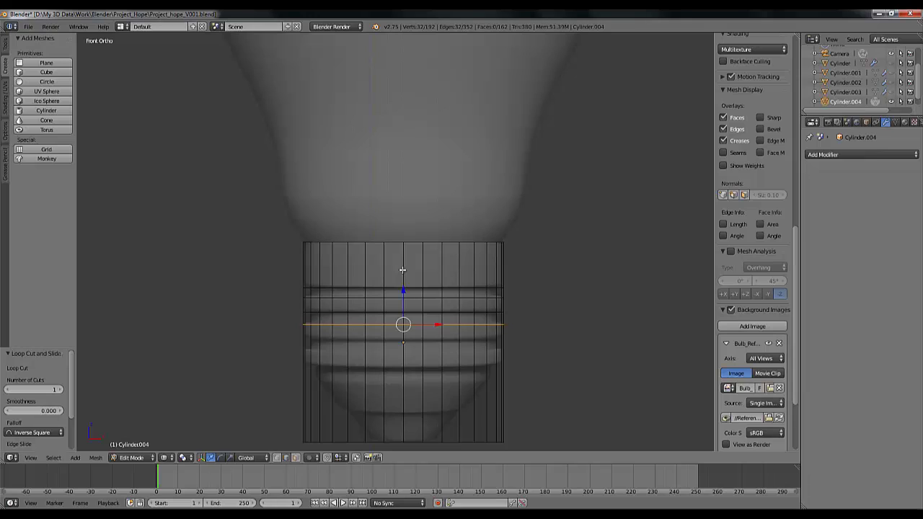
key("ctrl+r")
left_click(392, 349)
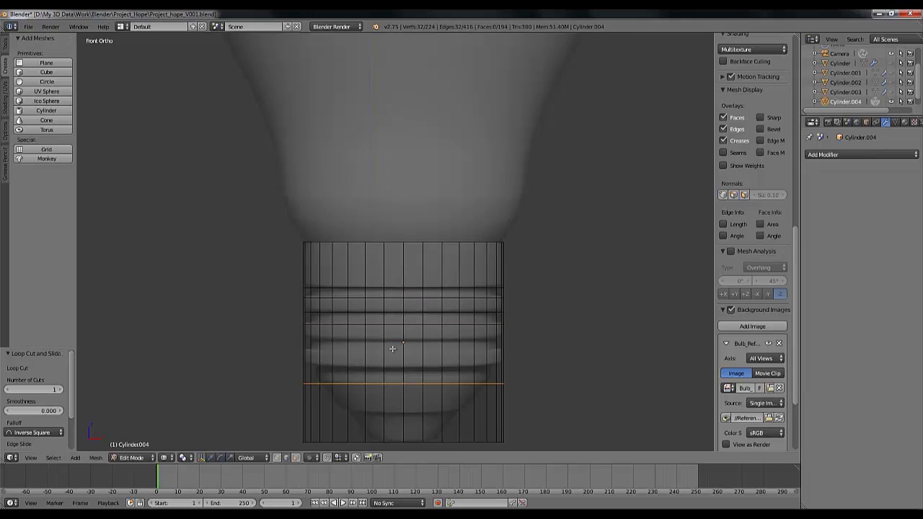
left_click(400, 305)
Add loop cuts at the third groove's lower edge and at the bottom edge of the screw thread.
key("ctrl+r")
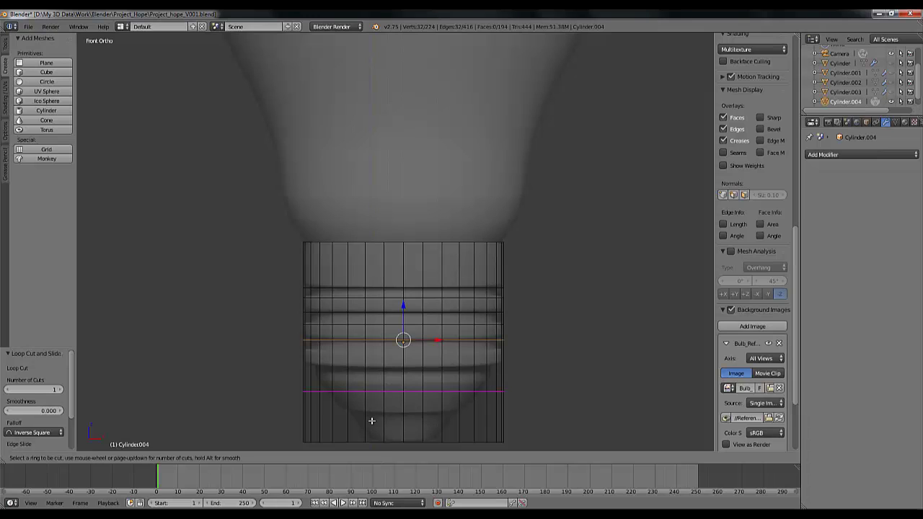
left_click(371, 419)
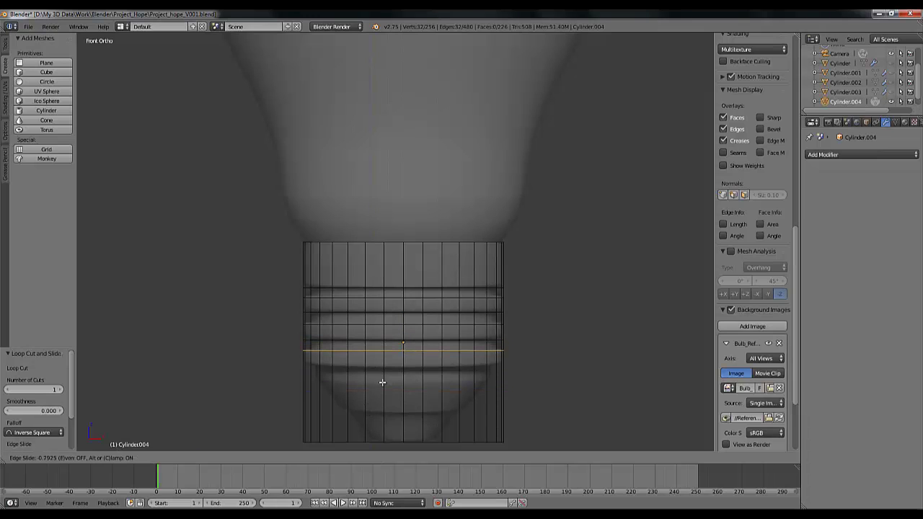
left_click(383, 382)
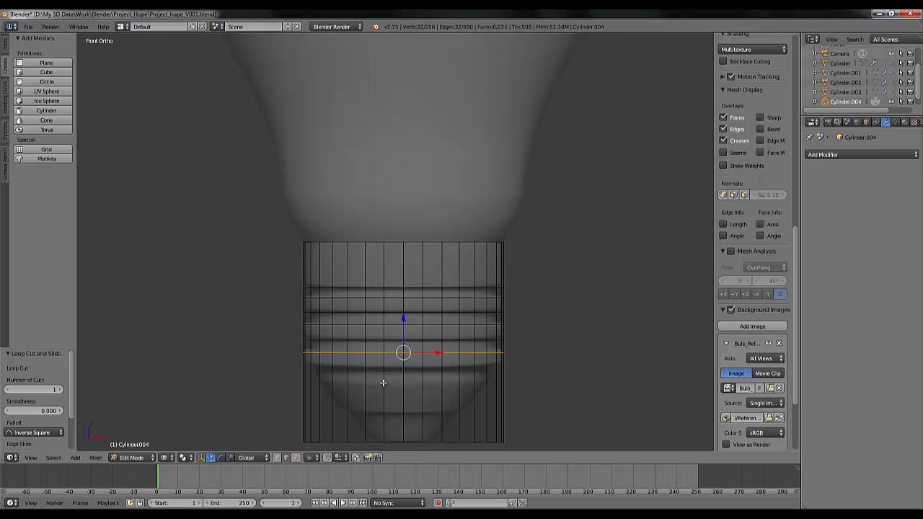
key("ctrl+r")
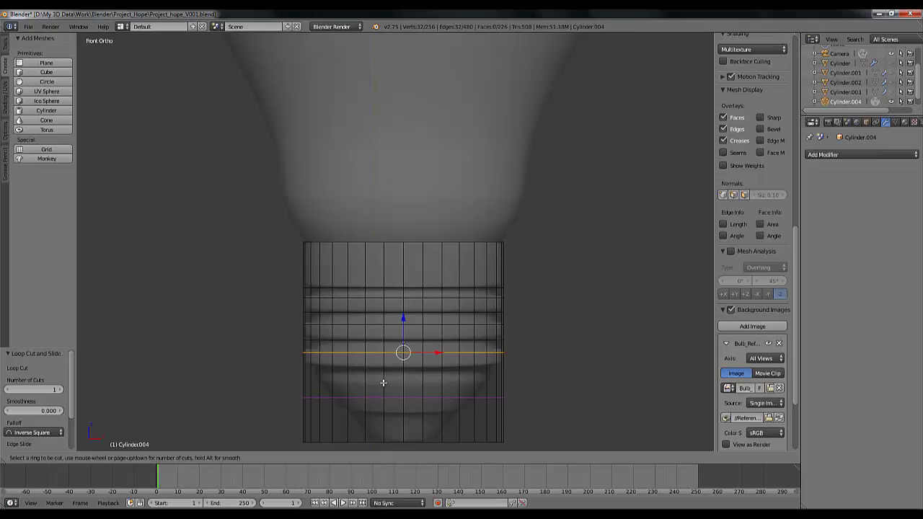
left_click(382, 382)
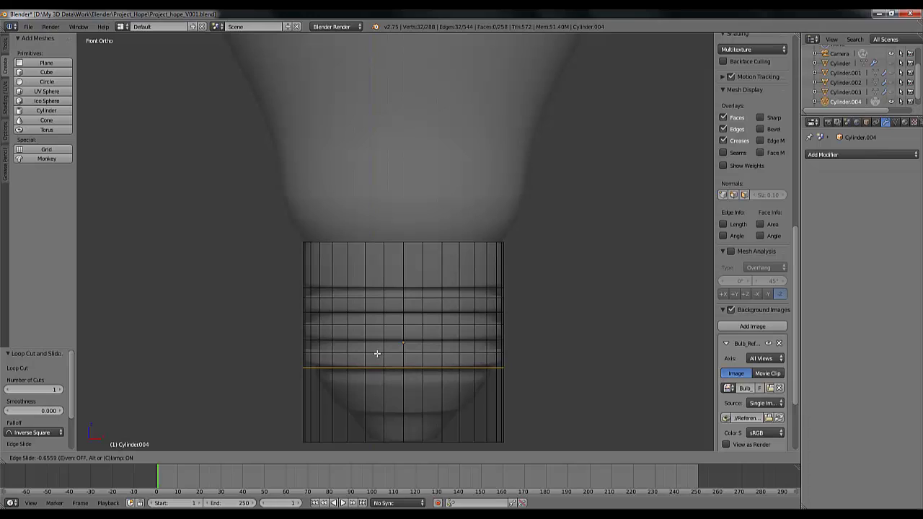
left_click(377, 353)
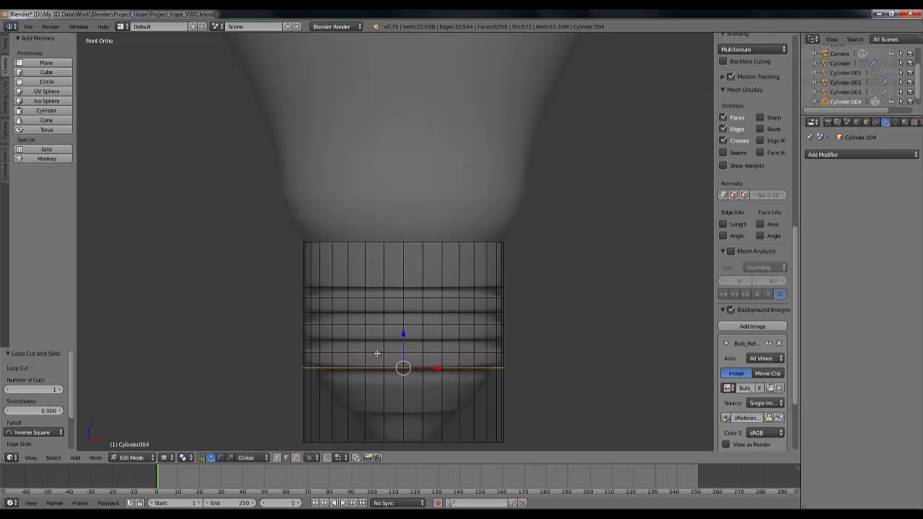
Add one loop cut at the step above the reference's bottom contact and another just below the cylinder's top rim.
key("ctrl+r")
left_click(377, 413)
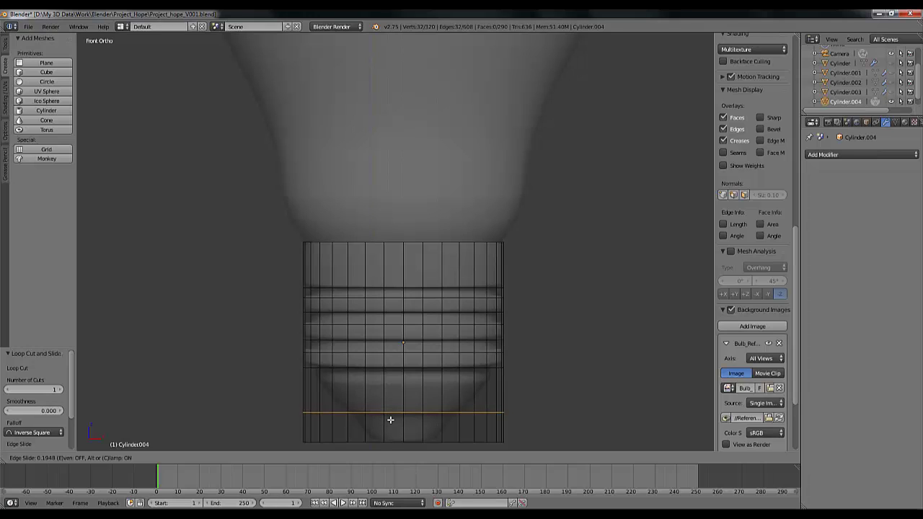
left_click(390, 419)
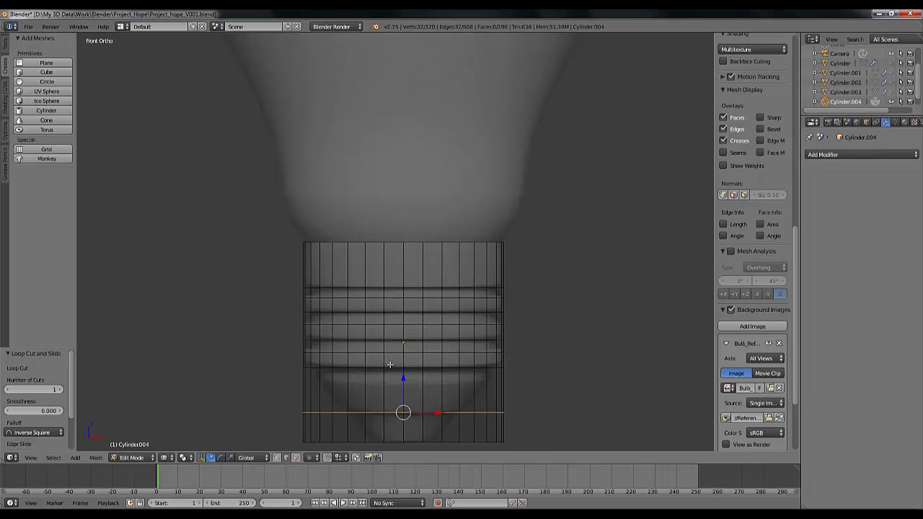
scroll(389, 365, "up", 1)
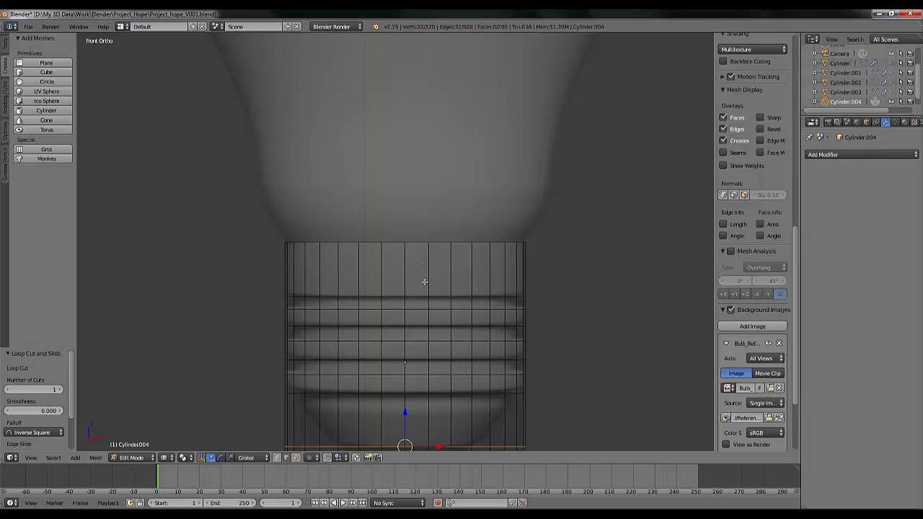
scroll(424, 317, "down", 3)
scroll(425, 318, "up", 3)
key("ctrl+r")
left_click(284, 249)
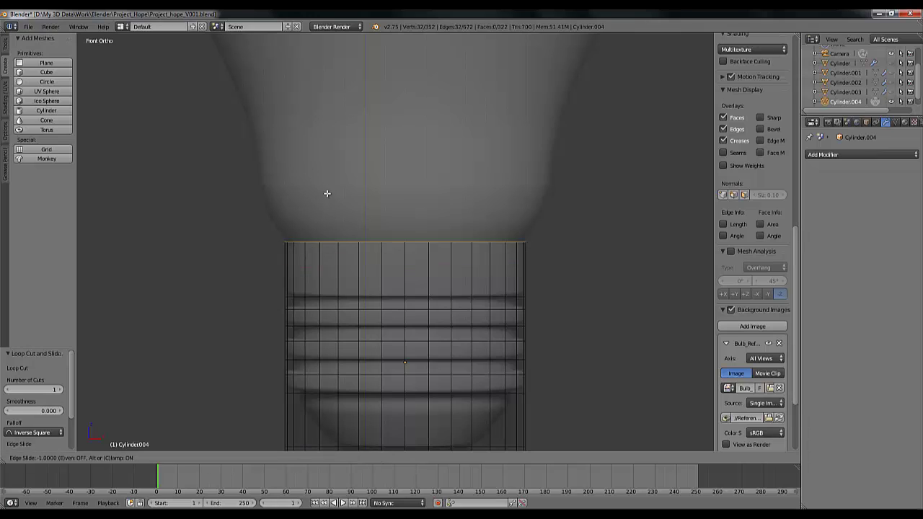
left_click(310, 231)
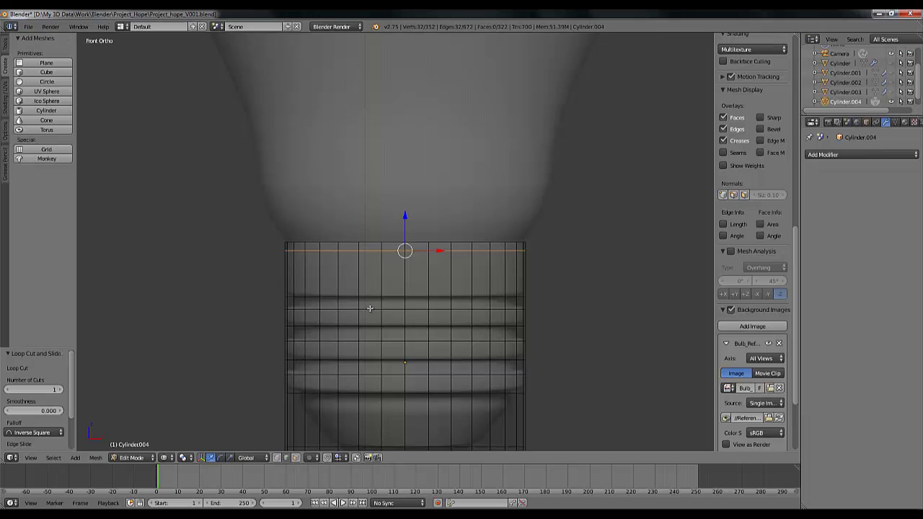
In face select mode, select the first groove's face ring, extrude it in place and scale it inward to about 0.933.
scroll(371, 308, "down", 1)
scroll(373, 314, "up", 2)
middle_click_drag(376, 320, 379, 277, "shift")
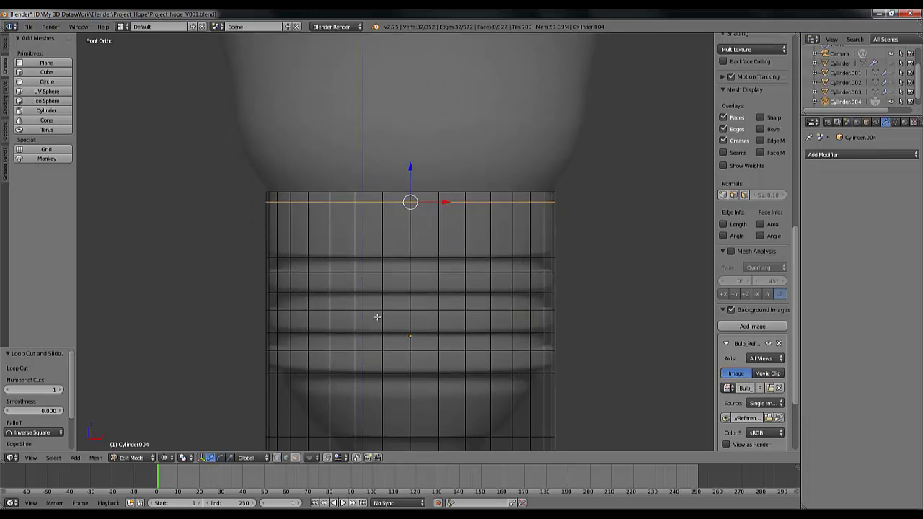
left_click(296, 460)
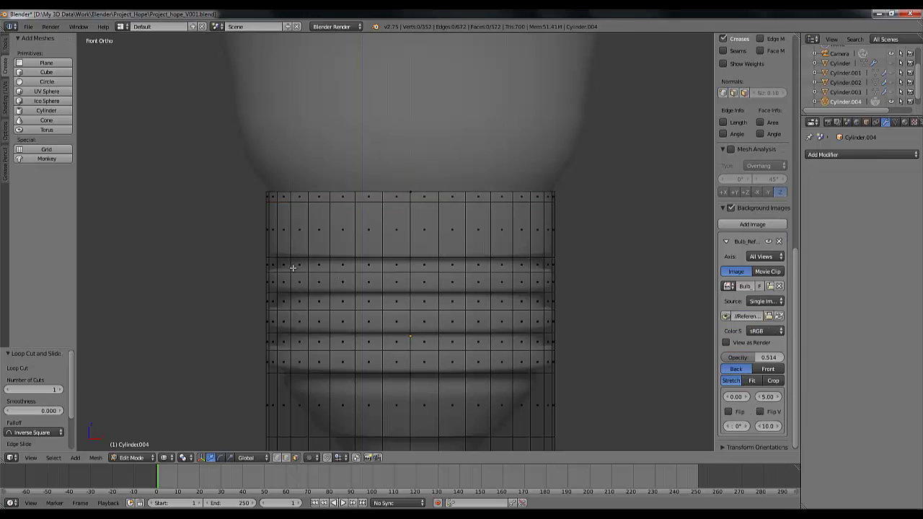
key("a")
key("a")
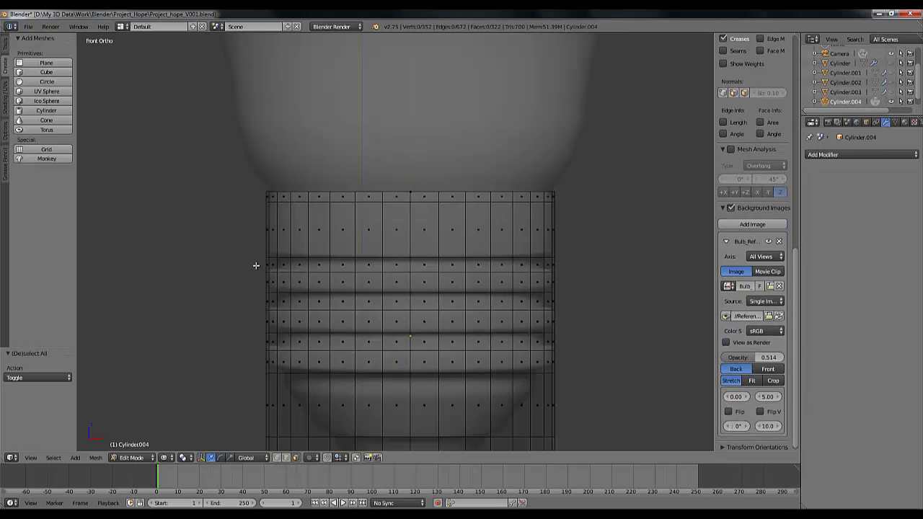
mouse_move(256, 265)
left_mouse_down("ctrl")
mouse_move(540, 271)
mouse_move(583, 260)
left_mouse_up("ctrl")
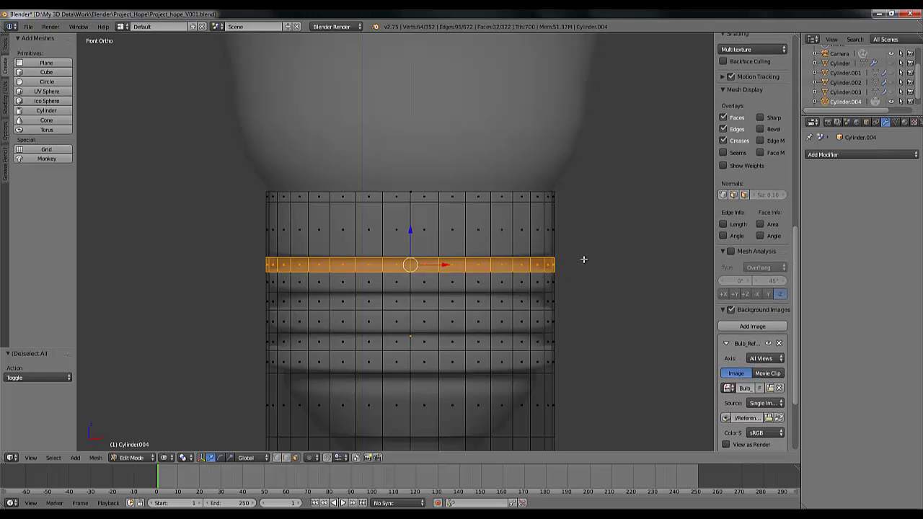
key("e")
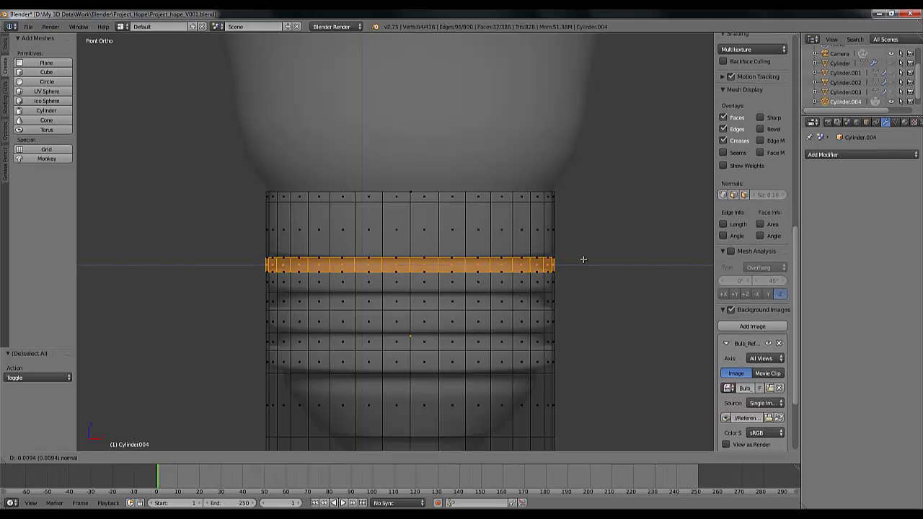
left_click(583, 259)
key("s")
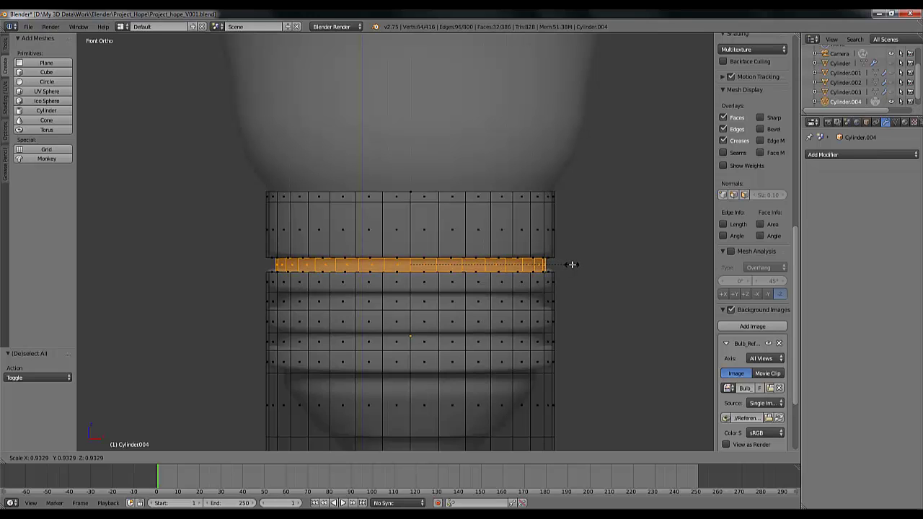
left_click(572, 265)
key("a")
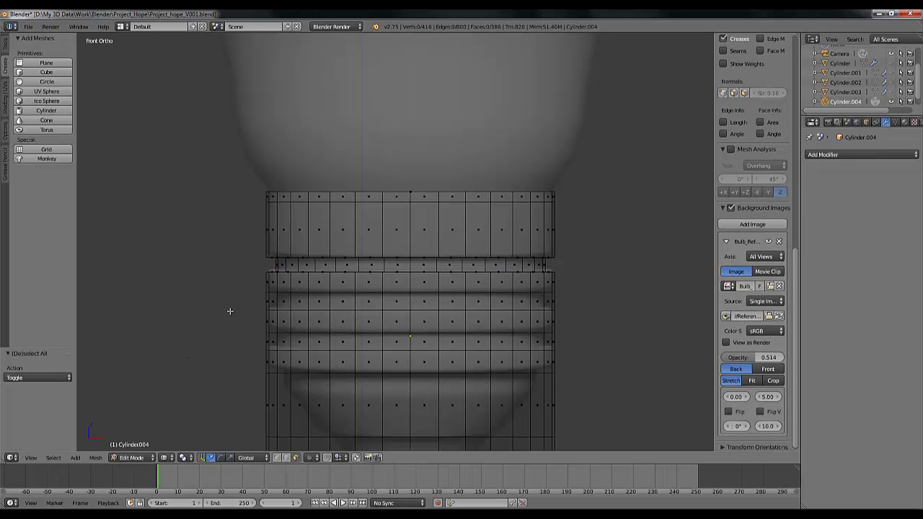
Select the second groove's face ring, extrude it and scale it inward to about 0.929.
mouse_move(258, 295)
left_mouse_down("ctrl")
mouse_move(281, 309)
mouse_move(559, 308)
mouse_move(600, 292)
left_mouse_up("ctrl")
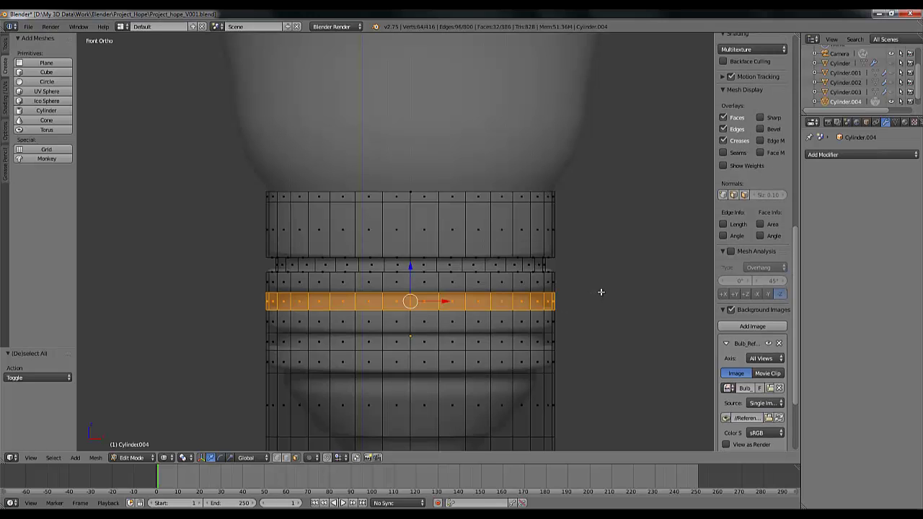
key("e")
key("s")
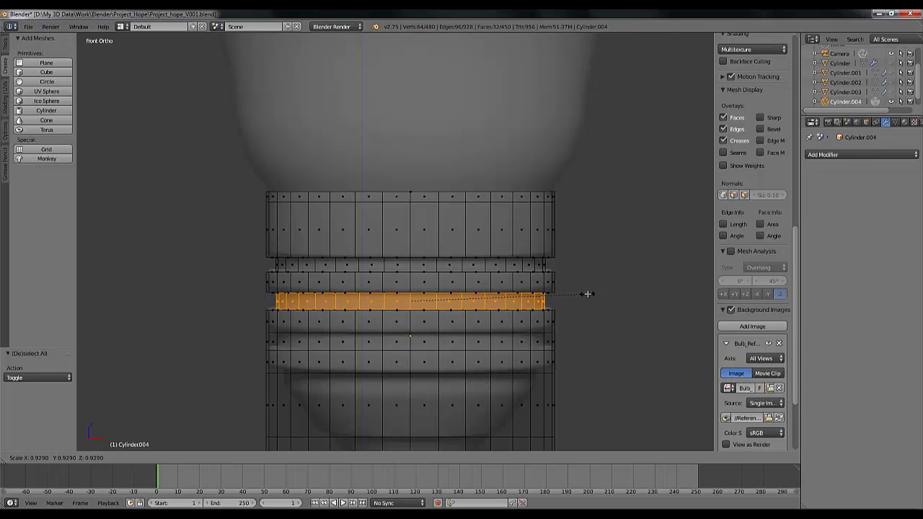
left_click(587, 293)
key("a")
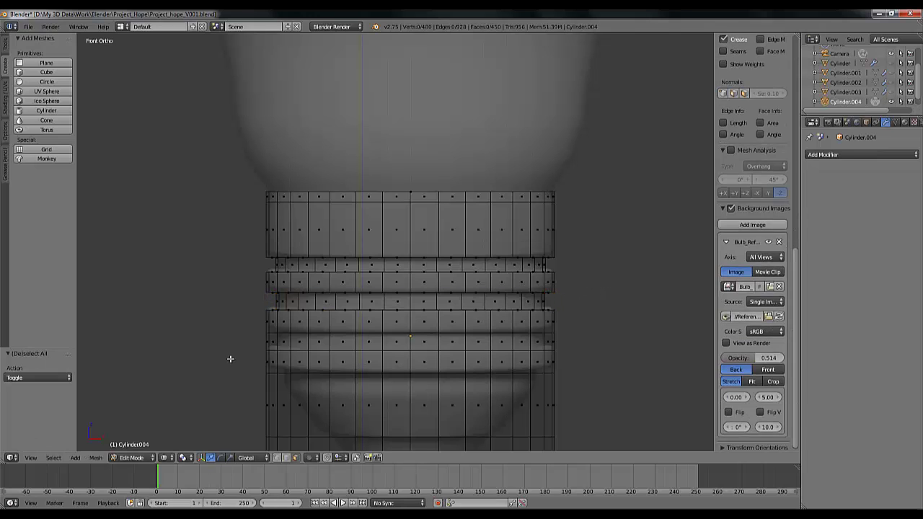
Select the third groove's face ring, extrude it in place and scale it inward to about 0.922.
mouse_move(262, 342)
left_mouse_down("ctrl")
mouse_move(414, 348)
mouse_move(579, 336)
left_mouse_up("ctrl")
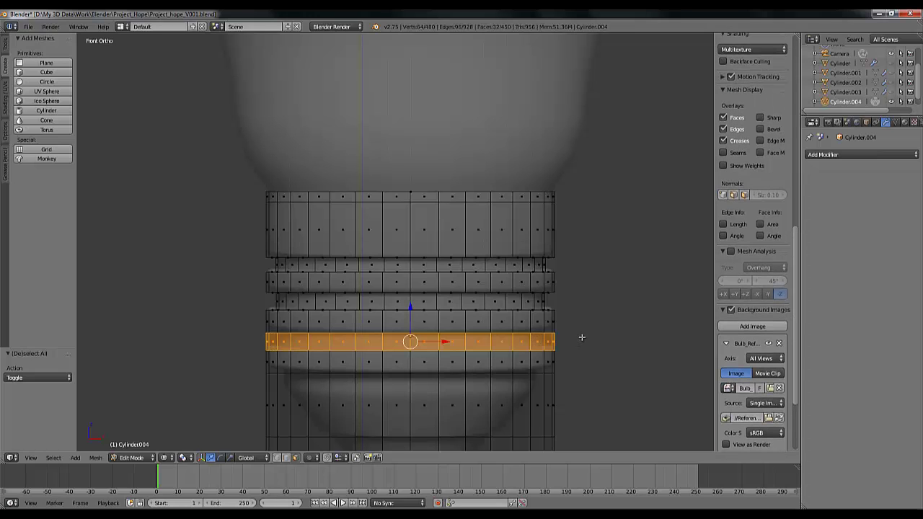
key("e")
right_click(581, 336)
key("s")
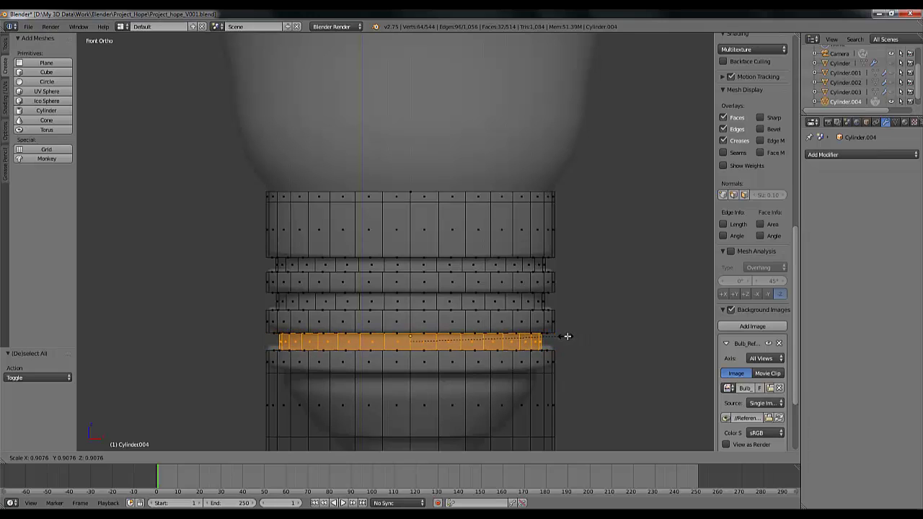
left_click(567, 336)
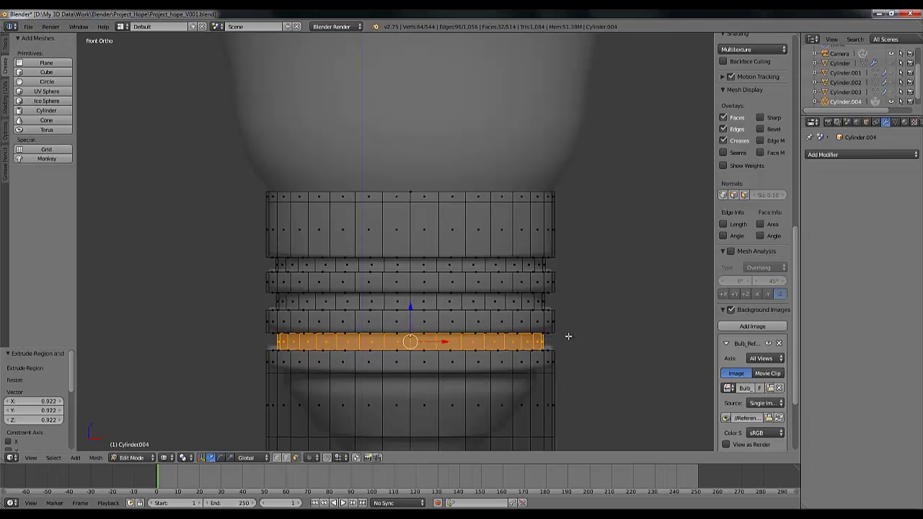
Select the tall face ring below the lowest ridge, extrude it in place and scale it inward to about 0.886.
middle_click_drag(392, 408, 396, 321, "shift")
key("a")
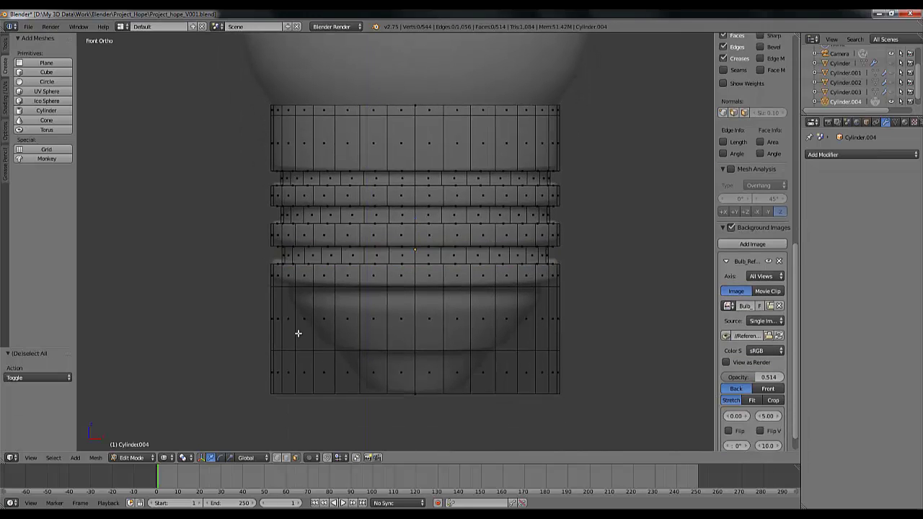
mouse_move(261, 300)
left_mouse_down("ctrl")
mouse_move(265, 329)
mouse_move(551, 337)
mouse_move(628, 301)
mouse_move(629, 292)
left_mouse_up("ctrl")
key("e")
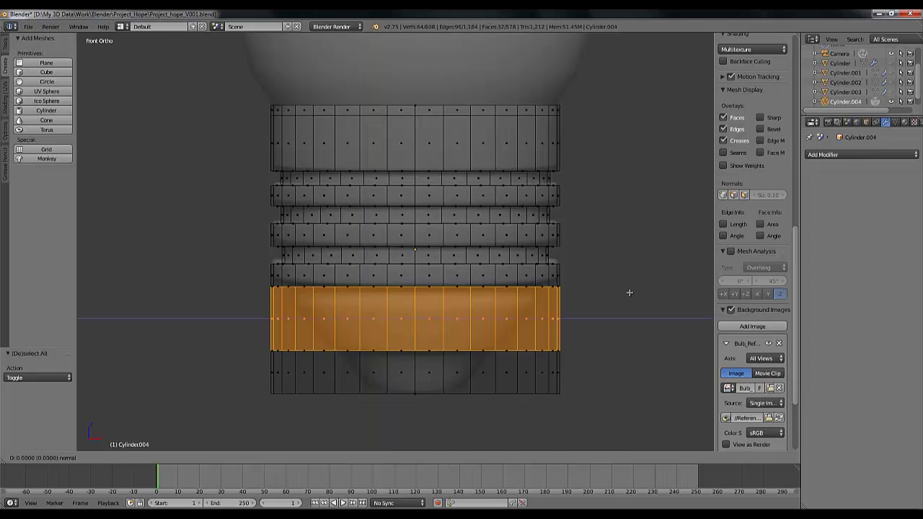
key("s")
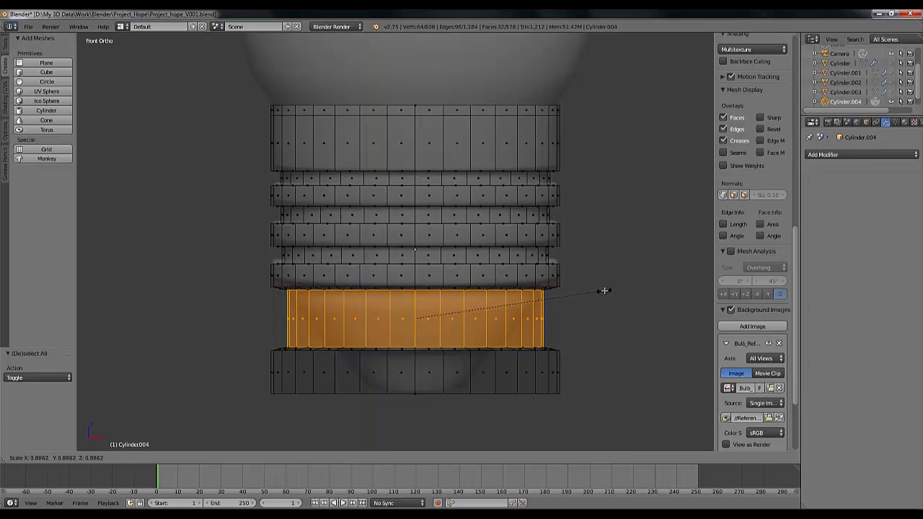
left_click(604, 291)
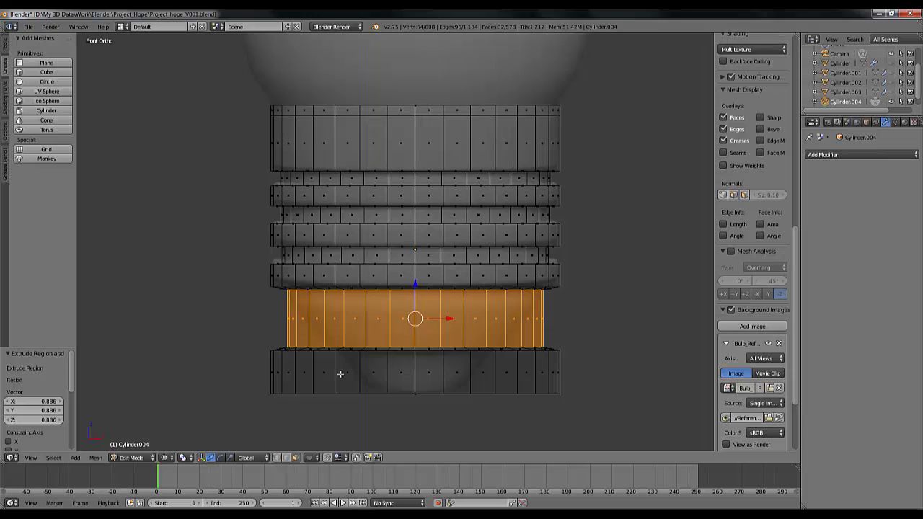
key("a")
mouse_move(263, 346)
left_mouse_down("ctrl")
mouse_move(264, 395)
mouse_move(530, 406)
mouse_move(607, 363)
mouse_move(603, 350)
left_mouse_up("ctrl")
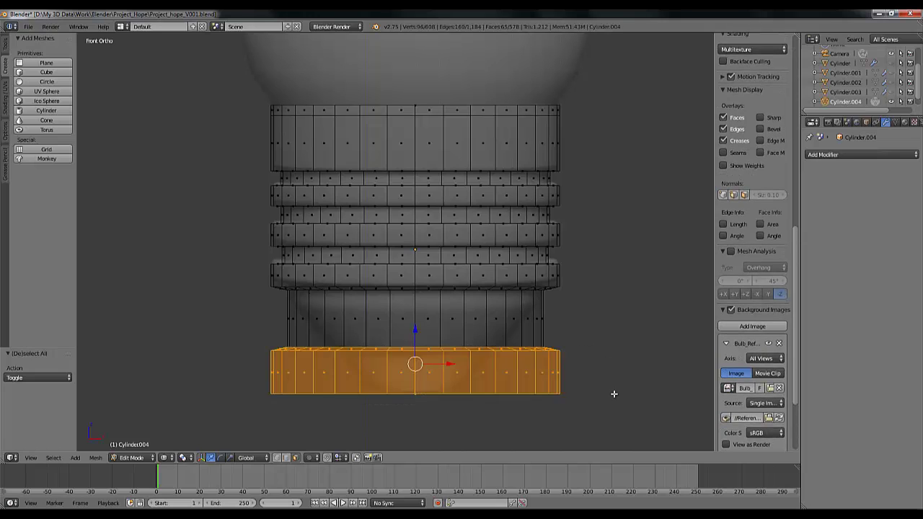
key("s")
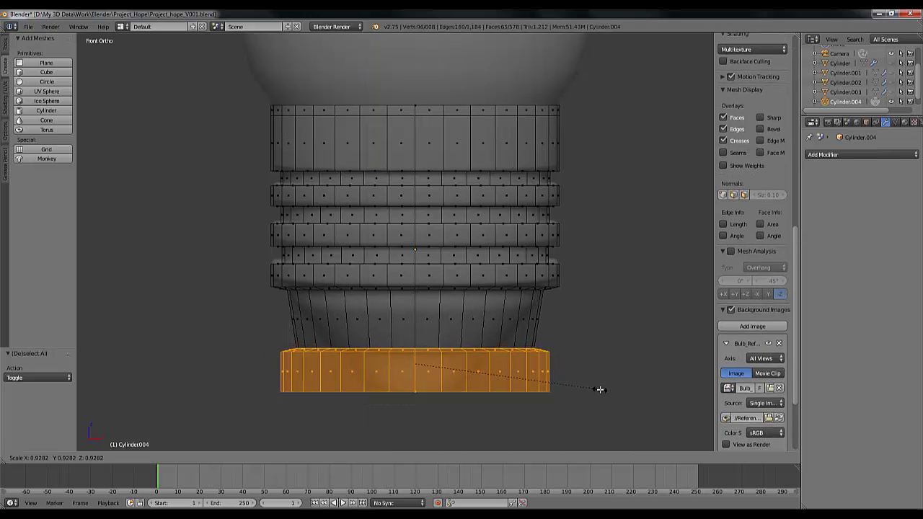
left_click(598, 389)
key("ctrl+z")
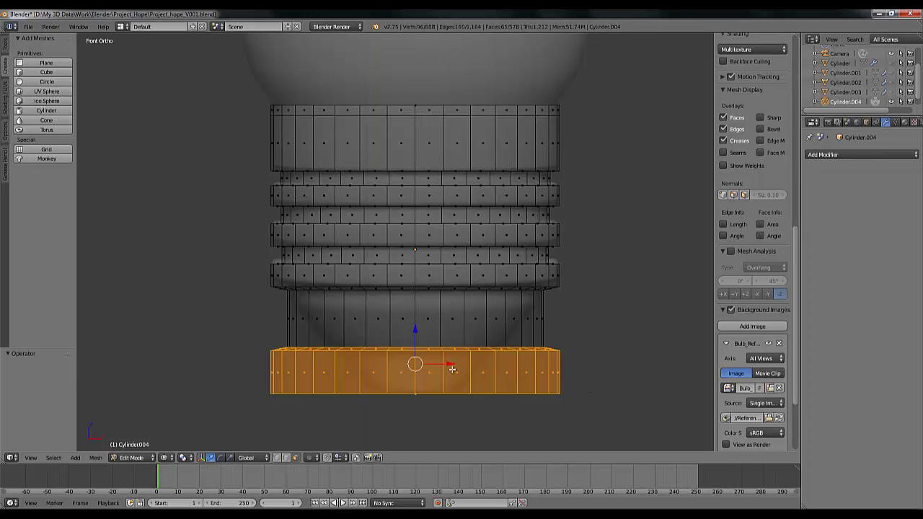
key("a")
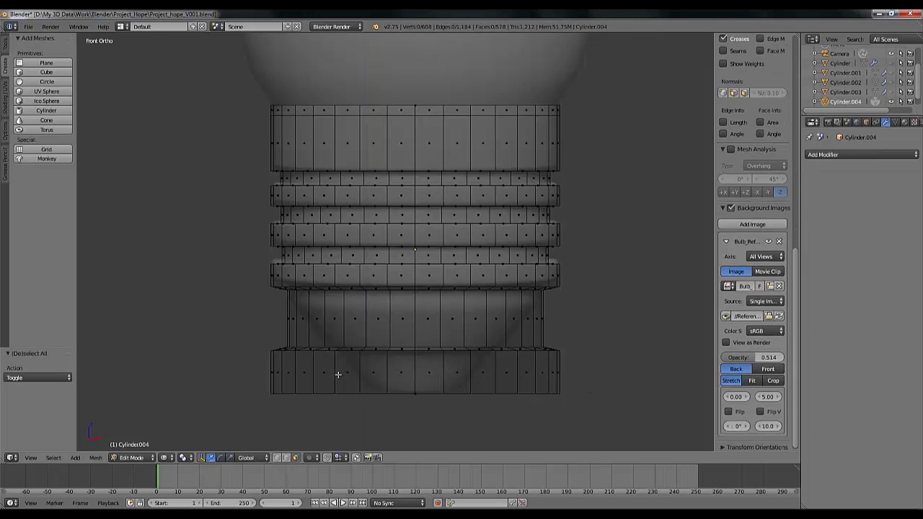
Leave face selection, select the outer loop at the top of the bottom section and scale it inward to 0.850.
scroll(338, 375, "up", 3)
scroll(338, 375, "down", 1)
middle_click_drag(353, 375, 355, 301, "shift")
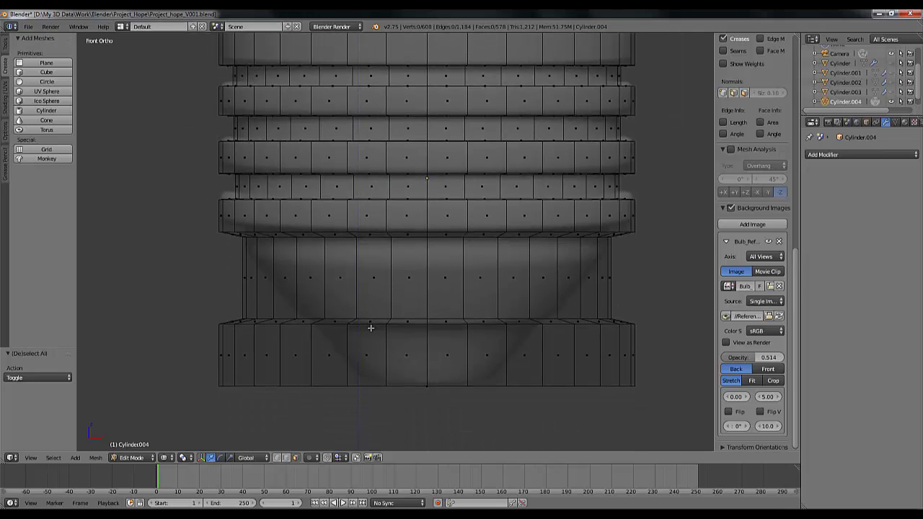
left_click(284, 456)
key("a")
key("a")
mouse_move(208, 317)
left_mouse_down("ctrl")
mouse_move(543, 361)
mouse_move(786, 331)
mouse_move(778, 328)
left_mouse_up("ctrl")
scroll(779, 328, "up", 3)
key("a")
mouse_move(214, 321)
left_mouse_down("ctrl")
mouse_move(257, 344)
mouse_move(665, 342)
mouse_move(681, 322)
left_mouse_up("ctrl")
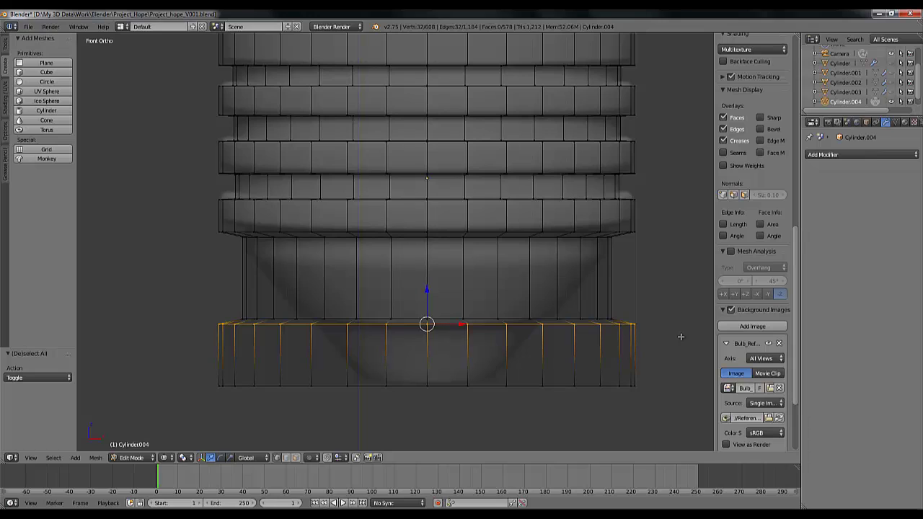
key("s")
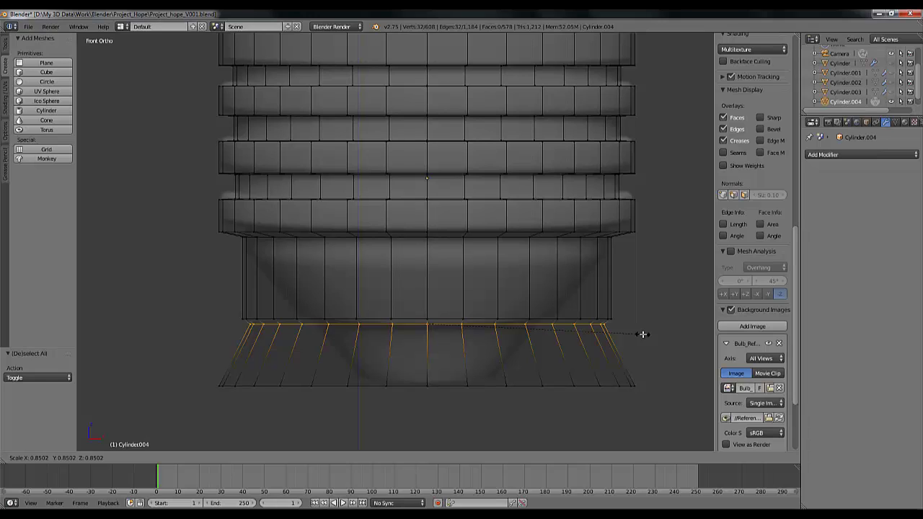
left_click(642, 334)
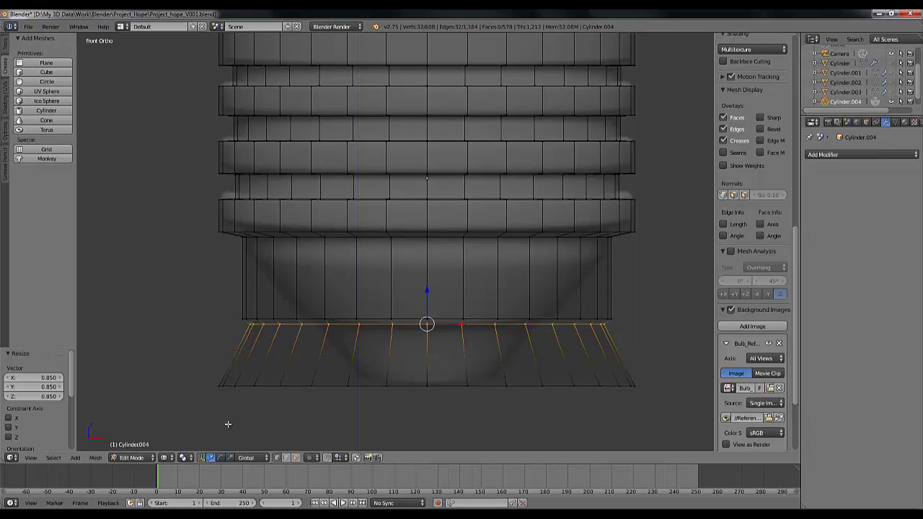
Select the cap's bottommost loop and scale it inward to about 0.278 to form the narrow contact tip.
key("a")
mouse_move(212, 359)
left_mouse_down("ctrl")
mouse_move(310, 432)
mouse_move(680, 346)
mouse_move(701, 363)
left_mouse_up("ctrl")
key("s")
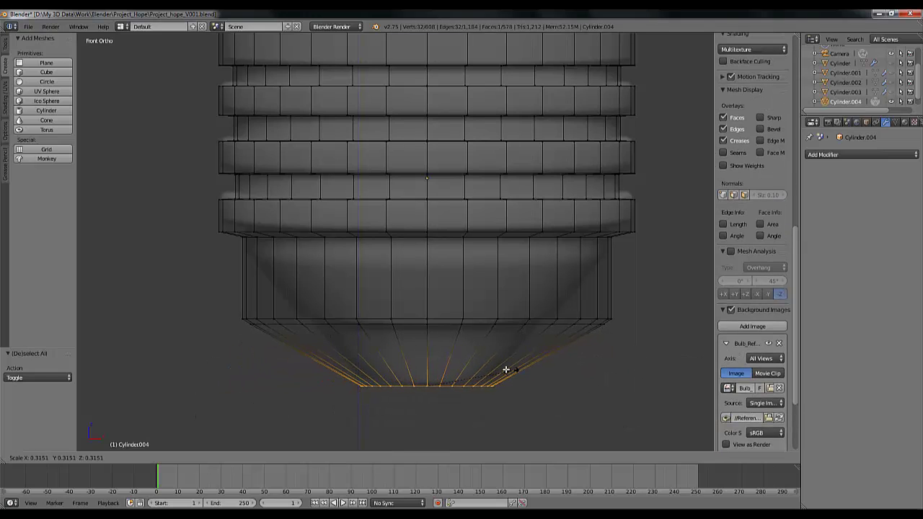
left_click(501, 368)
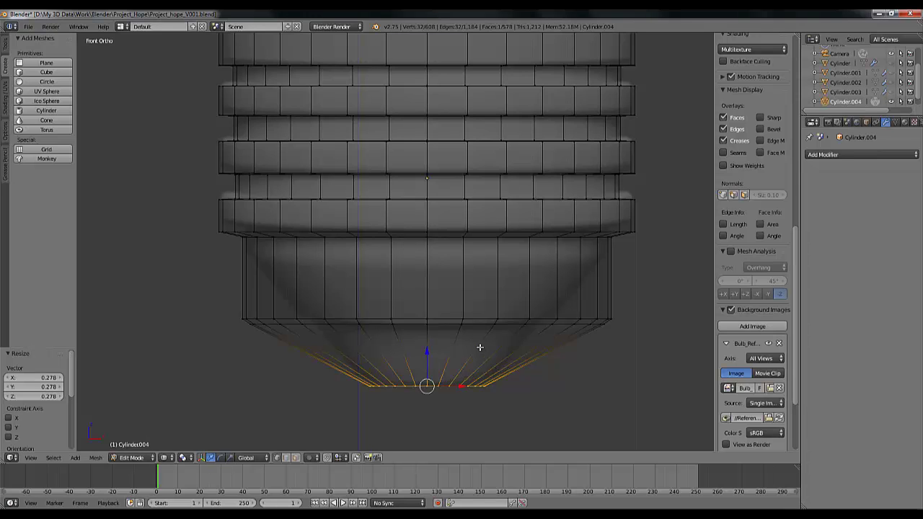
Select the two close loops midway down the tapered base and scale them inward to about 0.699 to follow the reference.
key("a")
mouse_move(216, 278)
left_mouse_down("ctrl")
mouse_move(568, 356)
mouse_move(646, 273)
mouse_move(648, 281)
left_mouse_up("ctrl")
key("s")
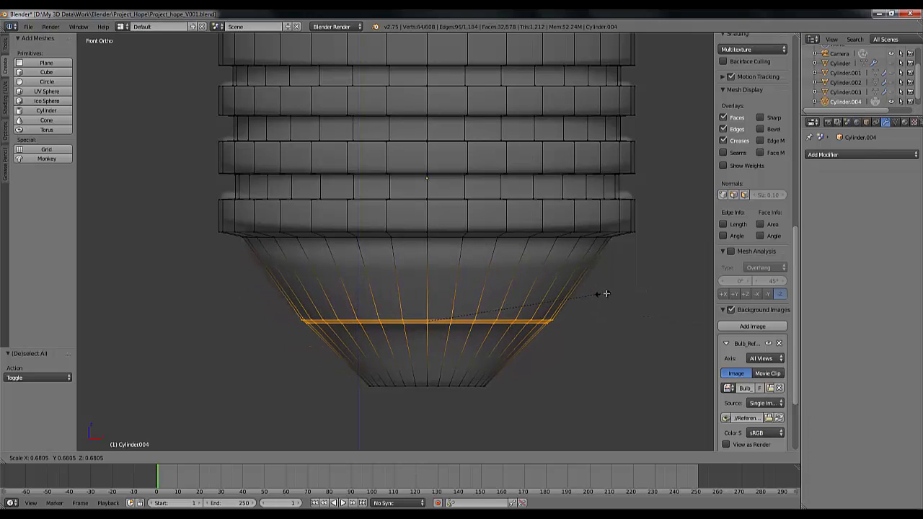
left_click(607, 293)
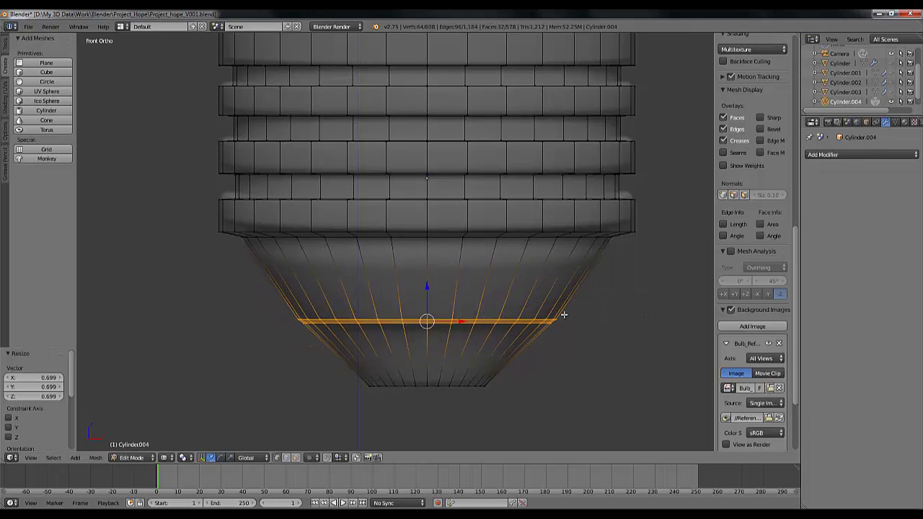
key("a")
scroll(484, 323, "down", 8)
scroll(484, 324, "up", 7)
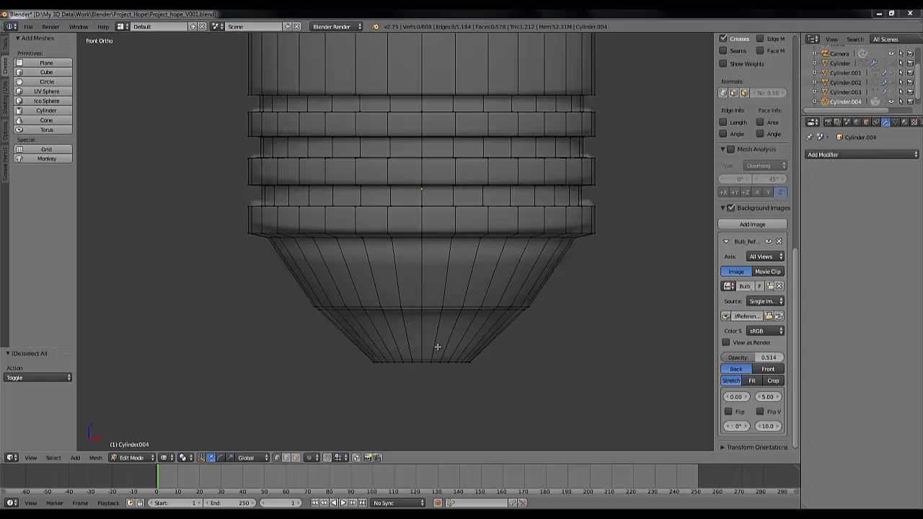
scroll(423, 252, "down", 2)
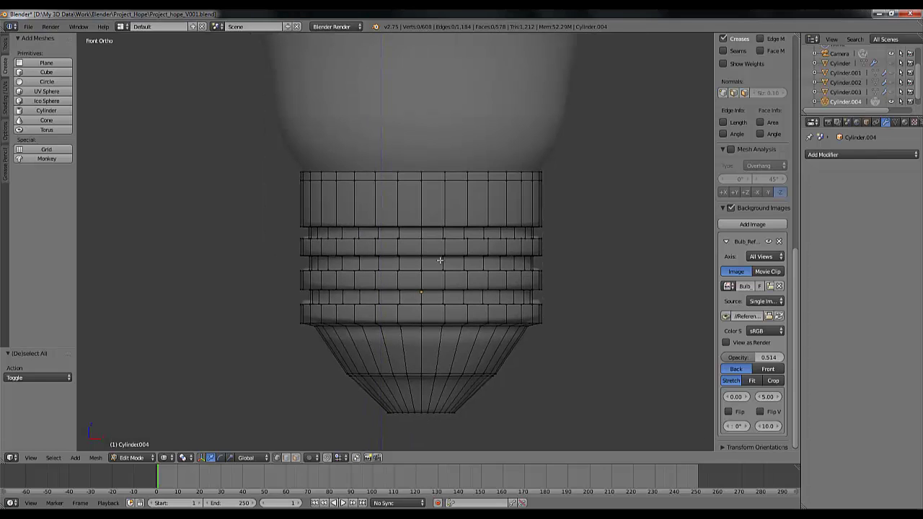
Add a Subdivision Surface modifier to the screw cap in Object Mode and check its smoothed shape in solid shading.
key("Tab")
left_click(861, 154)
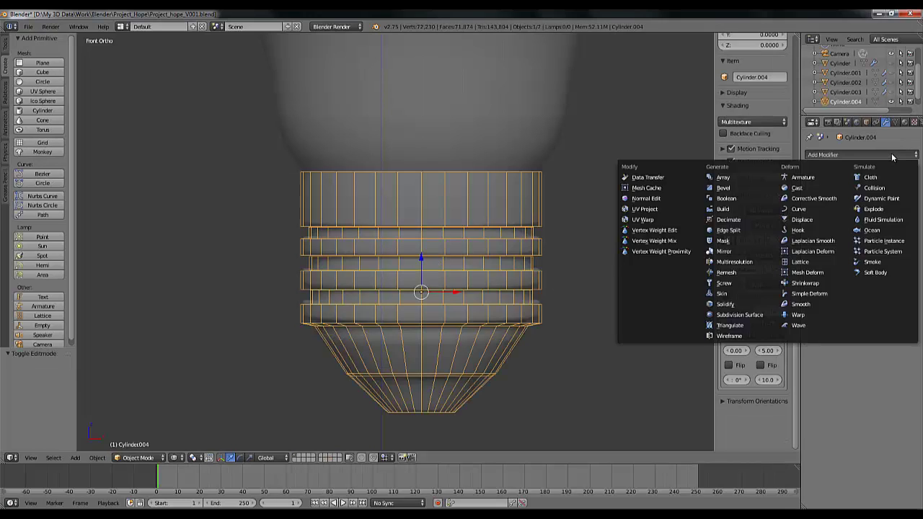
left_click(865, 154)
left_click(734, 318)
scroll(541, 296, "down", 1)
scroll(442, 269, "up", 1)
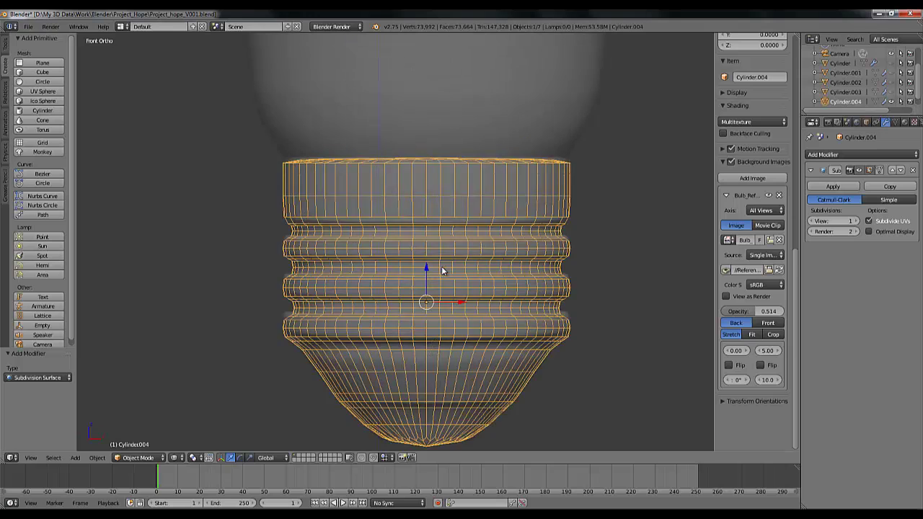
scroll(442, 270, "down", 1)
key("z")
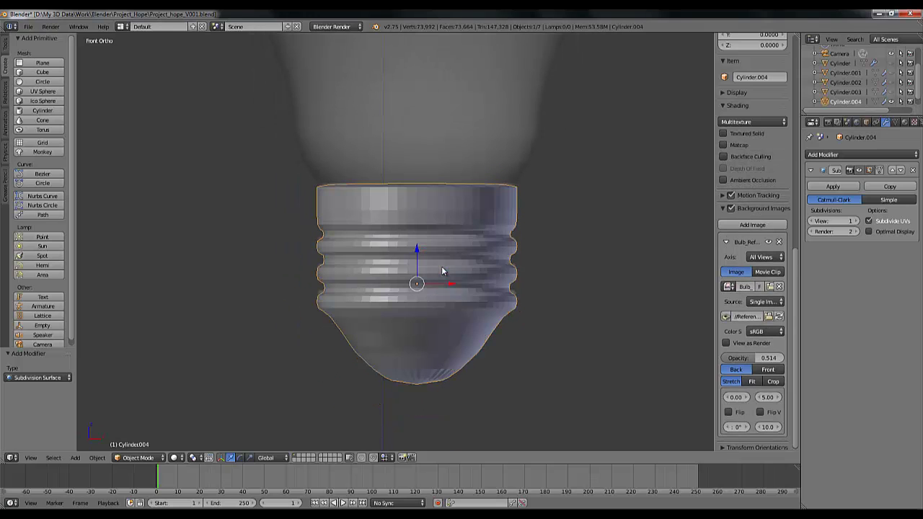
key("z")
scroll(442, 271, "up", 3)
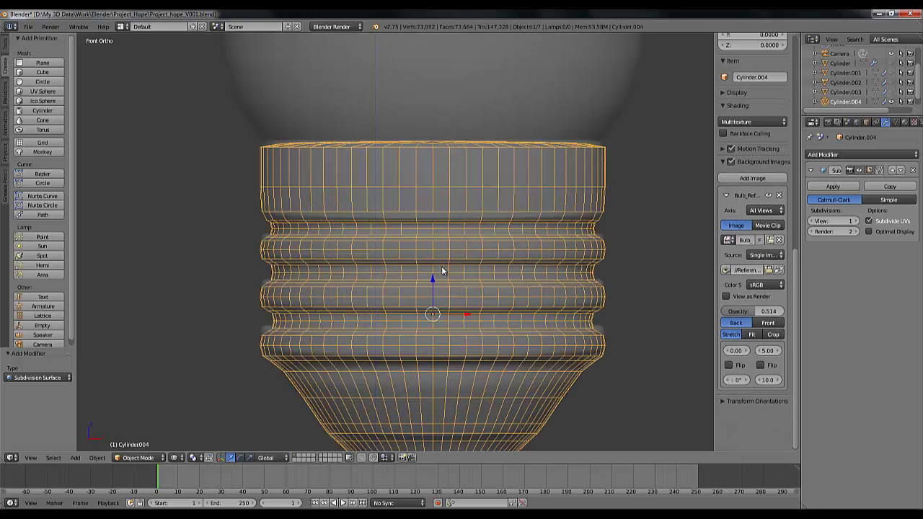
Set the Subdivision Surface view level to 0 and reopen the cap for mesh editing in front view.
left_click(812, 220)
scroll(353, 229, "up", 1)
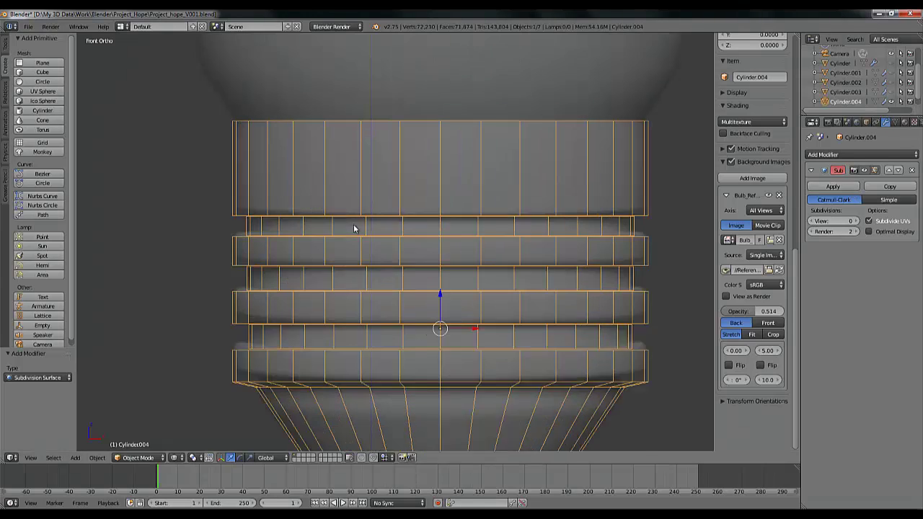
scroll(354, 228, "up", 1)
key("Tab")
mouse_move(278, 230)
middle_mouse_down()
mouse_move(291, 231)
mouse_move(283, 214)
middle_mouse_up()
key("KP_1")
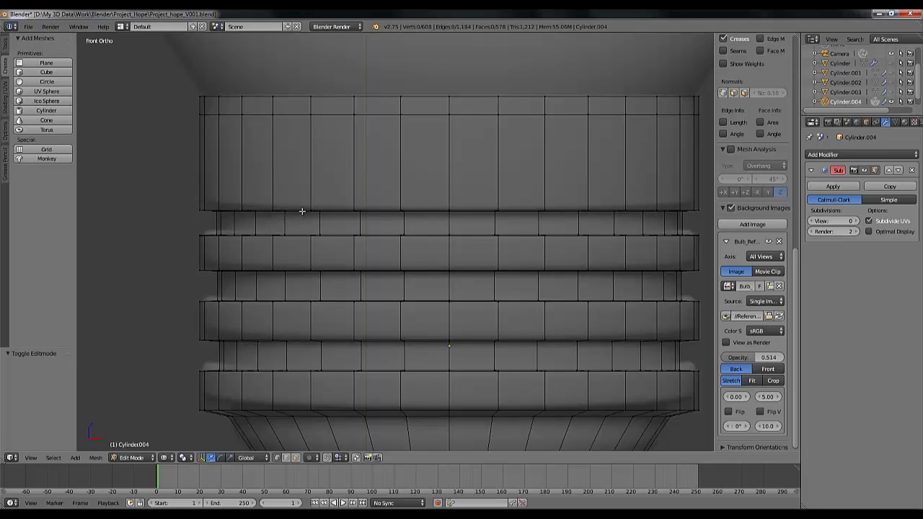
Add supporting loop cuts just above the first groove and inside it near its upper and lower edges.
key("ctrl+r")
left_click(223, 192)
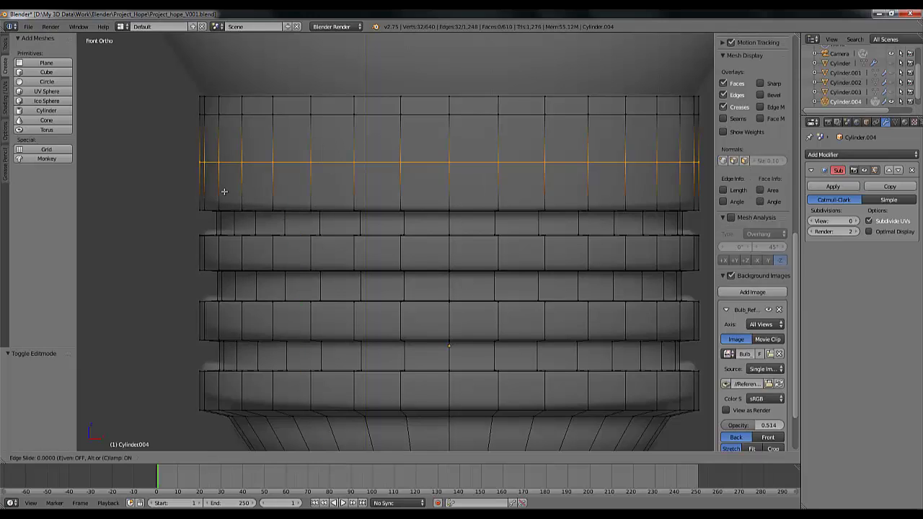
left_click(333, 234)
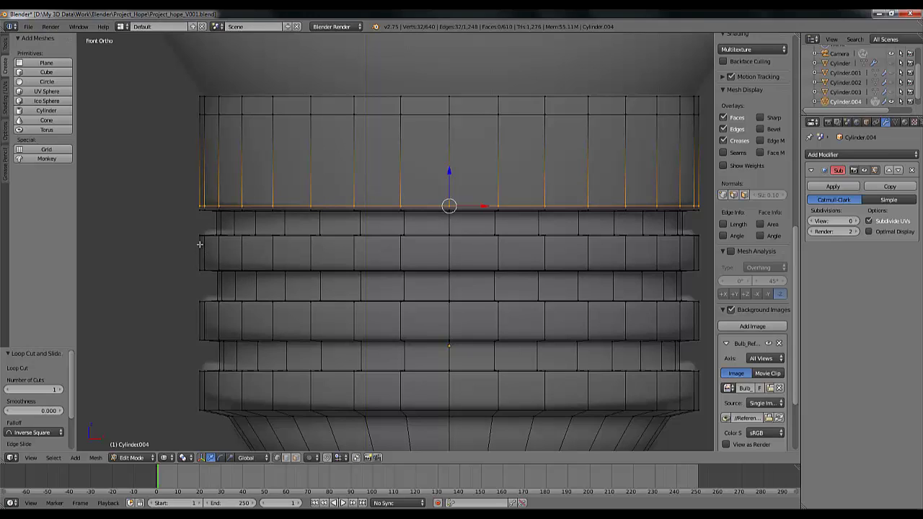
key("ctrl+r")
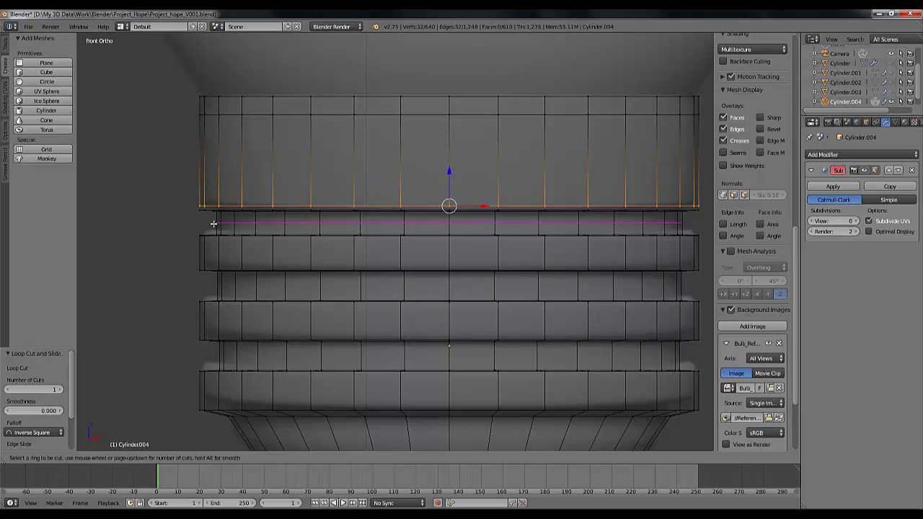
left_click(213, 223)
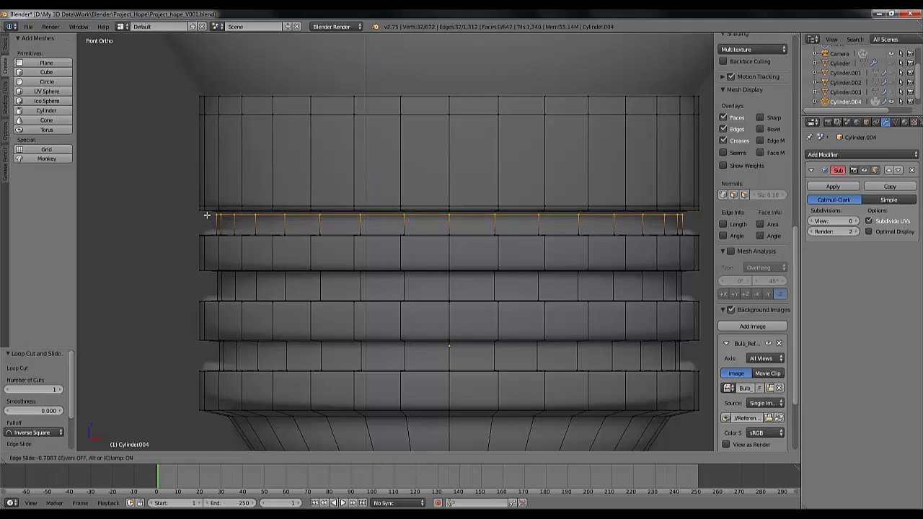
left_click(207, 215)
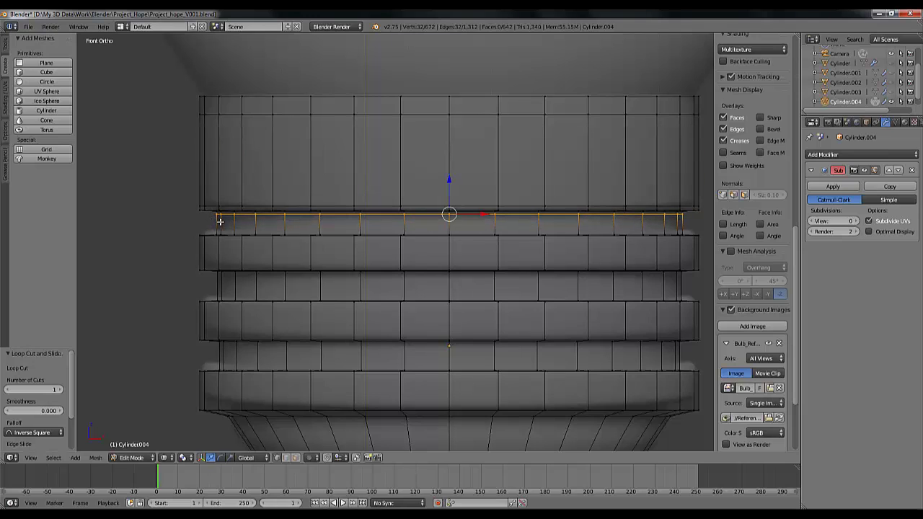
key("ctrl+r")
left_click(220, 222)
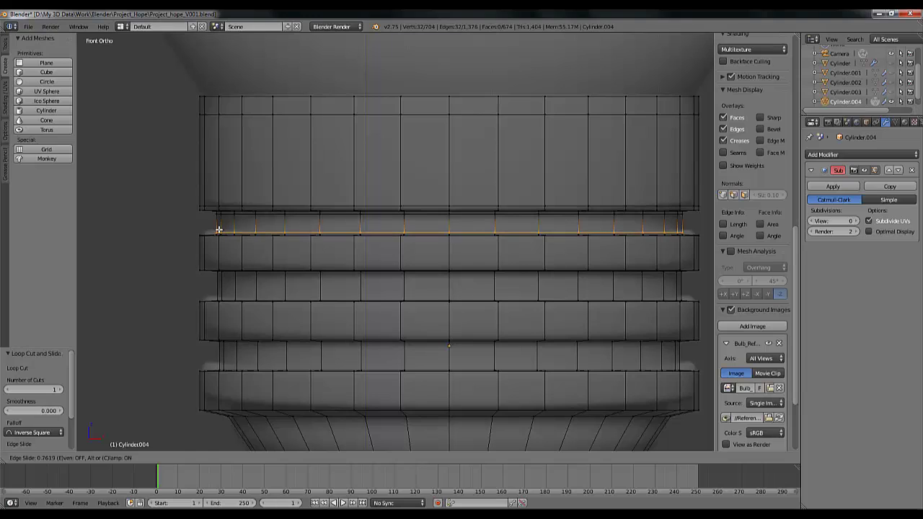
left_click(218, 229)
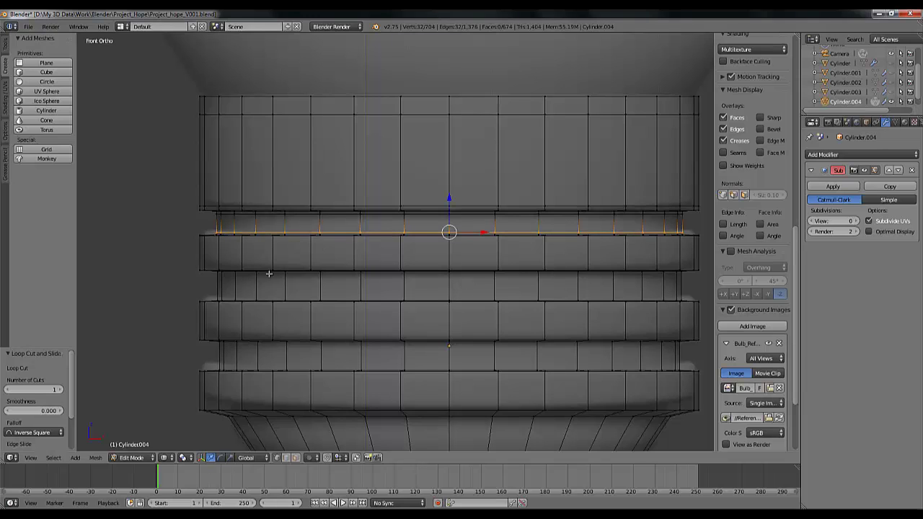
Add two supporting loop cuts inside the second groove, one near its upper edge and one near its lower edge.
key("ctrl+r")
left_click(221, 287)
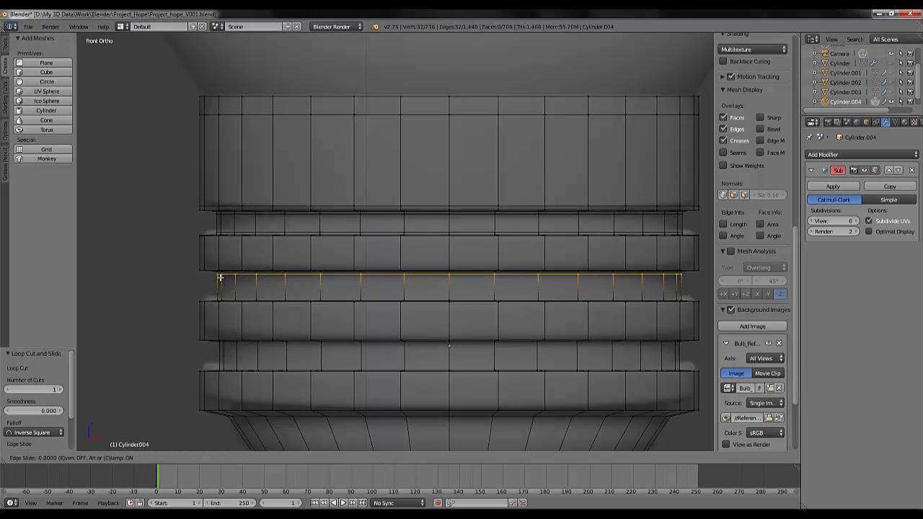
left_click(219, 278)
key("ctrl+r")
left_click(218, 288)
left_click(219, 288)
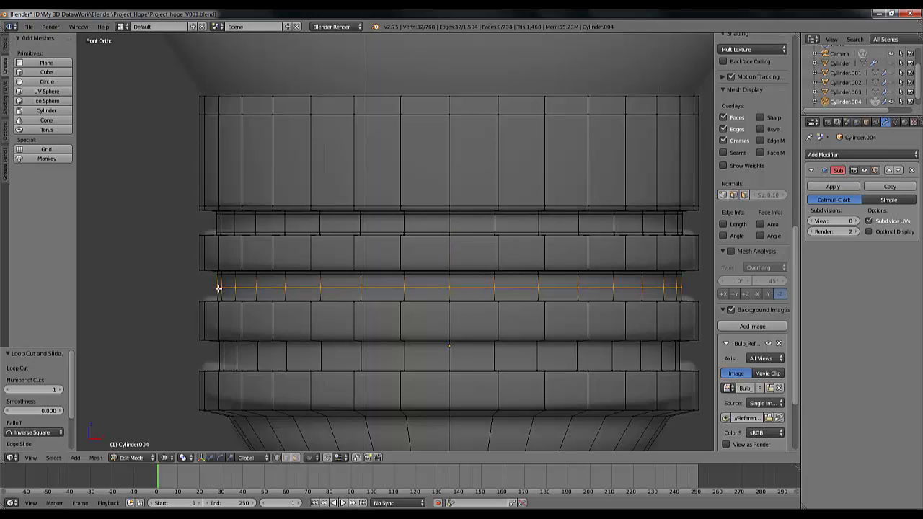
key("g")
key("g")
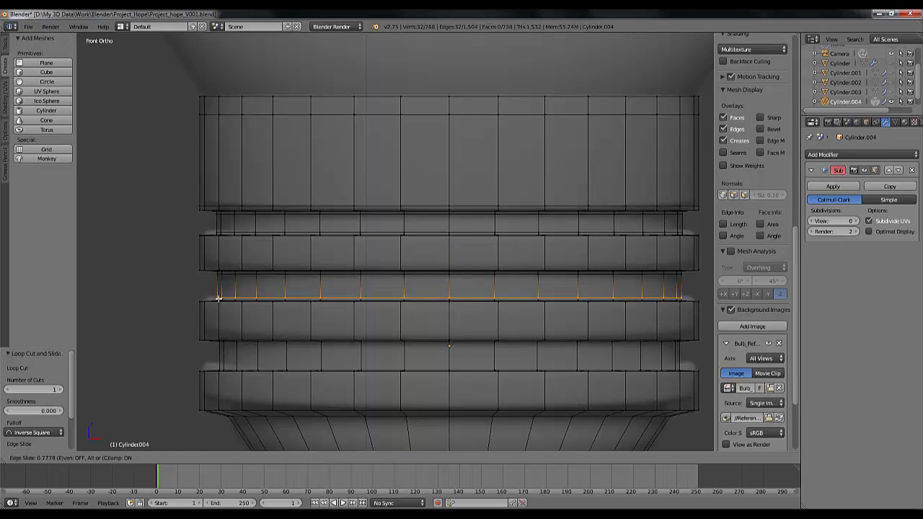
left_click(217, 296)
Add two supporting loop cuts inside the third groove, one near its upper edge and one near its lower edge.
key("ctrl+r")
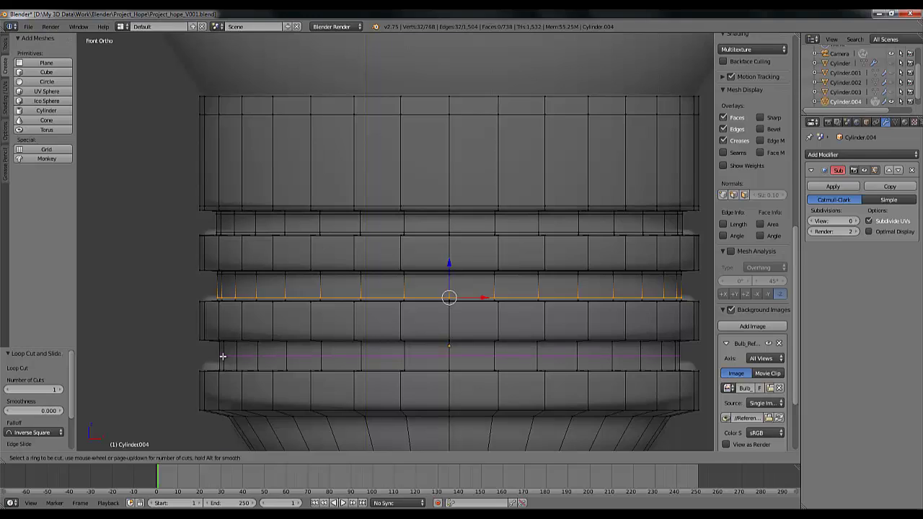
left_click(223, 356)
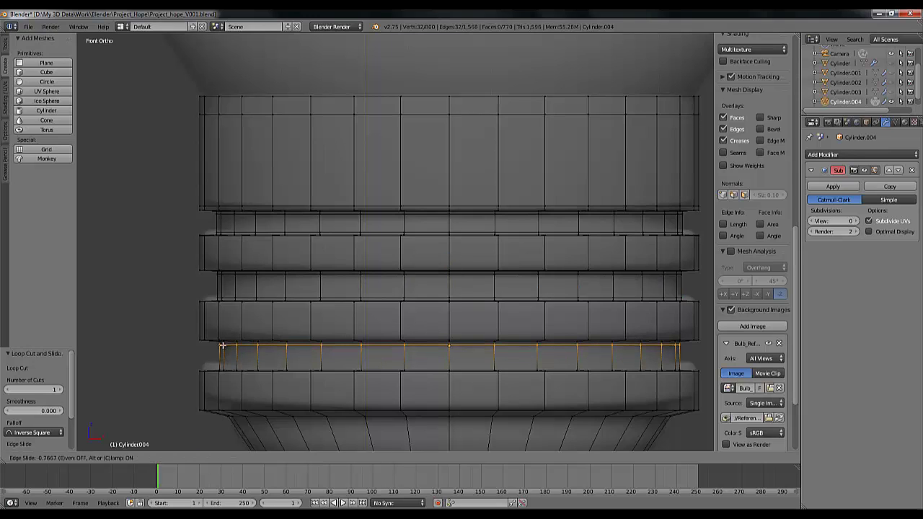
left_click(225, 351)
key("ctrl+r")
left_click(221, 364)
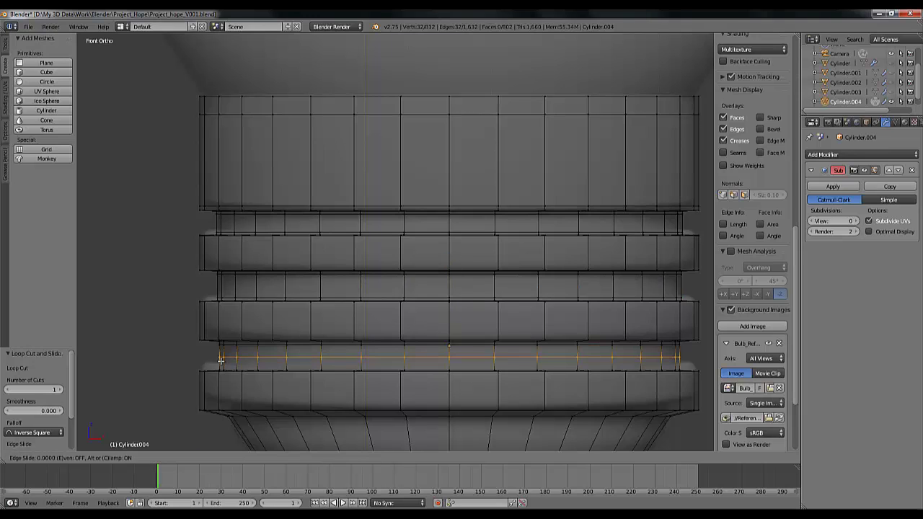
left_click(225, 371)
Add a supporting loop cut around the upper tapered section, just below its top edge.
scroll(268, 370, "down", 1)
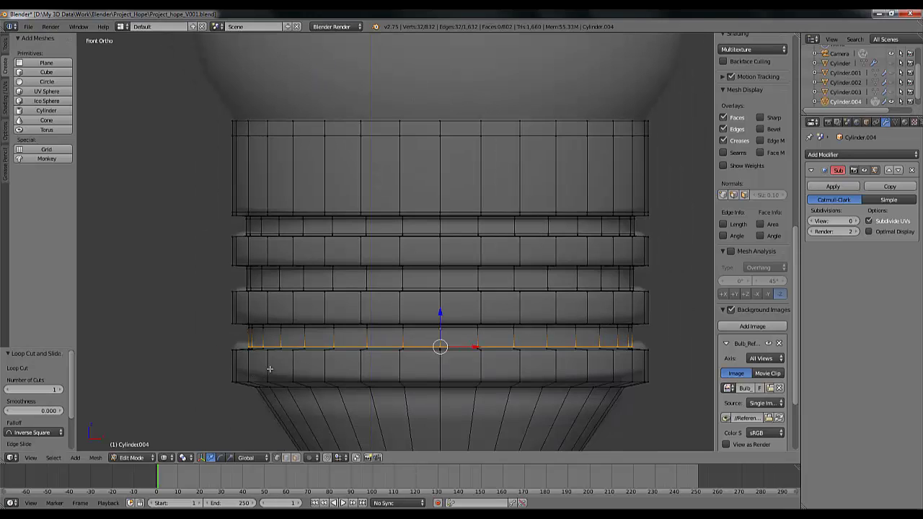
middle_click_drag(273, 347, 277, 271, "shift")
scroll(281, 362, "up", 1)
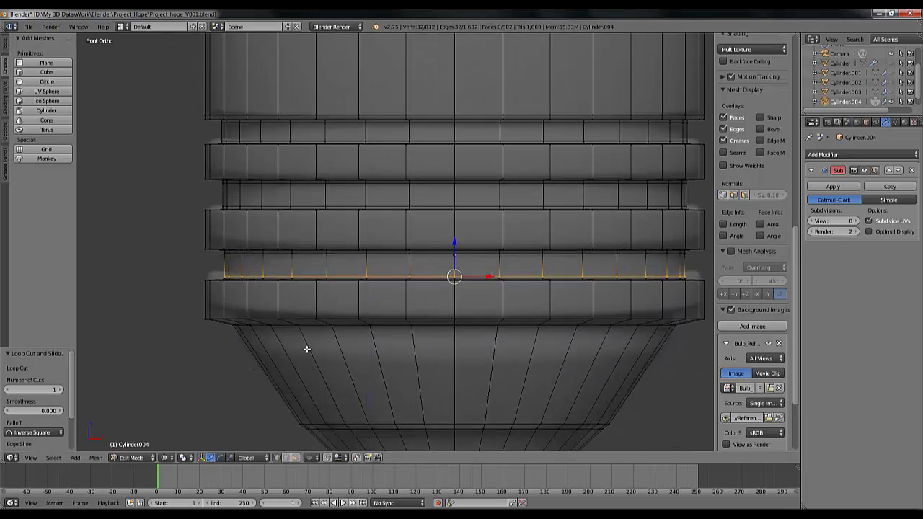
middle_click_drag(308, 350, 300, 299, "shift")
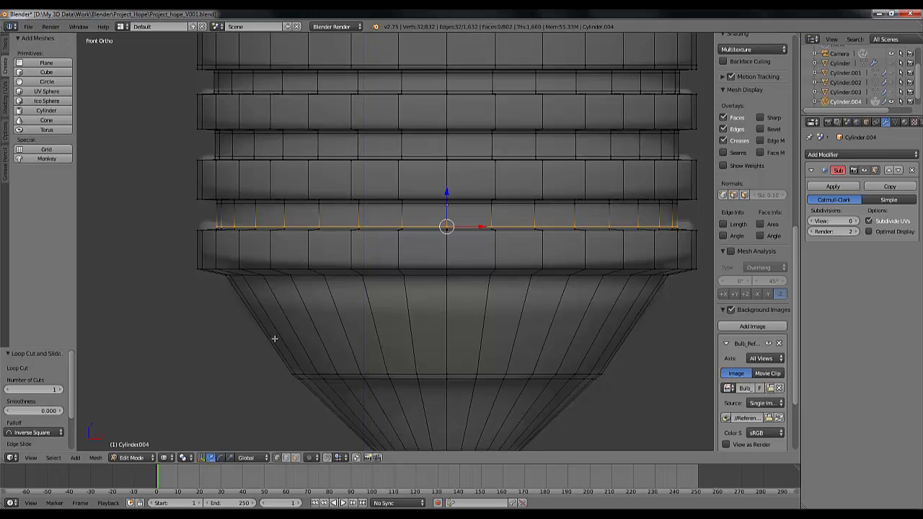
key("ctrl+r")
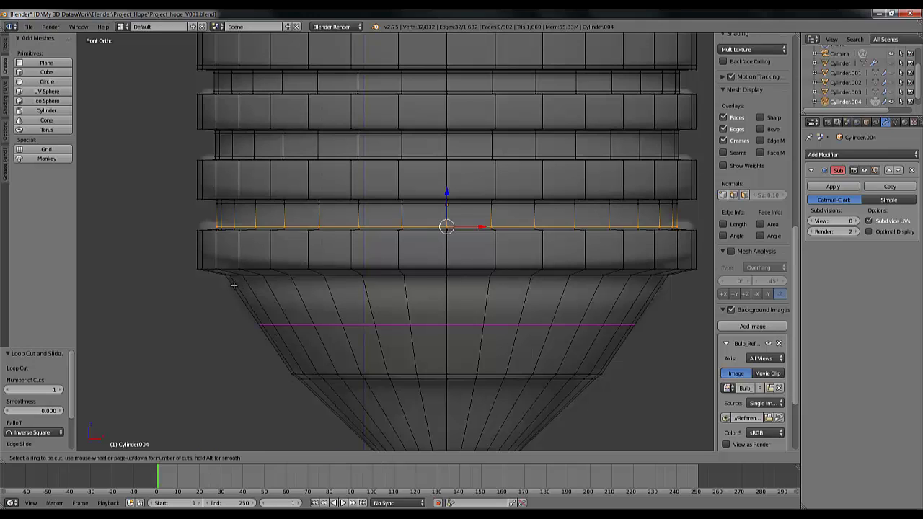
left_click(238, 283)
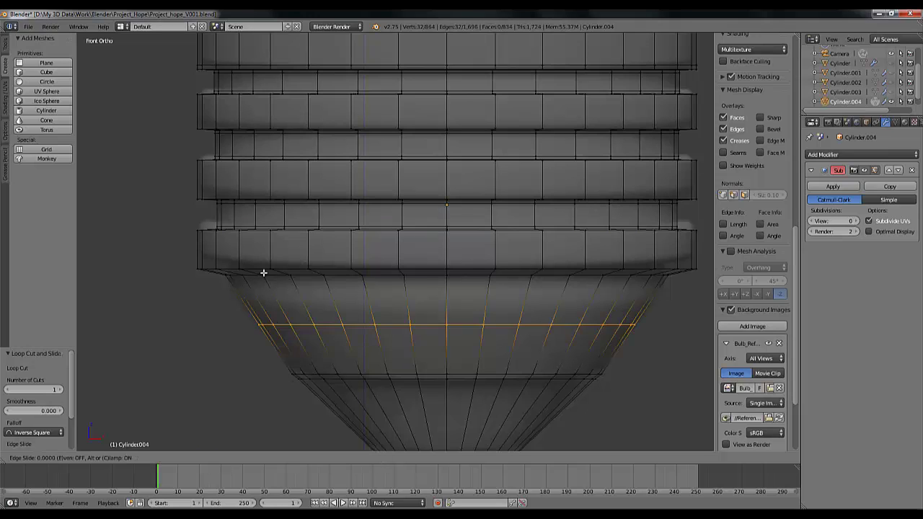
left_click(235, 220)
middle_click_drag(452, 344, 438, 328, "shift")
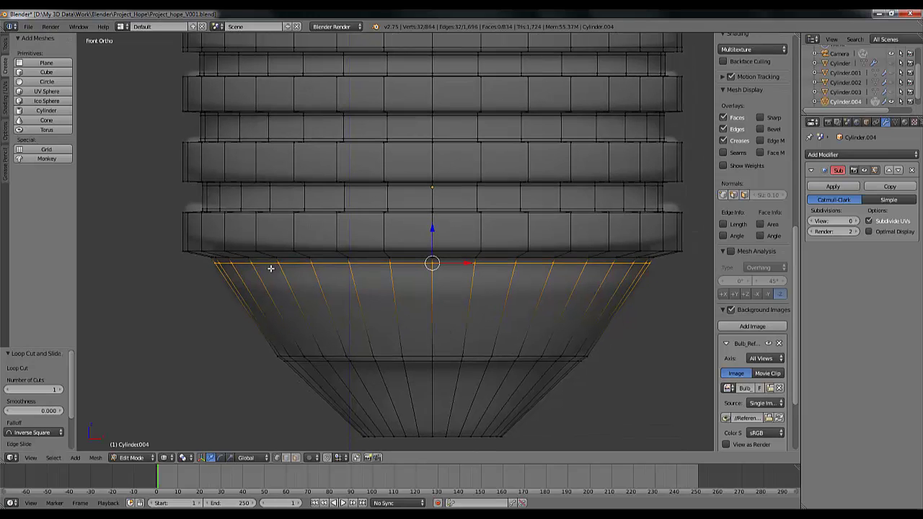
Select the edge loop at the top of the lower tapered section and scale it inward to about 0.927.
key("a")
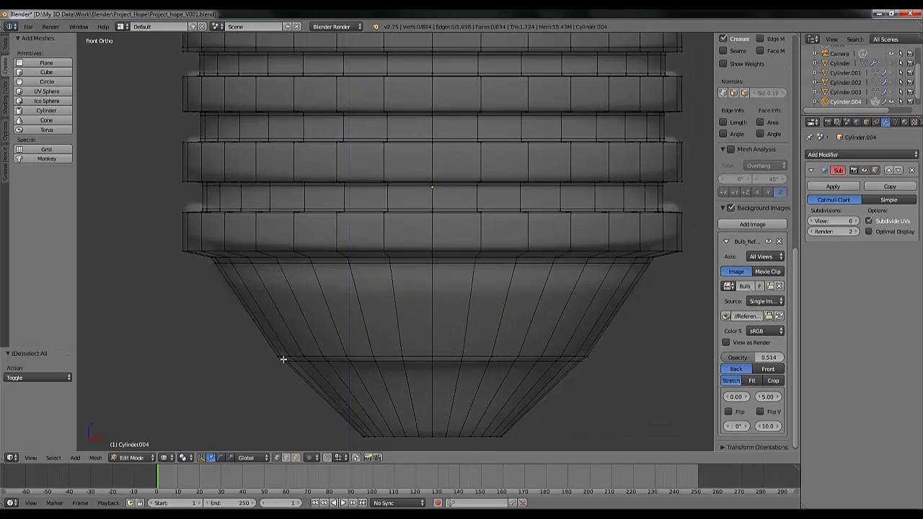
mouse_move(276, 357)
left_mouse_down("ctrl")
mouse_move(370, 362)
mouse_move(306, 369)
mouse_move(321, 375)
mouse_move(620, 389)
mouse_move(642, 358)
left_mouse_up("ctrl")
key("a")
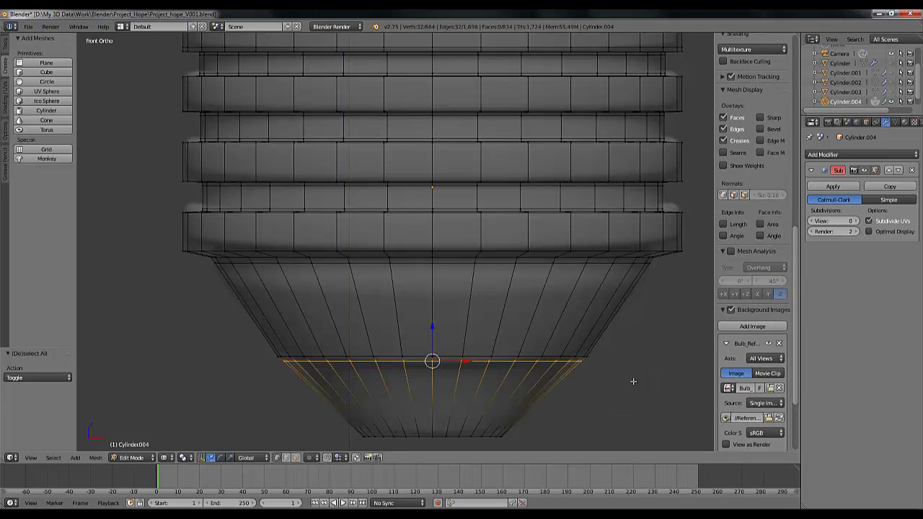
key("s")
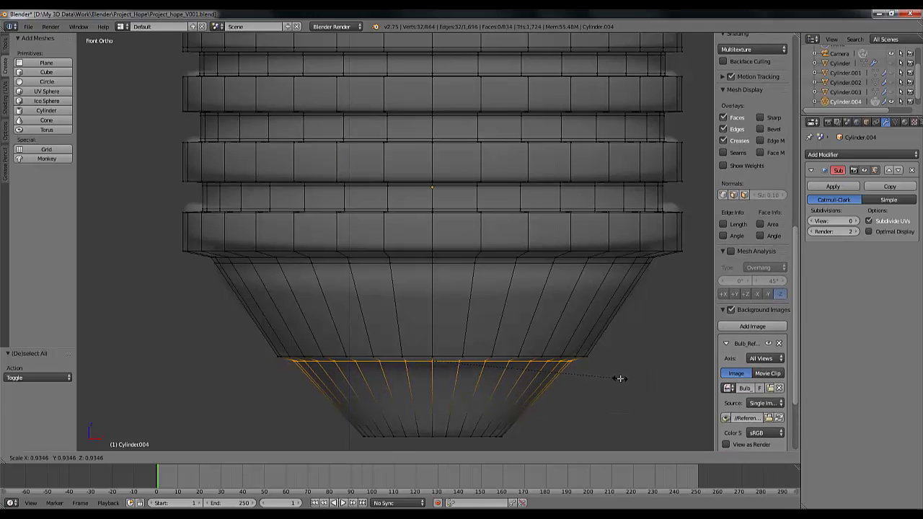
left_click(618, 378)
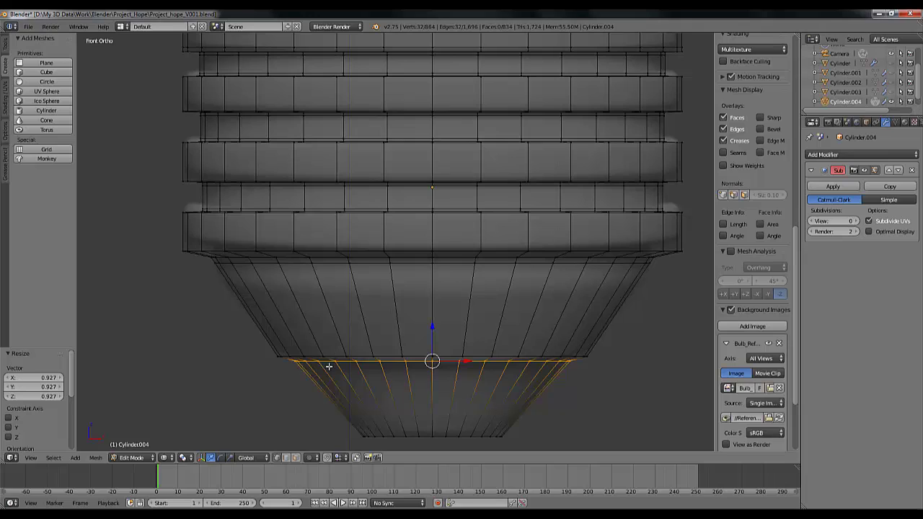
Add supporting loop cuts just below the top of the lower taper and just above the bottom of the upper taper.
key("g")
key("g")
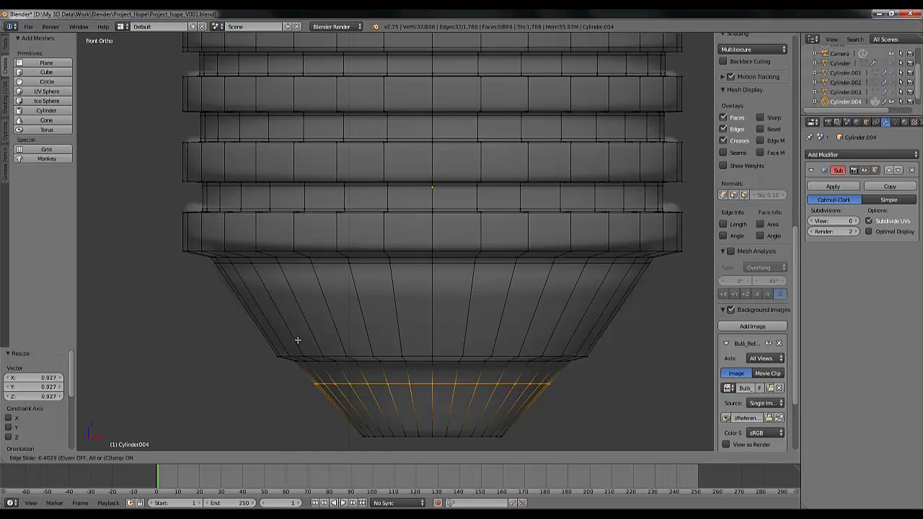
left_click(290, 328)
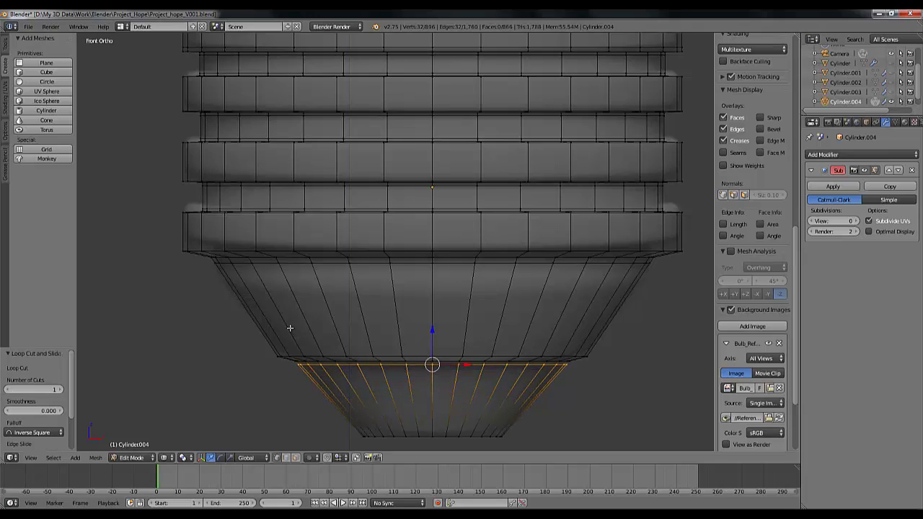
key("ctrl+r")
left_click(270, 346)
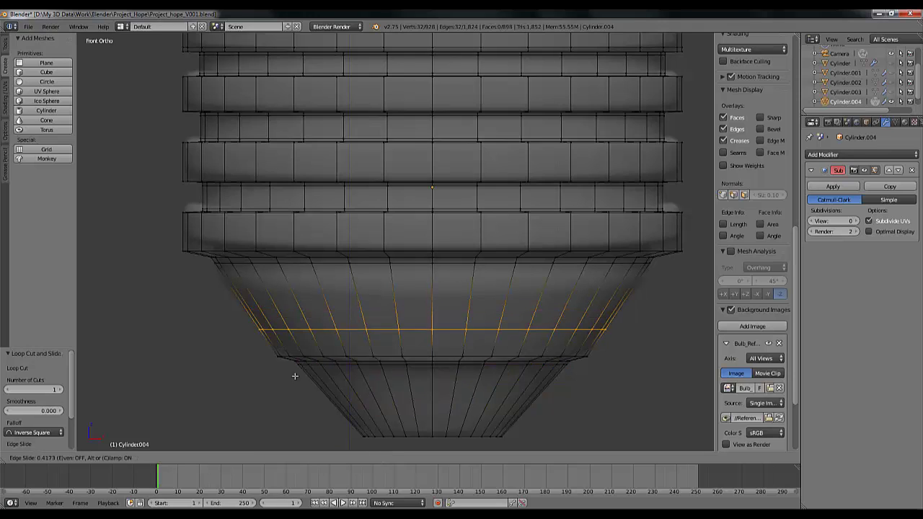
left_click(299, 389)
Set the Subdivision Surface view level to 2 in Object Mode and check the smoothed cap in solid shading.
scroll(533, 328, "down", 2)
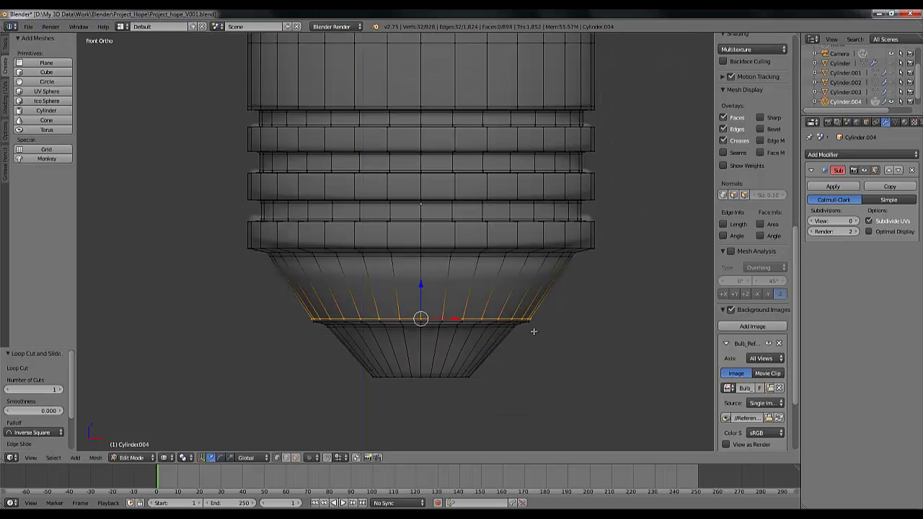
key("Tab")
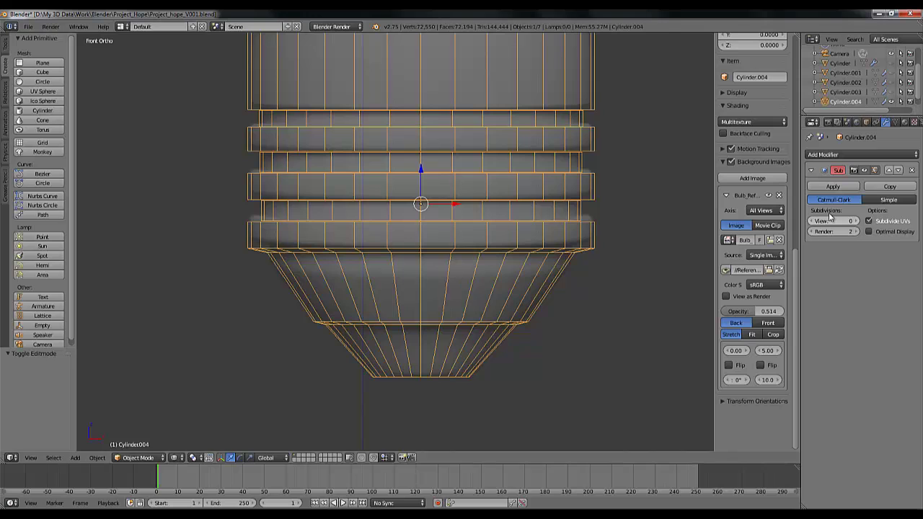
left_click(855, 221)
left_click(856, 222)
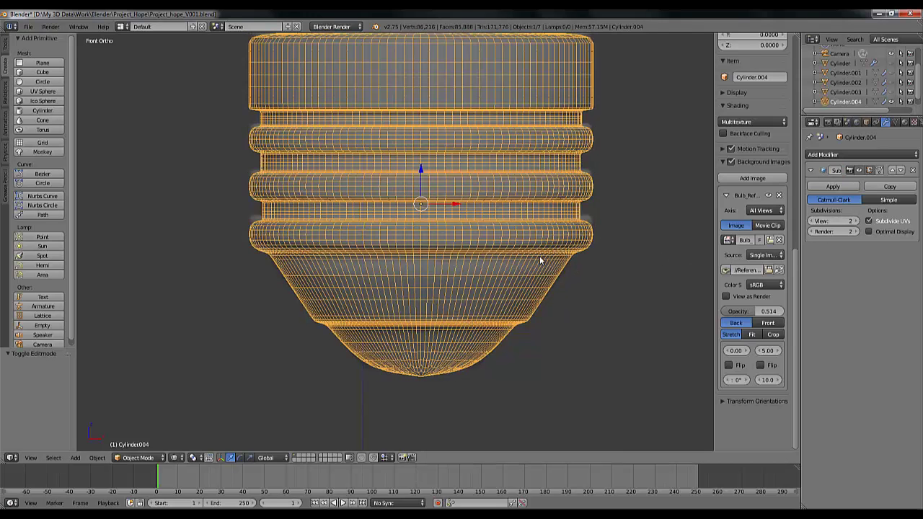
key("z")
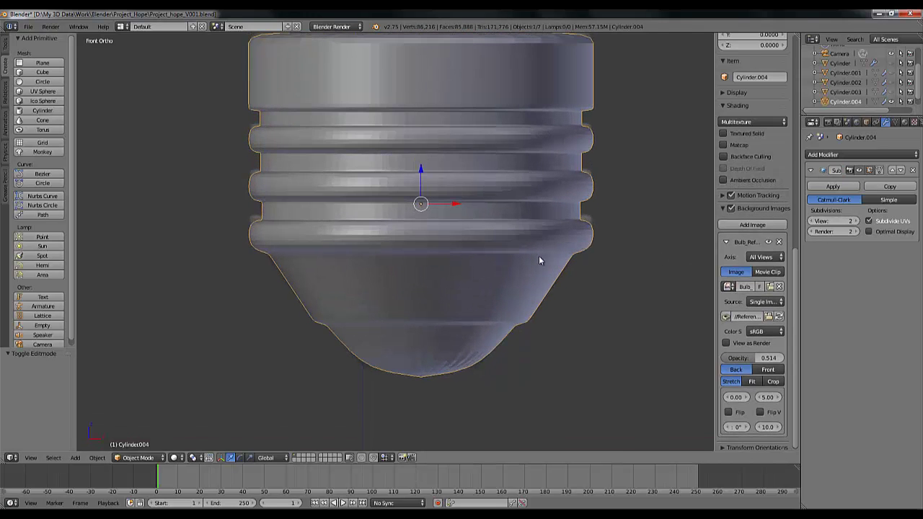
middle_click_drag(539, 255, 542, 276, "shift")
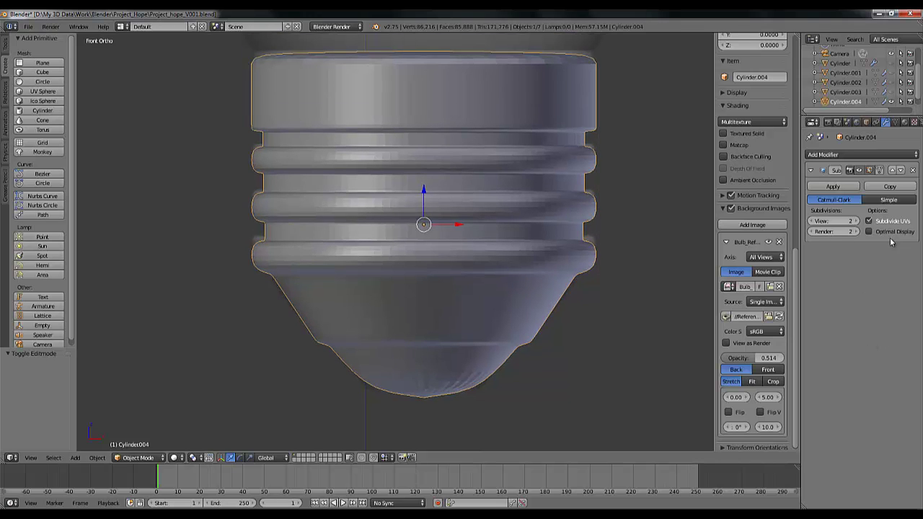
middle_click_drag(498, 368, 513, 334)
key("KP_1")
key("KP_1")
Set the Subdivision Surface view level to 0 and reopen the cap for mesh editing, viewed from below.
left_click(813, 221)
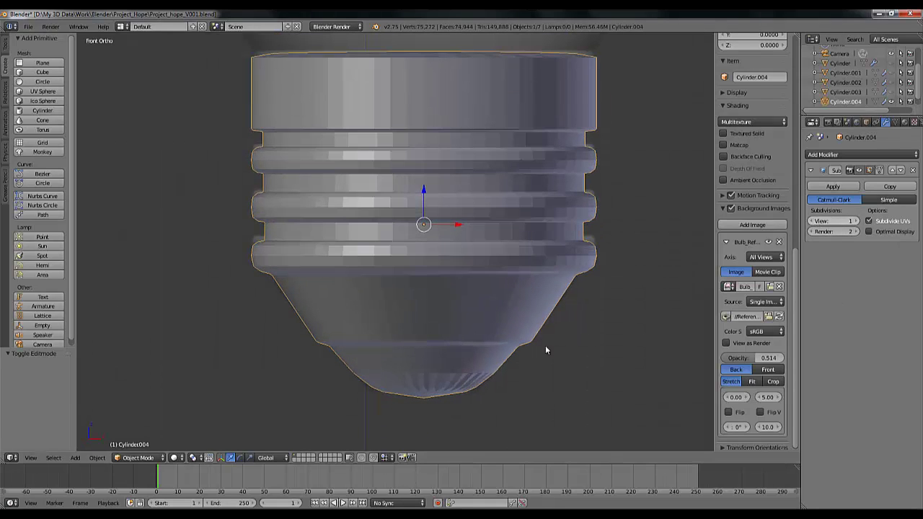
left_click(813, 221)
key("Tab")
middle_click_drag(488, 368, 482, 331)
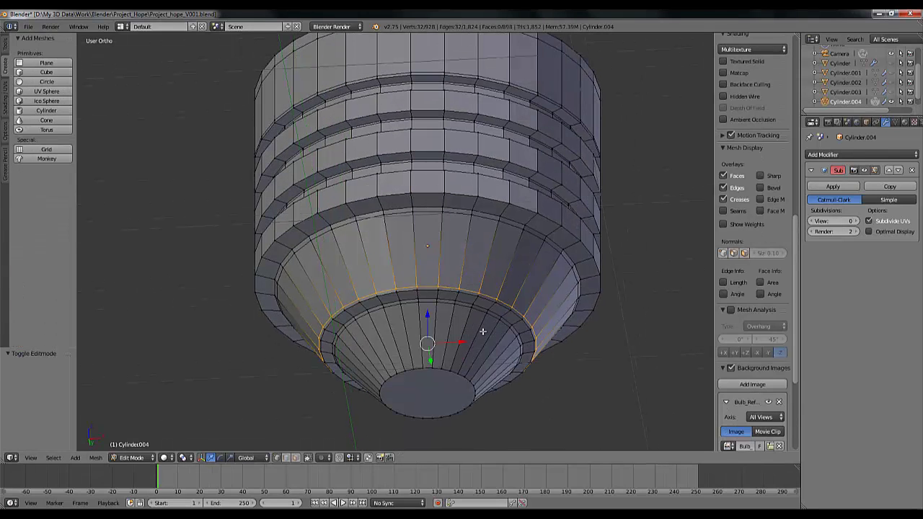
Select the cap's bottom face and extrude it inward twice, scaling to about 0.866 and then about 0.589.
left_click(295, 457)
right_click(457, 401)
middle_click_drag(480, 419, 479, 419)
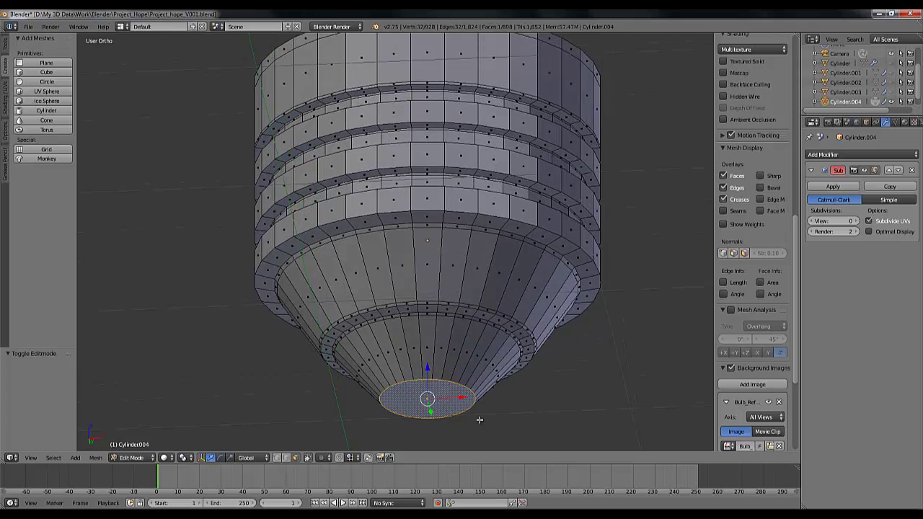
key("e")
key("s")
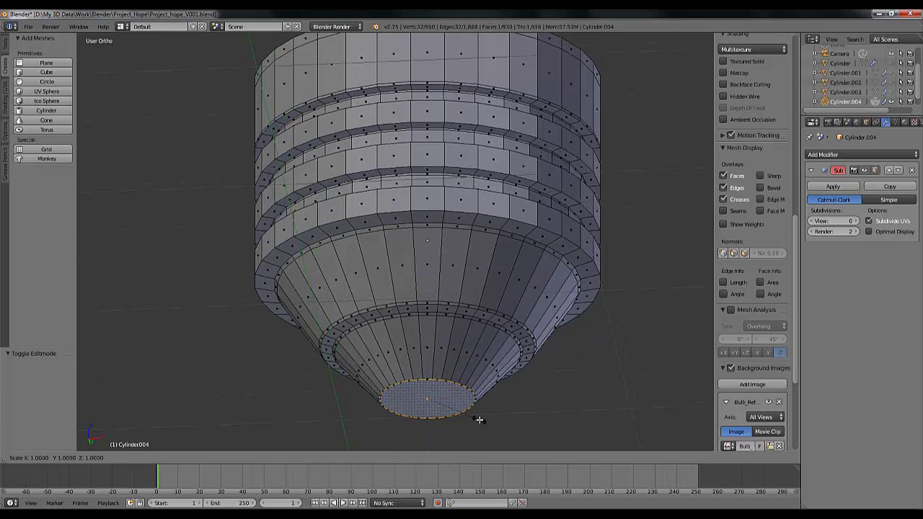
left_click(472, 416)
key("e")
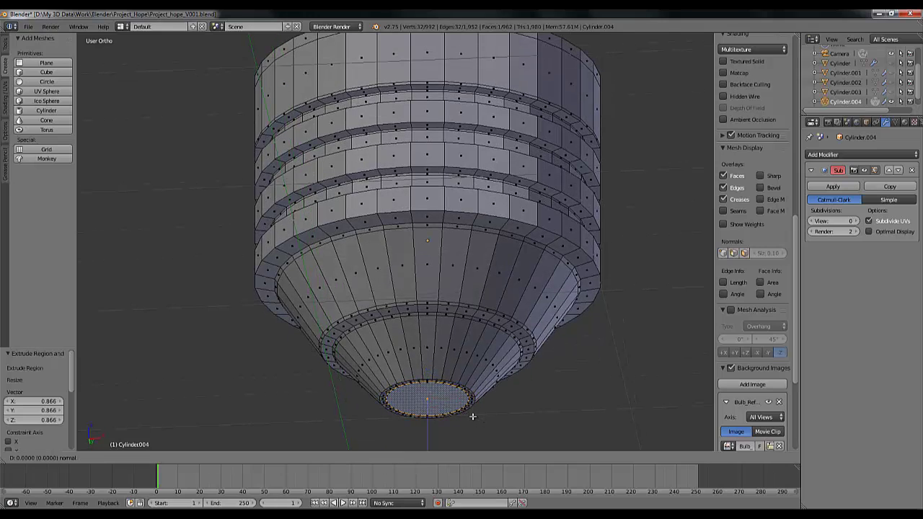
key("s")
left_click(450, 405)
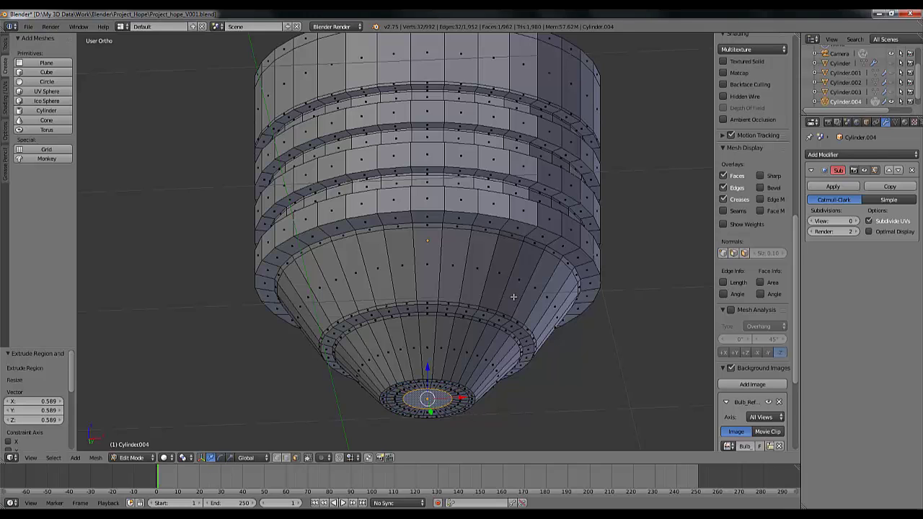
Select the cap's top face and extrude it inward twice, scaling to about 0.927 and then about 0.676.
middle_click_drag(513, 298, 513, 361)
middle_click_drag(506, 176, 432, 187)
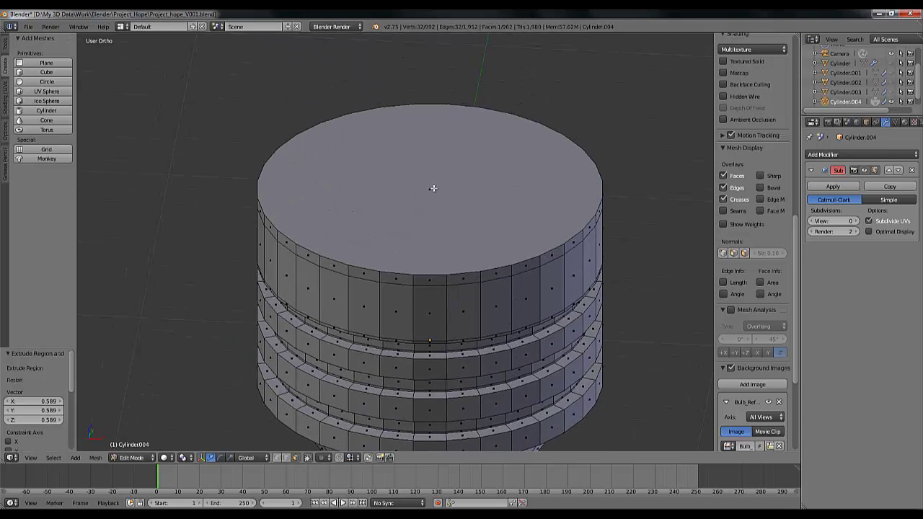
right_click(429, 189)
key("e")
key("s")
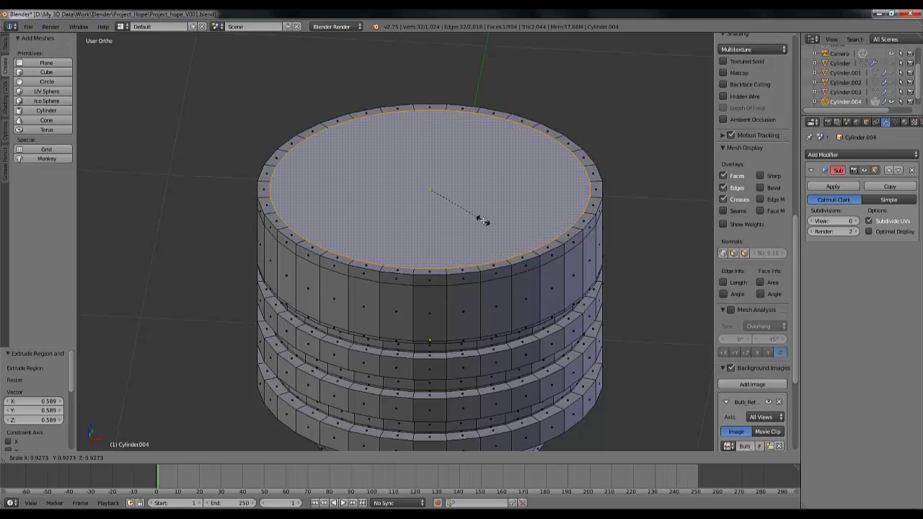
left_click(483, 220)
key("e")
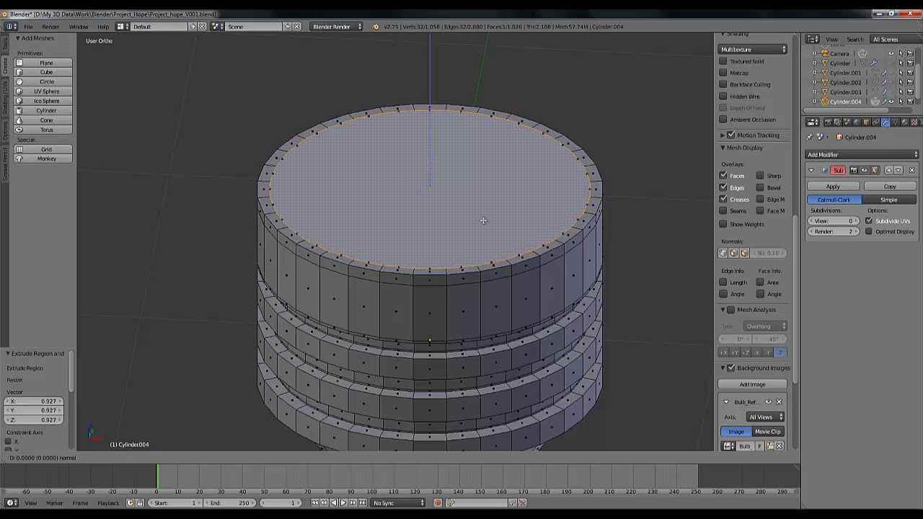
key("s")
left_click(464, 212)
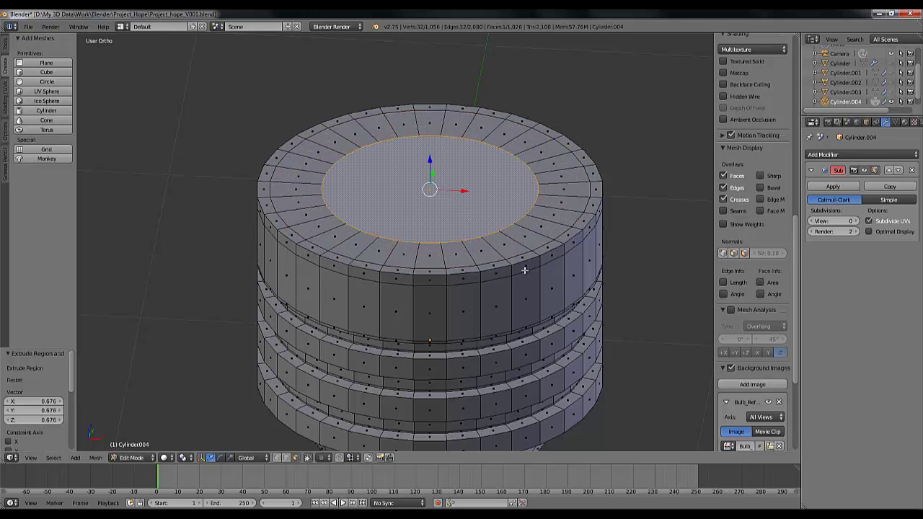
Set the Subdivision Surface view level to 2 and return the cap to Object Mode.
left_click(855, 221)
left_click(854, 220)
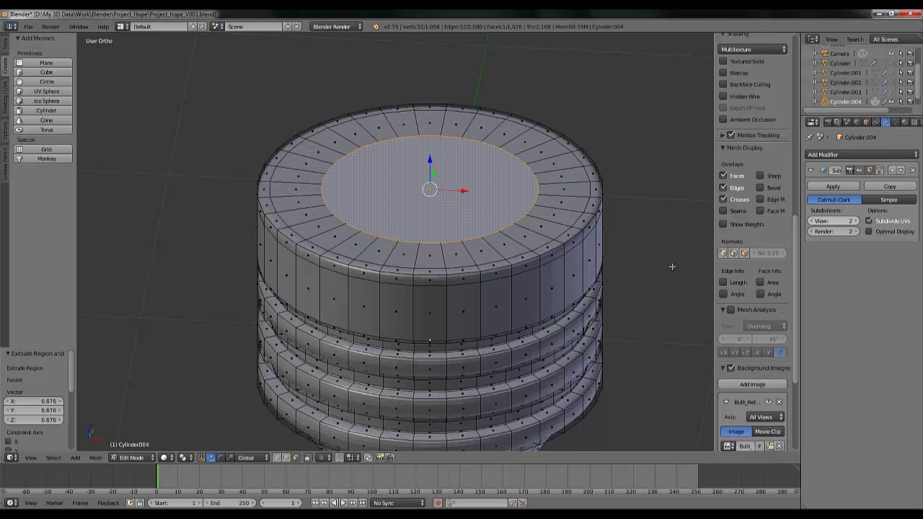
key("Tab")
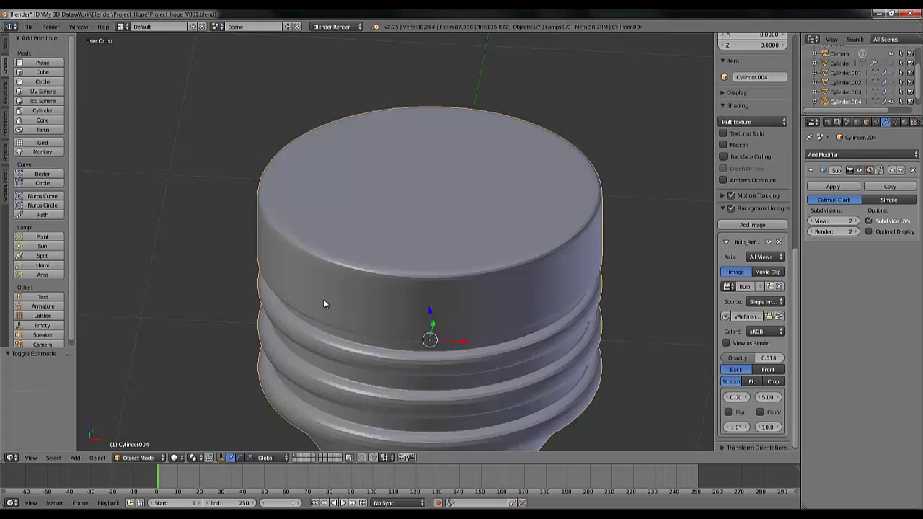
Zoom out to view the whole cap and unhide the lampshade object Cylinder.003.
scroll(336, 259, "down", 8)
mouse_move(464, 258)
middle_mouse_down()
mouse_move(469, 280)
mouse_move(469, 233)
mouse_move(475, 259)
middle_mouse_up()
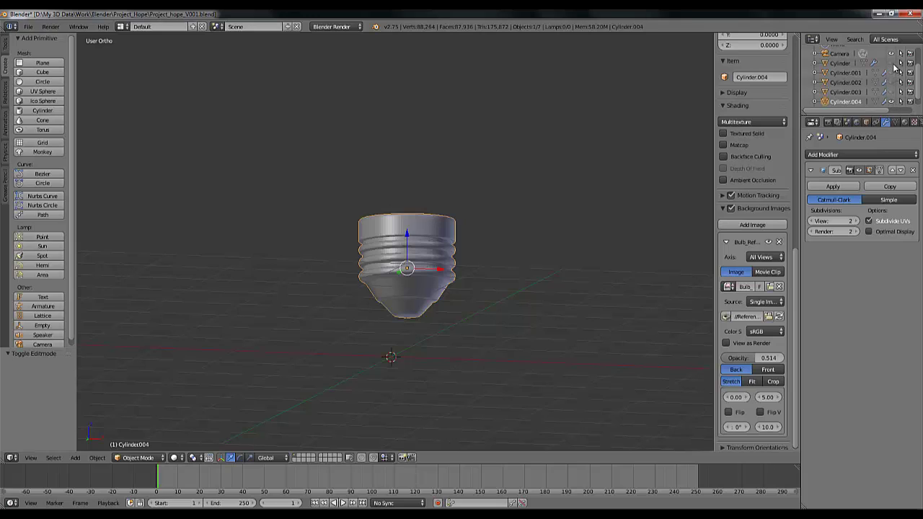
left_click(891, 91)
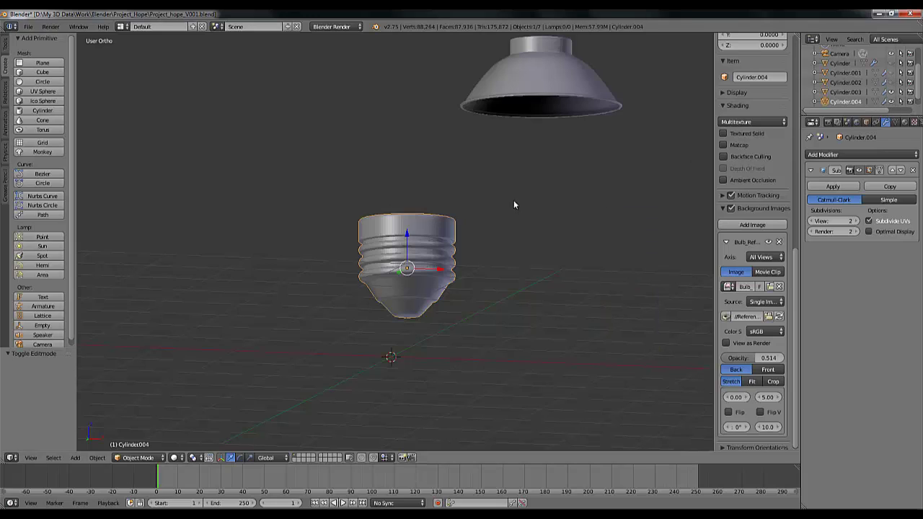
Hide the lampshade Cylinder.003 and unhide the bulb's glass object Sphere to view it together with the cap.
left_click(892, 93)
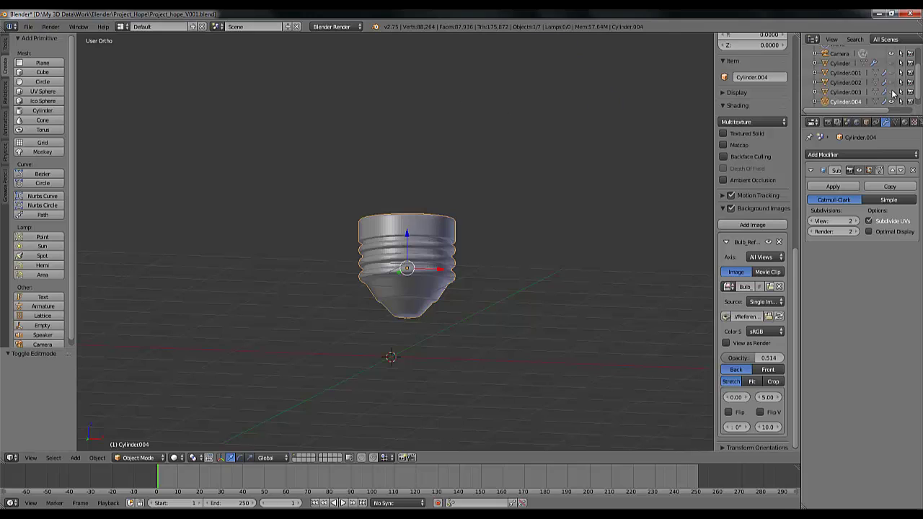
scroll(893, 100, "down", 1)
left_click(891, 102)
scroll(508, 202, "down", 3)
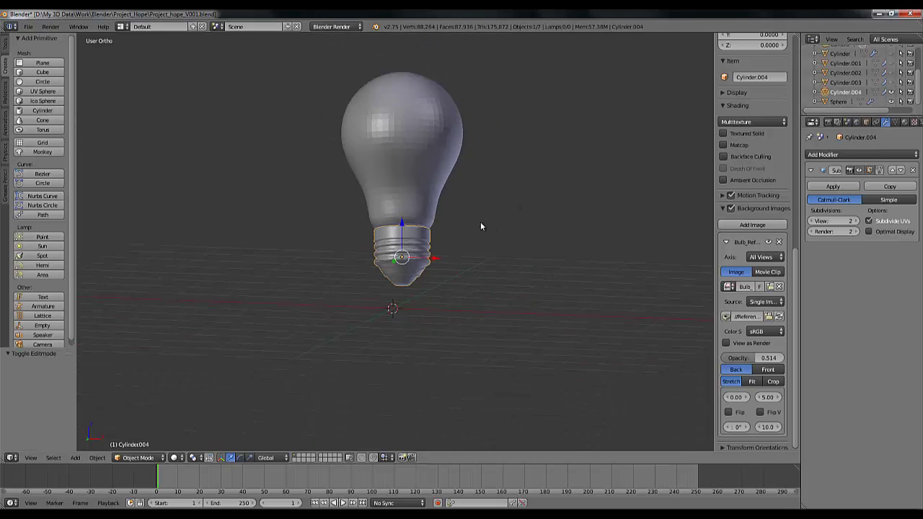
middle_click_drag(480, 221, 495, 283, "shift")
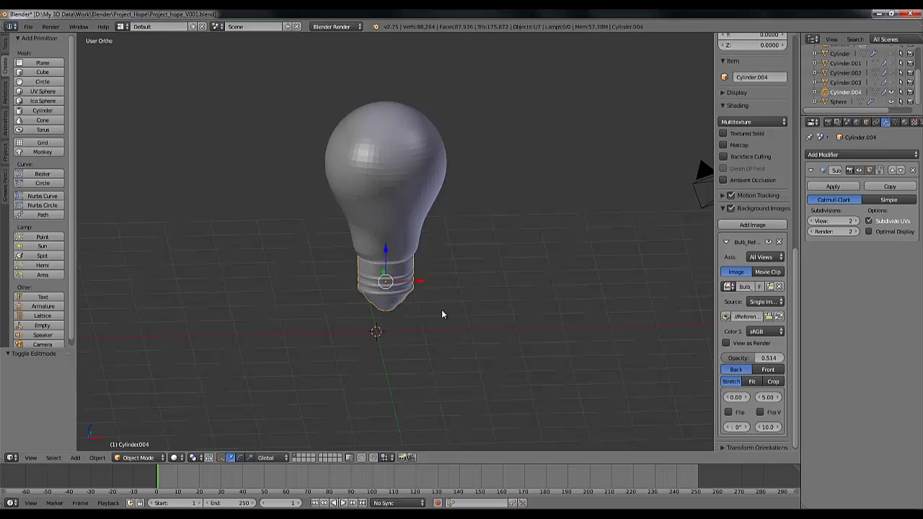
middle_click_drag(442, 310, 472, 295)
scroll(445, 285, "down", 4)
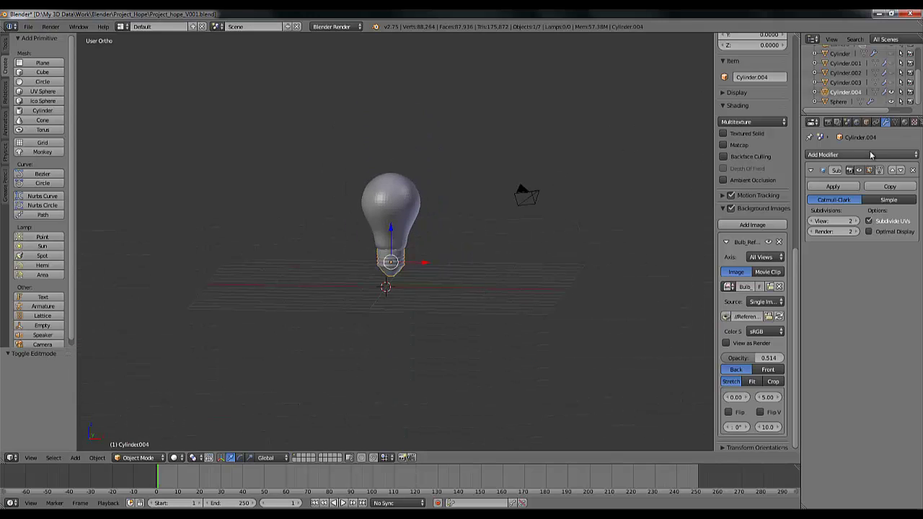
Unhide the remaining lamp parts Cylinder.003, Cylinder.002, Cylinder.001 and Cylinder.
left_click(890, 83)
left_click(891, 72)
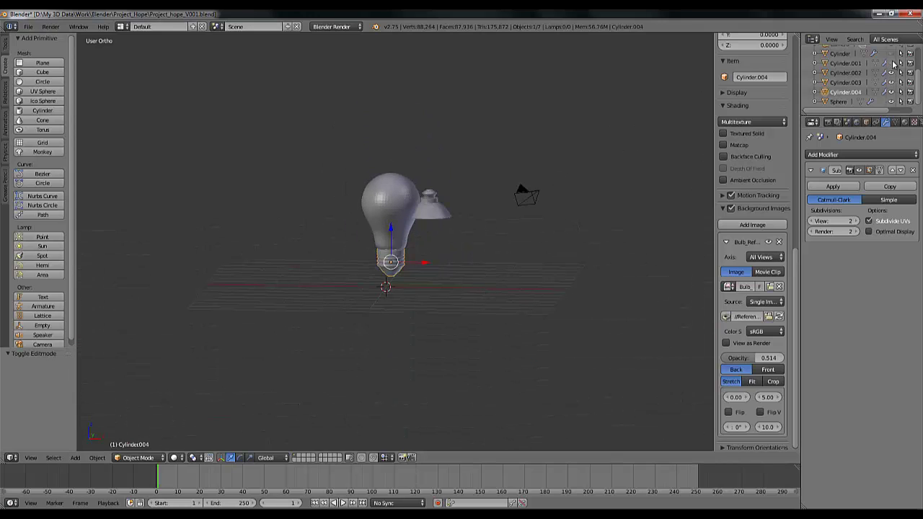
left_click(891, 64)
left_click(891, 54)
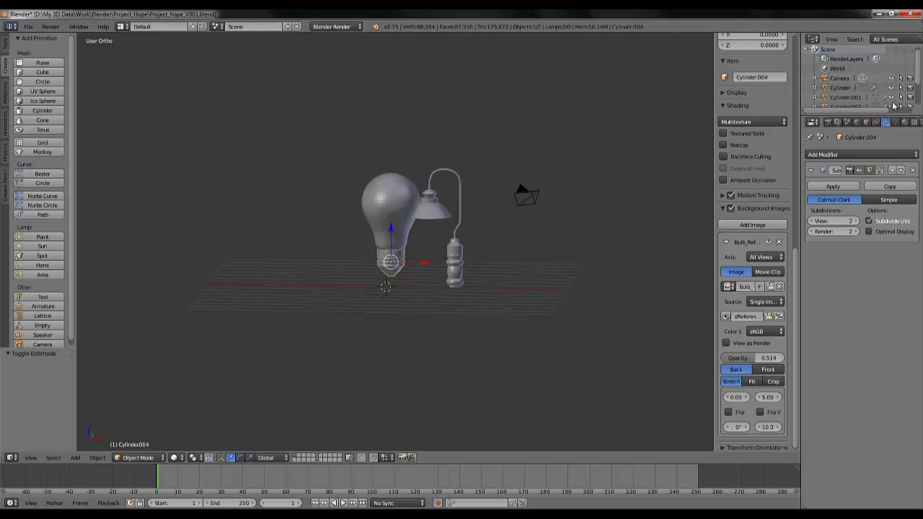
left_click(839, 101)
Select the bulb glass and cap together, scale them to about 0.264 and move them about 1.720 along X under the lampshade.
scroll(448, 268, "up", 5)
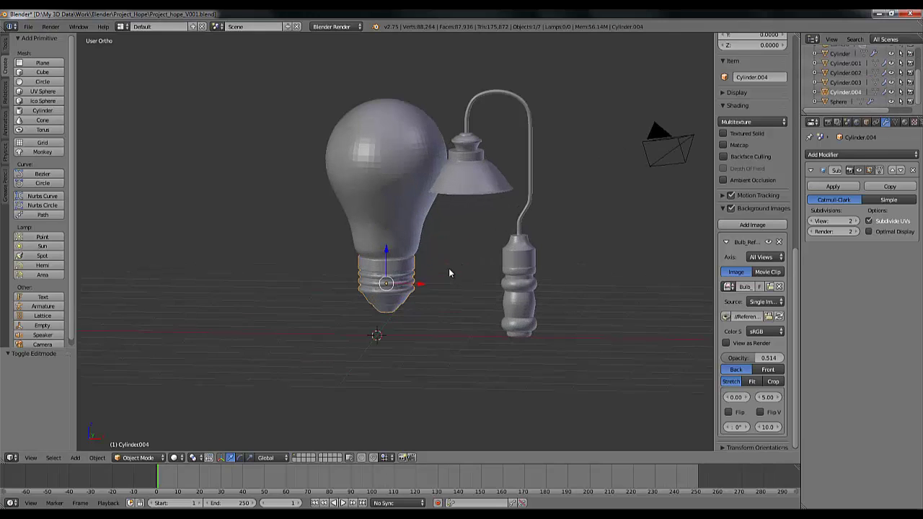
right_click(394, 281, "shift")
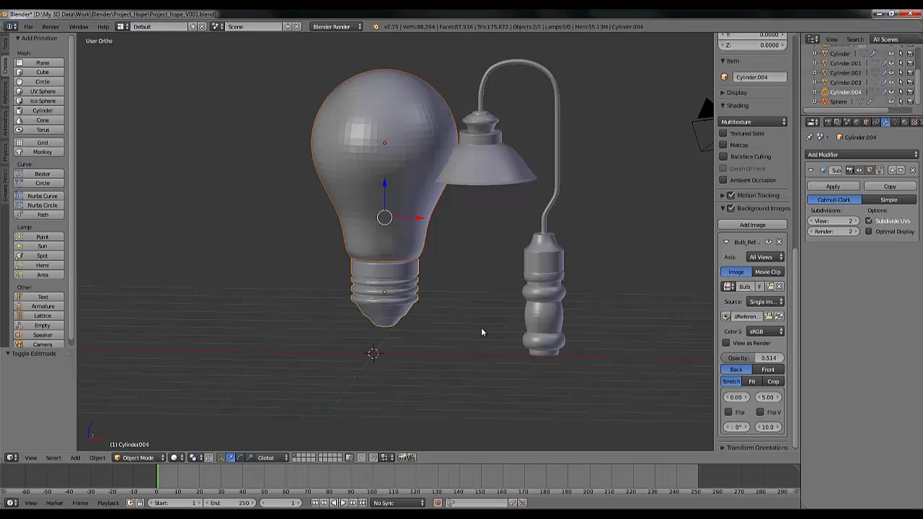
key("s")
left_click(406, 257)
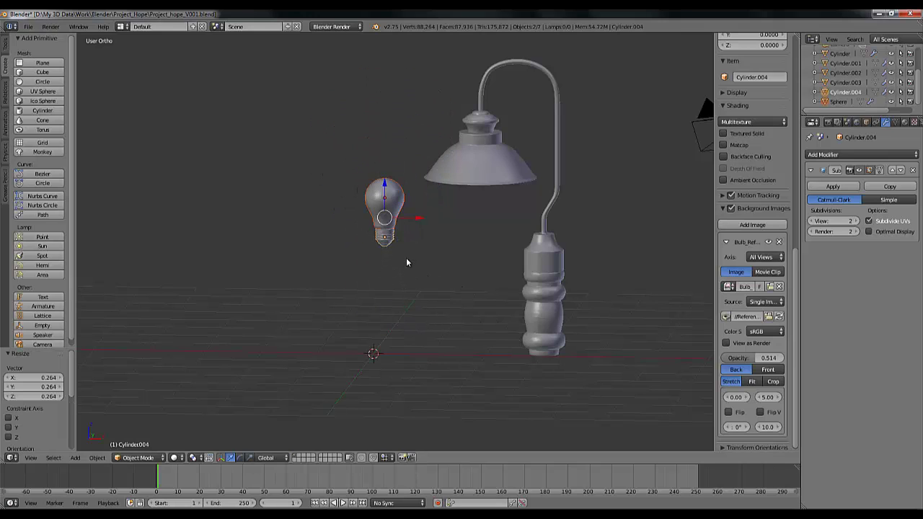
left_click_drag(416, 219, 506, 218)
Show the model as wireframe in front view and set the background image opacity to 0.
mouse_move(496, 231)
middle_mouse_down()
mouse_move(509, 204)
mouse_move(568, 223)
mouse_move(508, 236)
mouse_move(472, 279)
middle_mouse_up()
key("shift+z")
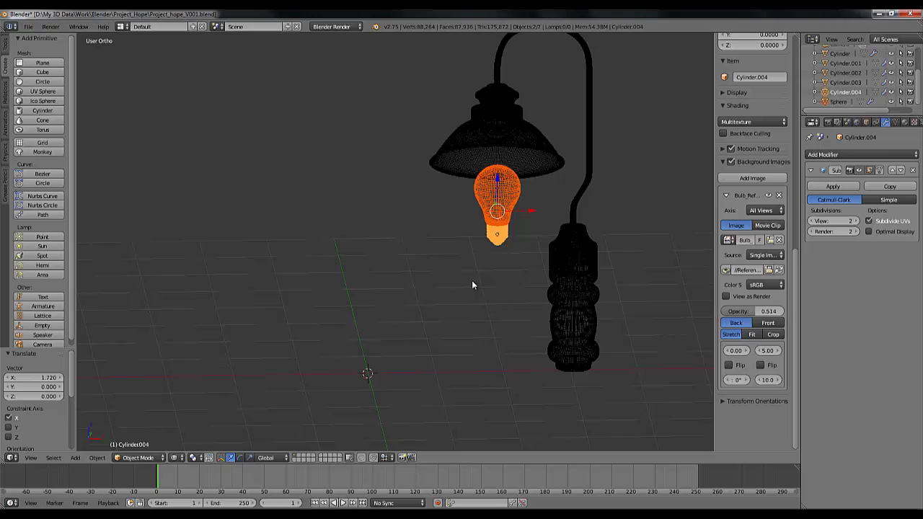
key("KP_1")
scroll(473, 283, "up", 4)
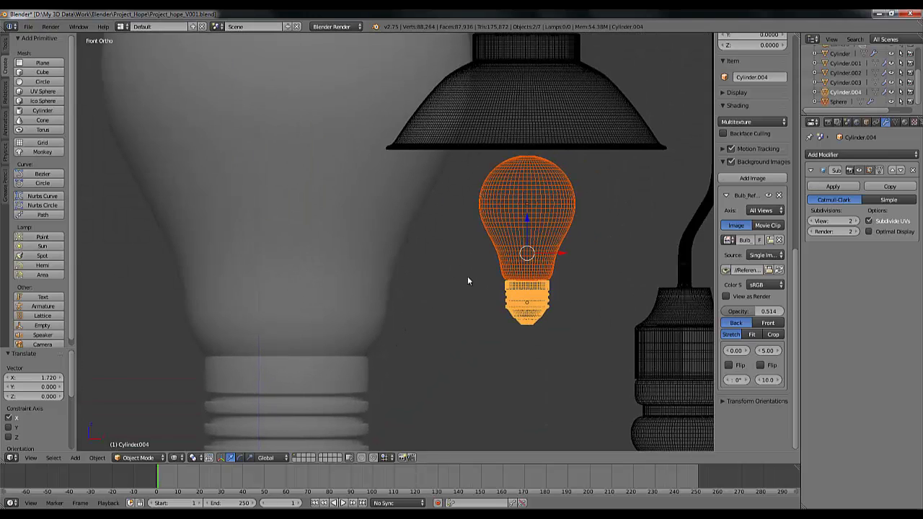
left_click_drag(769, 315, 728, 315)
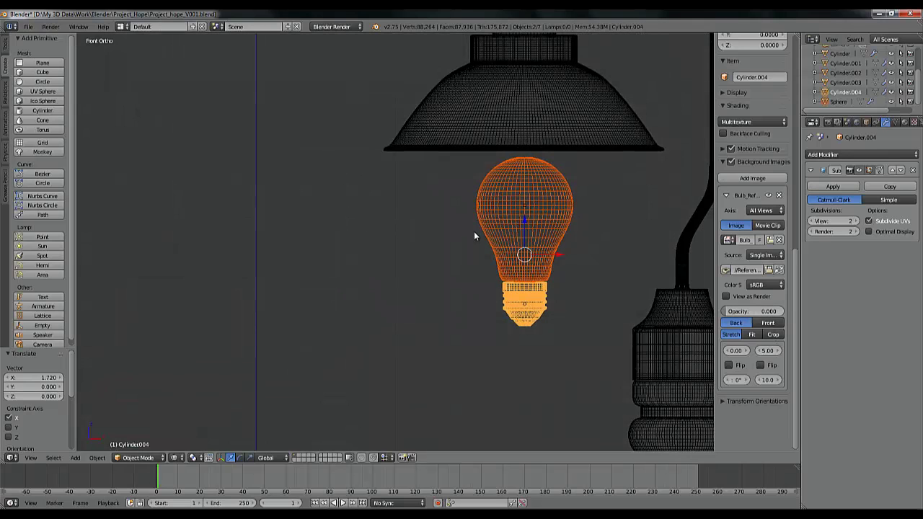
Rotate the bulb glass and cap together by 180° in front view so the cap points up.
scroll(474, 235, "down", 2)
middle_click_drag(516, 206, 494, 252, "shift")
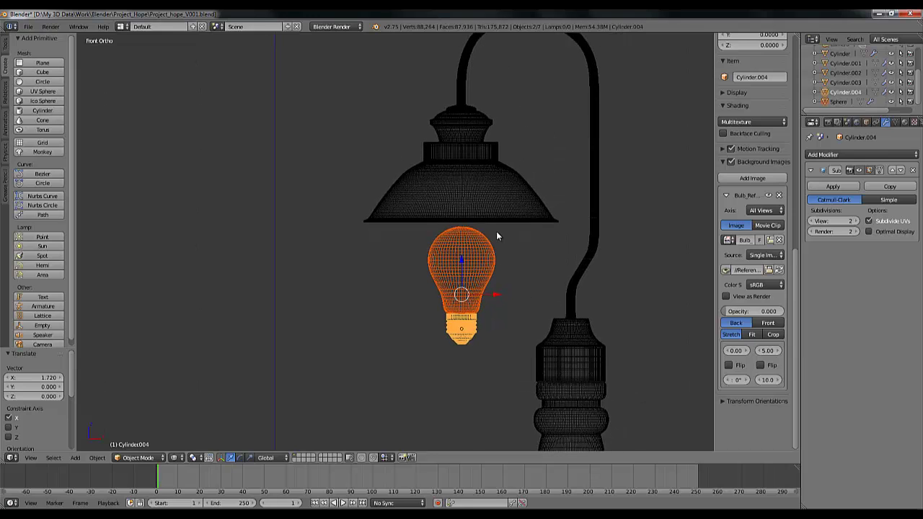
key("r")
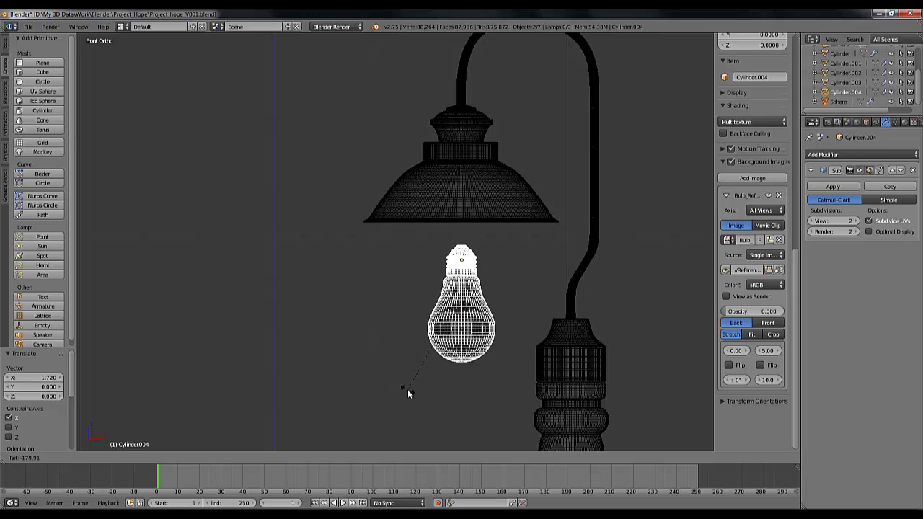
type("90")
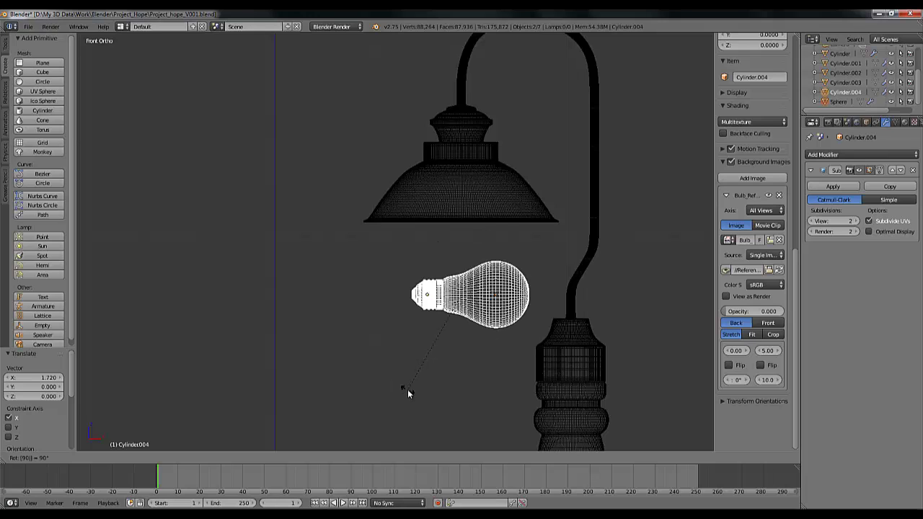
key("BackSpace")
key("BackSpace")
type("180")
key("Return")
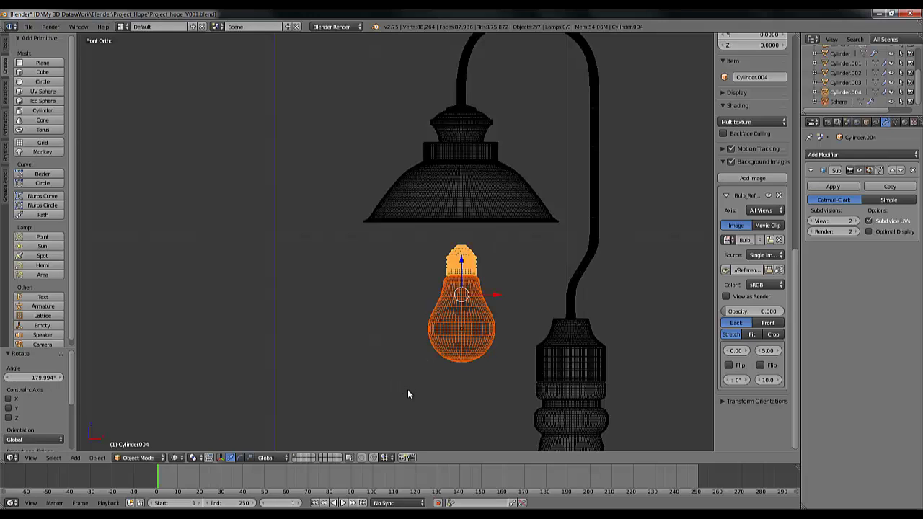
Raise the bulb glass and cap about 1.285 along Z into the lampshade.
scroll(523, 316, "up", 3)
left_click_drag(511, 300, 511, 87)
middle_click_drag(526, 174, 495, 241, "shift")
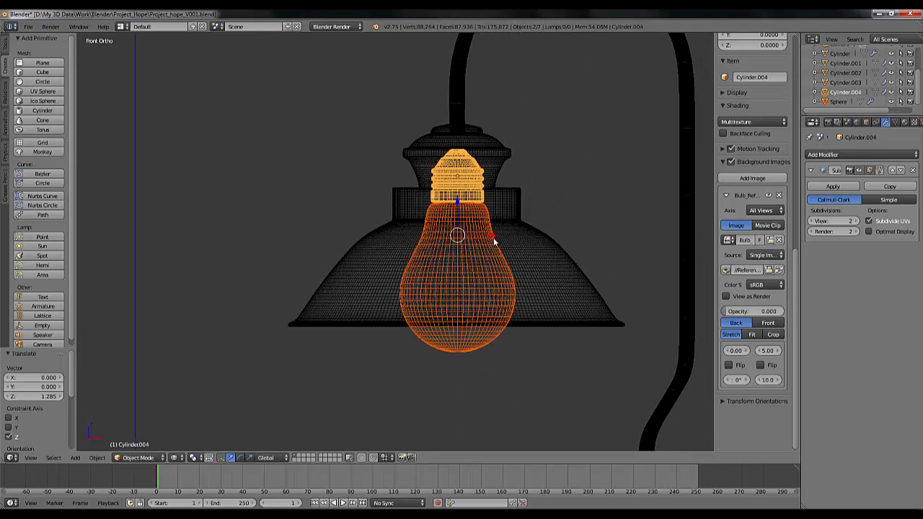
Scale the bulb up by about 1.272, lower it about 0.092 along Z, scale it by about 1.041 more, and restore solid shading.
key("s")
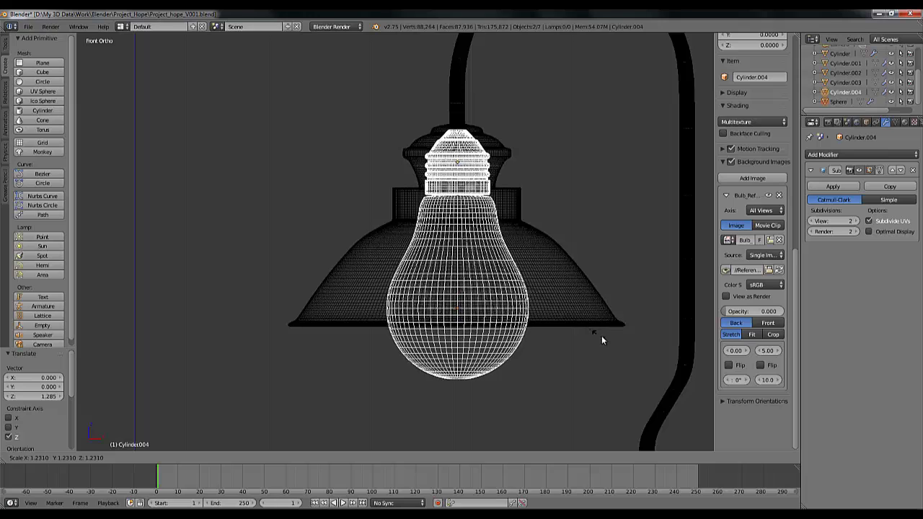
left_click(602, 336)
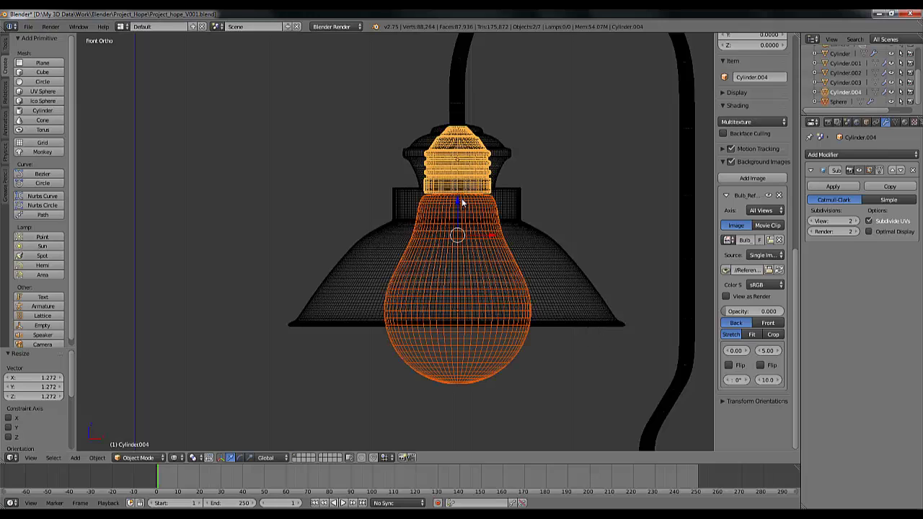
left_click_drag(462, 204, 462, 218)
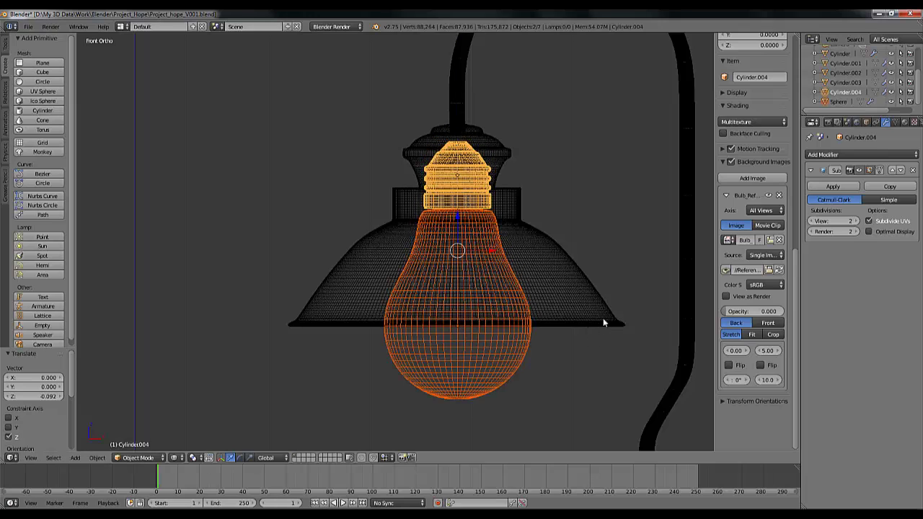
key("s")
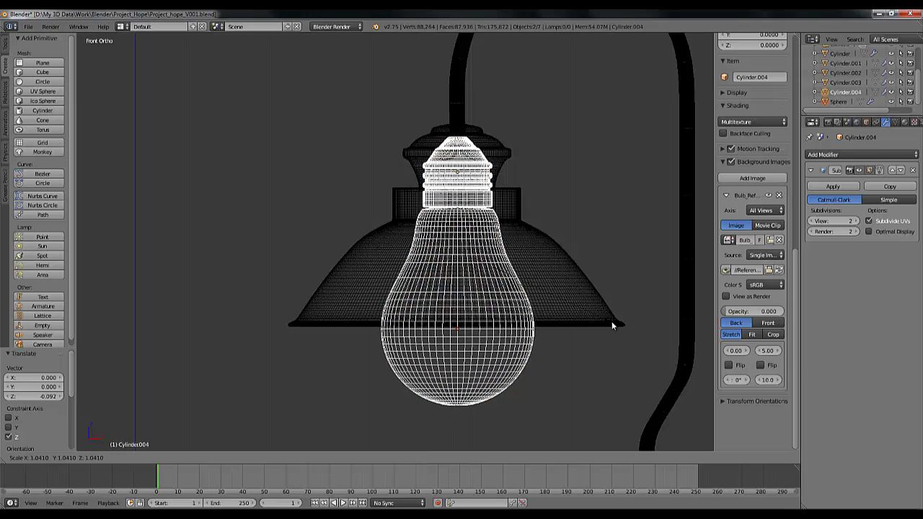
left_click(611, 322)
key("z")
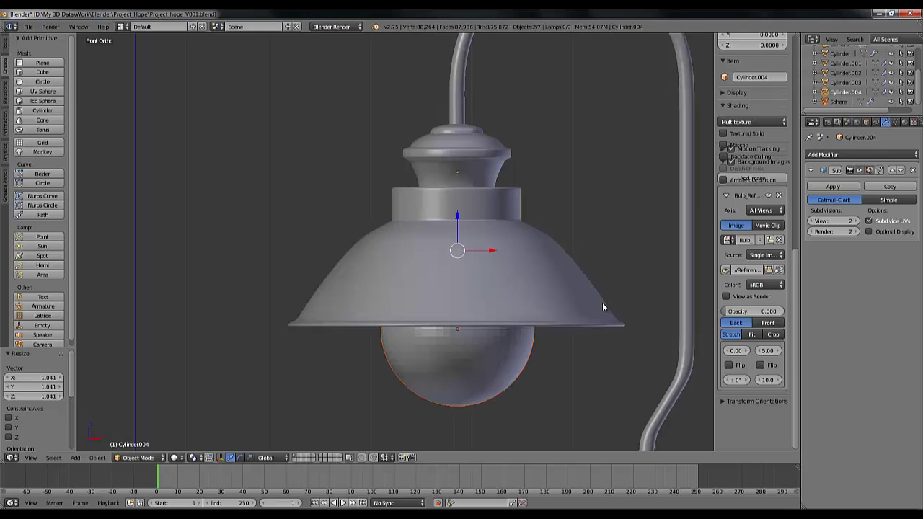
Examine the bulb's size and fit in the lampshade, both close up and against the whole lamp.
scroll(490, 306, "down", 4)
scroll(490, 306, "down", 4)
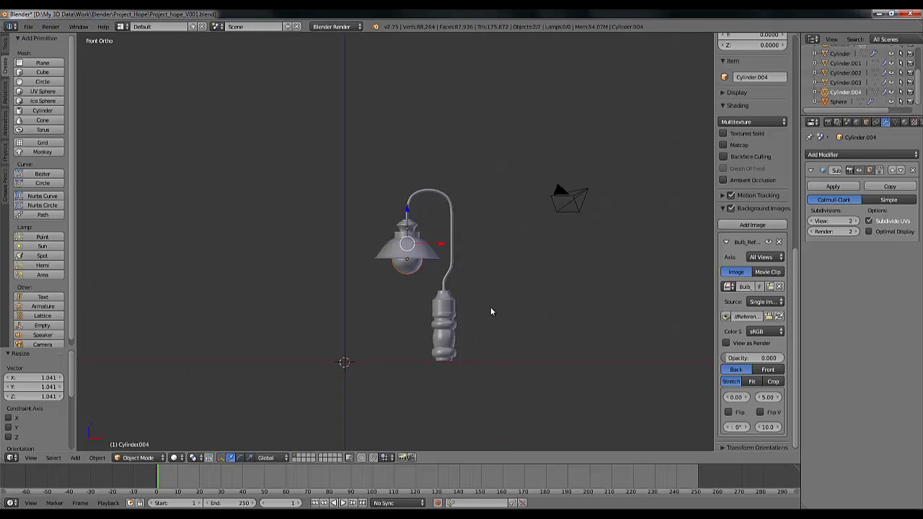
scroll(490, 306, "up", 6)
scroll(460, 296, "up", 3)
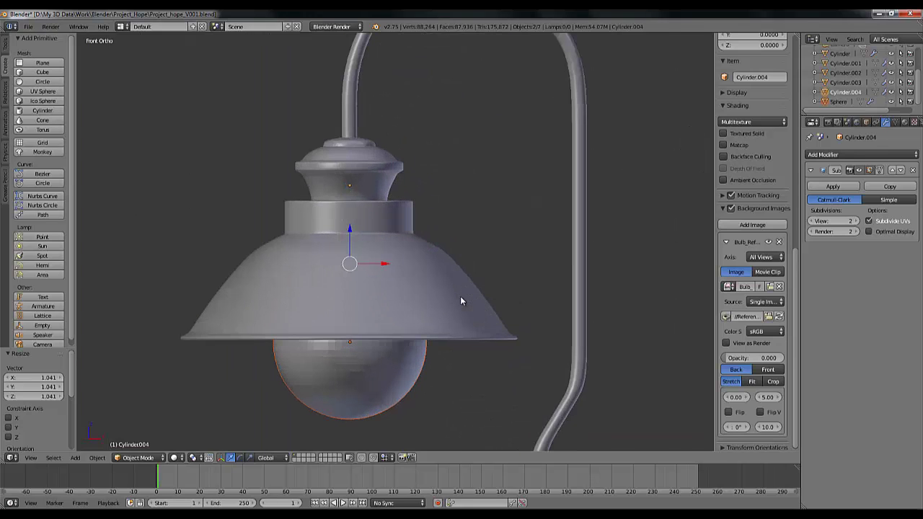
scroll(461, 296, "down", 4)
middle_click_drag(461, 296, 521, 244, "shift")
scroll(521, 248, "down", 3)
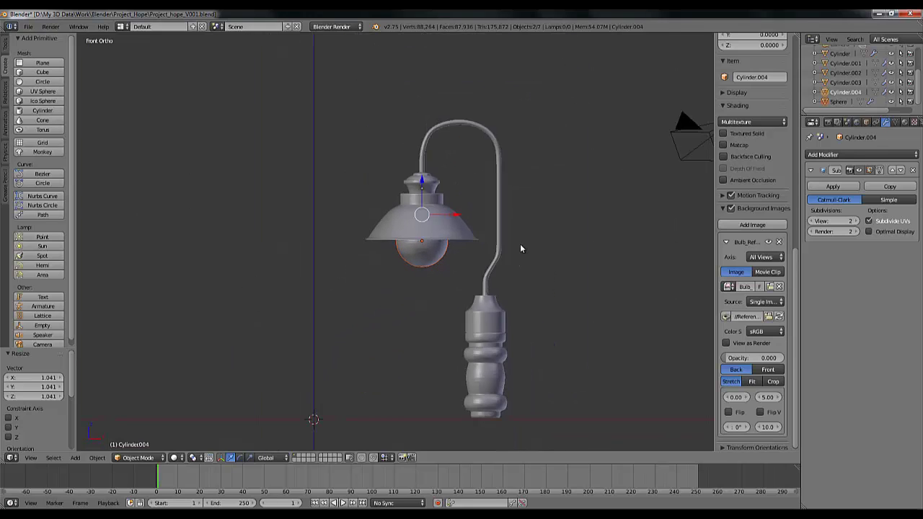
scroll(521, 248, "up", 5)
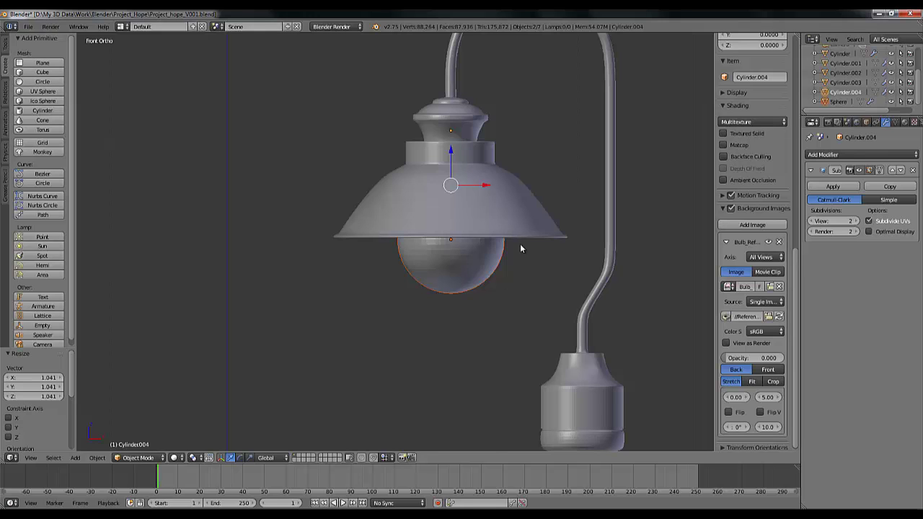
scroll(519, 248, "down", 3)
scroll(411, 248, "up", 3)
middle_click_drag(464, 245, 346, 292, "shift")
scroll(369, 245, "down", 1)
scroll(368, 245, "down", 2)
scroll(368, 245, "up", 3)
scroll(369, 245, "down", 2)
middle_click_drag(396, 230, 430, 153, "shift")
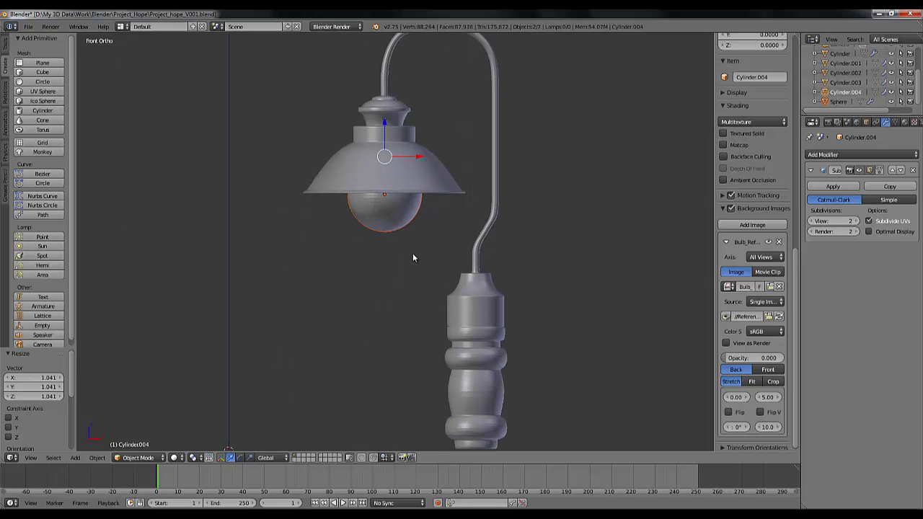
Save the project over the existing Project_hope_V001.blend file.
key("ctrl+s")
left_click(413, 254)
Apply smooth shading to Cylinder.001, the lamp's curved pipe with its collar above the base.
scroll(414, 256, "down", 2)
scroll(416, 256, "up", 3)
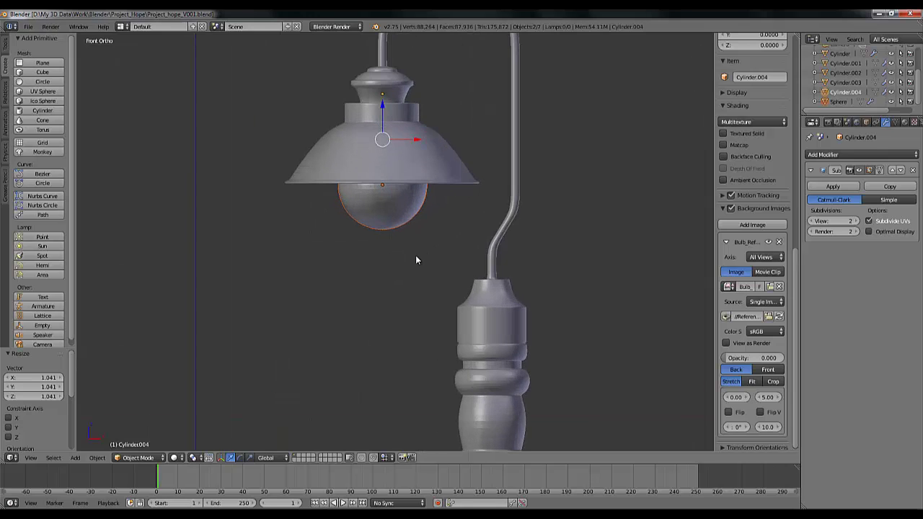
right_click(514, 331)
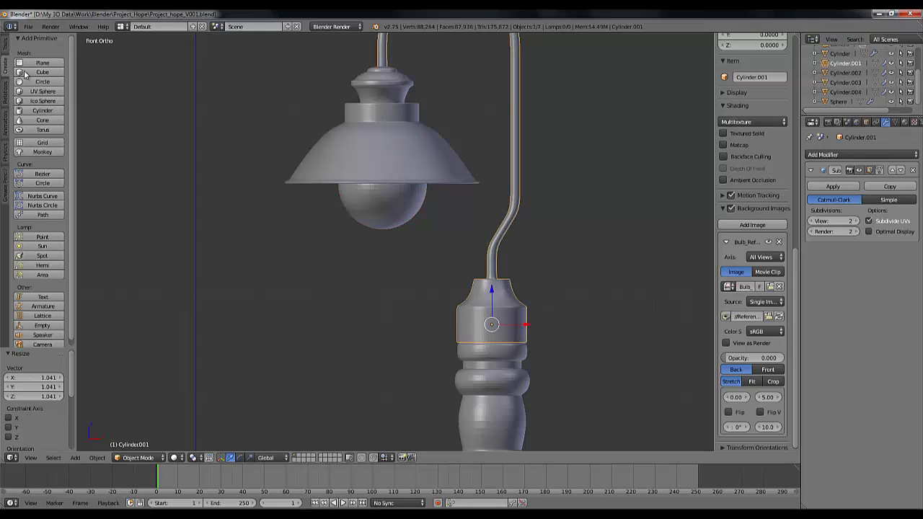
left_click(4, 47)
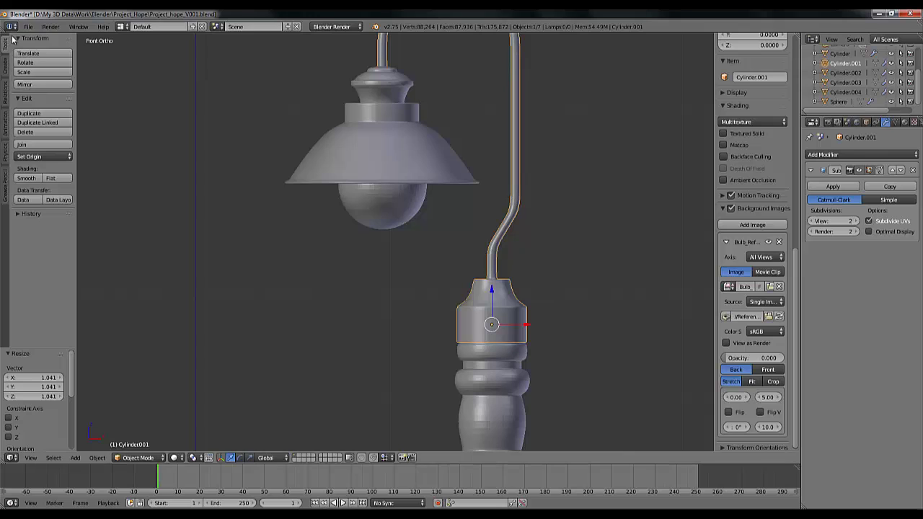
left_click(36, 180)
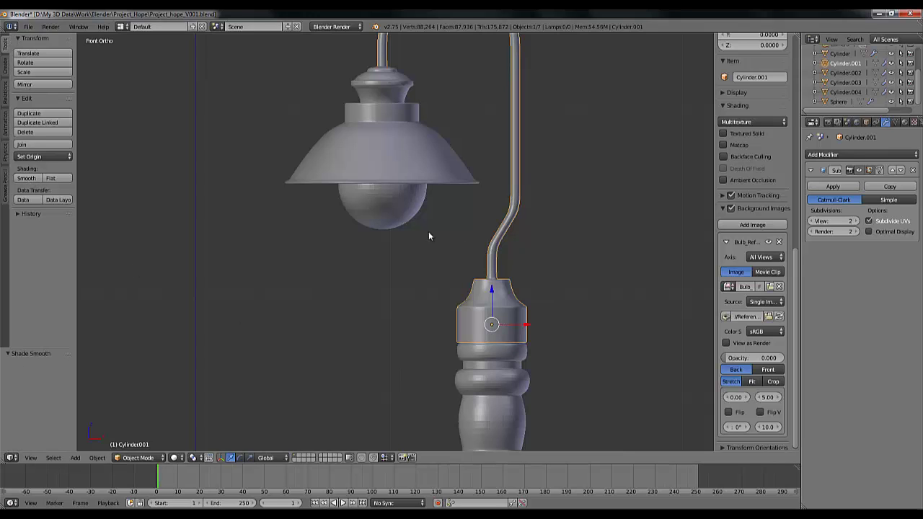
Apply smooth shading to the lampshade Cylinder.003.
scroll(381, 151, "up", 4)
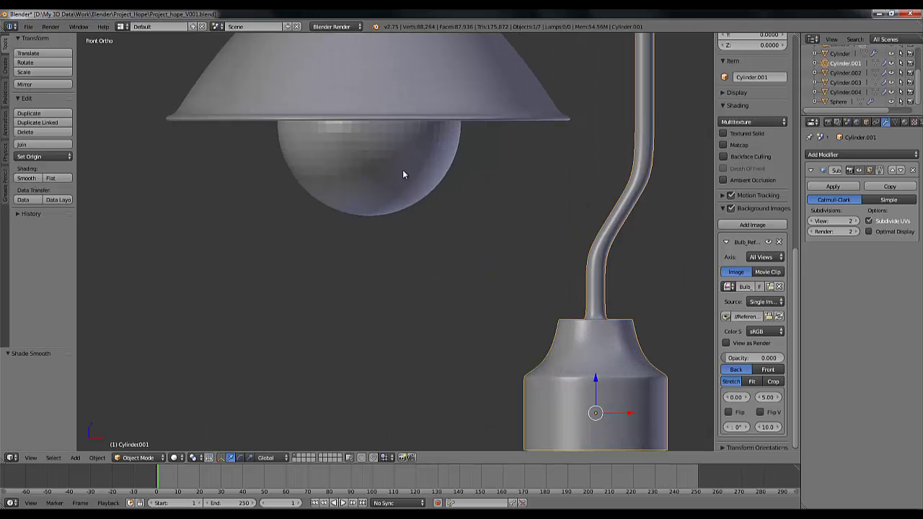
middle_click_drag(404, 173, 429, 348, "shift")
right_click(409, 275)
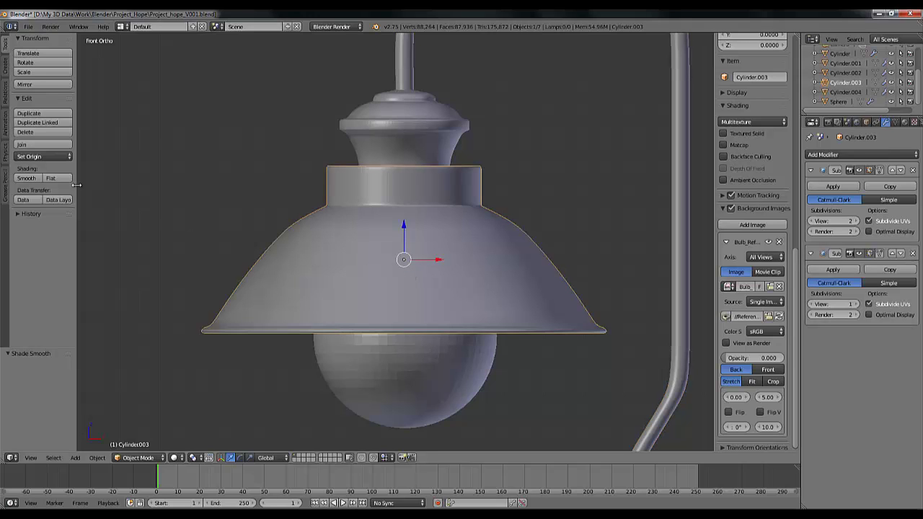
left_click(26, 178)
Apply smooth shading to Cylinder.002 above the lampshade and to the bulb glass Sphere.
right_click(425, 124)
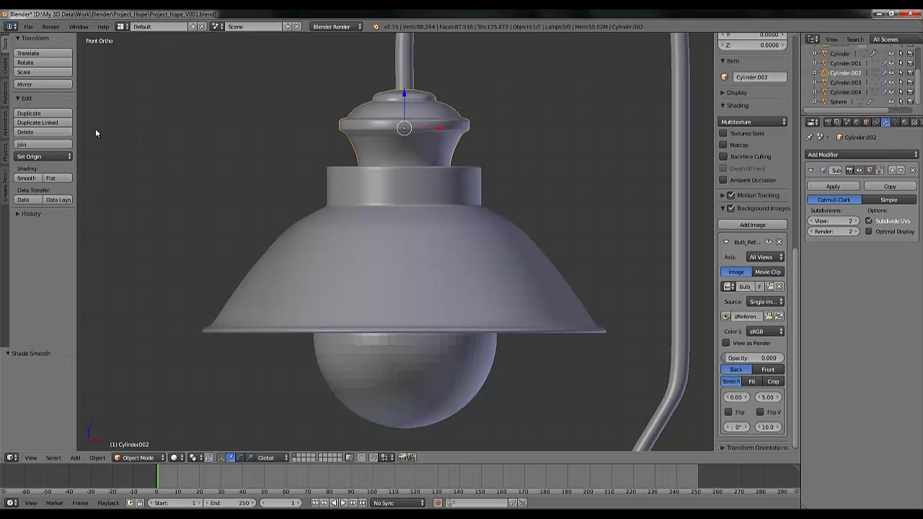
left_click(26, 178)
right_click(418, 367)
left_click(26, 178)
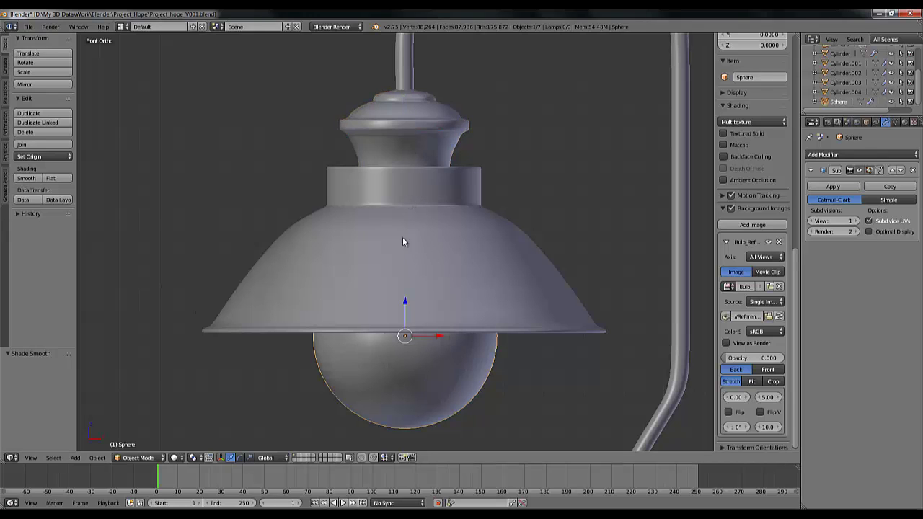
Apply smooth shading to Cylinder, the turned lamp base below the collar.
mouse_move(535, 366)
middle_mouse_down("shift")
mouse_move(454, 193)
mouse_move(503, 202)
middle_mouse_up("shift")
middle_click_drag(545, 311, 530, 221, "shift")
right_click(520, 304)
left_click(26, 178)
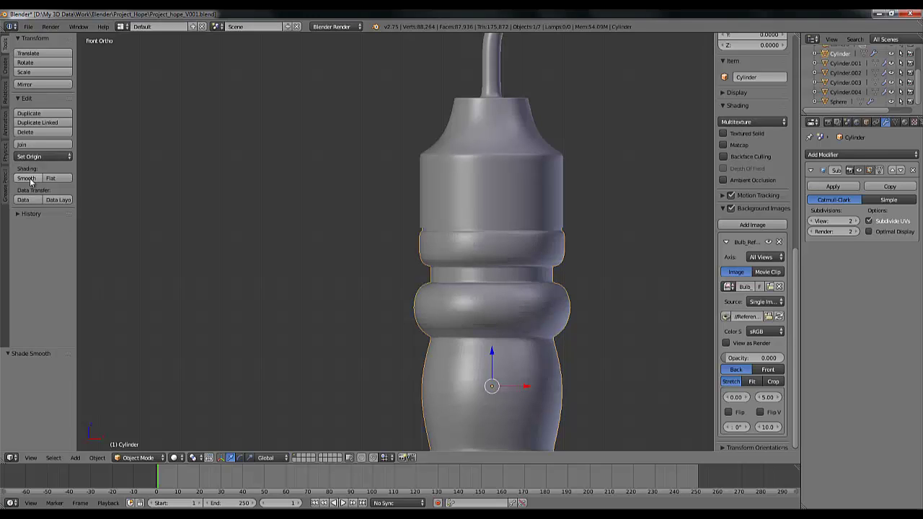
Save the project over the existing Project_hope_V001.blend file.
scroll(359, 383, "down", 4)
middle_click_drag(379, 360, 419, 435, "shift")
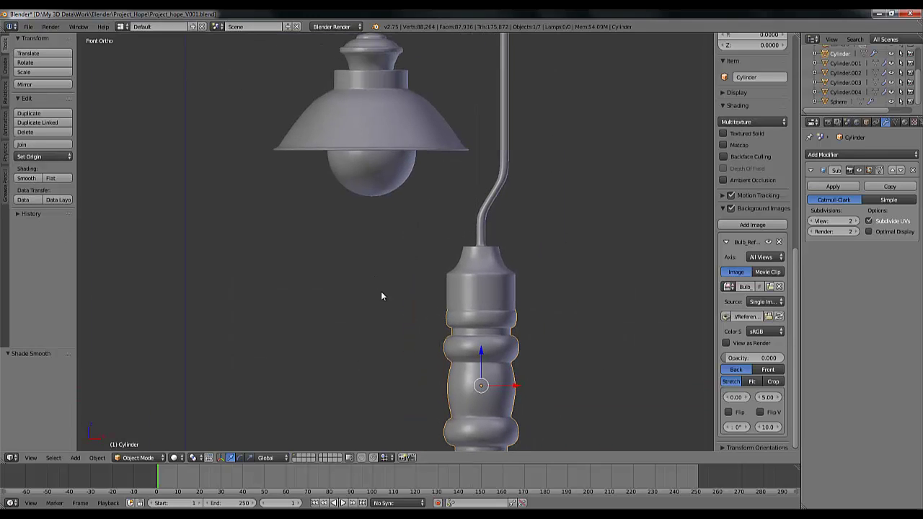
middle_click_drag(382, 296, 394, 363, "shift")
scroll(388, 320, "down", 4)
scroll(388, 319, "up", 3)
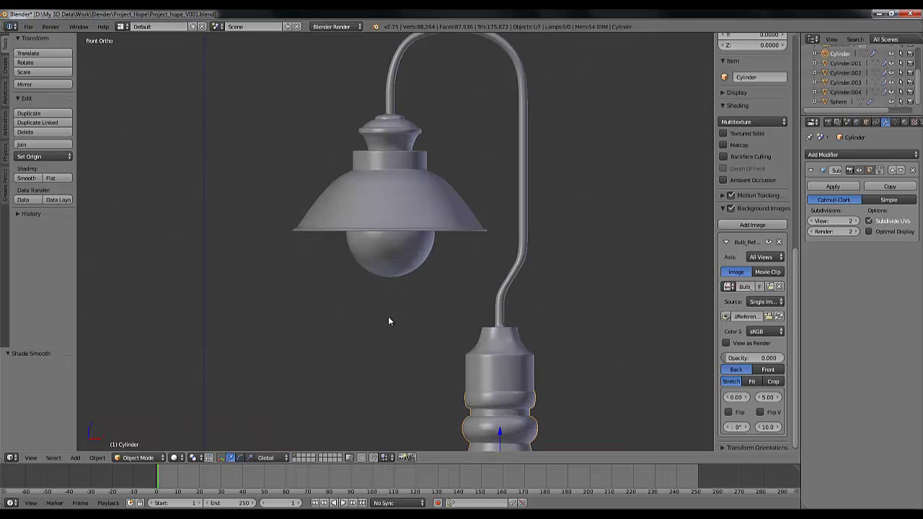
key("ctrl+s")
left_click(388, 316)
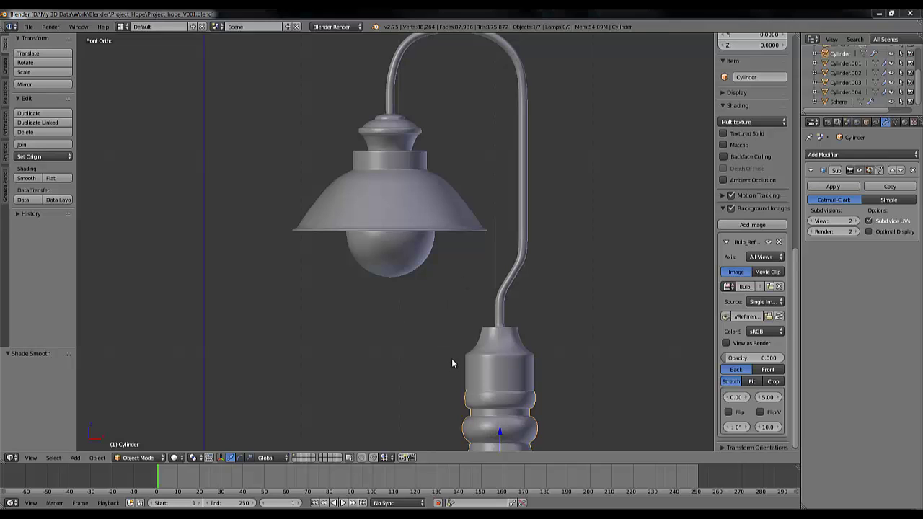
Add a Plain Axes empty at the scene origin.
middle_click_drag(451, 363, 445, 315)
key("KP_1")
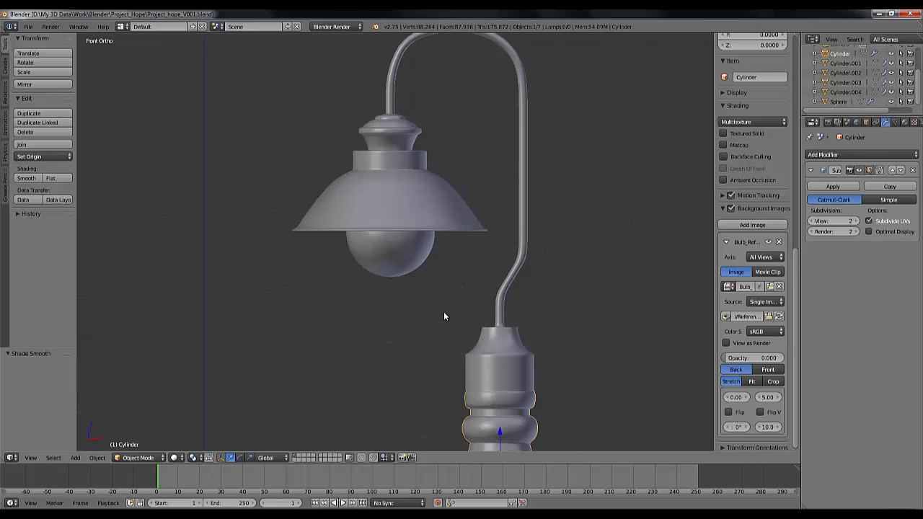
scroll(444, 316, "down", 4)
scroll(306, 335, "up", 3)
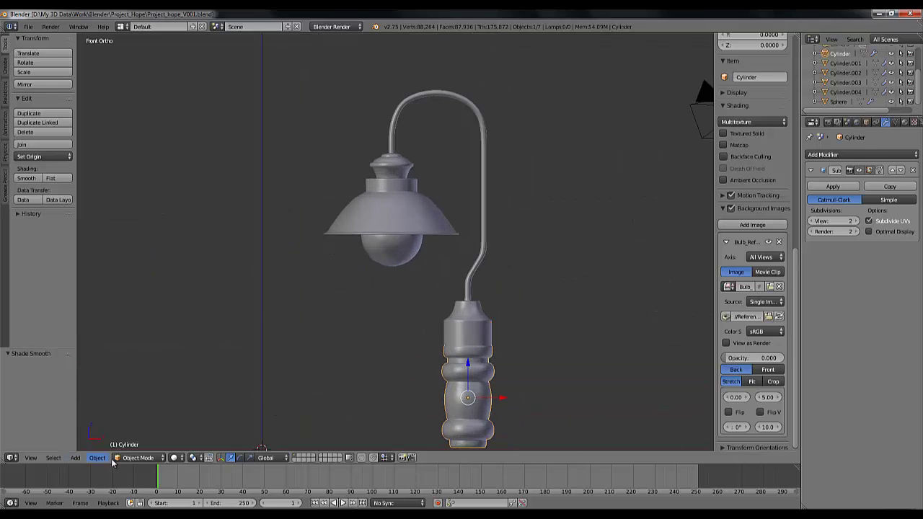
left_click(57, 460)
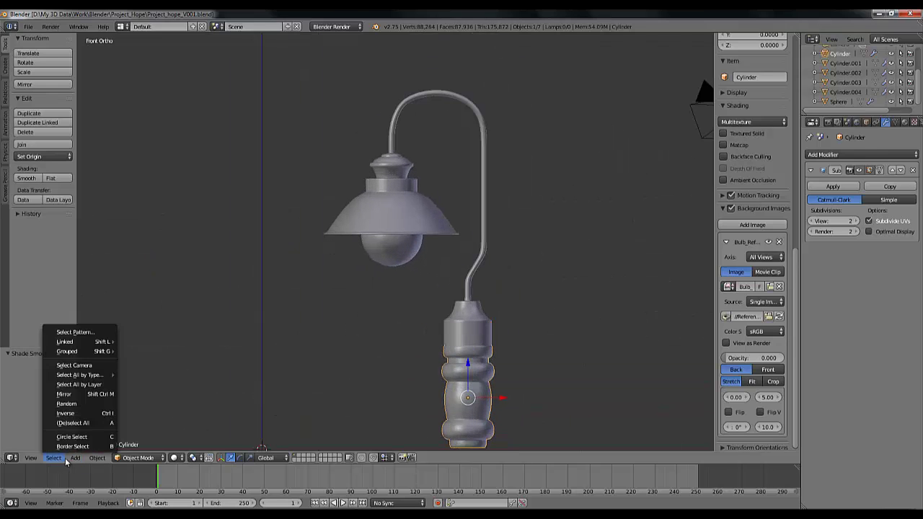
mouse_move(75, 459)
mouse_move(126, 375)
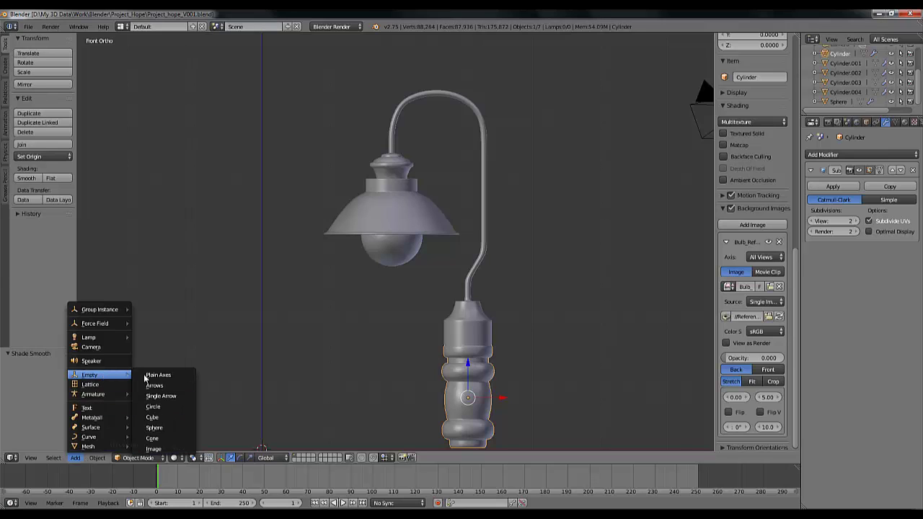
left_click(163, 377)
Move the empty about 3.04 units along X so it sits centred under the lamp base.
scroll(359, 317, "down", 2)
middle_click_drag(346, 393, 330, 308, "shift")
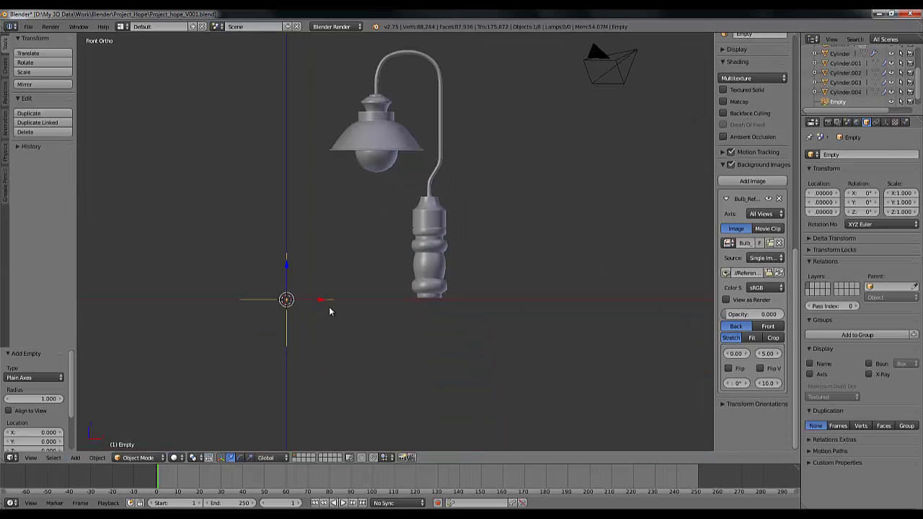
scroll(329, 306, "up", 3)
left_click_drag(252, 342, 488, 343)
middle_click_drag(488, 343, 378, 408)
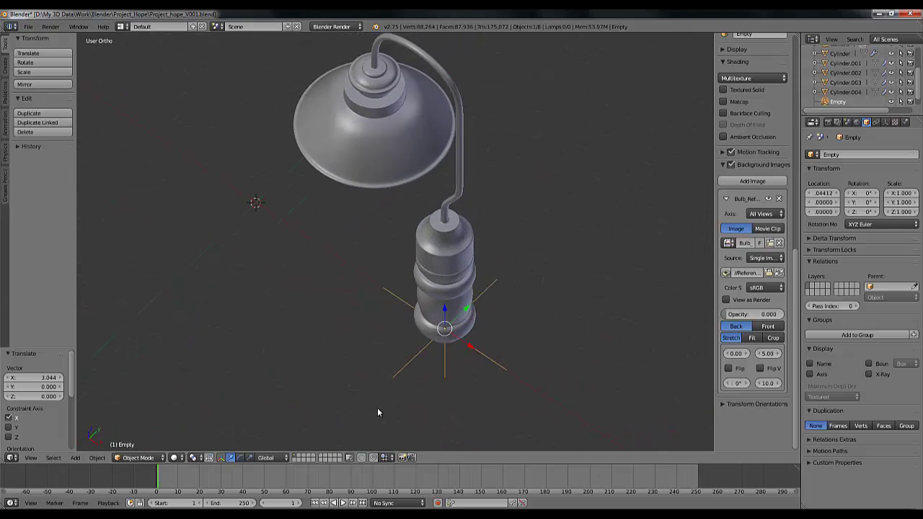
key("KP_1")
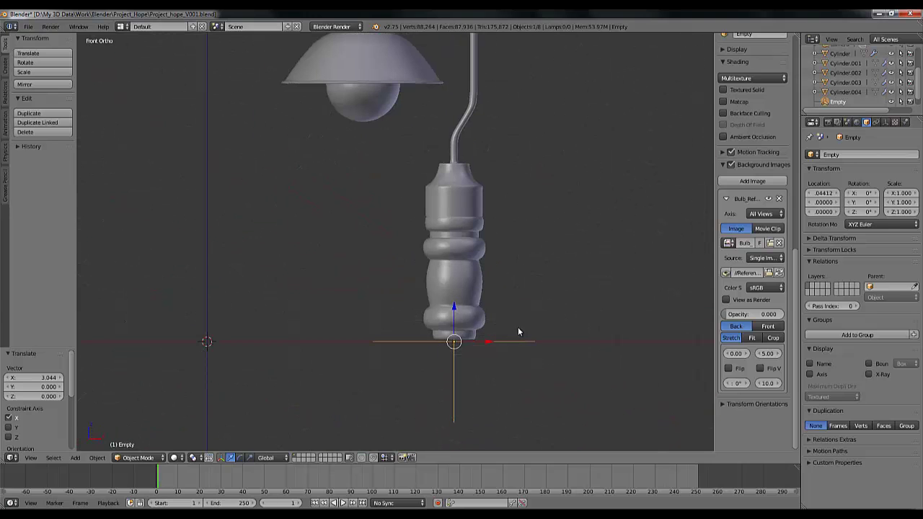
Raise the empty about 0.03 units along Z to meet the underside of the lamp base.
scroll(504, 331, "down", 1)
scroll(468, 330, "up", 2)
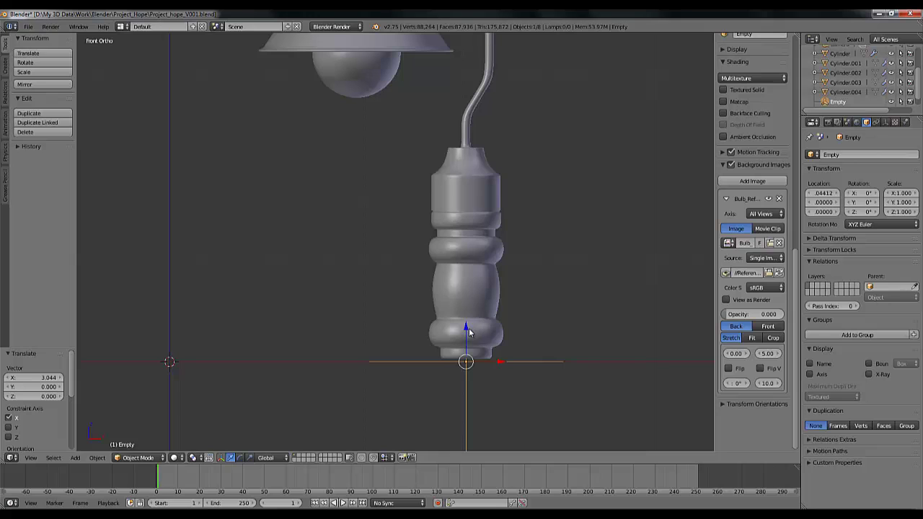
key("g")
key("z")
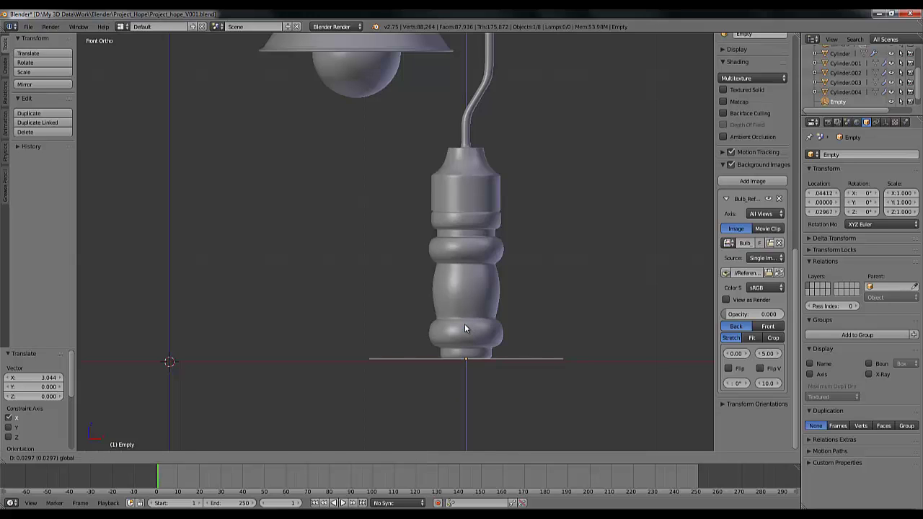
left_click(464, 323)
Parent all six lamp objects to the empty using the Object parent type, with the empty as the active object.
scroll(476, 339, "down", 3)
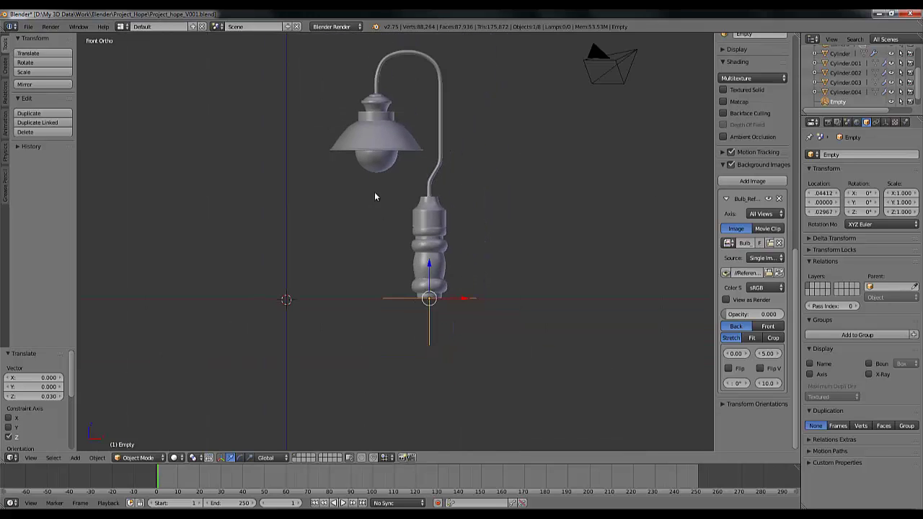
mouse_move(328, 56)
left_mouse_down("ctrl")
mouse_move(323, 192)
mouse_move(521, 324)
mouse_move(552, 121)
left_mouse_up("ctrl")
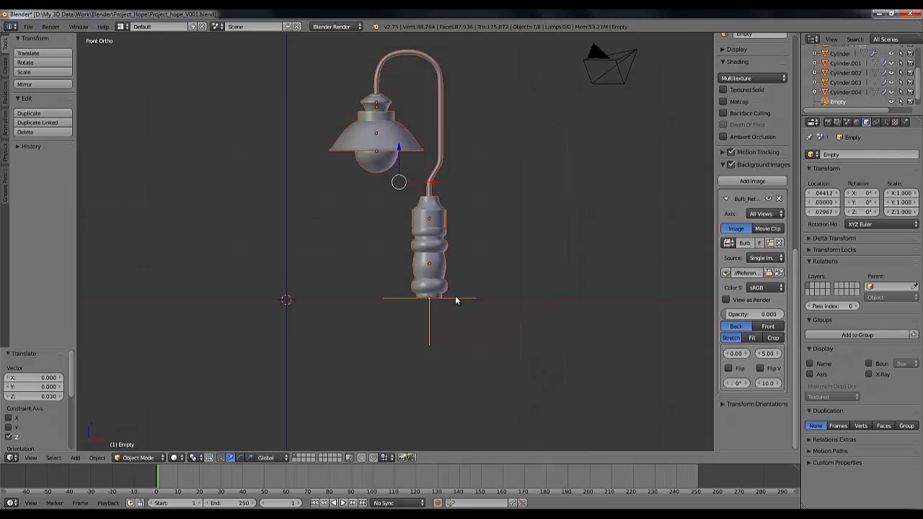
key("a")
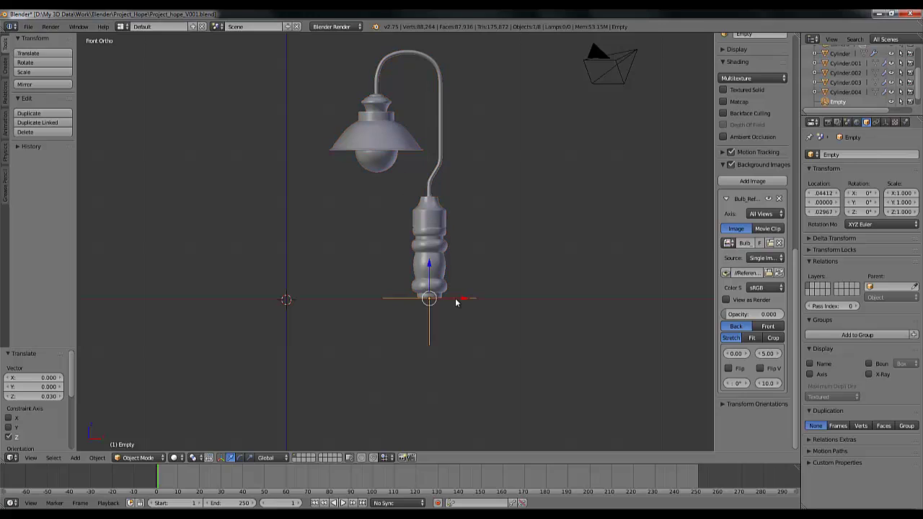
right_click(426, 216)
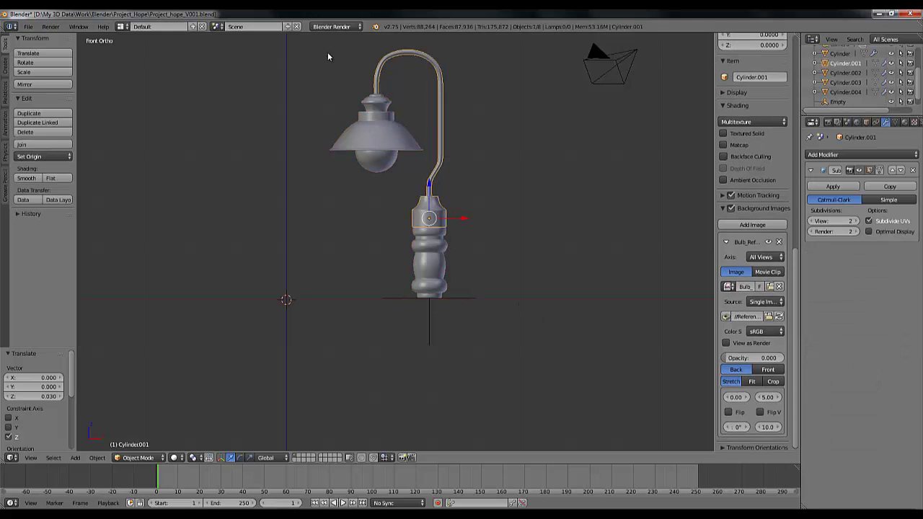
mouse_move(327, 56)
left_mouse_down("ctrl")
mouse_move(360, 258)
mouse_move(473, 282)
mouse_move(552, 108)
mouse_move(548, 115)
left_mouse_up("ctrl")
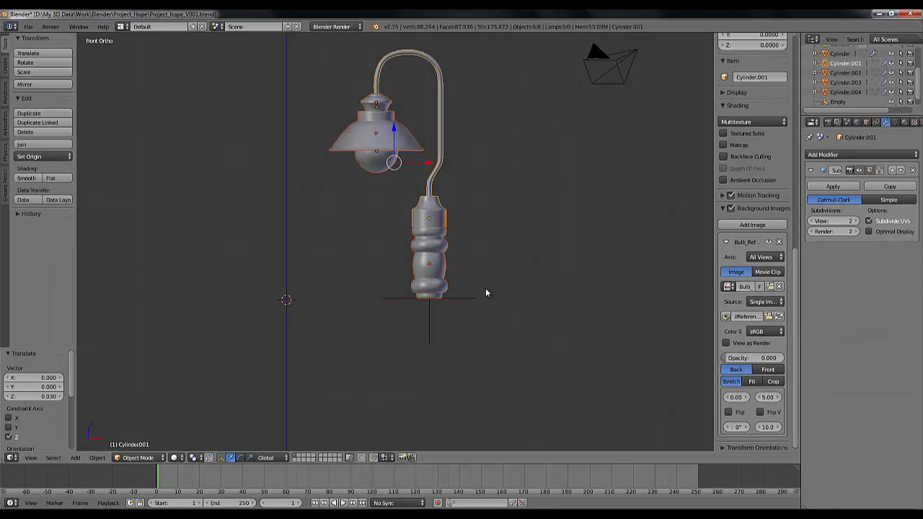
right_click(461, 300, "shift")
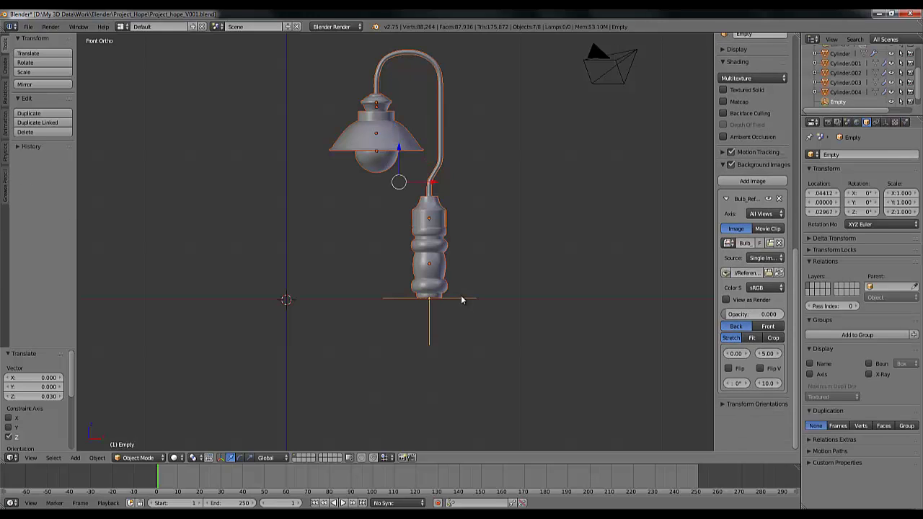
scroll(461, 300, "up", 3)
scroll(461, 299, "down", 2)
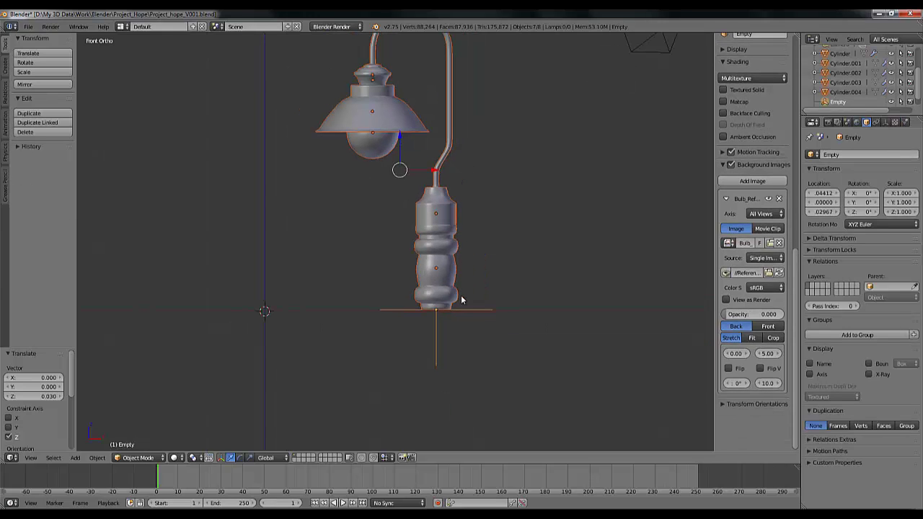
key("ctrl+p")
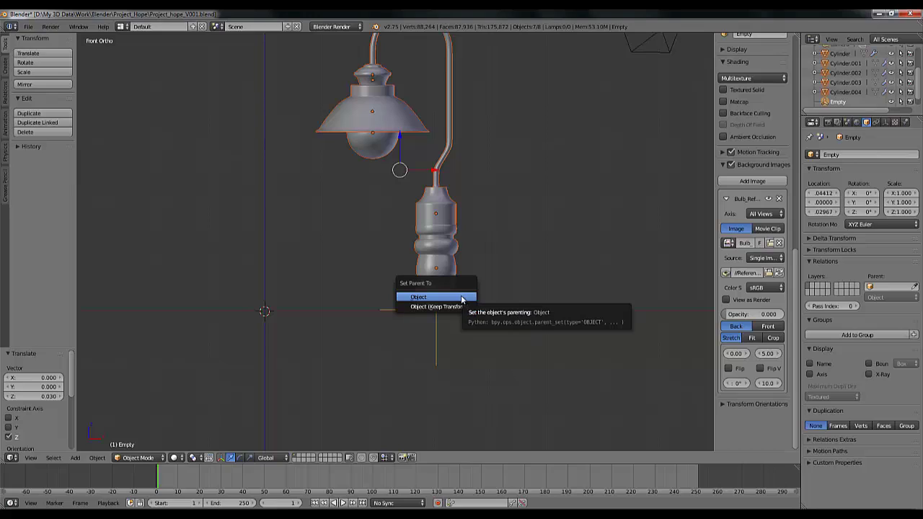
left_click(422, 298)
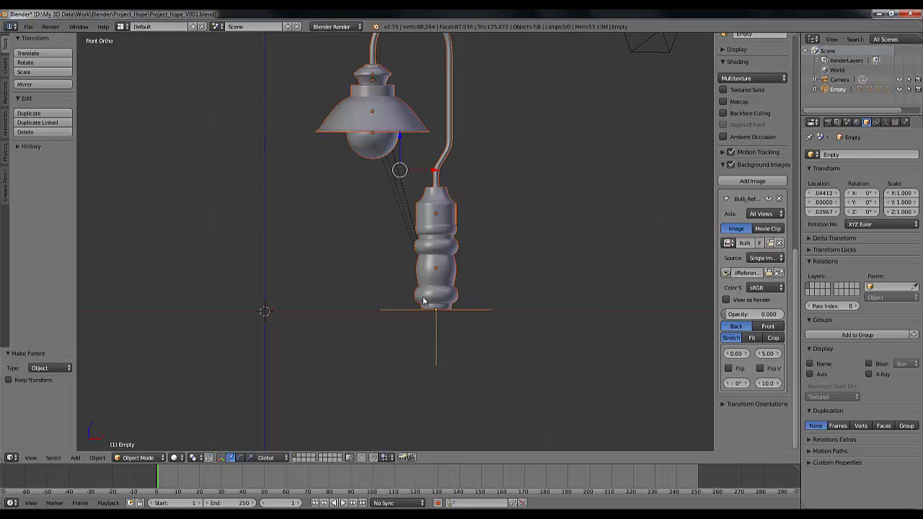
Test the parenting by moving the empty about 0.5 units along X twice, undoing each move.
right_click(472, 312)
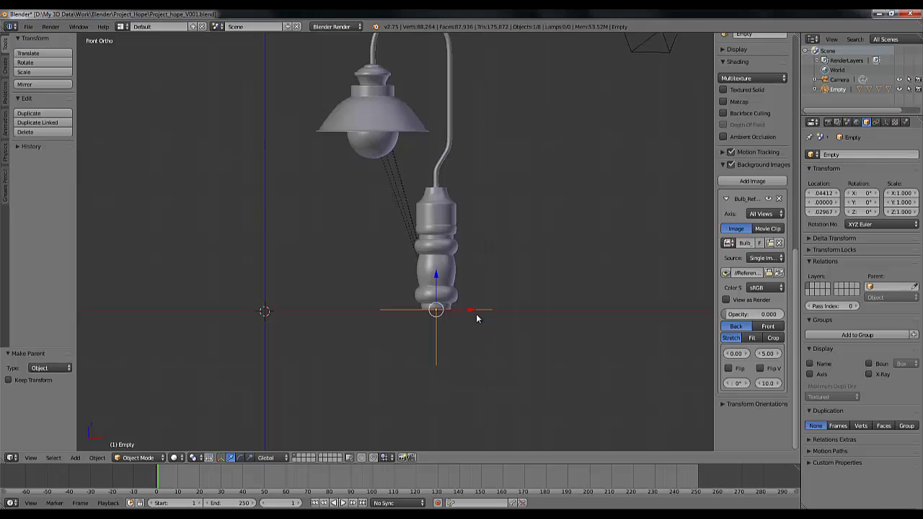
key("g")
key("x")
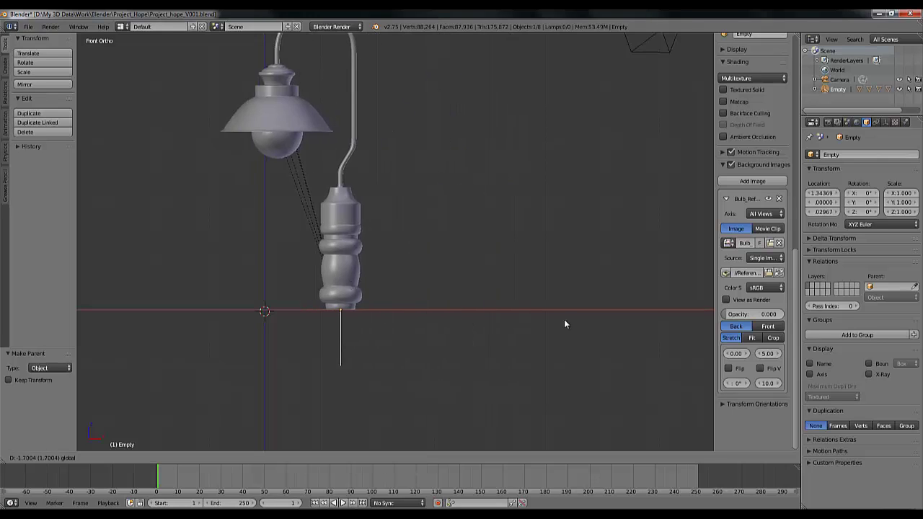
left_click(501, 302)
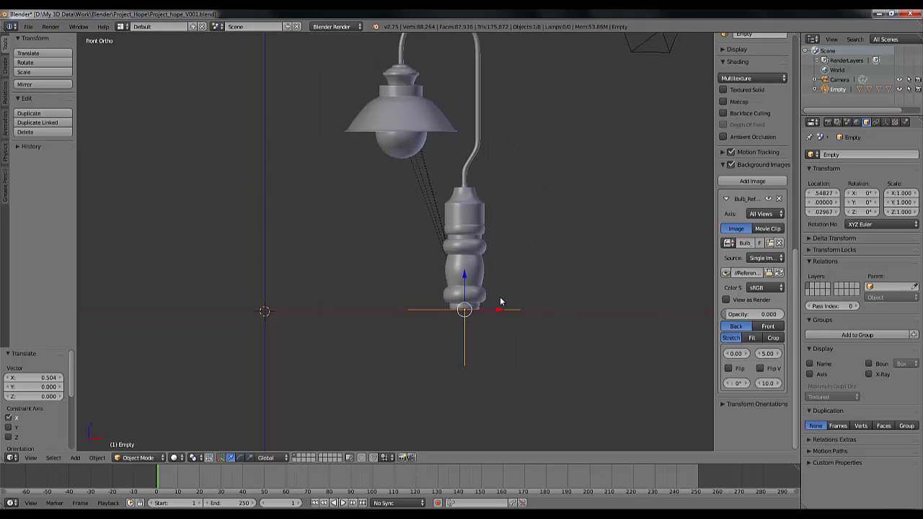
key("ctrl+z")
key("g")
key("x")
left_click(493, 307)
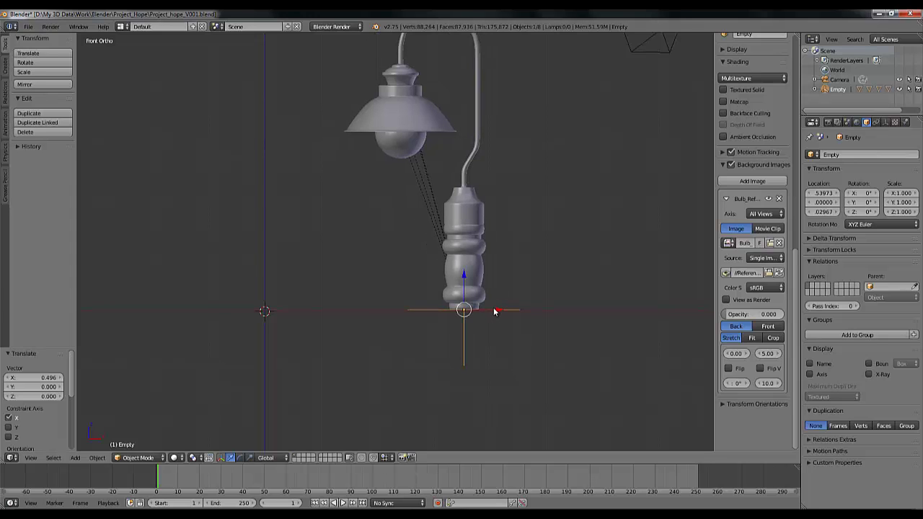
key("ctrl+z")
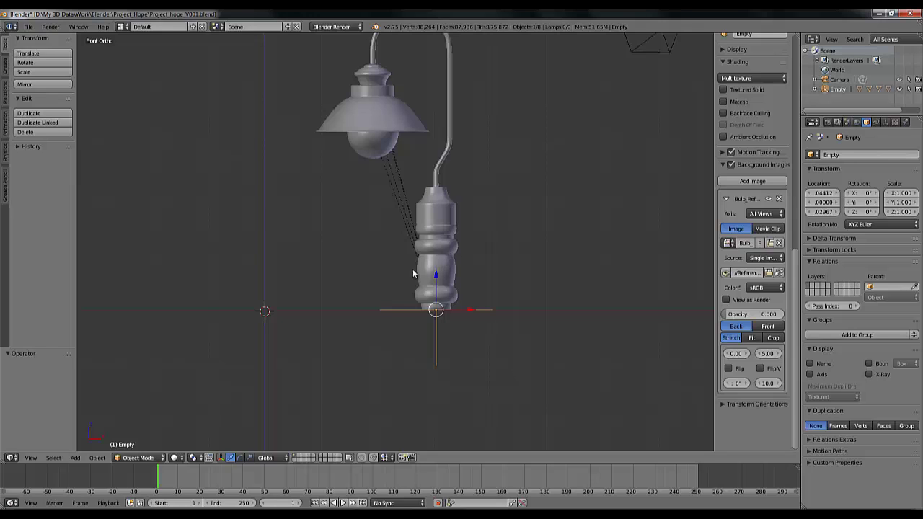
Examine the parented lamp through the camera, from an angled view and from the front.
scroll(409, 268, "down", 1)
scroll(406, 267, "down", 1)
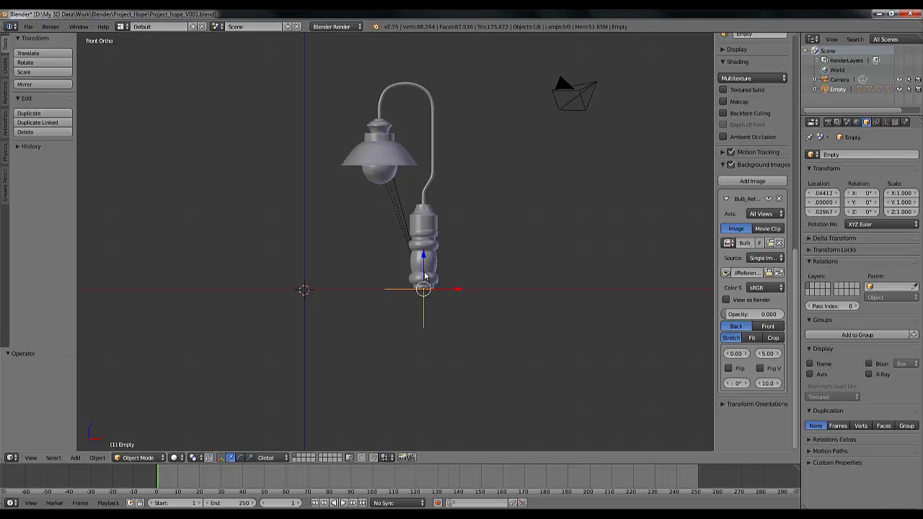
key("KP_0")
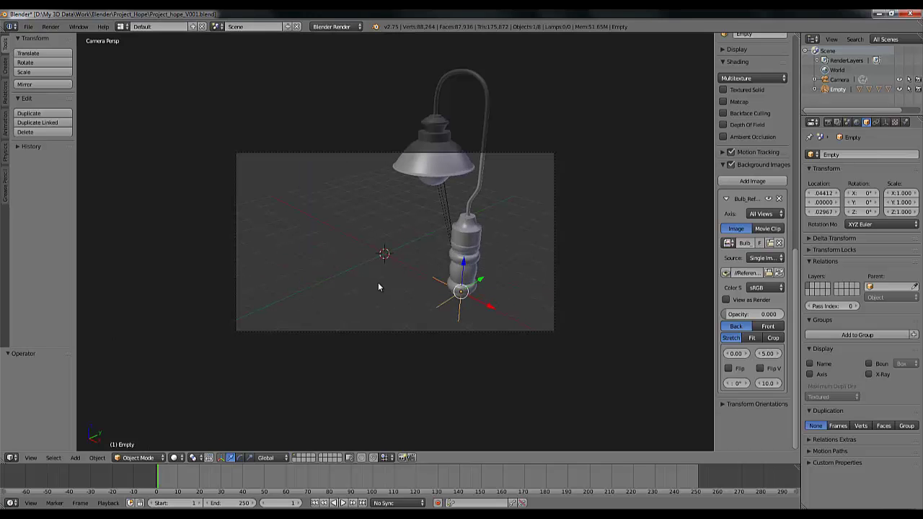
mouse_move(380, 287)
middle_mouse_down()
mouse_move(420, 282)
mouse_move(382, 261)
mouse_move(365, 283)
mouse_move(408, 262)
mouse_move(413, 268)
mouse_move(373, 270)
middle_mouse_up()
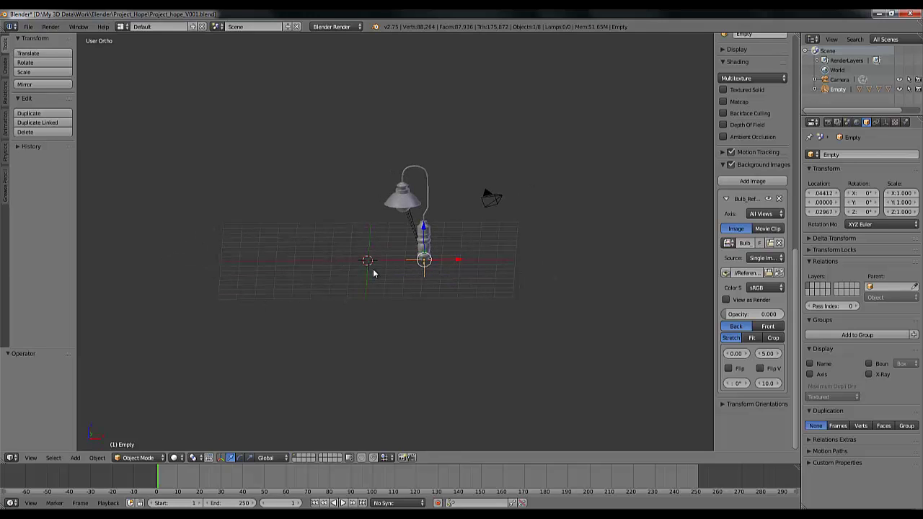
mouse_move(416, 291)
middle_mouse_down()
mouse_move(453, 280)
mouse_move(393, 275)
mouse_move(432, 288)
middle_mouse_up()
scroll(393, 274, "up", 3)
scroll(392, 271, "down", 3)
key("KP_1")
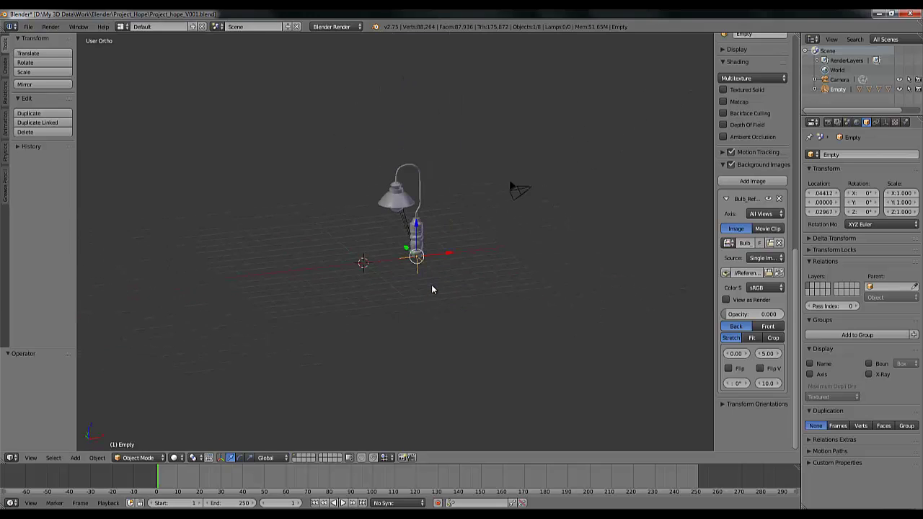
scroll(432, 289, "up", 3)
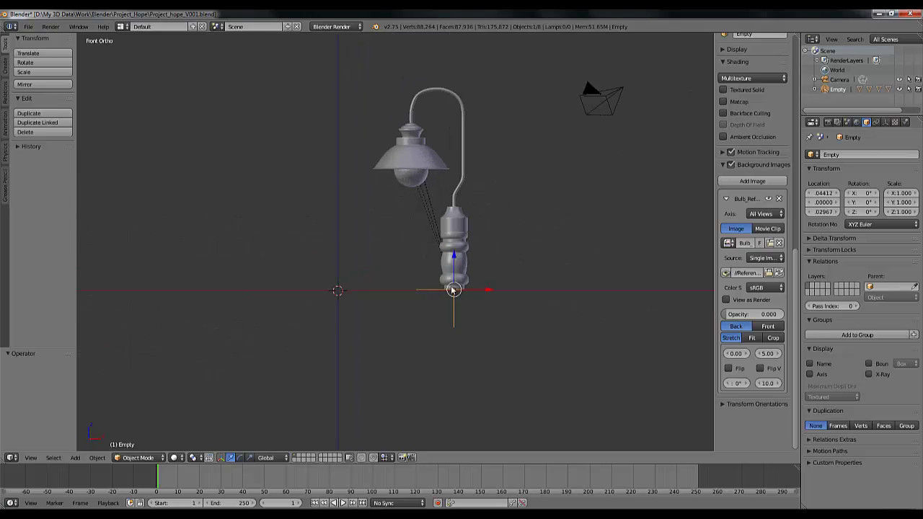
middle_click_drag(509, 196, 510, 219, "shift")
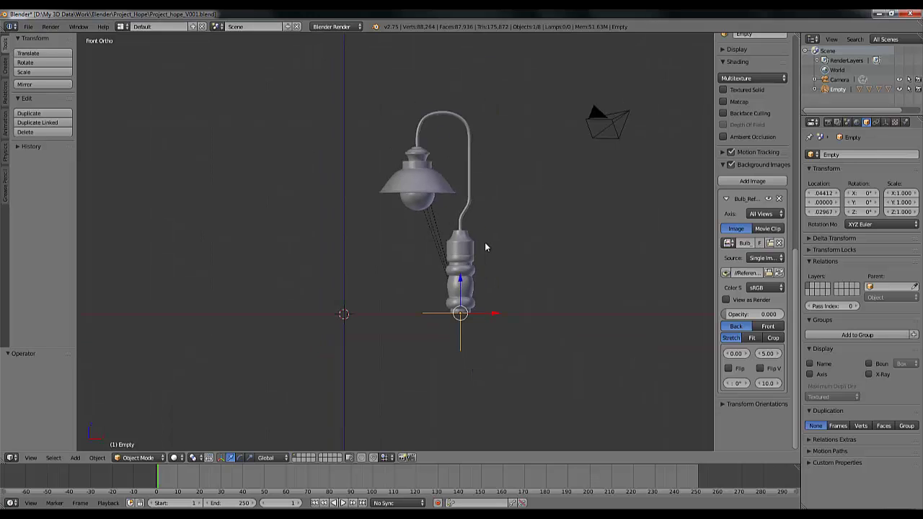
scroll(472, 299, "up", 2)
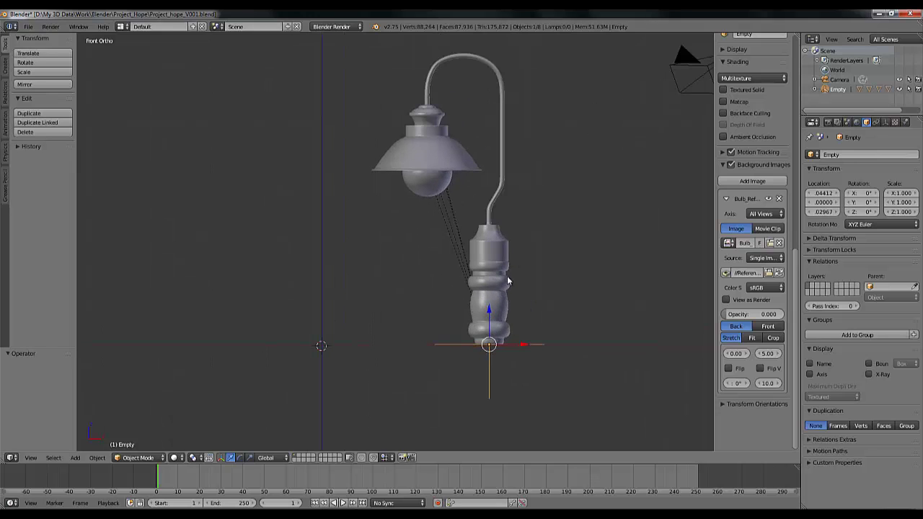
middle_click_drag(507, 281, 519, 296, "shift")
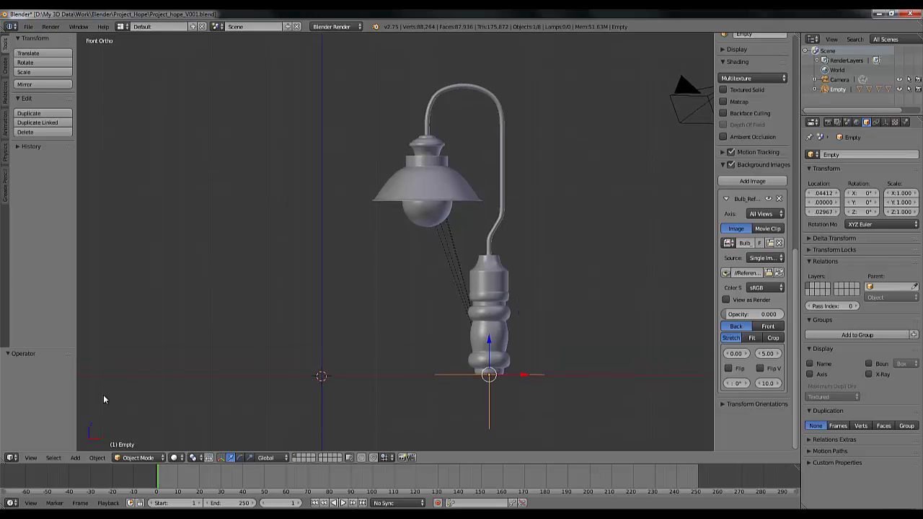
Align the camera to the current front view of the lamp.
left_click(29, 459)
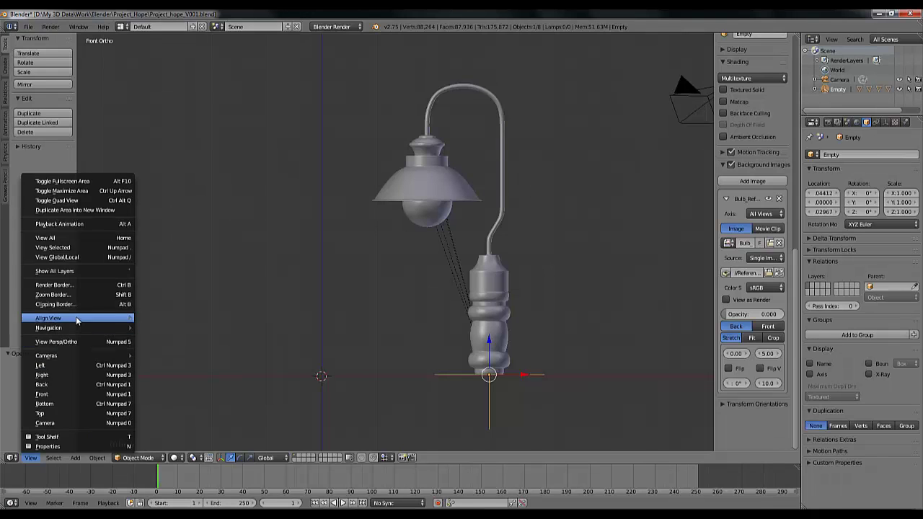
mouse_move(75, 317)
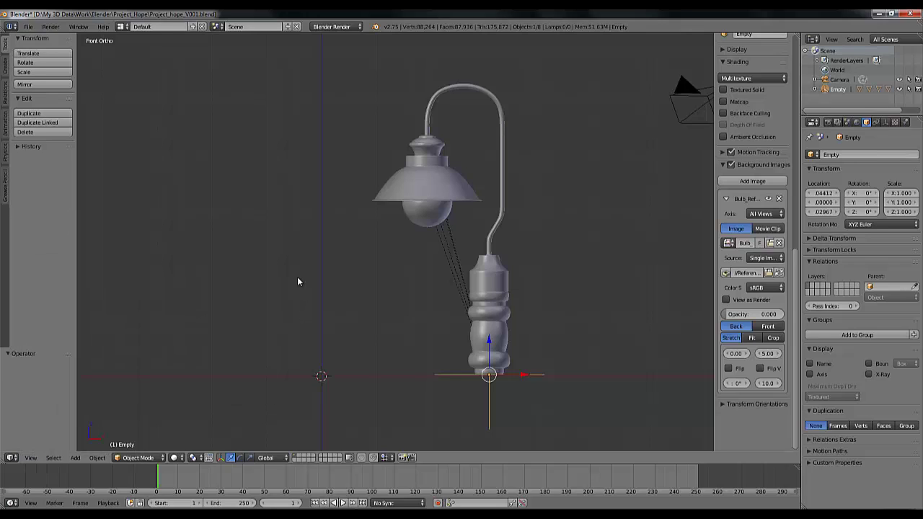
key("ctrl+alt+KP_0")
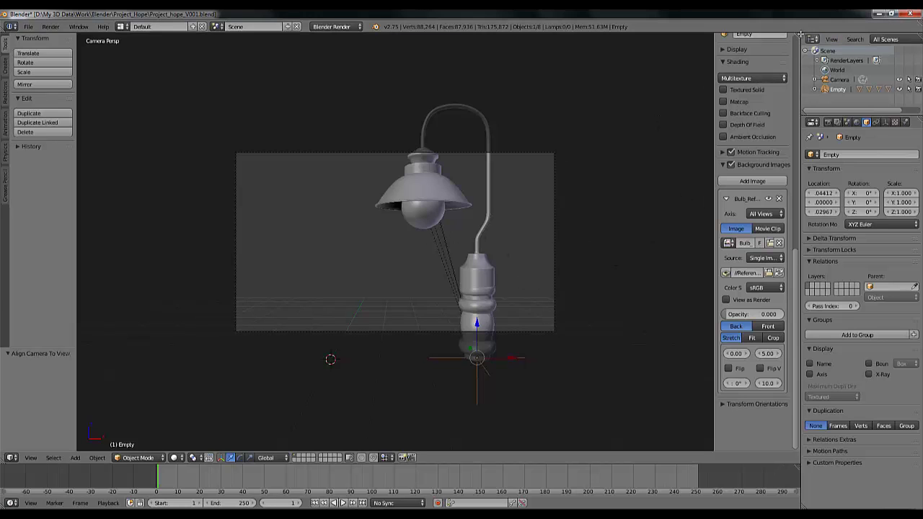
Split the 3D viewport into two side-by-side views and turn the second one out of camera view.
left_click_drag(793, 38, 485, 103)
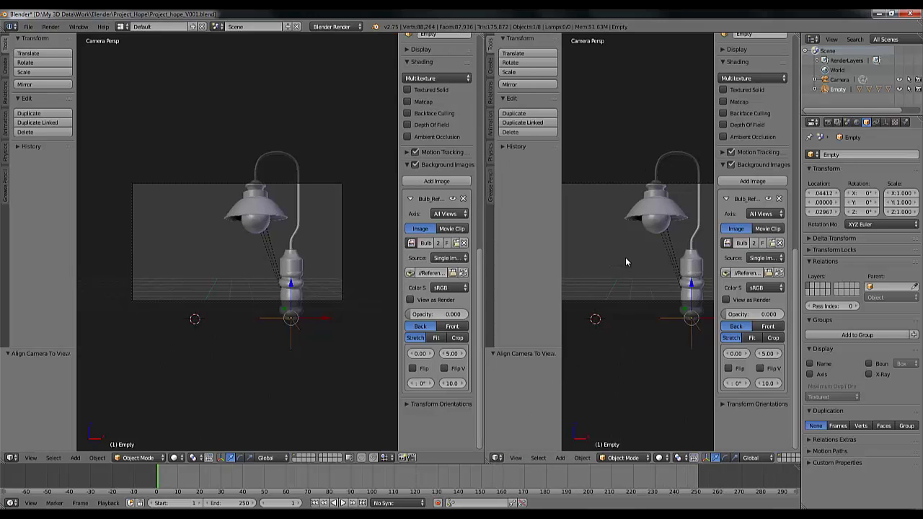
middle_click_drag(625, 260, 603, 266)
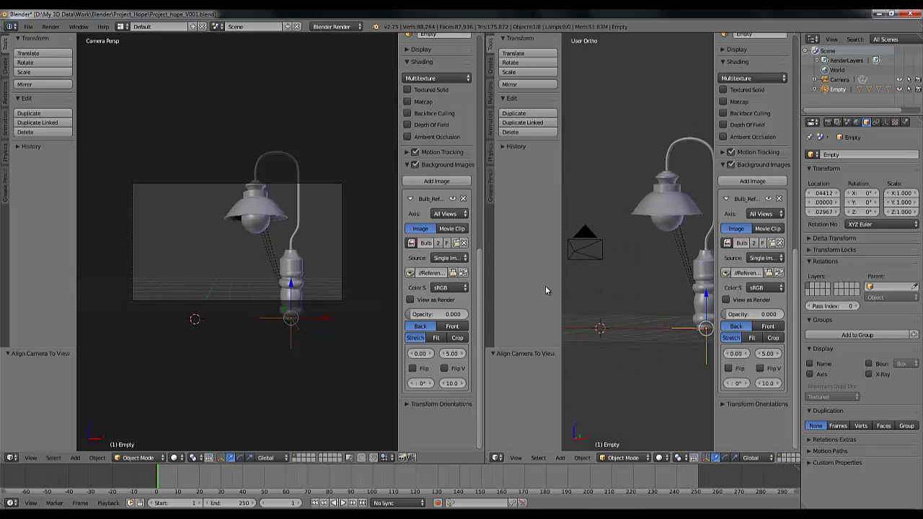
middle_click_drag(545, 286, 601, 261)
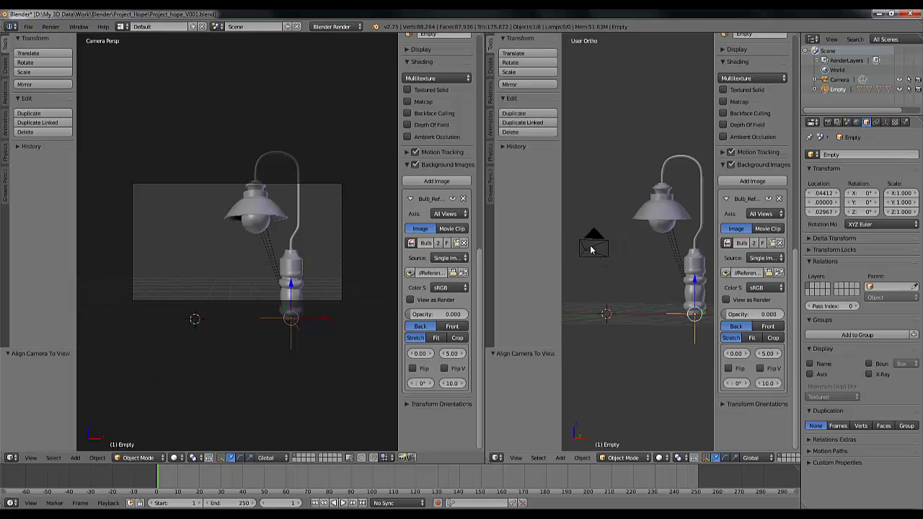
Select the camera in the second view and move it about -2.33 units along Y, away from the lamp.
right_click(593, 247)
middle_click_drag(586, 306, 668, 318)
scroll(615, 273, "down", 3)
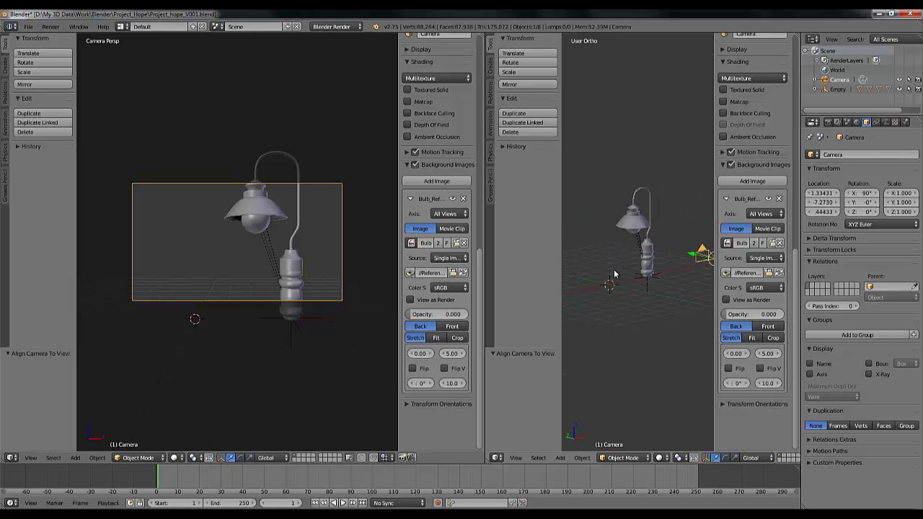
middle_click_drag(653, 273, 630, 271)
middle_click_drag(708, 258, 639, 251, "shift")
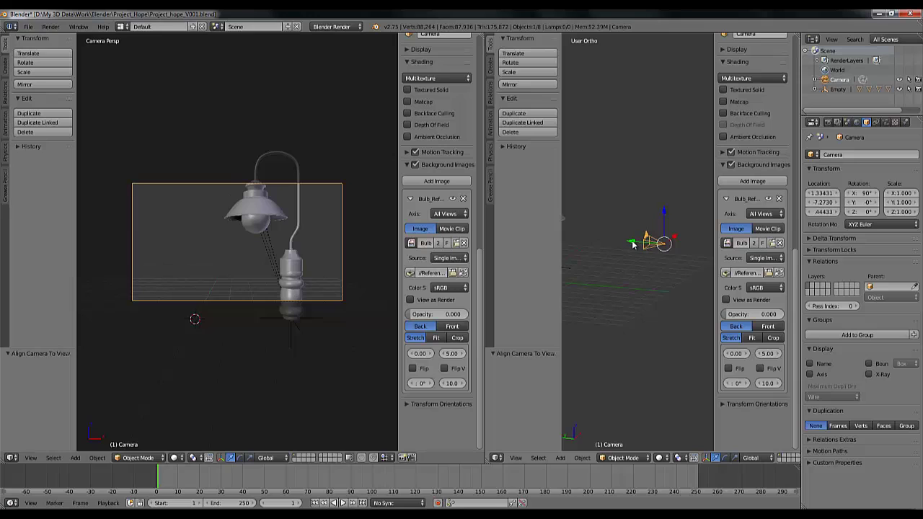
key("g")
key("y")
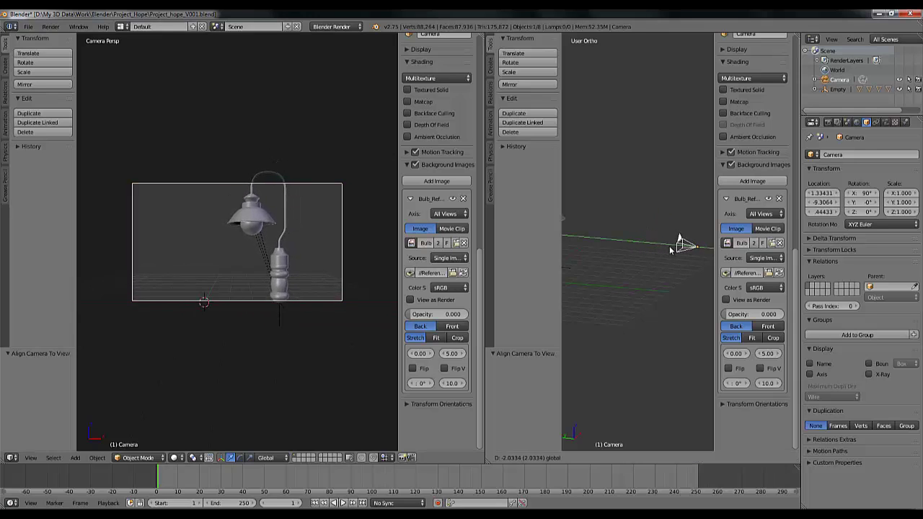
left_click(669, 249)
middle_click_drag(669, 249, 620, 271, "shift")
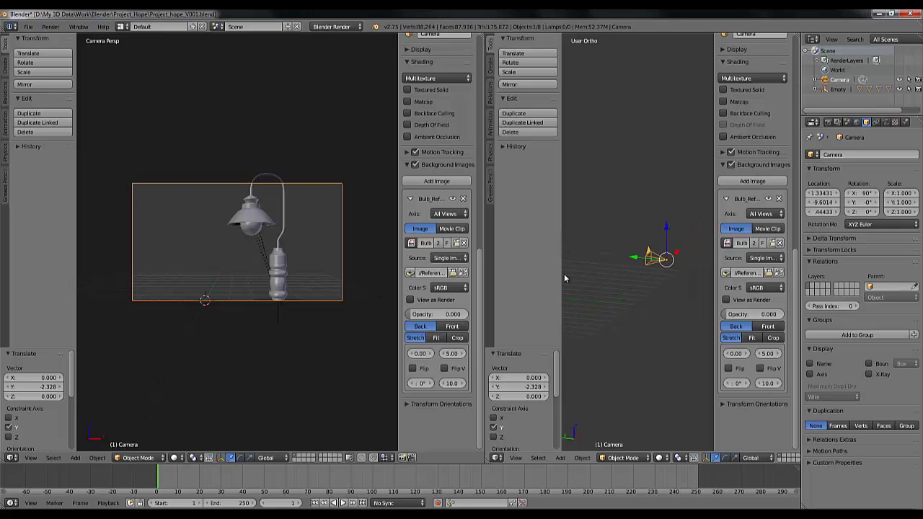
Hide the second view's tool shelf and move the camera about -0.52 units along X and 0.18 units along Z.
key("t")
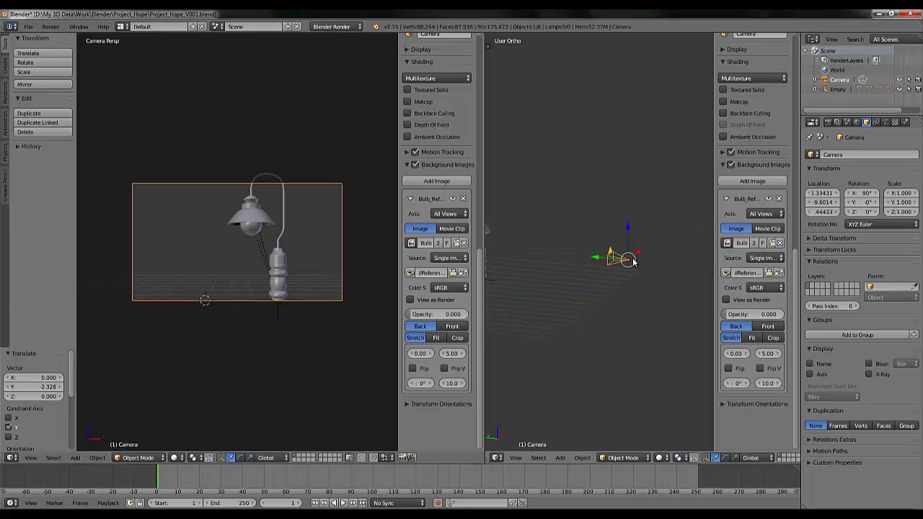
middle_click_drag(592, 314, 618, 274)
key("g")
key("x")
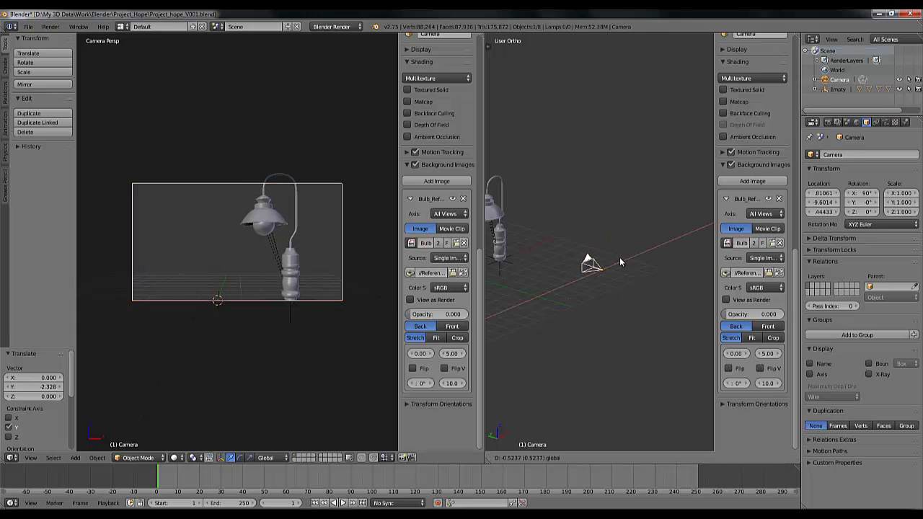
left_click(620, 262)
key("g")
key("z")
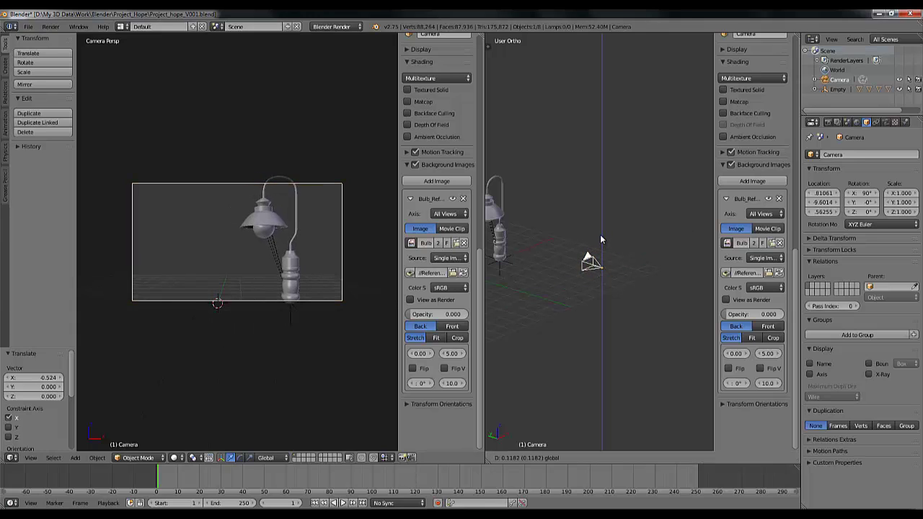
left_click(599, 234)
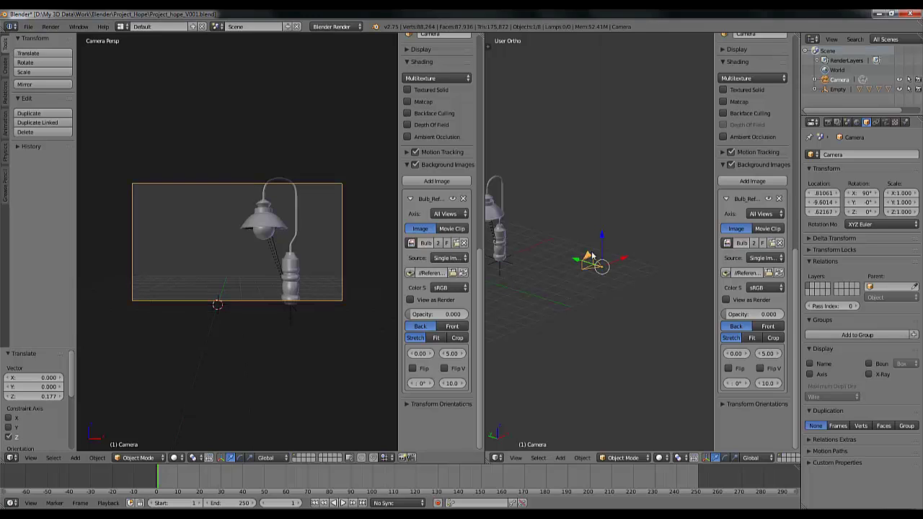
Move the camera about -0.88 units along Y and -0.23 units along X.
key("g")
key("y")
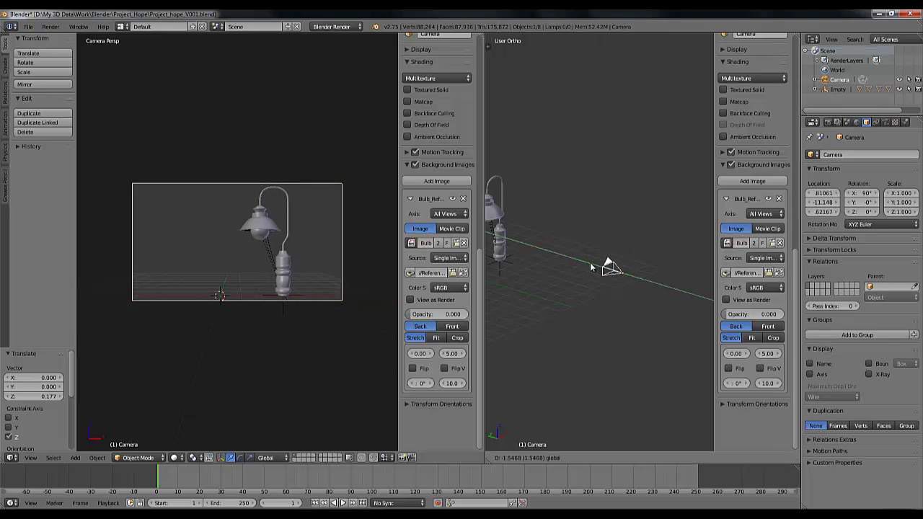
left_click(610, 270)
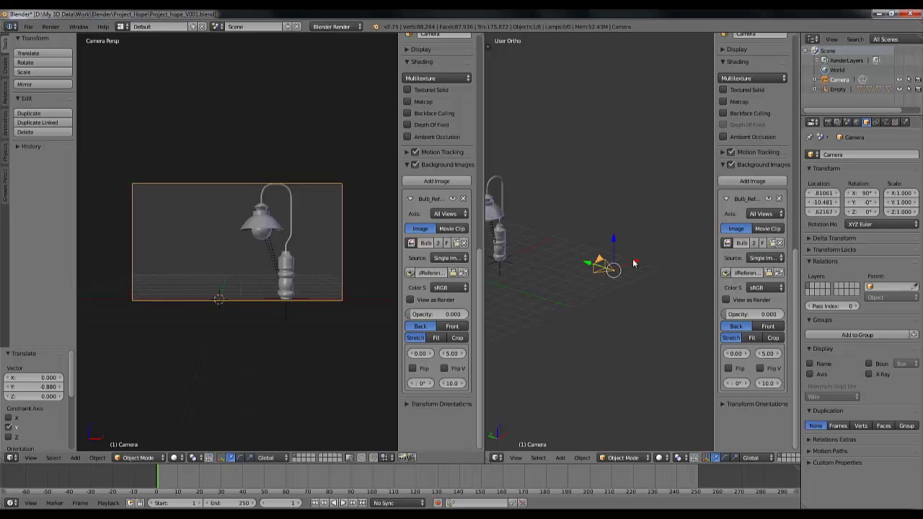
key("g")
key("x")
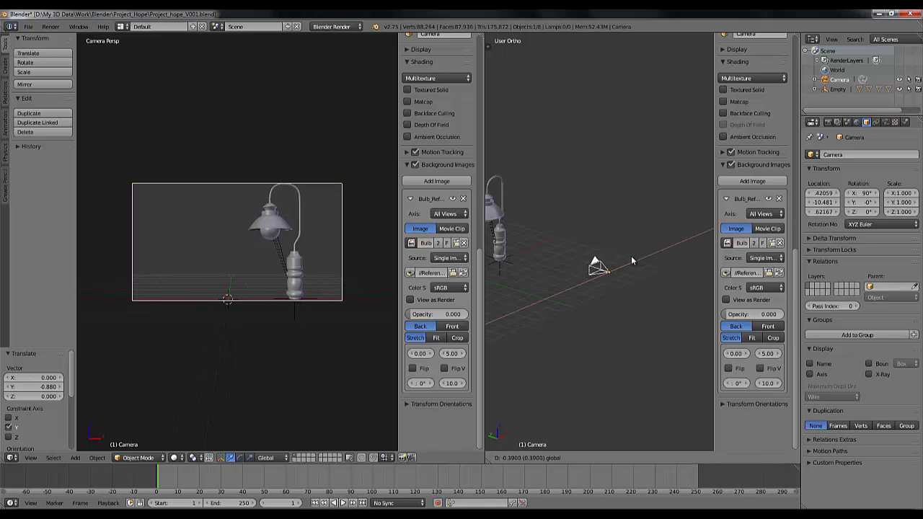
left_click(605, 264)
Move the camera about -1.22 units along Y and raise it about 0.41 units along Z.
key("g")
key("y")
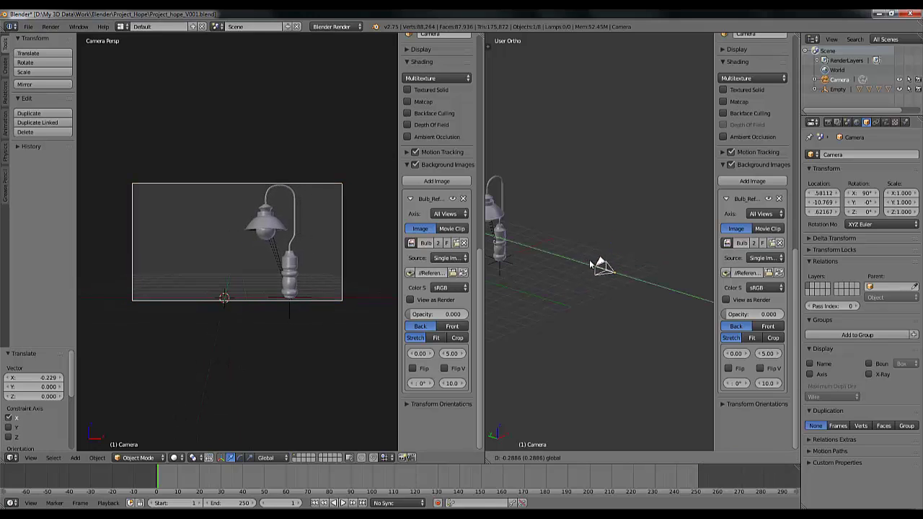
left_click(600, 264)
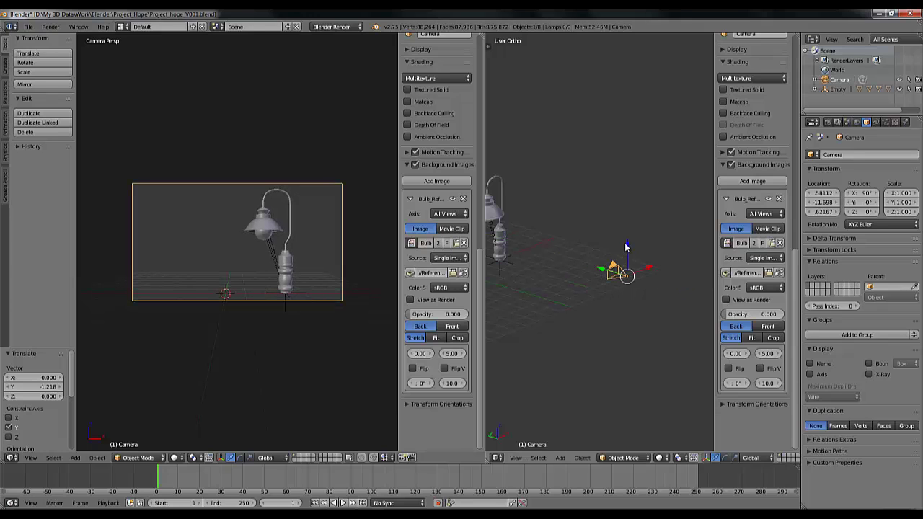
key("g")
key("z")
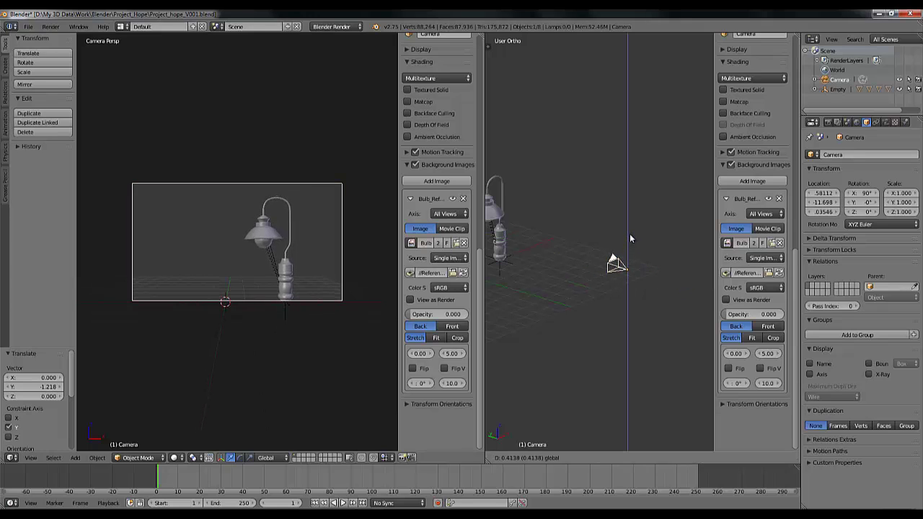
left_click(629, 233)
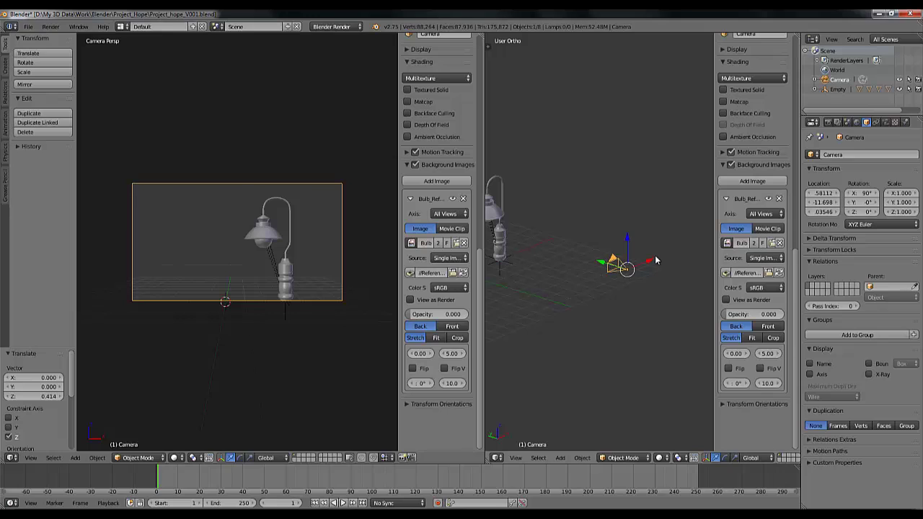
Move the camera about -0.68 units along X and -0.12 units along Y to place the lamp at the frame's right side.
key("g")
key("x")
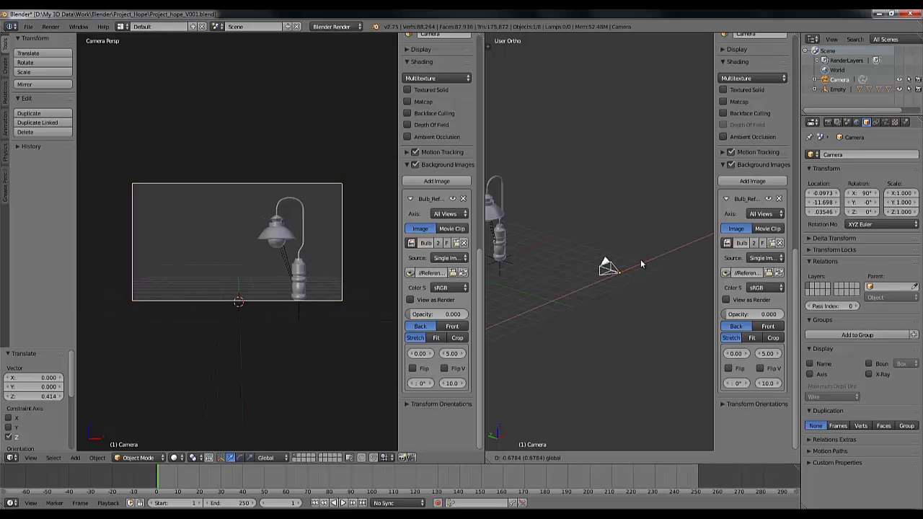
left_click(641, 263)
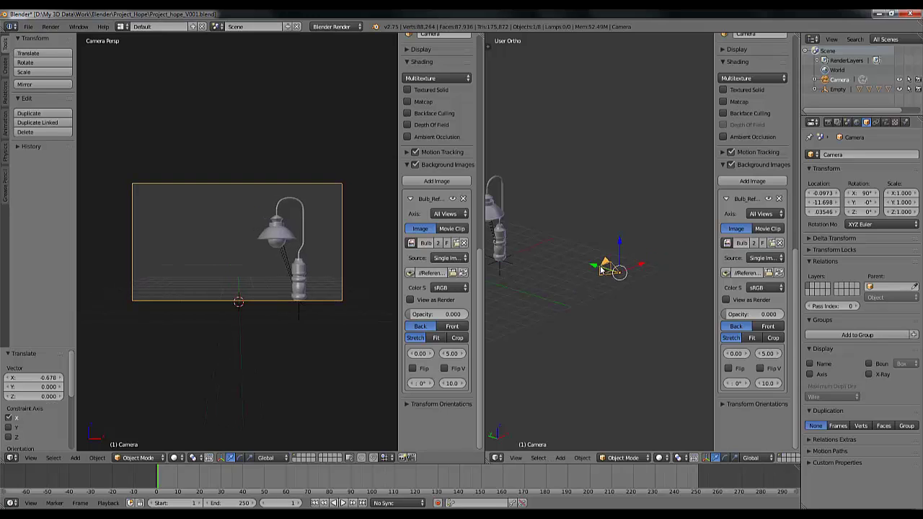
key("g")
key("y")
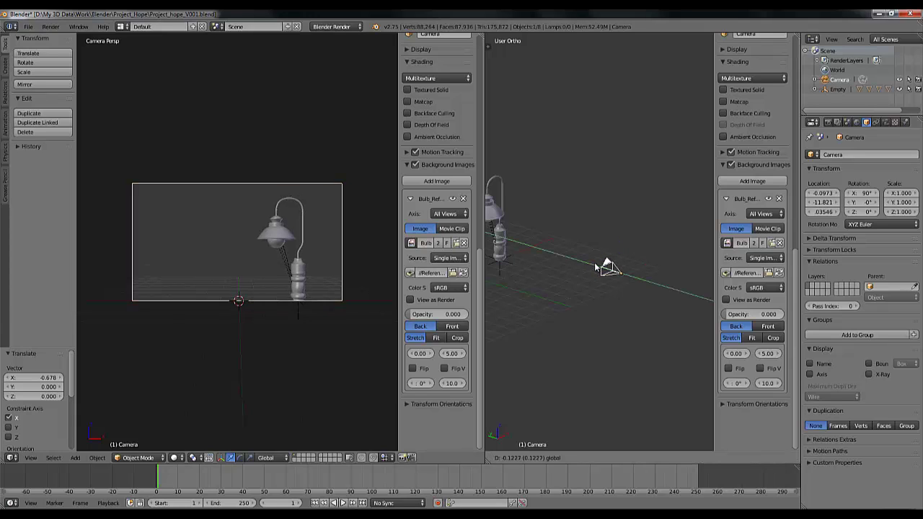
left_click(596, 267)
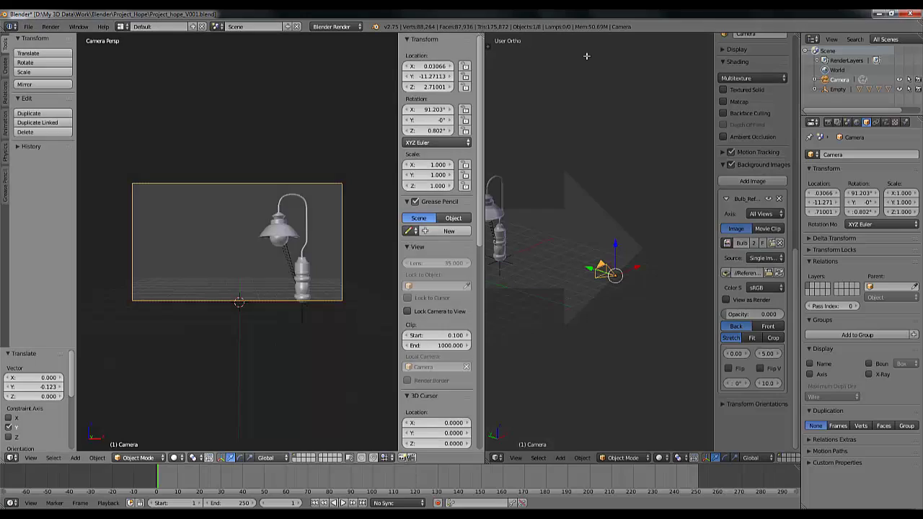
Join the two 3D views back into a single camera view.
left_click_drag(586, 56, 598, 62)
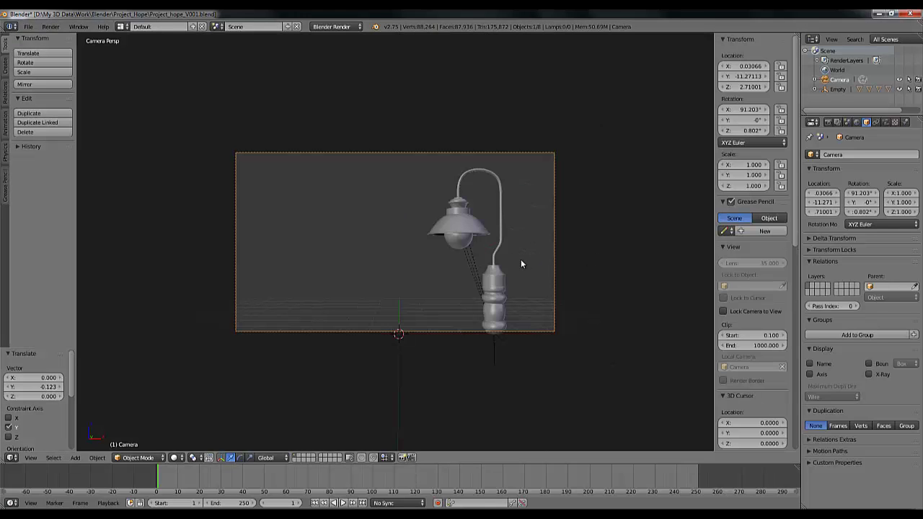
scroll(520, 264, "up", 2)
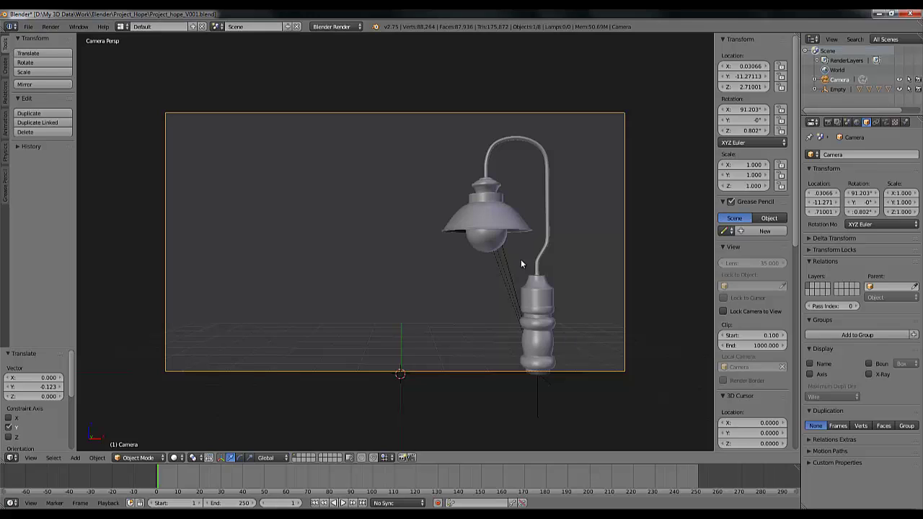
Examine the lamp from the front, from several perspective angles and through the camera.
key("KP_1")
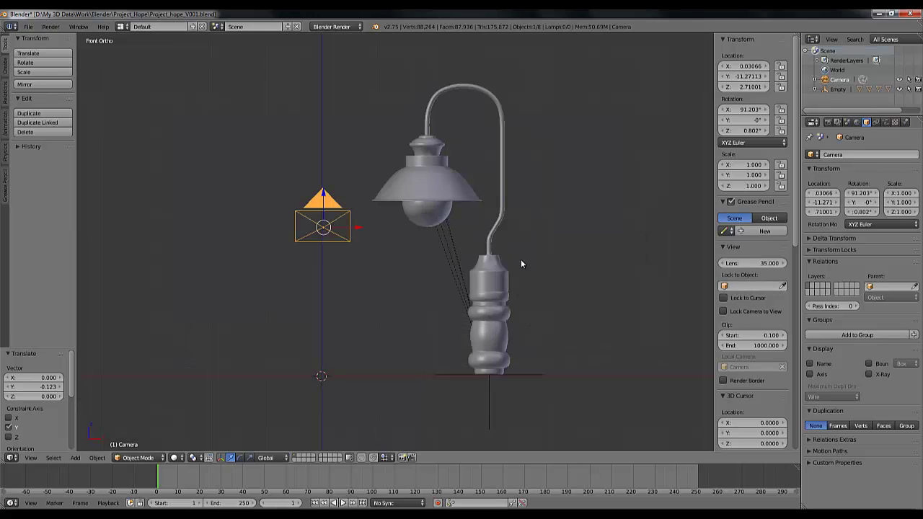
key("KP_4")
key("KP_5")
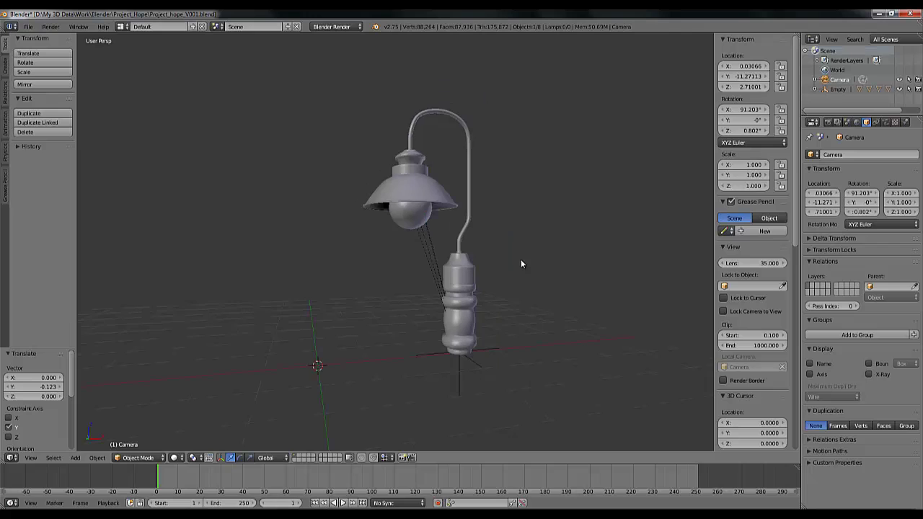
scroll(521, 264, "down", 1)
middle_click_drag(520, 264, 456, 316)
scroll(480, 317, "up", 6)
scroll(411, 284, "down", 8)
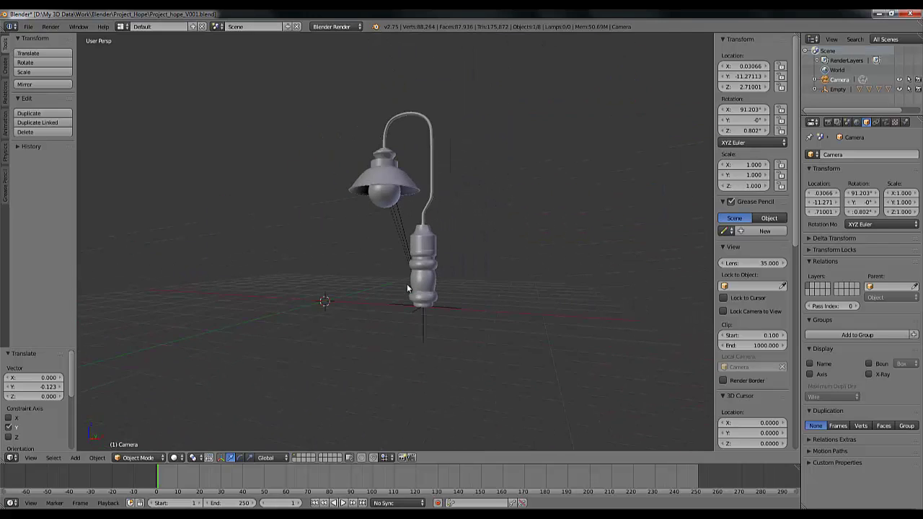
scroll(422, 297, "down", 4)
middle_click_drag(448, 247, 418, 240)
scroll(418, 239, "up", 5)
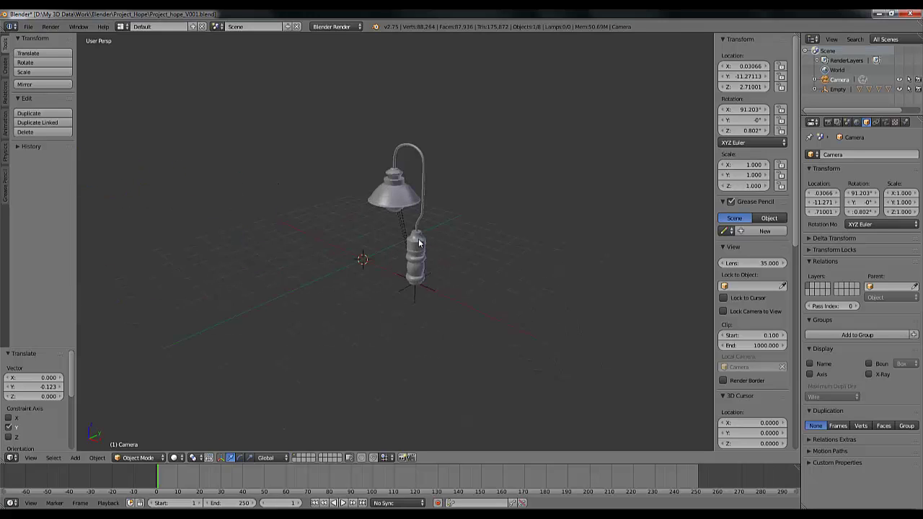
key("KP_0")
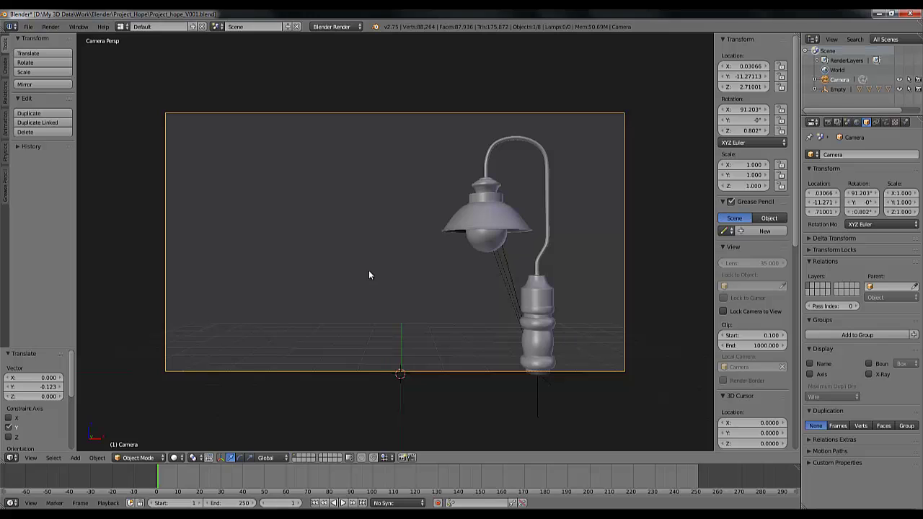
Add a plane mesh with a radius of 1 at the scene origin beside the lamp.
middle_click_drag(520, 228, 462, 239)
scroll(463, 232, "down", 4)
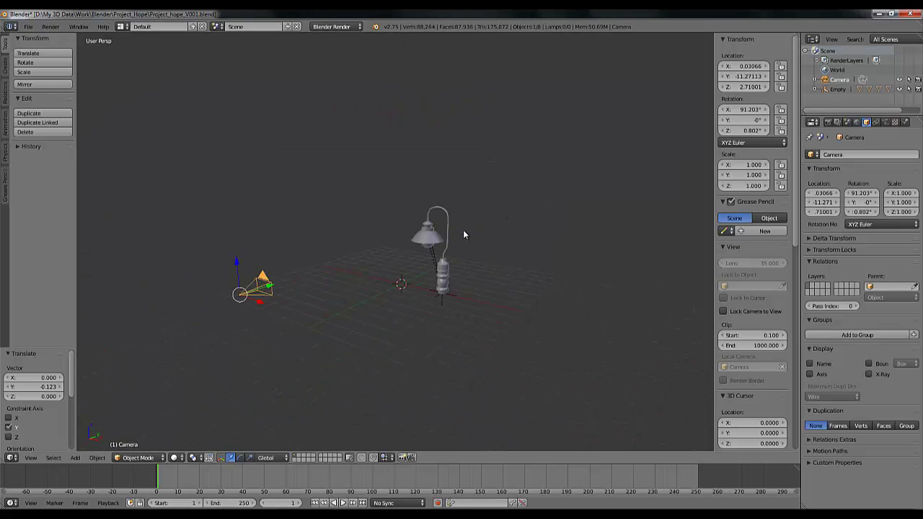
left_click(6, 72)
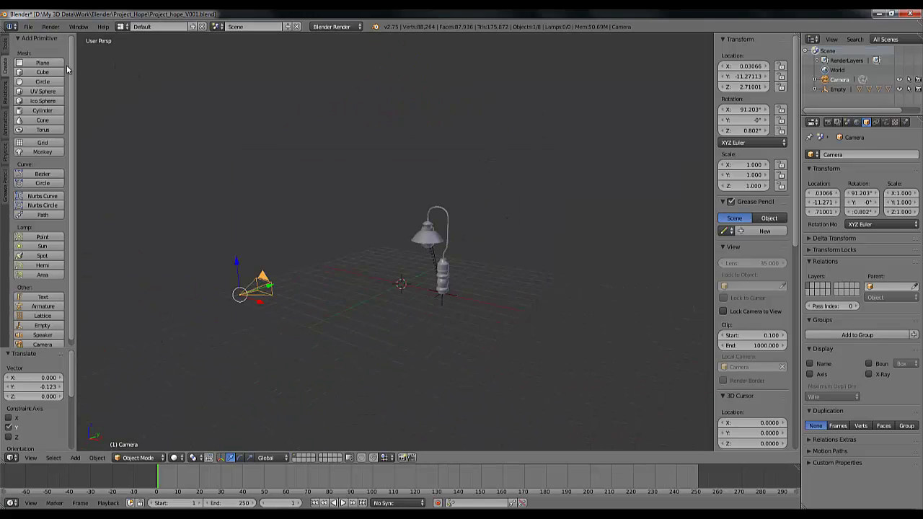
left_click(43, 63)
middle_click_drag(377, 250, 352, 290)
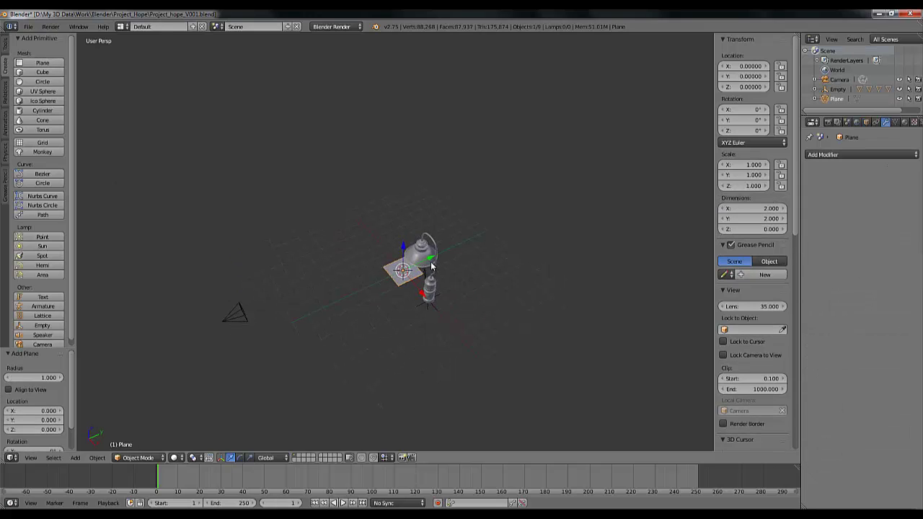
Scale the plane uniformly to about 8.57 so it forms a large sheet beneath the lamp.
key("s")
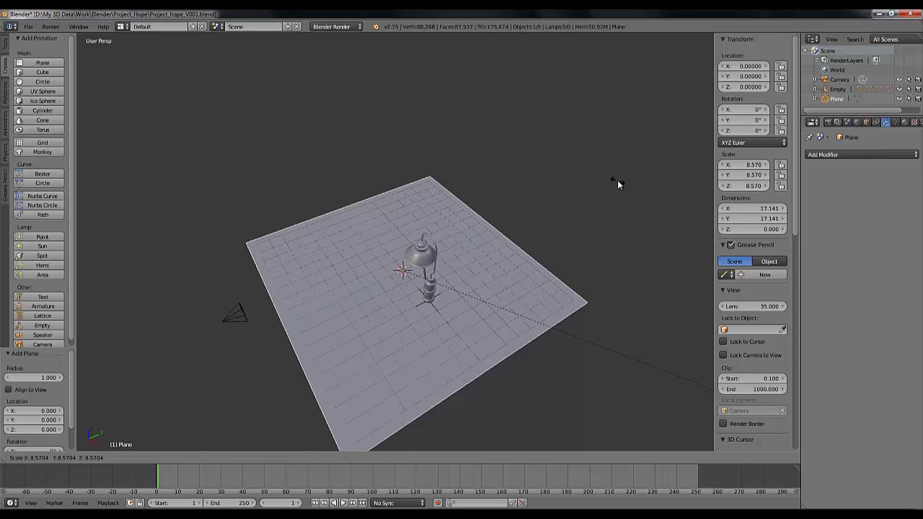
left_click(616, 182)
left_click(441, 255)
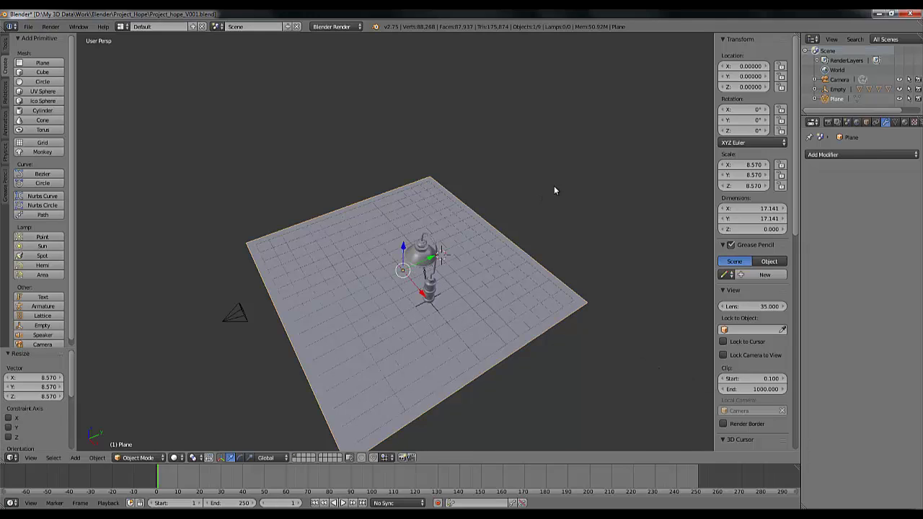
key("shift+z")
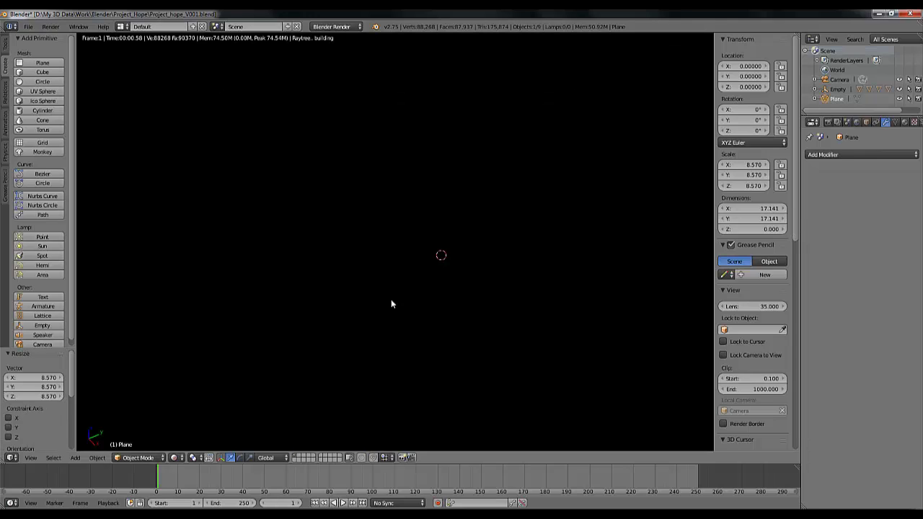
key("shift+z")
Move the plane about 12.78 units along Y so it sits behind the lamp as seen from the camera.
middle_click_drag(403, 307, 430, 309)
key("g")
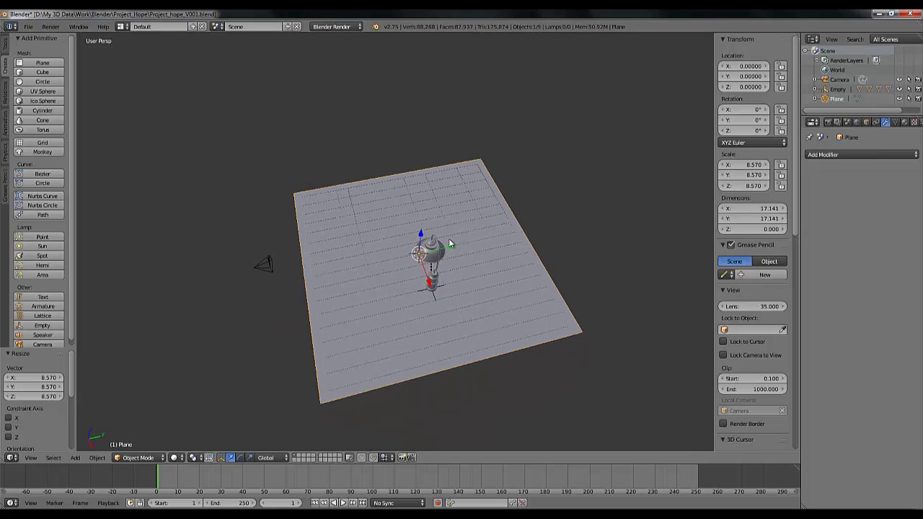
key("y")
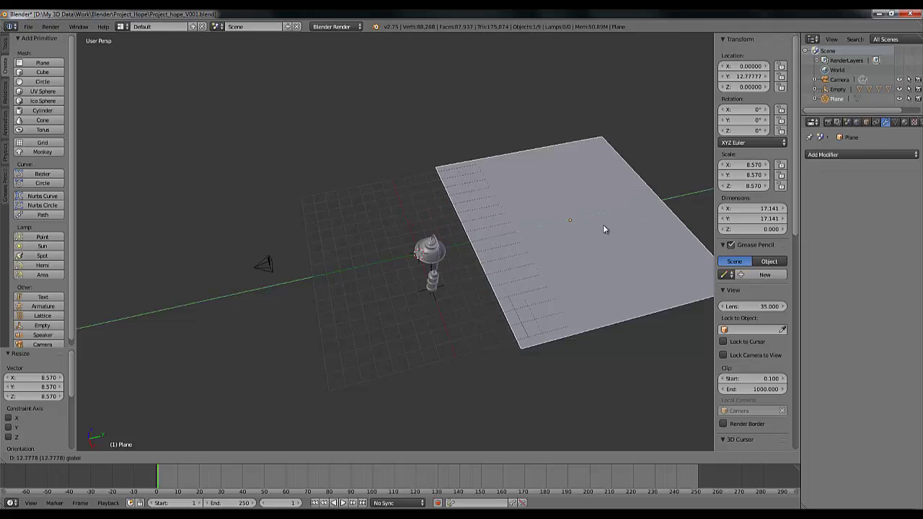
left_click(603, 224)
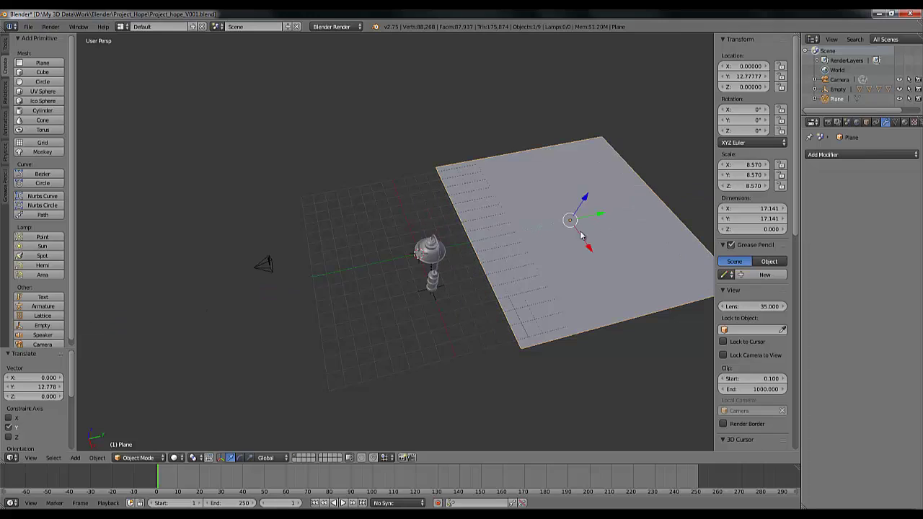
Rotate the plane upright and set its X rotation to exactly 90°.
left_click(240, 458)
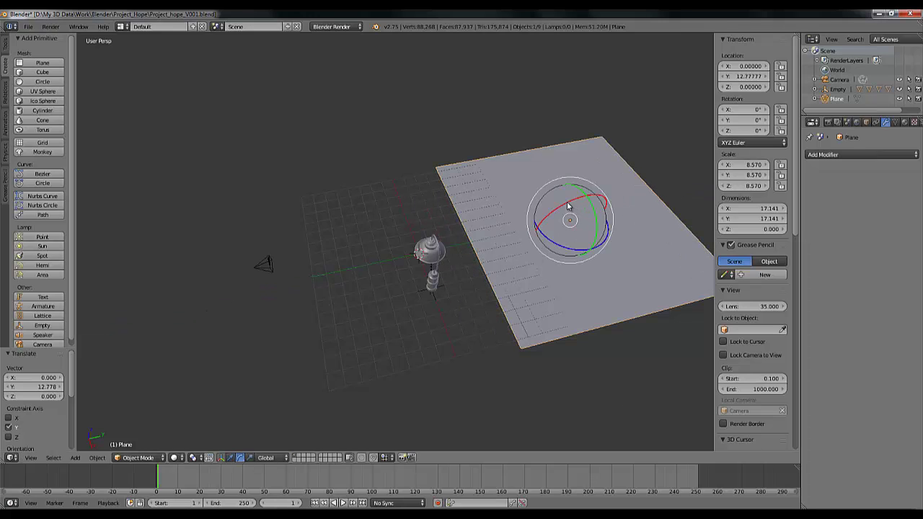
left_click_drag(571, 208, 630, 194)
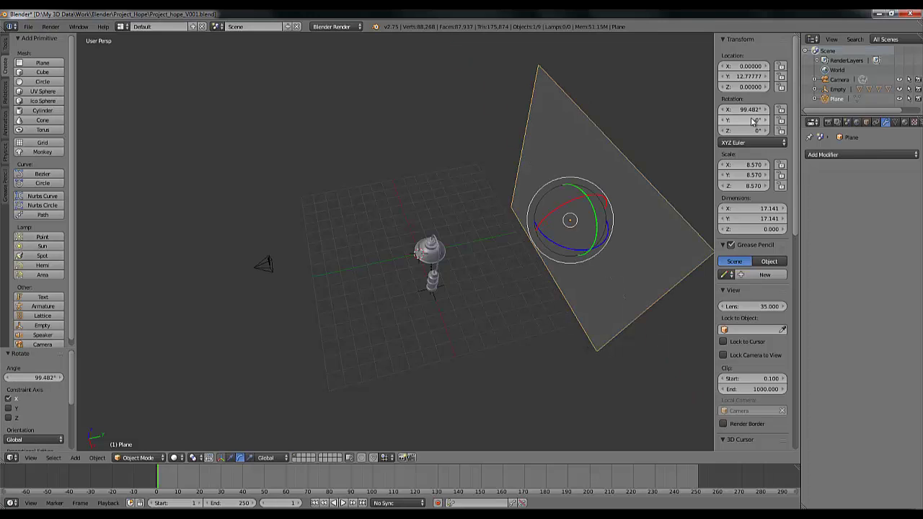
left_click(750, 109)
type("90")
key("Return")
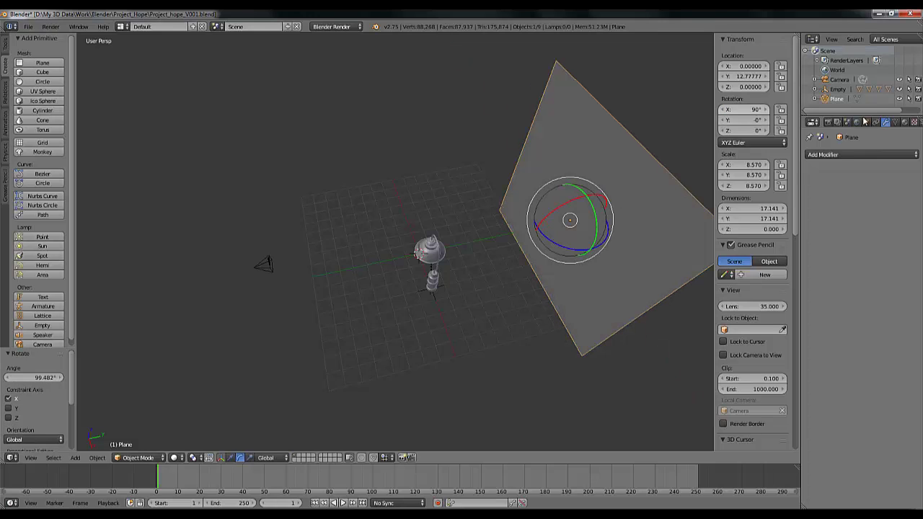
Raise the upright plane about 2.85 units along Z while looking through the camera.
left_click(231, 458)
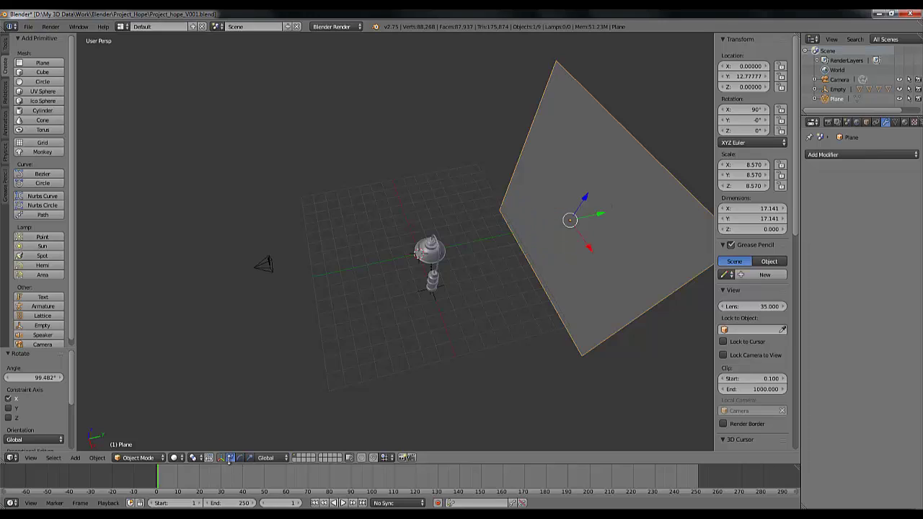
middle_click_drag(299, 306, 381, 275)
key("KP_0")
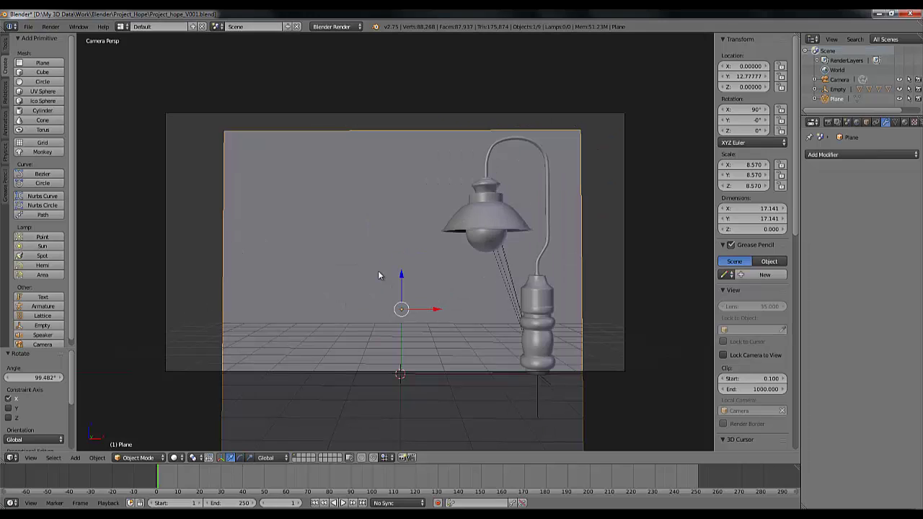
left_click_drag(401, 276, 388, 210)
Resize the plane to about 20.6 by 11.5 units and reposition it to just cover the camera frame.
left_click(248, 459)
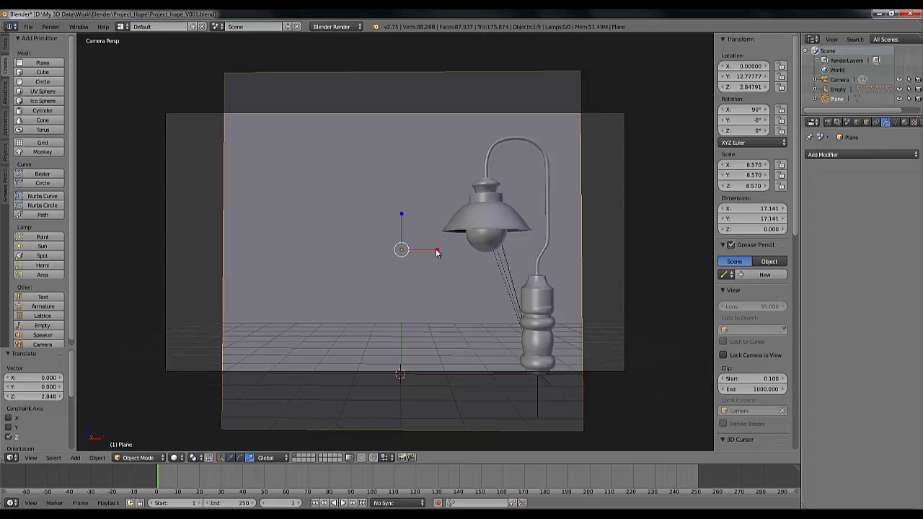
mouse_move(437, 251)
left_mouse_down()
mouse_move(504, 250)
mouse_move(448, 241)
left_mouse_up()
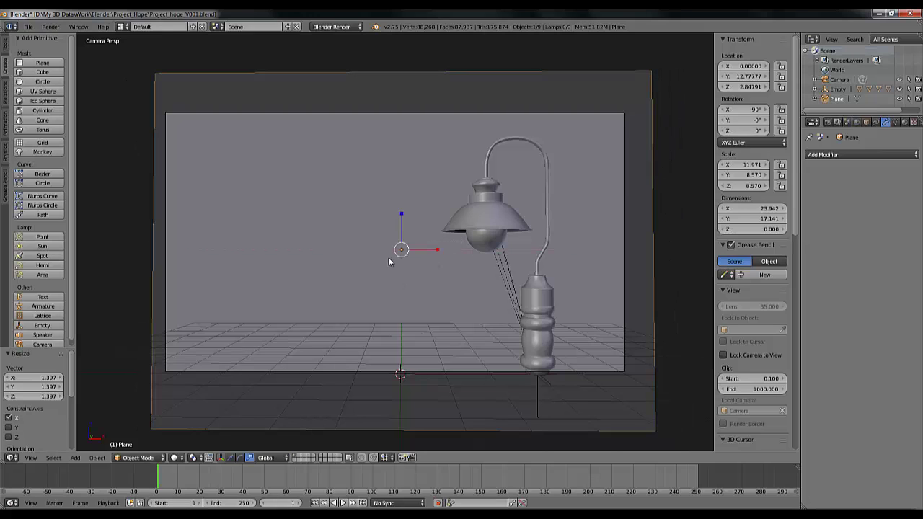
left_click_drag(401, 216, 401, 208)
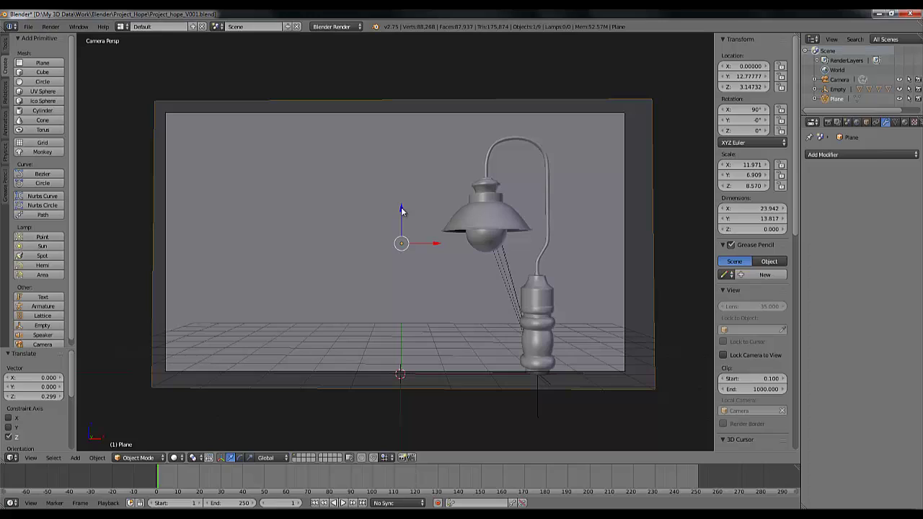
key("ctrl+z")
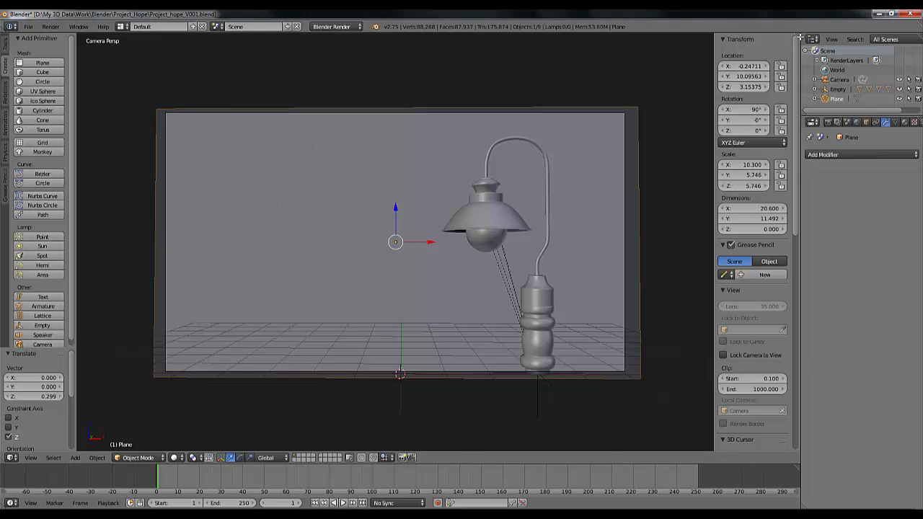
Split the 3D view side by side and turn the new area into a UV/Image Editor.
left_click_drag(799, 34, 477, 69)
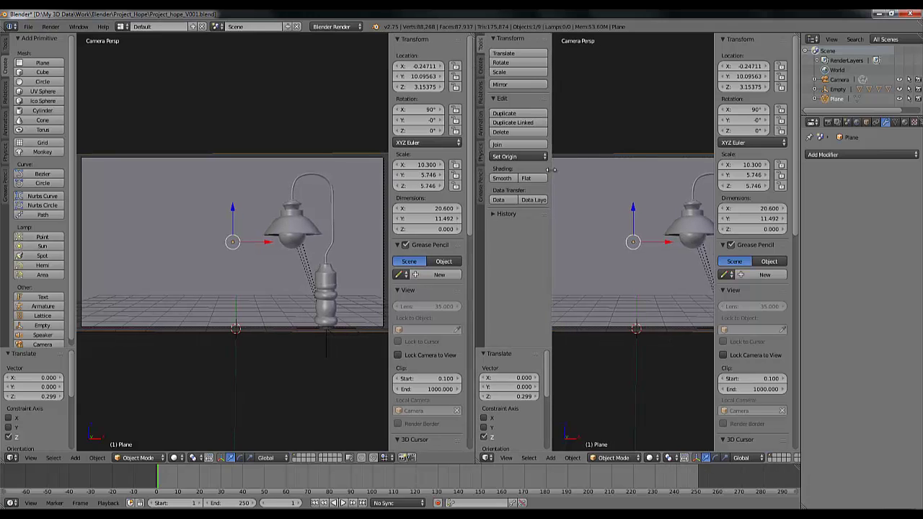
left_click_drag(551, 171, 422, 175)
left_click(487, 458)
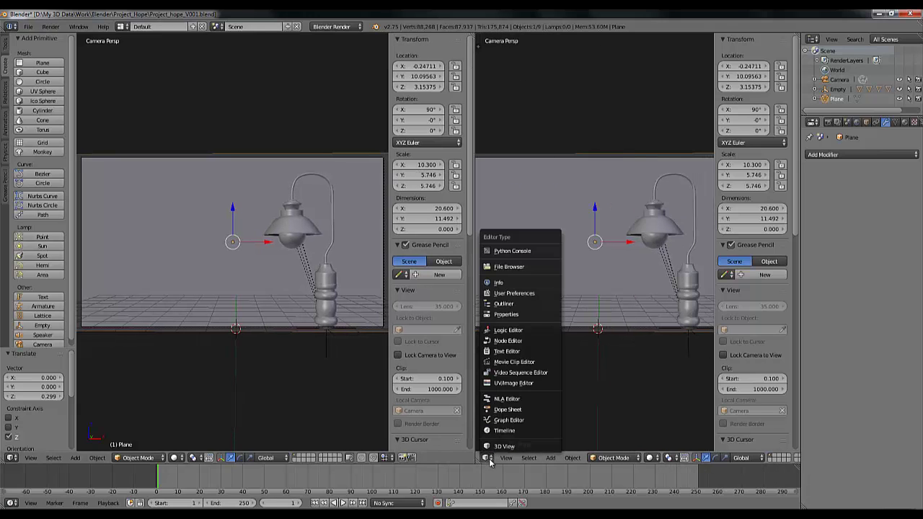
left_click(517, 383)
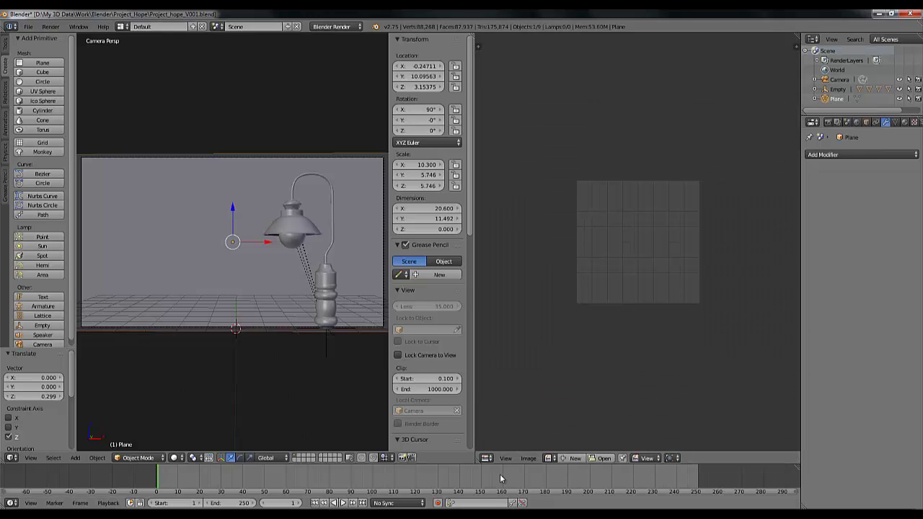
Open the lantern-light winter twilight JPG from the project's Source Images folder in the image editor.
left_click(528, 458)
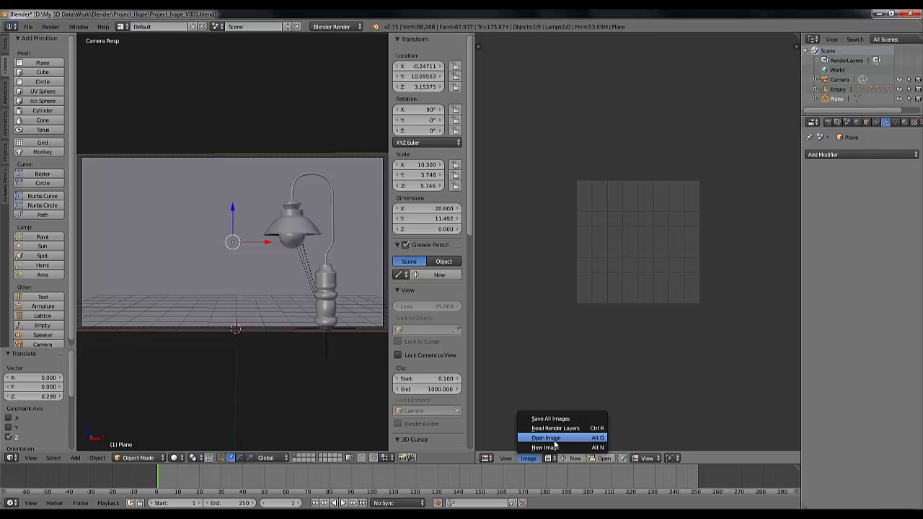
left_click(548, 438)
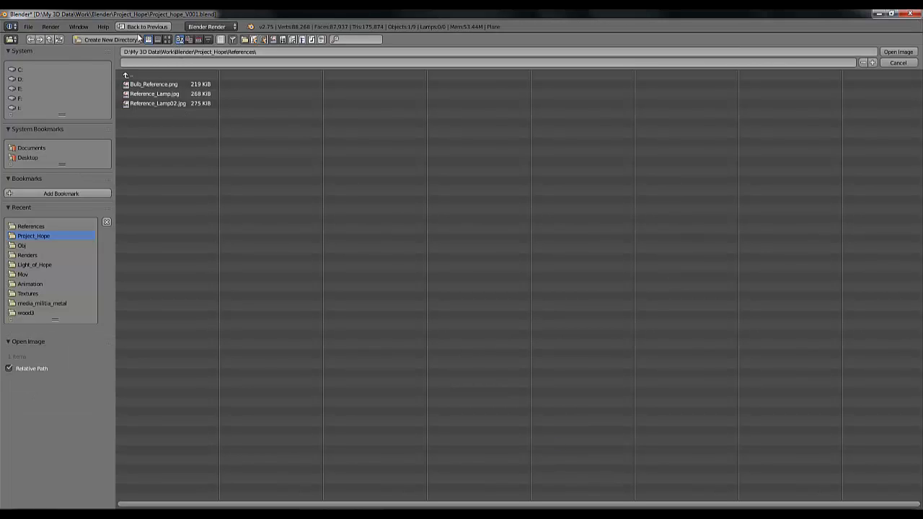
left_click(49, 40)
left_click(145, 94)
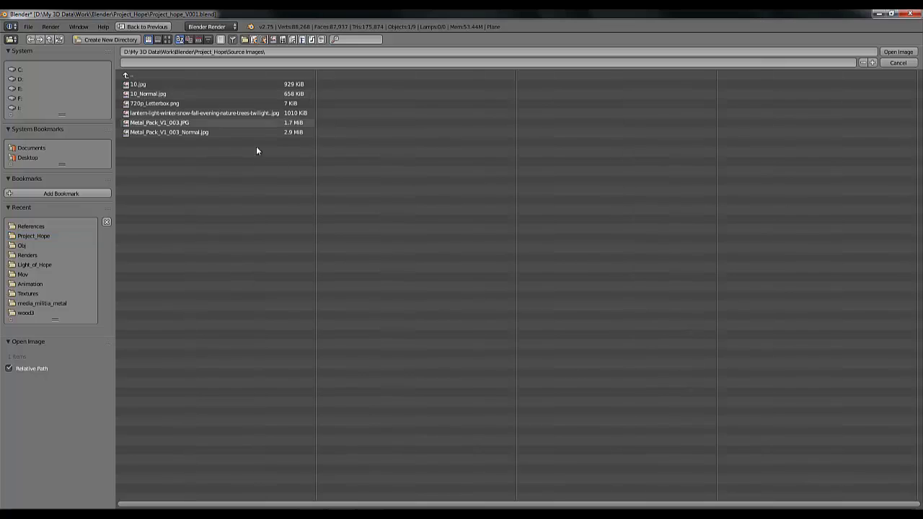
left_click(168, 40)
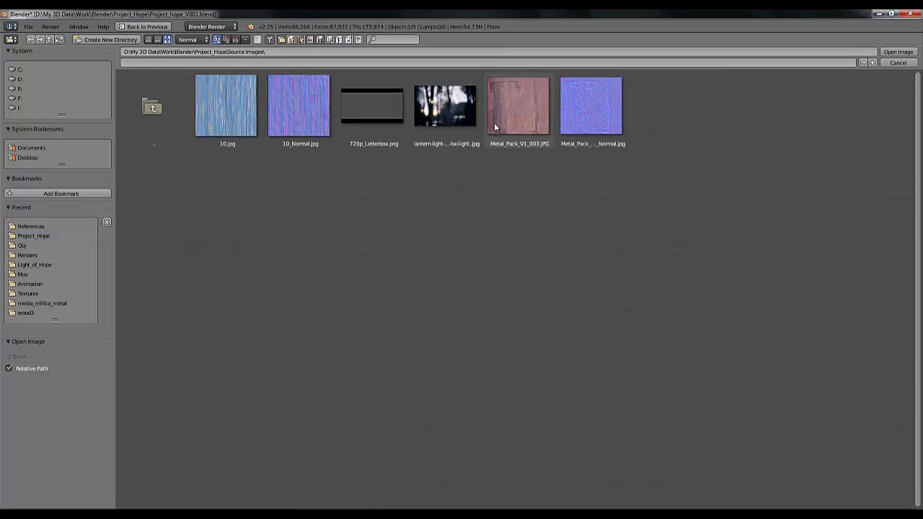
left_click(447, 112)
left_click(897, 52)
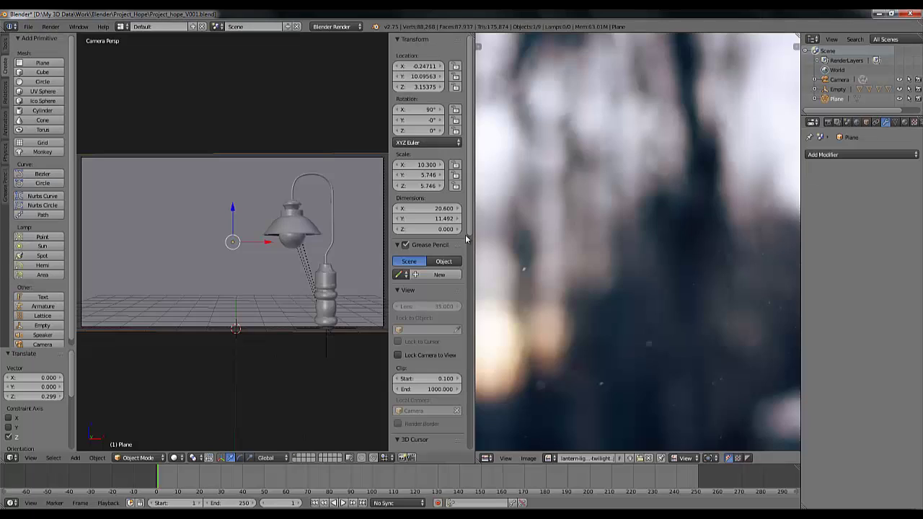
scroll(557, 284, "down", 3)
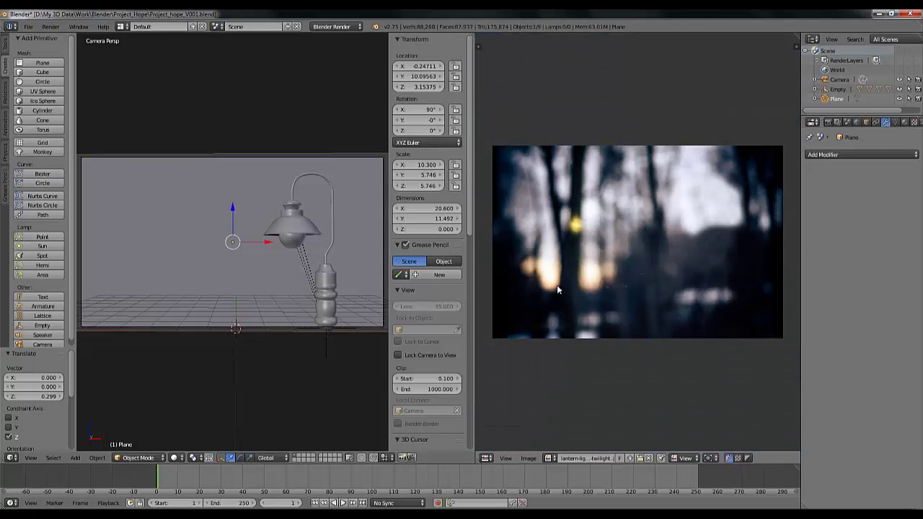
Enlarge the timeline area and turn it into a Node Editor.
left_click_drag(460, 462, 377, 339)
middle_click_drag(287, 262, 282, 244)
scroll(283, 242, "down", 2)
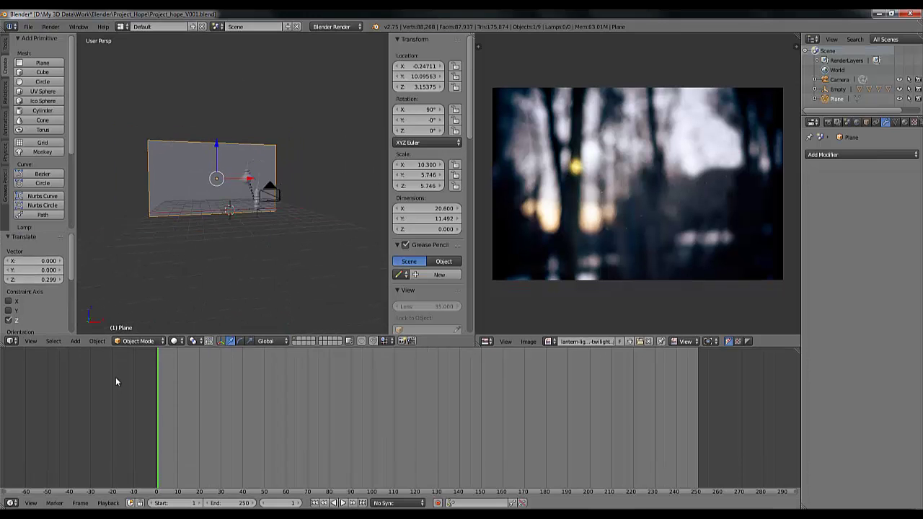
left_click(11, 502)
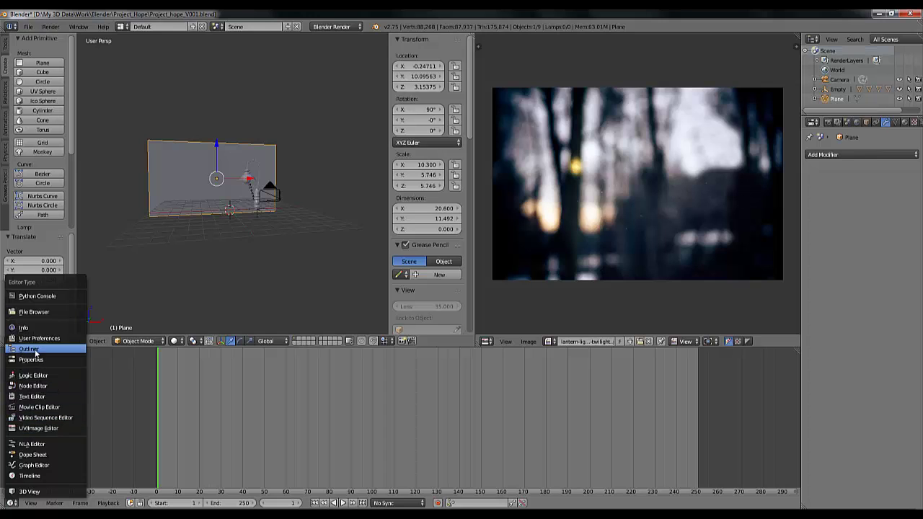
left_click(40, 389)
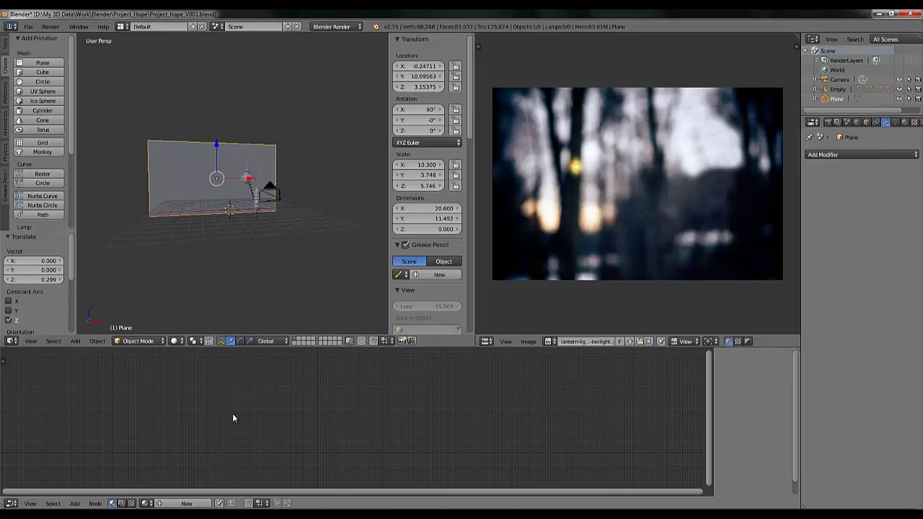
Add a new material to the background plane and switch the render engine to Cycles Render.
left_click(905, 122)
left_click(849, 186)
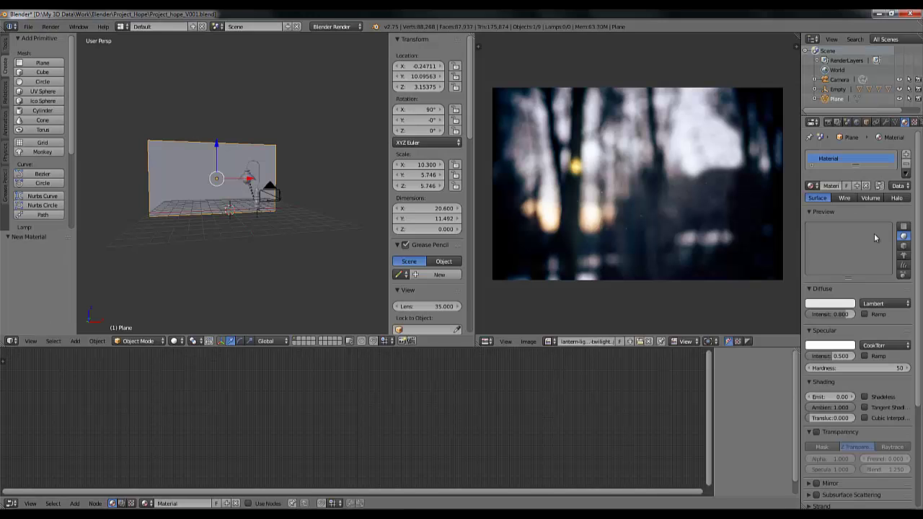
left_click(339, 26)
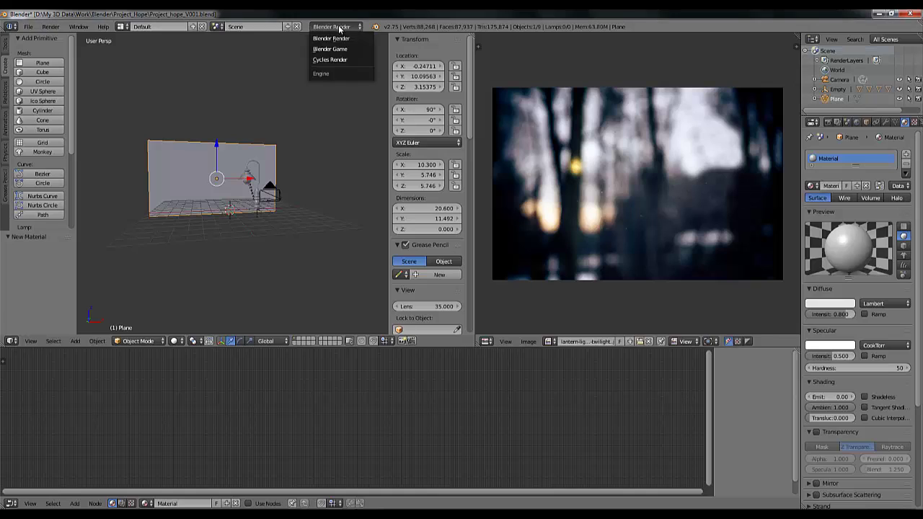
left_click(330, 61)
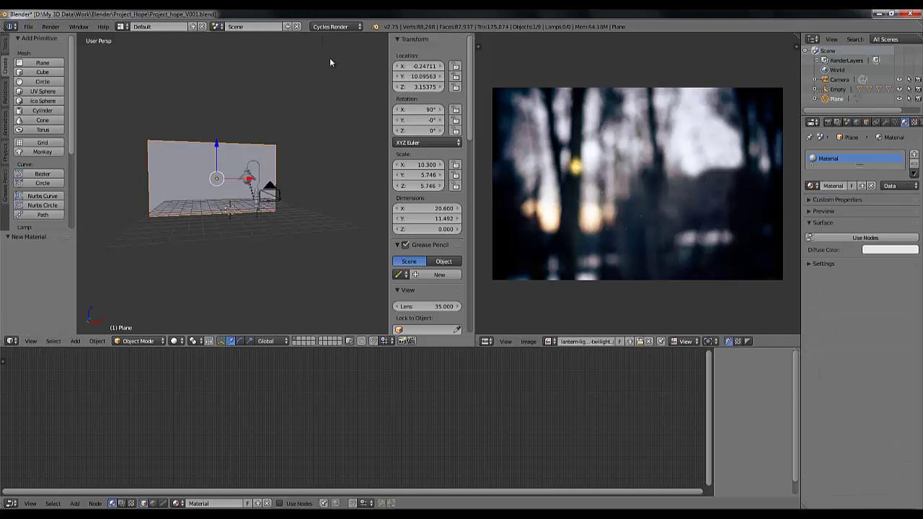
Enable nodes for the plane's material and rename it BG_Mat.
left_click(864, 238)
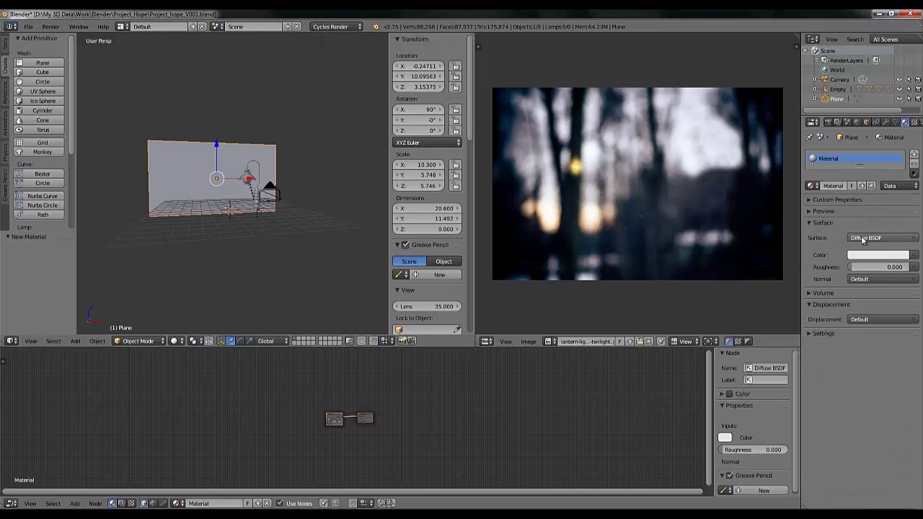
scroll(354, 420, "up", 4)
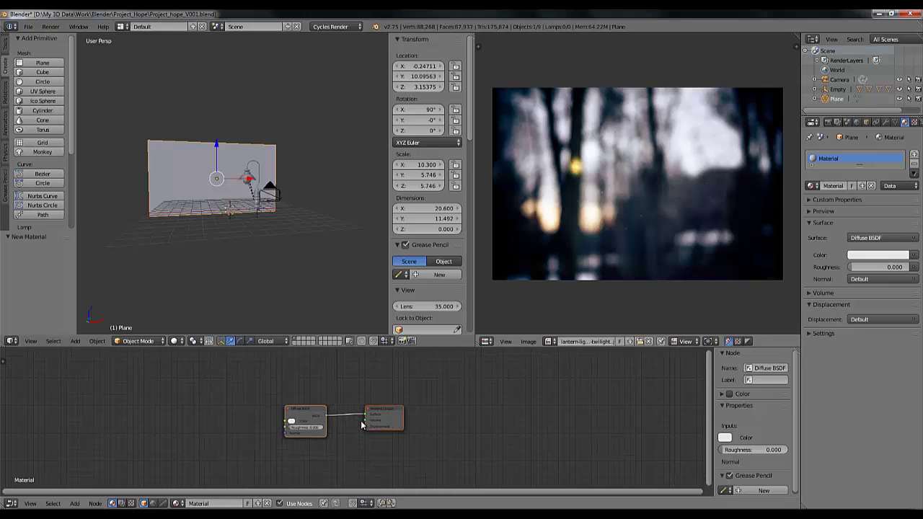
scroll(360, 421, "up", 3)
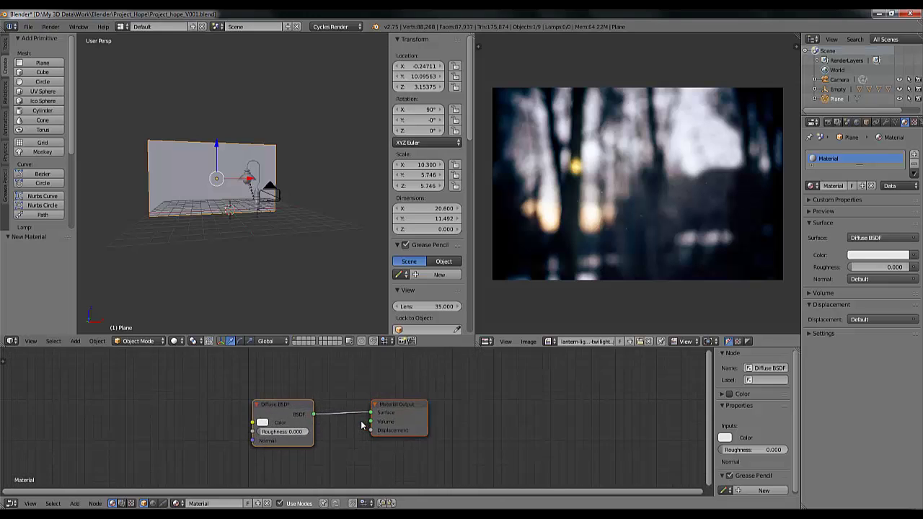
double_click(836, 158)
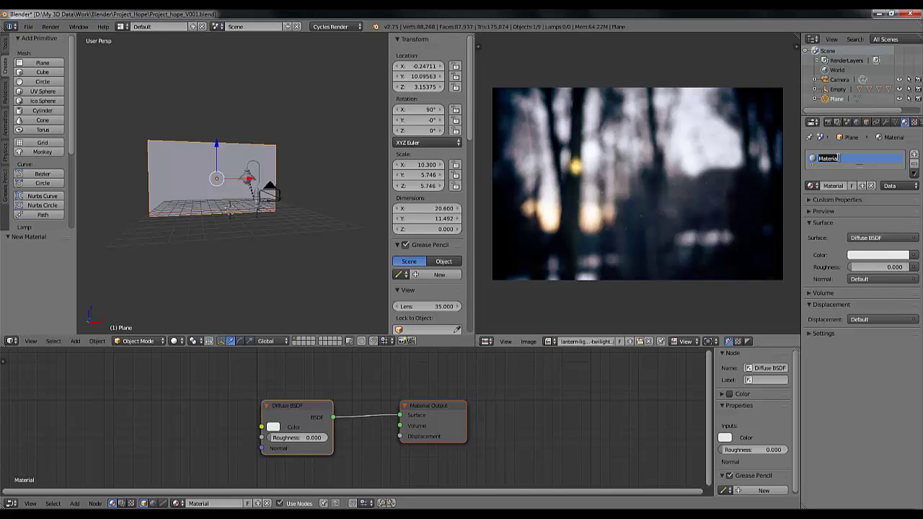
type("BG_Mat")
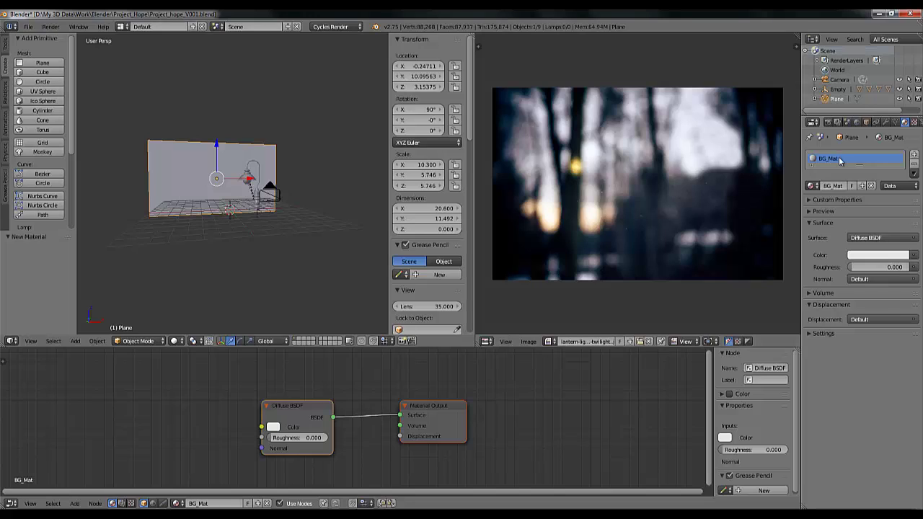
Unwrap the whole background plane in Edit Mode so its UVs cover the twilight photo, and return to Object Mode.
key("Return")
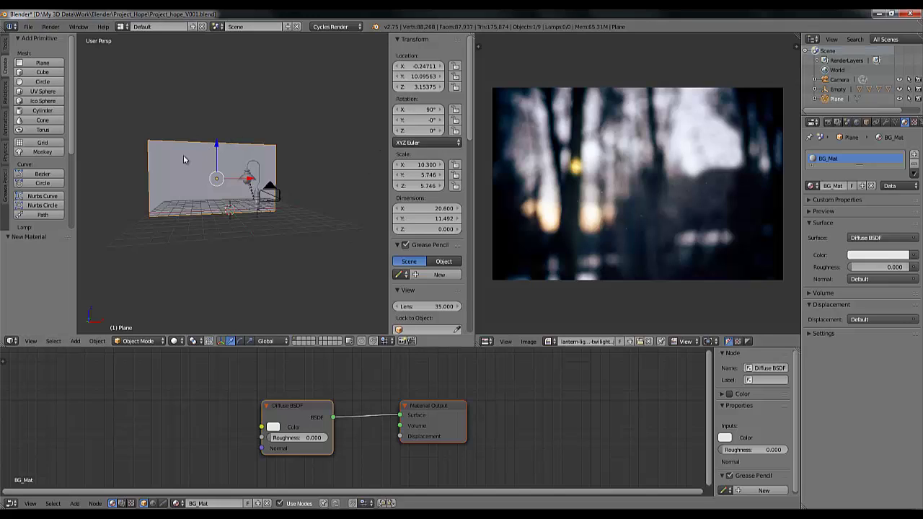
key("Tab")
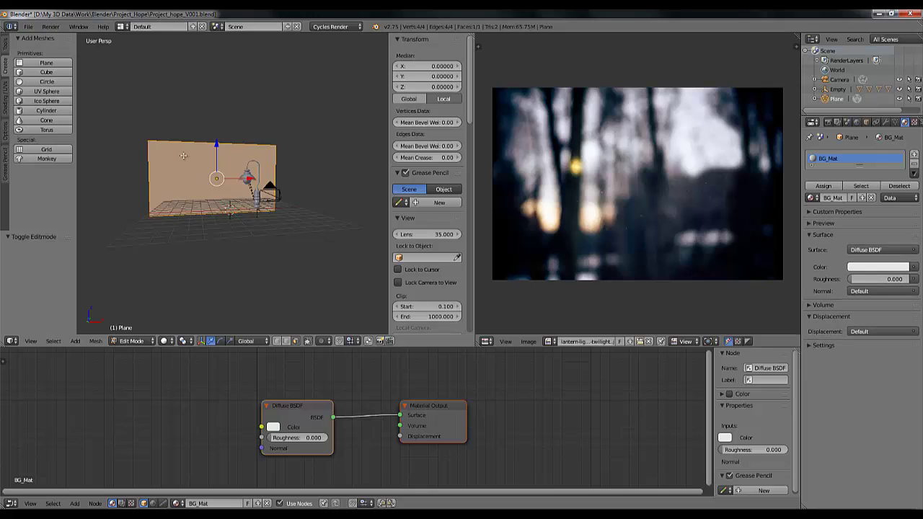
key("a")
key("a")
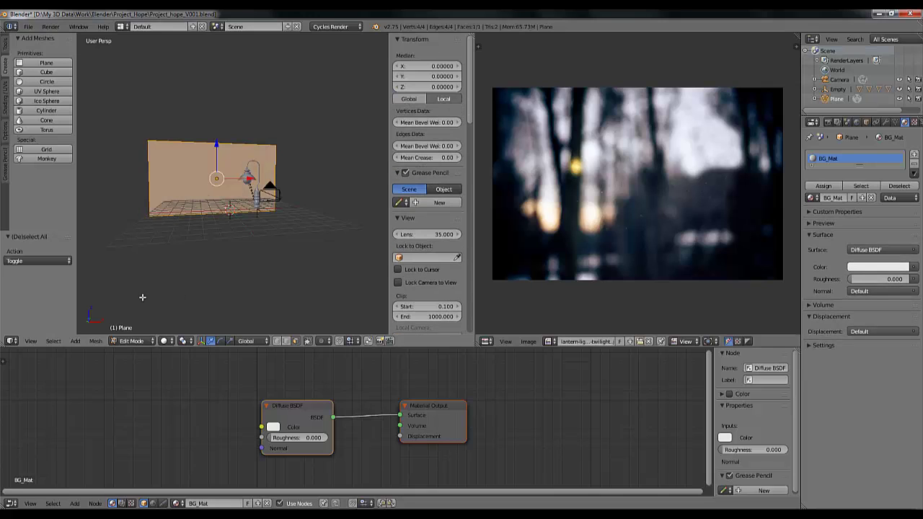
left_click(95, 341)
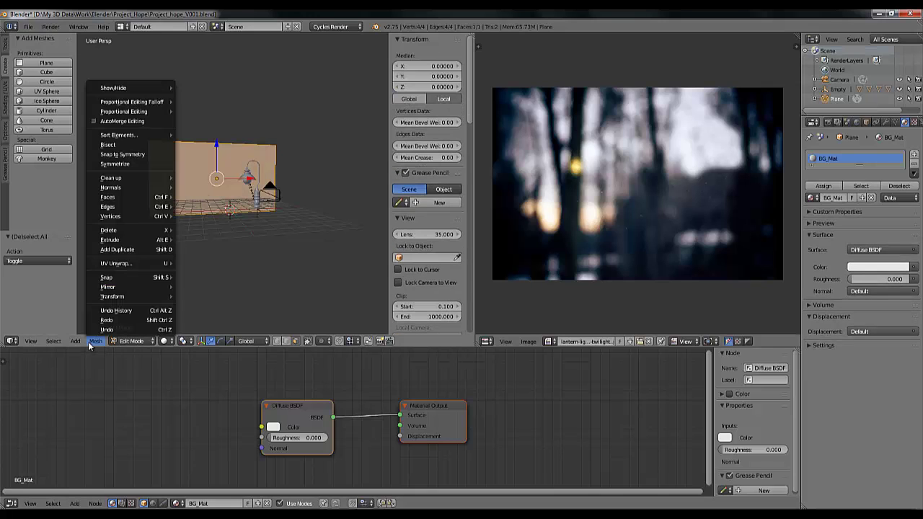
mouse_move(132, 263)
left_click(201, 263)
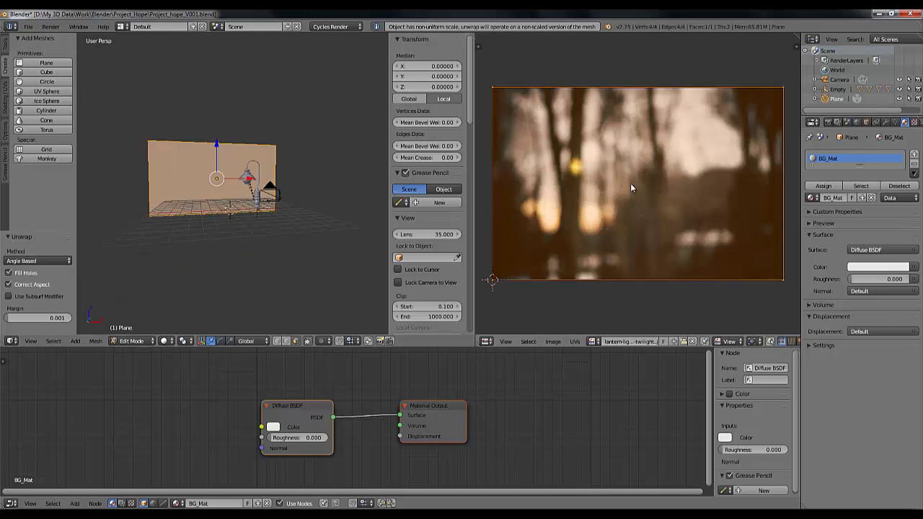
scroll(630, 183, "down", 2)
scroll(630, 183, "up", 3)
scroll(629, 183, "down", 2)
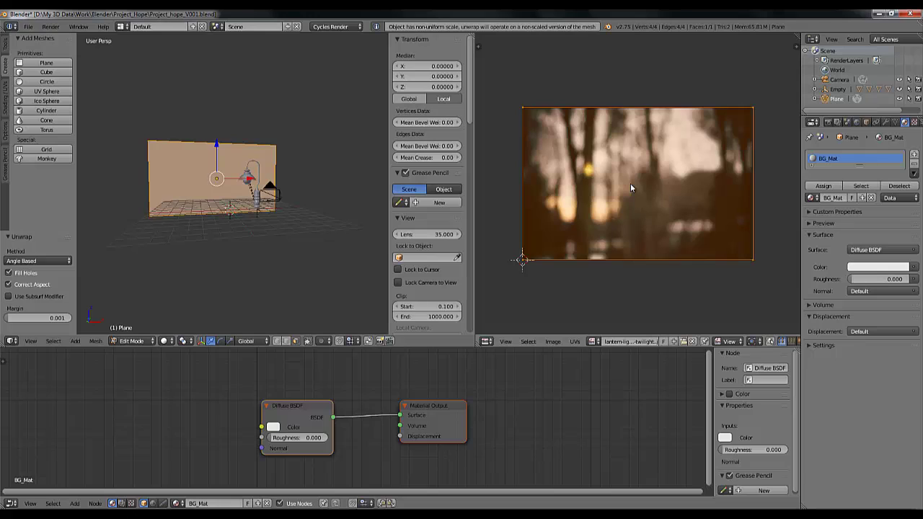
key("Tab")
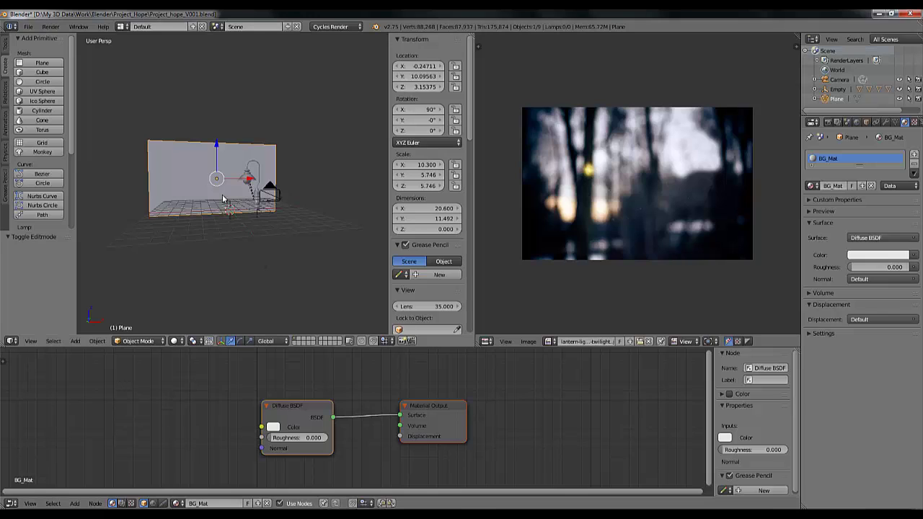
Add an Image Texture node to BG_Mat, place it to the left of the Diffuse BSDF node, and start opening an image for it.
scroll(220, 197, "up", 2)
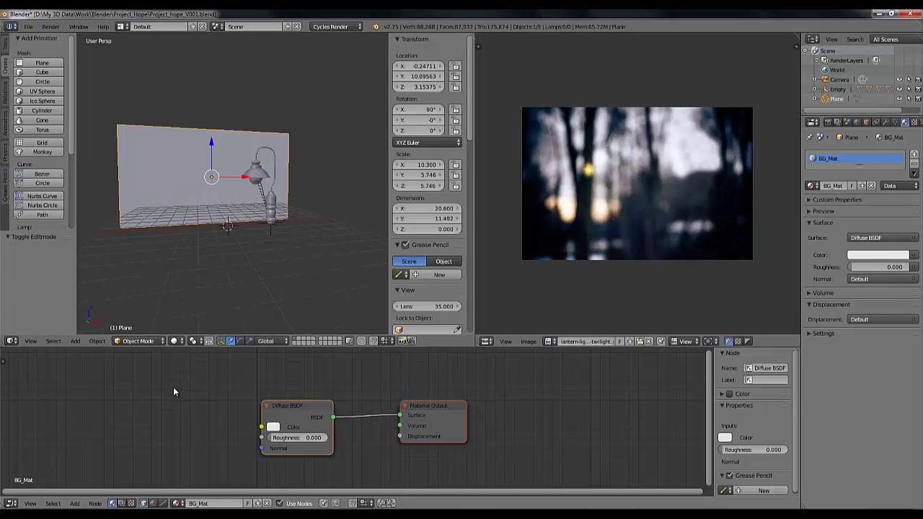
key("shift+a")
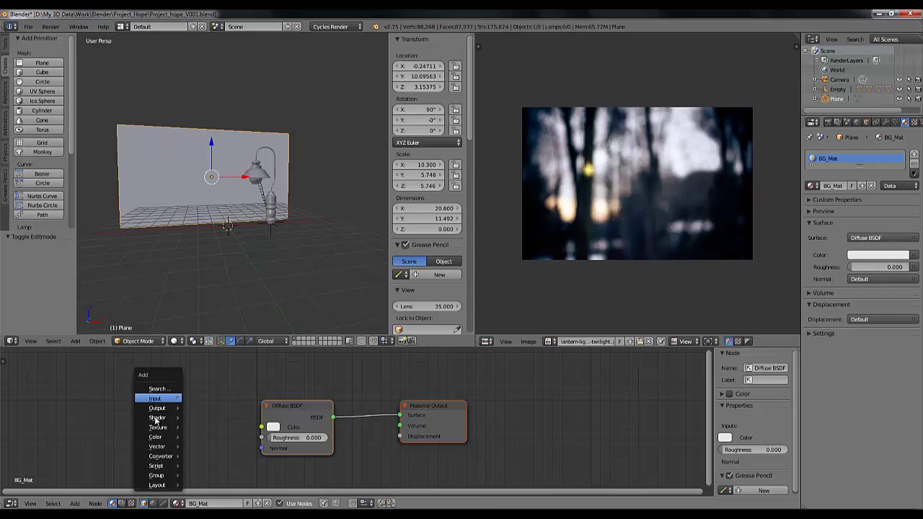
mouse_move(164, 408)
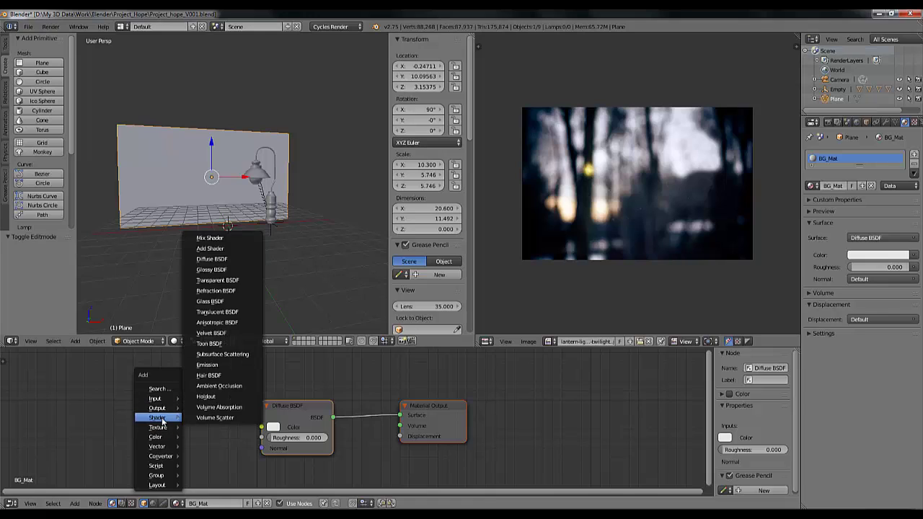
mouse_move(162, 431)
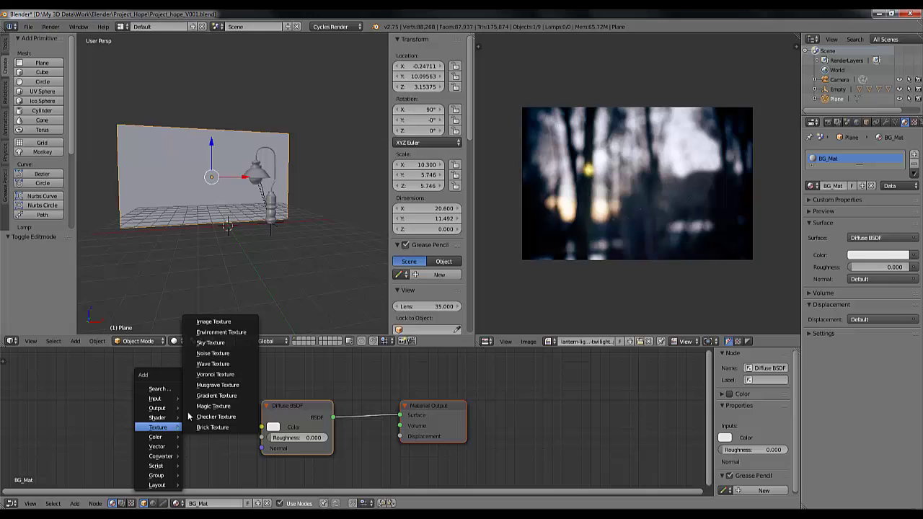
left_click(214, 321)
left_click(139, 393)
left_click(168, 426)
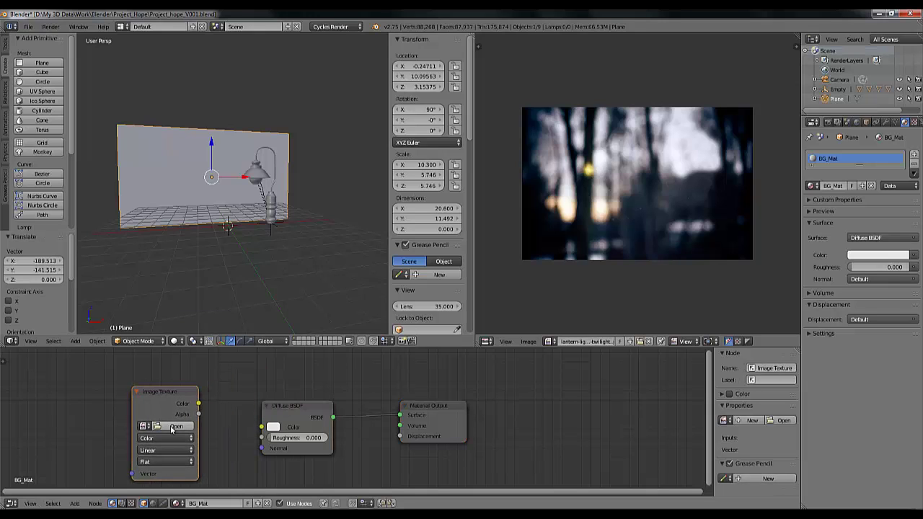
Load the lantern-light twilight JPG into the BG_Mat Image Texture node and connect its Color output to the Diffuse BSDF Color input.
left_click(142, 94)
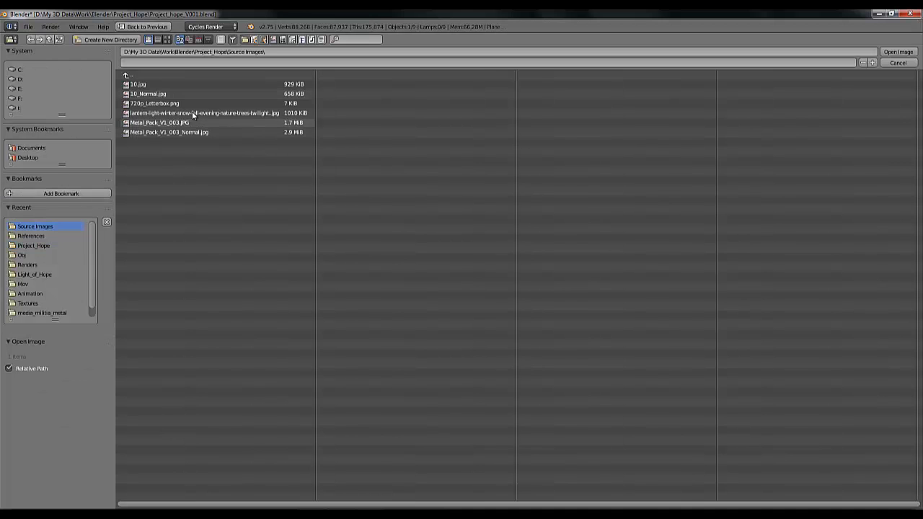
left_click(167, 39)
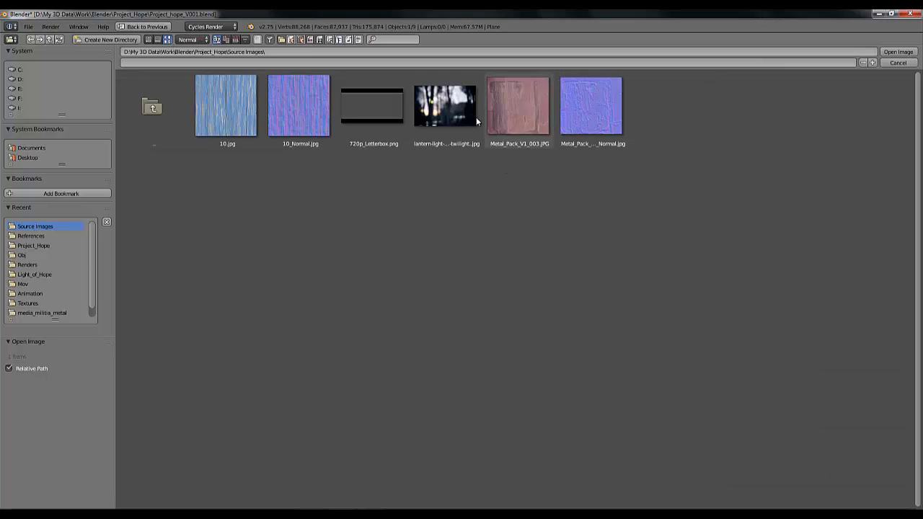
left_click(445, 106)
left_click(897, 52)
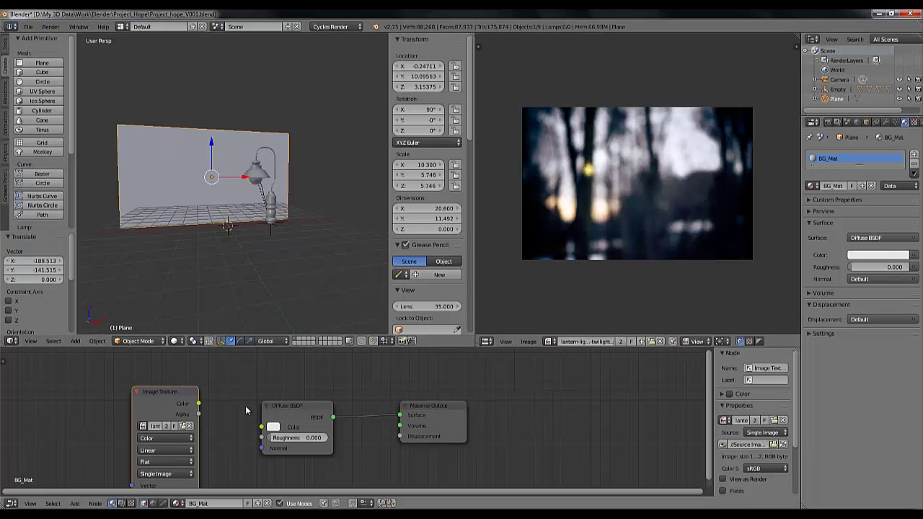
left_click_drag(199, 403, 263, 431)
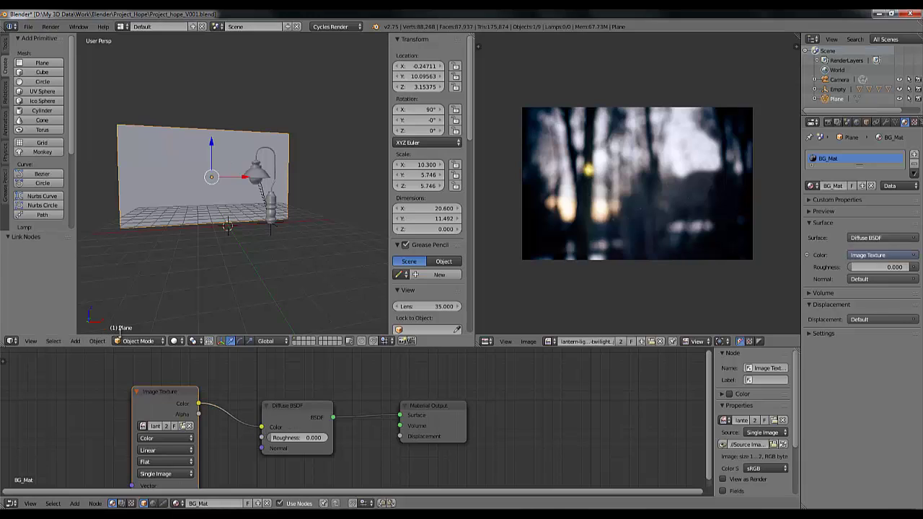
Set the 3D viewport shading to Texture and check the textured background plane through the camera.
left_click(174, 341)
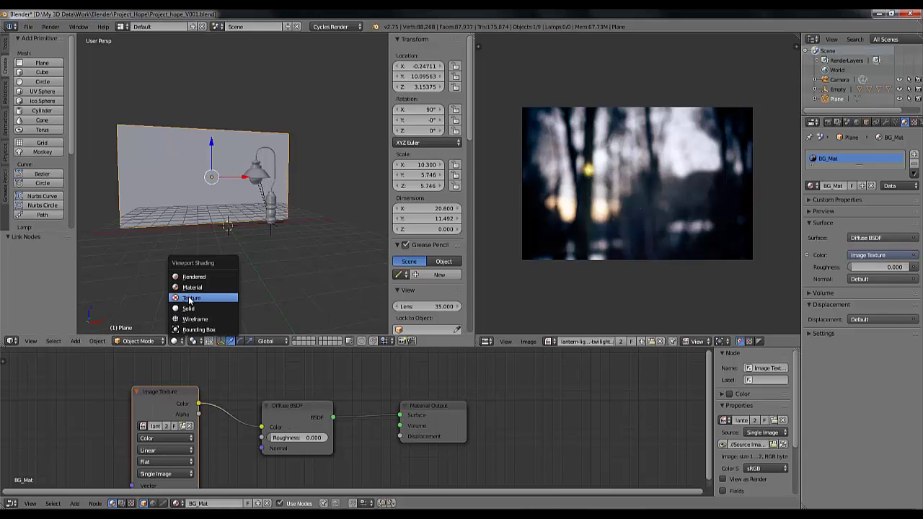
left_click(190, 299)
middle_click_drag(220, 208, 196, 175)
scroll(196, 175, "down", 1)
scroll(196, 176, "up", 4)
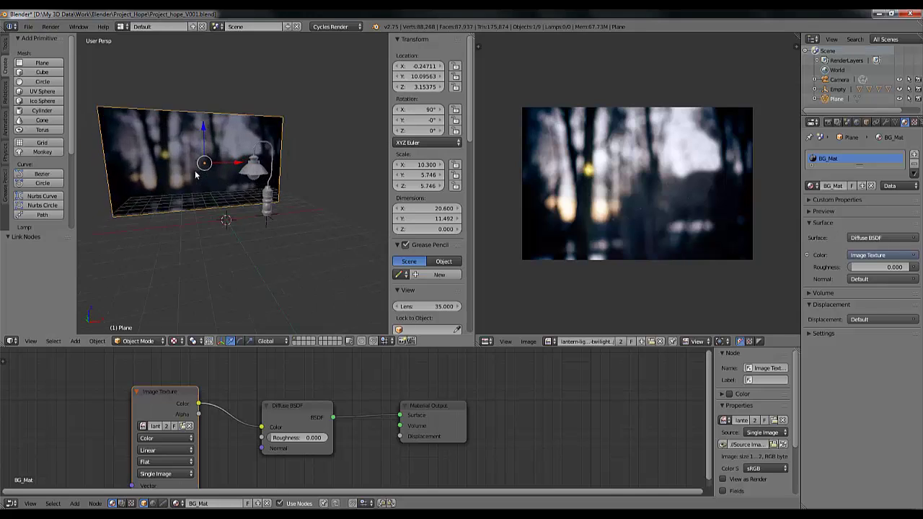
scroll(196, 175, "down", 4)
scroll(196, 175, "up", 3)
key("KP_0")
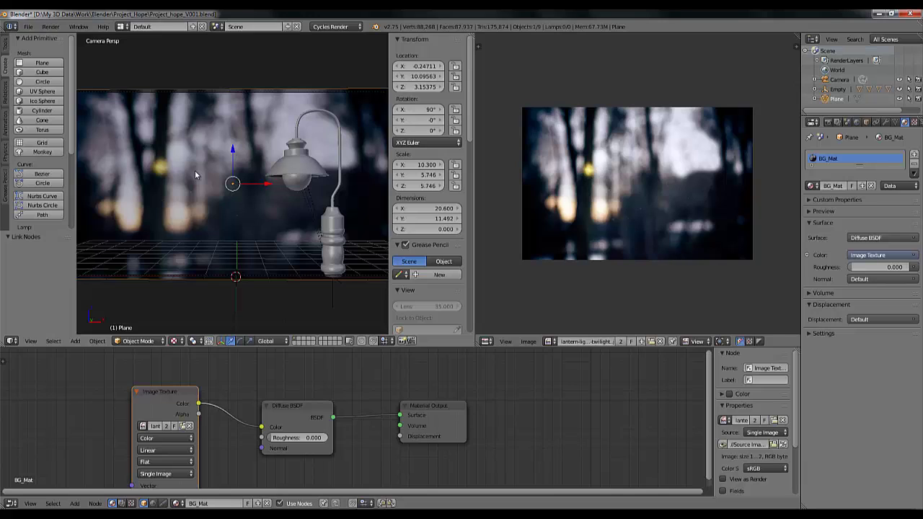
key("KP_0")
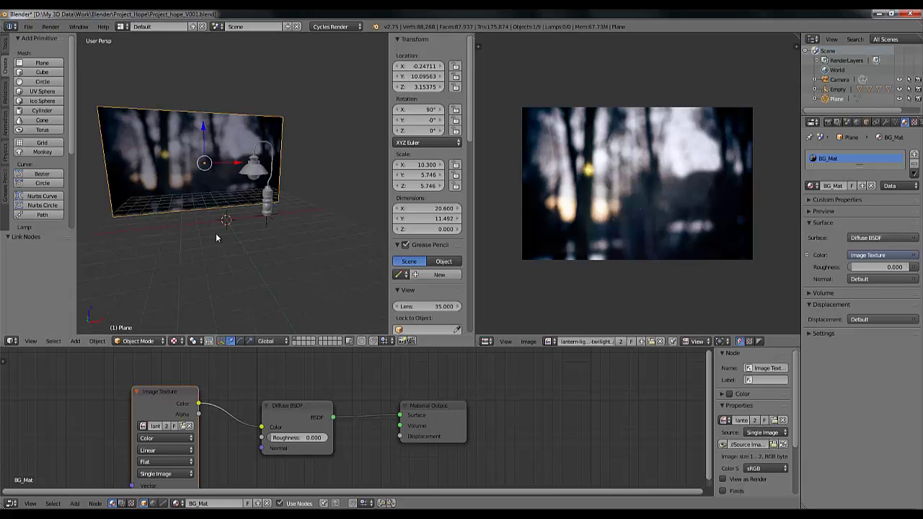
Select the lamp's curved pole object and assign it a new material.
scroll(268, 240, "up", 4)
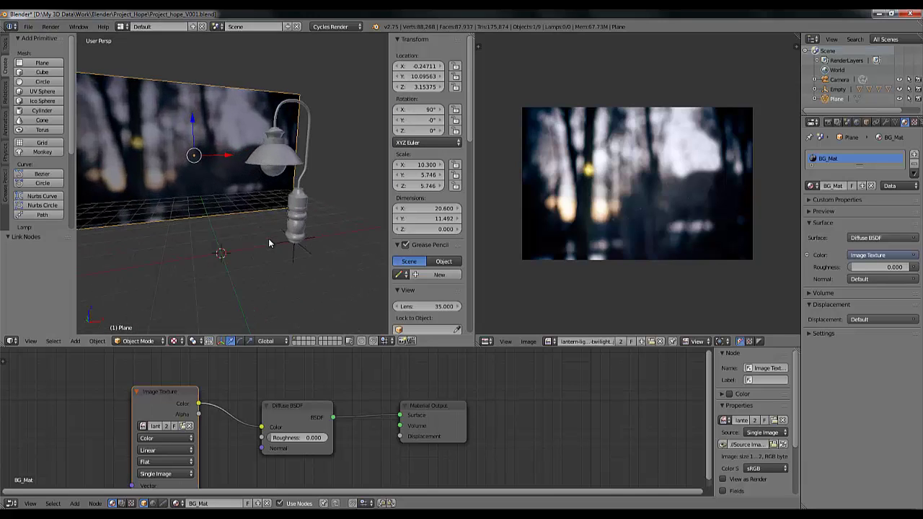
right_click(313, 206)
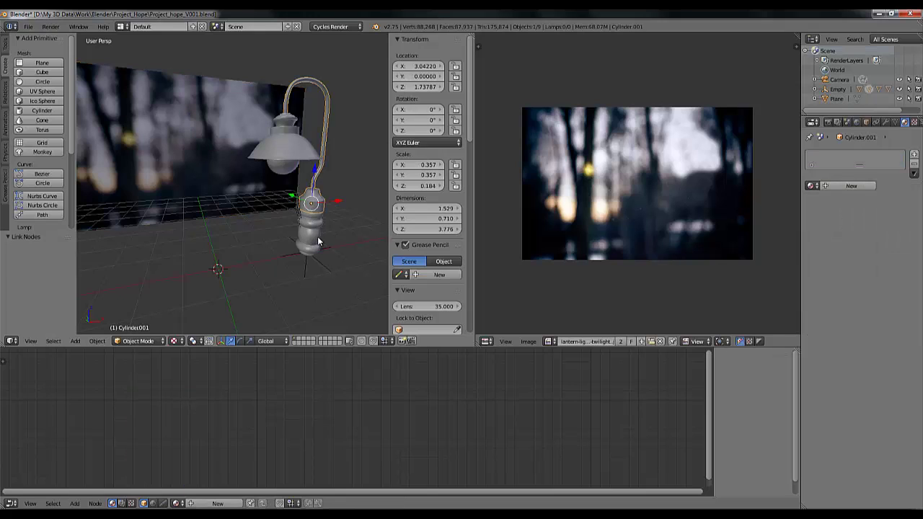
left_click(842, 187)
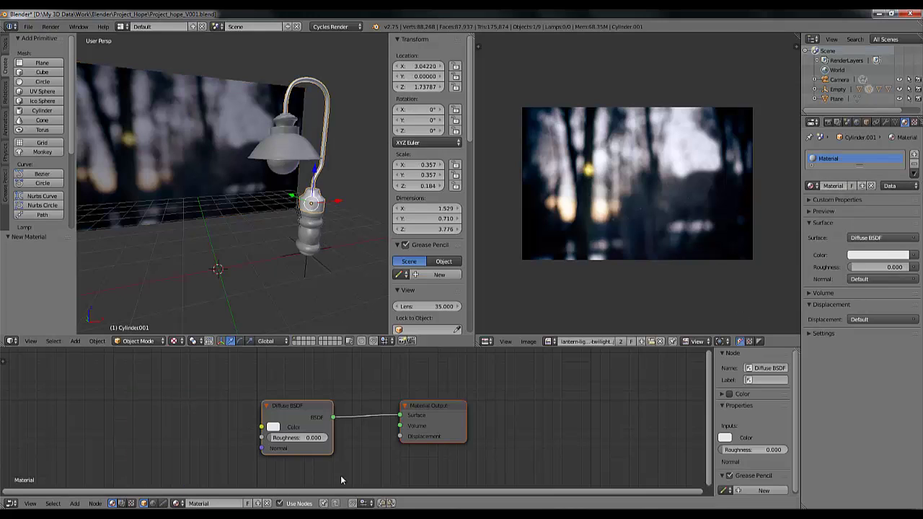
scroll(365, 448, "up", 2)
scroll(364, 449, "down", 4)
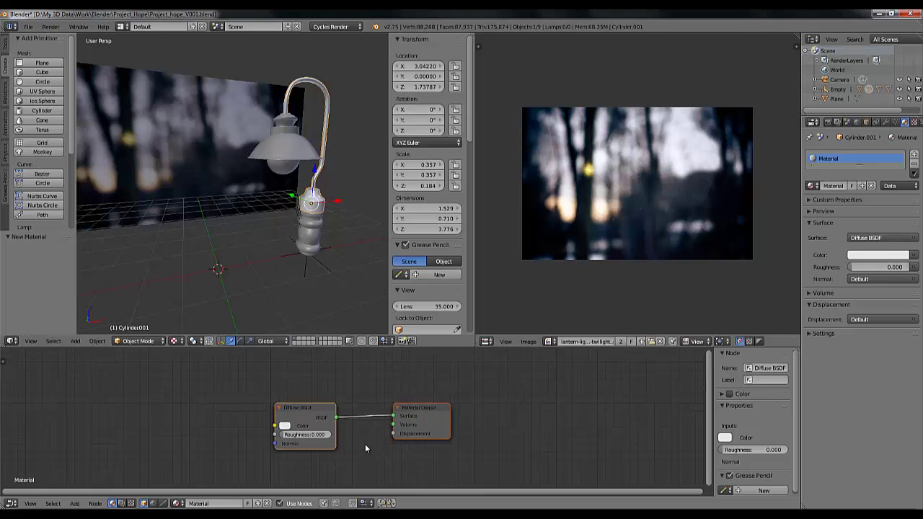
scroll(364, 443, "up", 2)
Open Metal_Pack_V1_003.JPG from the Source Images folder in the image editor.
left_click(528, 341)
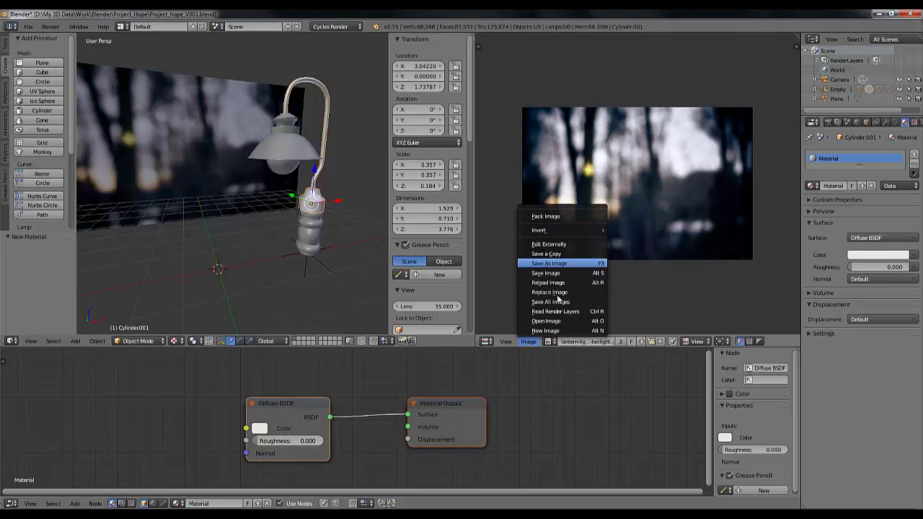
left_click(545, 321)
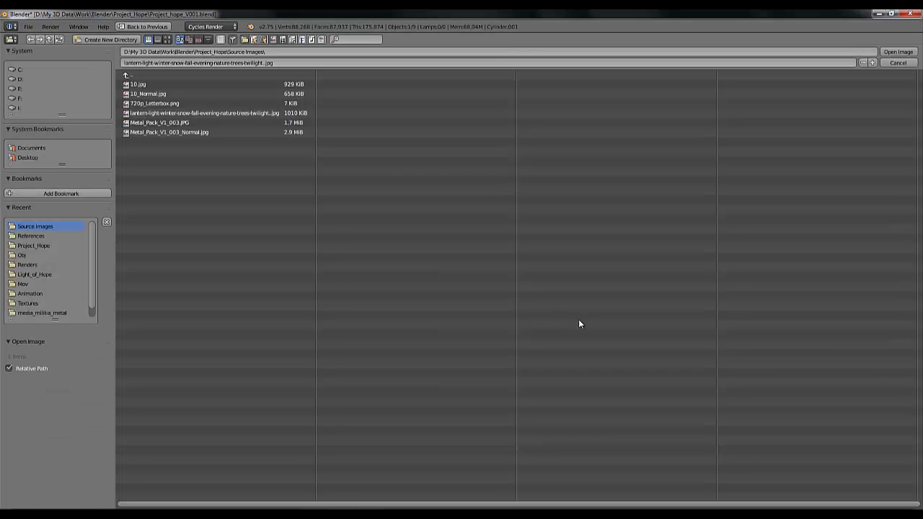
left_click(167, 39)
left_click(519, 90)
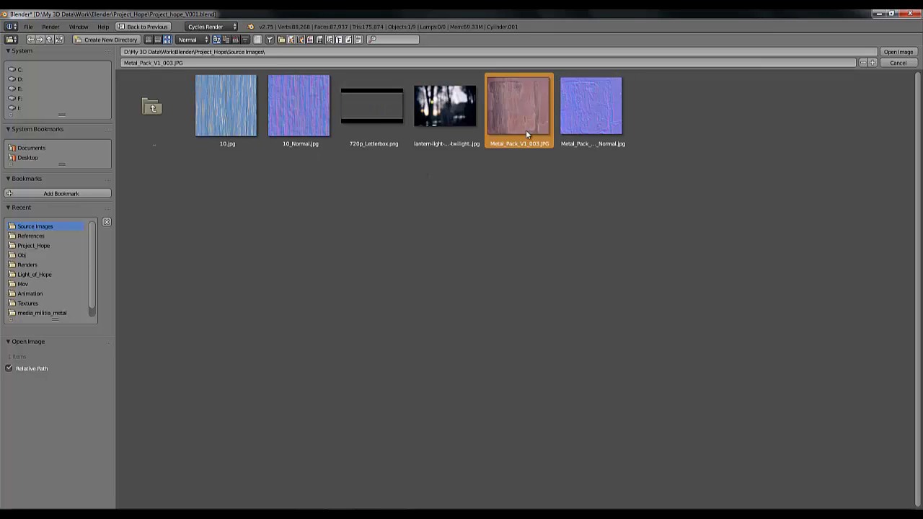
left_click(892, 55)
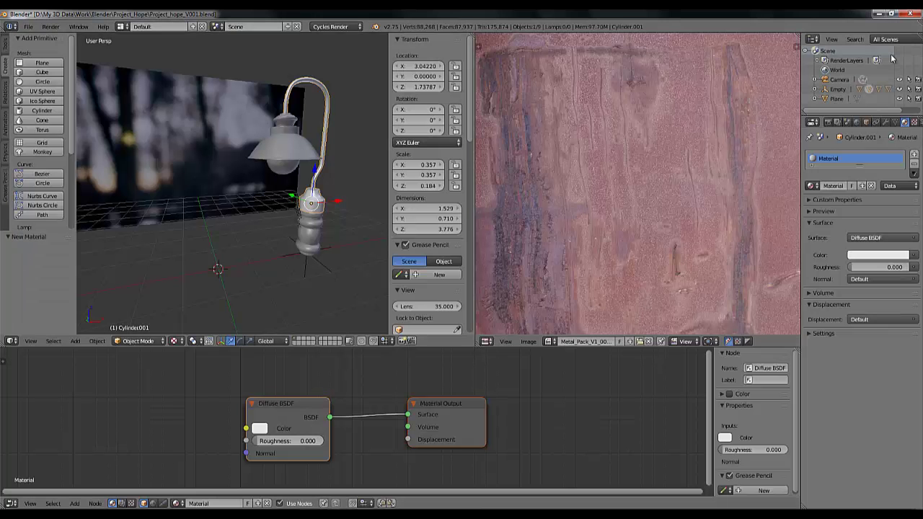
scroll(619, 211, "down", 3)
scroll(619, 211, "up", 3)
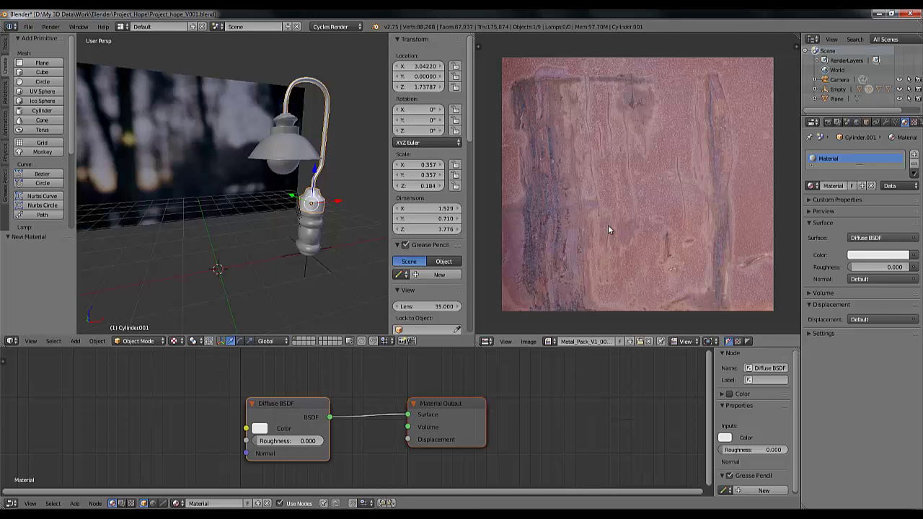
Add an Image Texture node to the pole's material and place it before the Diffuse BSDF node.
scroll(316, 226, "down", 2)
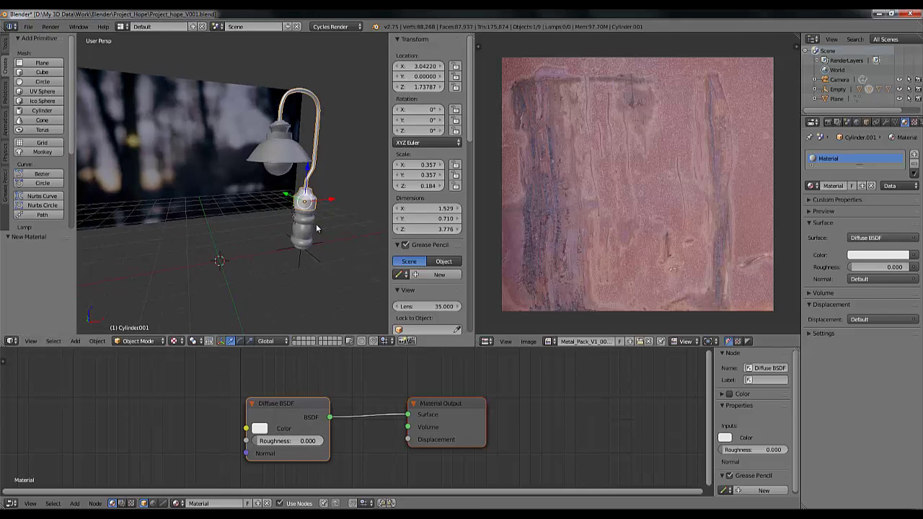
scroll(316, 226, "up", 2)
left_click_drag(333, 281, 296, 280, "shift")
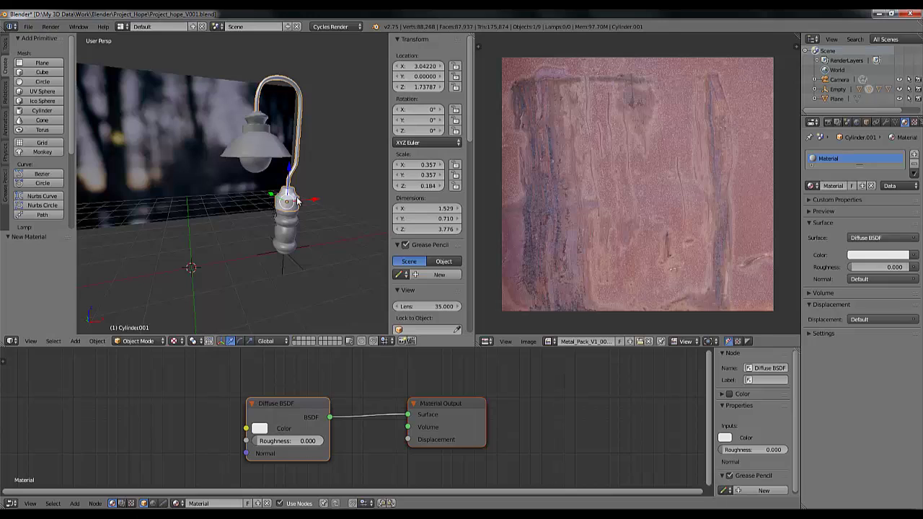
scroll(297, 199, "down", 1)
scroll(297, 200, "up", 3)
scroll(297, 202, "down", 1)
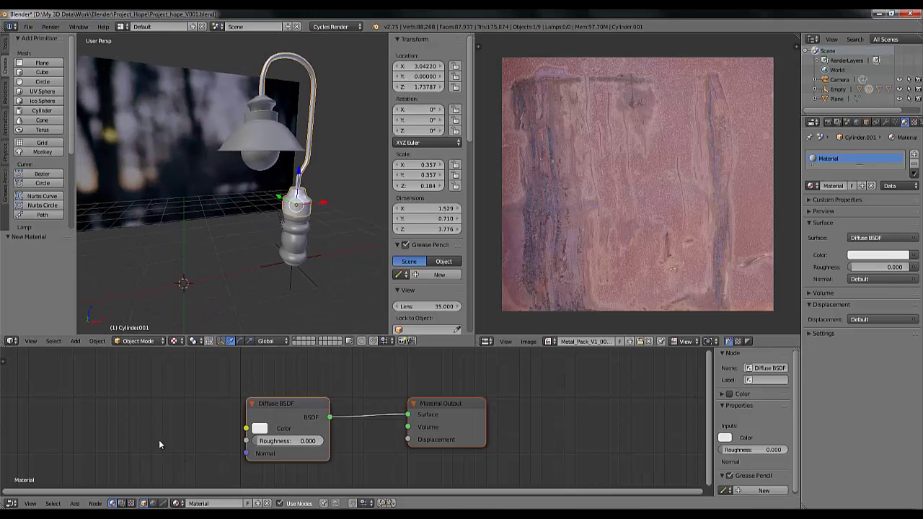
key("shift+a")
mouse_move(158, 438)
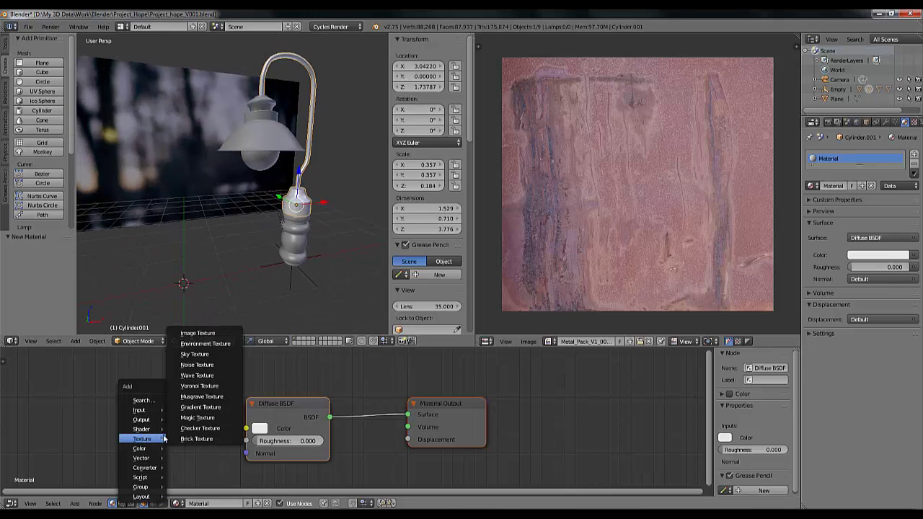
left_click(204, 333)
left_click(143, 402)
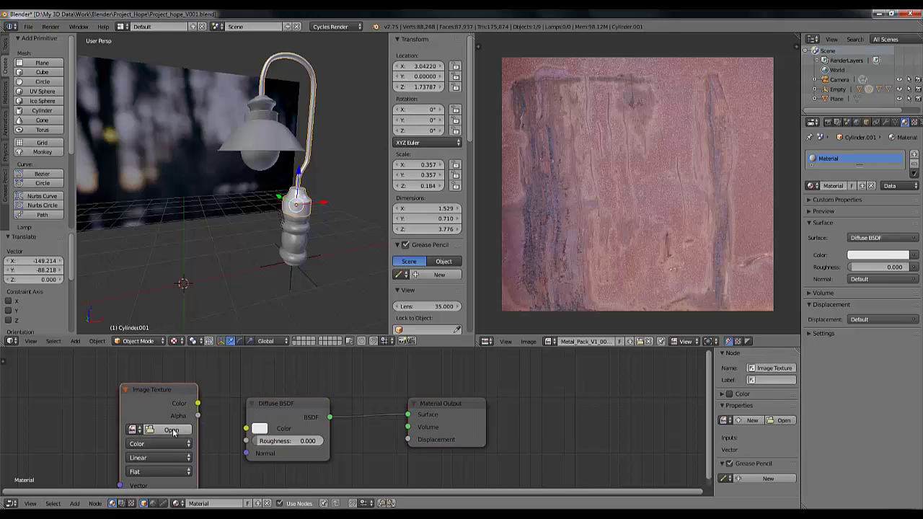
Load Metal_Pack_V1_003.JPG into the Image Texture node and connect its Color output to the Diffuse BSDF Color input.
left_click(138, 443)
left_click(173, 94)
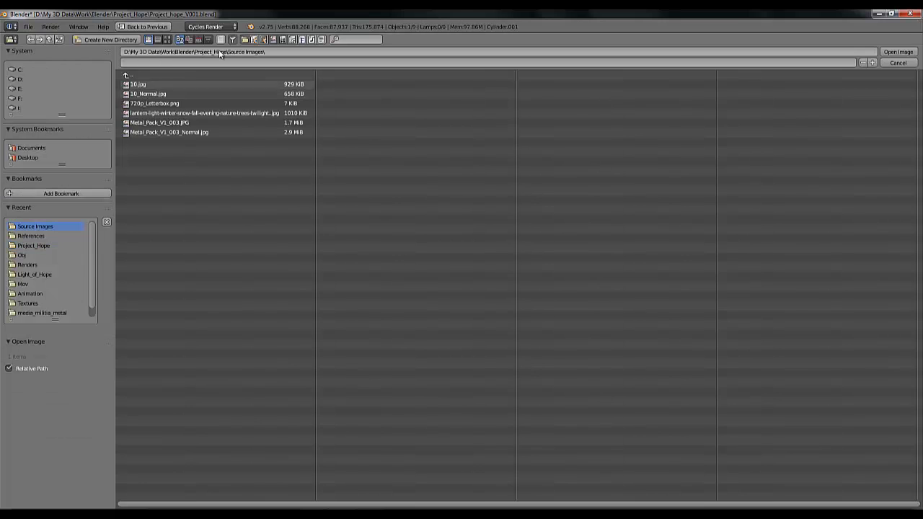
left_click(167, 39)
left_click(506, 108)
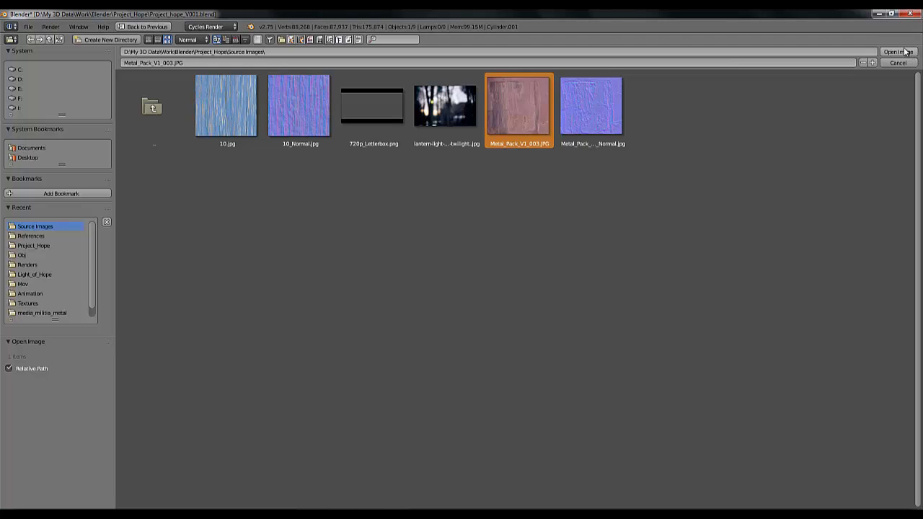
key("Return")
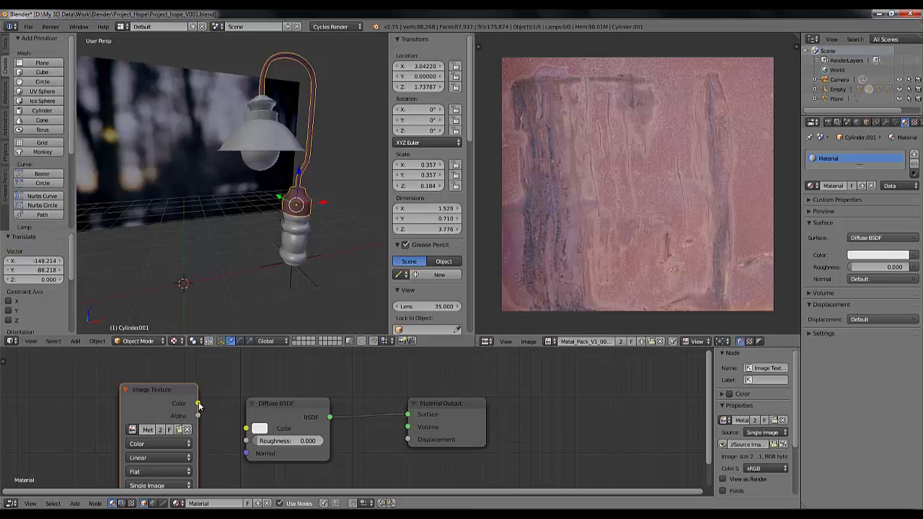
left_click_drag(200, 405, 246, 428)
Enter Edit Mode on the lamp pole and select its entire mesh.
middle_click_drag(368, 238, 206, 266)
scroll(260, 243, "up", 2)
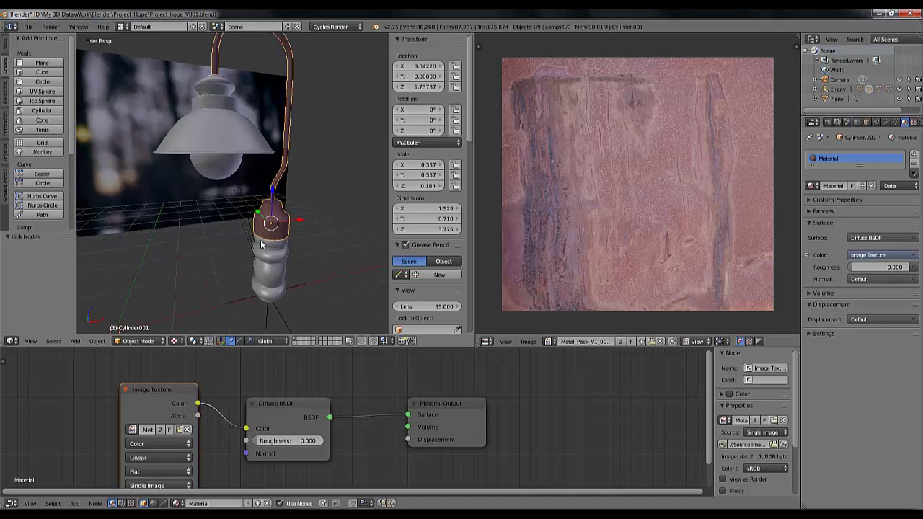
key("Tab")
key("a")
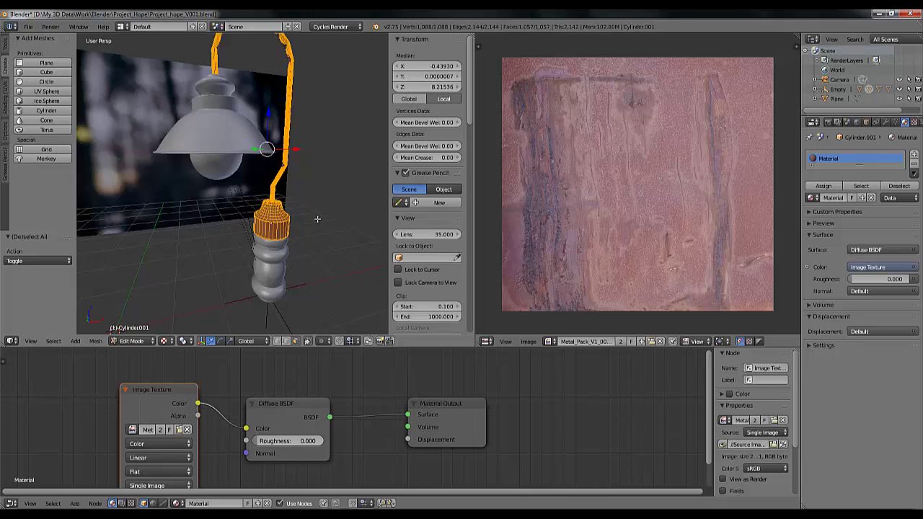
left_click(96, 343)
mouse_move(131, 266)
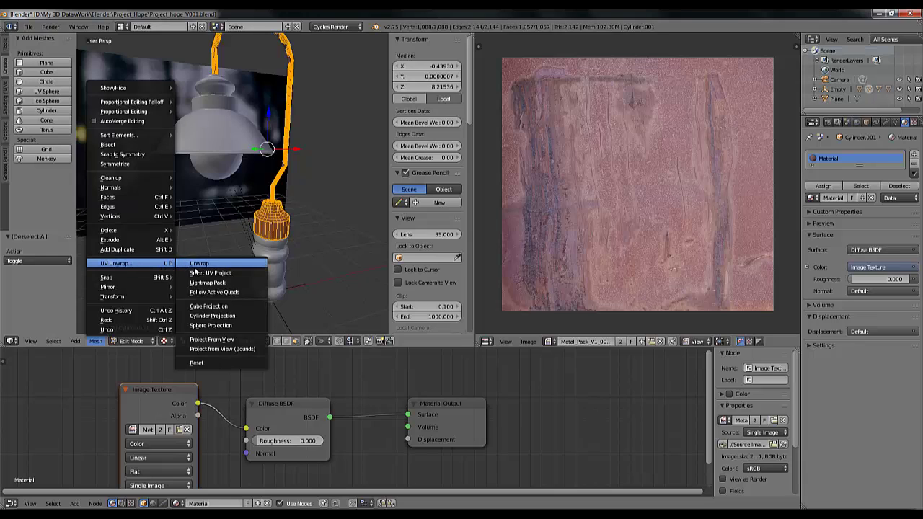
left_click(231, 307)
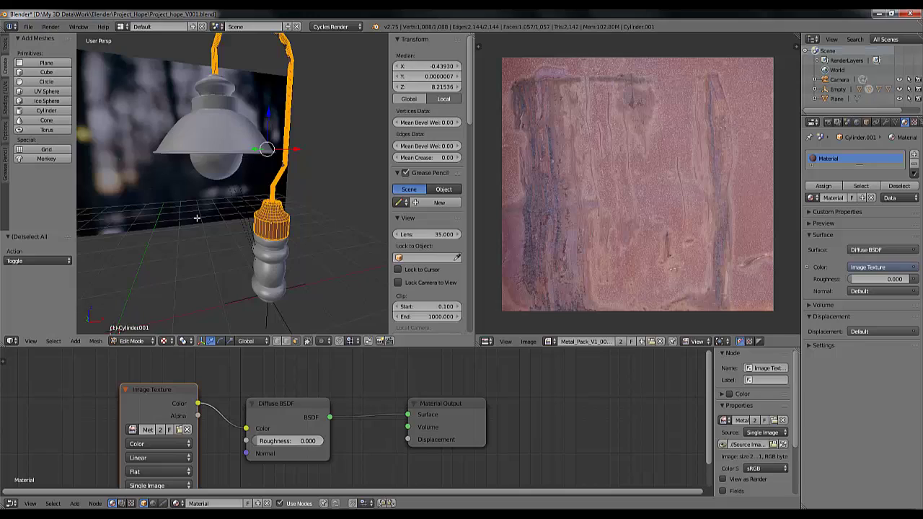
Unwrap the pole's mesh with Project From View through the camera, and return to Object Mode.
key("KP_0")
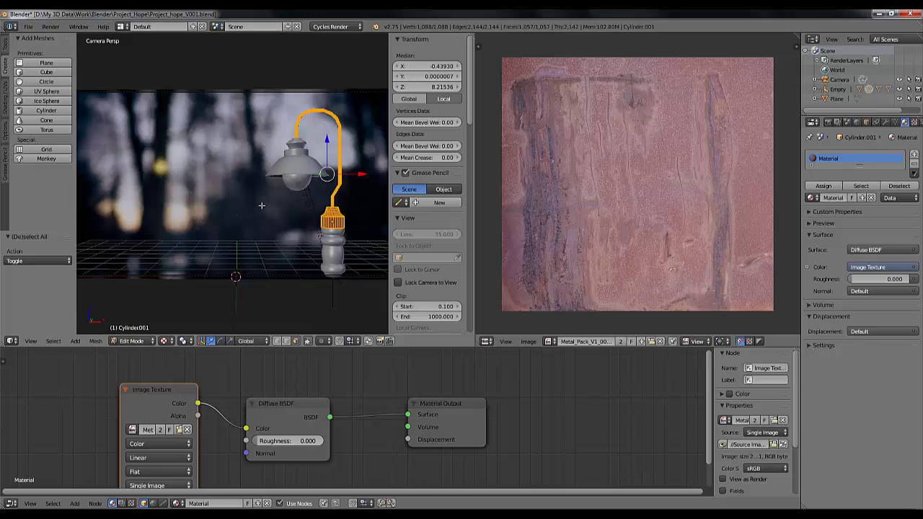
left_click(95, 341)
mouse_move(132, 262)
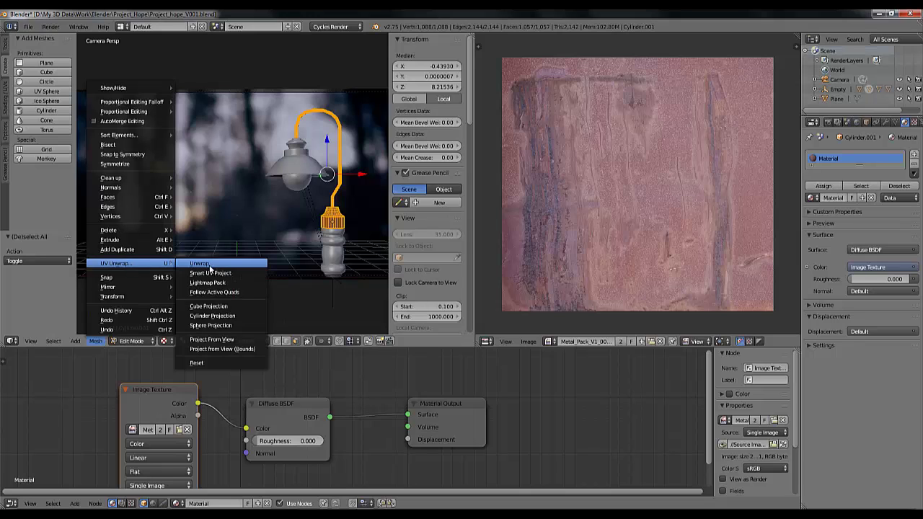
left_click(96, 341)
mouse_move(130, 264)
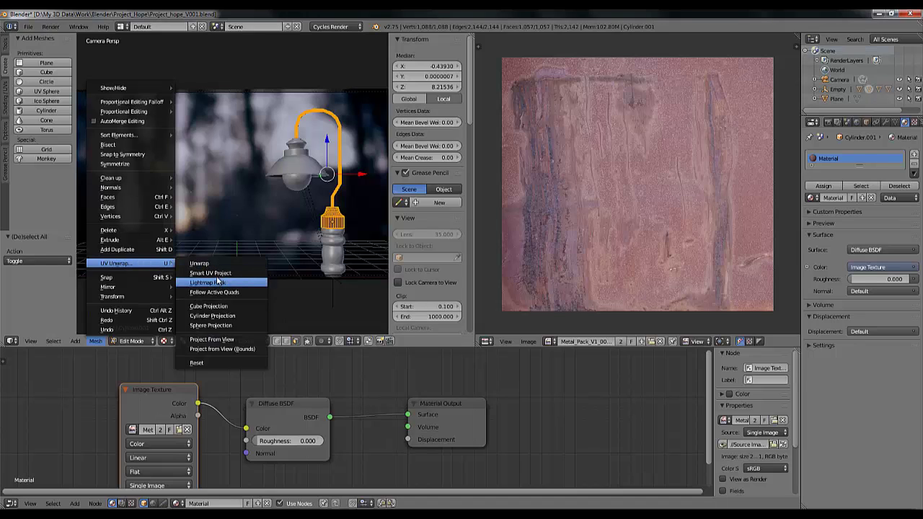
left_click(212, 339)
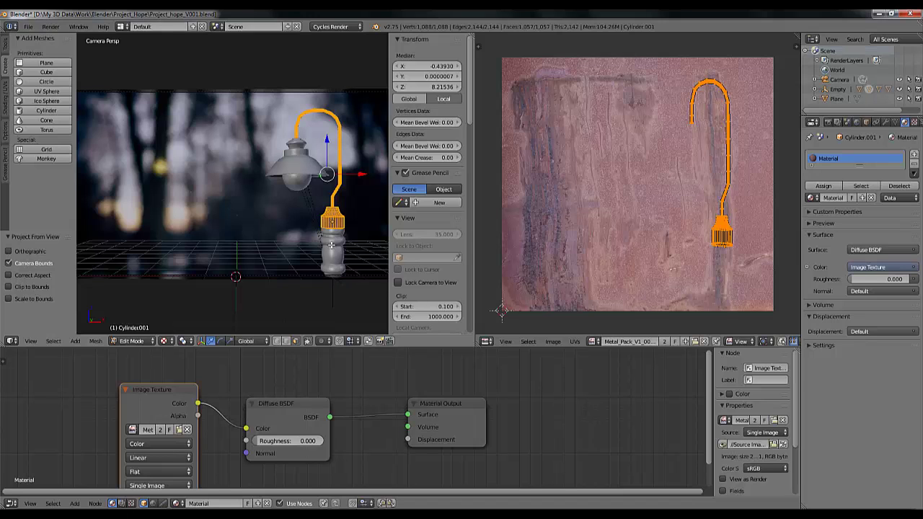
key("Tab")
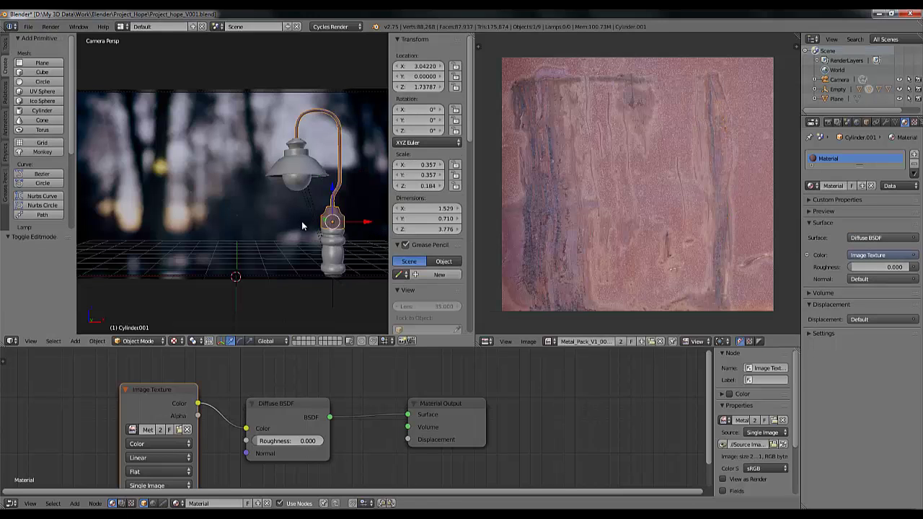
middle_click_drag(301, 220, 303, 232)
scroll(305, 234, "up", 5)
scroll(304, 233, "up", 3)
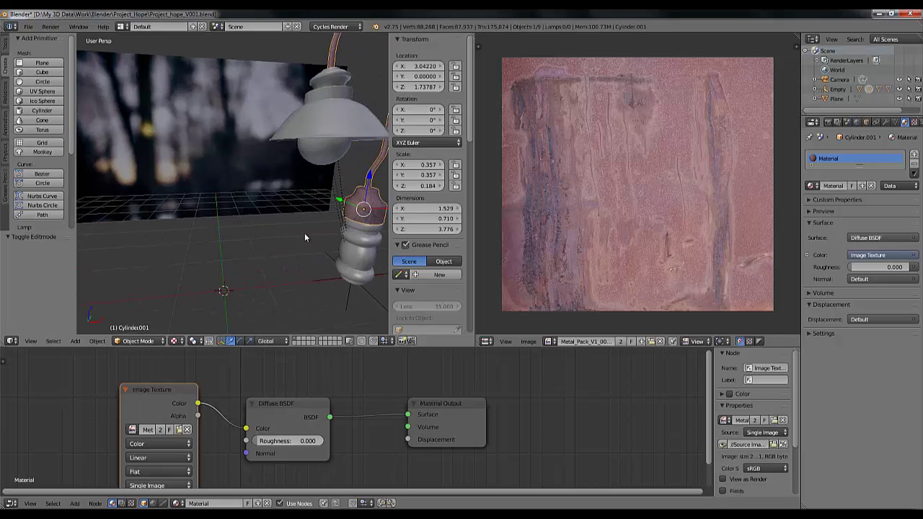
Examine how the projected metal texture sits on the lamp pole and its flared base.
key("KP_Decimal")
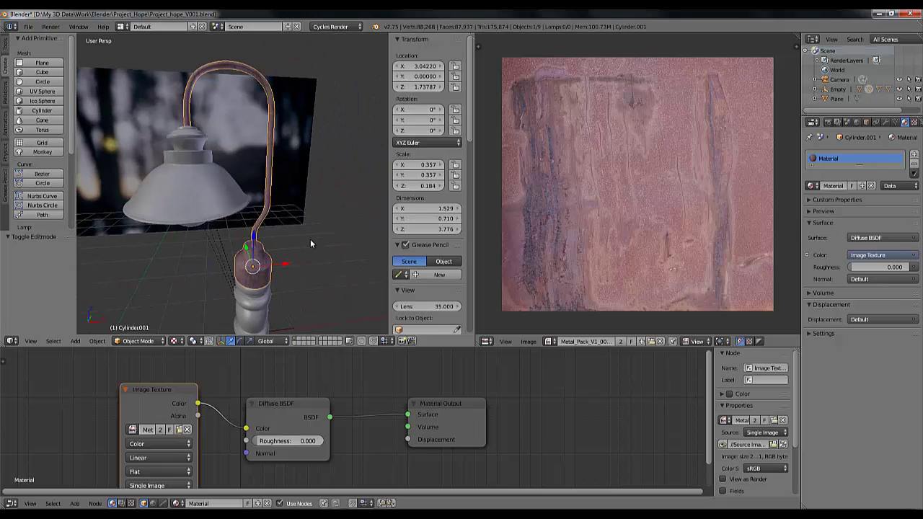
scroll(309, 243, "up", 3)
middle_click_drag(266, 251, 284, 249)
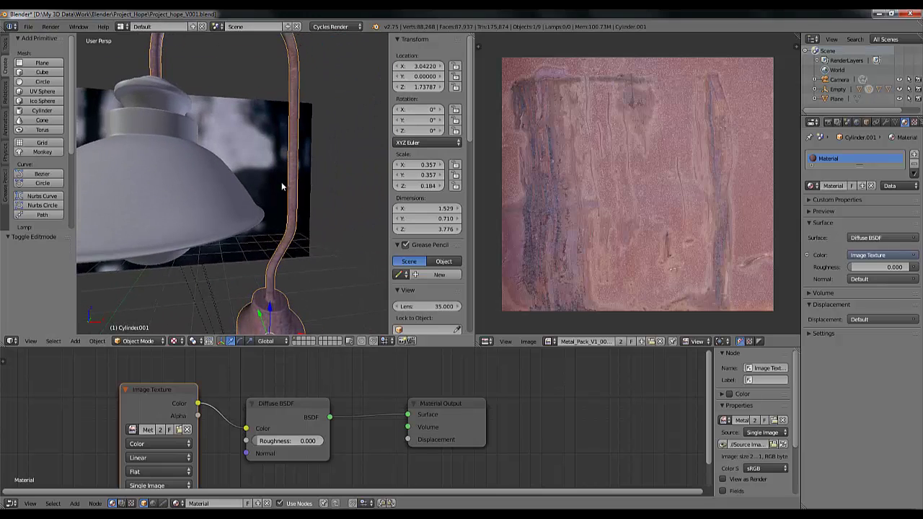
middle_click_drag(281, 303, 276, 229, "shift")
scroll(275, 229, "up", 4)
middle_click_drag(280, 274, 274, 244)
scroll(275, 245, "down", 2)
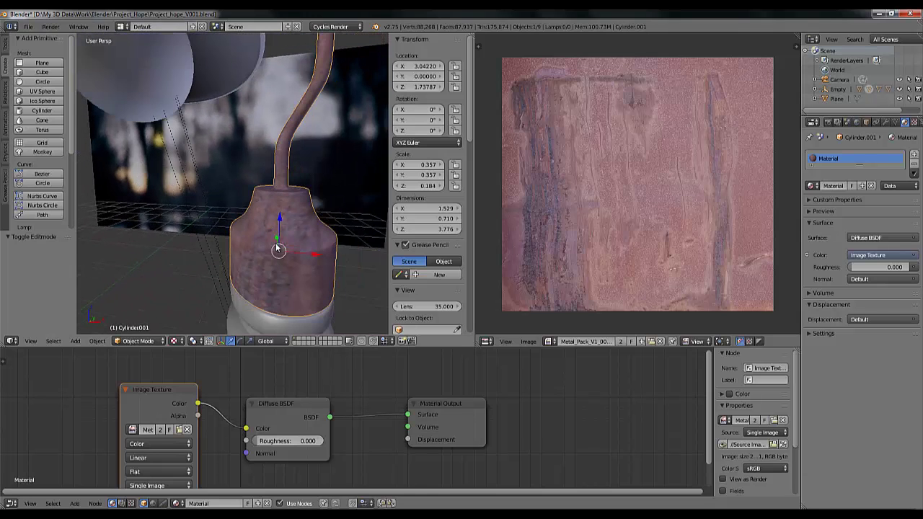
Switch the viewport to front orthographic view and frame the lamp head and pole.
key("KP_1")
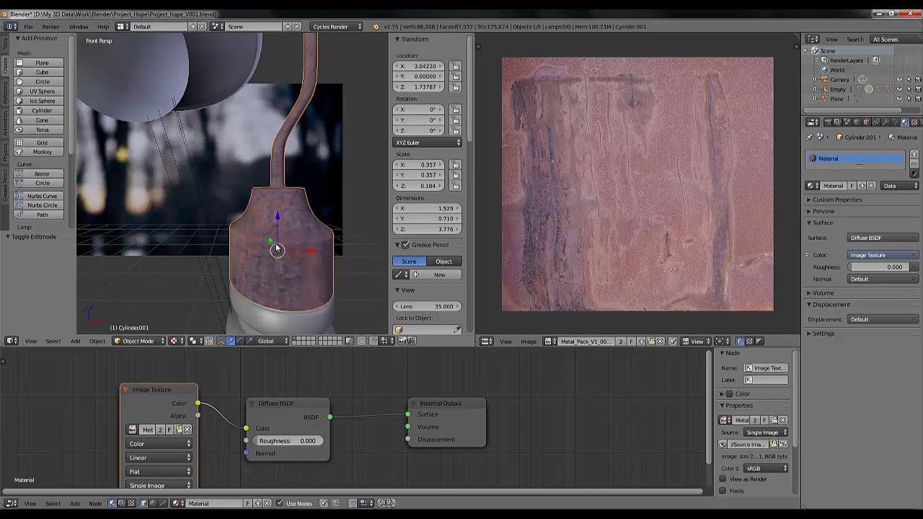
key("KP_5")
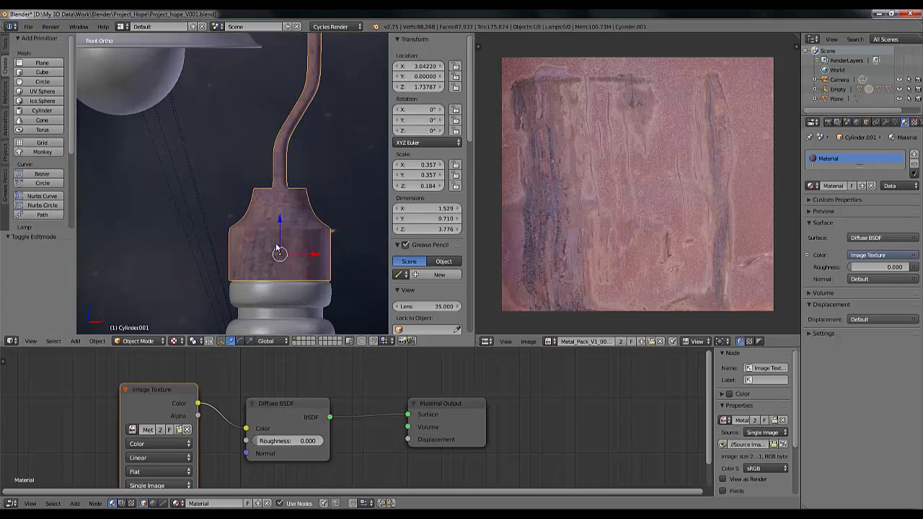
scroll(310, 115, "down", 5)
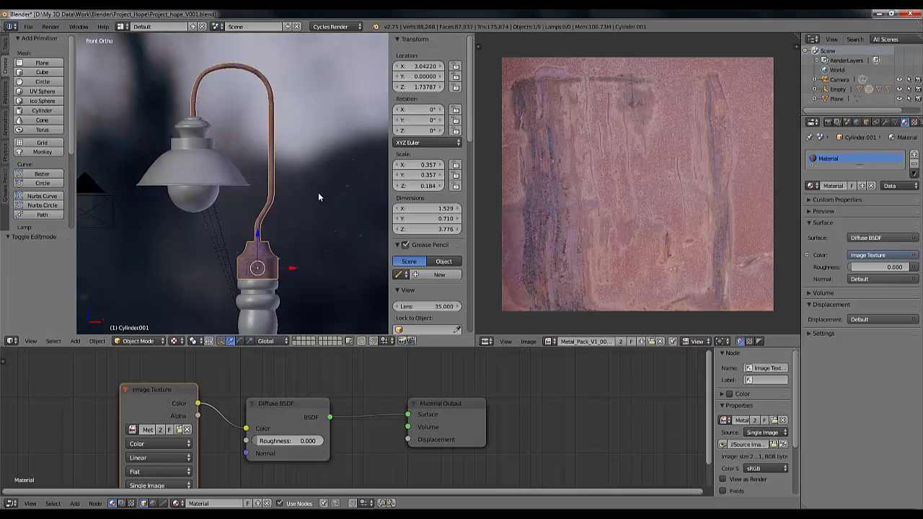
scroll(318, 192, "up", 2)
middle_click_drag(318, 172, 317, 191, "shift")
scroll(317, 189, "down", 2)
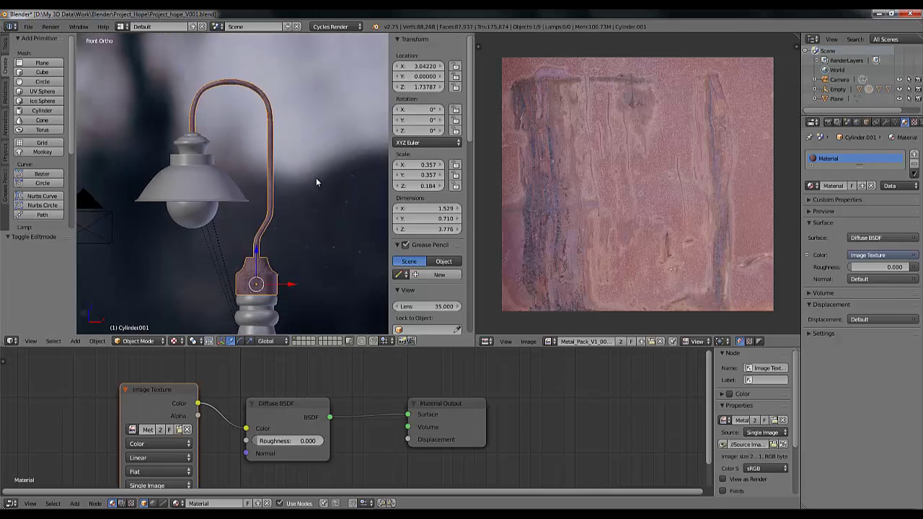
scroll(319, 173, "up", 2)
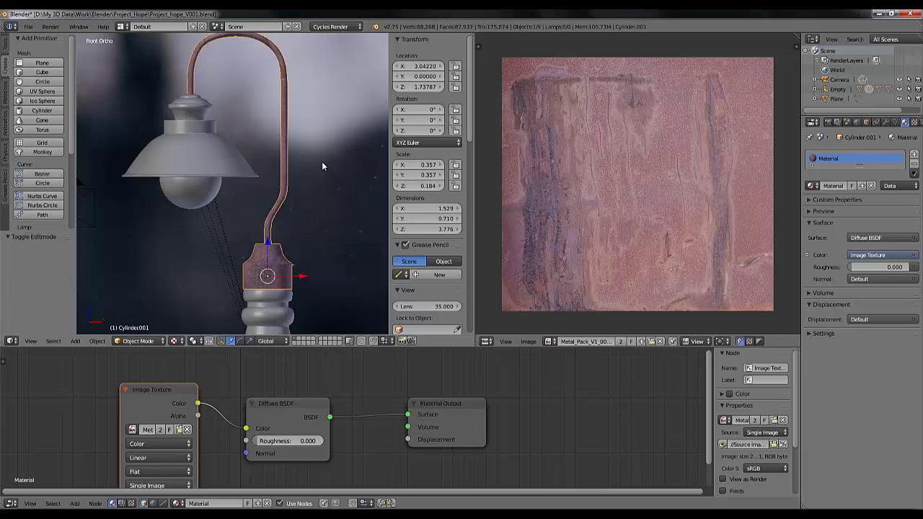
middle_click_drag(322, 166, 323, 173, "shift")
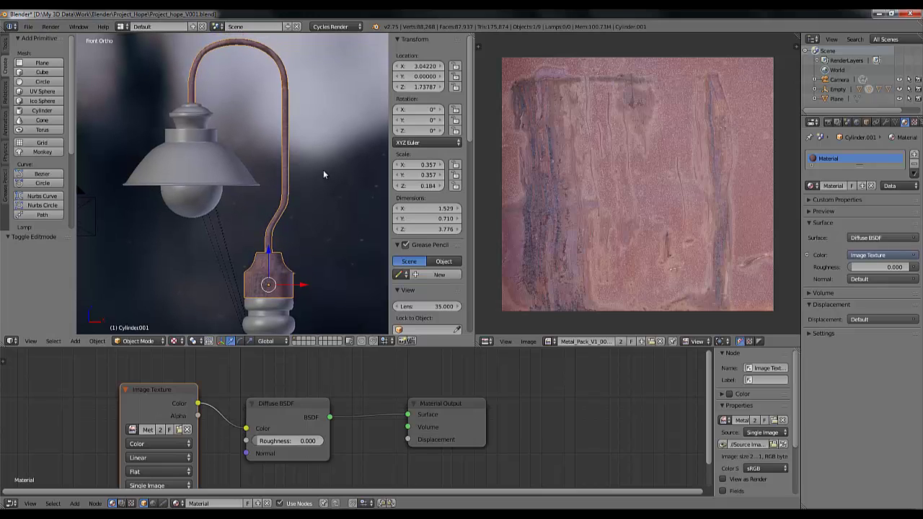
Enter Edit Mode on the pole and unwrap its entire mesh with Project From View.
key("Tab")
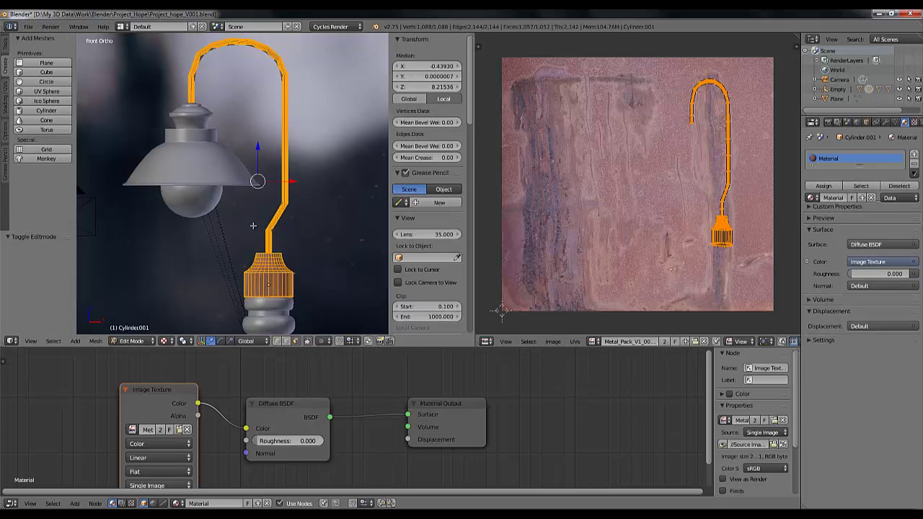
left_click(87, 342)
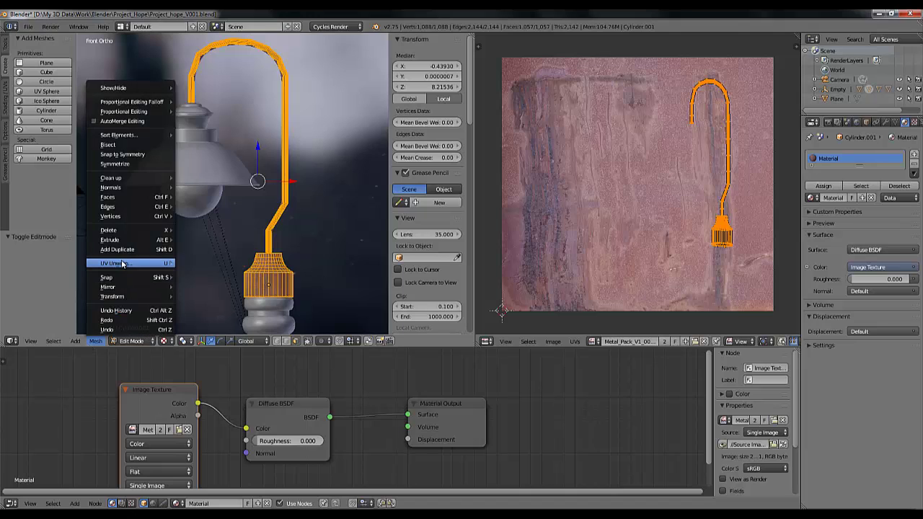
mouse_move(137, 263)
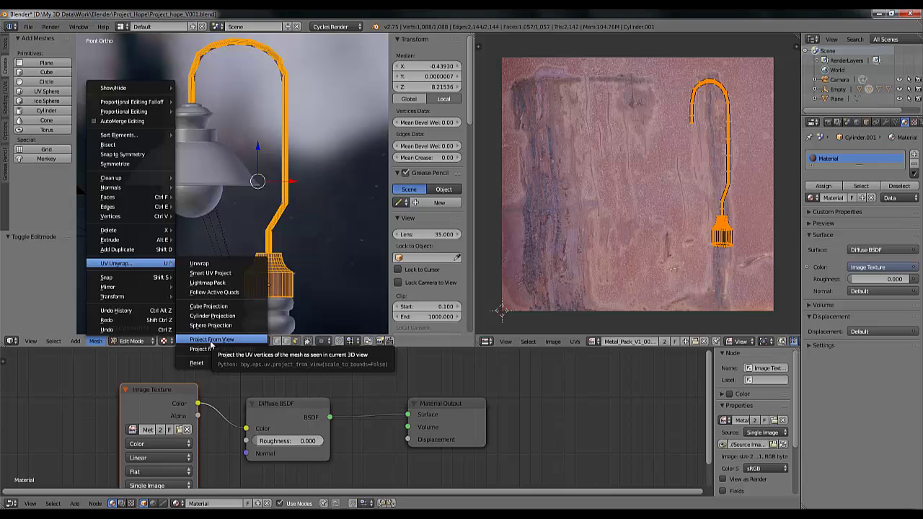
left_click(211, 341)
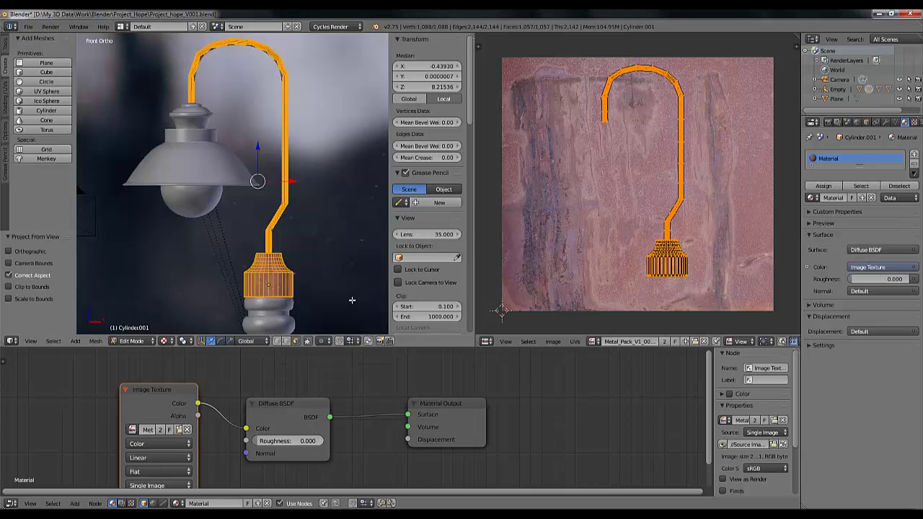
Try Cylinder Projection on the pole's mesh, return to Object Mode and inspect the texture on its base.
left_click(95, 340)
mouse_move(149, 265)
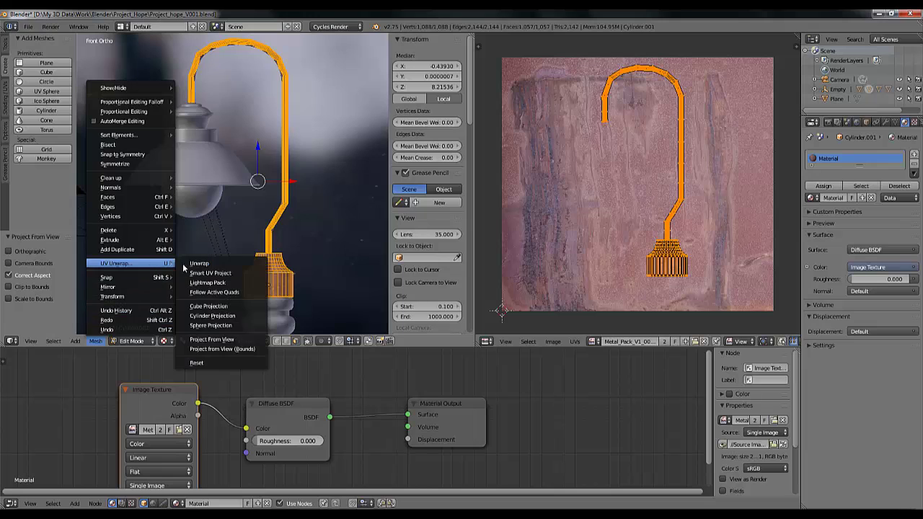
left_click(218, 318)
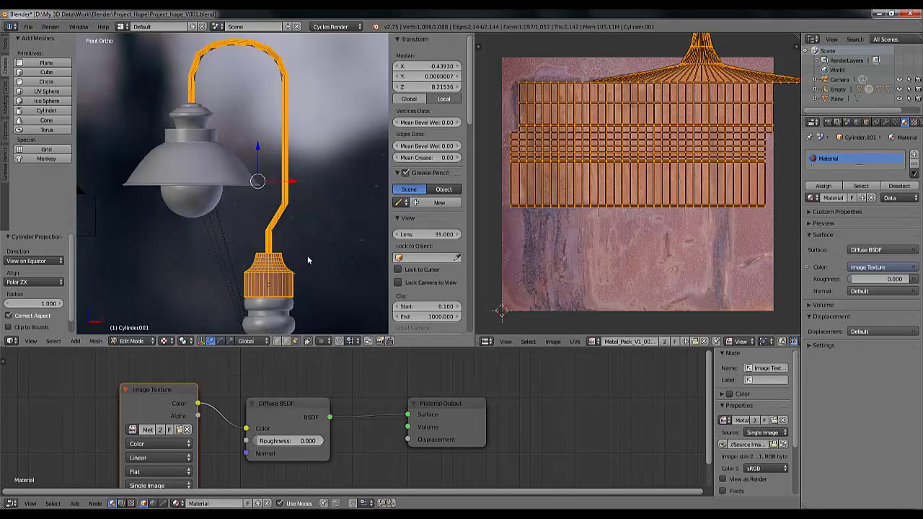
key("Tab")
middle_click_drag(306, 252, 296, 288)
scroll(294, 291, "up", 3)
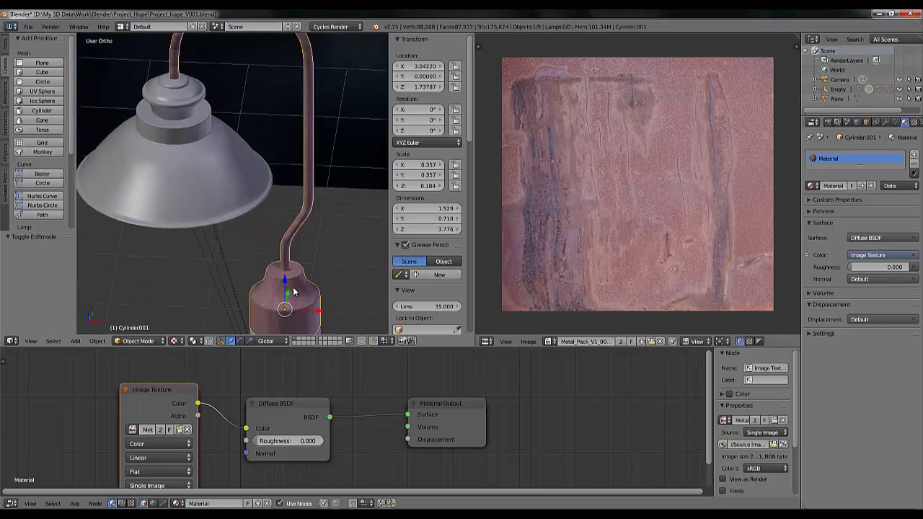
scroll(255, 188, "up", 5)
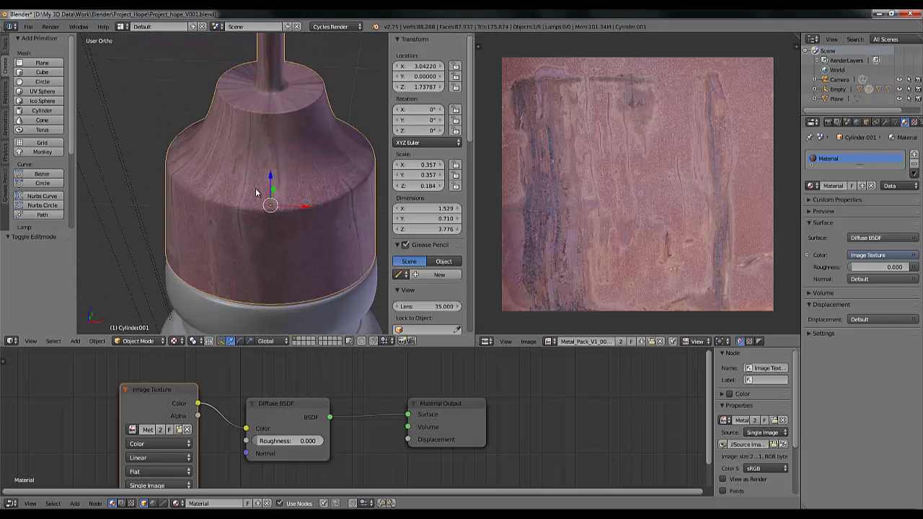
scroll(255, 188, "up", 4)
scroll(255, 188, "down", 3)
middle_click_drag(297, 219, 245, 247, "shift")
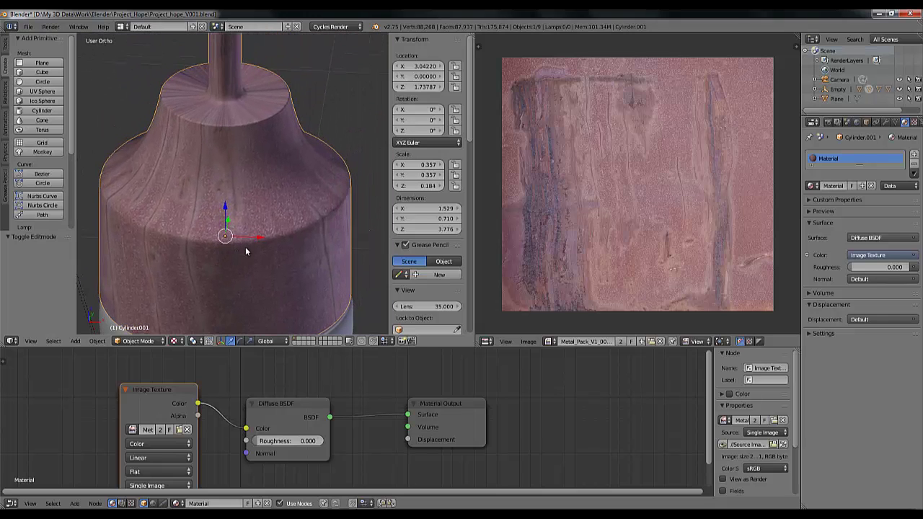
scroll(279, 241, "down", 2)
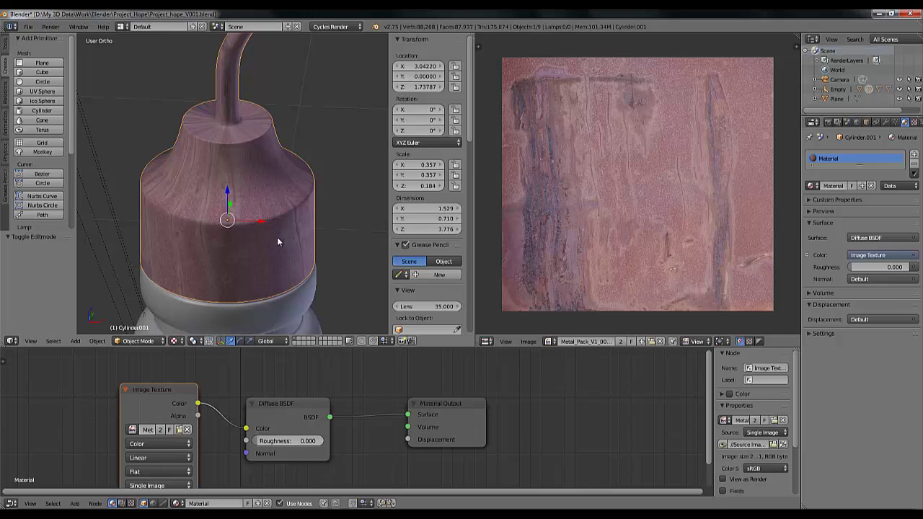
Re-unwrap the pole's mesh with Project From View in front orthographic view, and check its base in Object Mode.
key("KP_1")
scroll(278, 242, "down", 3)
middle_click_drag(311, 249, 351, 271, "shift")
scroll(334, 204, "down", 3)
middle_click_drag(332, 199, 337, 218, "shift")
scroll(332, 254, "down", 2)
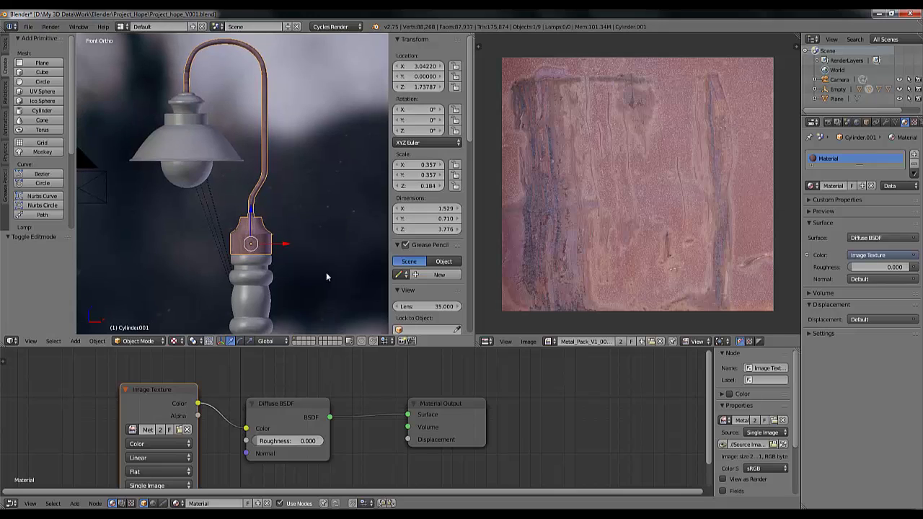
key("Tab")
left_click(96, 340)
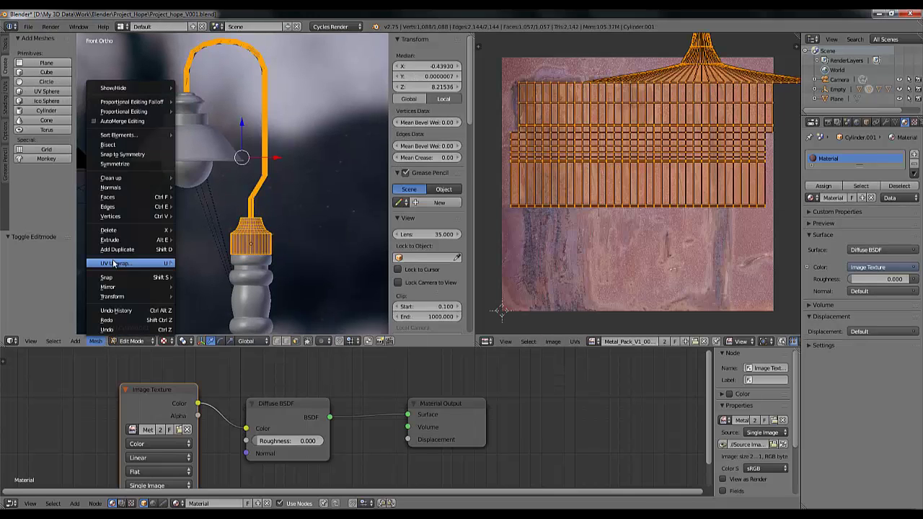
mouse_move(116, 263)
left_click(218, 339)
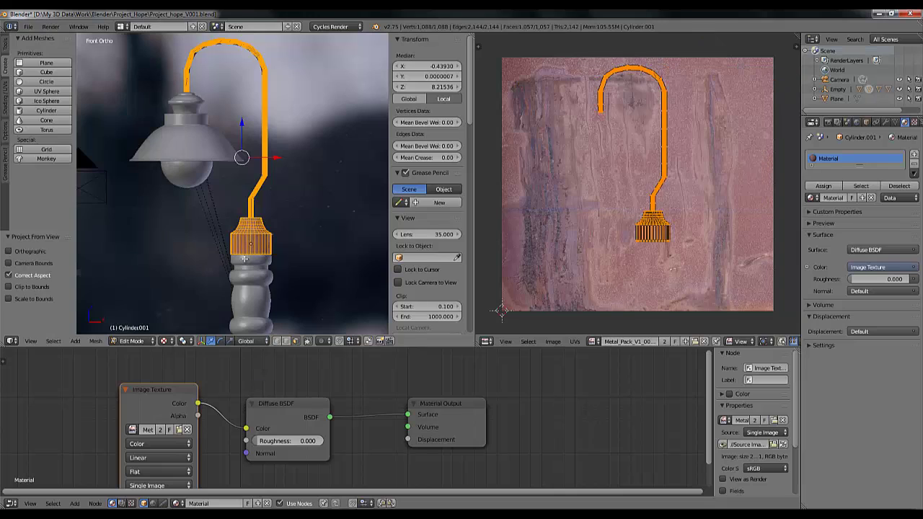
key("Tab")
scroll(243, 263, "up", 4)
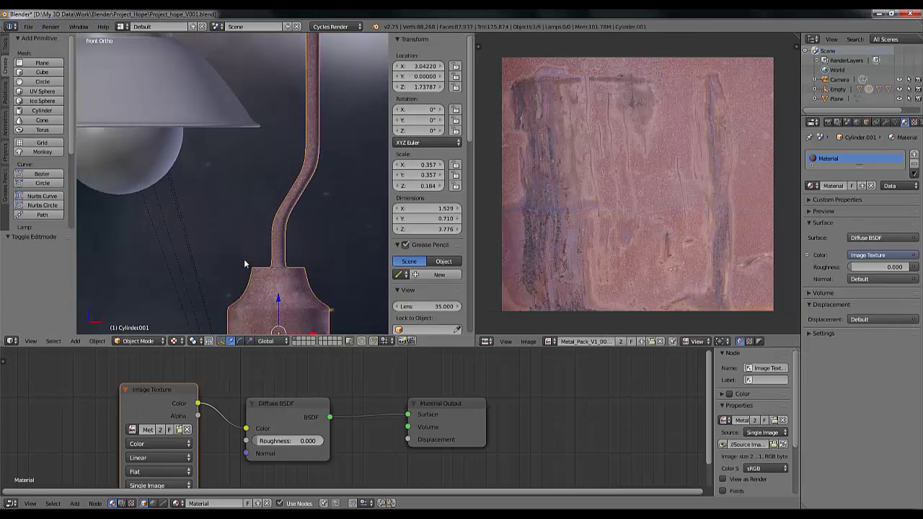
middle_click_drag(244, 263, 254, 166, "shift")
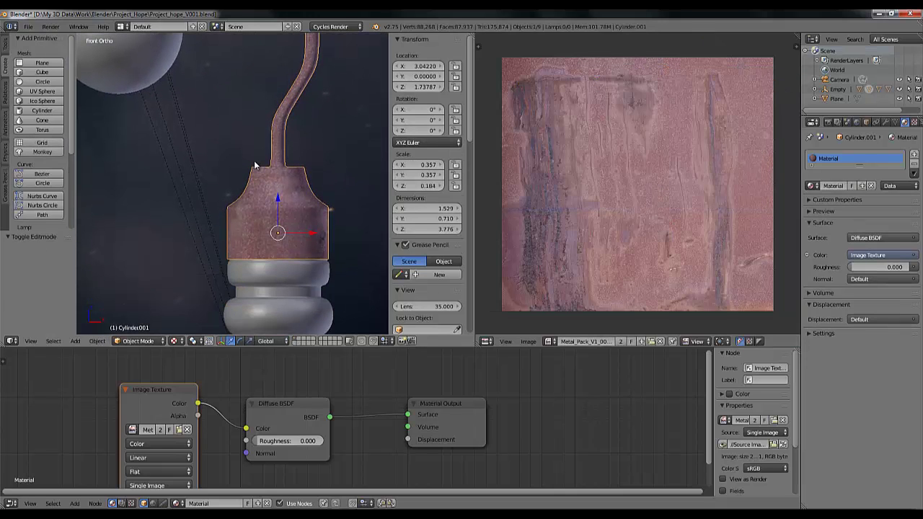
Select the small cap above the lampshade in the front view.
scroll(322, 175, "down", 5)
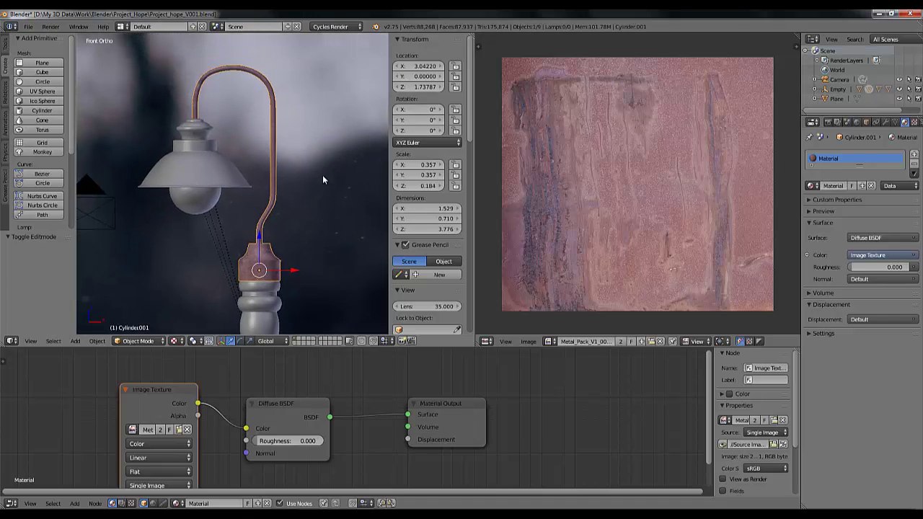
middle_click_drag(302, 193, 318, 169, "shift")
scroll(210, 171, "up", 3)
middle_click_drag(253, 141, 289, 230, "shift")
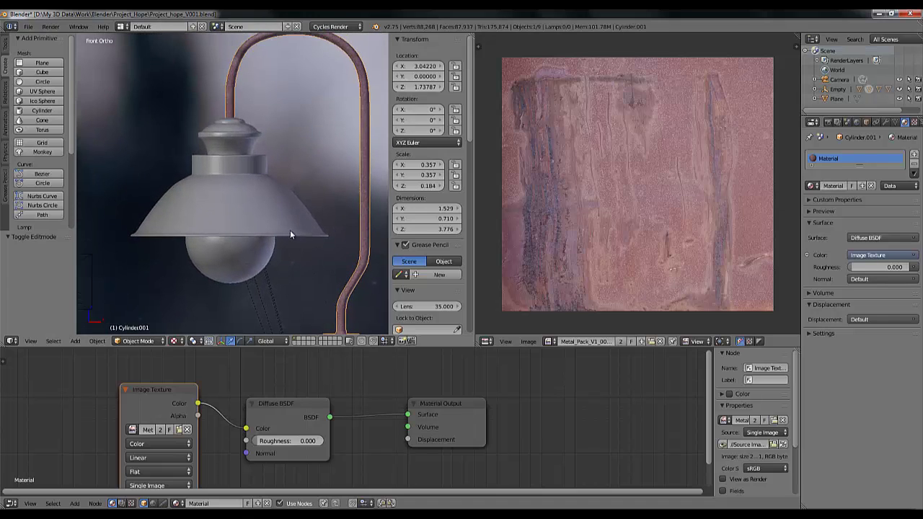
middle_click_drag(266, 171, 292, 211, "shift")
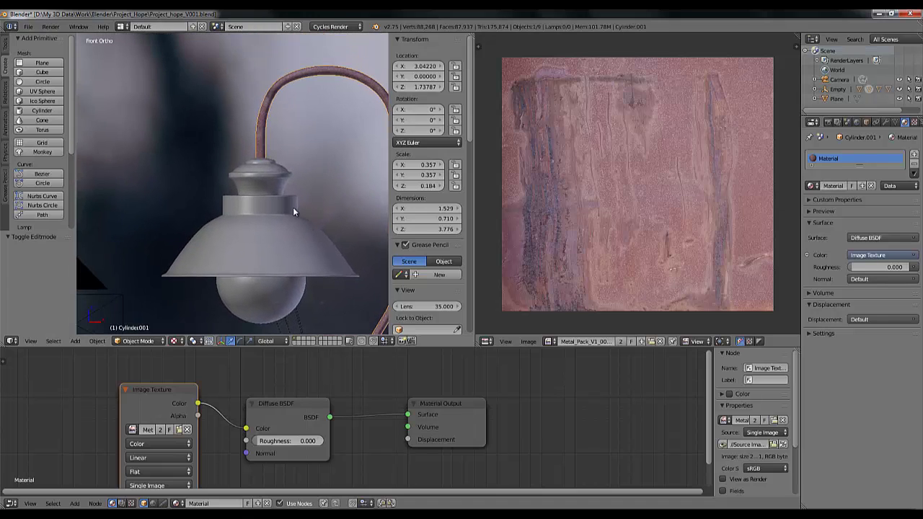
right_click(258, 175)
scroll(311, 208, "up", 3)
scroll(293, 212, "down", 2)
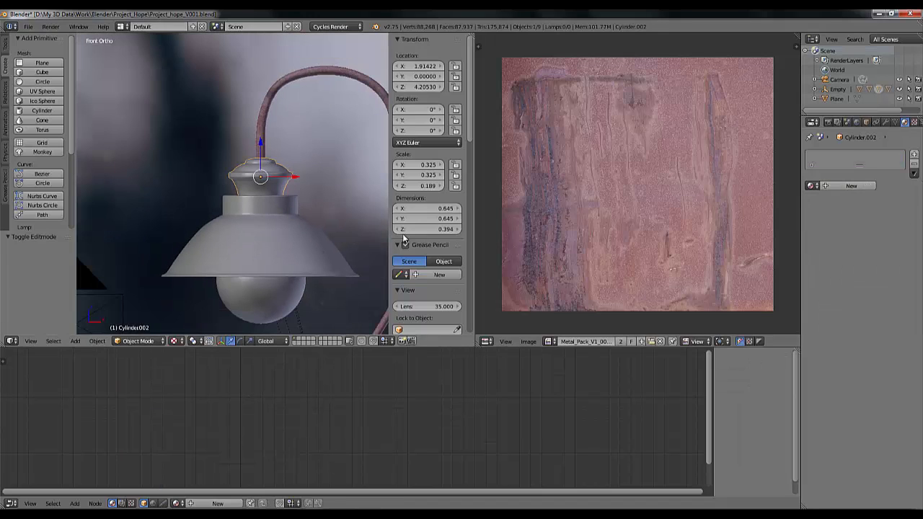
scroll(268, 229, "up", 3)
scroll(278, 232, "down", 3)
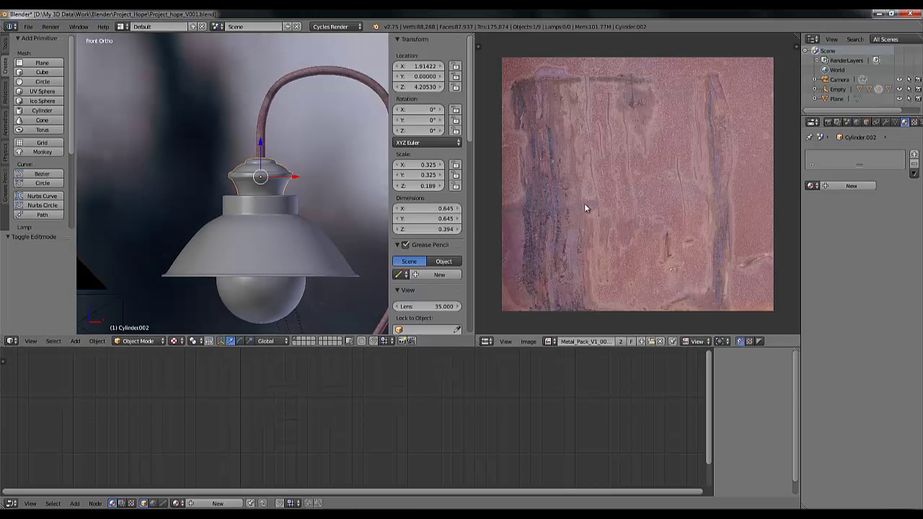
scroll(222, 214, "down", 2)
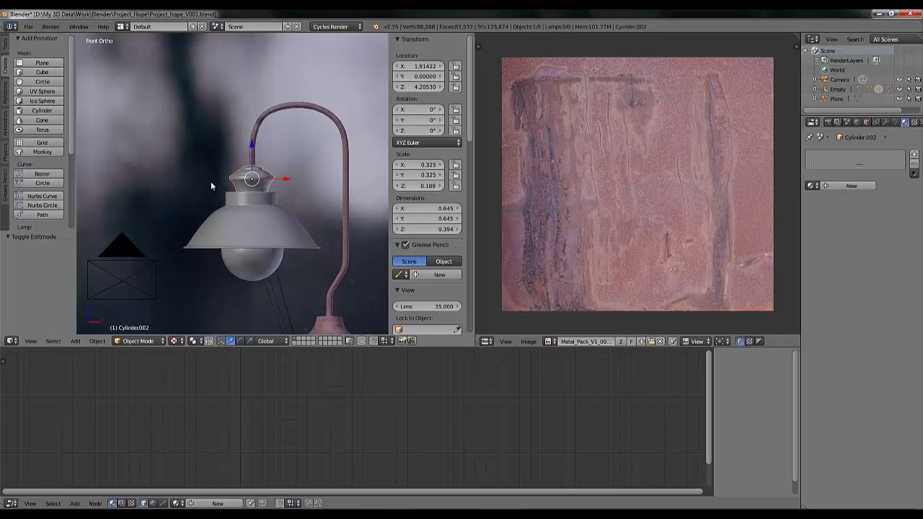
Select the lamp's cap and shade with the pole as the active object, and link the pole's material to them.
right_click(232, 212, "shift")
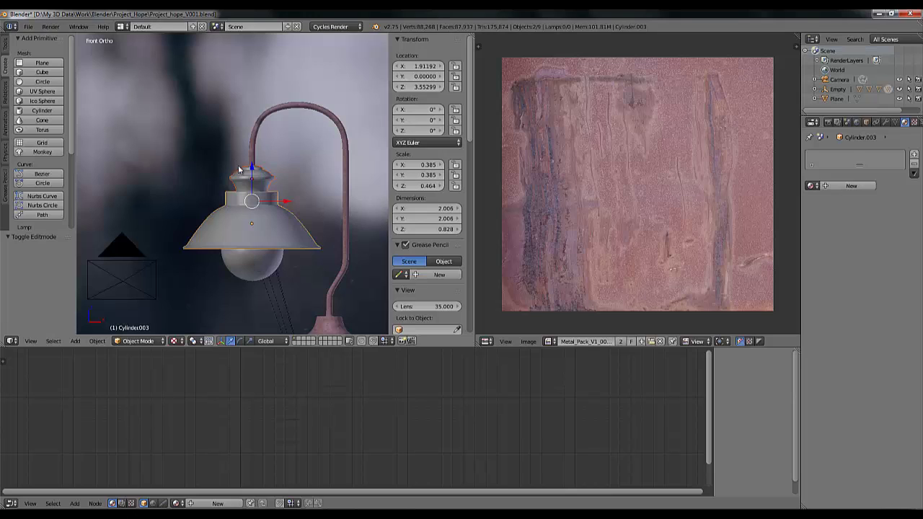
right_click(241, 190)
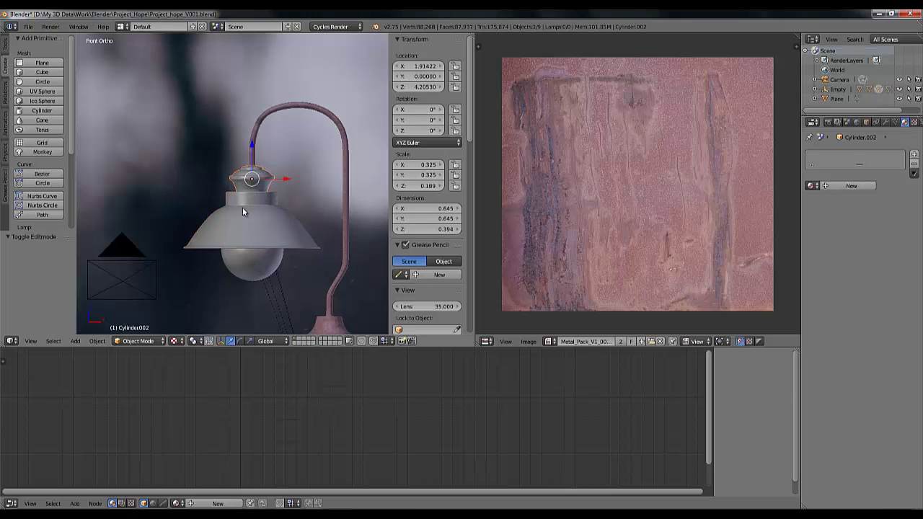
right_click(242, 206, "shift")
middle_click_drag(335, 267, 310, 254, "shift")
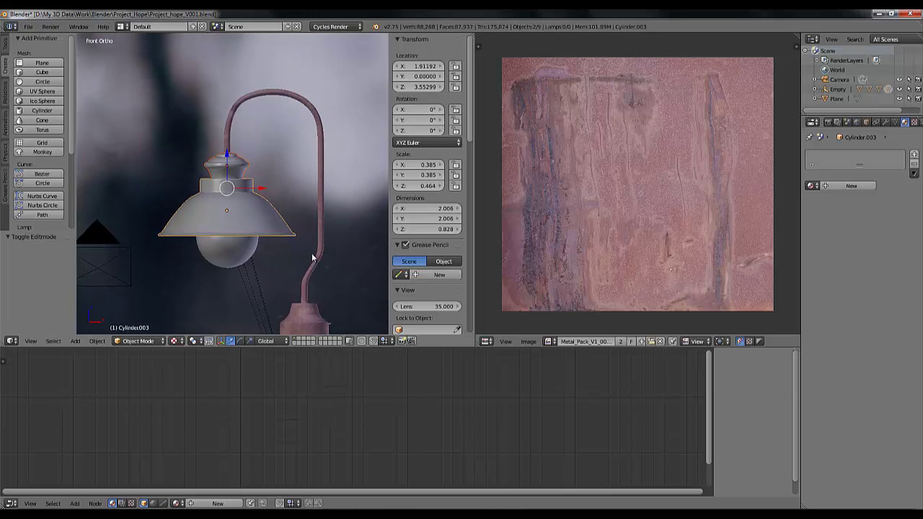
right_click(233, 115, "shift")
mouse_move(301, 257)
middle_mouse_down("shift")
mouse_move(307, 162)
mouse_move(289, 248)
middle_mouse_up("shift")
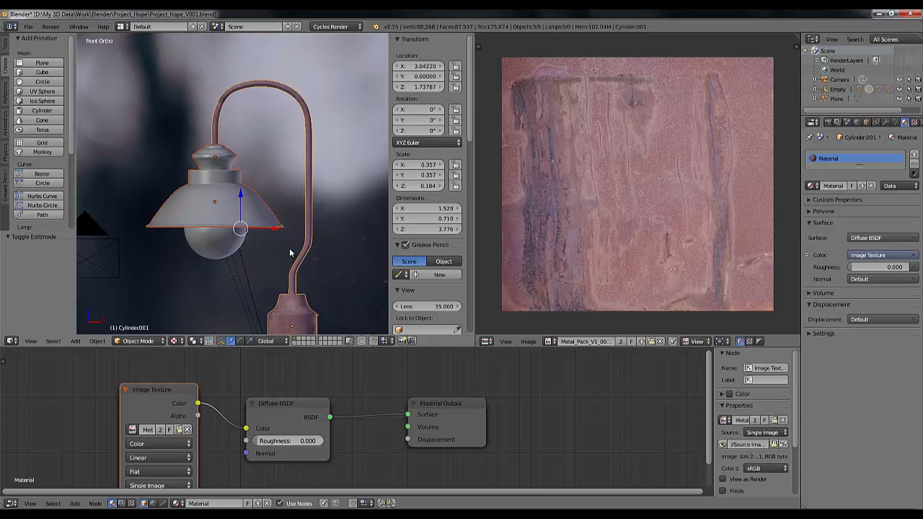
key("ctrl+l")
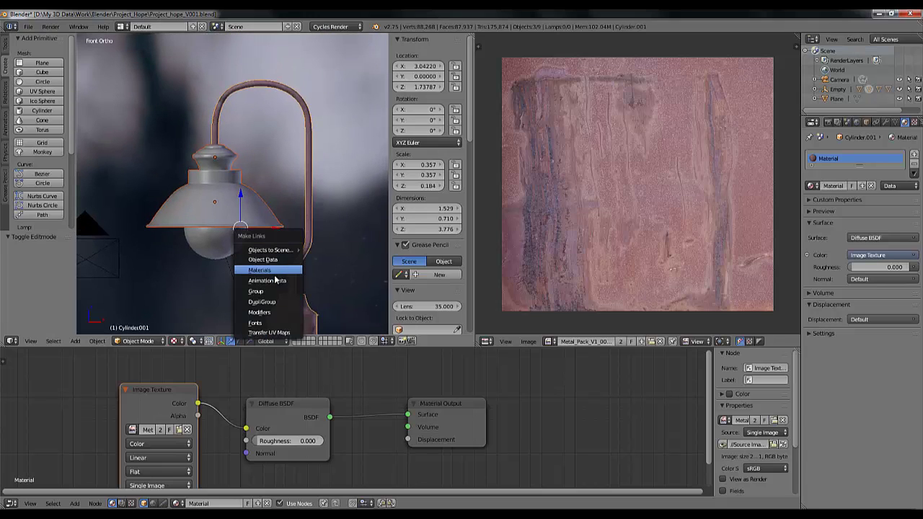
left_click(268, 271)
scroll(146, 218, "up", 3)
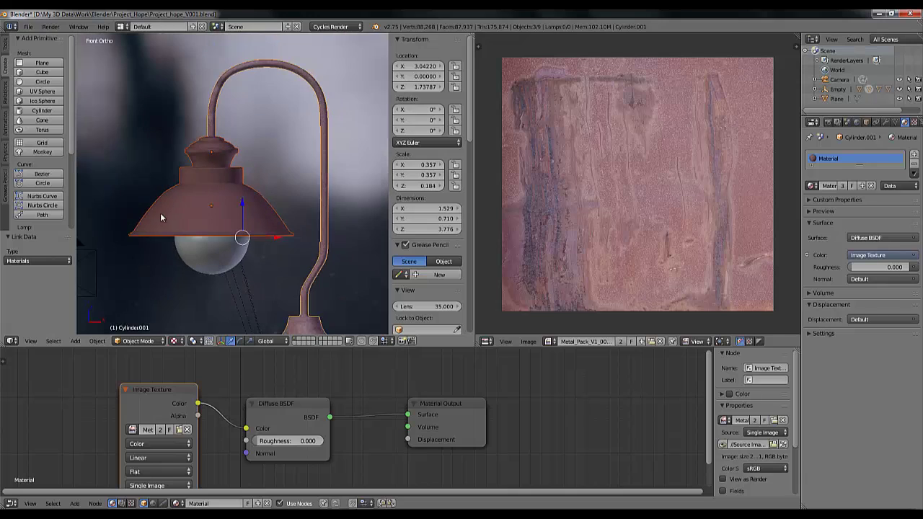
scroll(200, 219, "up", 2)
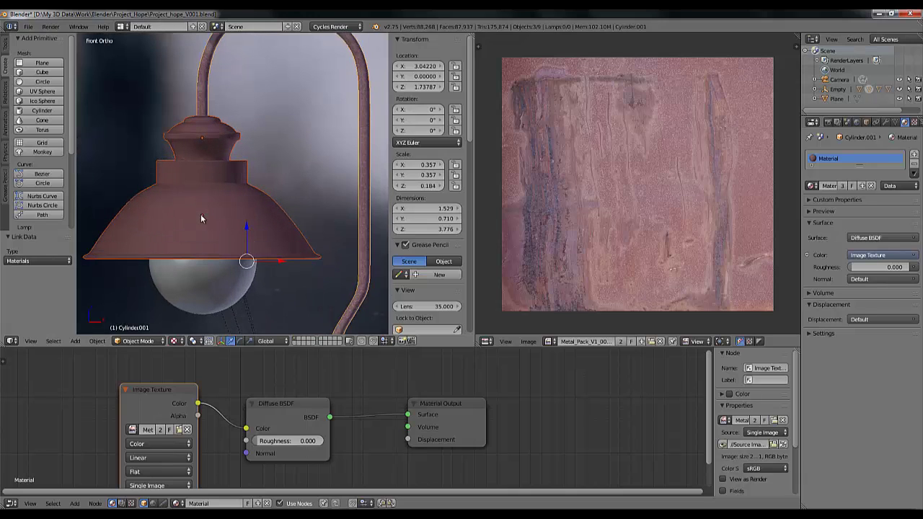
Unwrap the cap's entire mesh with Cylinder Projection, return to Object Mode and inspect the texture on it.
right_click(216, 142)
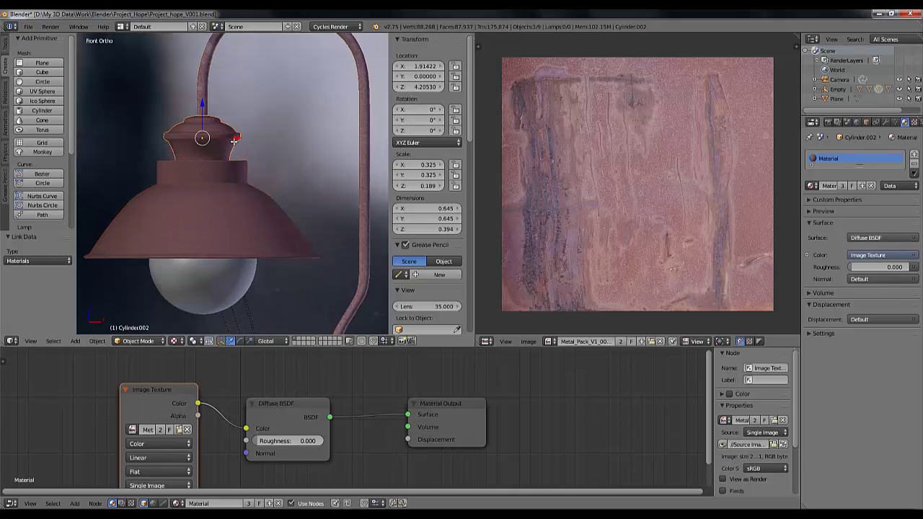
key("Tab")
key("a")
key("a")
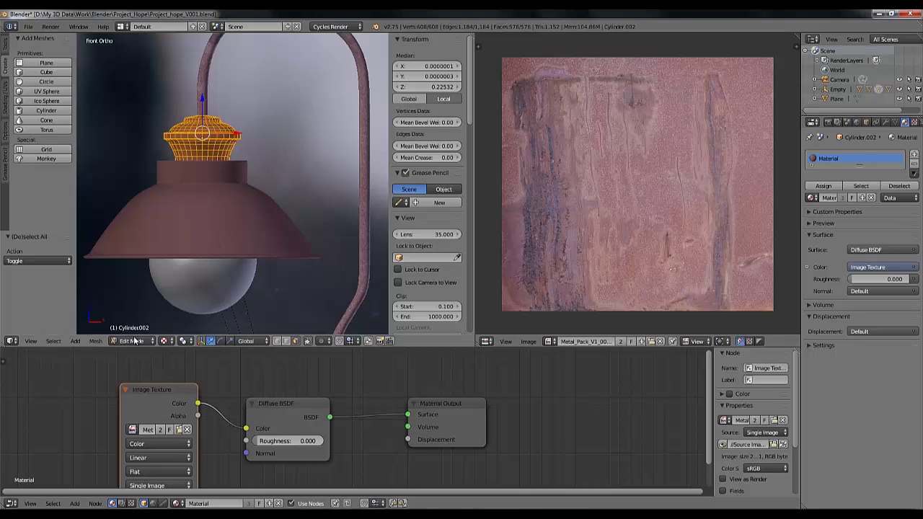
left_click(96, 340)
mouse_move(136, 265)
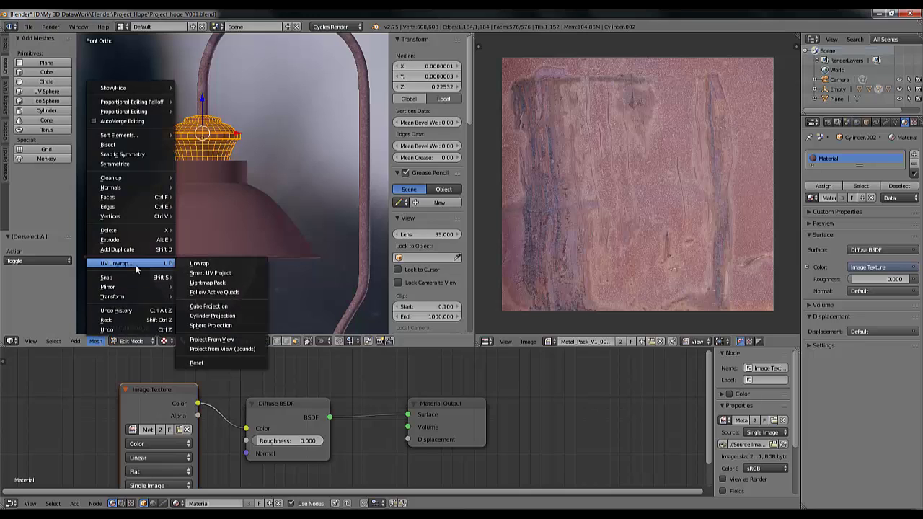
left_click(213, 320)
key("Tab")
scroll(231, 158, "up", 5)
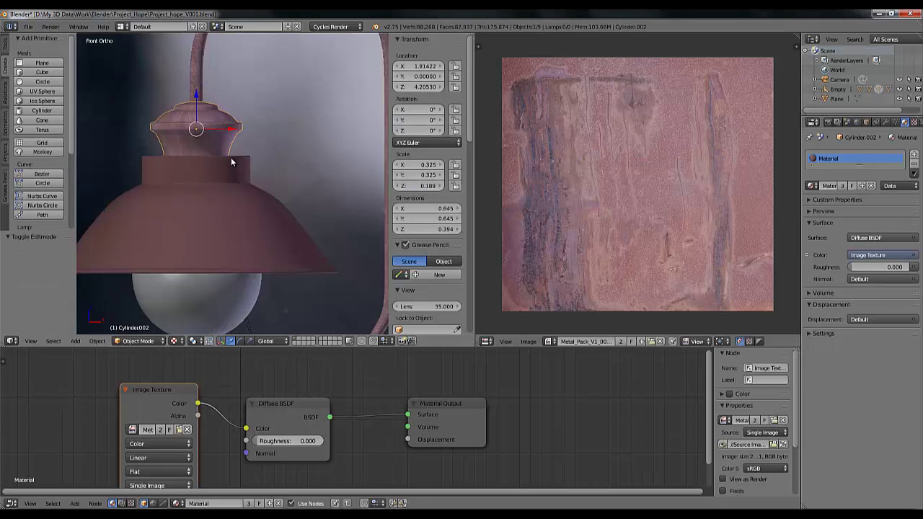
middle_click_drag(233, 131, 213, 178)
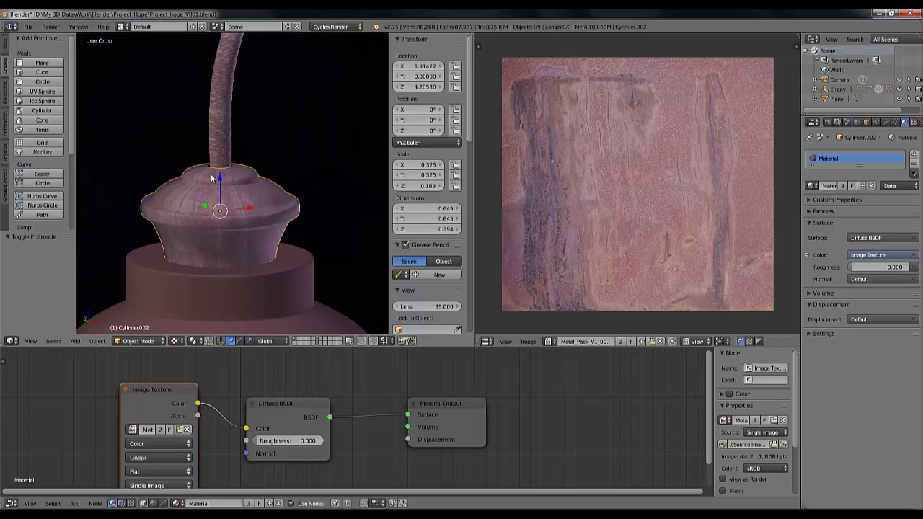
Unwrap the lampshade's entire mesh with Cylinder Projection and return to Object Mode.
middle_click_drag(249, 103, 237, 222, "shift")
right_click(237, 222)
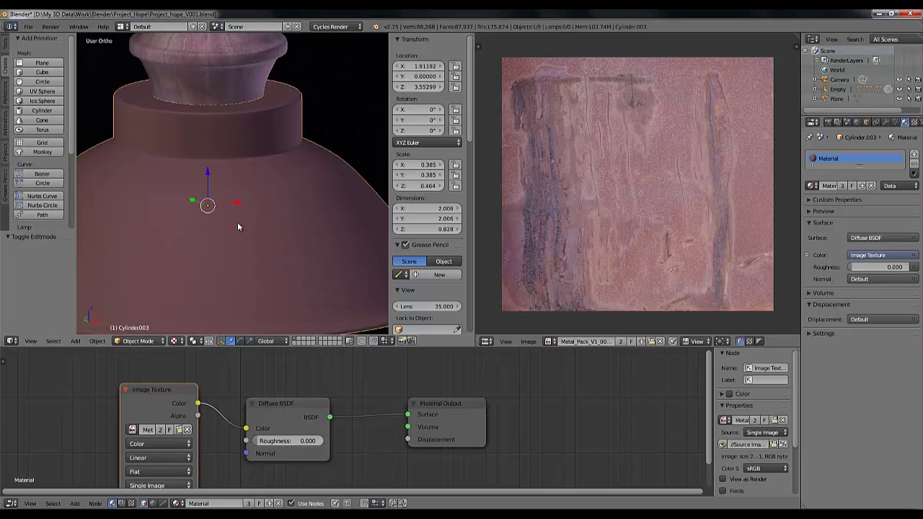
scroll(244, 249, "down", 1)
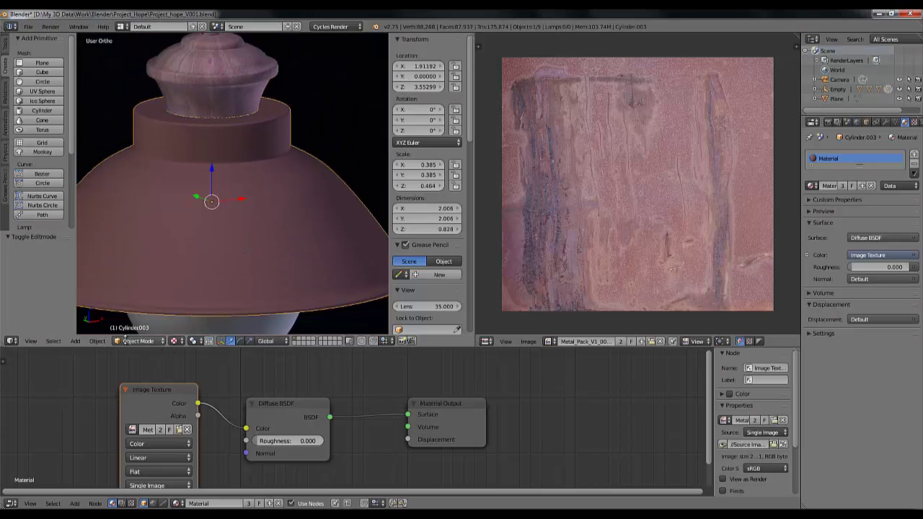
key("Tab")
key("a")
key("a")
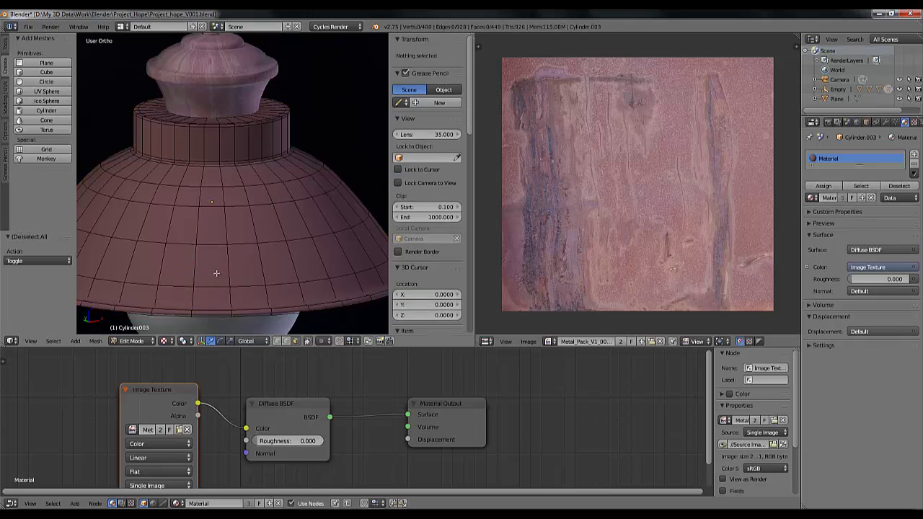
left_click(97, 340)
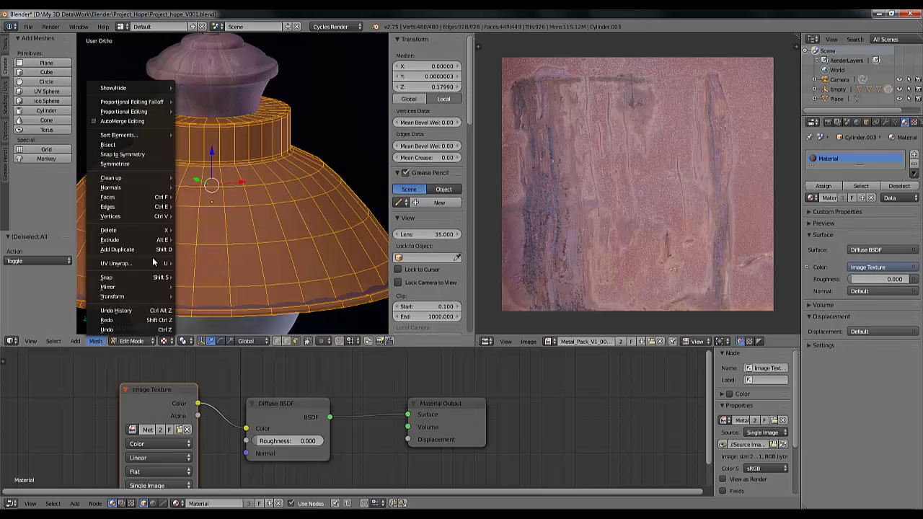
mouse_move(168, 266)
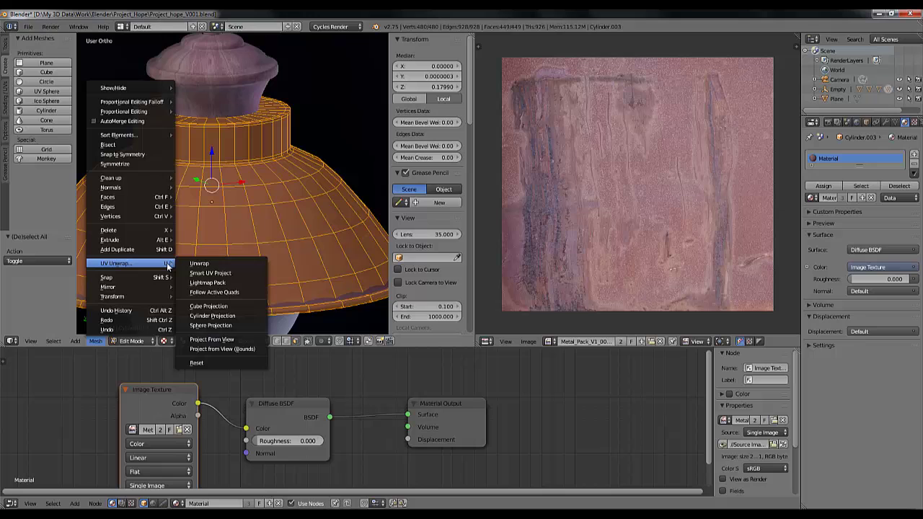
left_click(221, 318)
key("Tab")
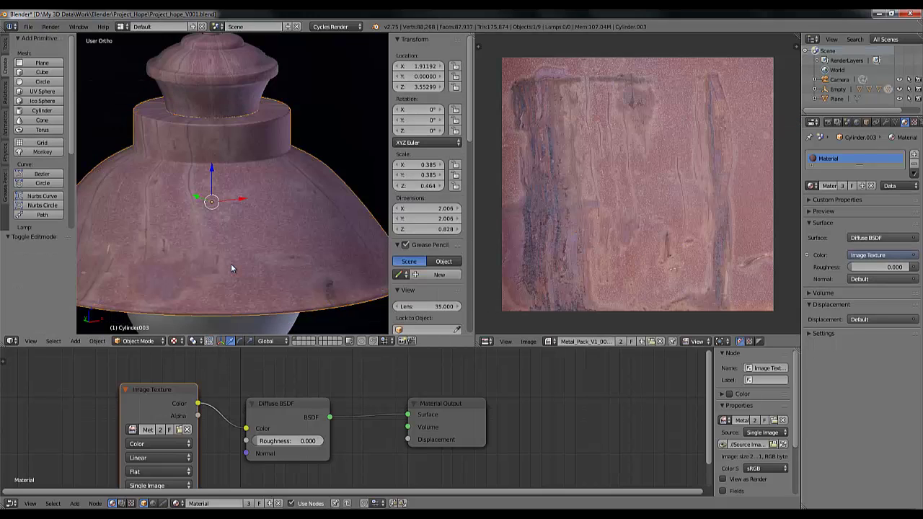
Select the untextured turned post beneath the pole and give it a new material.
scroll(232, 267, "down", 5)
middle_click_drag(264, 285, 287, 291)
scroll(270, 254, "up", 5)
scroll(273, 238, "down", 3)
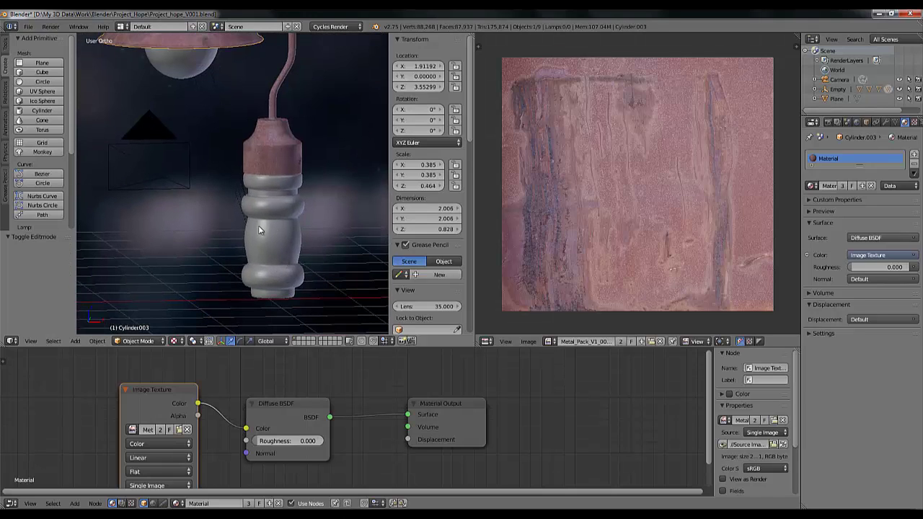
right_click(284, 260)
middle_click_drag(315, 257, 271, 288)
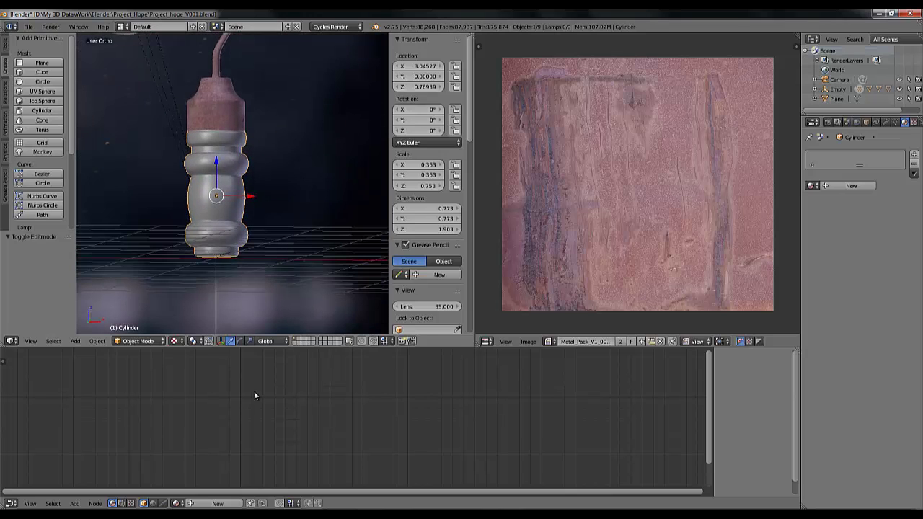
left_click(851, 185)
scroll(295, 426, "up", 1)
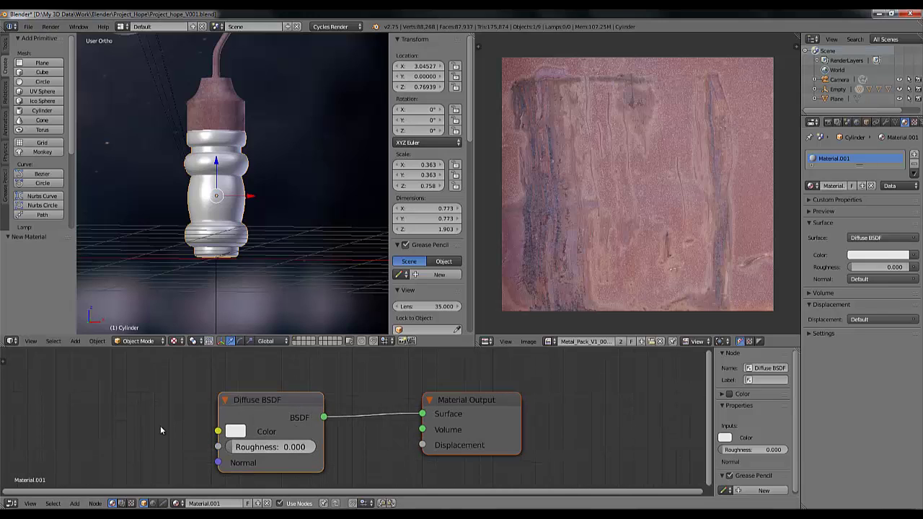
Add an Image Texture node beside the post material's Diffuse BSDF and load 10.jpg from the Source Images folder.
key("shift+a")
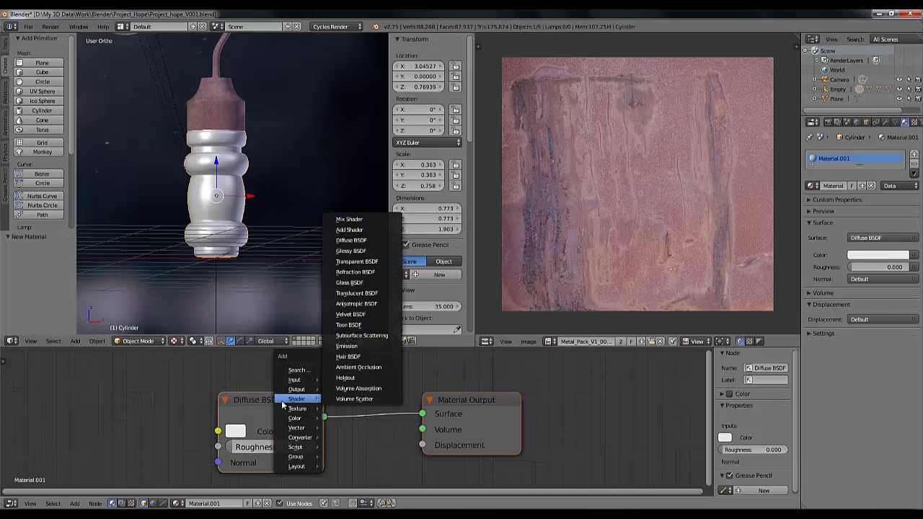
mouse_move(296, 409)
left_click(353, 303)
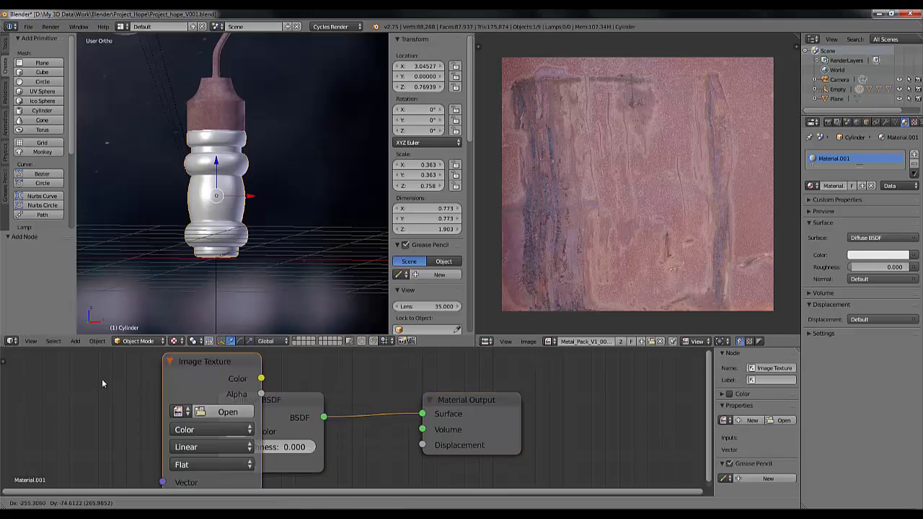
left_click(127, 441)
left_click(148, 436)
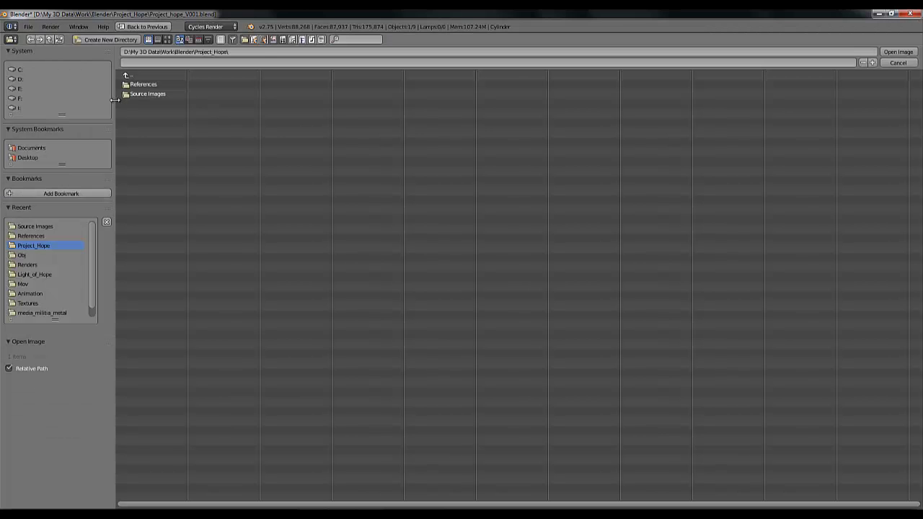
left_click(173, 93)
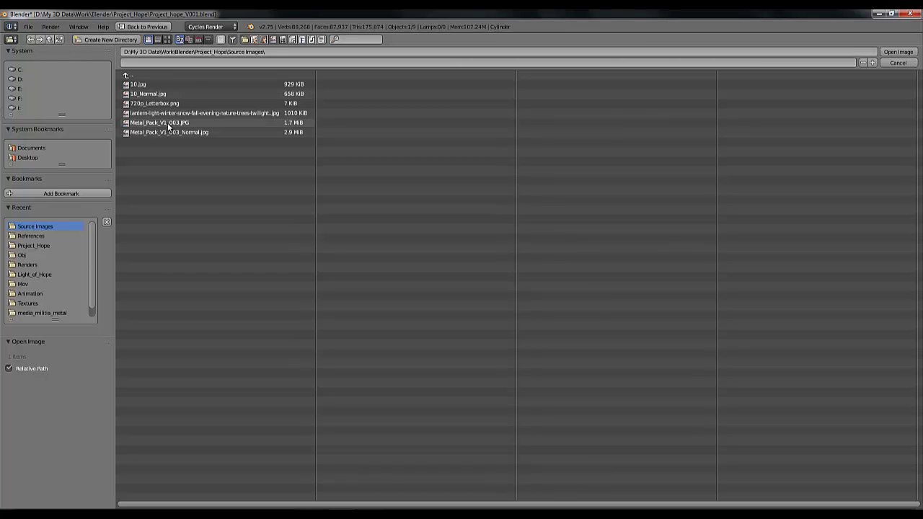
left_click(166, 40)
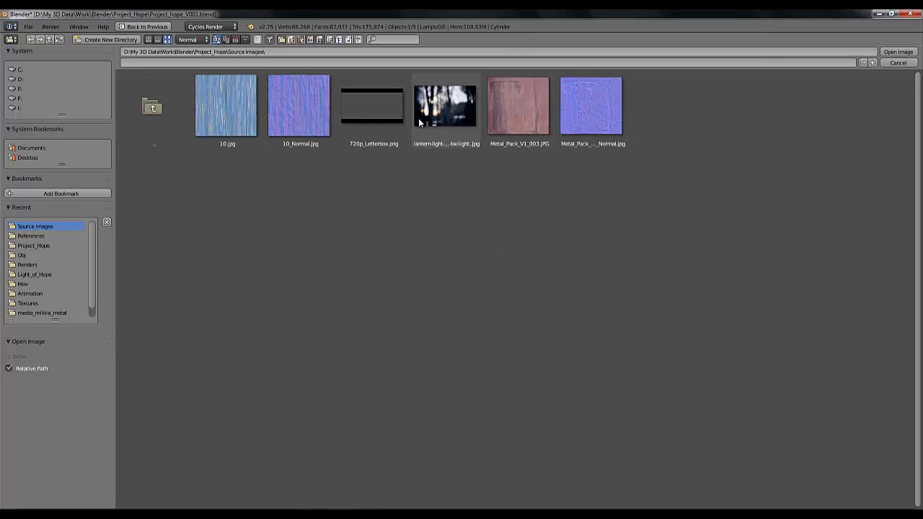
left_click(242, 115)
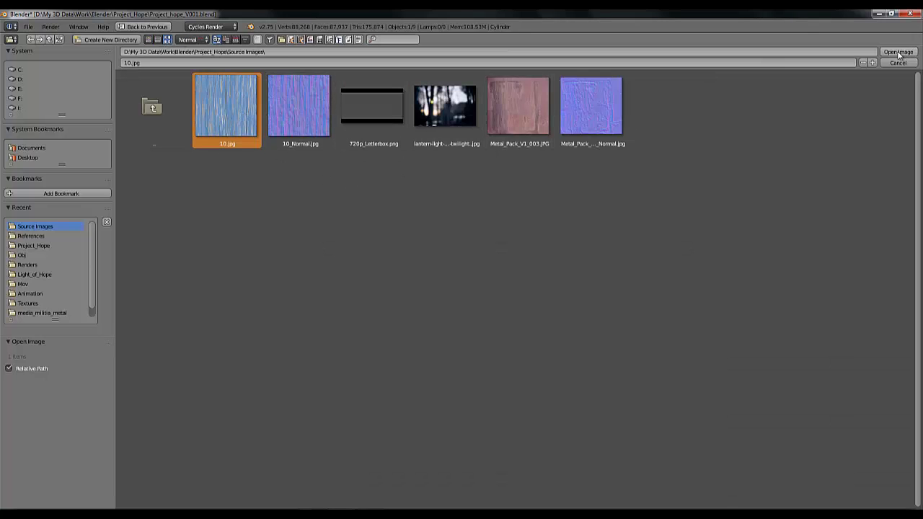
left_click(898, 52)
scroll(155, 228, "up", 3)
scroll(163, 236, "down", 2)
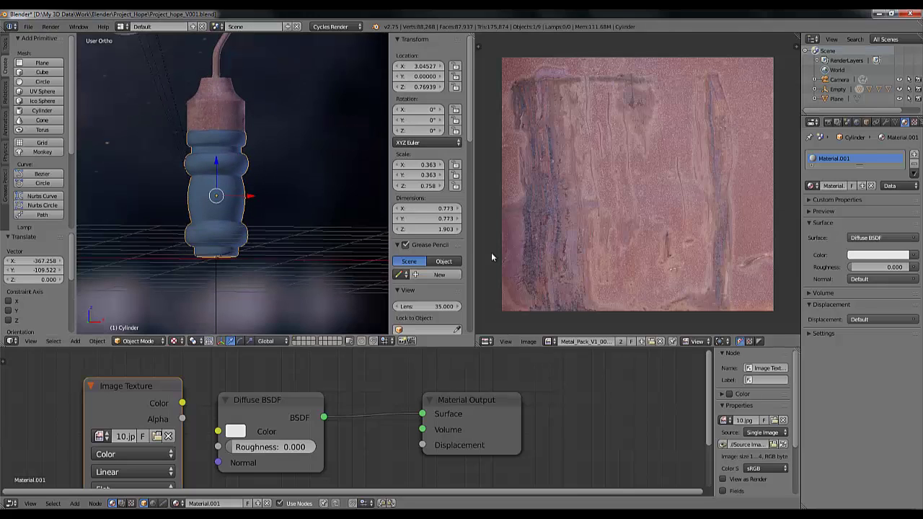
Open 10.jpg from the Source Images folder in the image editor in place of the metal texture.
left_click(527, 343)
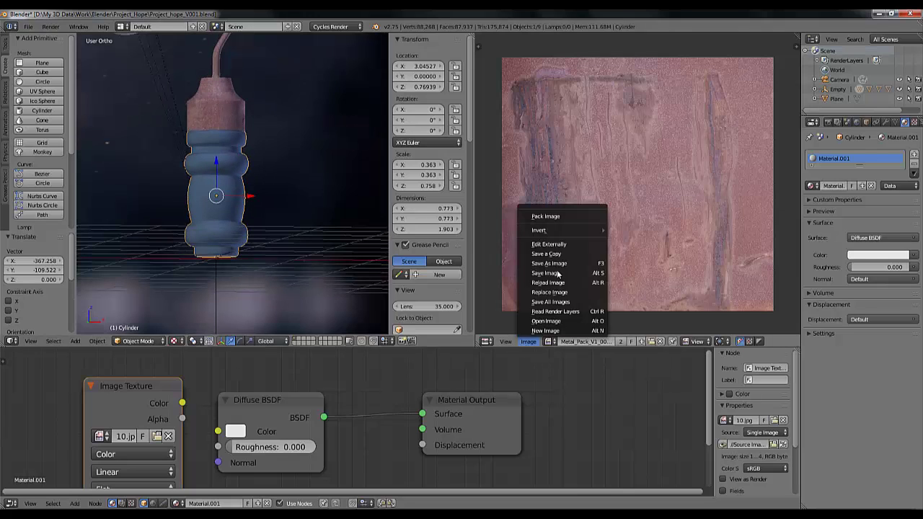
left_click(549, 325)
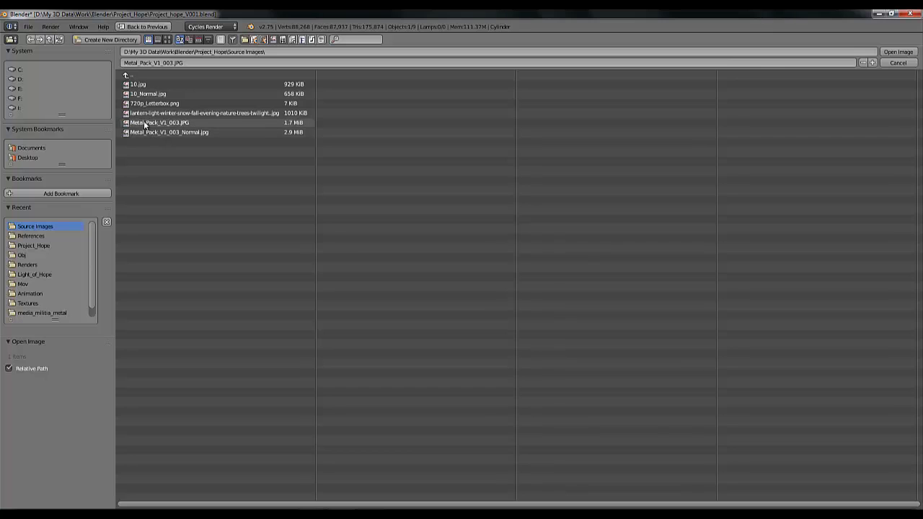
left_click(168, 40)
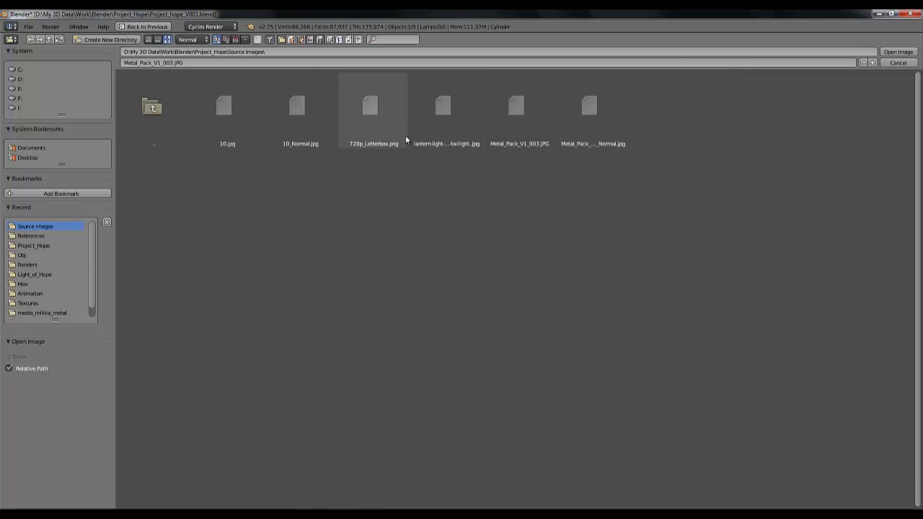
left_click(241, 119)
left_click(897, 52)
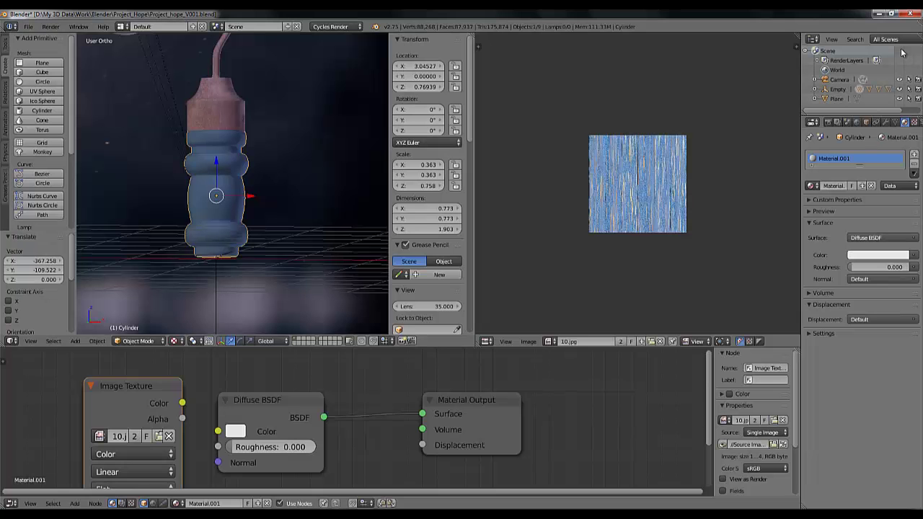
scroll(608, 209, "up", 5)
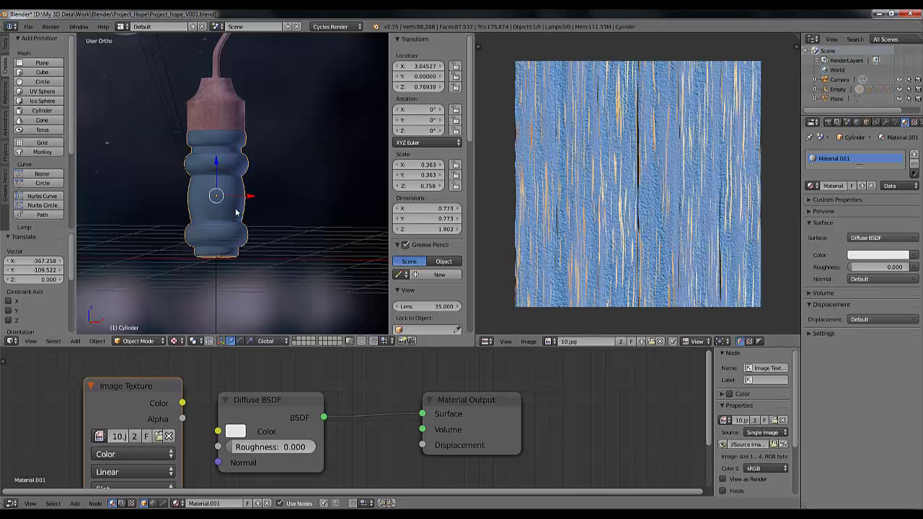
Unwrap the turned post's entire mesh with Cylinder Projection and return to Object Mode.
key("Tab")
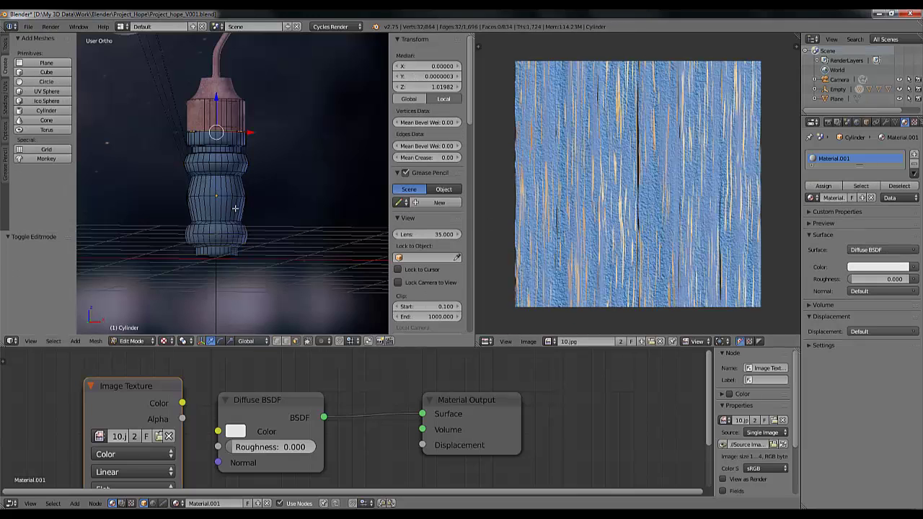
key("a")
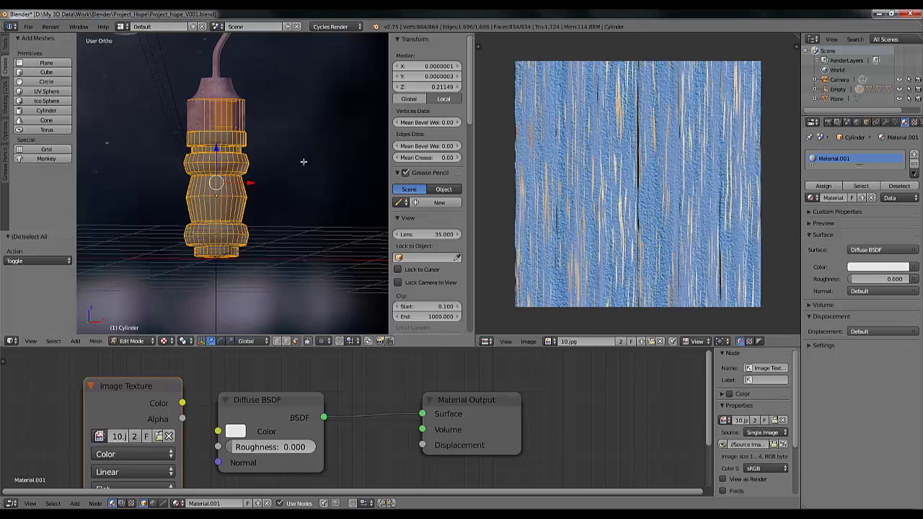
left_click(95, 340)
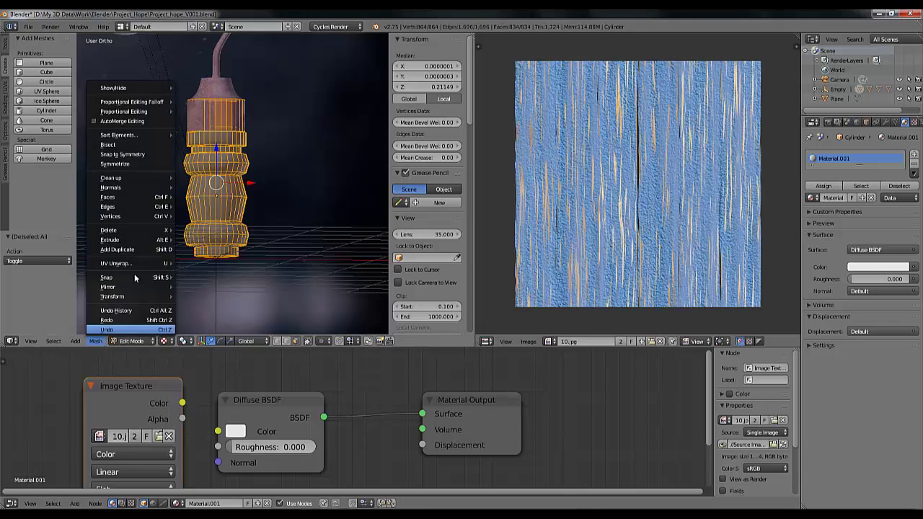
mouse_move(133, 265)
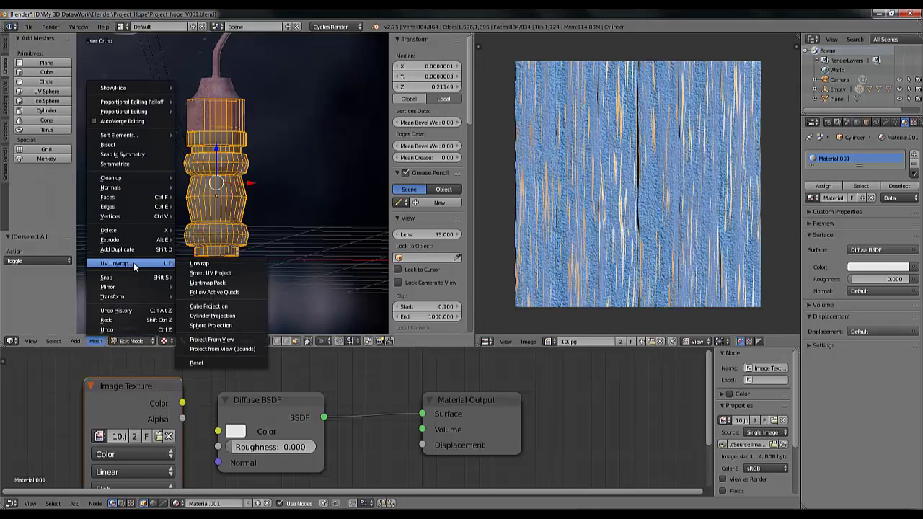
left_click(226, 315)
key("Tab")
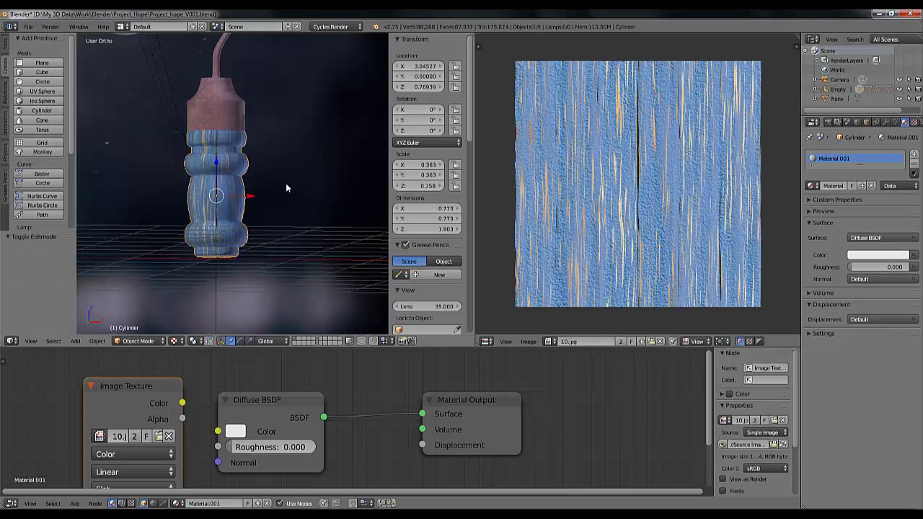
Inspect the blue wood texture on the turned post from several angles and through the camera.
middle_click_drag(286, 188, 150, 207)
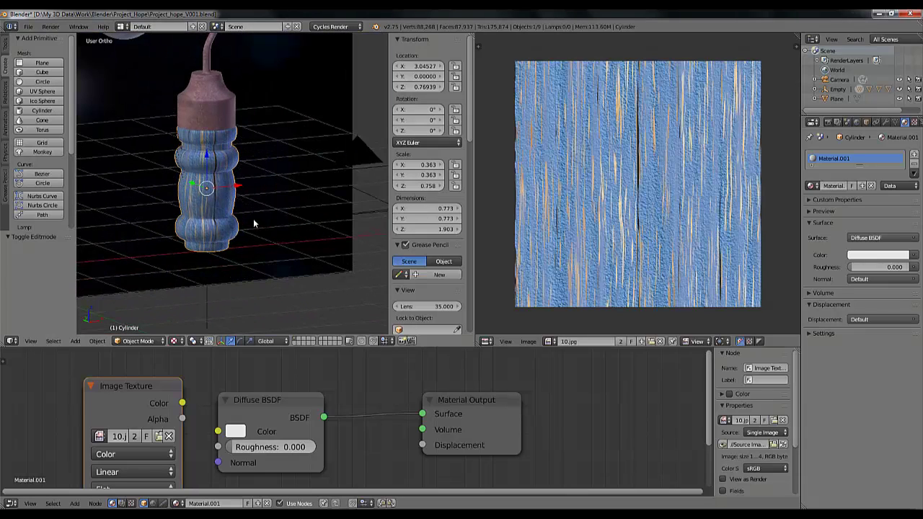
middle_click_drag(253, 223, 281, 237)
scroll(279, 239, "down", 4)
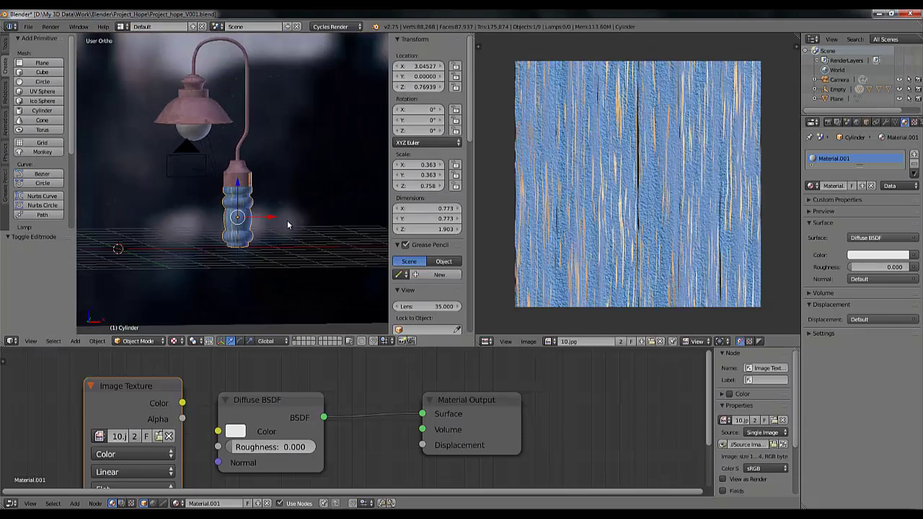
middle_click_drag(277, 164, 284, 234, "shift")
scroll(284, 246, "up", 4)
middle_click_drag(279, 184, 258, 82, "shift")
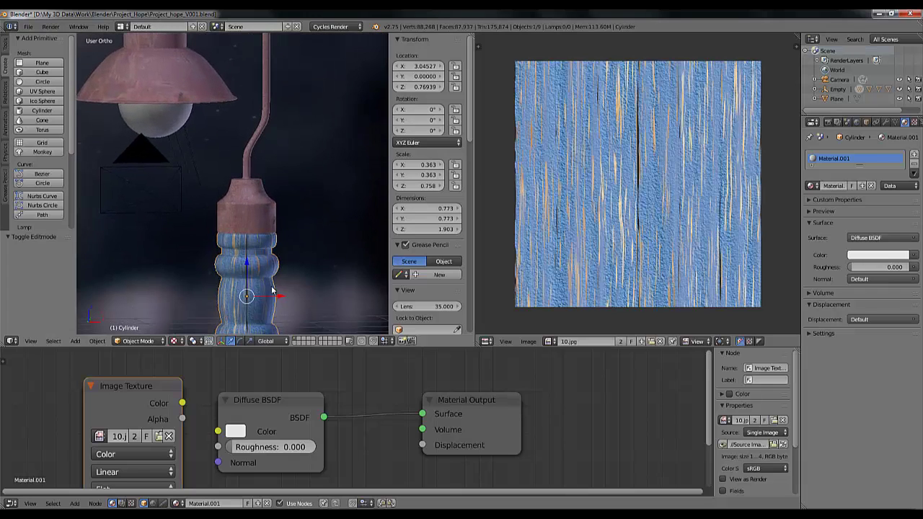
middle_click_drag(272, 289, 316, 308)
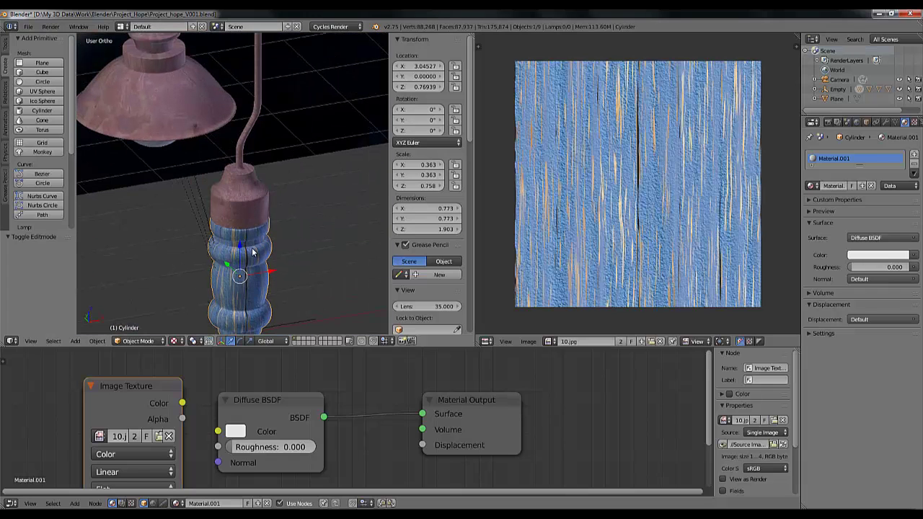
scroll(252, 251, "down", 5)
mouse_move(224, 217)
middle_mouse_down()
mouse_move(234, 218)
mouse_move(151, 217)
mouse_move(272, 263)
mouse_move(175, 243)
mouse_move(233, 235)
mouse_move(237, 194)
mouse_move(247, 216)
mouse_move(221, 206)
mouse_move(226, 215)
middle_mouse_up()
scroll(235, 219, "up", 4)
scroll(233, 236, "down", 3)
scroll(233, 236, "up", 3)
key("KP_0")
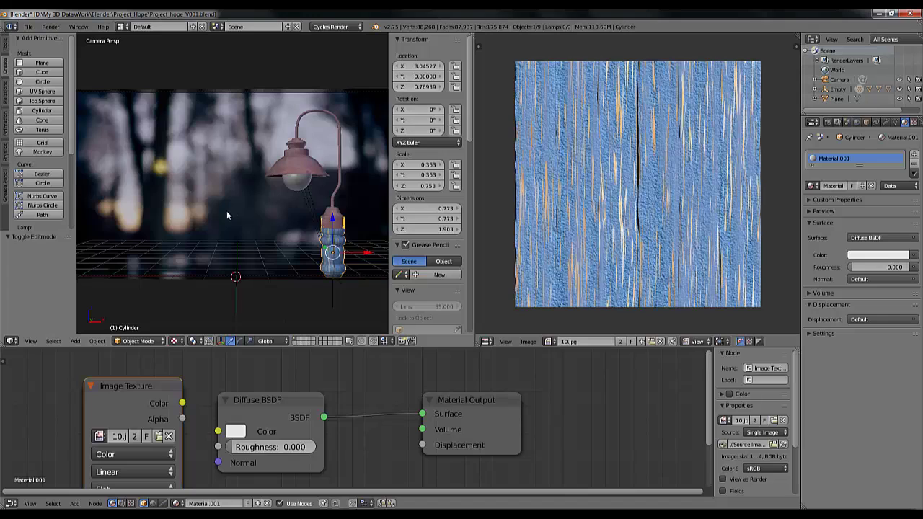
Select the bulb sphere under the lampshade and give it a new material named Bulb_Mat.
middle_click_drag(227, 211, 309, 245)
scroll(320, 190, "up", 4)
middle_click_drag(319, 190, 310, 258, "shift")
scroll(256, 251, "up", 3)
scroll(255, 251, "down", 2)
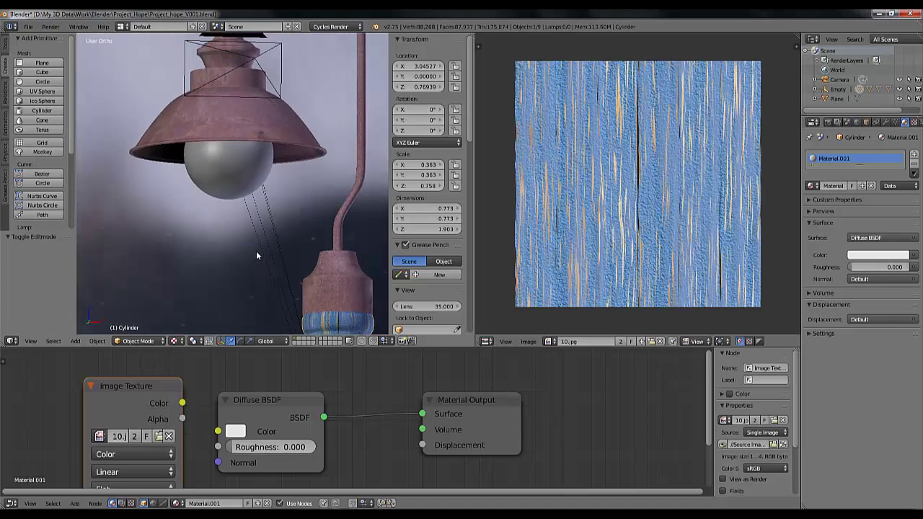
right_click(236, 153)
left_click(847, 185)
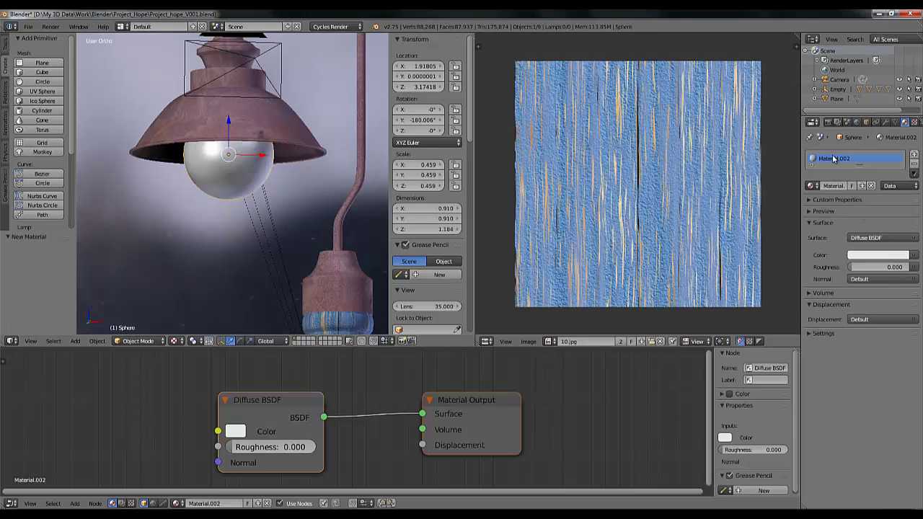
double_click(833, 159)
type("Bulb_Mat")
key("Return")
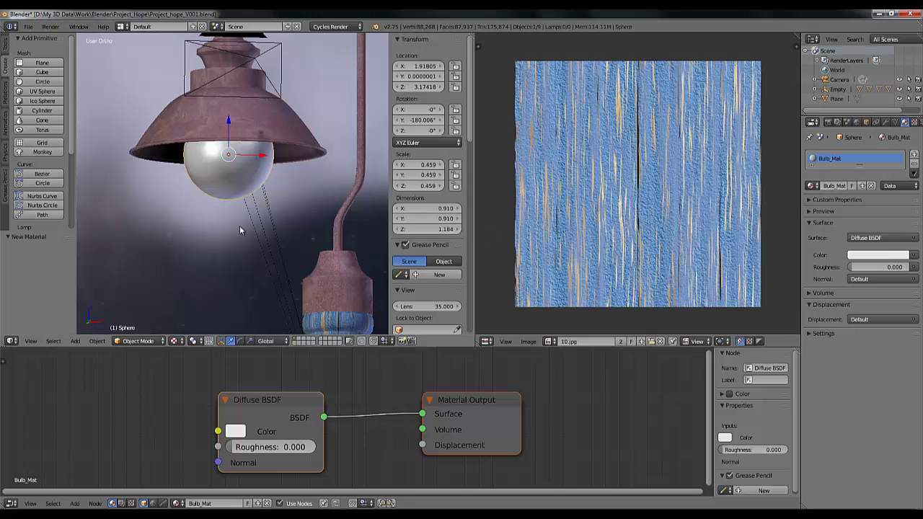
Change the Bulb_Mat surface shader to Emission with a strength of 5.
scroll(240, 227, "down", 2)
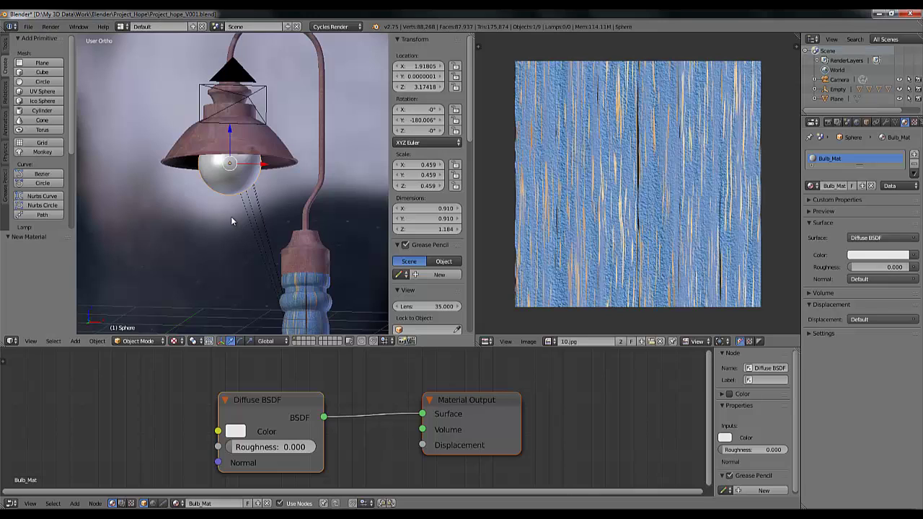
mouse_move(231, 216)
middle_mouse_down()
mouse_move(253, 239)
mouse_move(241, 227)
middle_mouse_up()
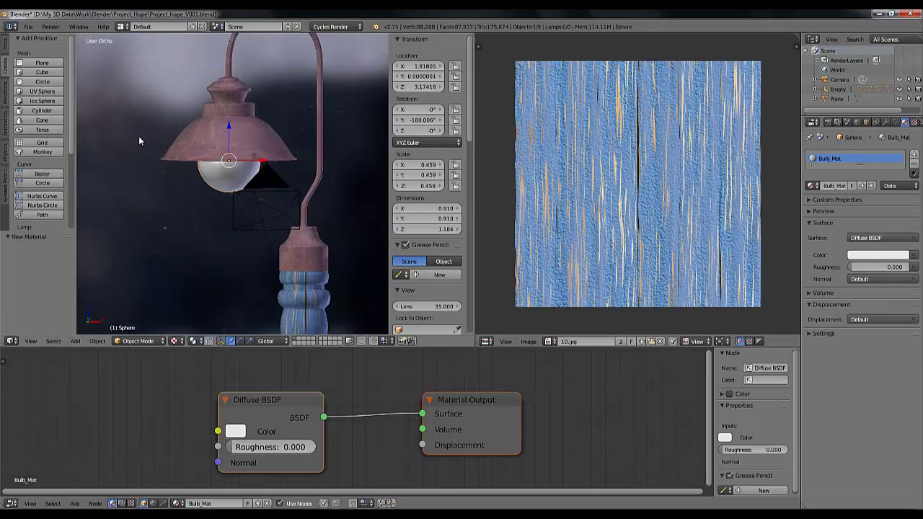
left_click(876, 239)
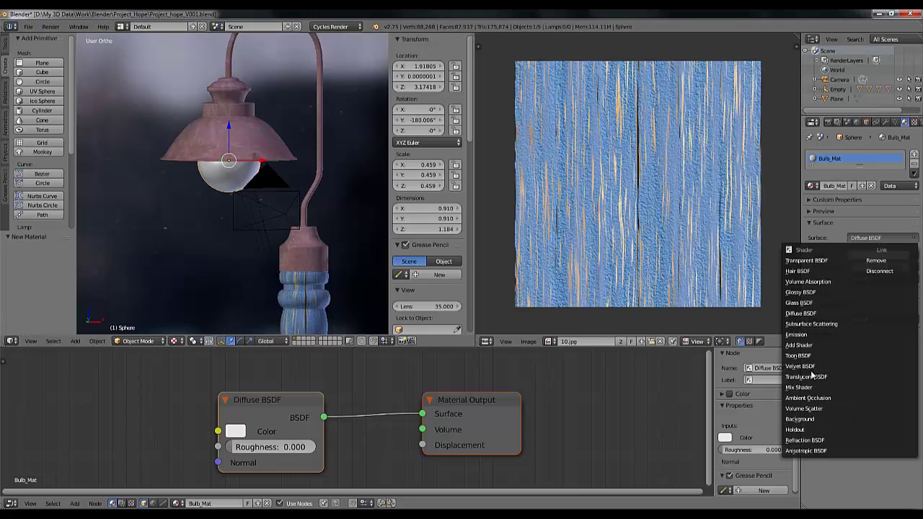
left_click(808, 336)
left_click(891, 267)
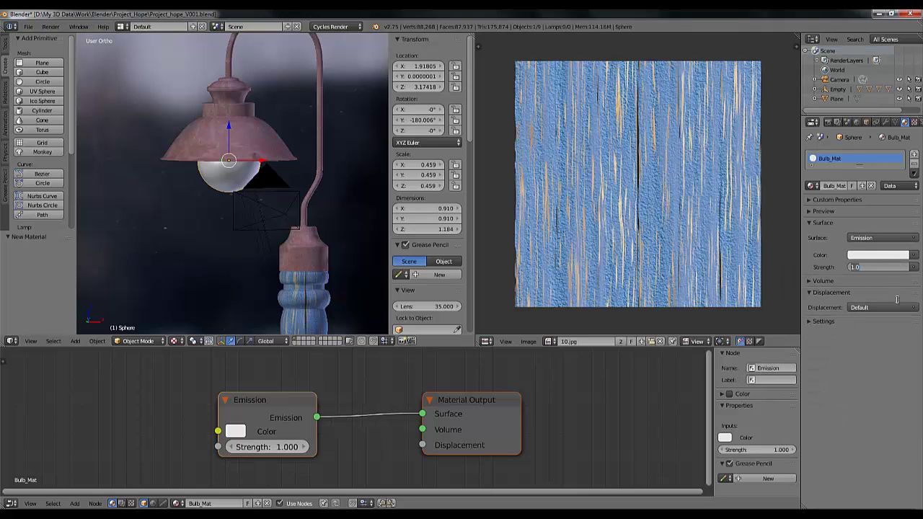
key("Return")
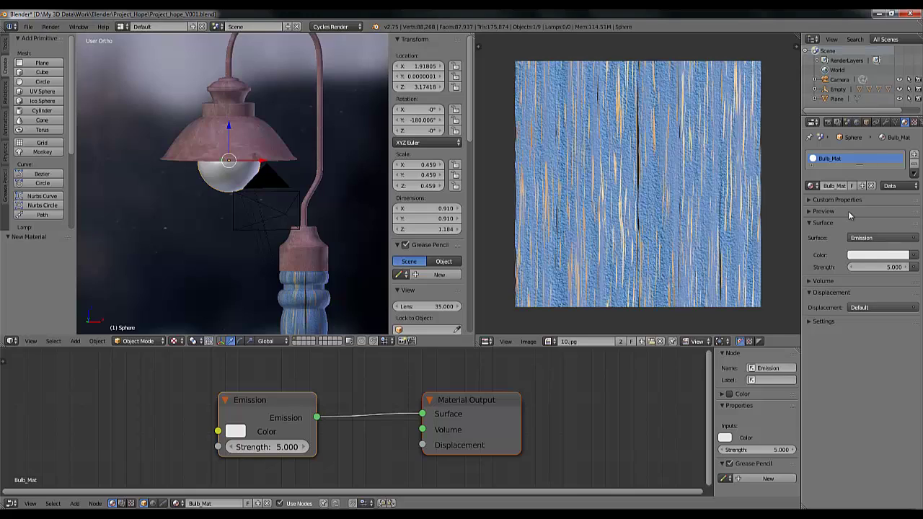
Set the bulb's emission strength to 7 and its color to yellow, R 0.800, G 0.669, B 0.074.
left_click(886, 267)
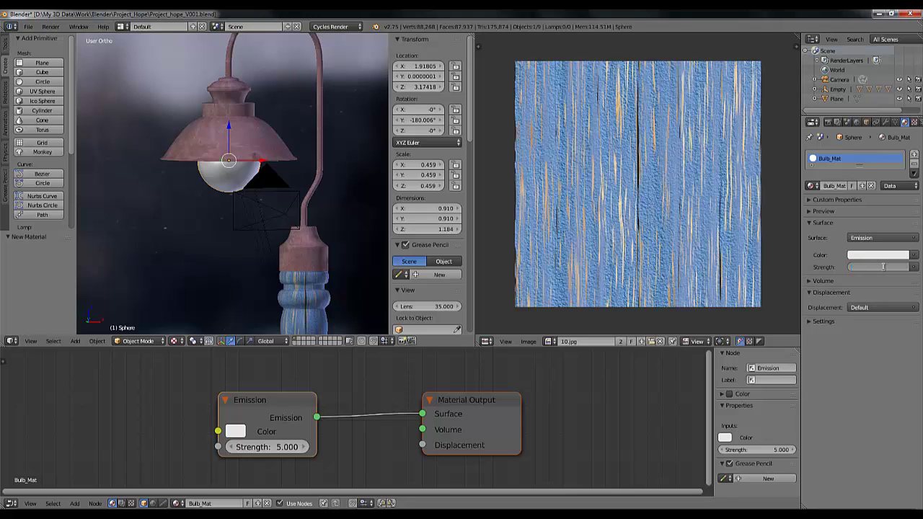
key("Return")
left_click(868, 256)
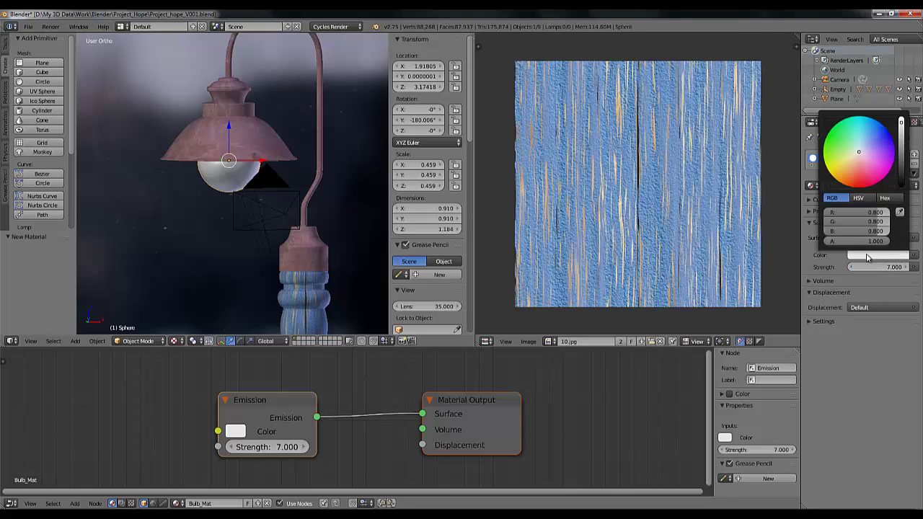
mouse_move(851, 170)
left_mouse_down()
mouse_move(832, 170)
mouse_move(840, 168)
left_mouse_up()
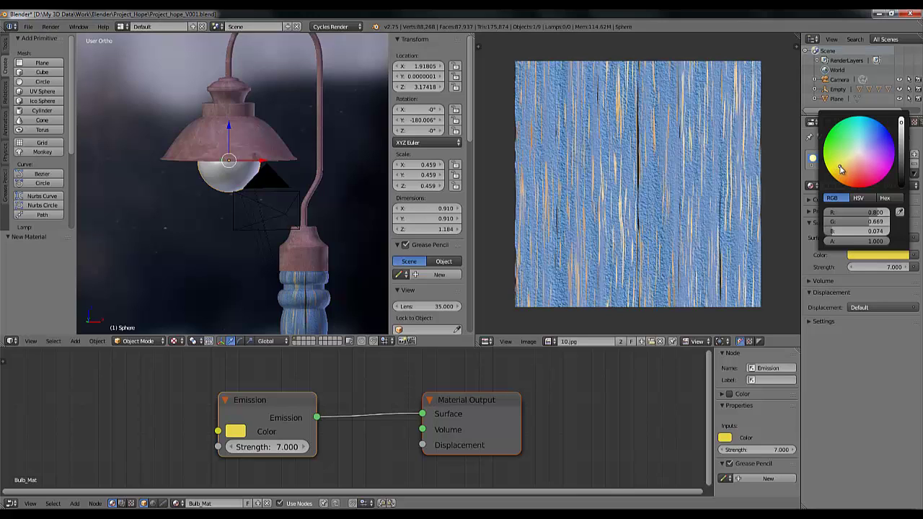
Look over the whole lamp and compare it with the finished Project: Hope image on the desktop.
scroll(268, 220, "up", 5)
scroll(268, 220, "down", 4)
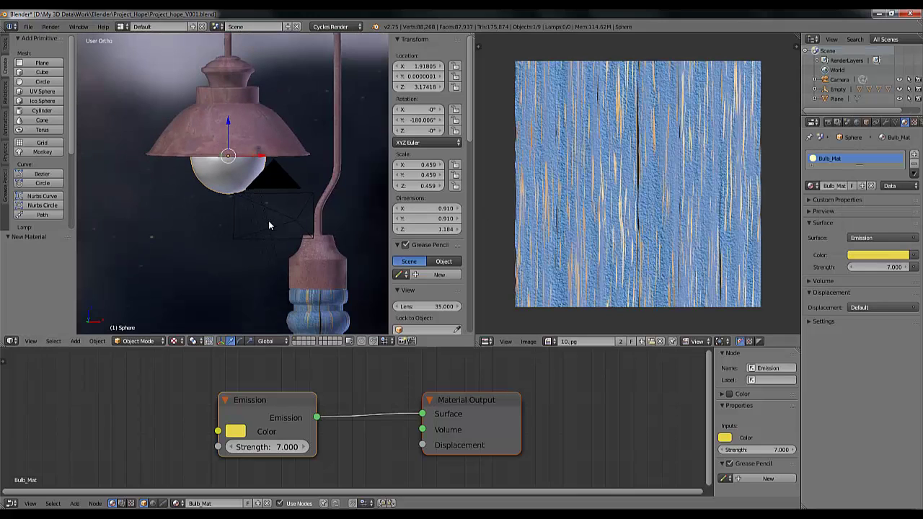
mouse_move(268, 225)
middle_mouse_down()
mouse_move(245, 226)
mouse_move(260, 210)
mouse_move(290, 242)
mouse_move(232, 221)
mouse_move(254, 229)
middle_mouse_up()
scroll(260, 212, "down", 3)
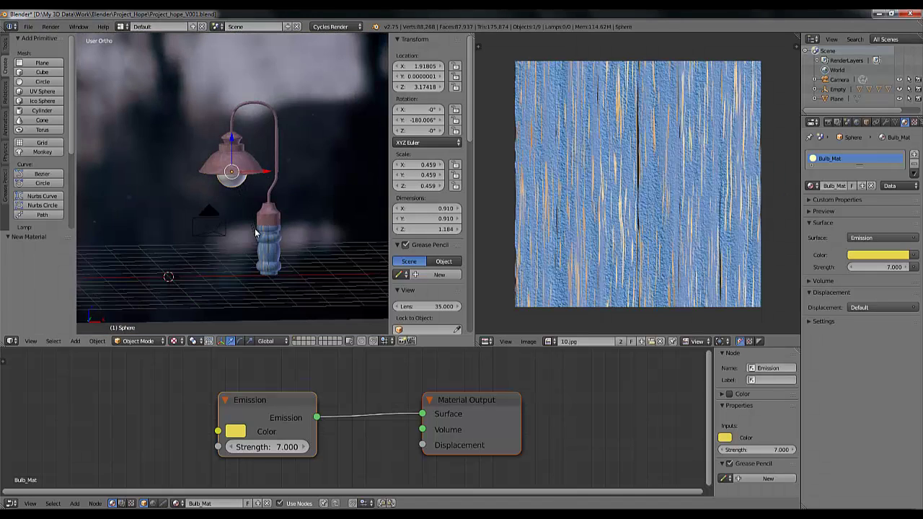
scroll(255, 230, "up", 1)
scroll(255, 230, "down", 3)
scroll(255, 231, "up", 1)
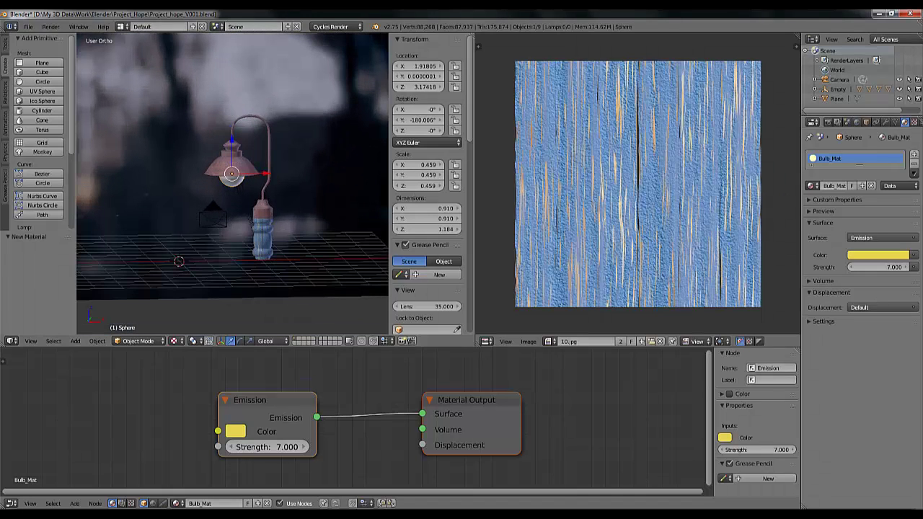
mouse_move(919, 514)
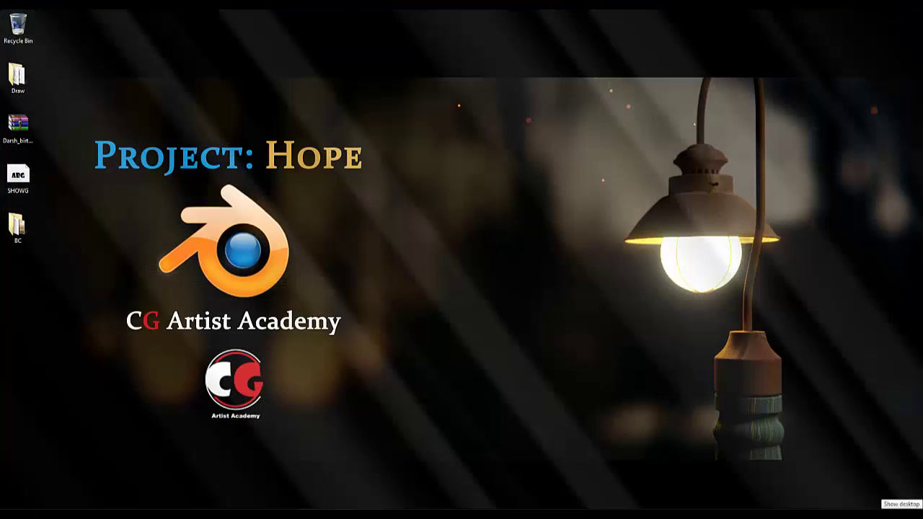
scroll(220, 232, "up", 2)
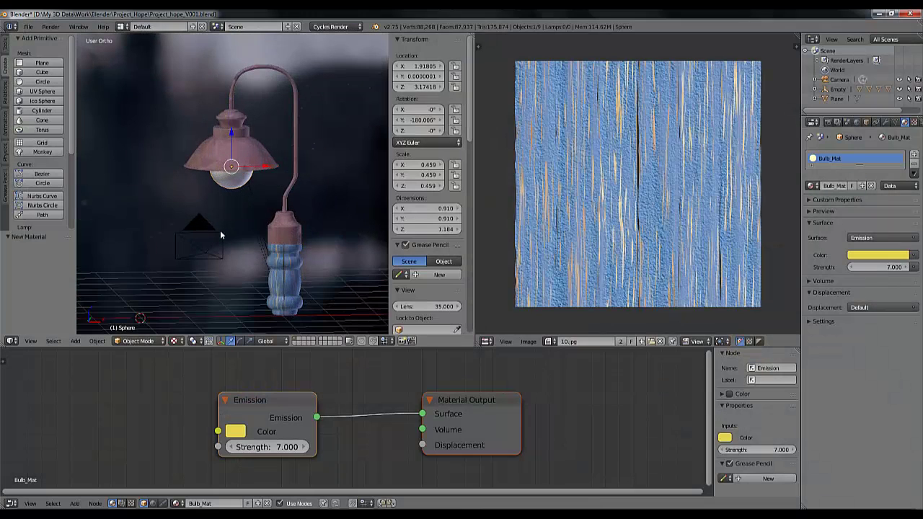
Frame the scene through the camera and set the Cycles render device to GPU Compute.
key("KP_0")
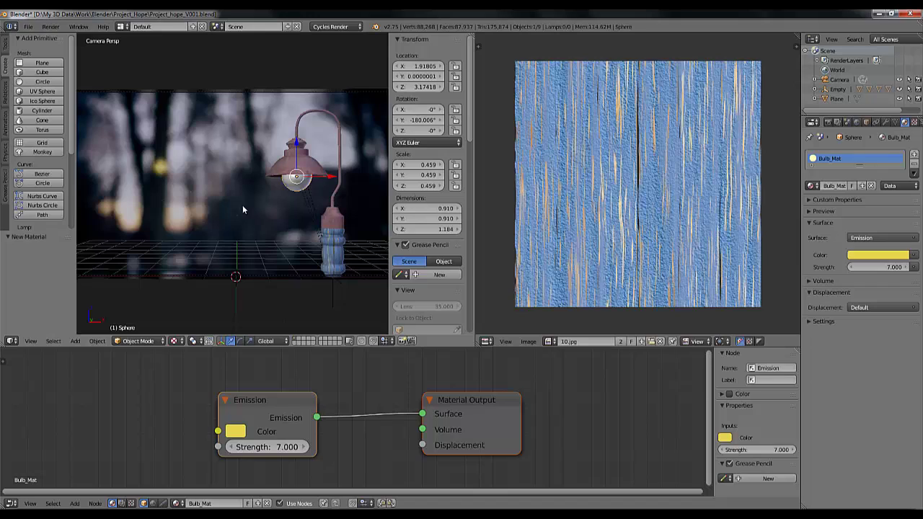
key("Home")
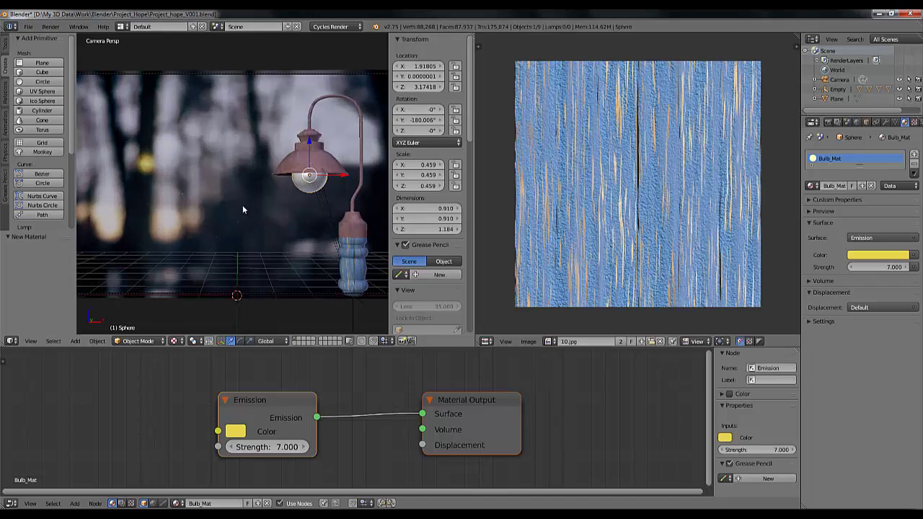
left_click(827, 123)
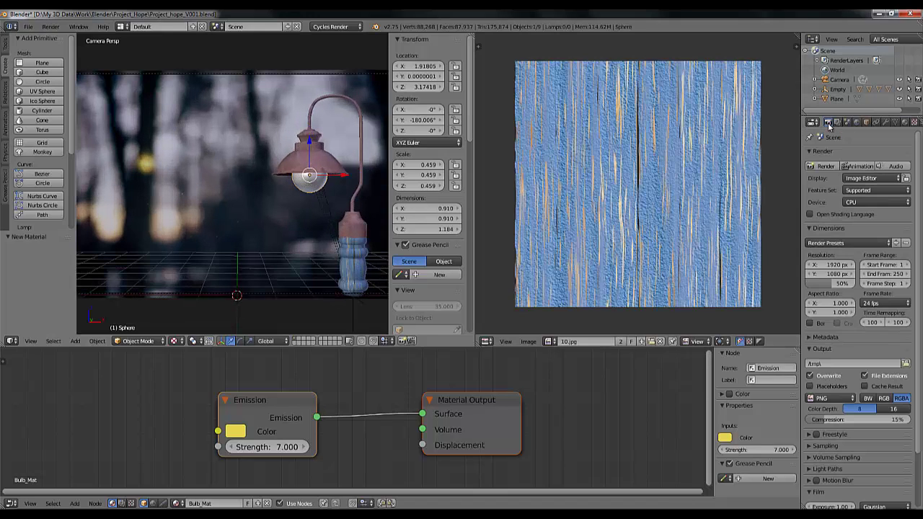
left_click(861, 202)
left_click(861, 181)
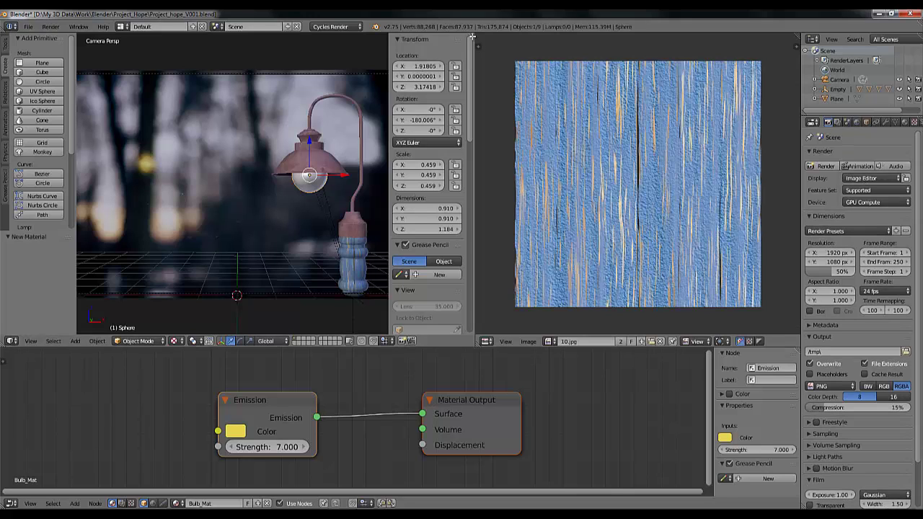
Merge the image editor area into the 3D view and preview the lamp scene in Rendered shading.
left_click_drag(472, 36, 658, 81)
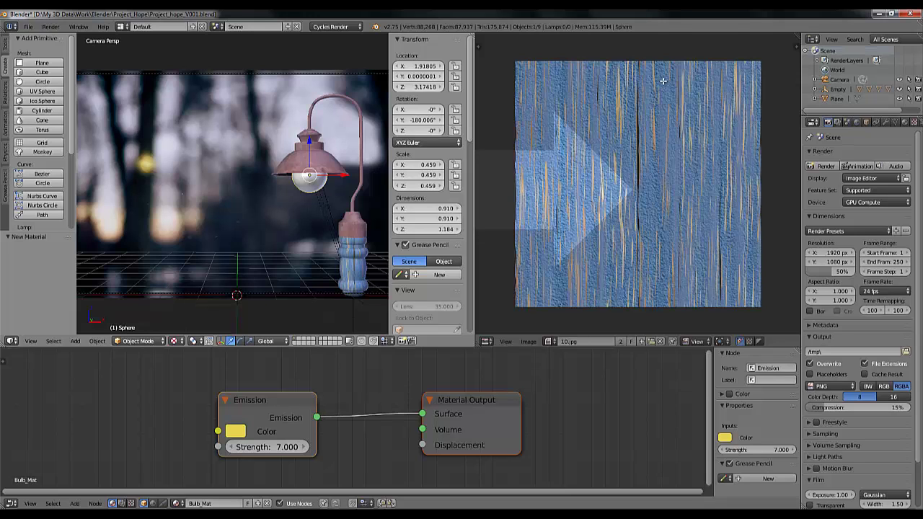
left_click_drag(662, 80, 664, 85)
scroll(417, 199, "down", 5)
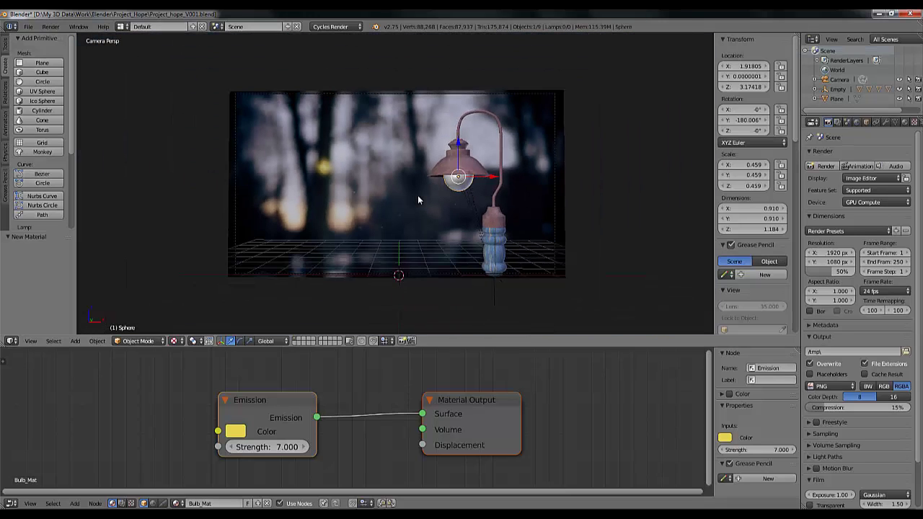
scroll(418, 200, "up", 2)
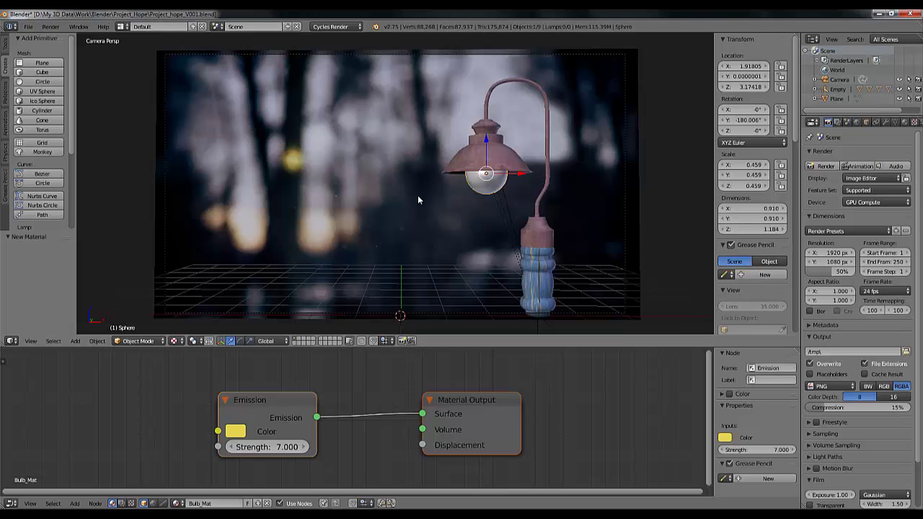
key("shift+z")
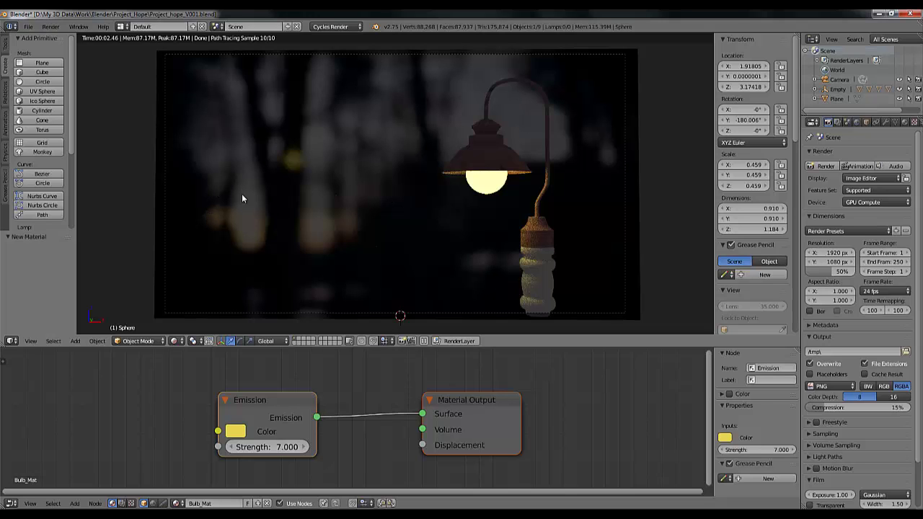
middle_click_drag(233, 190, 270, 179)
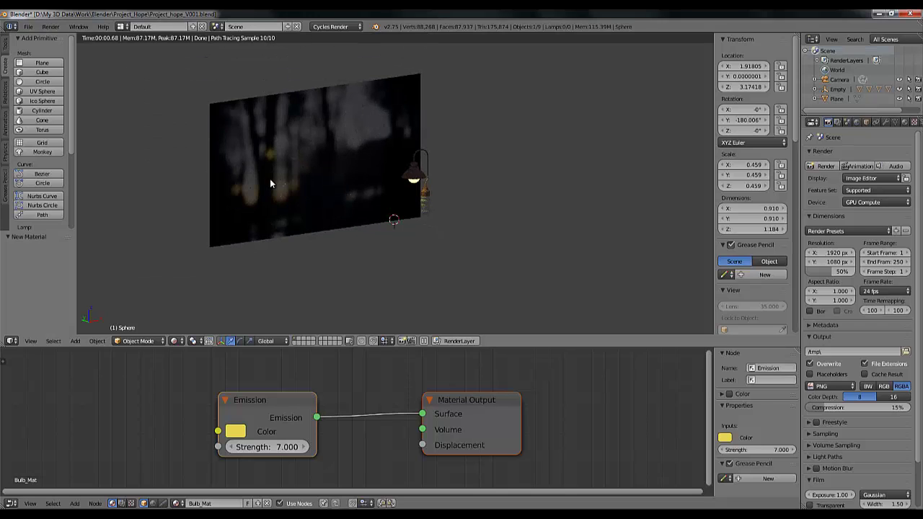
Limit the Cycles preview to the camera frame with the render Border option and widen the properties area.
key("KP_0")
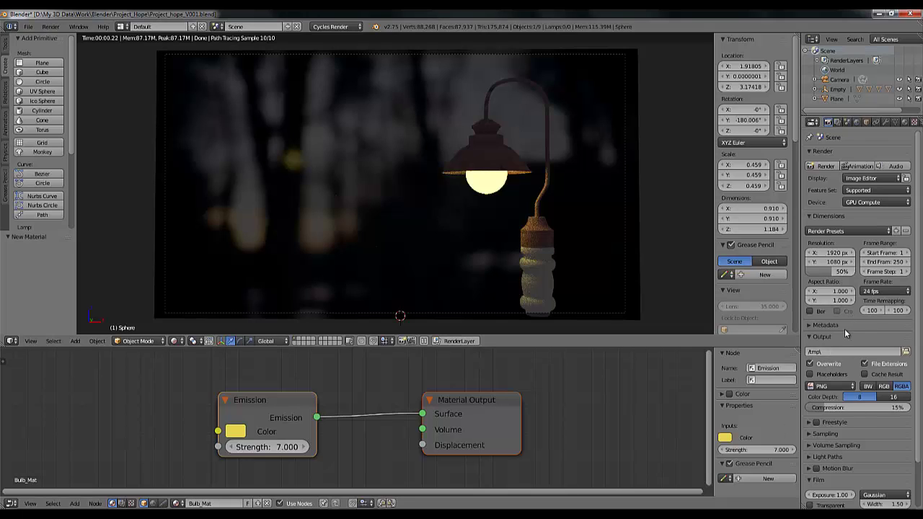
left_click(810, 310)
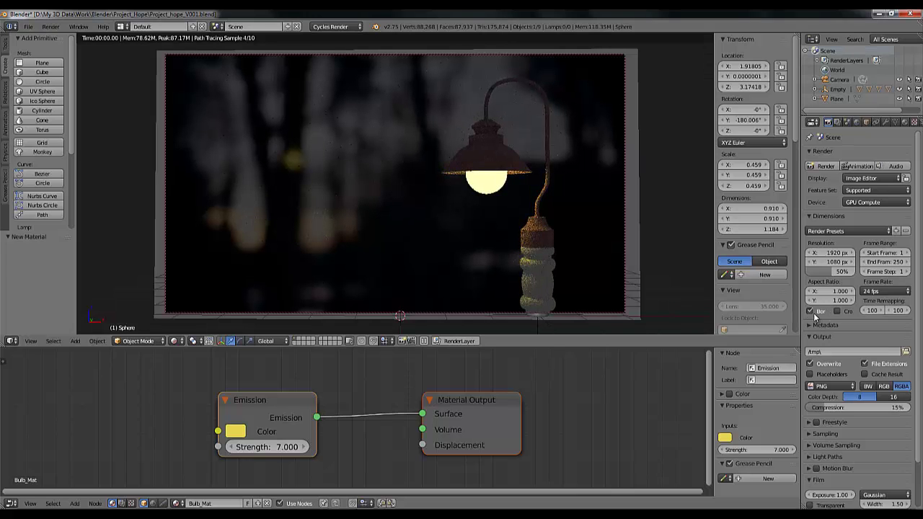
left_click_drag(800, 254, 768, 254)
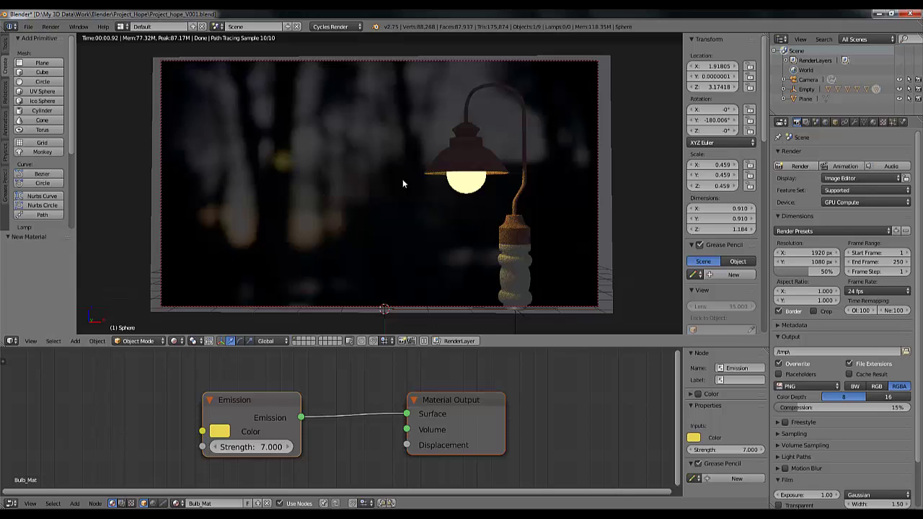
Return the 3D view to Solid shading and undo the last change to the bulb's emission color.
key("shift+z")
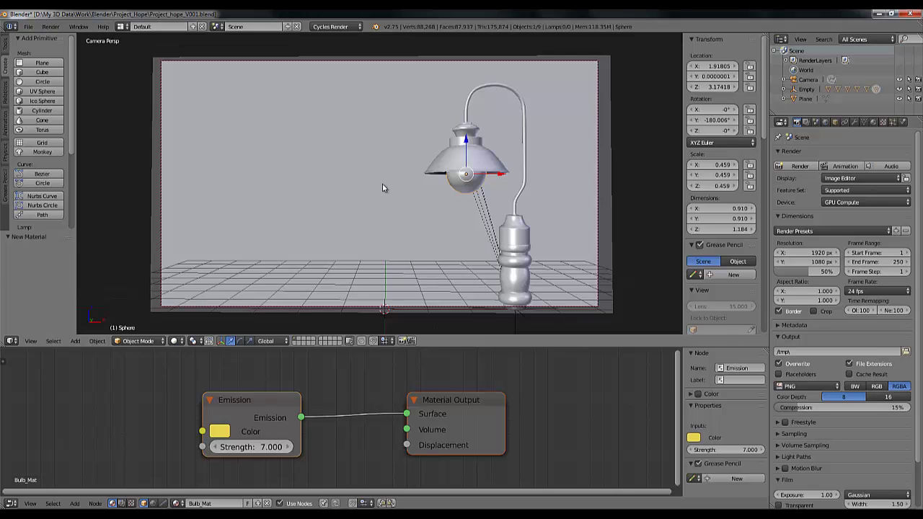
middle_click_drag(335, 173, 446, 202)
scroll(336, 163, "down", 4)
scroll(337, 172, "up", 4)
scroll(447, 201, "down", 4)
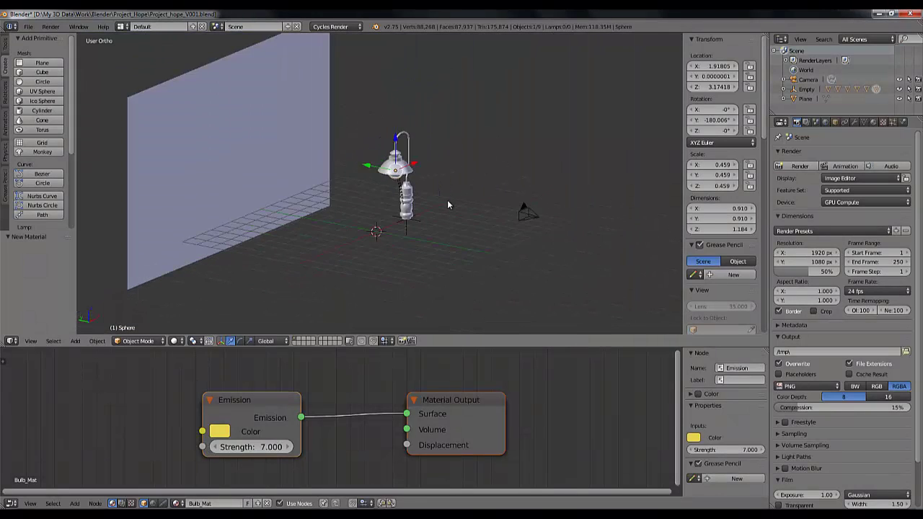
scroll(445, 202, "up", 7)
scroll(439, 206, "down", 3)
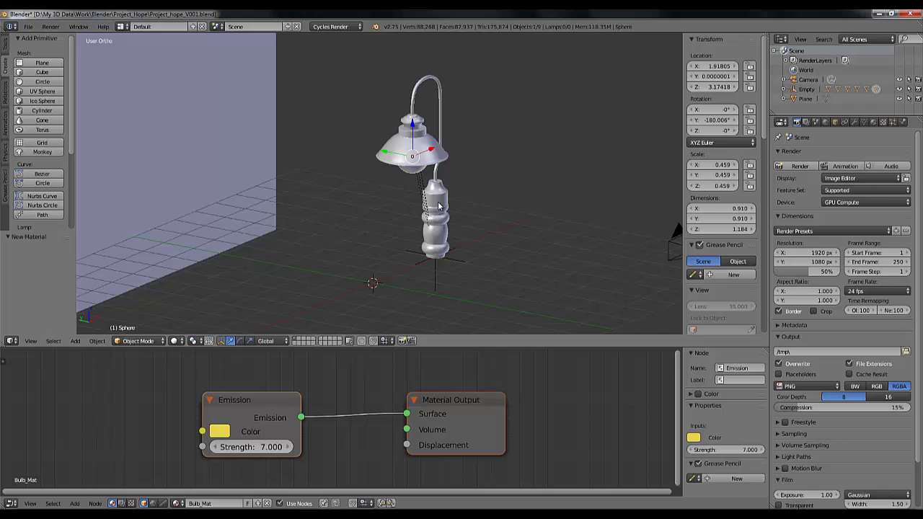
key("ctrl+z")
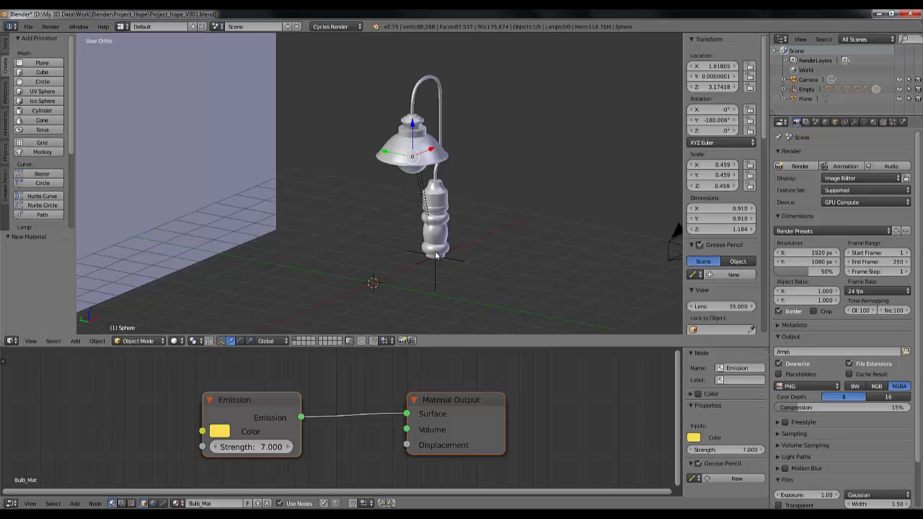
middle_click_drag(435, 255, 516, 236)
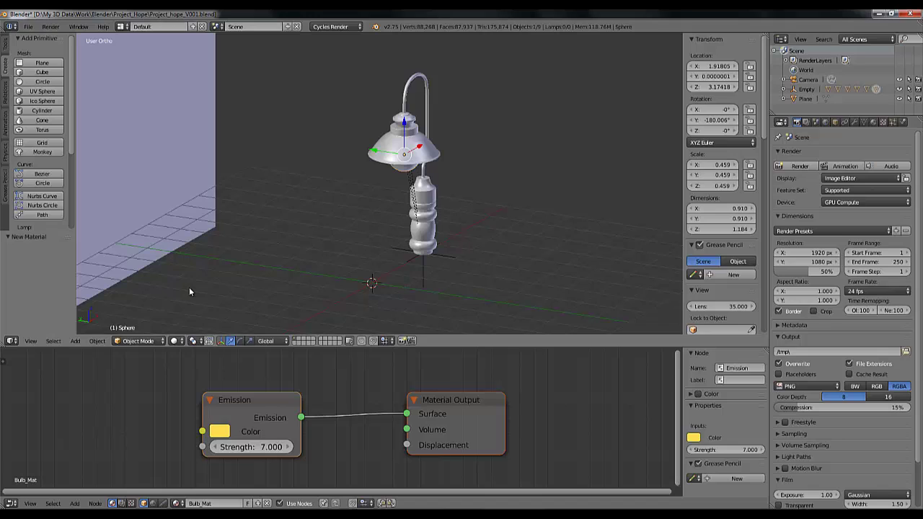
Add an Area lamp at the scene origin and raise it along Z to about 9.19.
key("shift+a")
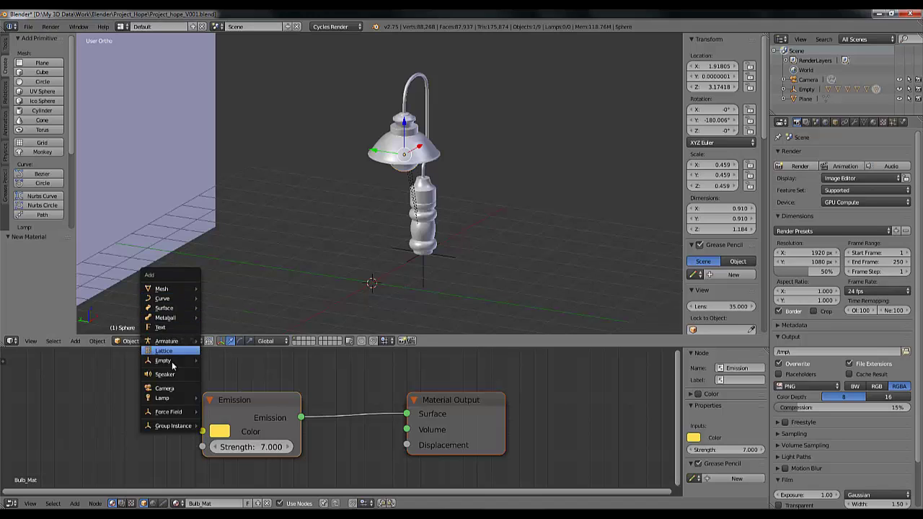
mouse_move(173, 404)
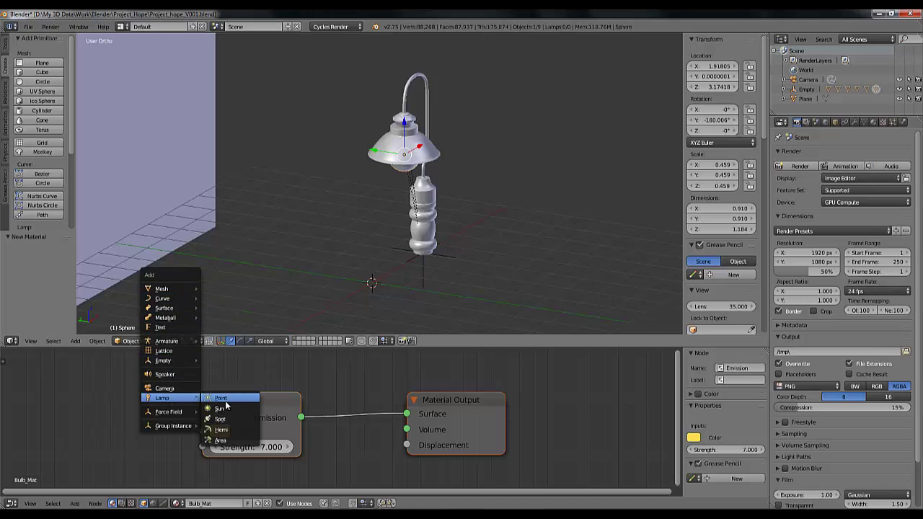
left_click(219, 441)
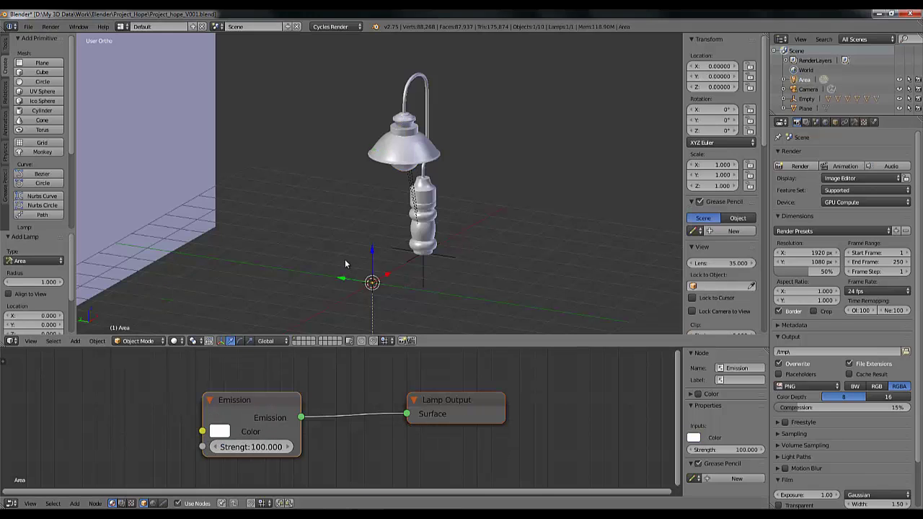
scroll(344, 259, "down", 4)
middle_click_drag(422, 273, 401, 247)
left_click_drag(376, 215, 376, 76)
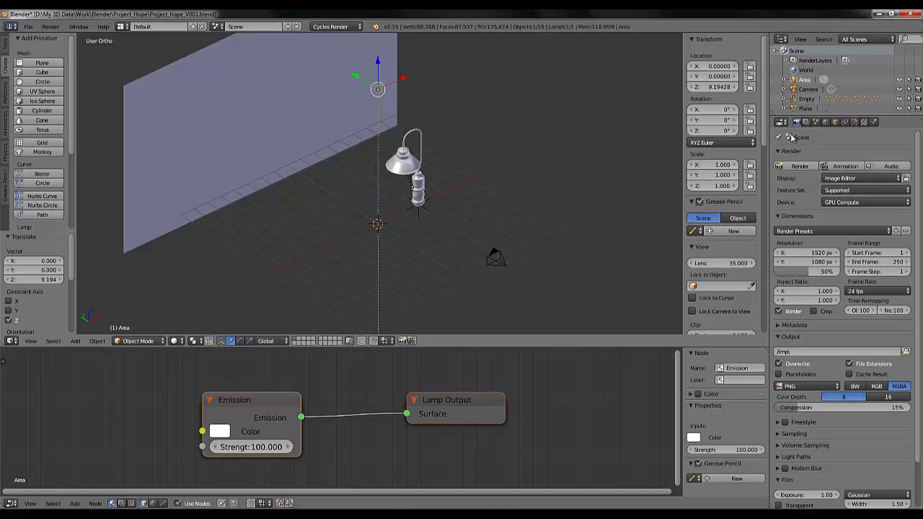
Set the area lamp's shape to Rectangle with Size X and Size Y of 4.5.
left_click(855, 122)
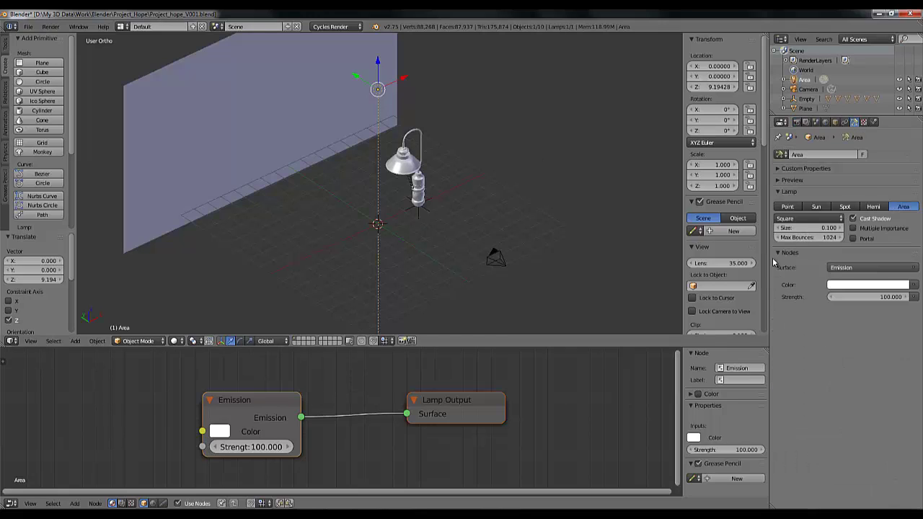
left_click(800, 218)
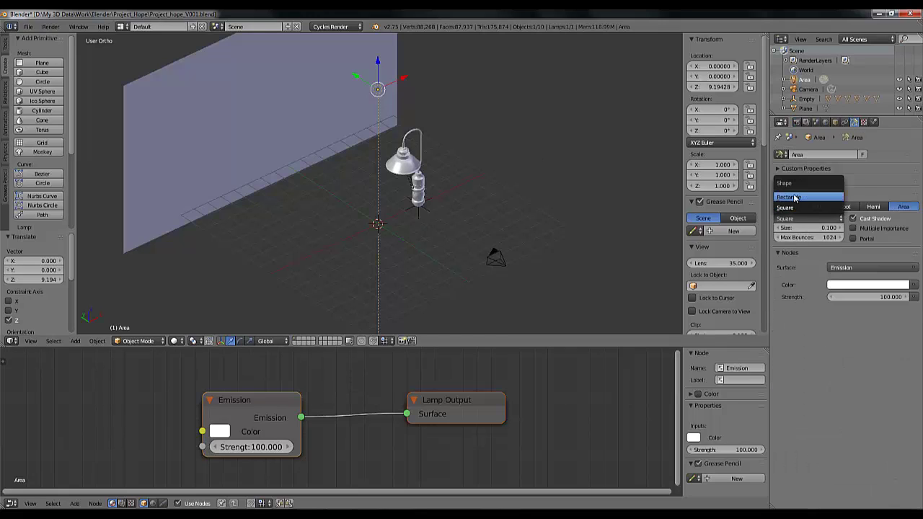
left_click(793, 197)
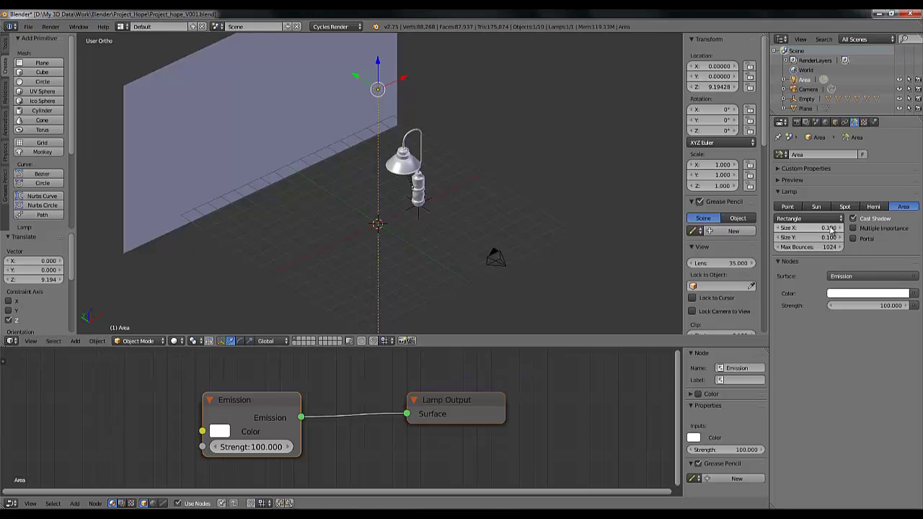
left_click_drag(830, 229, 825, 238)
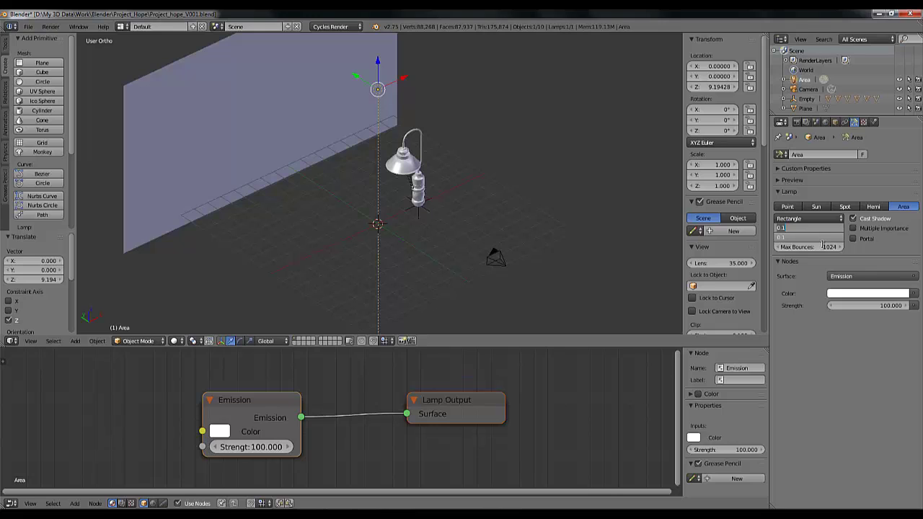
type("4.5")
key("Return")
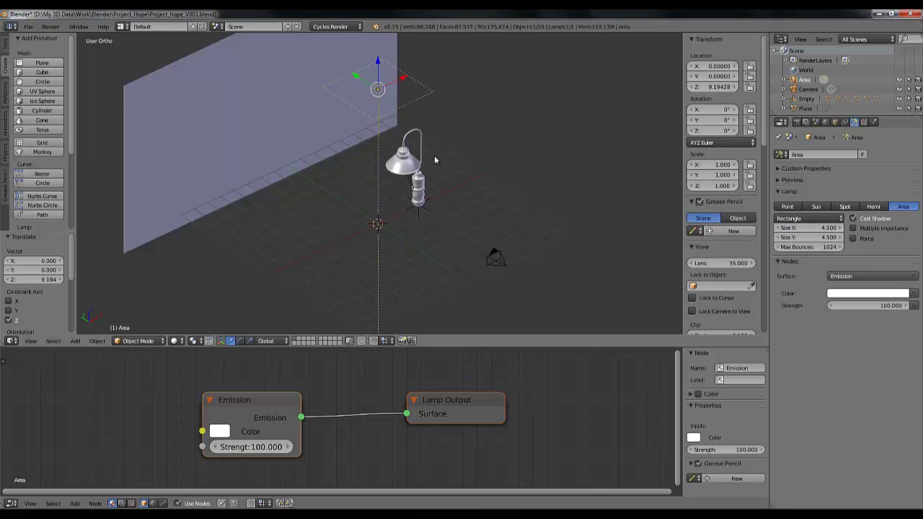
Move the area lamp along X to about 8.59, beyond the post side of the street lamp.
middle_click_drag(423, 169, 427, 150)
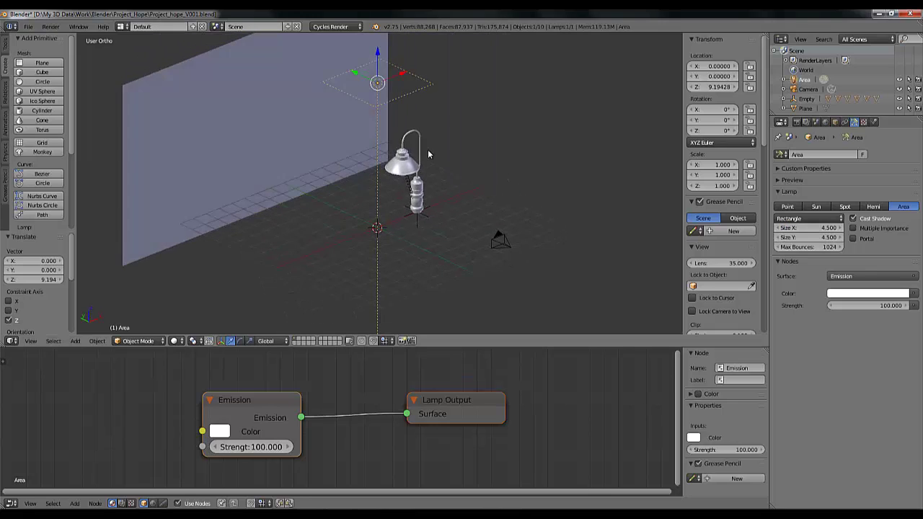
left_click_drag(404, 75, 472, 57)
middle_click_drag(471, 137, 504, 90)
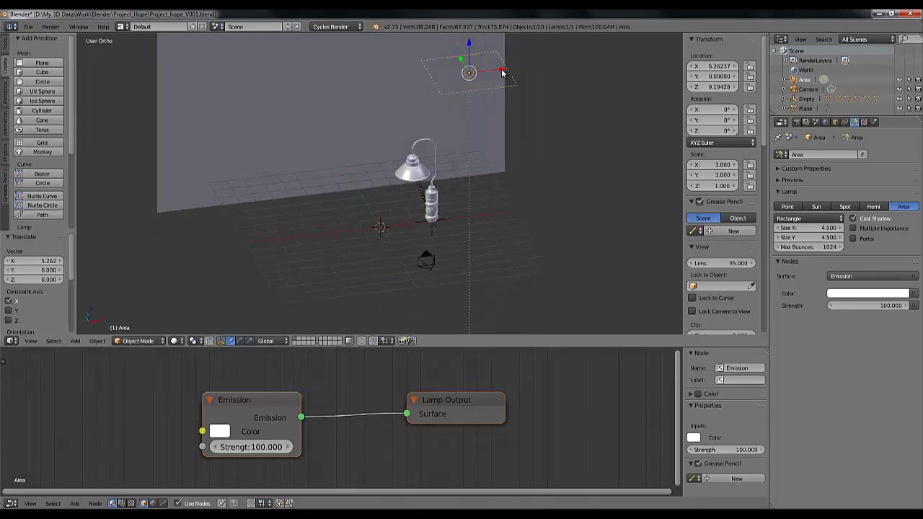
left_click_drag(505, 85, 542, 75)
middle_click_drag(441, 158, 457, 196)
left_click_drag(549, 114, 566, 113)
middle_click_drag(463, 189, 461, 171)
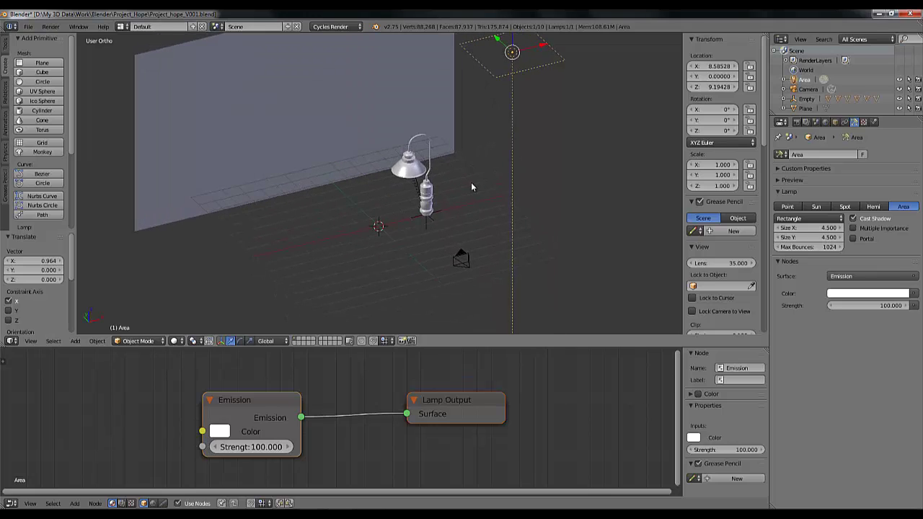
scroll(471, 187, "up", 4)
scroll(472, 187, "down", 5)
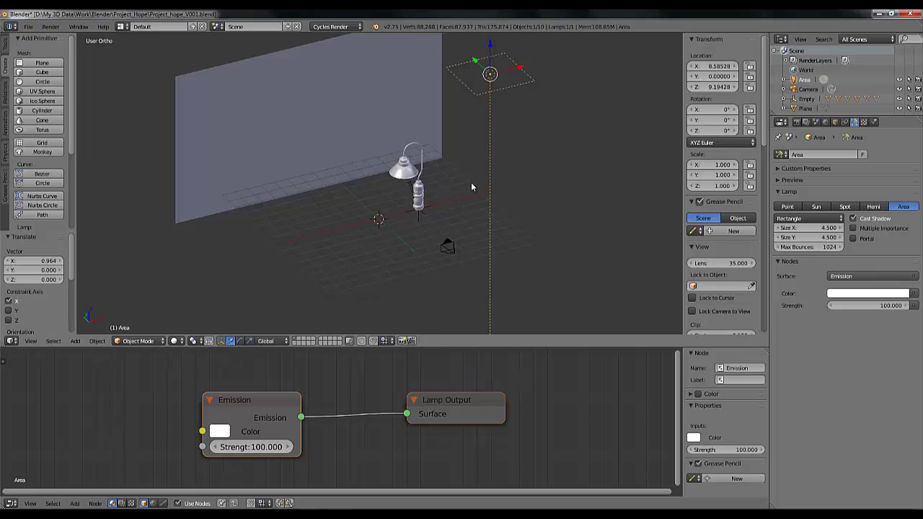
Set the area lamp's emission strength to 400.
left_click(872, 305)
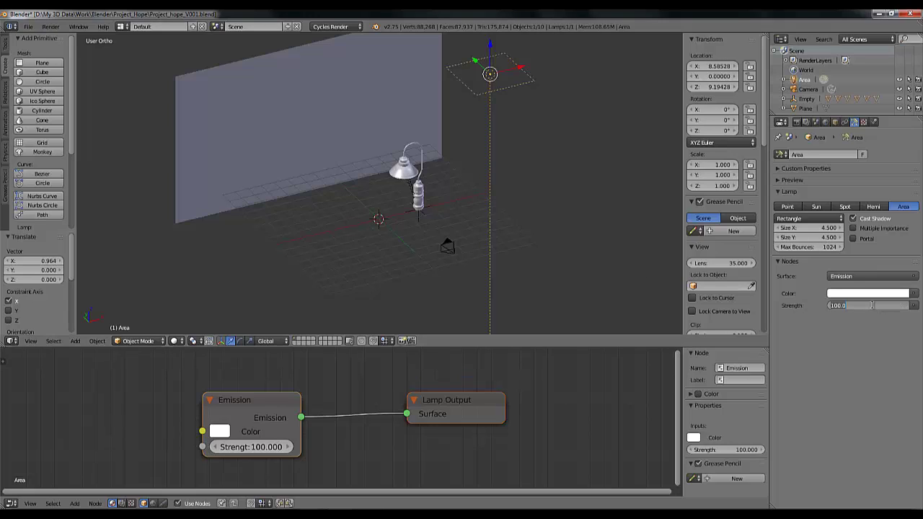
type("400")
key("Return")
Rotate the area lamp to X 29° and Y -44° and place it at X 8.1, Y -1.7, Z 9.1.
middle_click_drag(339, 200, 457, 203)
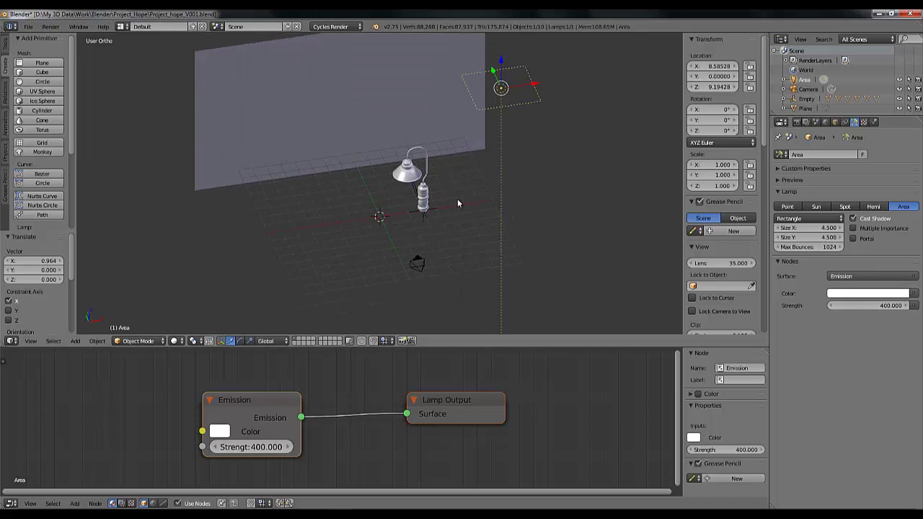
mouse_move(714, 109)
left_mouse_down()
mouse_move(729, 115)
mouse_move(704, 123)
left_mouse_up()
left_click_drag(717, 124, 685, 124)
mouse_move(602, 162)
middle_mouse_down()
mouse_move(608, 138)
mouse_move(600, 152)
middle_mouse_up()
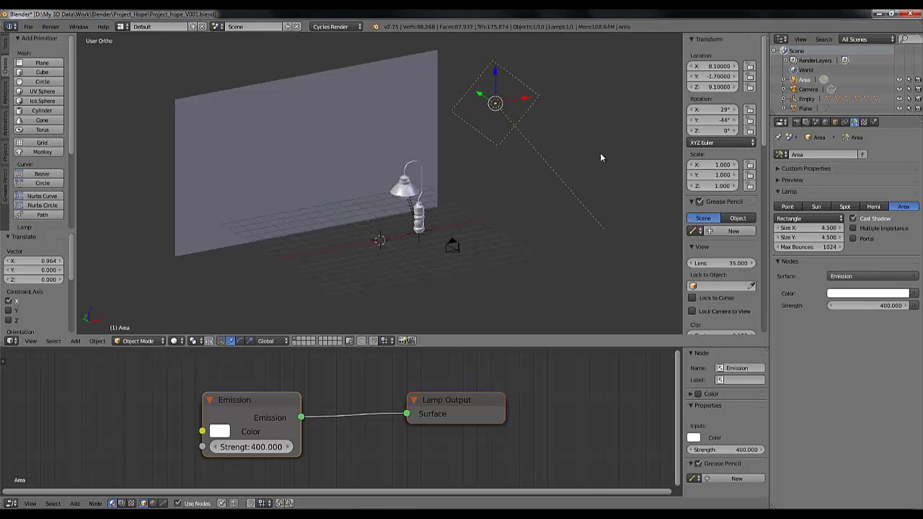
middle_click_drag(545, 229, 490, 222)
scroll(490, 223, "up", 2)
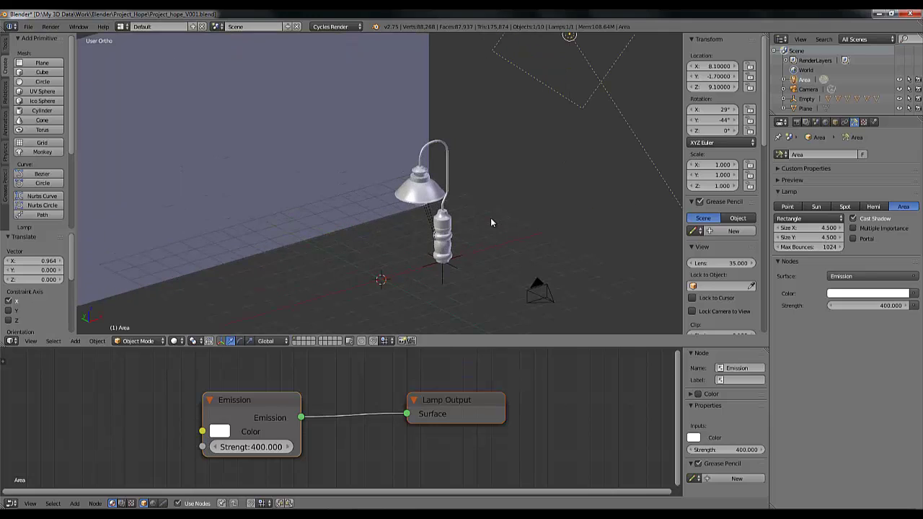
scroll(491, 222, "down", 3)
mouse_move(417, 246)
middle_mouse_down()
mouse_move(407, 241)
mouse_move(418, 245)
middle_mouse_up()
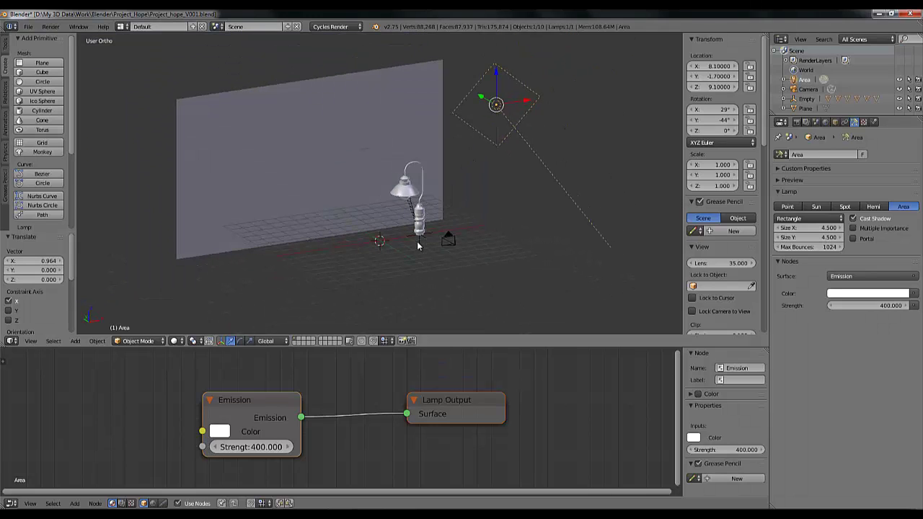
Preview the area lamp's effect through the camera in Rendered shading and return to Solid shading.
key("KP_0")
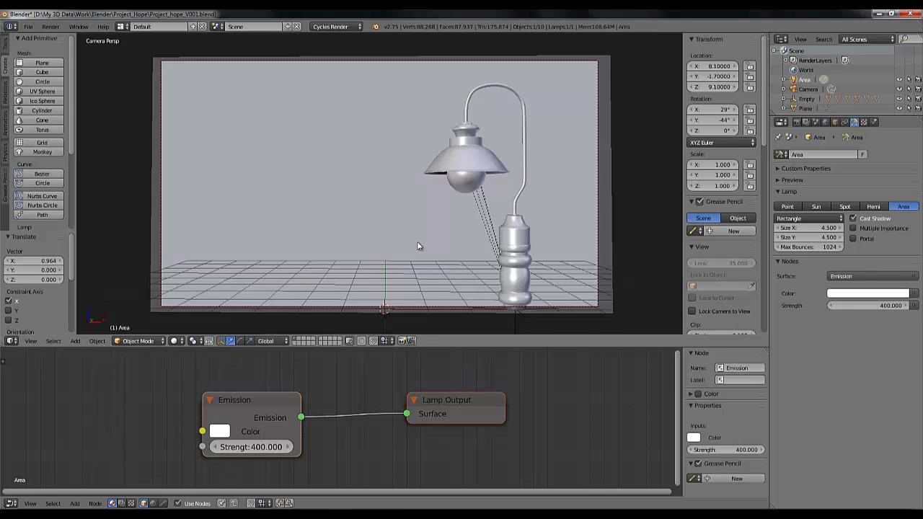
key("shift+z")
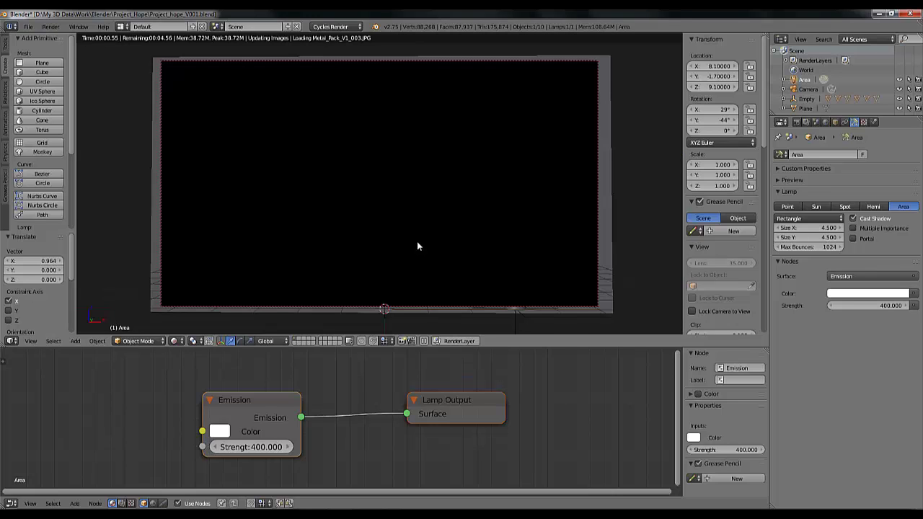
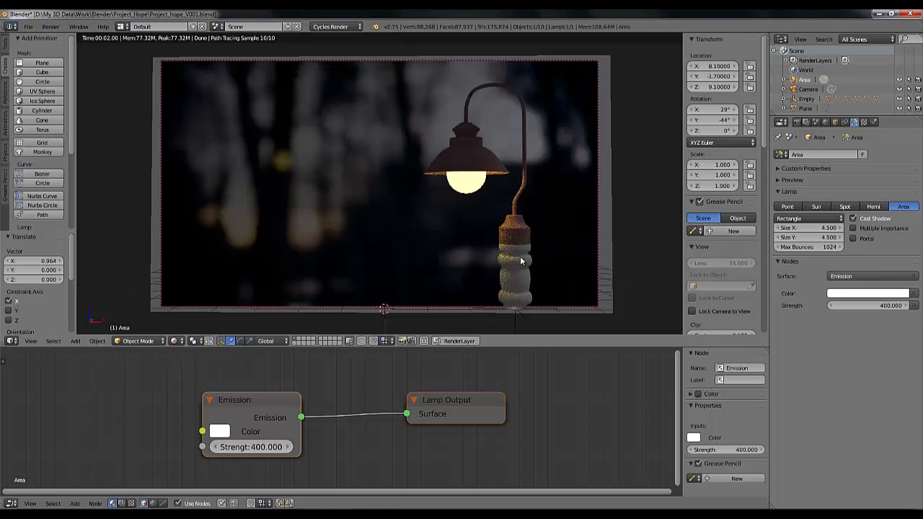
key("shift+z")
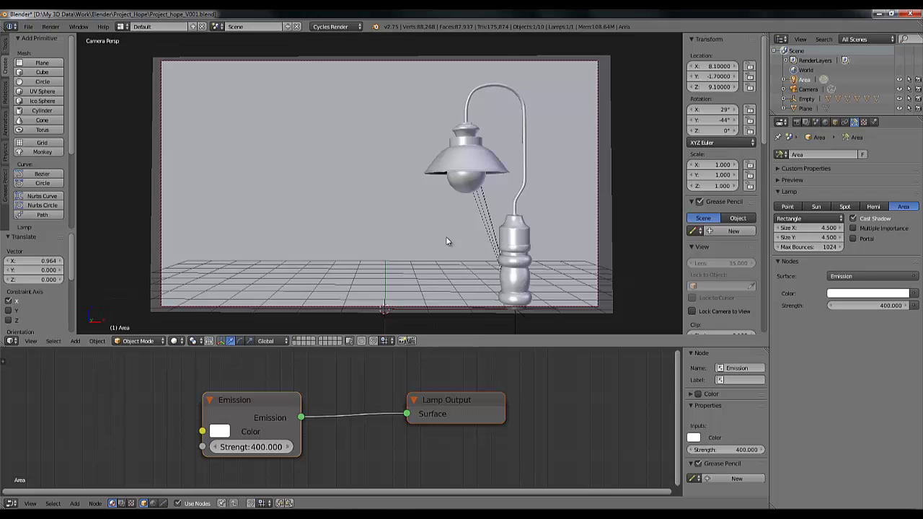
Link the Image Texture color to the Diffuse BSDF color in the lamp base cylinder's material.
key("KP_0")
right_click(464, 246)
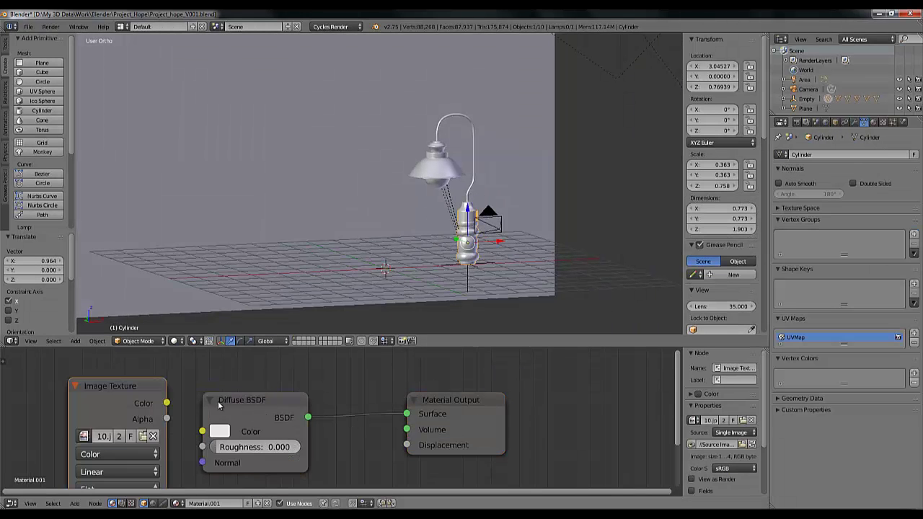
left_click_drag(167, 403, 263, 412)
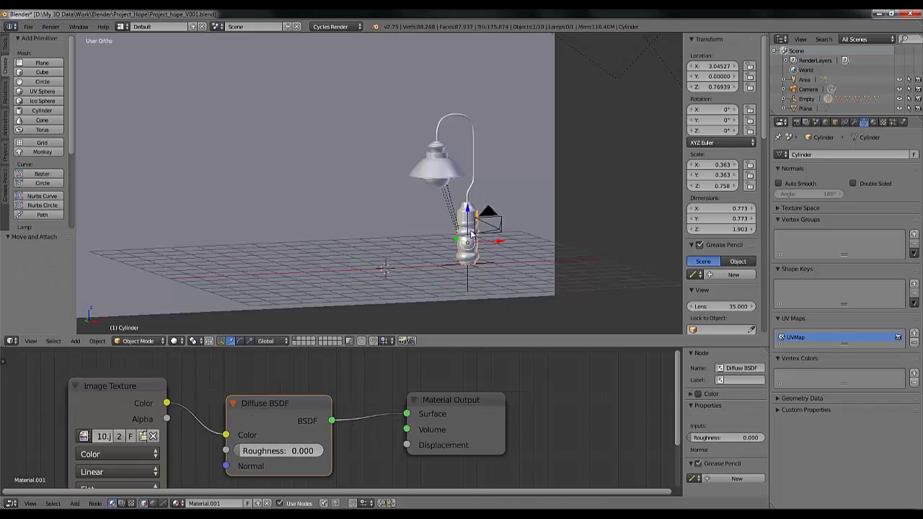
Check the textured lamp base through the camera in Rendered shading and return to Solid shading.
key("KP_0")
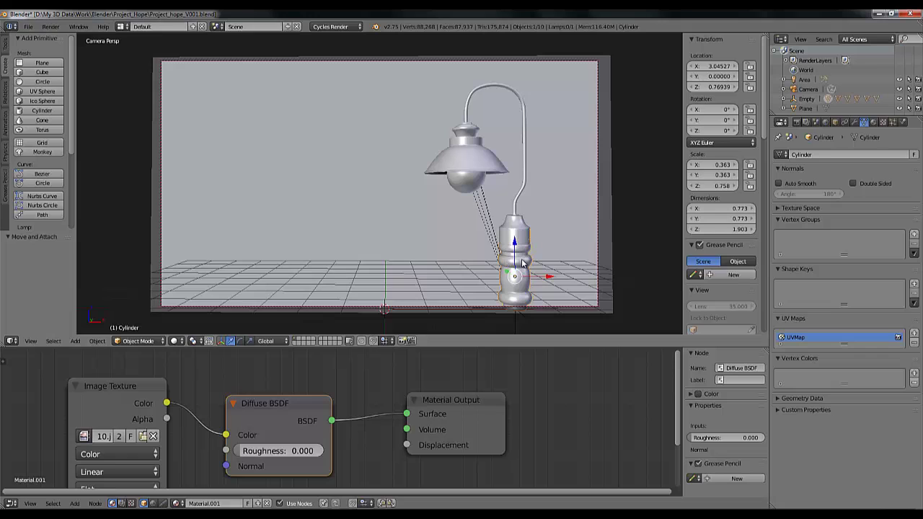
key("shift+z")
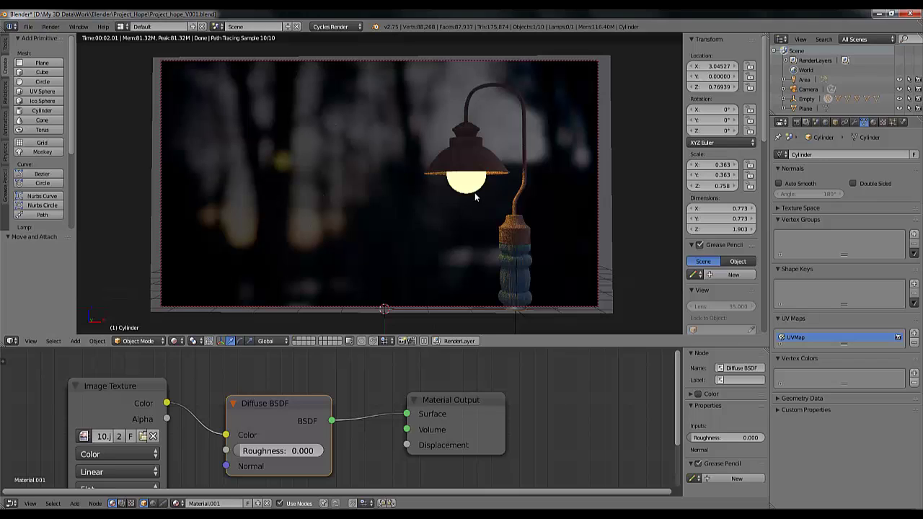
key("shift+z")
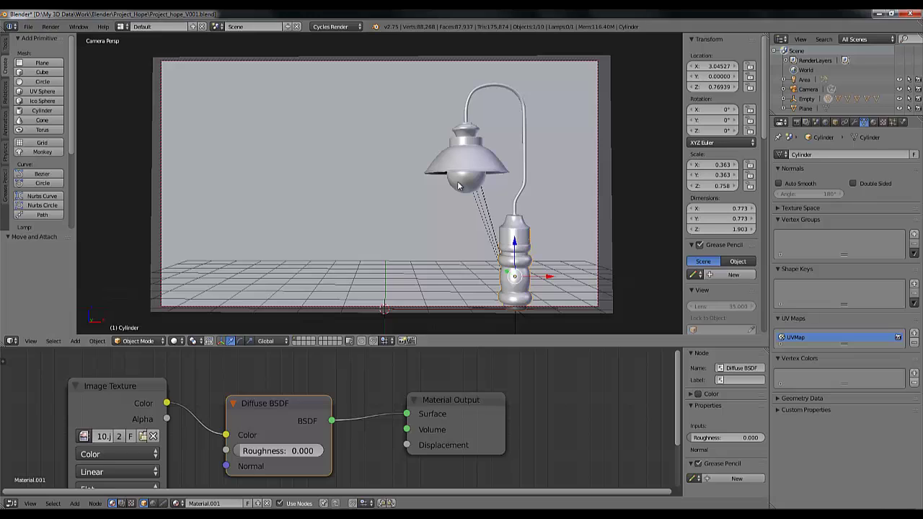
Set the emission strength of the lamp bulb's Bulb_Mat material to 20.
right_click(459, 186)
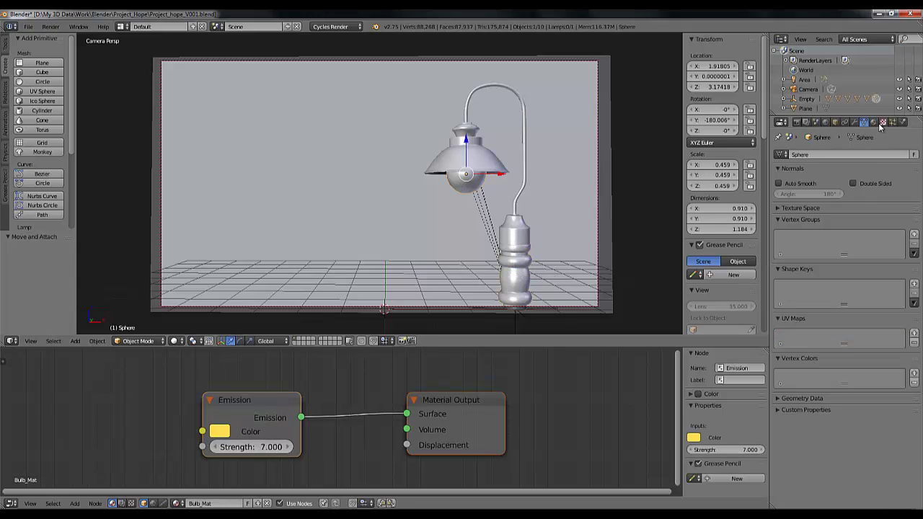
left_click(874, 122)
left_click(878, 267)
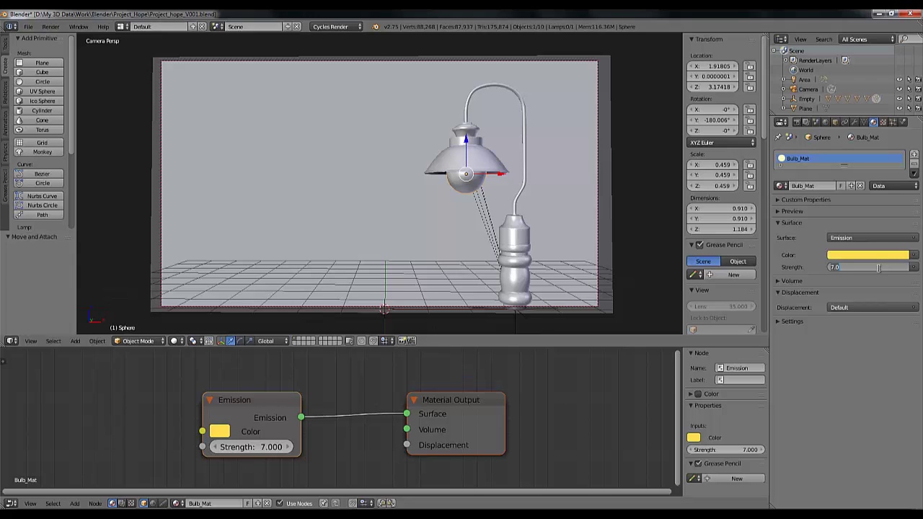
type("20")
key("Return")
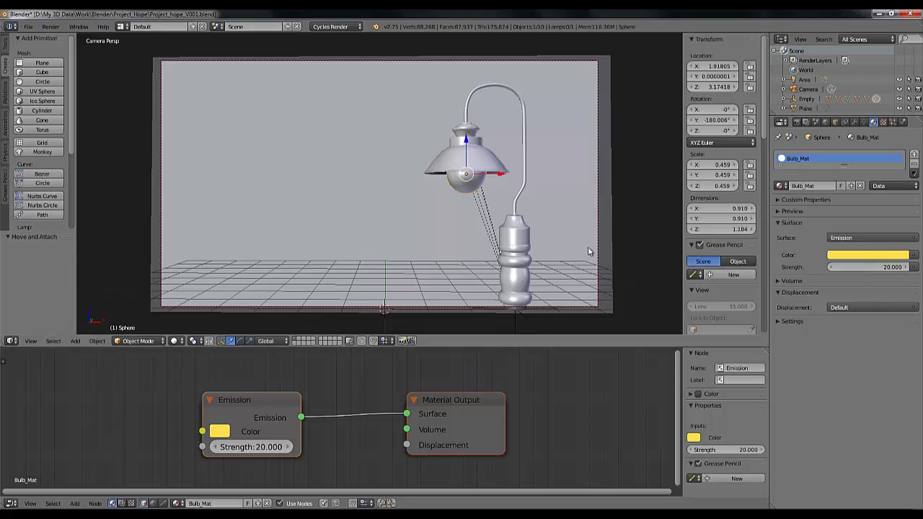
Darken the world surface color to pure black.
left_click(826, 122)
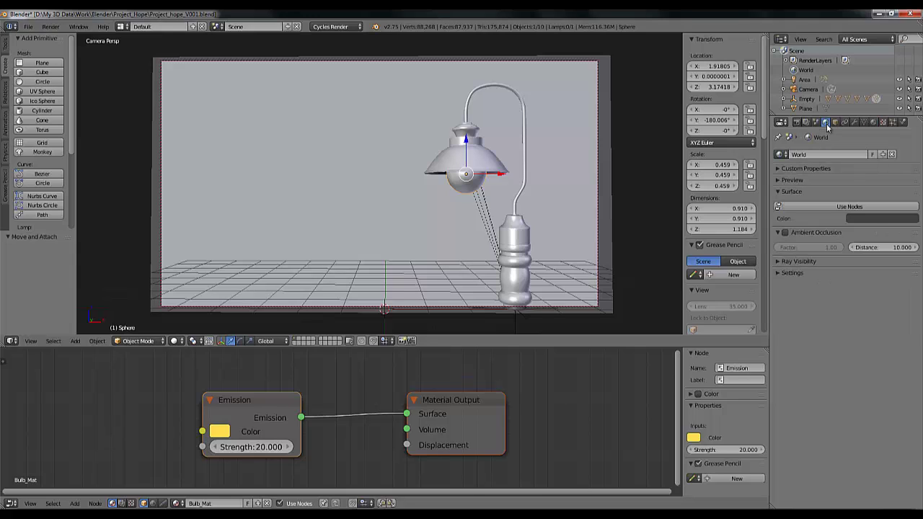
left_click(867, 217)
left_click(866, 220)
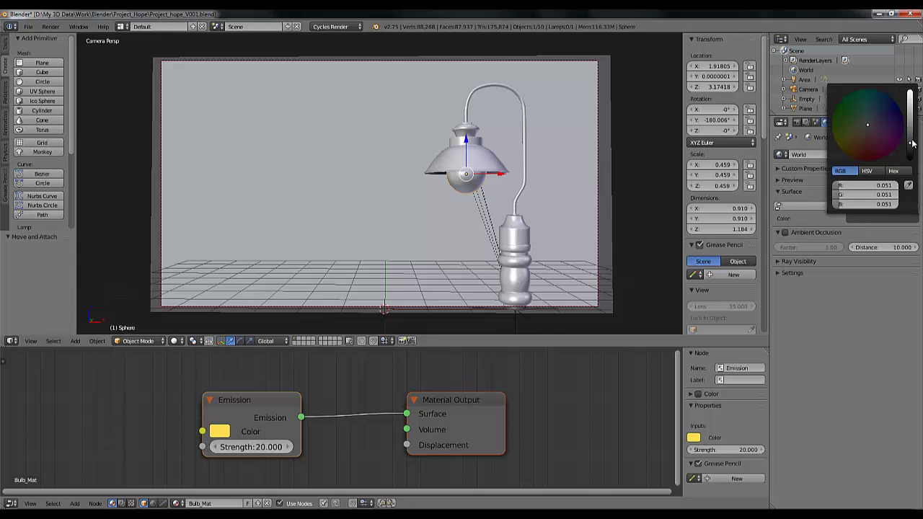
left_click_drag(911, 144, 891, 288)
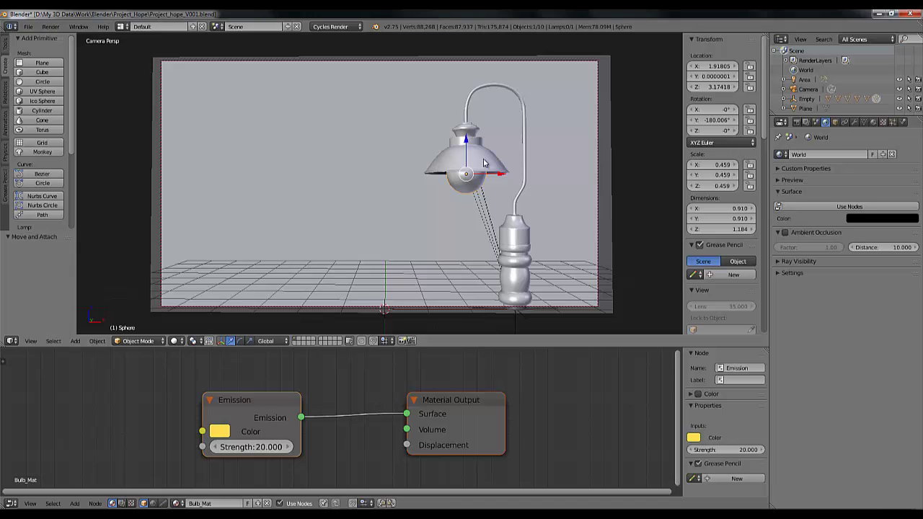
Check the brighter bulb against the black world through the camera in Rendered shading and return to Solid shading.
key("shift+z")
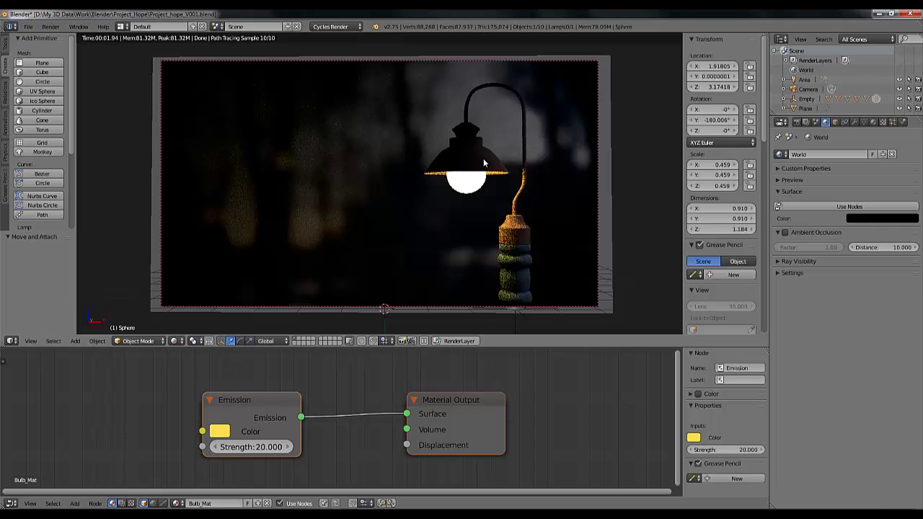
key("shift+z")
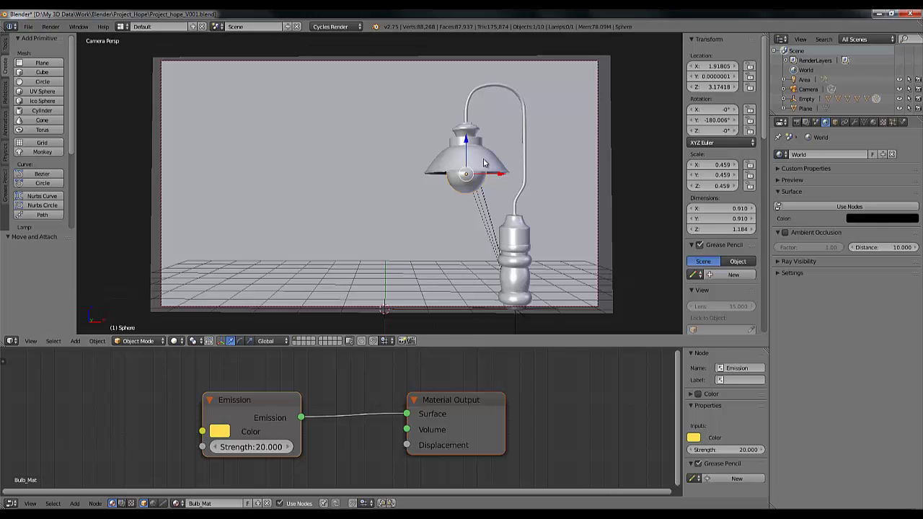
key("shift+z")
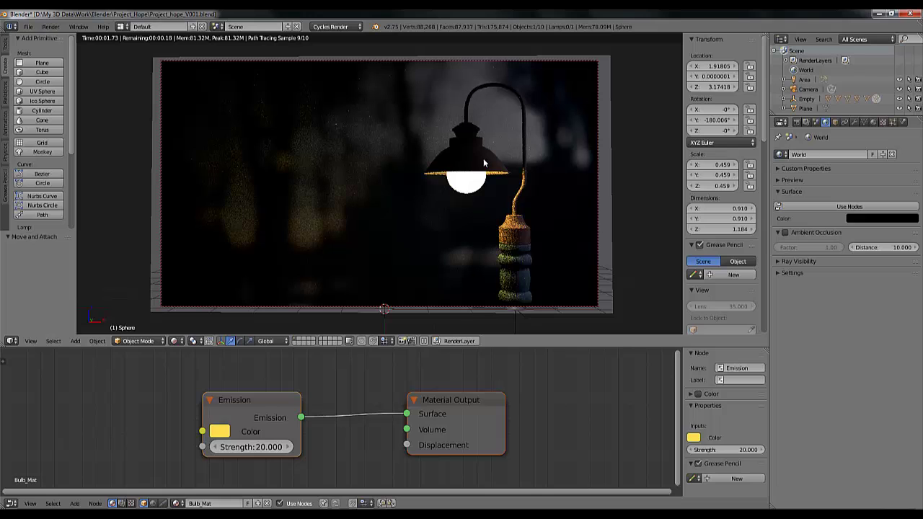
key("shift+z")
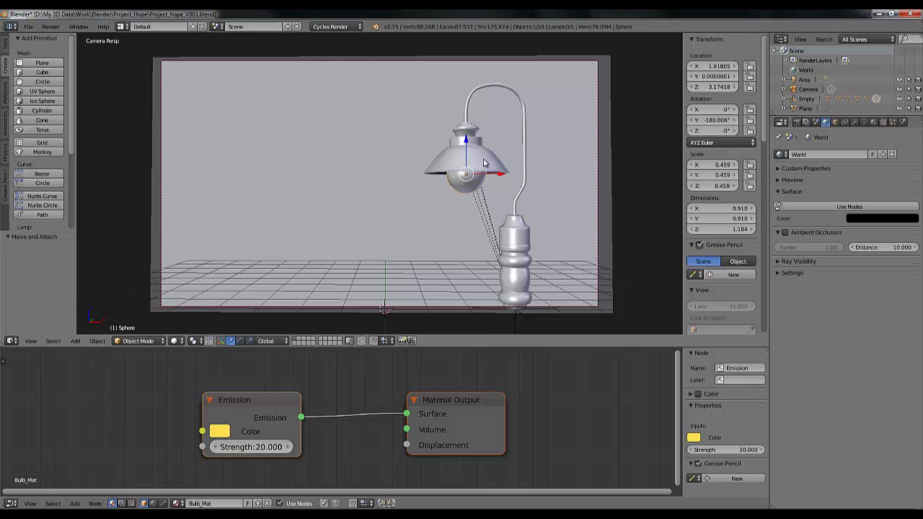
Rotate the lamp's parent Empty about -68° around Z in camera view and restore the move manipulator.
mouse_move(509, 232)
middle_mouse_down()
mouse_move(525, 237)
mouse_move(525, 255)
middle_mouse_up()
scroll(494, 235, "down", 3)
scroll(495, 235, "up", 6)
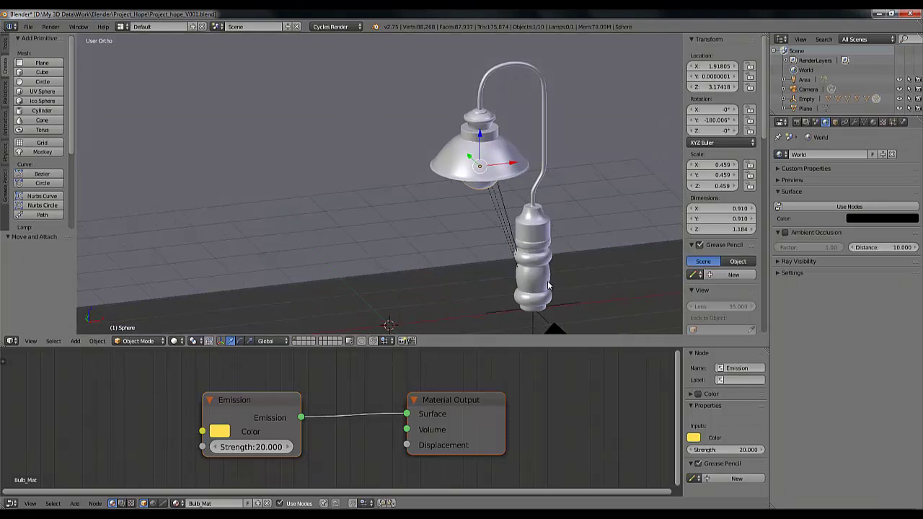
right_click(565, 300)
key("KP_0")
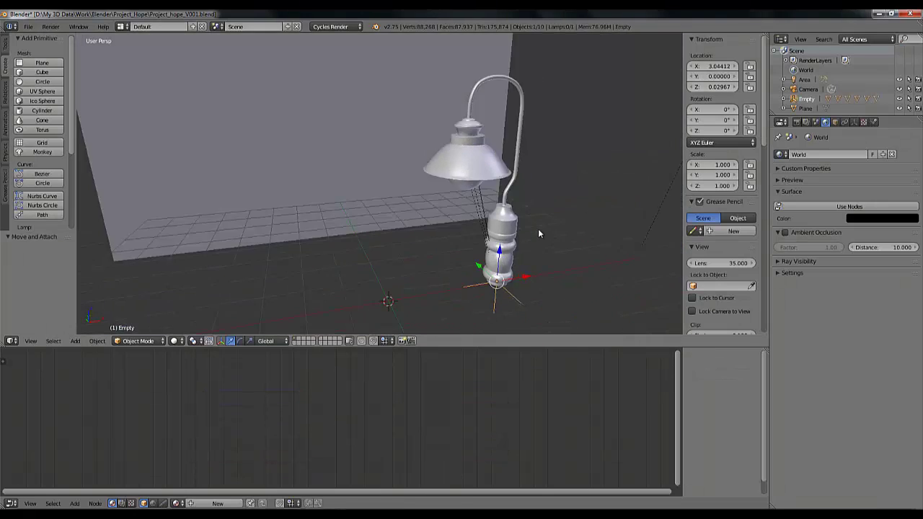
left_click(240, 343)
left_click_drag(515, 321, 542, 327)
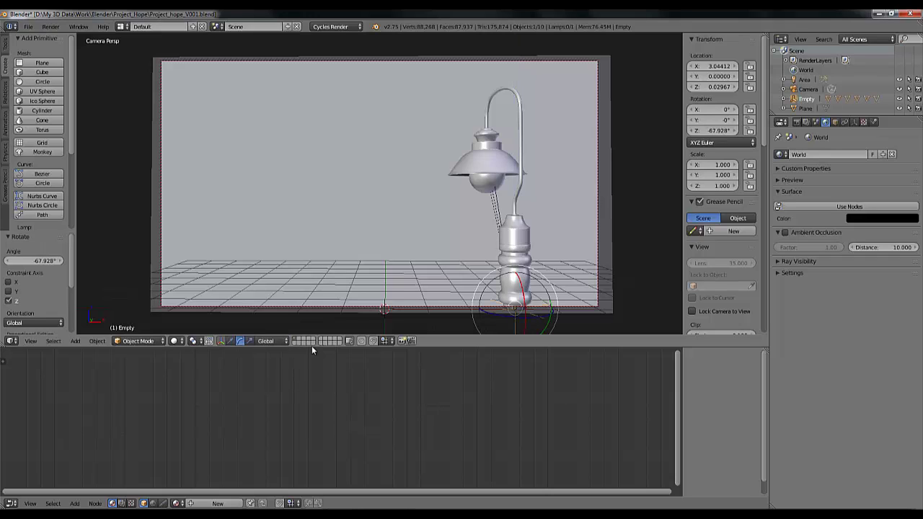
left_click(230, 340)
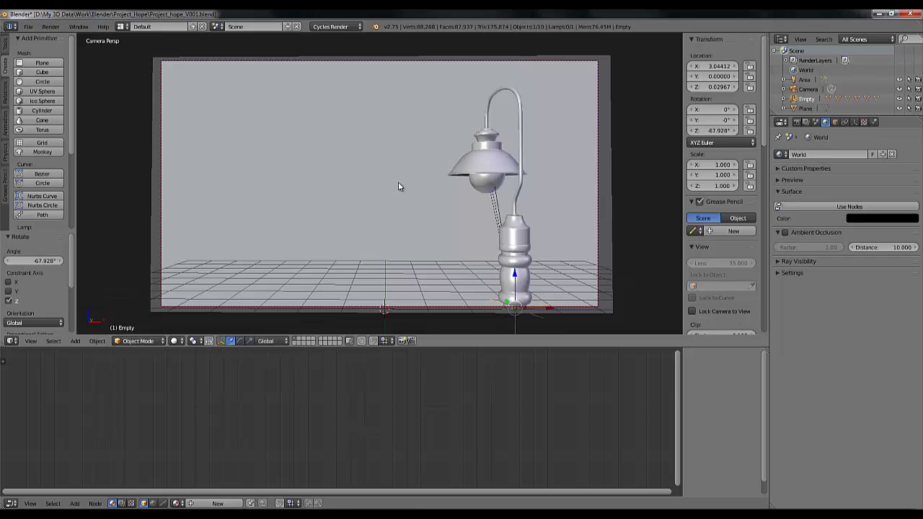
Preview the turned lamp through the camera in Rendered shading, and inspect it from other angles in Solid shading.
key("shift+z")
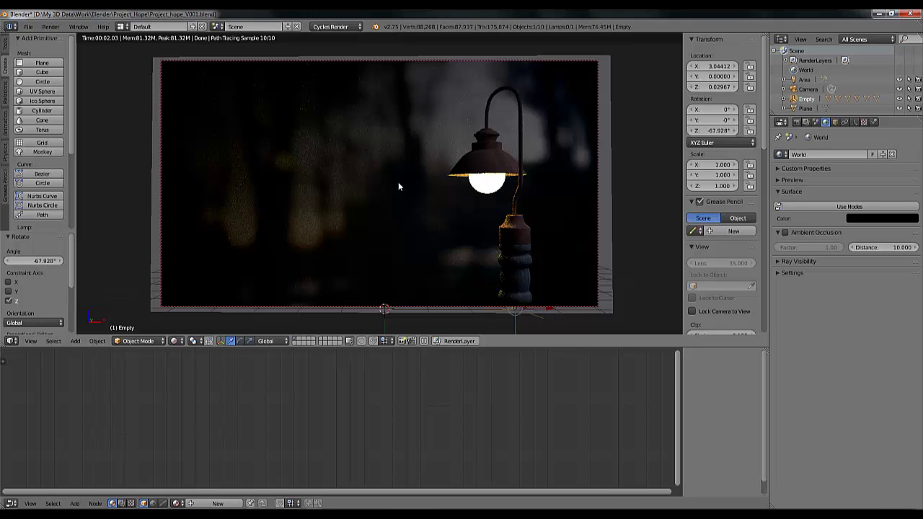
key("shift+z")
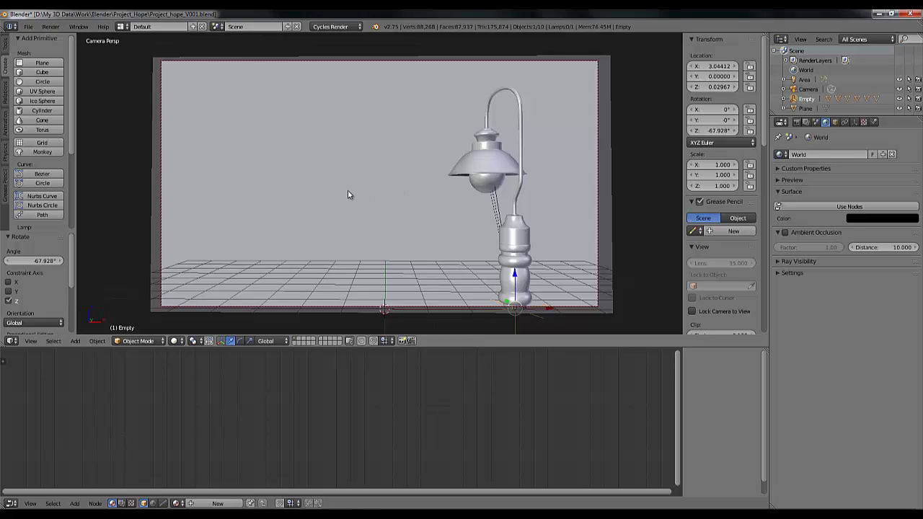
middle_click_drag(347, 191, 417, 196)
scroll(377, 203, "down", 2)
scroll(377, 203, "up", 6)
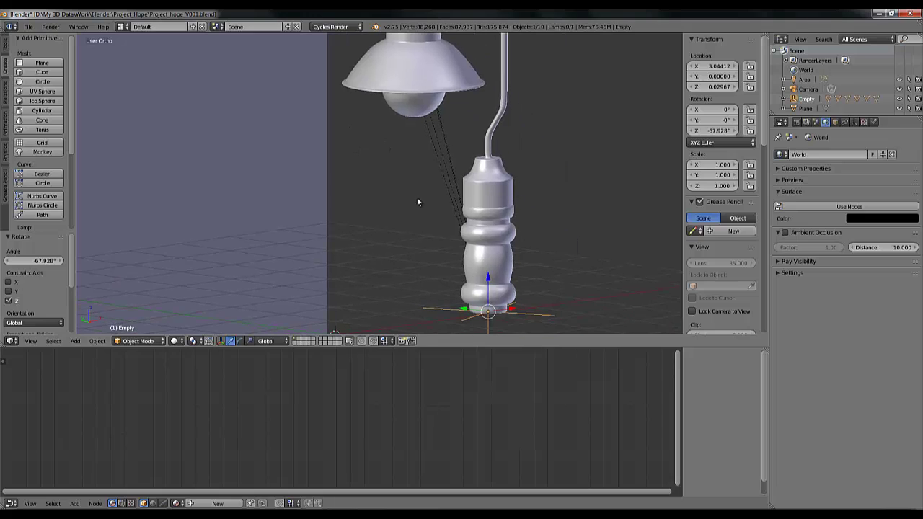
scroll(442, 237, "up", 1)
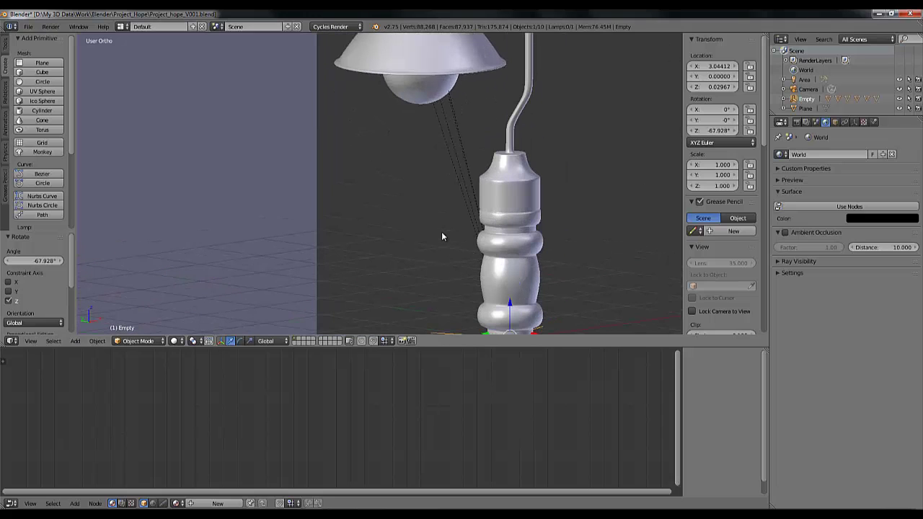
scroll(443, 236, "down", 2)
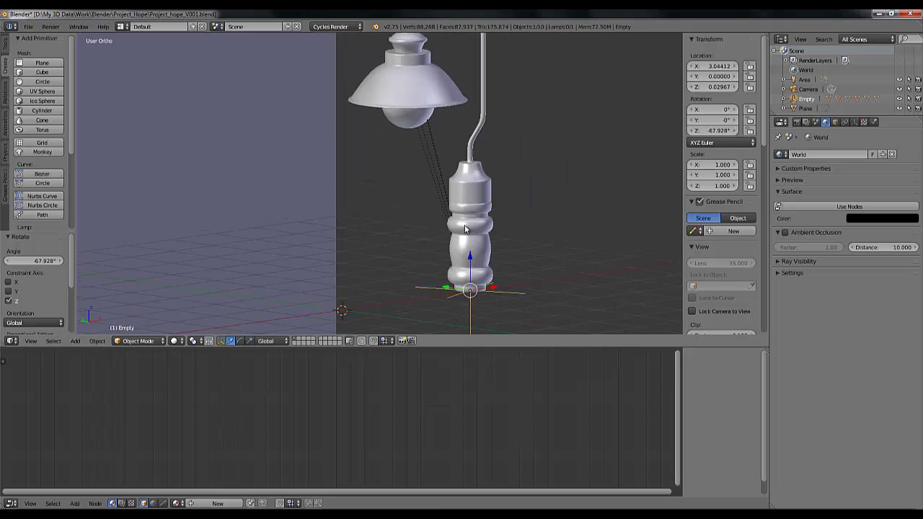
scroll(577, 236, "down", 3)
middle_click_drag(563, 230, 512, 236)
scroll(511, 235, "down", 8)
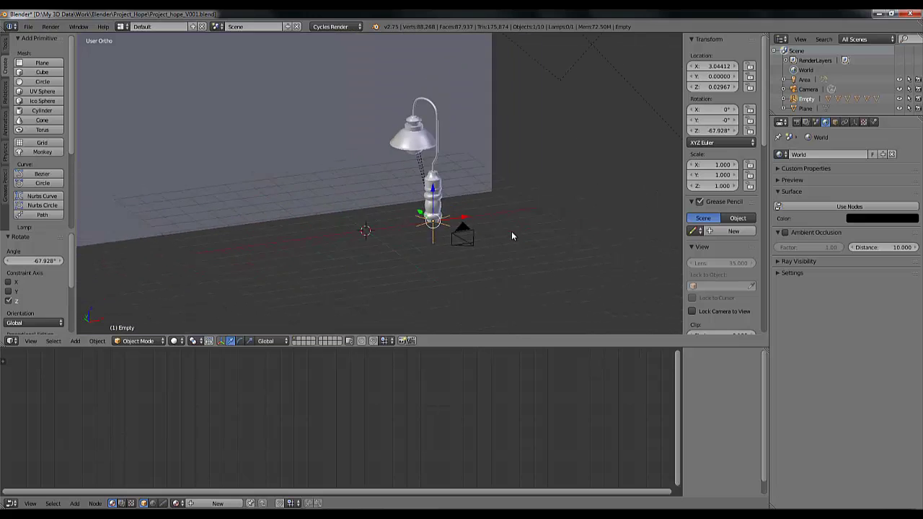
scroll(512, 235, "up", 8)
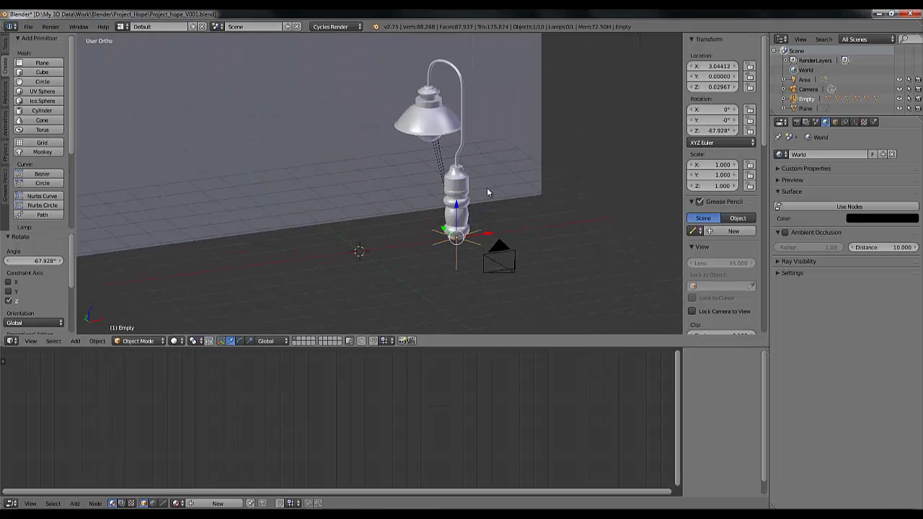
Add a UV sphere at the scene origin and scale it uniformly to about 0.5.
scroll(435, 193, "down", 2)
scroll(433, 190, "down", 3)
middle_click_drag(434, 189, 475, 217)
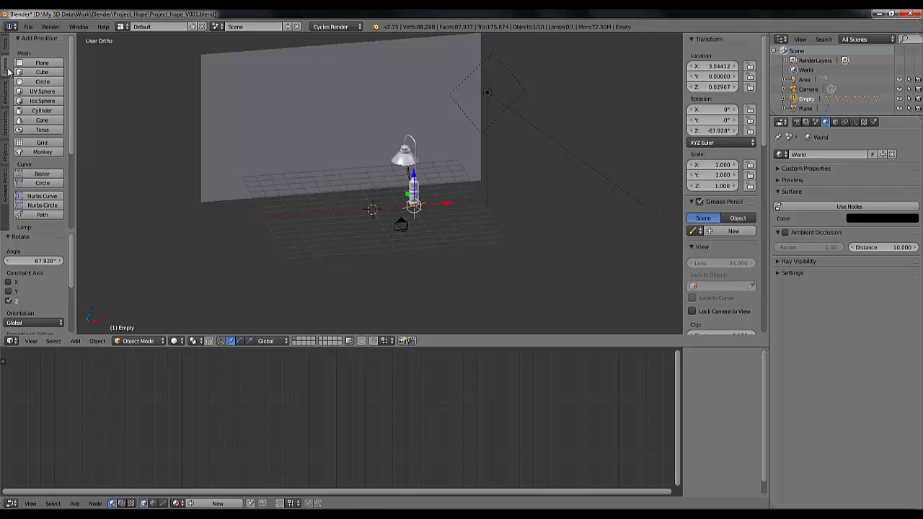
left_click(44, 92)
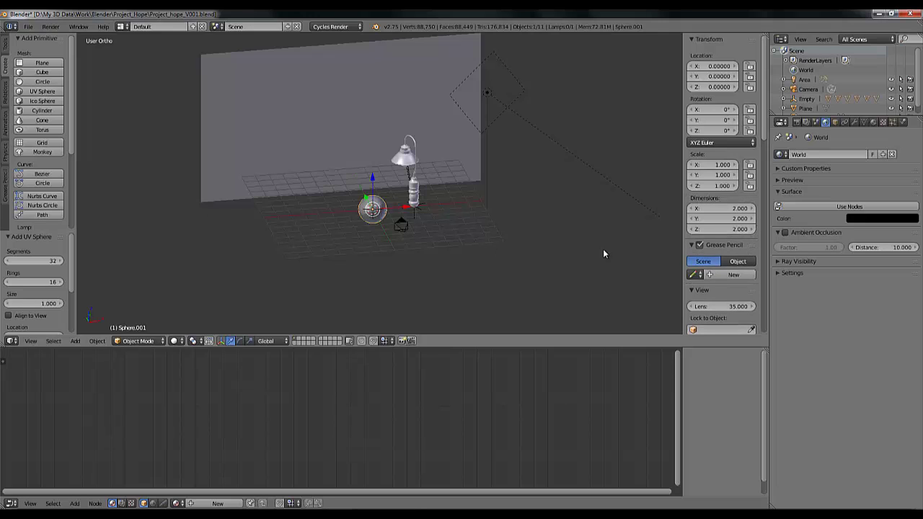
key("s")
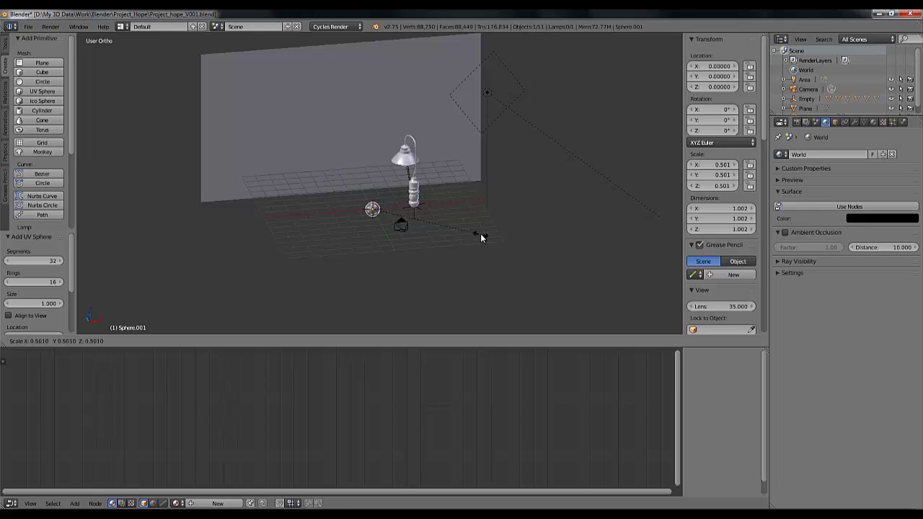
left_click(480, 237)
Move the new sphere beside the lamp to about X 6.6, Y -1.6, Z 4.1.
left_click_drag(405, 205, 440, 161)
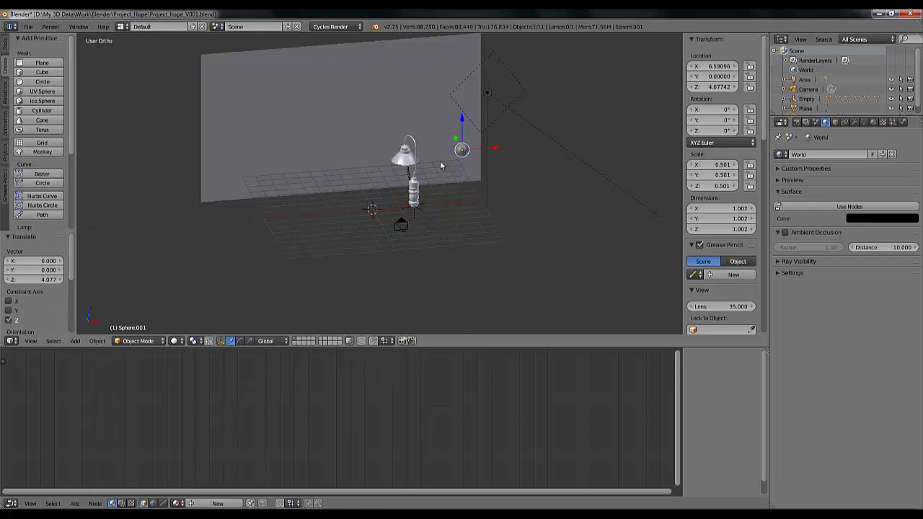
mouse_move(440, 161)
middle_mouse_down()
mouse_move(521, 169)
mouse_move(500, 212)
mouse_move(448, 151)
middle_mouse_up()
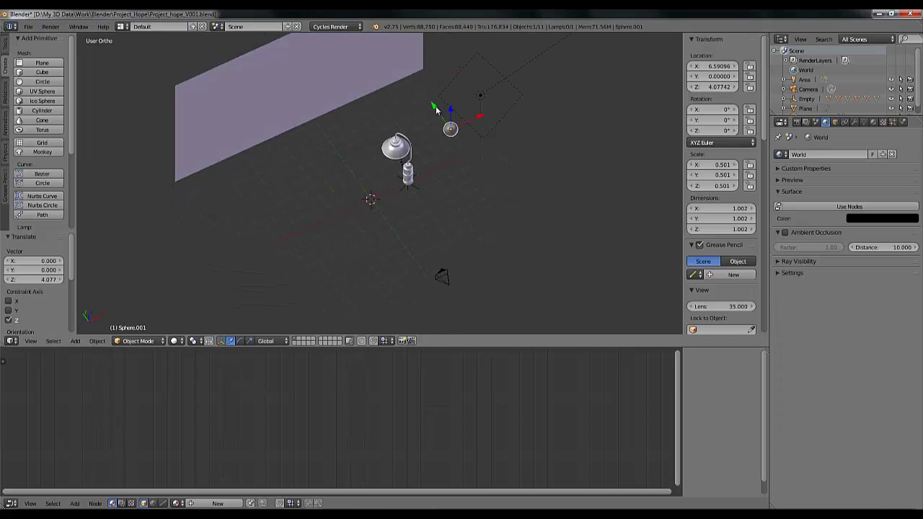
left_click_drag(434, 108, 444, 150)
mouse_move(444, 149)
middle_mouse_down()
mouse_move(421, 165)
mouse_move(410, 130)
mouse_move(424, 130)
mouse_move(436, 154)
middle_mouse_up()
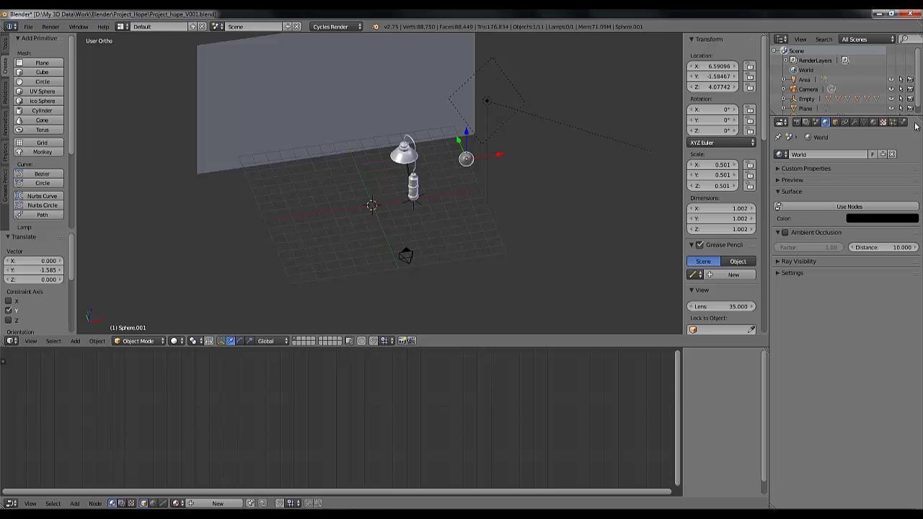
Give the new sphere a new material and change its surface shader to Emission.
left_click(873, 122)
left_click(821, 187)
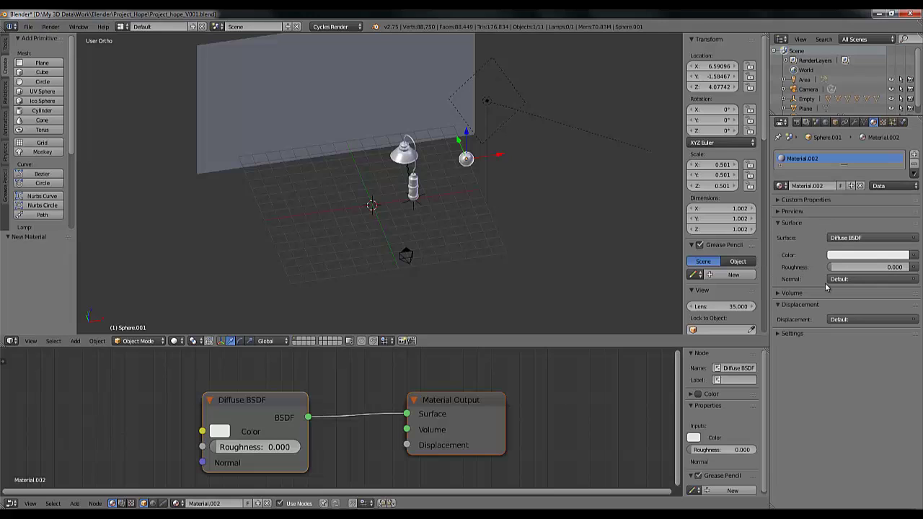
left_click(858, 238)
key("Escape")
left_click(872, 240)
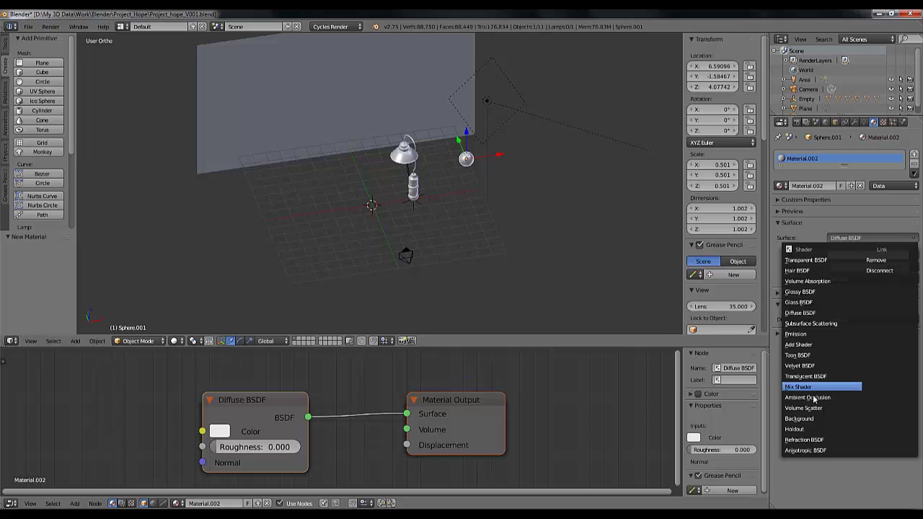
left_click(796, 334)
Set the sphere's emission color to a warm yellow with R 1.000, G 0.725 and B 0.081.
left_click(877, 257)
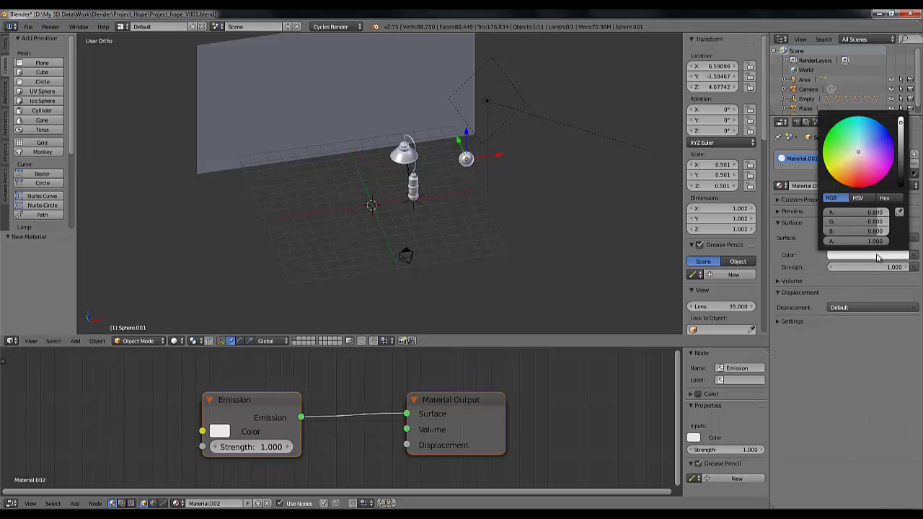
left_click_drag(875, 214, 888, 213)
left_click(869, 223)
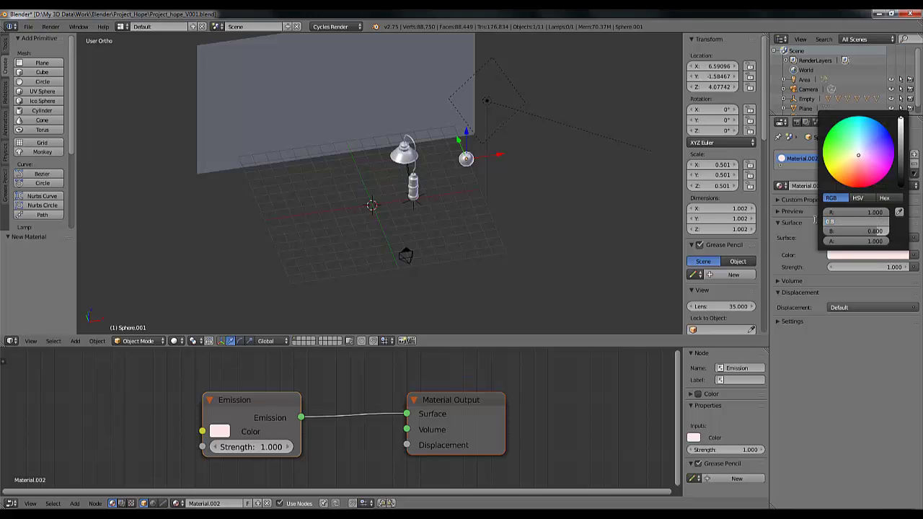
type(".725")
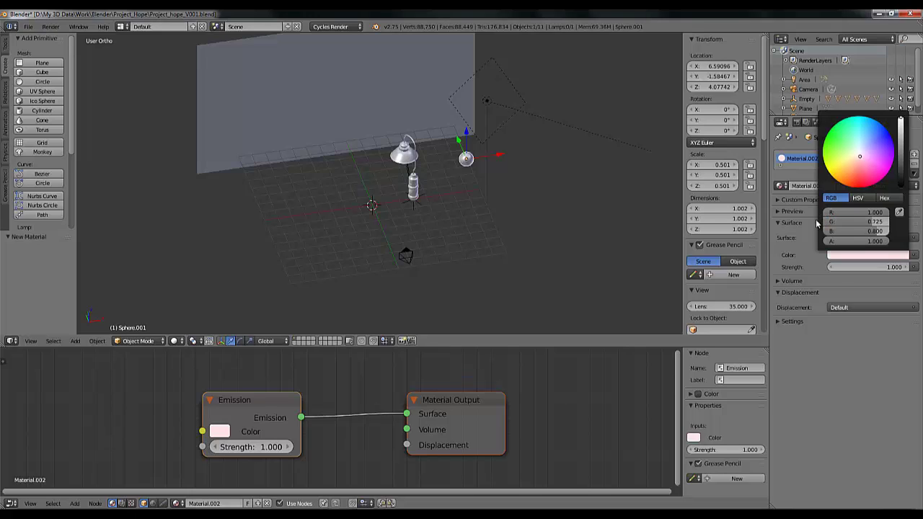
key("Return")
left_click(874, 231)
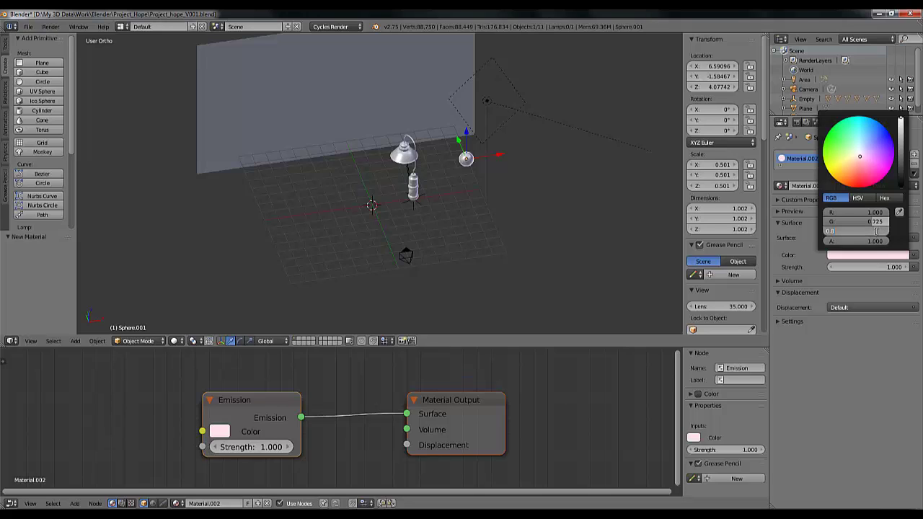
type("081")
key("Return")
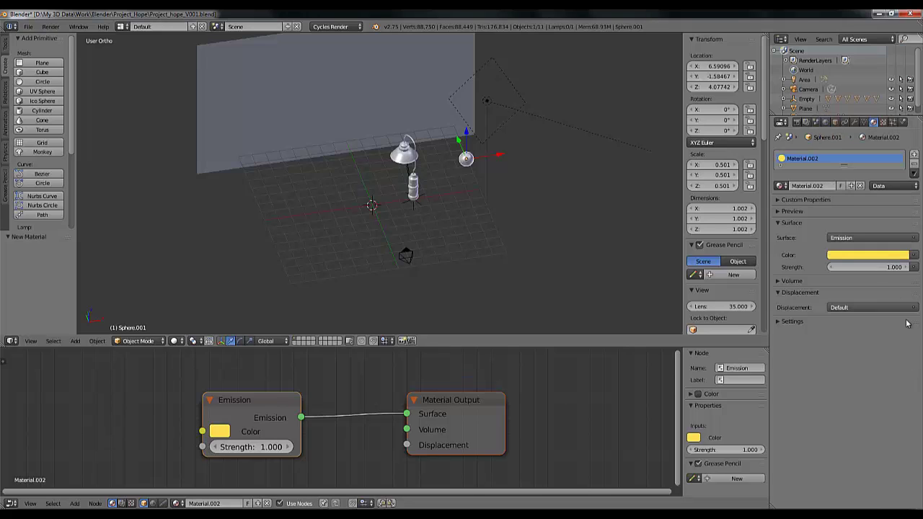
Set the emission strength of the sphere's material to 10.
left_click(873, 267)
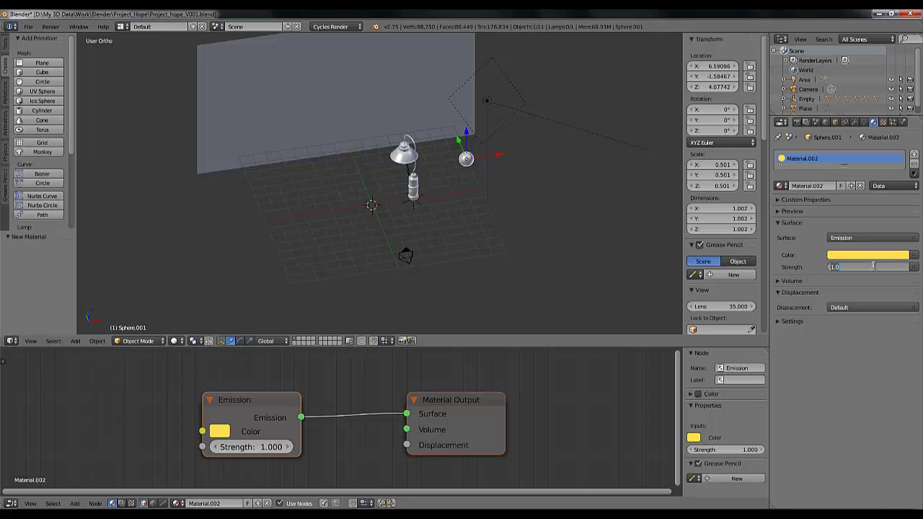
type("10")
key("Return")
Scale the emissive sphere down uniformly to about 0.45.
middle_click_drag(461, 202, 529, 204)
key("s")
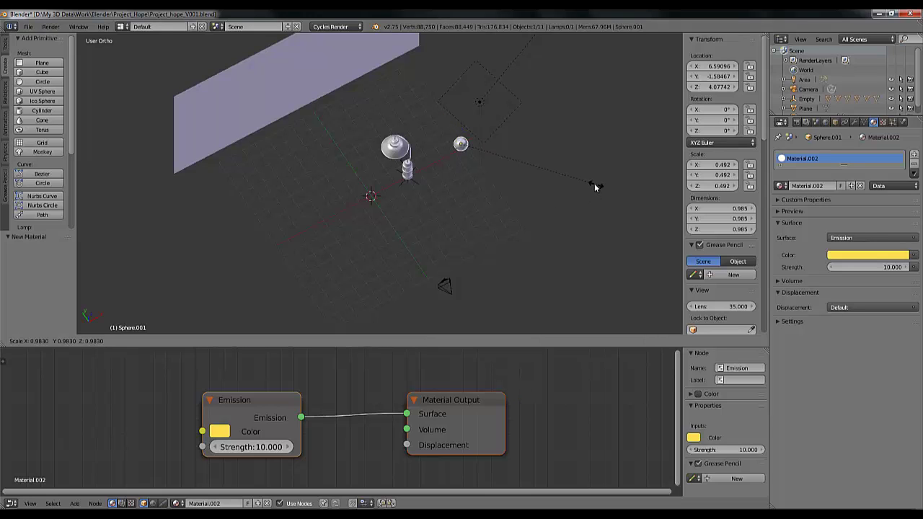
left_click(593, 182)
middle_click_drag(480, 256, 433, 237)
scroll(433, 237, "up", 4)
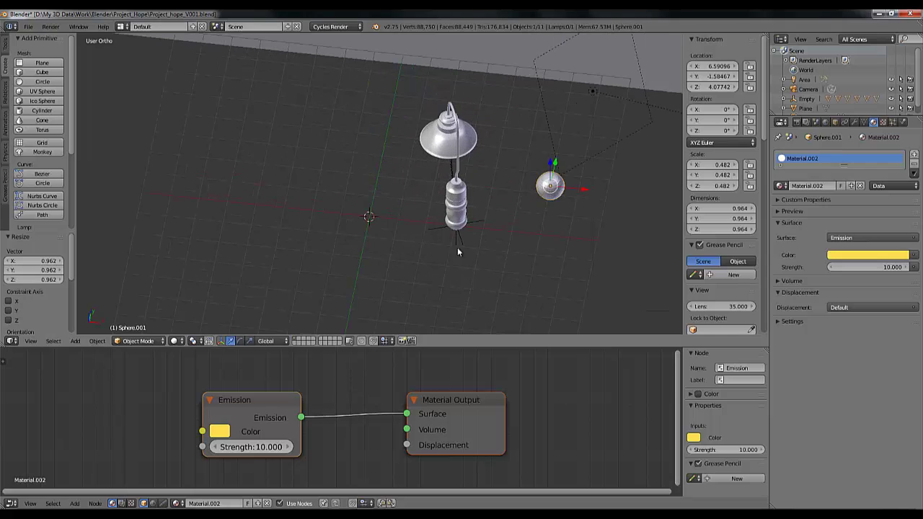
key("s")
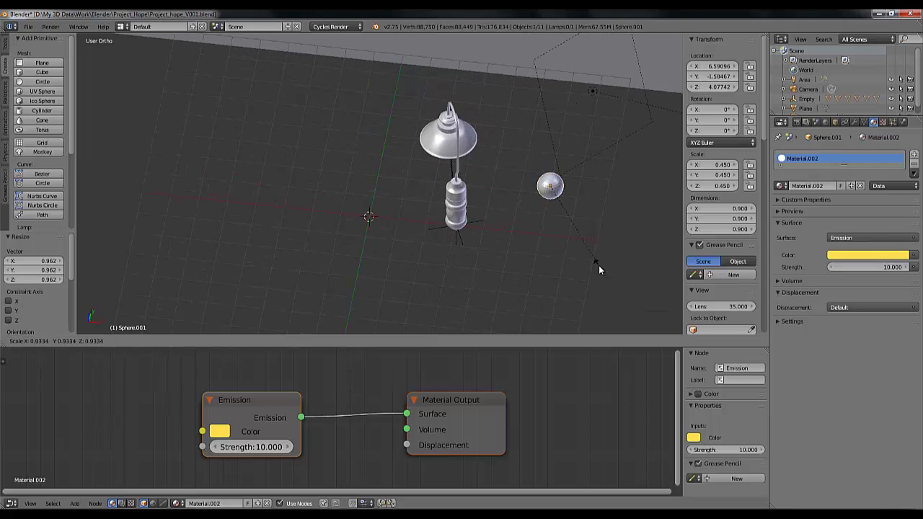
left_click(598, 266)
middle_click_drag(502, 261, 448, 225)
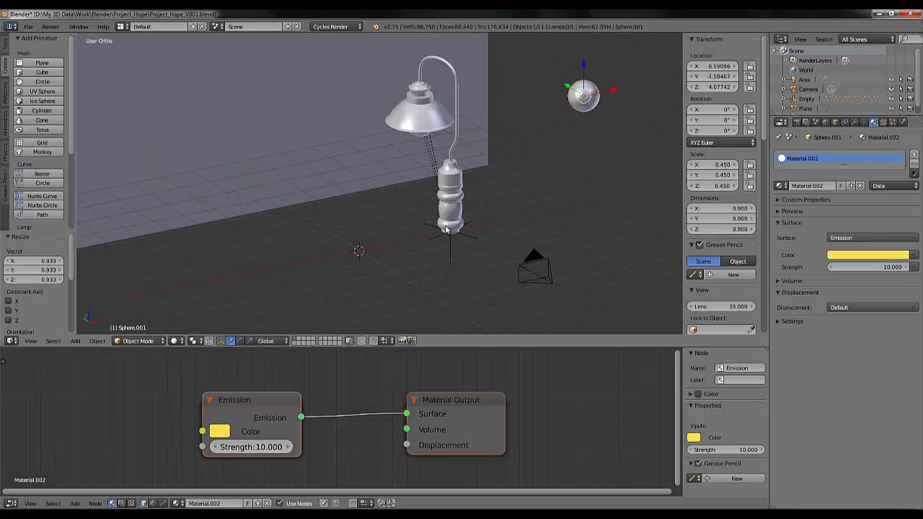
Select the lamp's lower base and spread its material's Image Texture and Material Output nodes apart to make room.
right_click(448, 225)
middle_click_drag(430, 261, 440, 258)
scroll(303, 233, "down", 3)
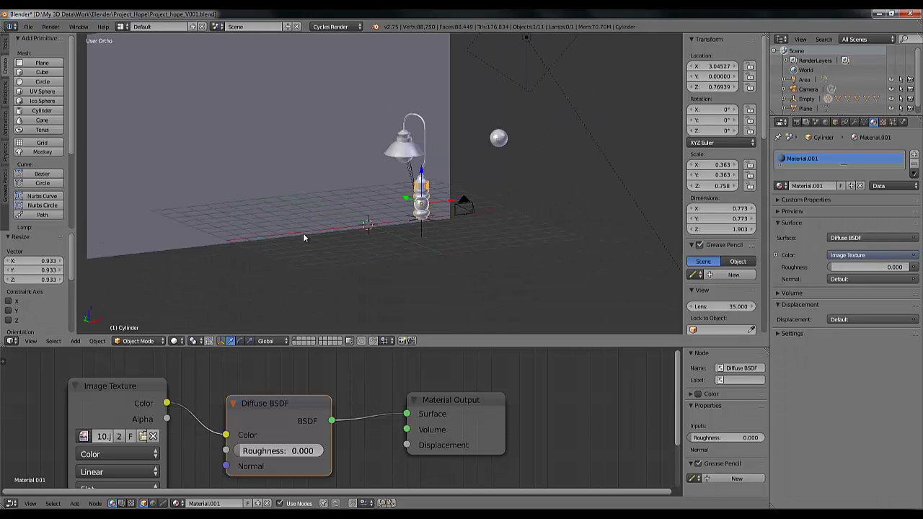
middle_click_drag(371, 367, 382, 345)
scroll(369, 409, "down", 3)
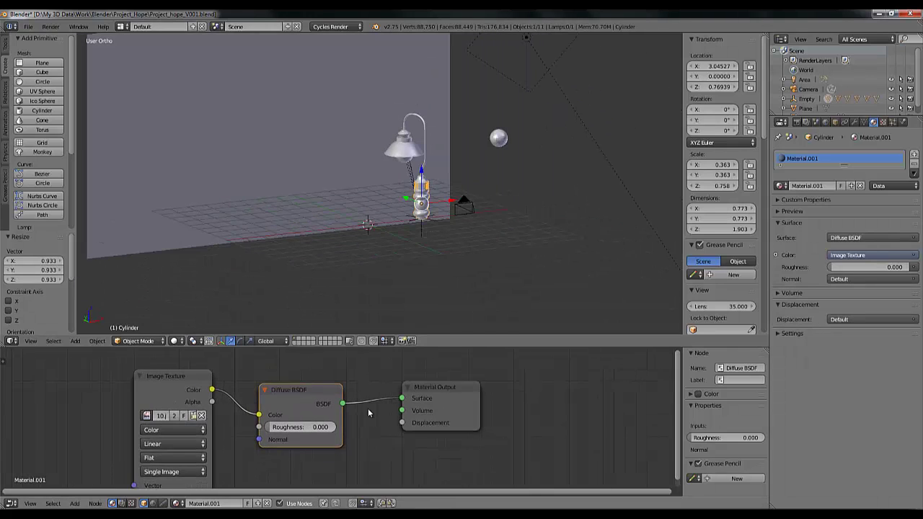
middle_click_drag(504, 407, 511, 371)
scroll(467, 439, "down", 4)
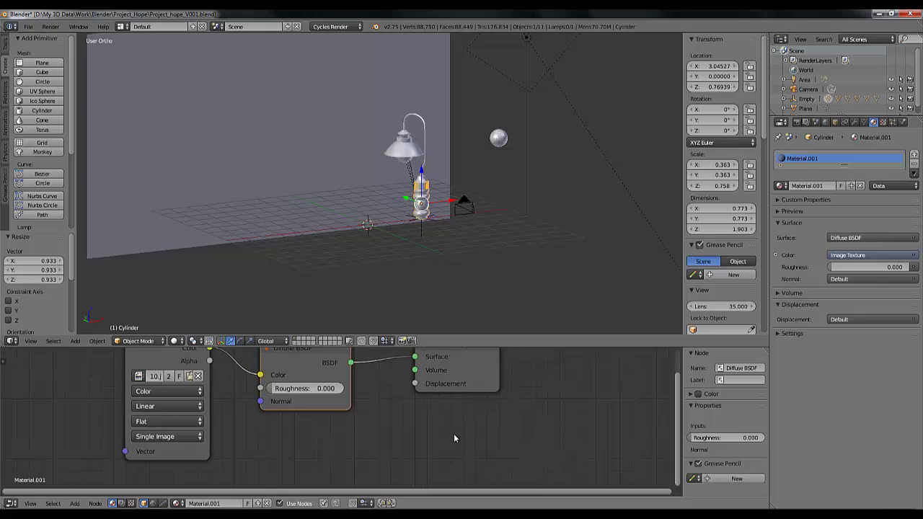
scroll(393, 452, "down", 2)
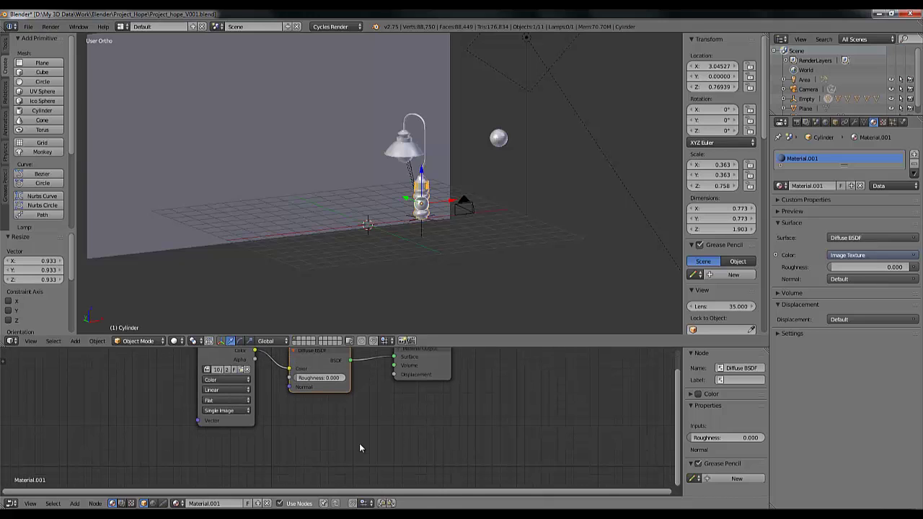
scroll(359, 447, "down", 2)
scroll(359, 448, "up", 2)
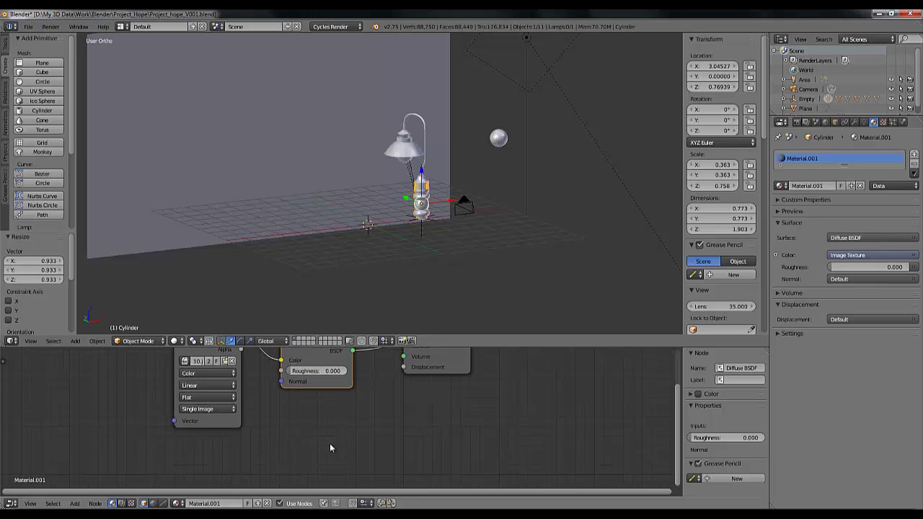
scroll(330, 448, "down", 1)
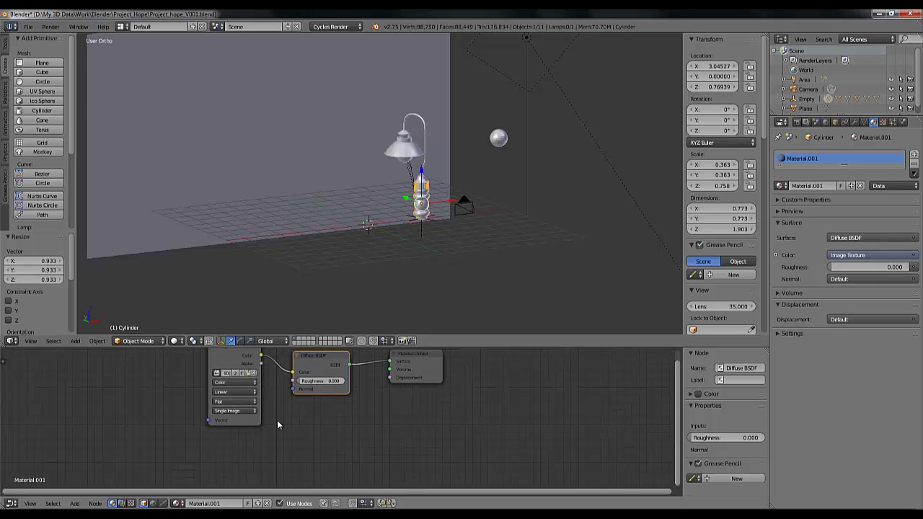
left_click_drag(233, 359, 197, 384)
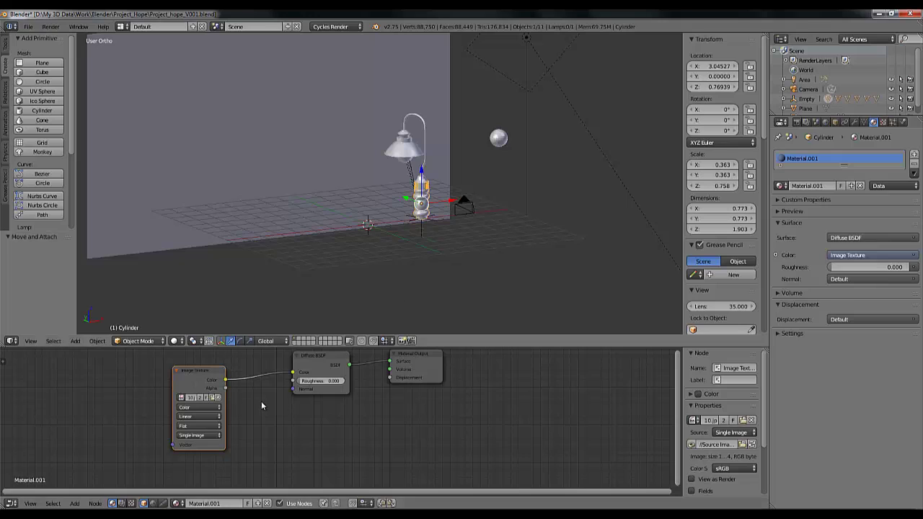
left_click_drag(430, 366, 462, 413)
left_click(194, 383)
left_click_drag(195, 384, 175, 389)
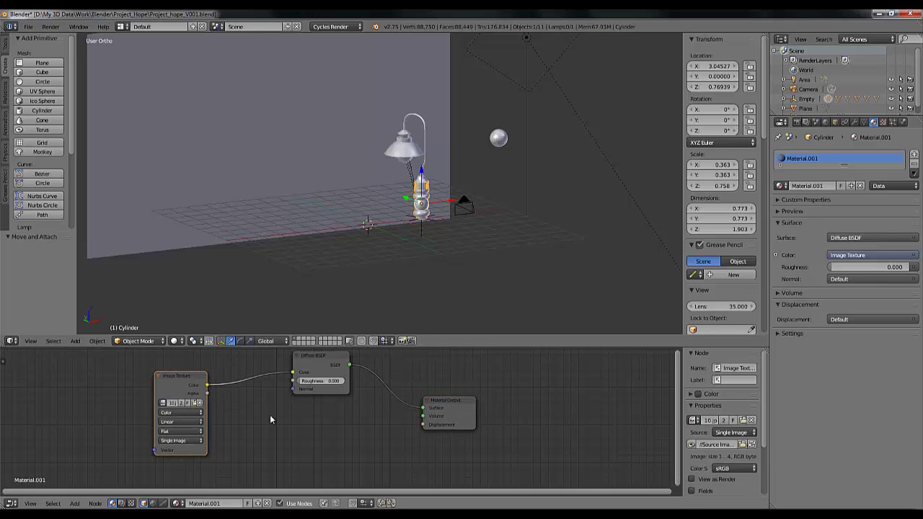
Add a MixRGB node set to Multiply, linking the Image Texture color to Color2 and its output to the material's Displacement.
key("shift+a")
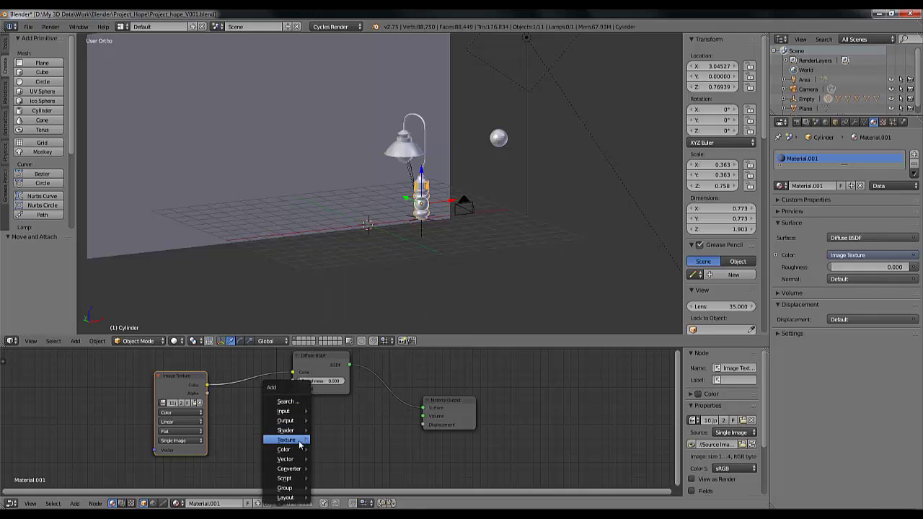
mouse_move(301, 441)
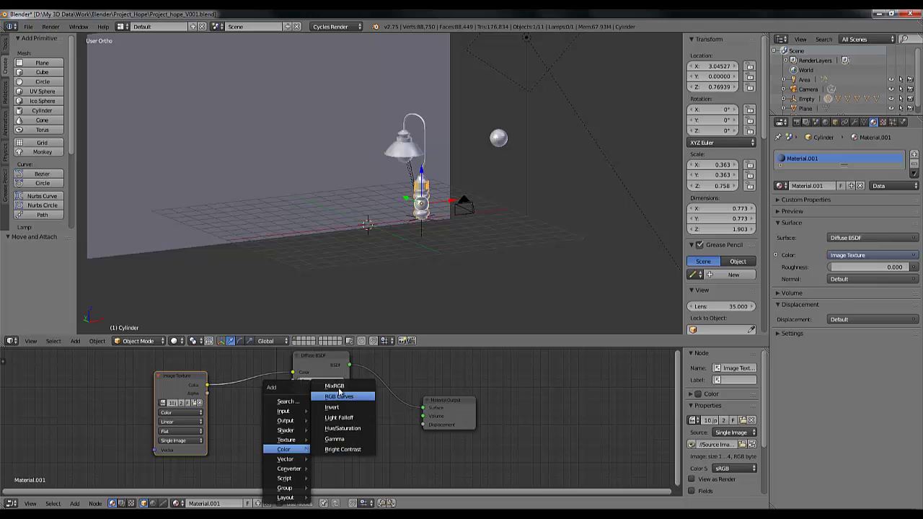
left_click(339, 382)
left_click(275, 456)
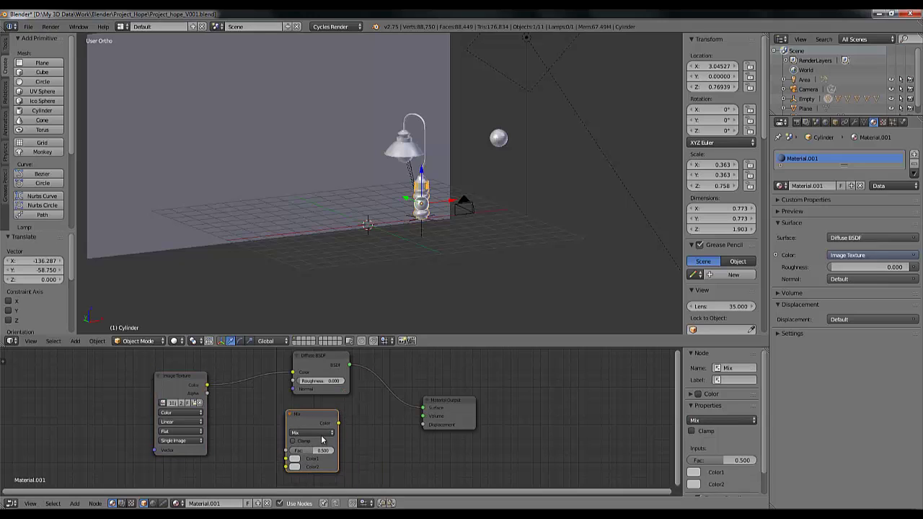
left_click(320, 434)
left_click(322, 409)
left_click_drag(207, 386, 287, 467)
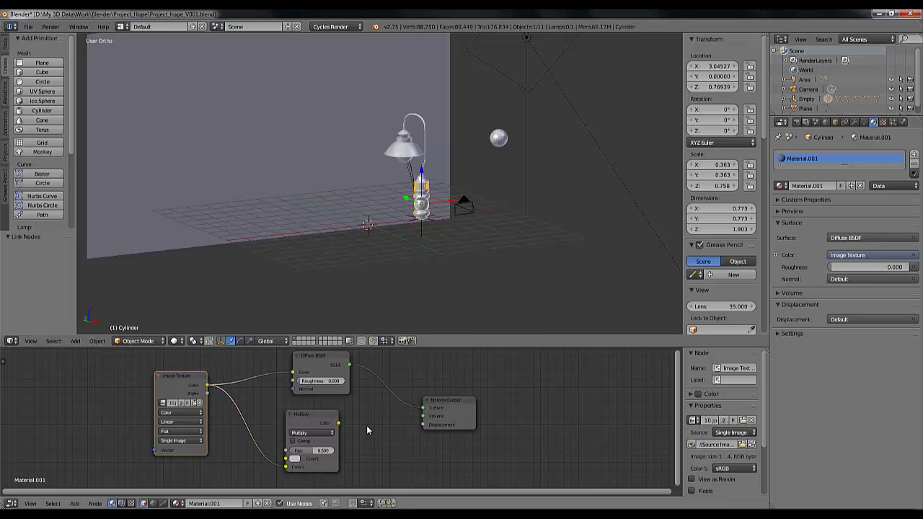
left_click_drag(350, 426, 424, 424)
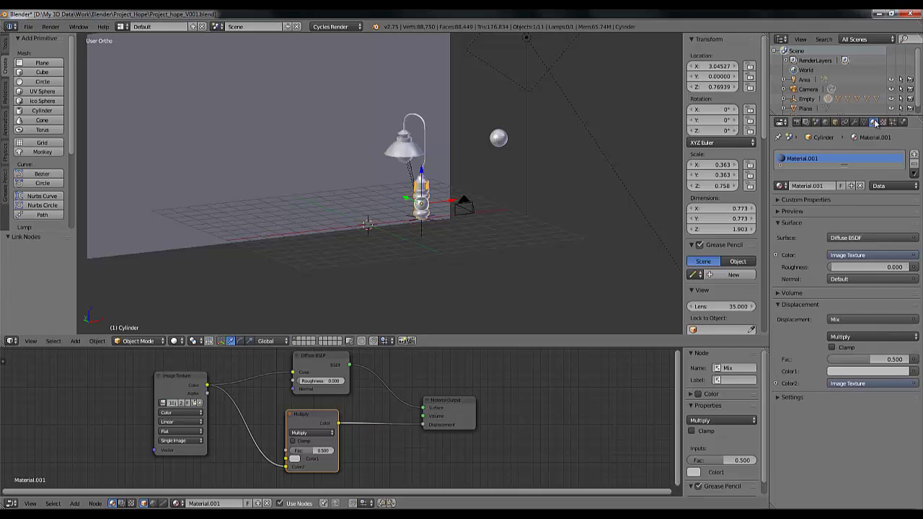
Show the base's material preview and raise the Multiply node's factor to 1.000 to judge the displacement.
left_click(793, 211)
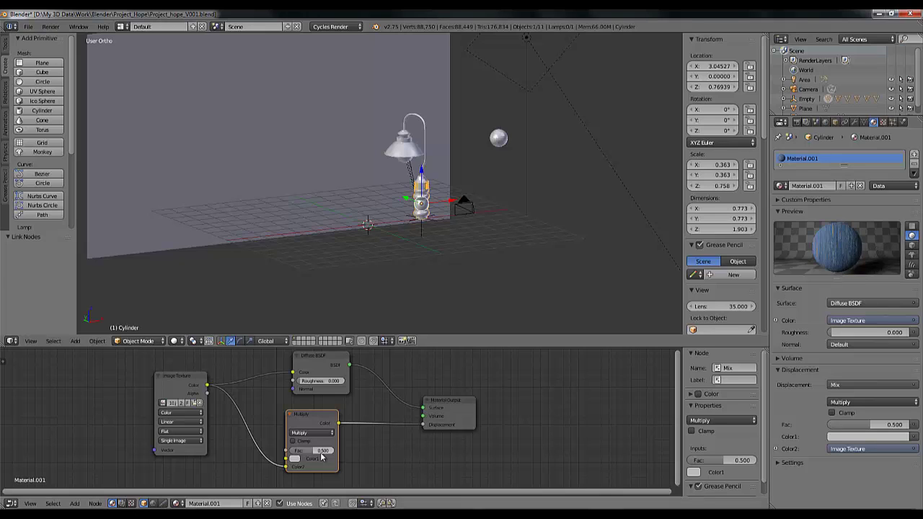
left_click_drag(306, 452, 467, 452)
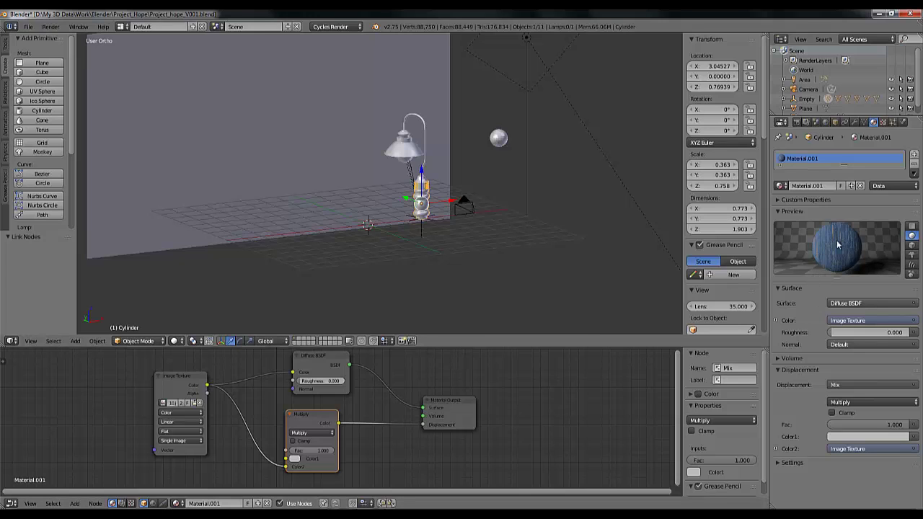
scroll(452, 254, "up", 5)
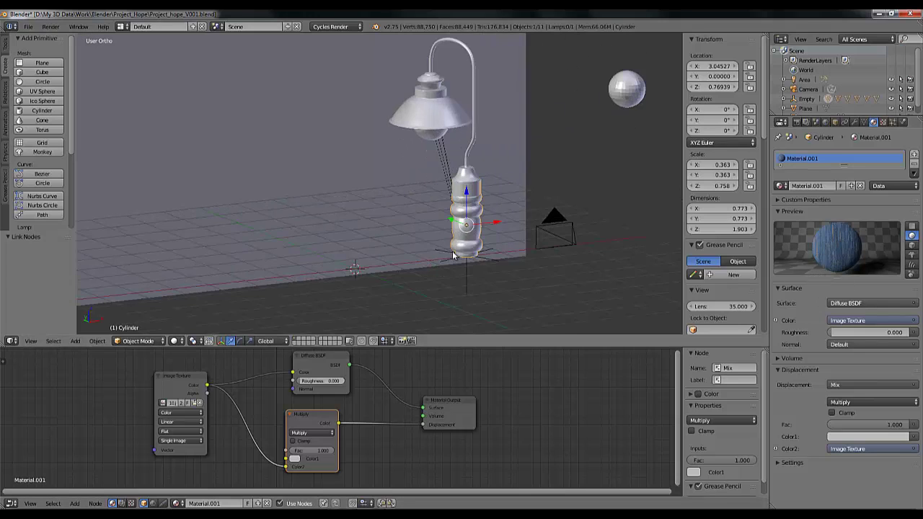
scroll(452, 254, "down", 2)
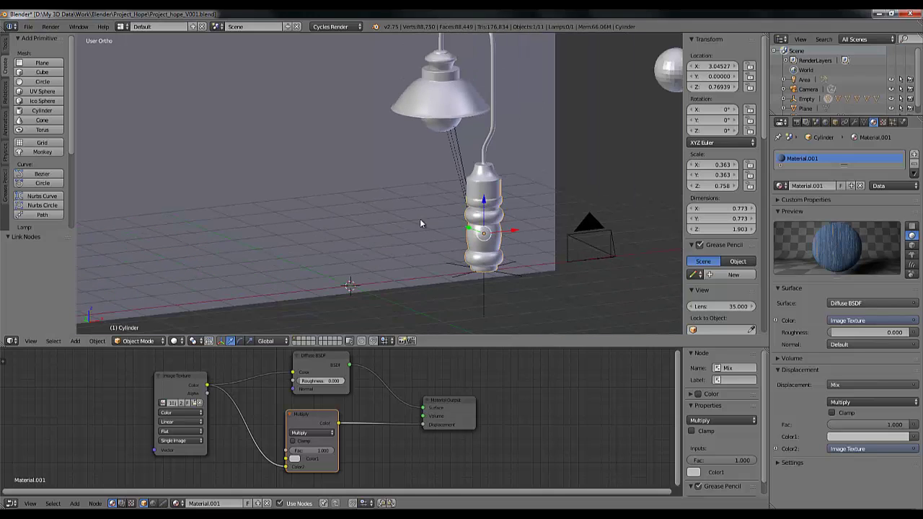
scroll(373, 169, "down", 2)
scroll(390, 226, "up", 3)
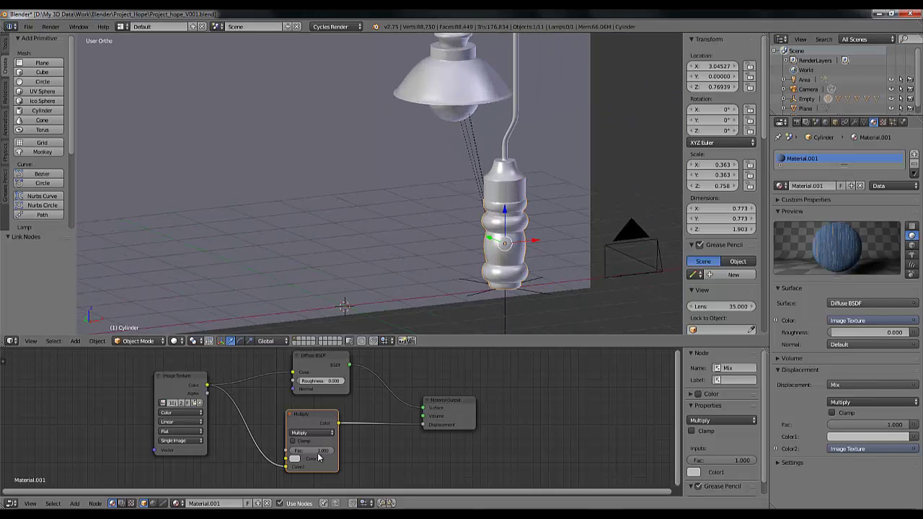
Set the Multiply node's factor to 0.170 and save the file over the existing Project_hope_V001.blend.
left_click(310, 450)
key("Return")
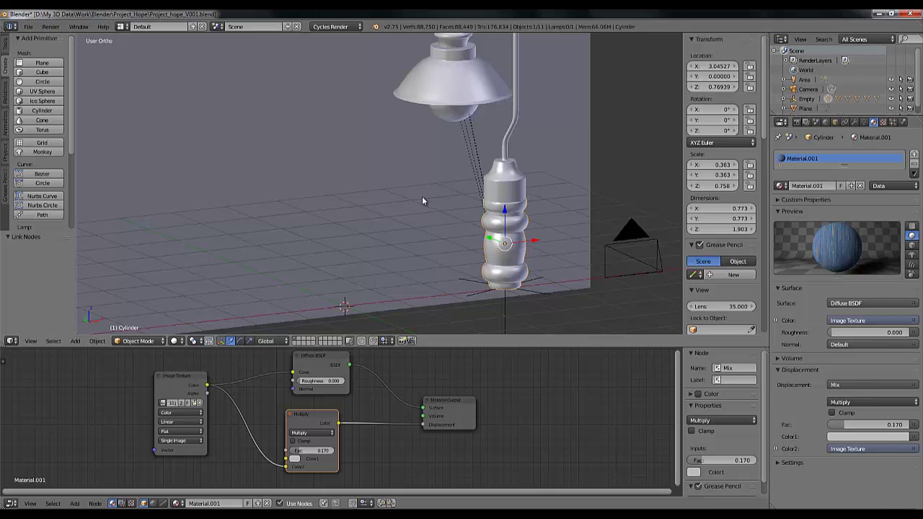
key("ctrl+s")
left_click(422, 196)
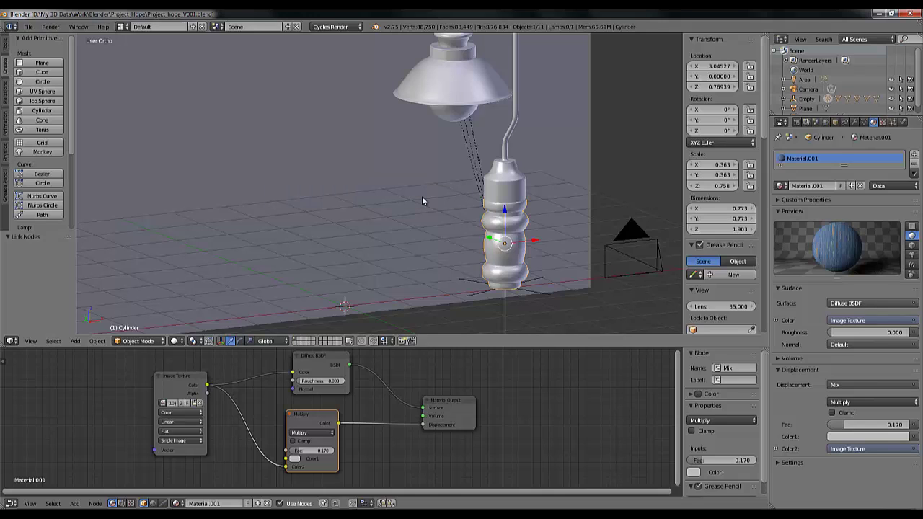
Select the lamp's pole and upper base, and add a second Image Texture node below its material's existing nodes.
right_click(505, 176)
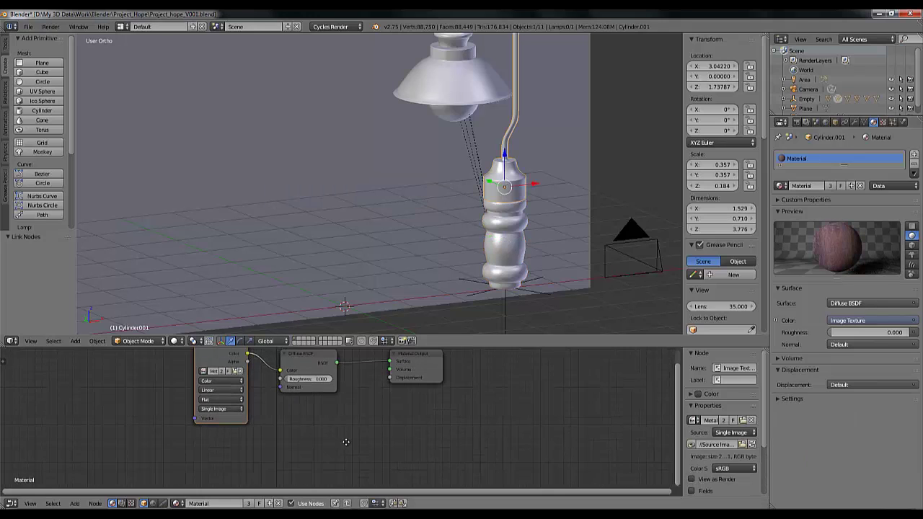
scroll(329, 427, "down", 3)
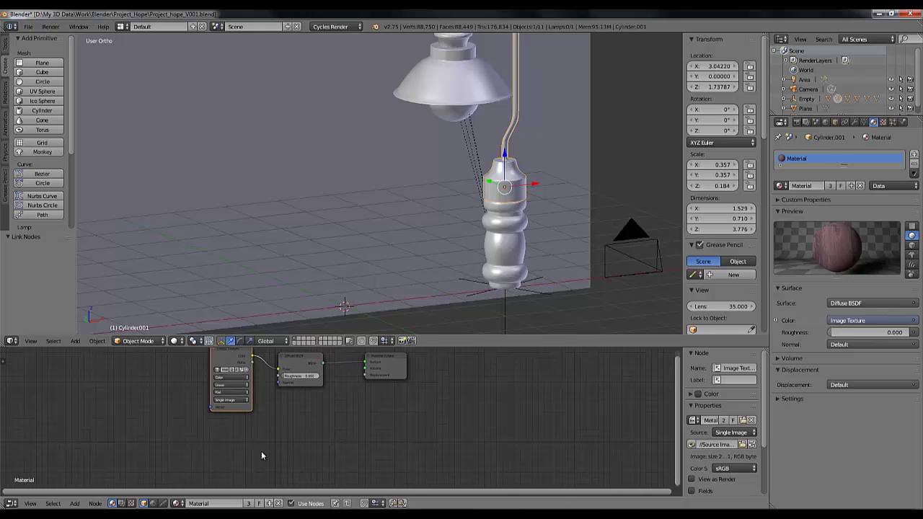
key("shift+a")
mouse_move(271, 430)
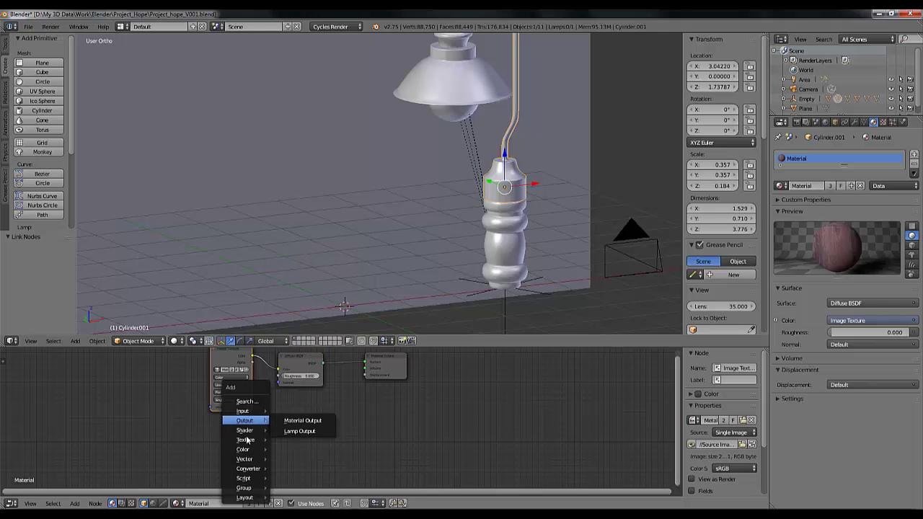
mouse_move(246, 440)
left_click(303, 331)
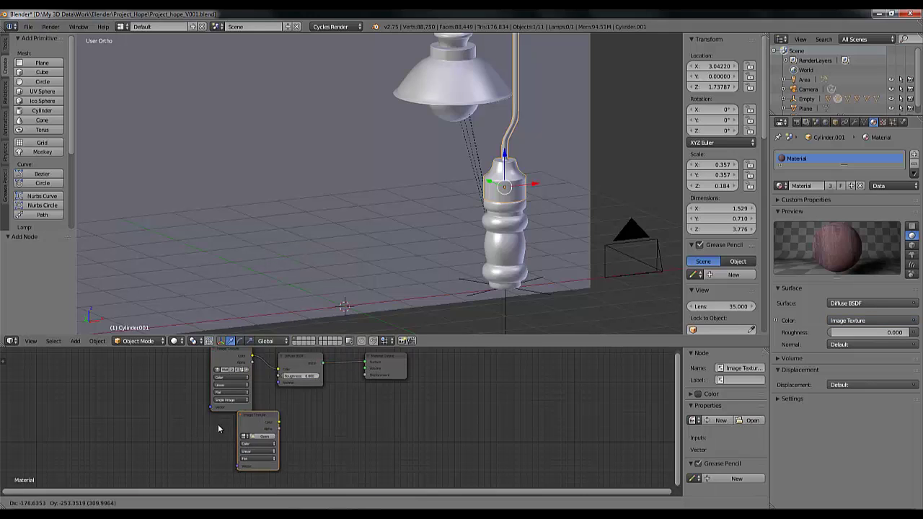
left_click(175, 444)
Load Metal_Pack_V1_003_Normal.jpg from the Source Images folder into the new Image Texture node.
left_click(220, 456)
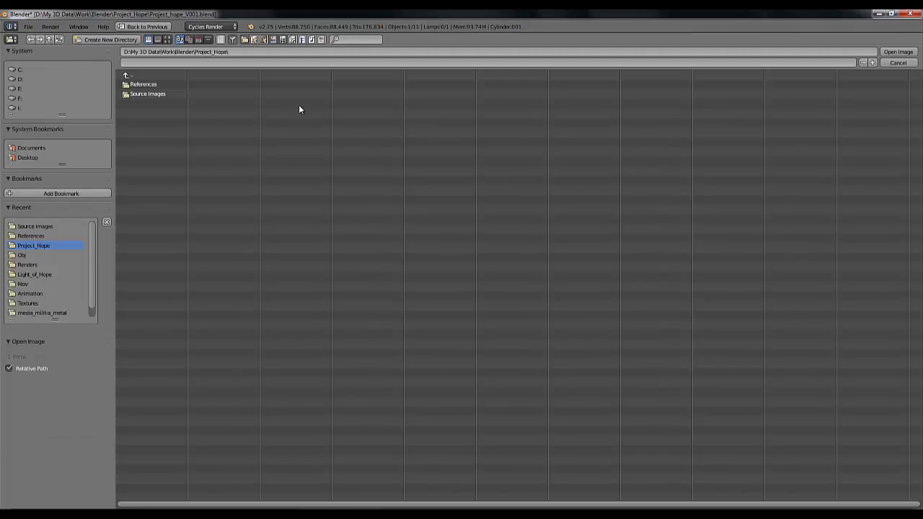
left_click(153, 94)
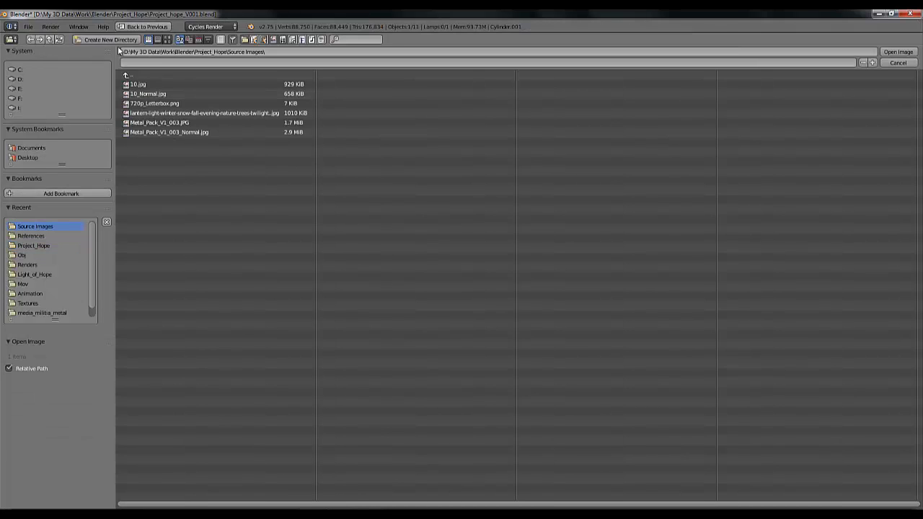
left_click(167, 40)
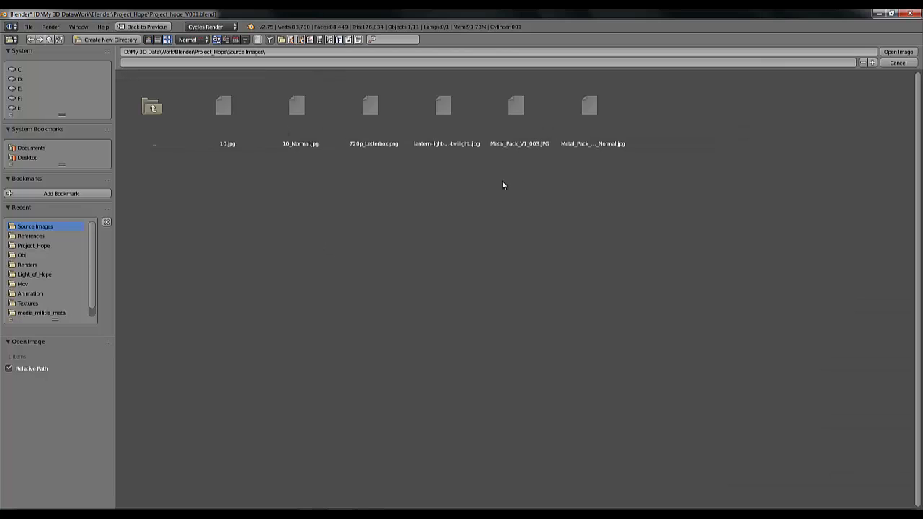
left_click(588, 109)
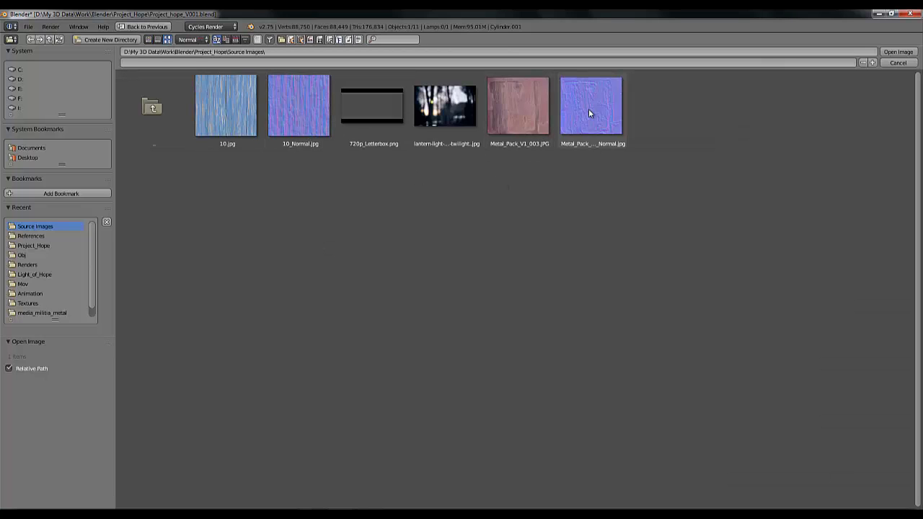
left_click(895, 53)
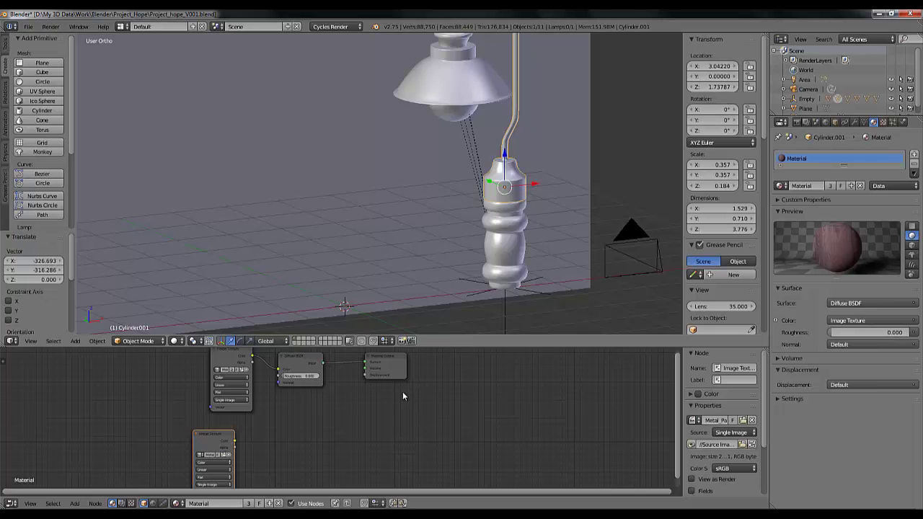
Add a MixRGB node set to Multiply, linking the new Image Texture's color to Color2 and its output to the material's Displacement.
key("shift+a")
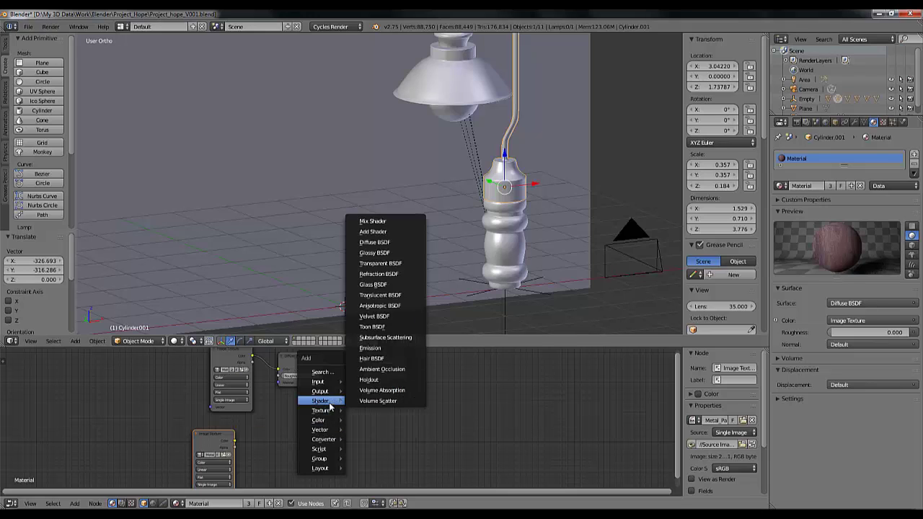
mouse_move(321, 419)
left_click(382, 421)
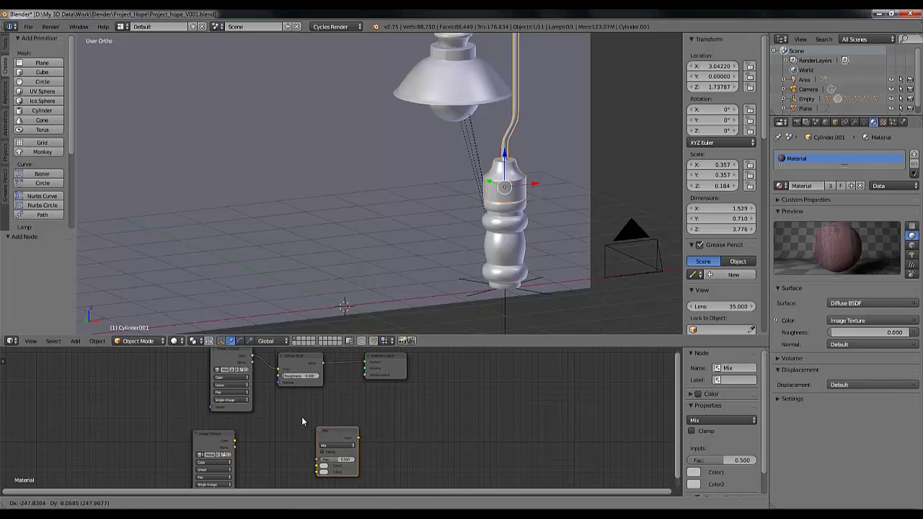
left_click(326, 442)
left_click(323, 436)
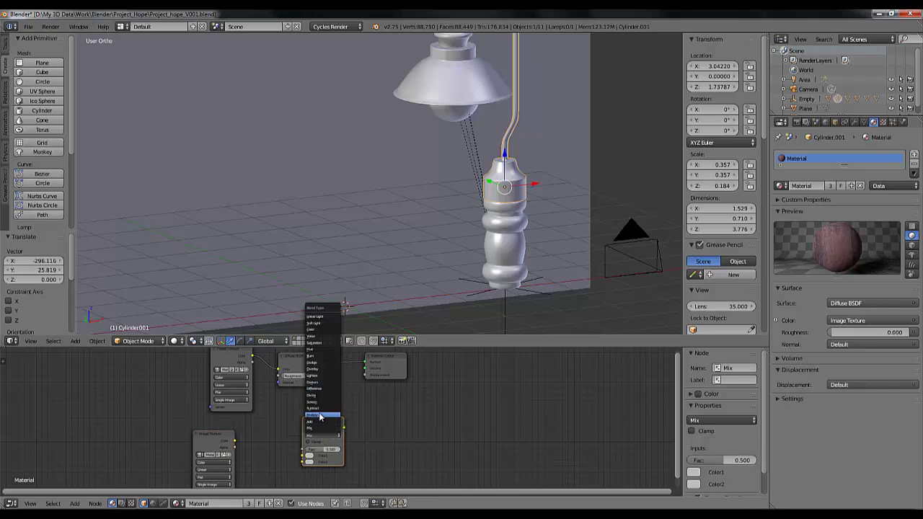
left_click(320, 415)
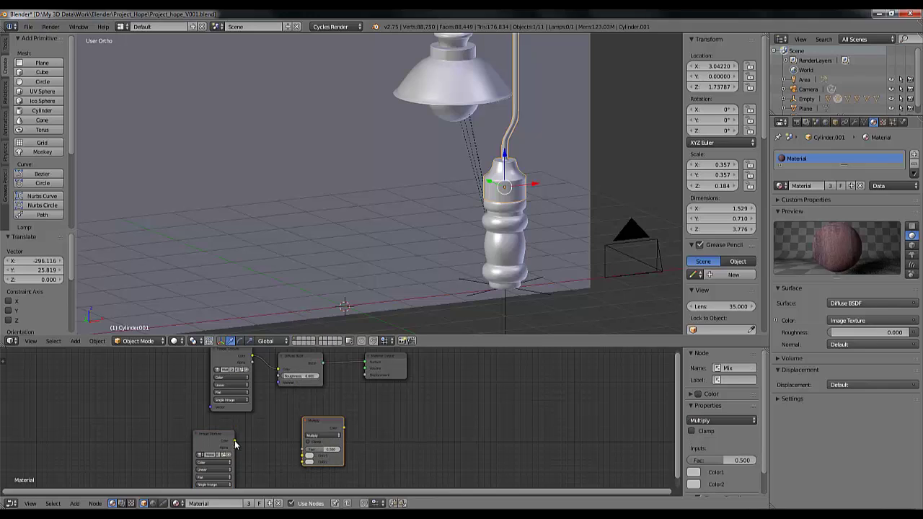
left_click_drag(234, 444, 305, 456)
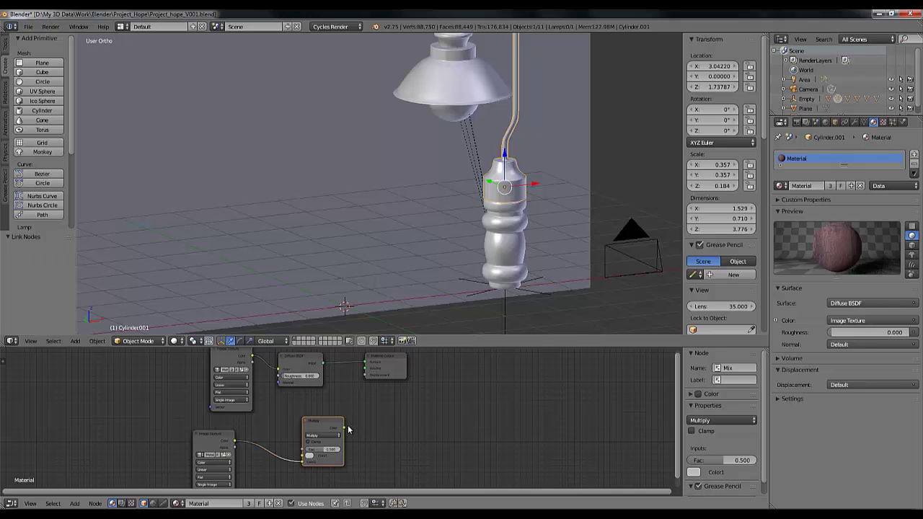
left_click_drag(345, 428, 366, 375)
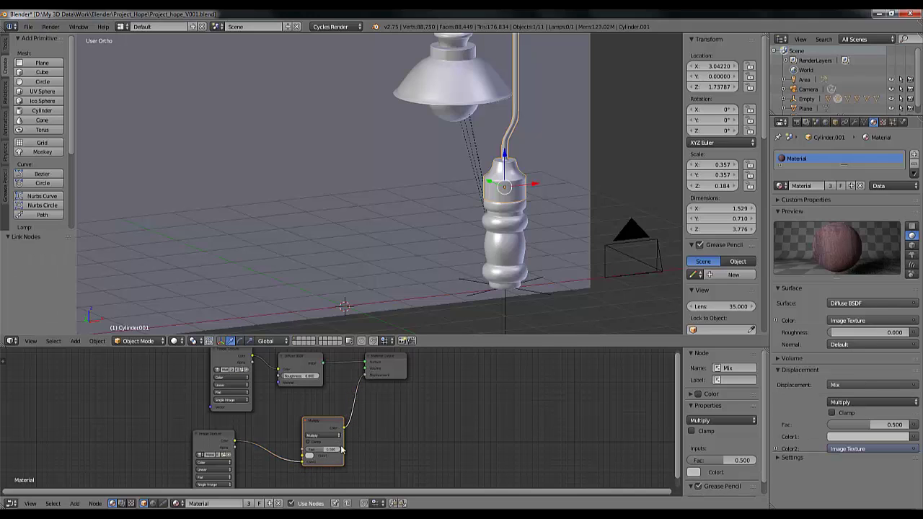
Move the Multiply node slightly closer to the new Image Texture node and set its factor to 0.150.
left_click_drag(322, 429, 305, 422)
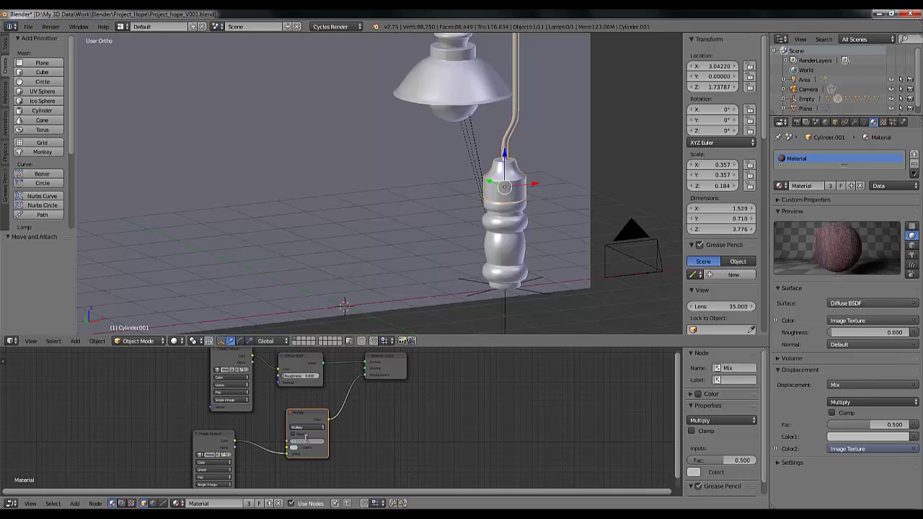
type(".15")
key("Return")
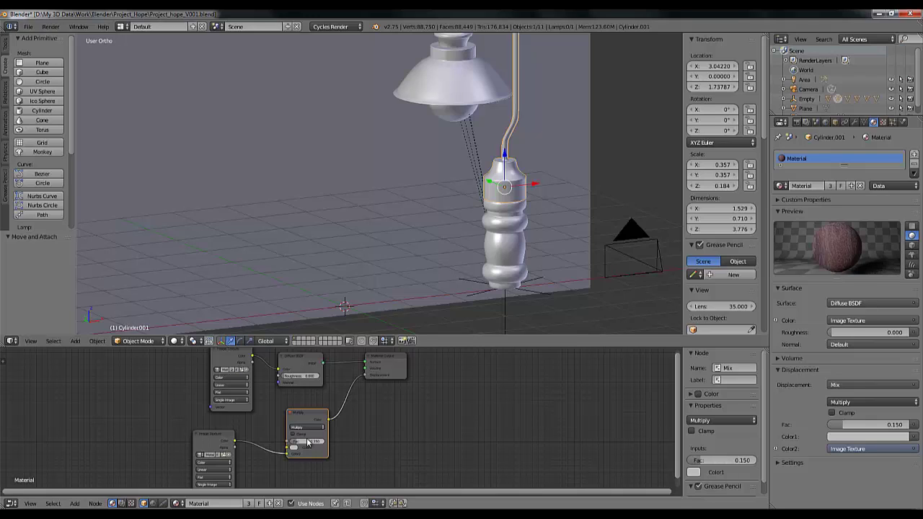
Spread the new Image Texture, Multiply and Material Output nodes apart to make room between them.
left_click_drag(205, 441, 185, 436)
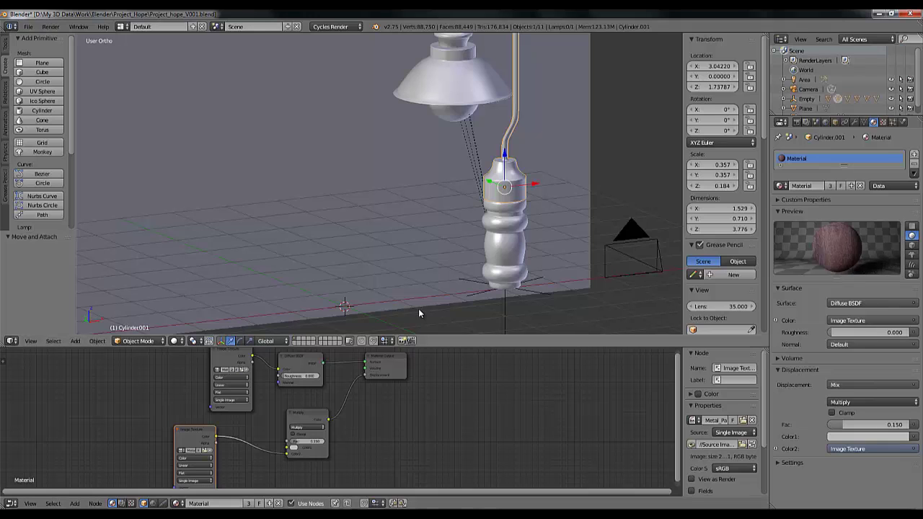
scroll(411, 249, "up", 2)
scroll(411, 250, "down", 2)
left_click_drag(319, 422, 360, 429)
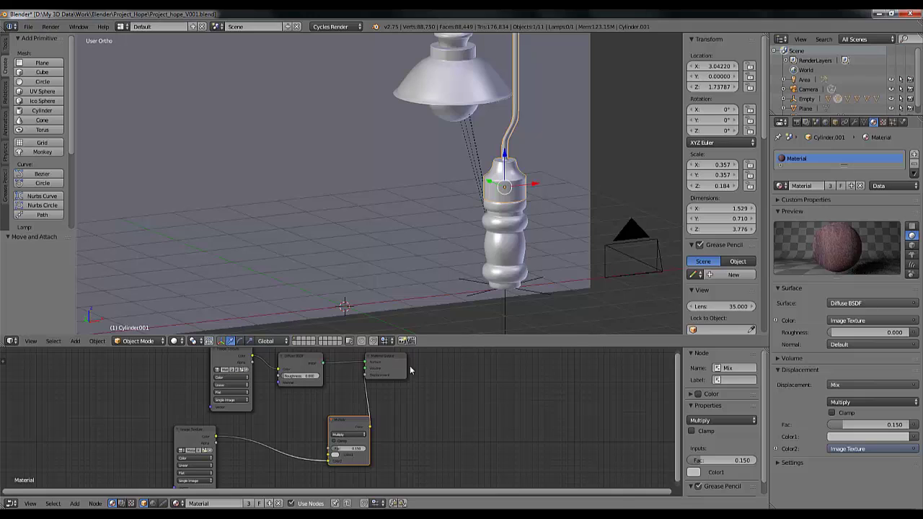
left_click_drag(386, 364, 455, 387)
left_click(347, 425)
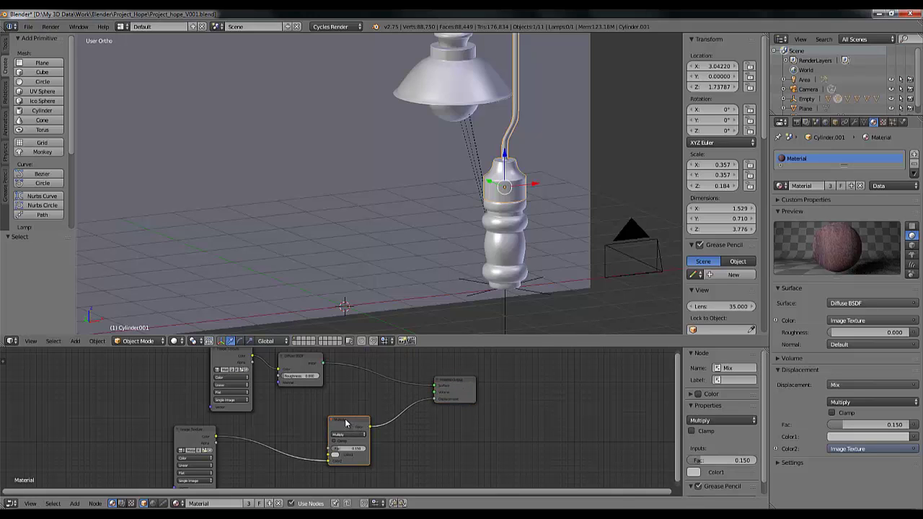
left_click_drag(362, 425, 376, 427)
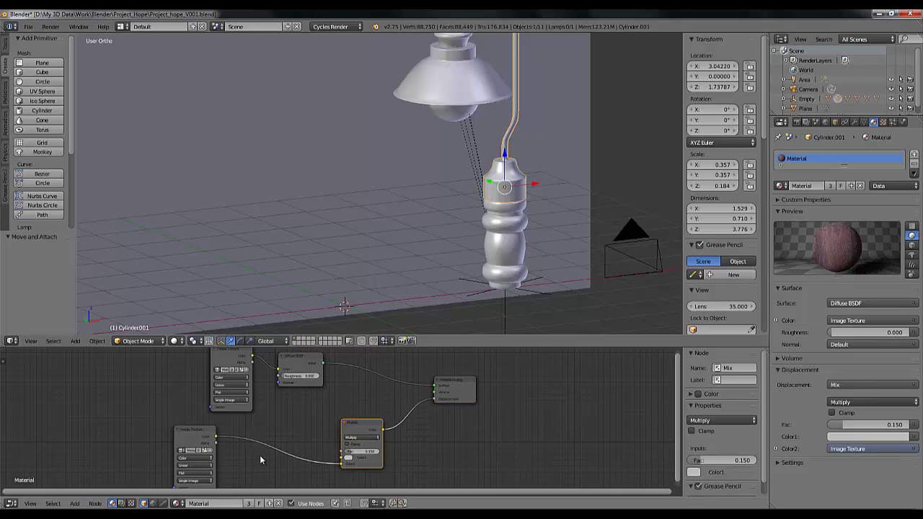
Insert an Invert node into the link between the normal map's Image Texture node and the Multiply node.
key("shift+a")
mouse_move(249, 440)
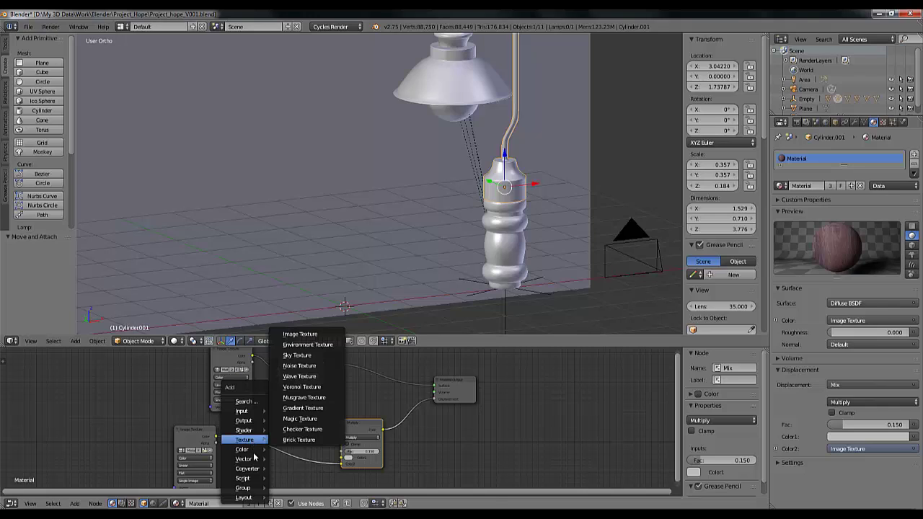
mouse_move(254, 461)
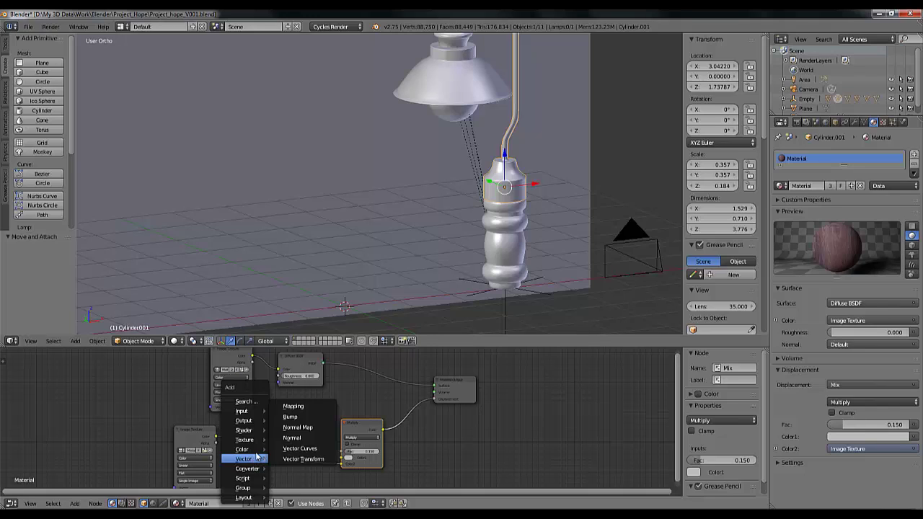
mouse_move(261, 411)
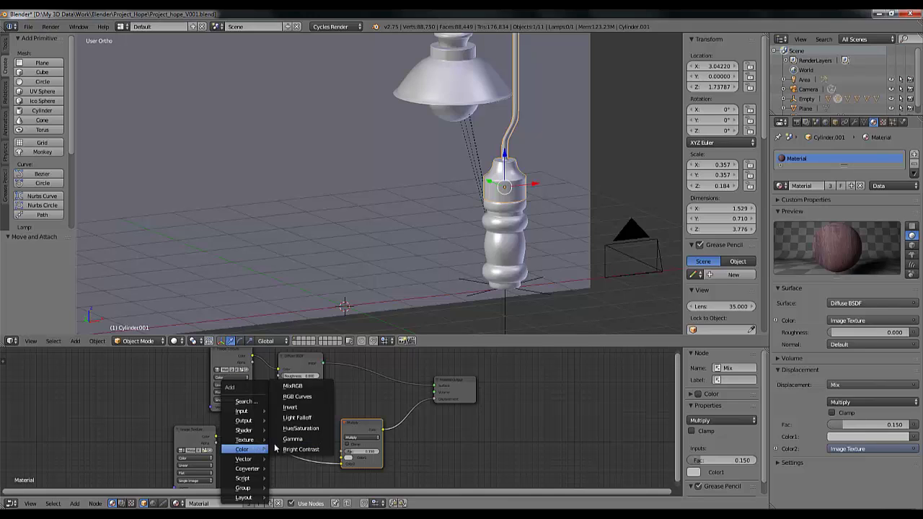
left_click(289, 407)
left_click(253, 437)
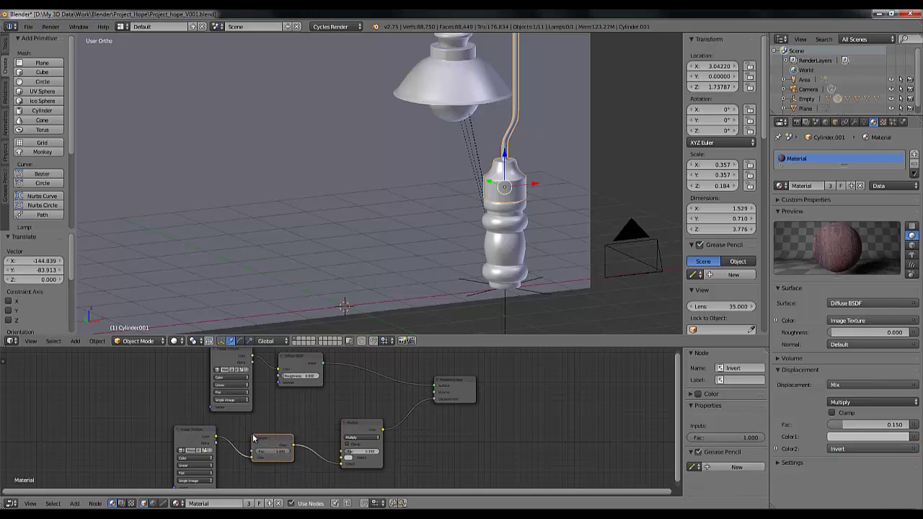
left_click_drag(367, 429, 376, 428)
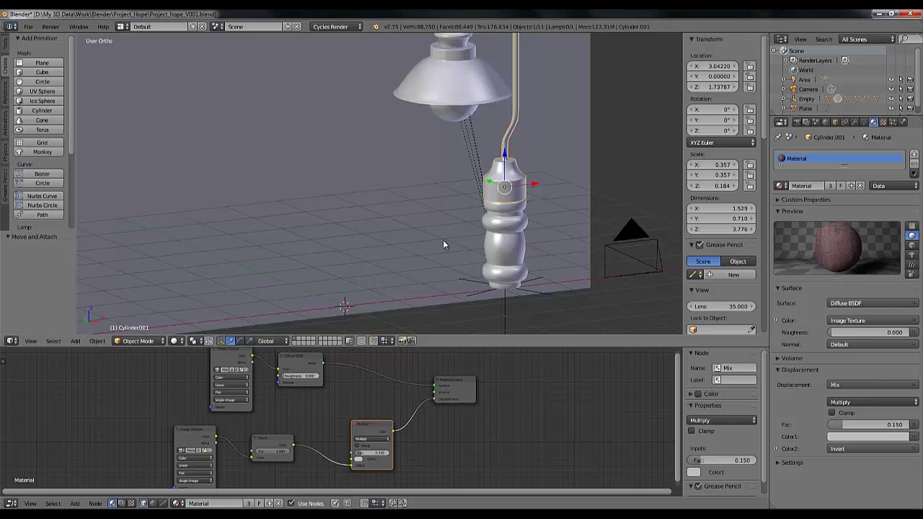
Check the lamp's displaced metal surface in a rendered preview through the camera, and return to solid shading.
key("KP_0")
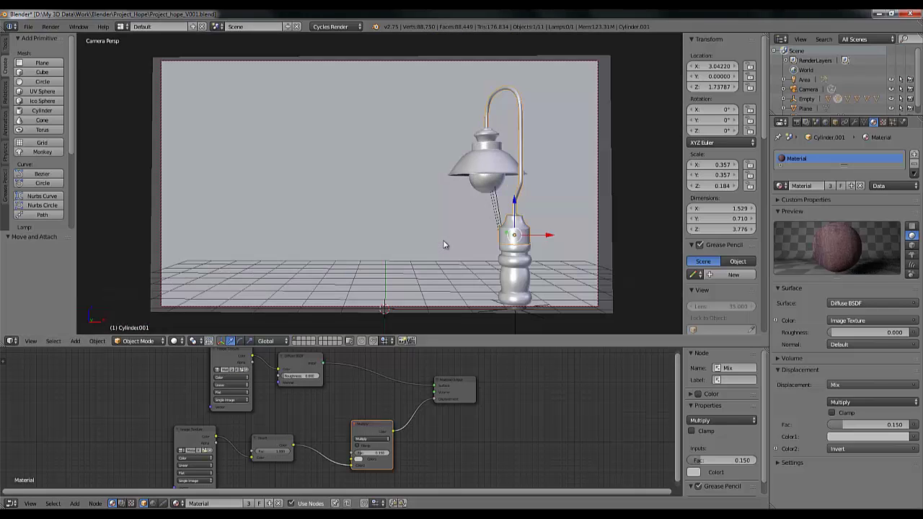
key("shift+z")
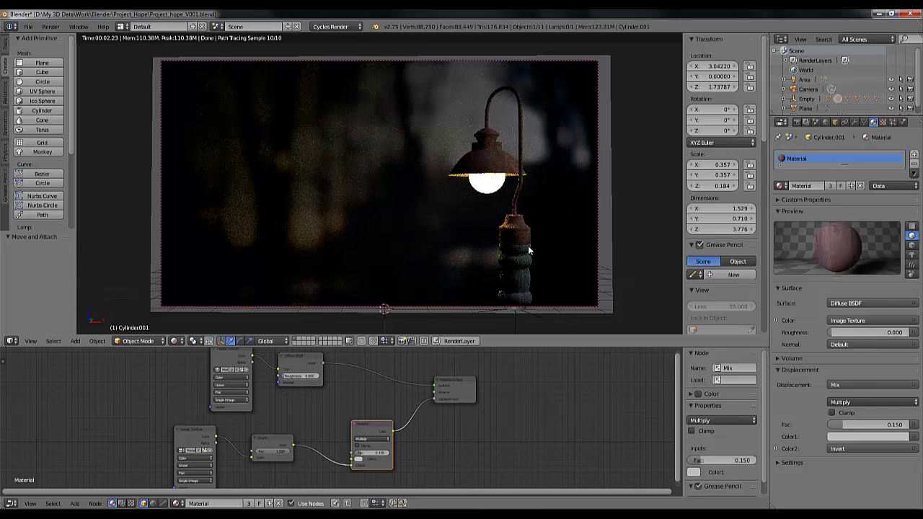
key("shift+z")
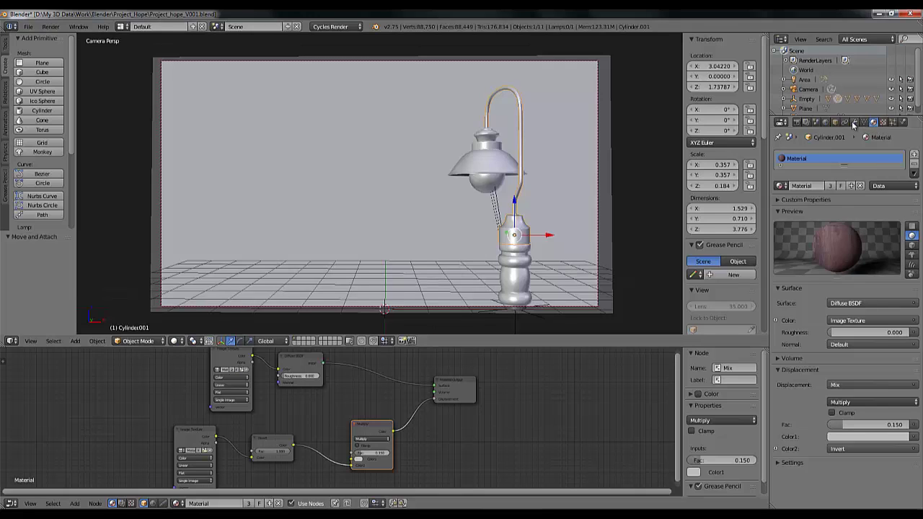
Set the render settings' preview samples to 20 and show the camera view in rendered shading.
left_click(796, 122)
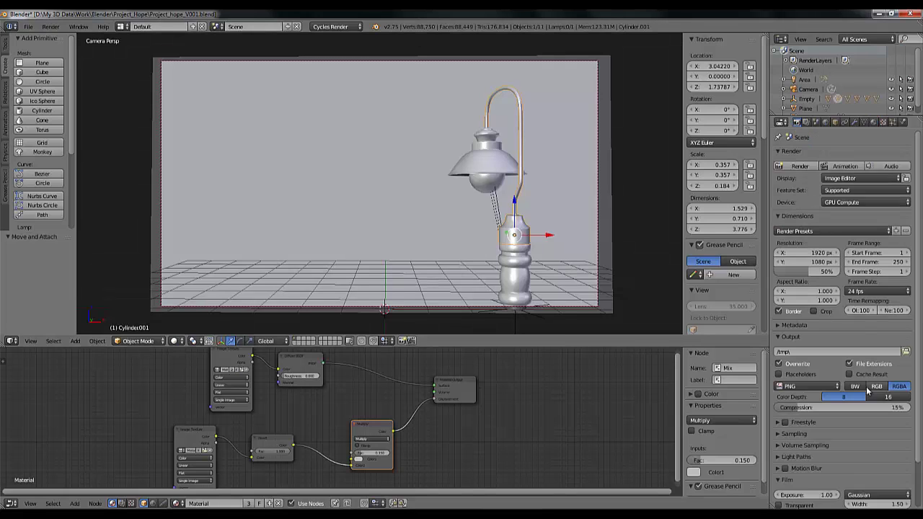
scroll(867, 392, "down", 3)
left_click(824, 393)
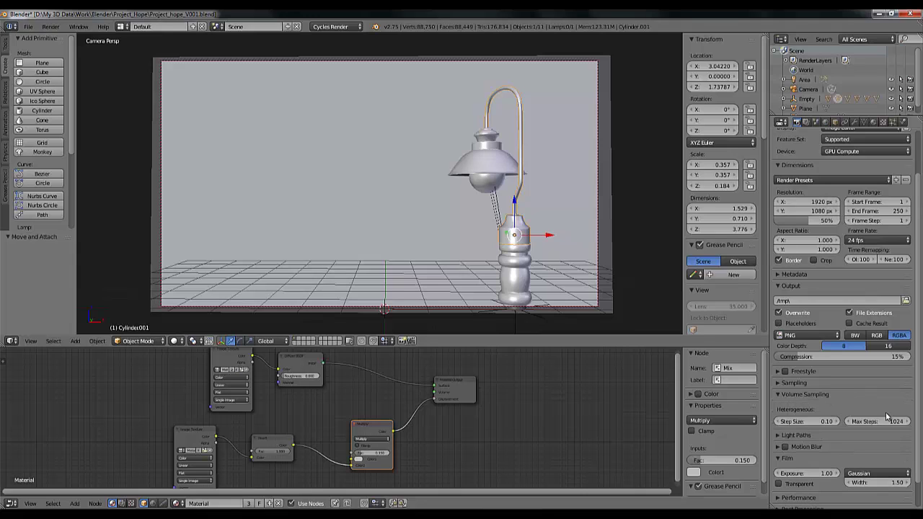
left_click(802, 394)
left_click(802, 383)
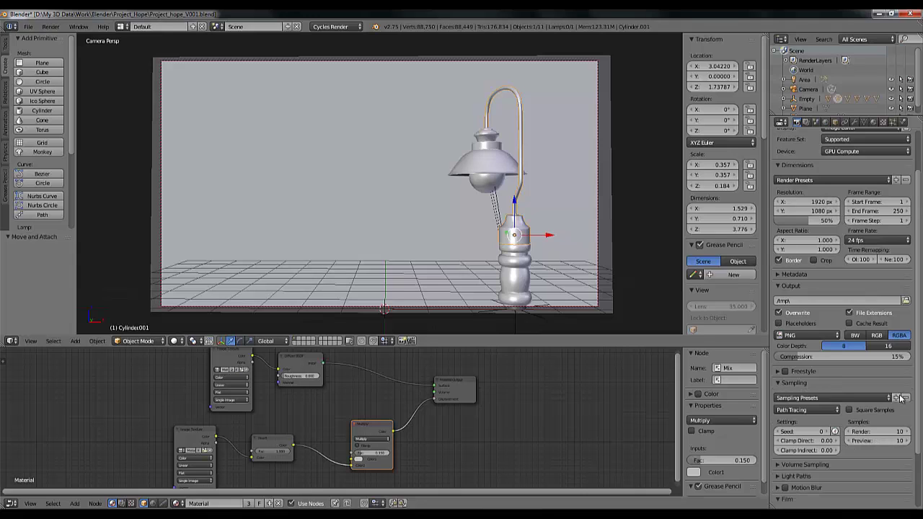
left_click(888, 440)
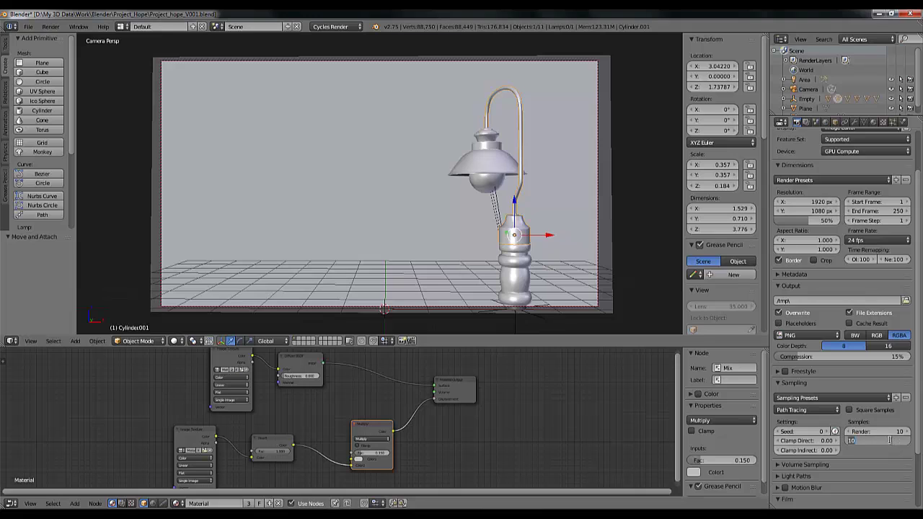
type("20")
key("Return")
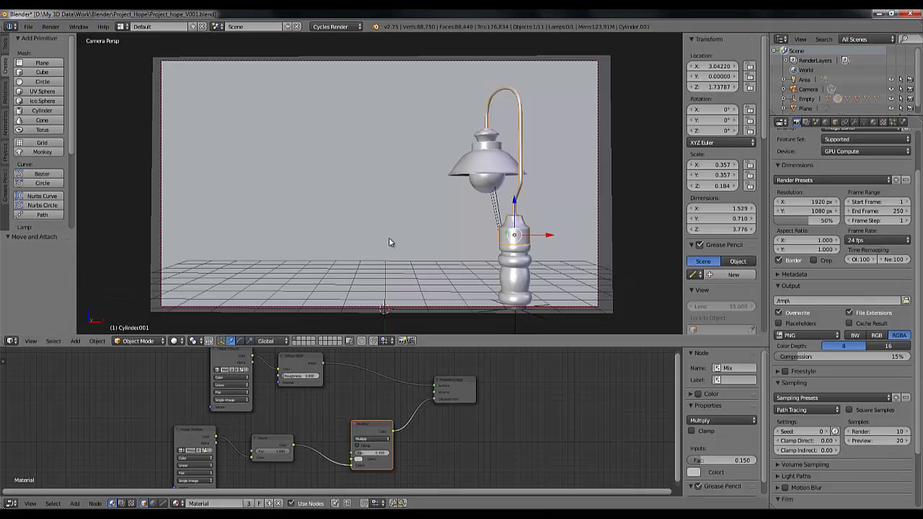
key("shift+z")
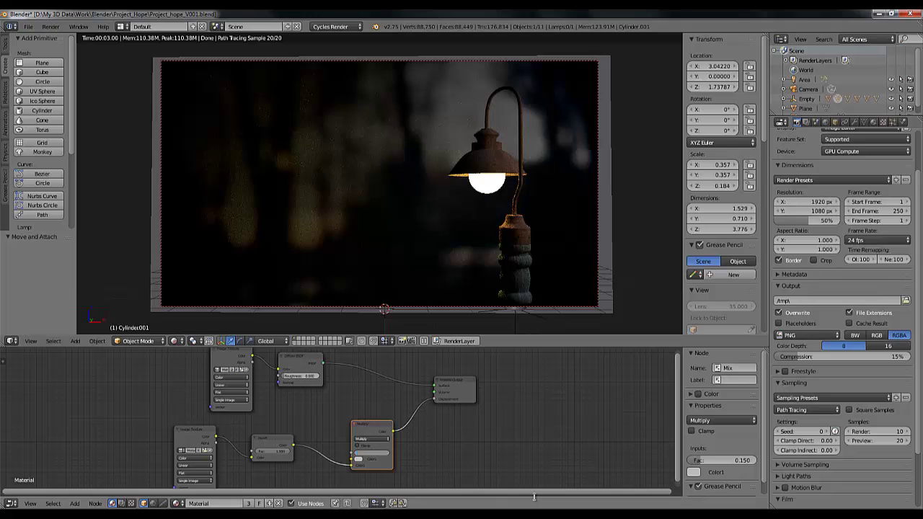
Set the Multiply node's factor to 0.02 for the metal displacement and return the viewport to solid shading.
type(".02")
key("Return")
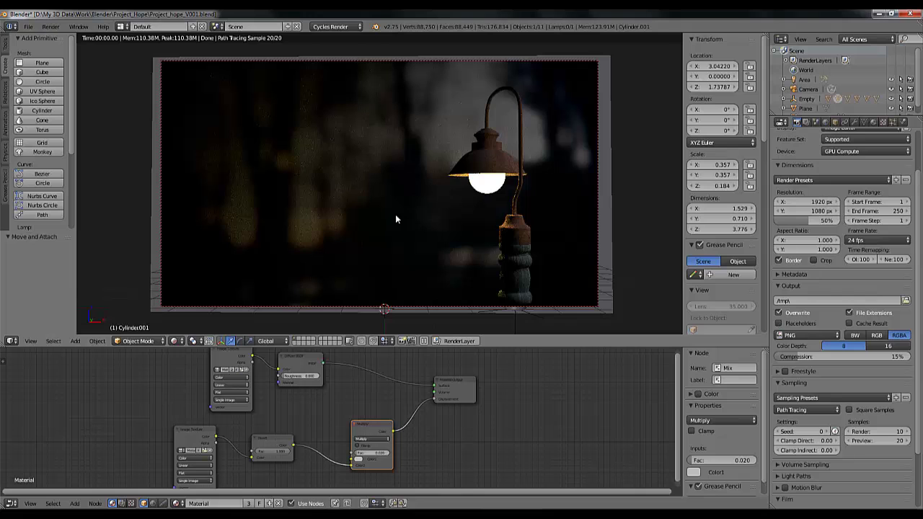
key("shift+z")
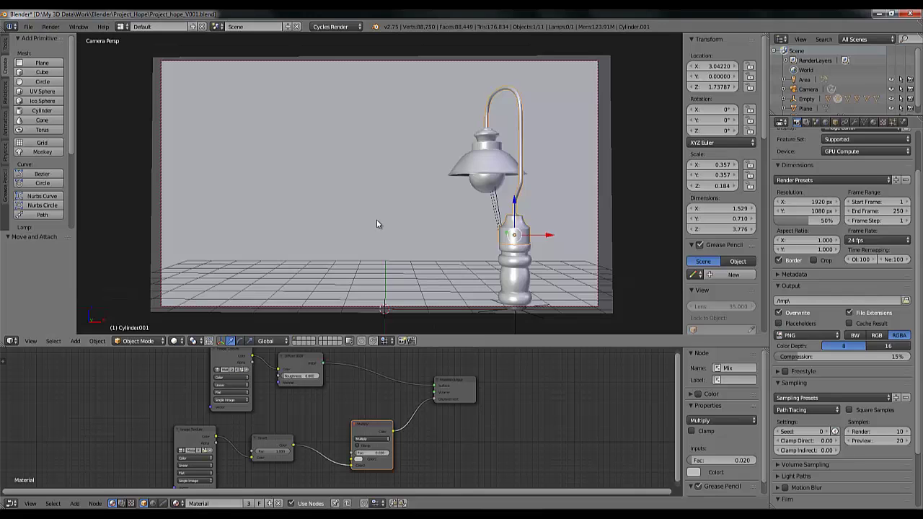
Examine the lamp, backdrop, area light and camera arrangement from outside the camera view.
middle_click_drag(377, 220, 418, 233)
scroll(416, 233, "up", 1)
scroll(416, 233, "up", 3)
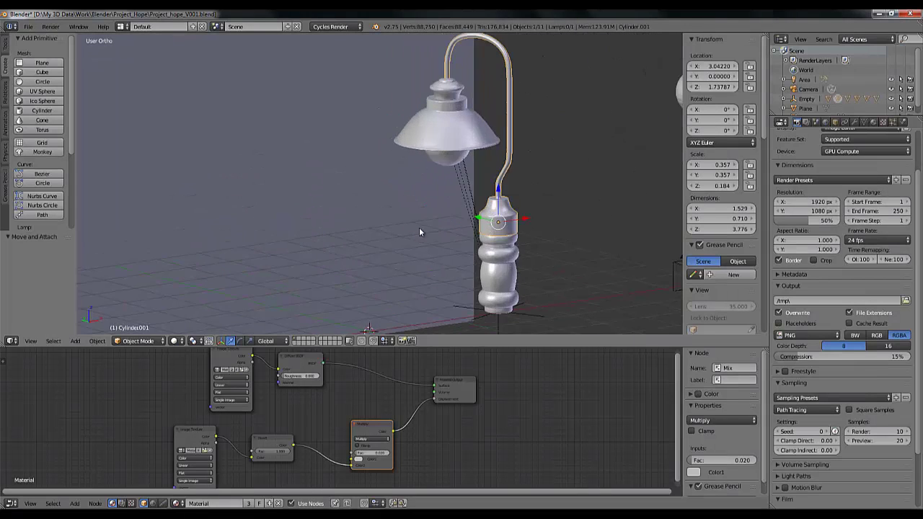
middle_click_drag(459, 188, 395, 267, "shift")
scroll(395, 266, "up", 1)
scroll(394, 266, "up", 4)
scroll(395, 267, "down", 4)
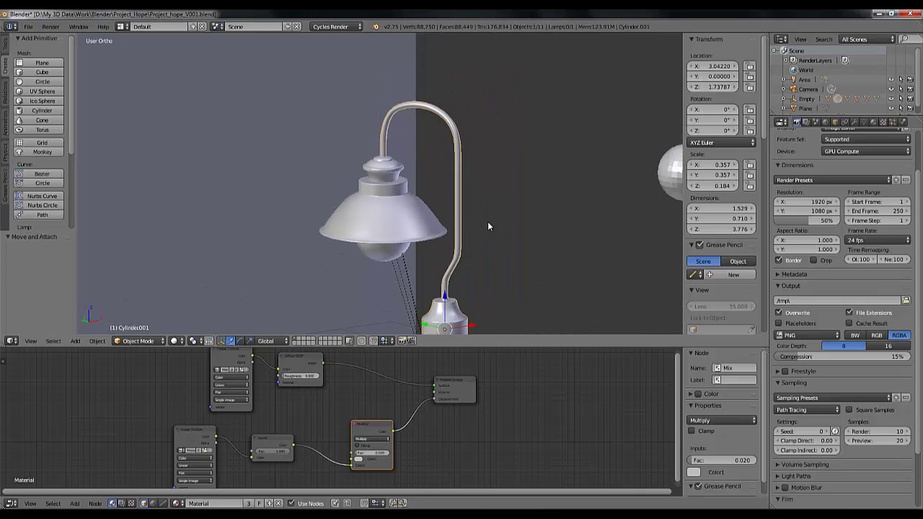
scroll(487, 224, "down", 6)
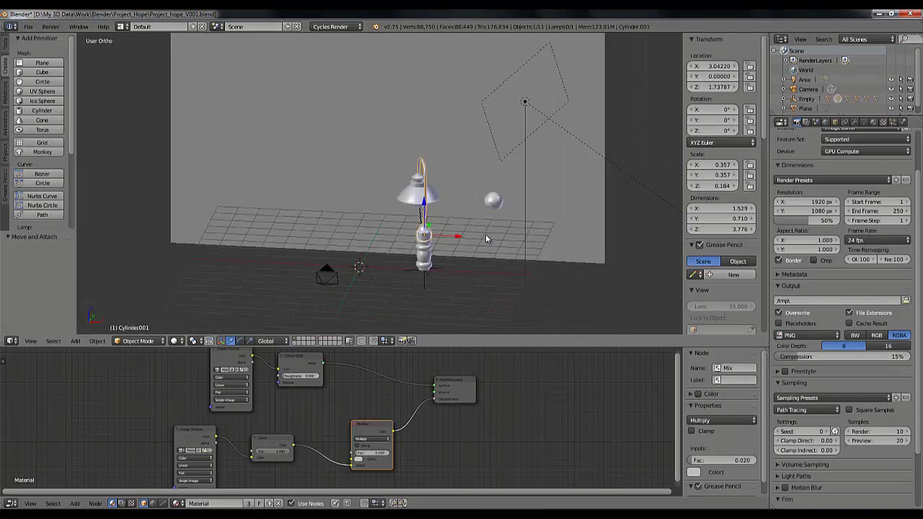
middle_click_drag(485, 233, 455, 238)
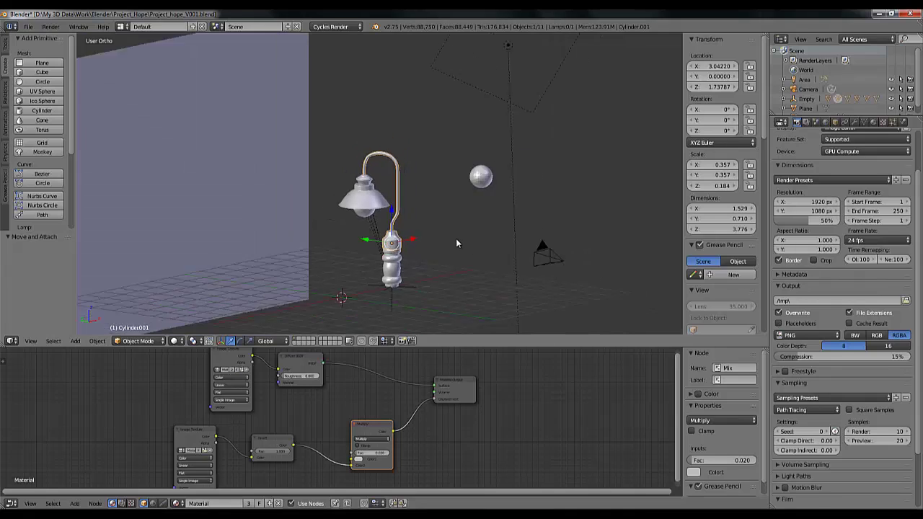
scroll(456, 243, "up", 5)
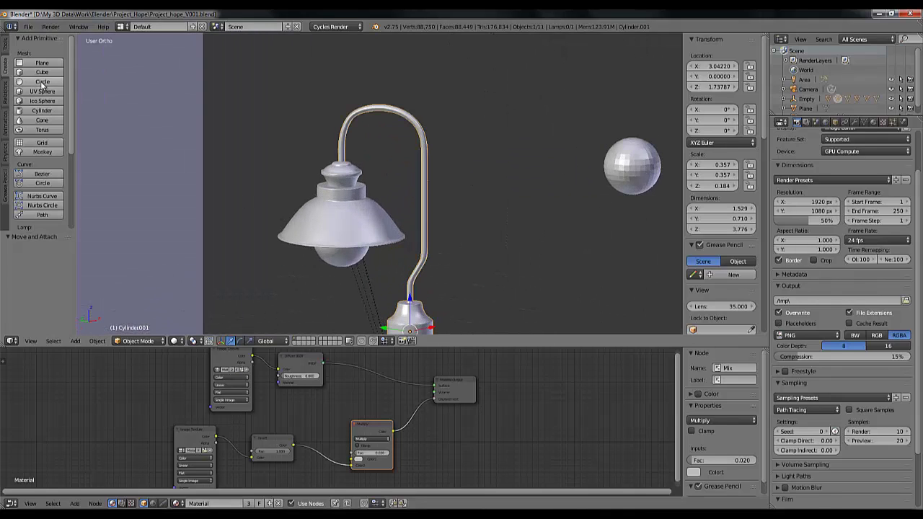
Add a new mesh plane at the scene origin and save the project file.
left_click(42, 62)
scroll(310, 182, "down", 9)
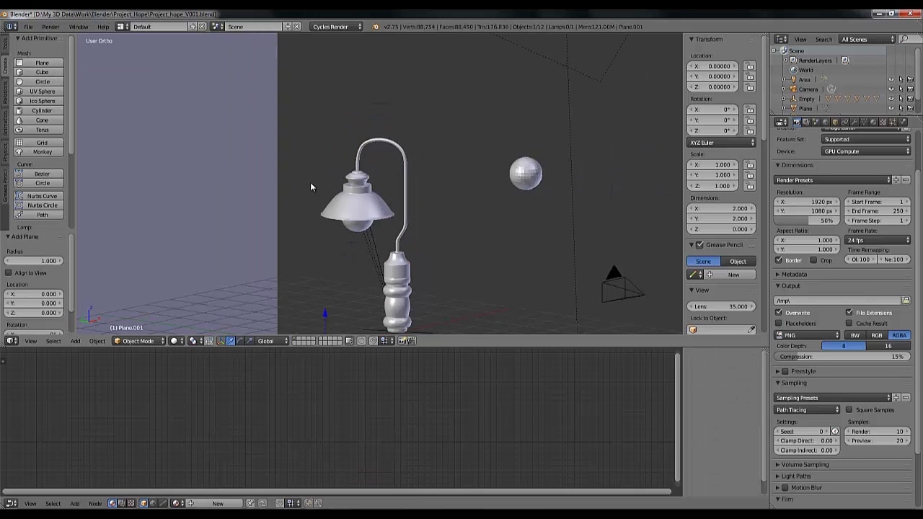
middle_click_drag(310, 182, 338, 241)
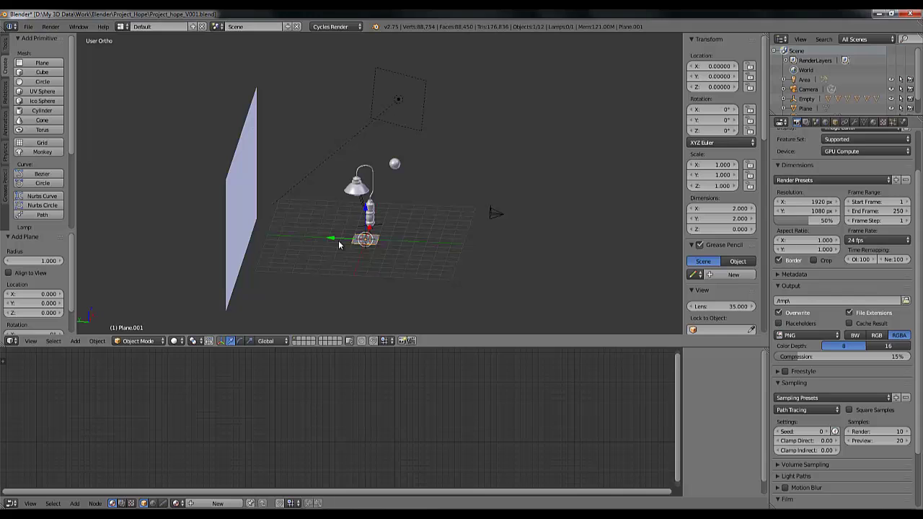
key("ctrl+s")
left_click(339, 241)
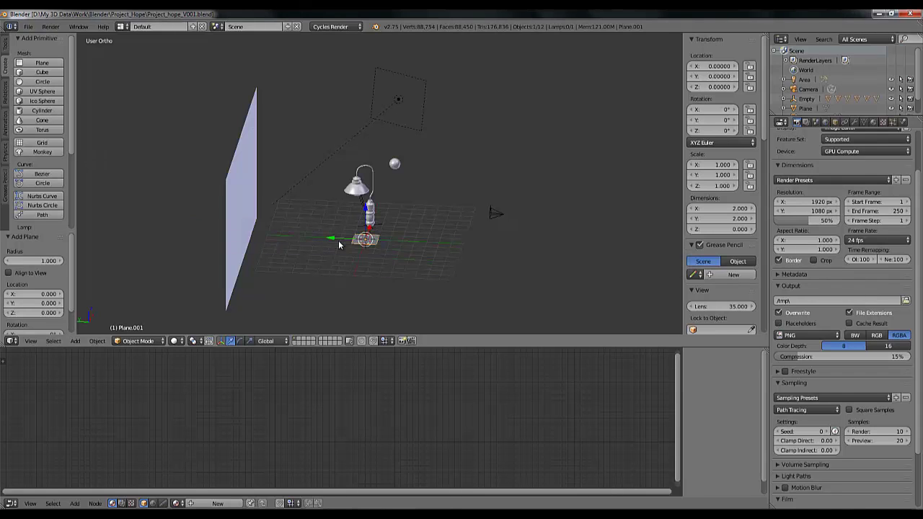
Move the new plane about 3.09 units along negative Y and raise it about 7.58 units along Z.
scroll(391, 253, "up", 4)
scroll(391, 253, "down", 3)
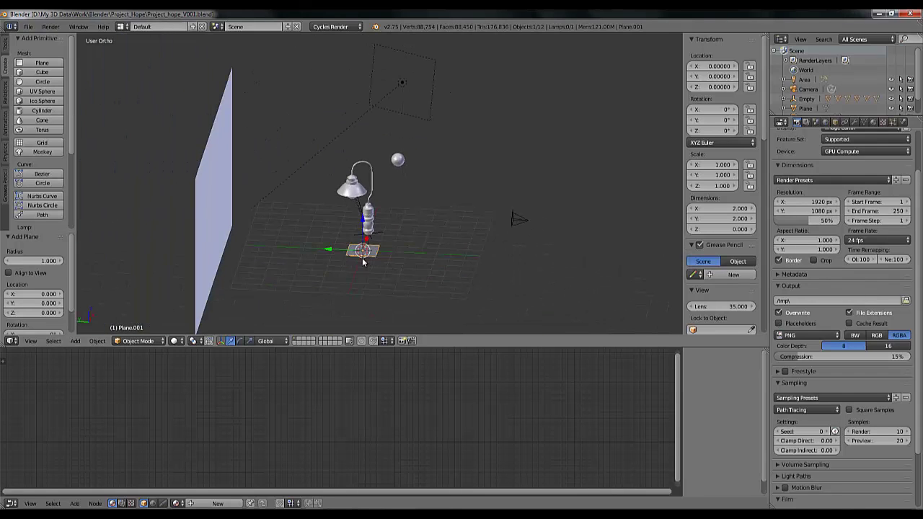
key("g")
key("y")
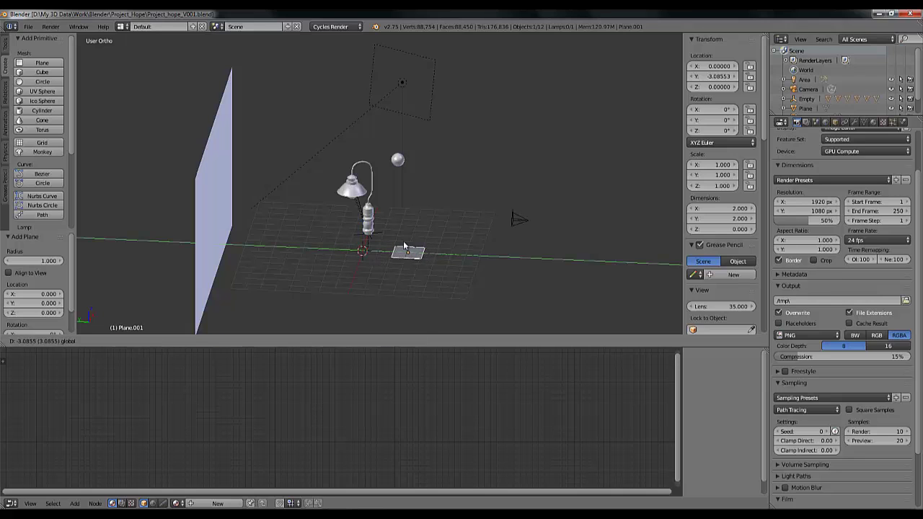
left_click(402, 240)
key("g")
key("z")
left_click(406, 121)
Scale the plane to about 2.169 and position it above the lamp at X 1.74, Y -2.28, Z 8.
middle_click_drag(471, 256, 382, 178)
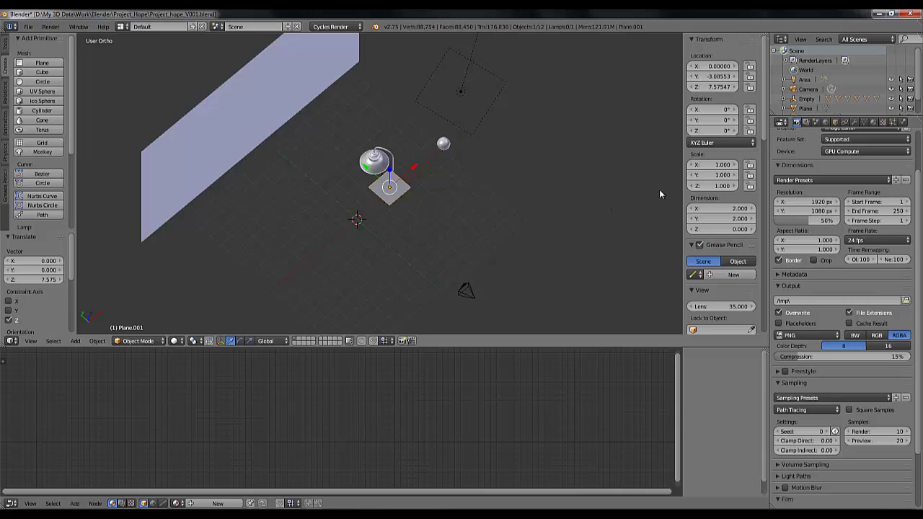
key("s")
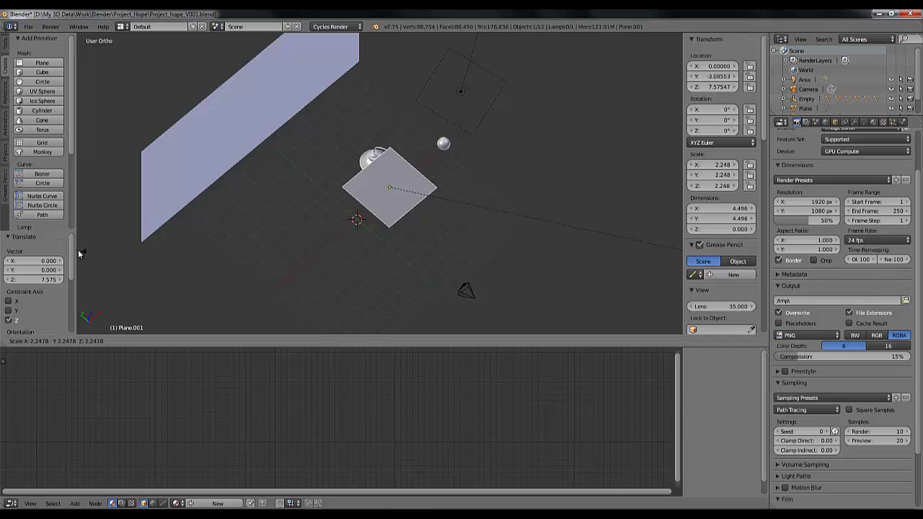
left_click(673, 250)
left_click_drag(416, 168, 469, 126)
middle_click_drag(437, 187, 411, 140)
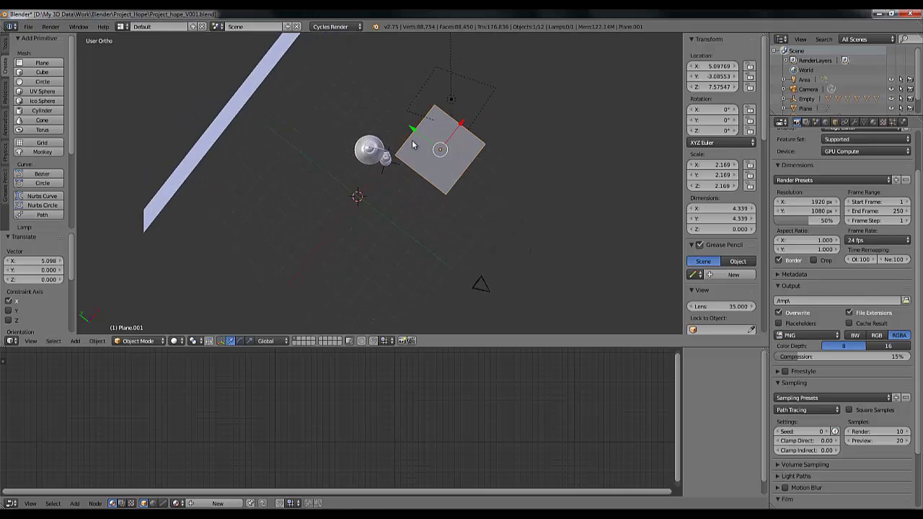
left_click_drag(408, 129, 440, 134)
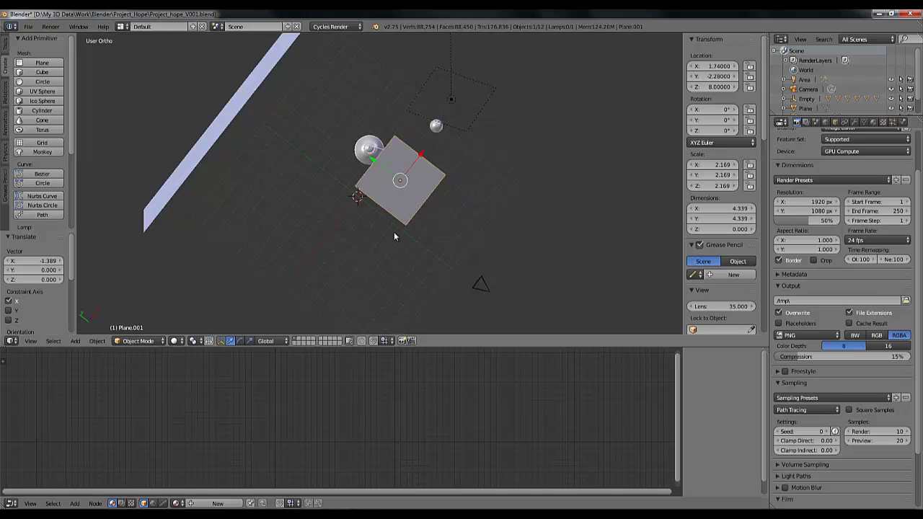
middle_click_drag(394, 231, 416, 220)
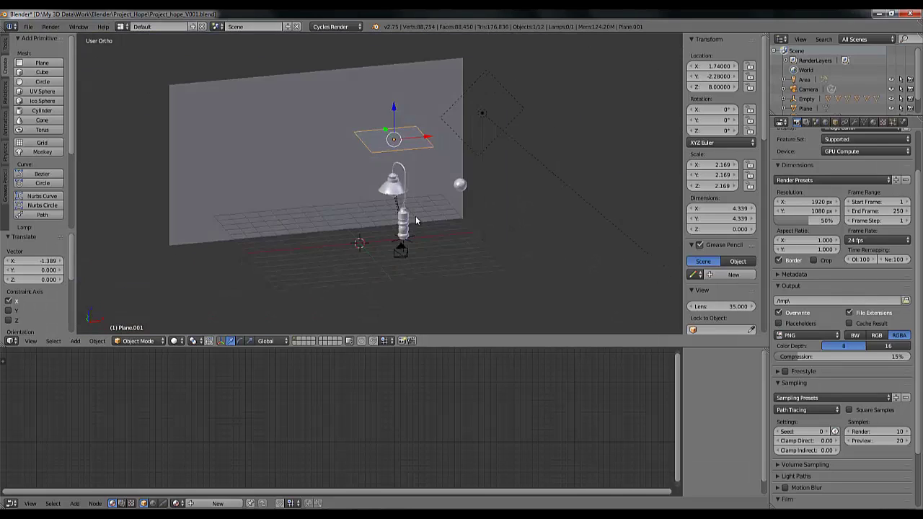
Add a new emitter particle system to the plane above the lamp.
left_click(893, 123)
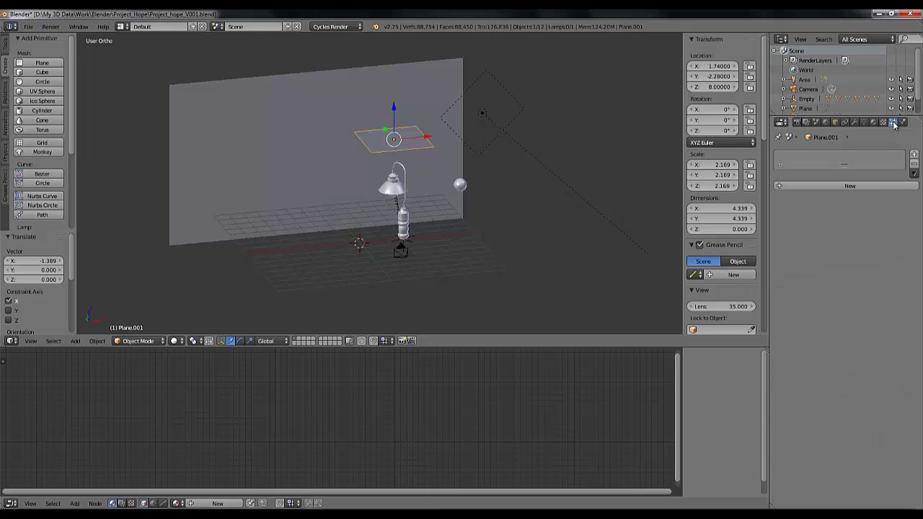
left_click(849, 186)
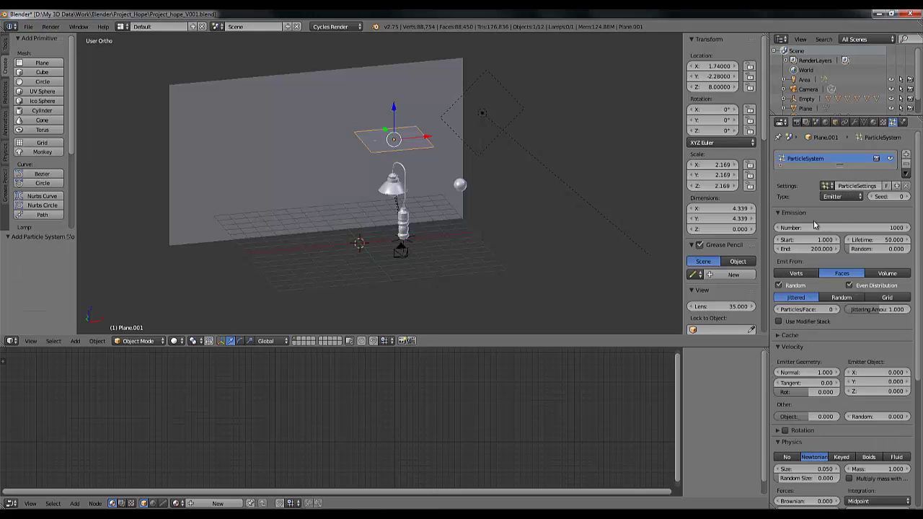
middle_click_drag(358, 166, 399, 174)
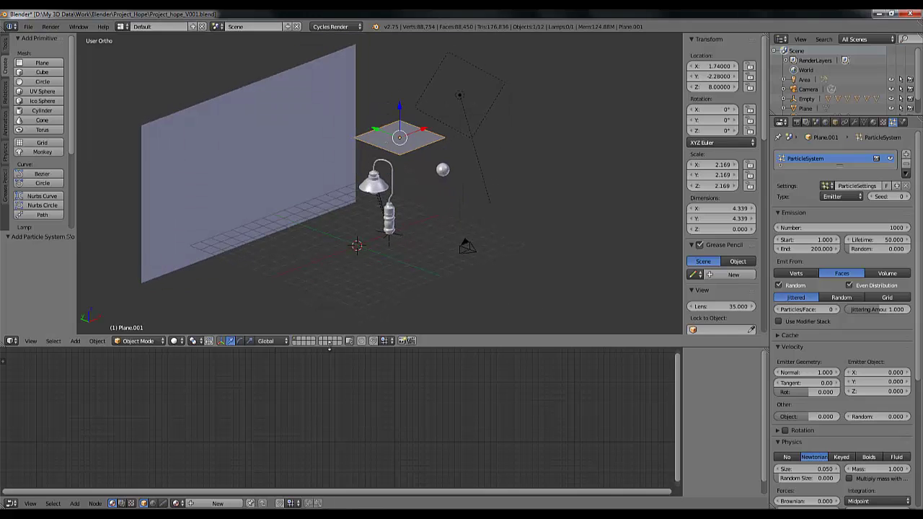
Replace the node editor with a timeline, play back the falling particles, and return to the first frame.
left_click(11, 502)
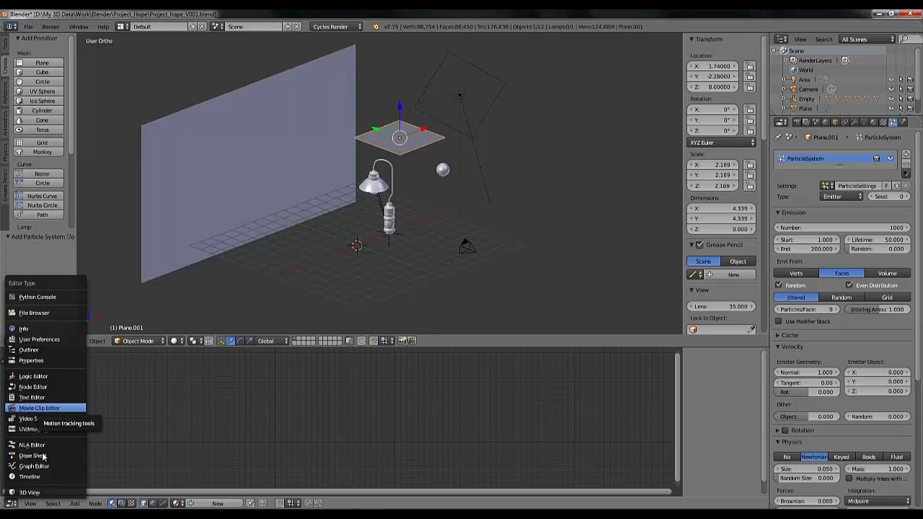
left_click(78, 475)
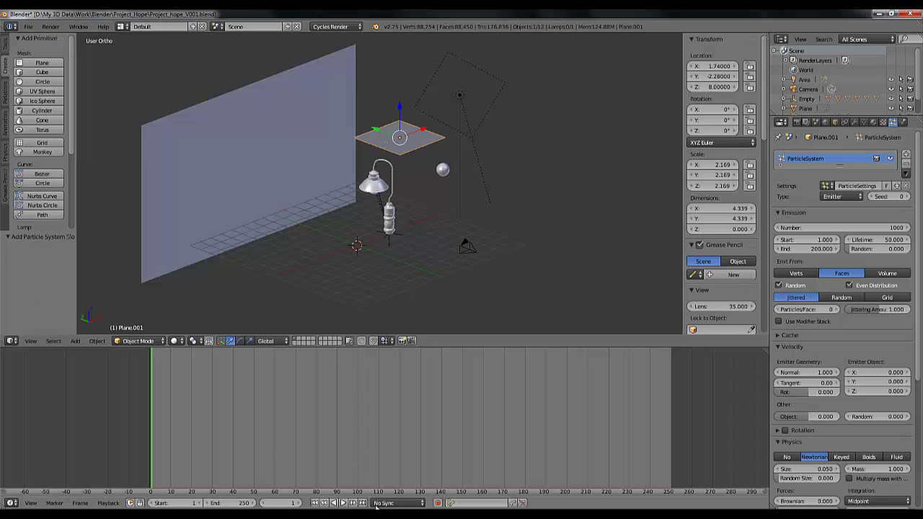
left_click(343, 503)
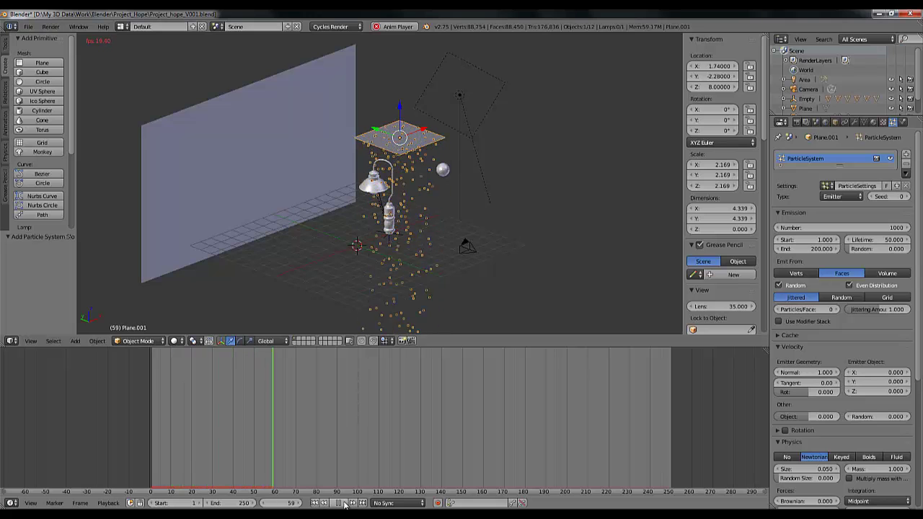
left_click(344, 503)
mouse_move(424, 253)
middle_mouse_down()
mouse_move(480, 240)
mouse_move(366, 222)
mouse_move(424, 245)
middle_mouse_up()
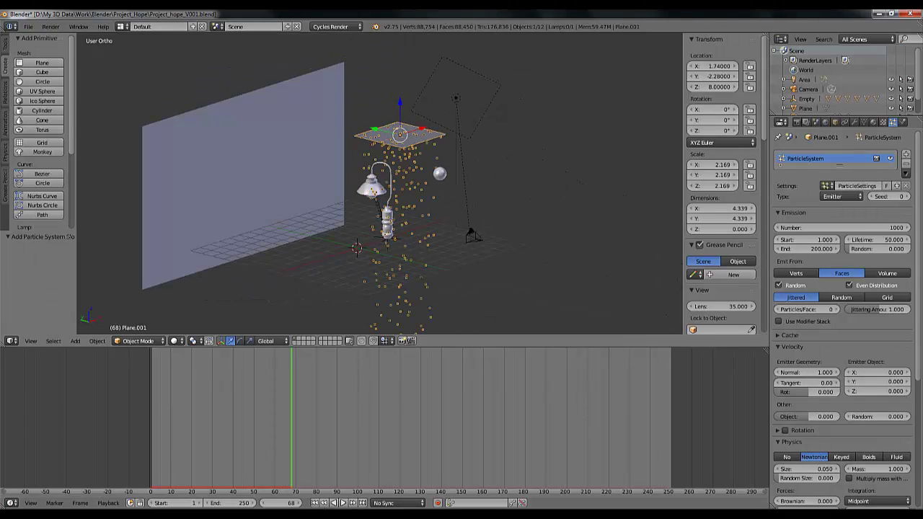
left_click(315, 502)
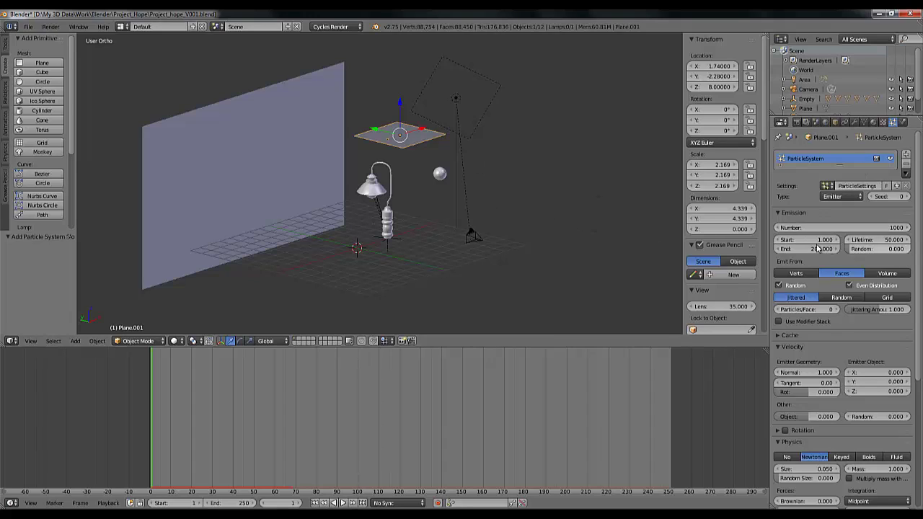
Set the particle system's emission number to 100 and its physics damping to 0.34.
left_click(848, 228)
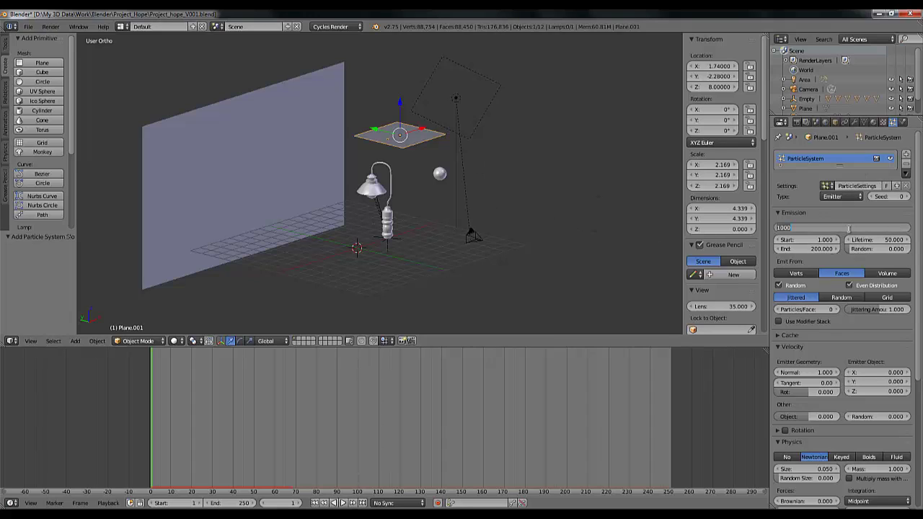
key("Return")
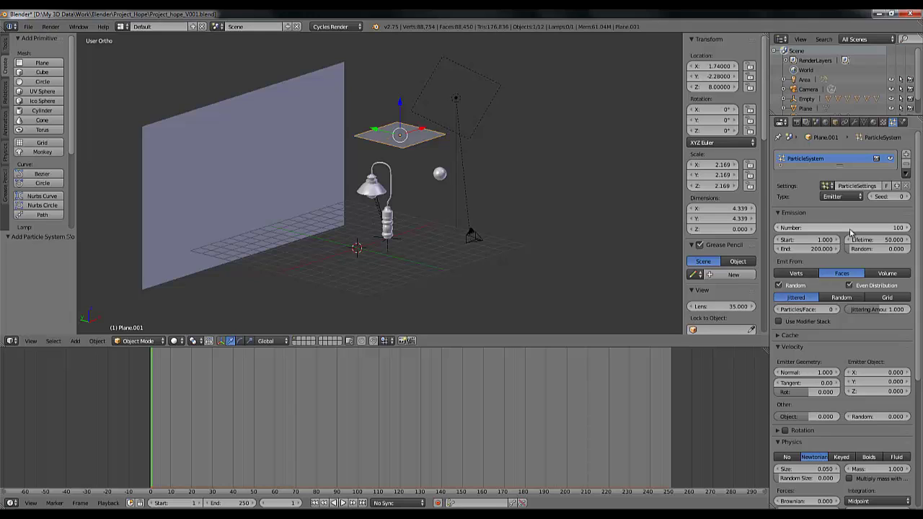
scroll(847, 245, "down", 4)
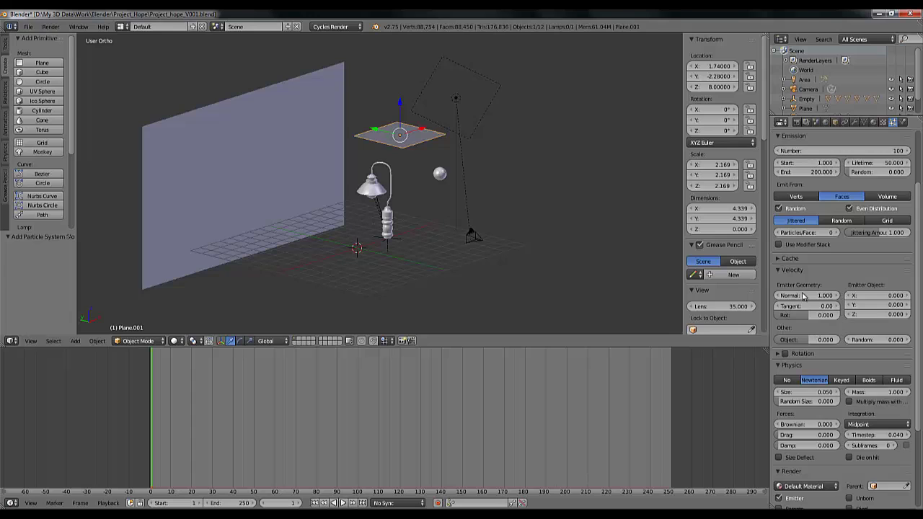
scroll(804, 296, "down", 3)
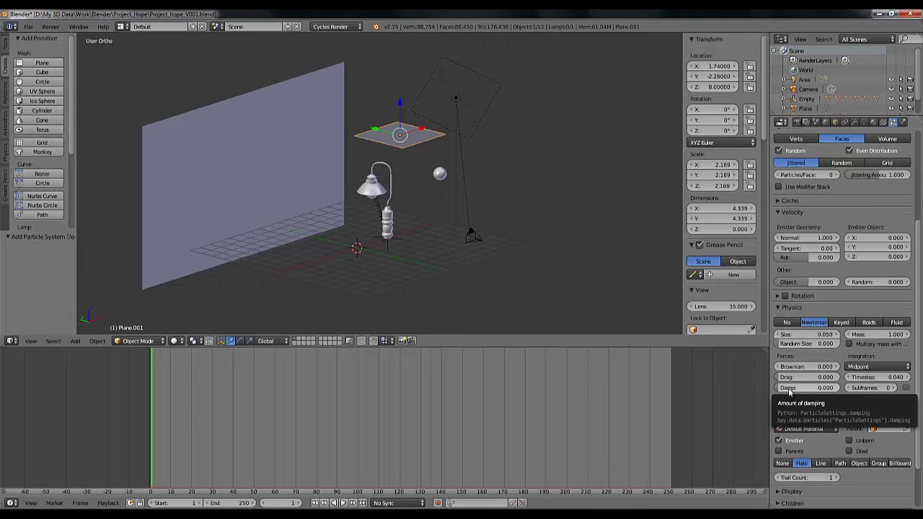
middle_click_drag(493, 167, 490, 108)
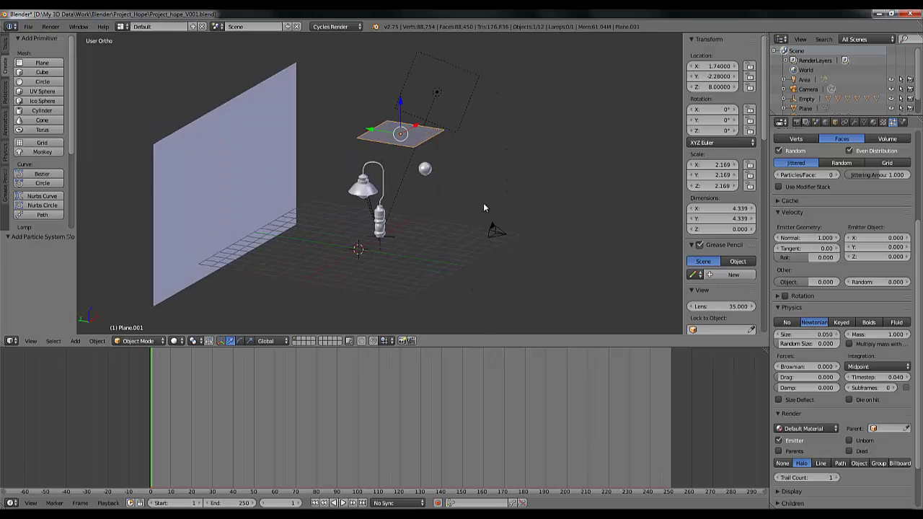
middle_click_drag(473, 224, 422, 135)
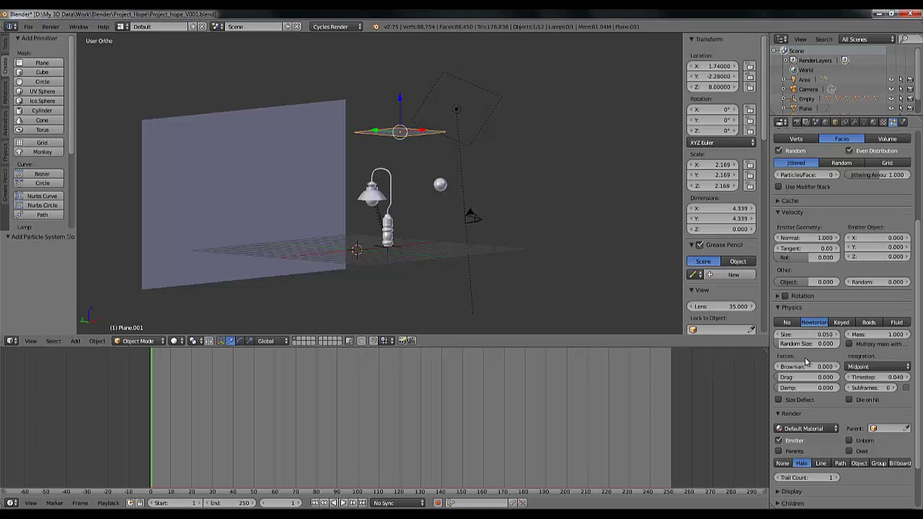
left_click(811, 387)
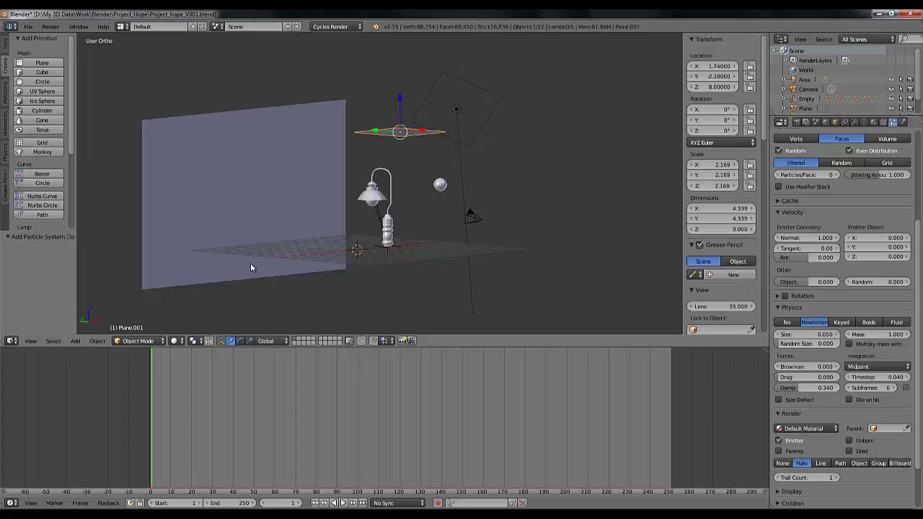
Play back the damped particle animation to check the fall speed, and return to the first frame.
left_click(343, 502)
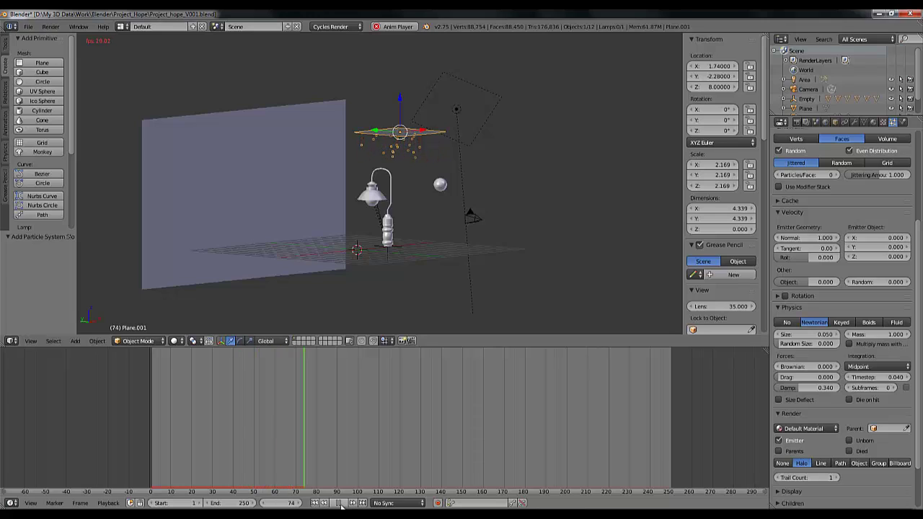
left_click(339, 503)
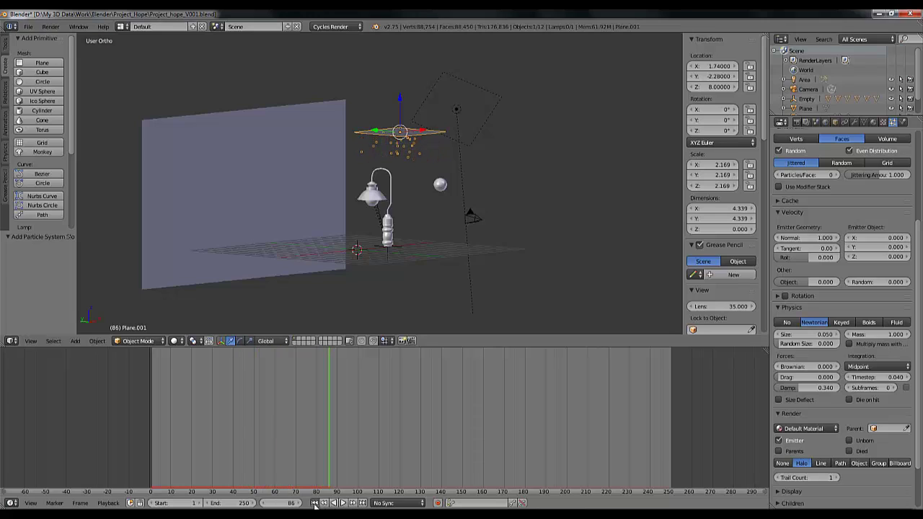
left_click(315, 502)
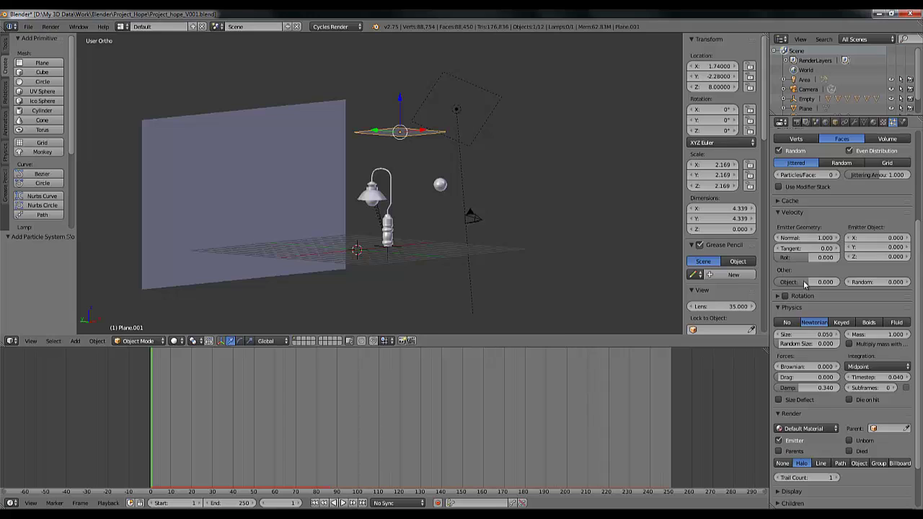
Set the particle system's emission lifetime to 200 and the animation's end frame to 240.
scroll(865, 245, "up", 5)
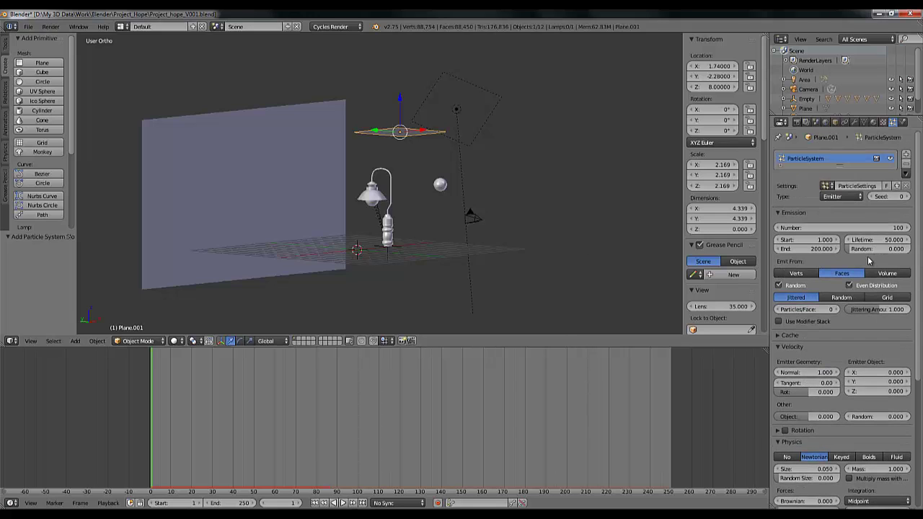
left_click(882, 244)
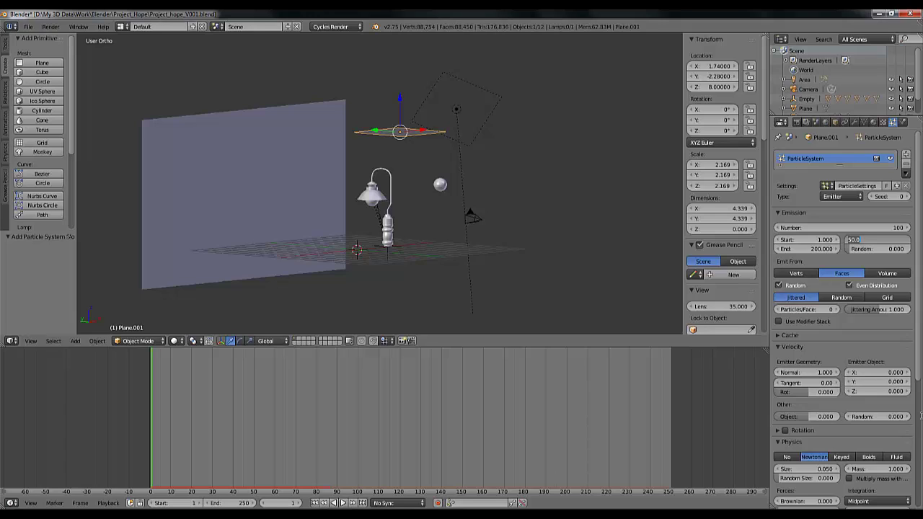
type("200")
key("Return")
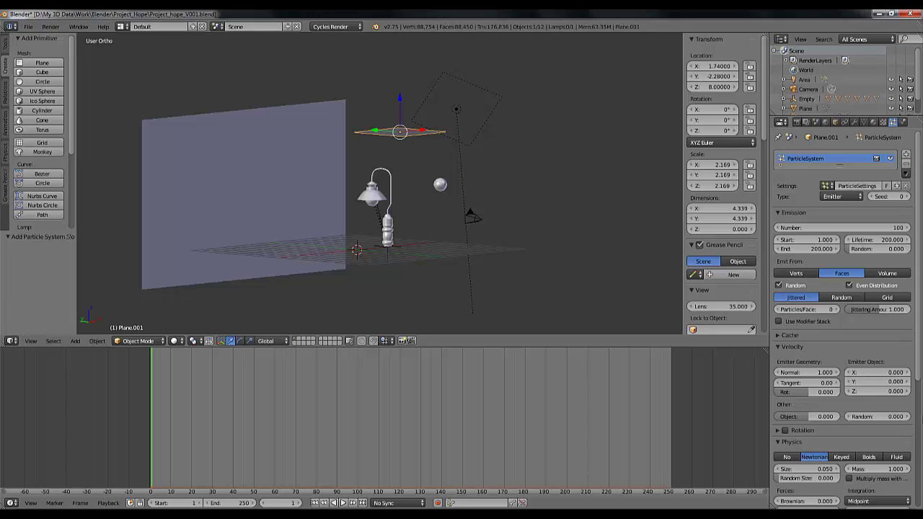
middle_click_drag(444, 230, 440, 288)
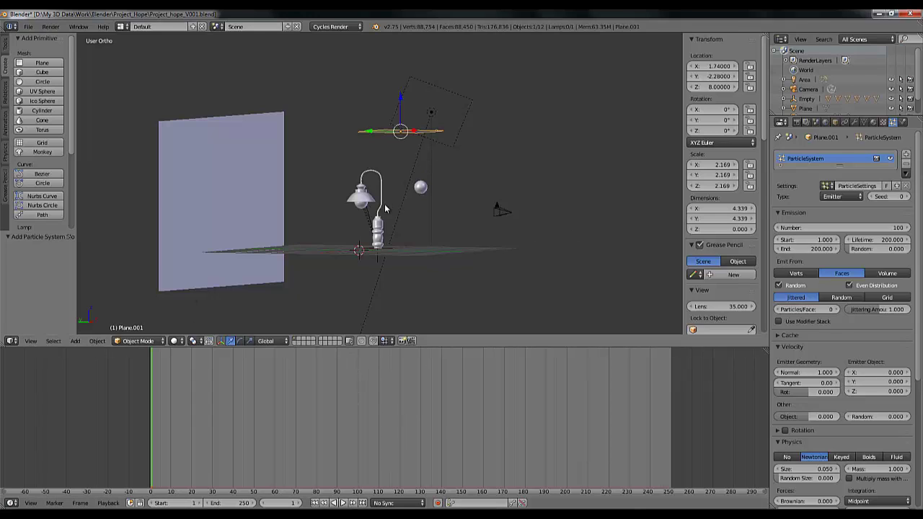
middle_click_drag(385, 209, 353, 230)
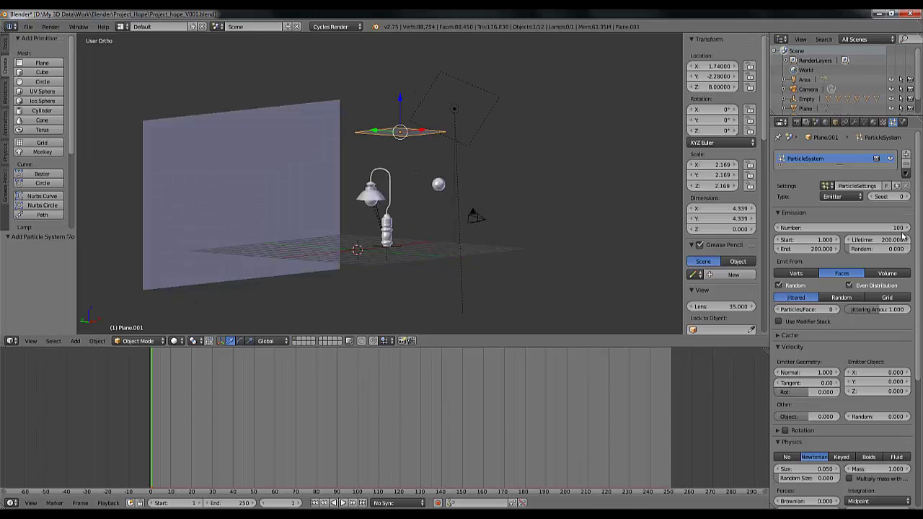
left_click(237, 503)
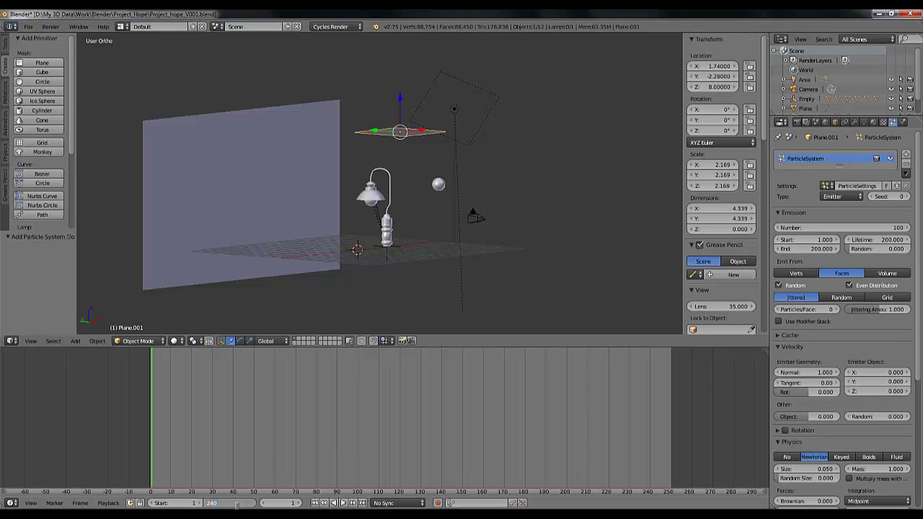
key("Return")
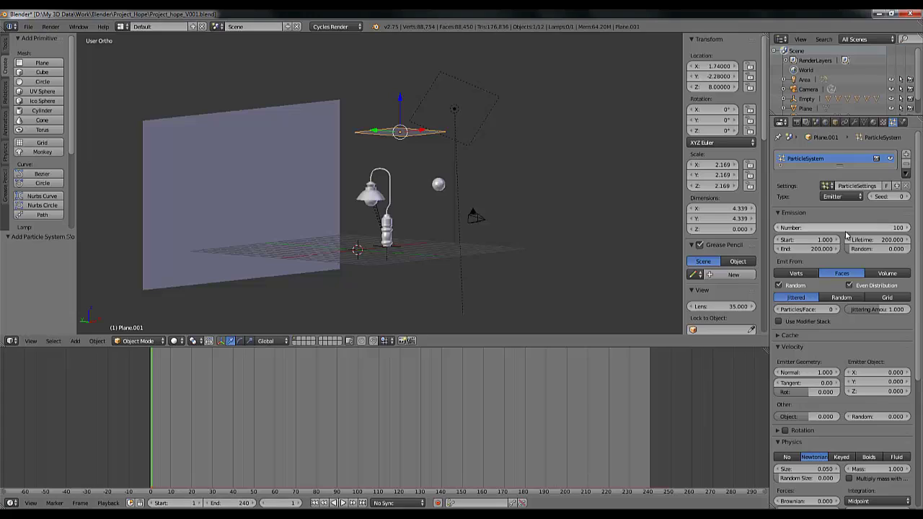
Set the particle emission's end frame to 240 and save the file.
left_click(820, 246)
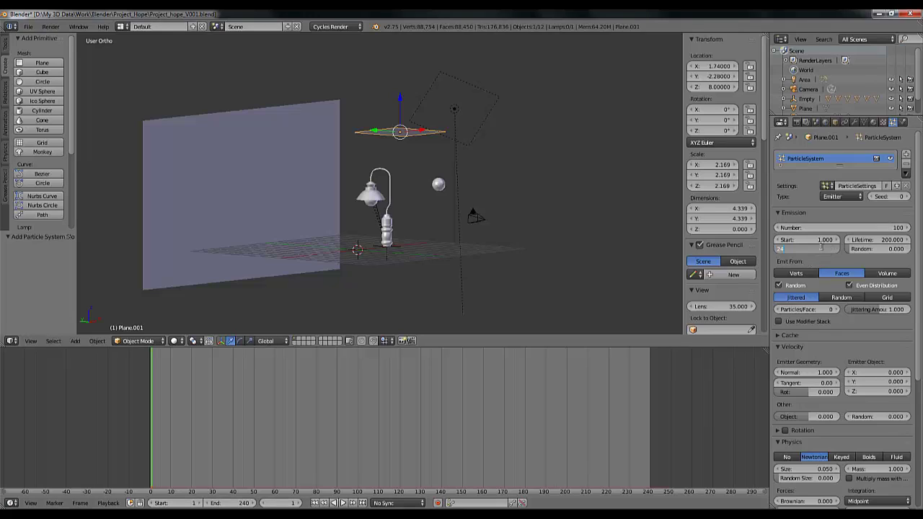
type("240")
key("Return")
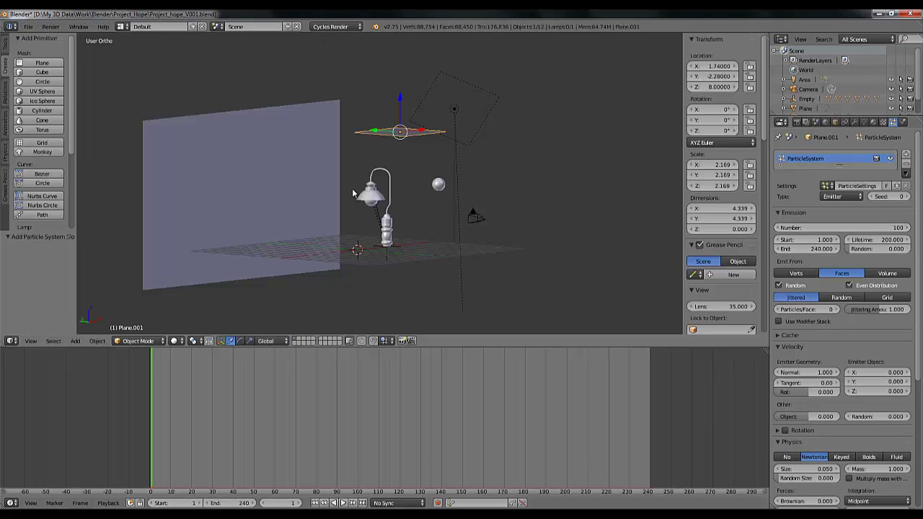
key("ctrl+s")
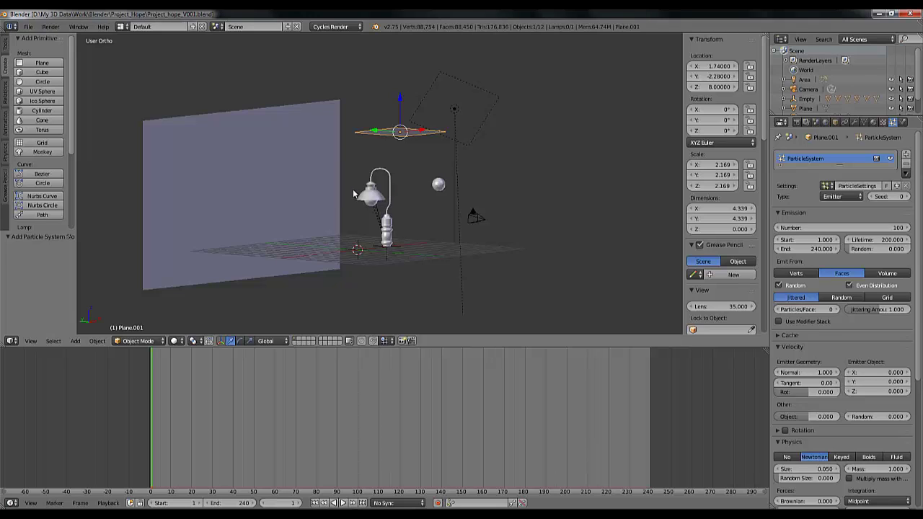
Play back the particle animation, examine how the particles fall around the lamp, and return to the first frame.
middle_click_drag(352, 193, 393, 191)
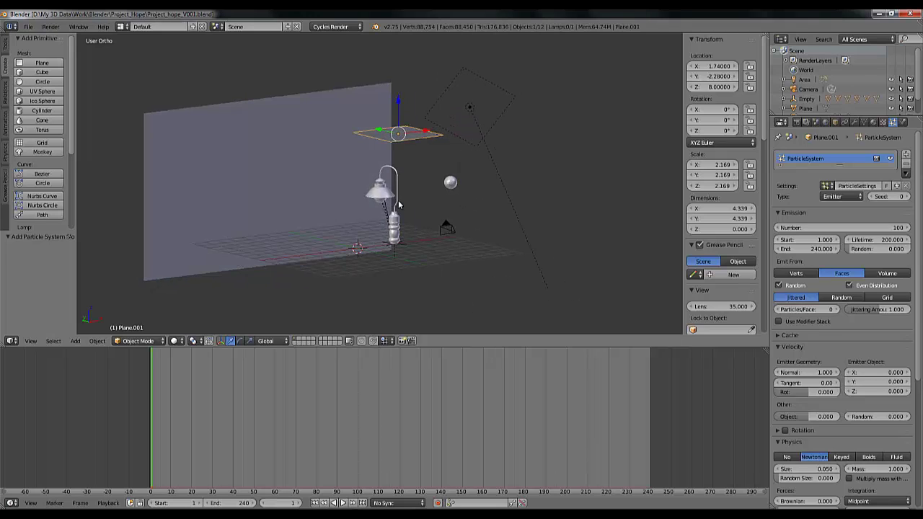
left_click(342, 503)
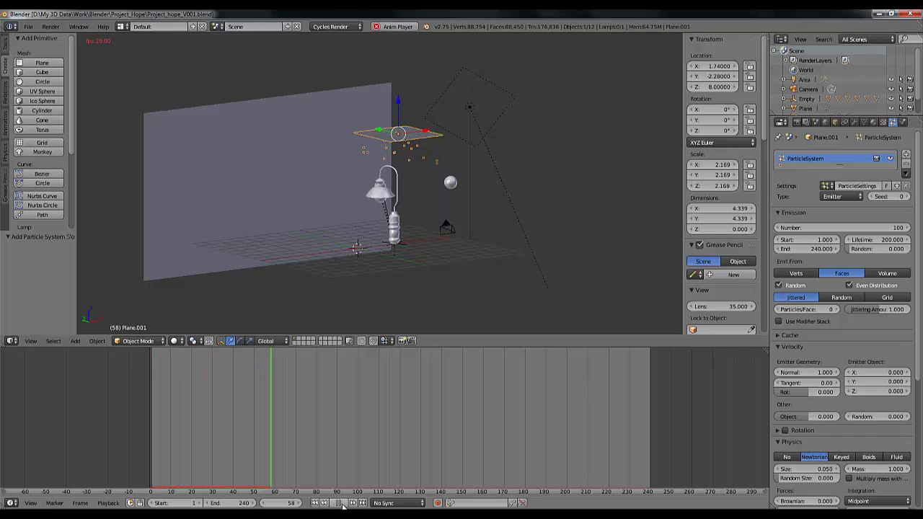
middle_click_drag(490, 203, 478, 194)
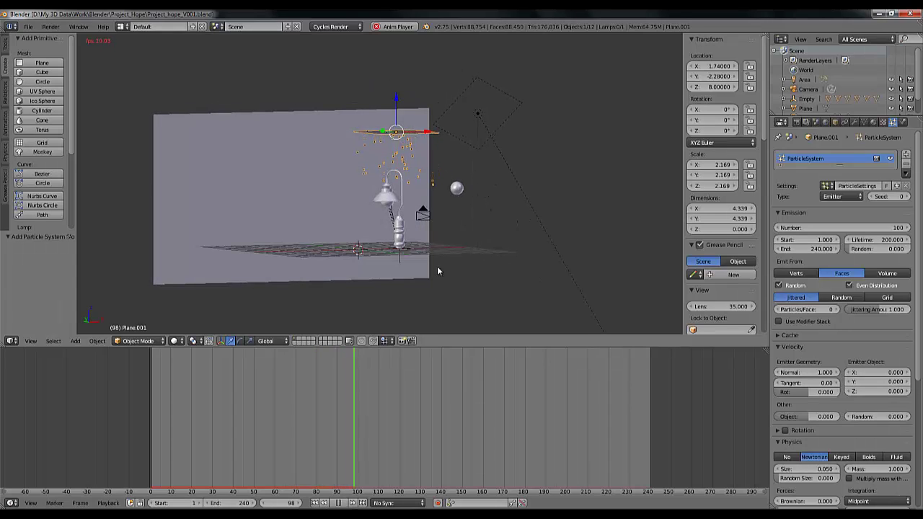
left_click(339, 503)
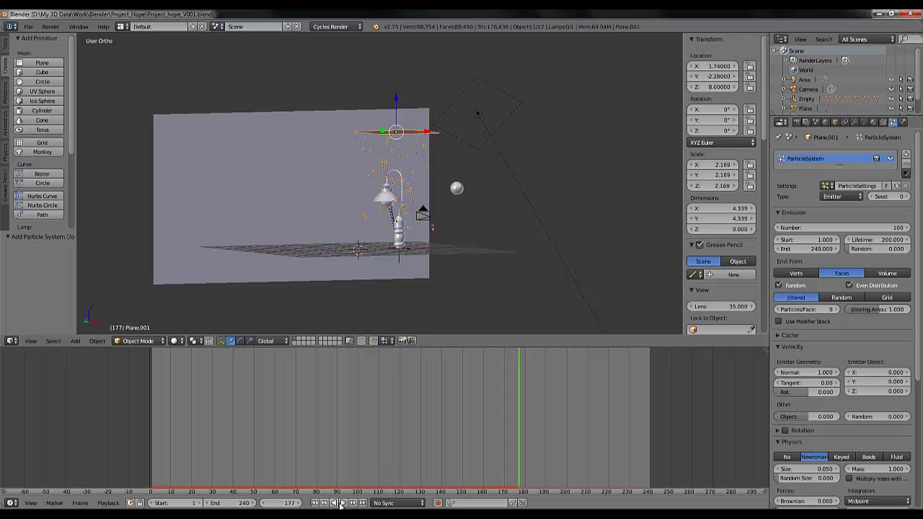
middle_click_drag(404, 267, 452, 233)
scroll(382, 225, "up", 6)
scroll(410, 232, "down", 4)
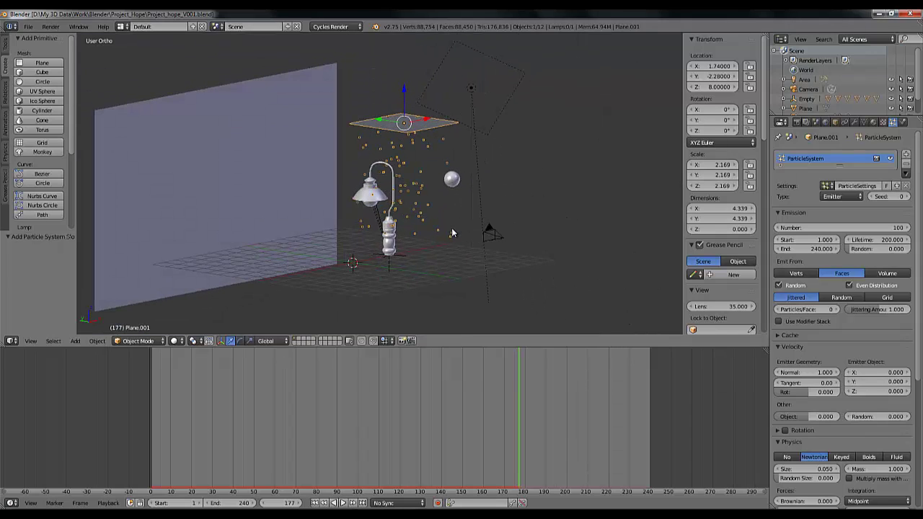
scroll(451, 233, "up", 2)
left_click(314, 502)
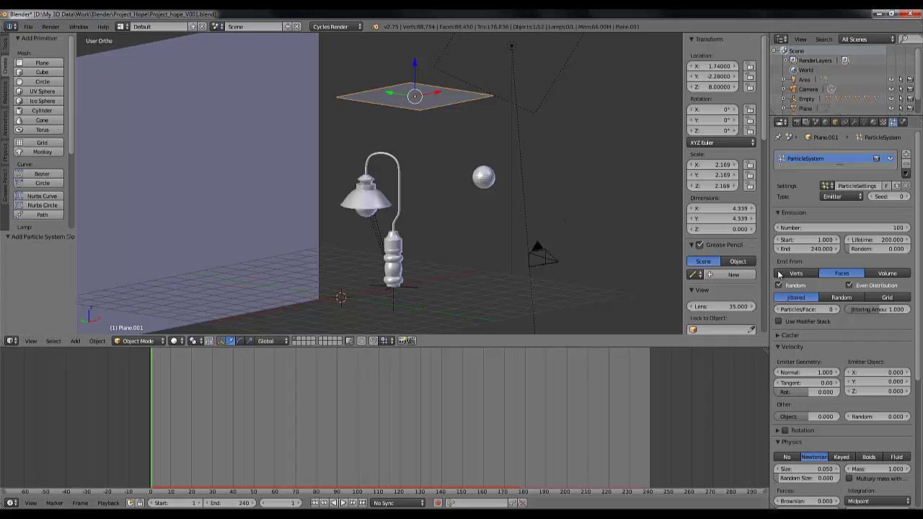
Set the particle system's physics damping to 0.5.
scroll(812, 396, "down", 3)
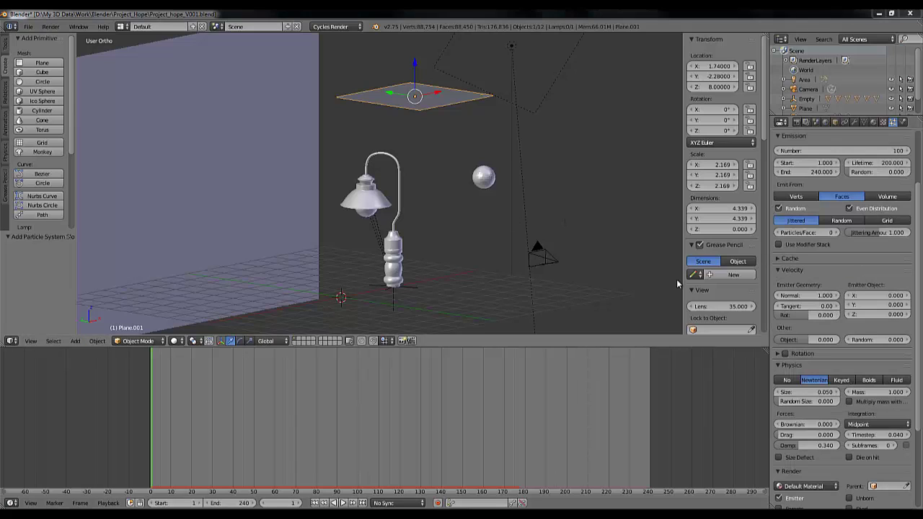
left_click(807, 445)
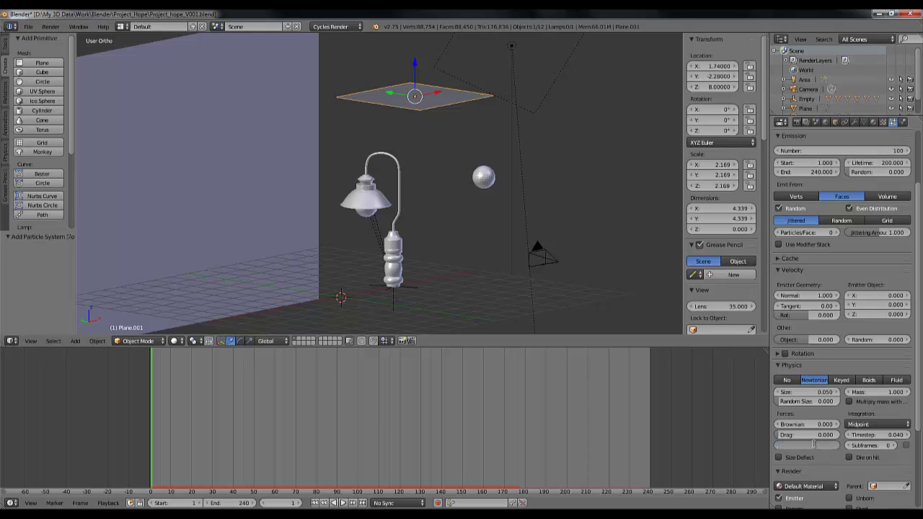
key("Return")
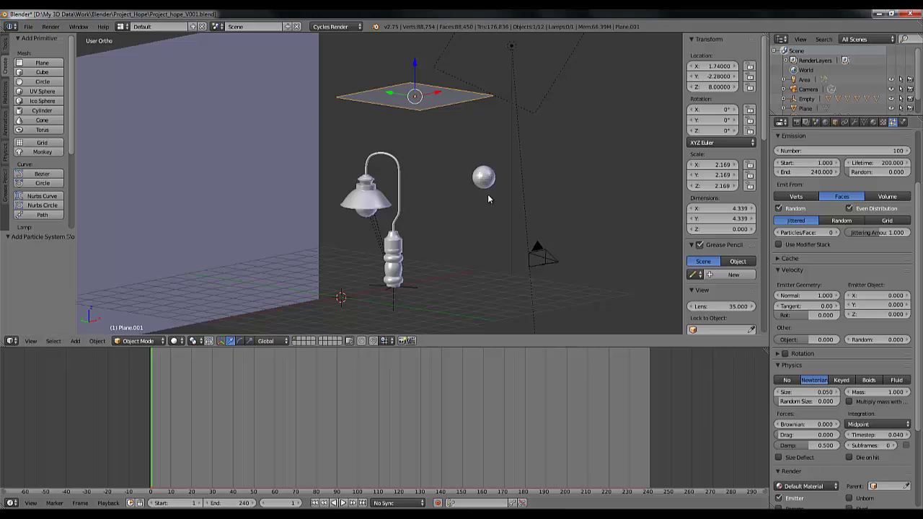
scroll(487, 194, "down", 2)
scroll(488, 195, "up", 3)
middle_click_drag(488, 195, 460, 199)
scroll(486, 178, "down", 4)
scroll(484, 179, "up", 2)
scroll(460, 195, "down", 3)
scroll(460, 194, "up", 3)
scroll(459, 194, "down", 2)
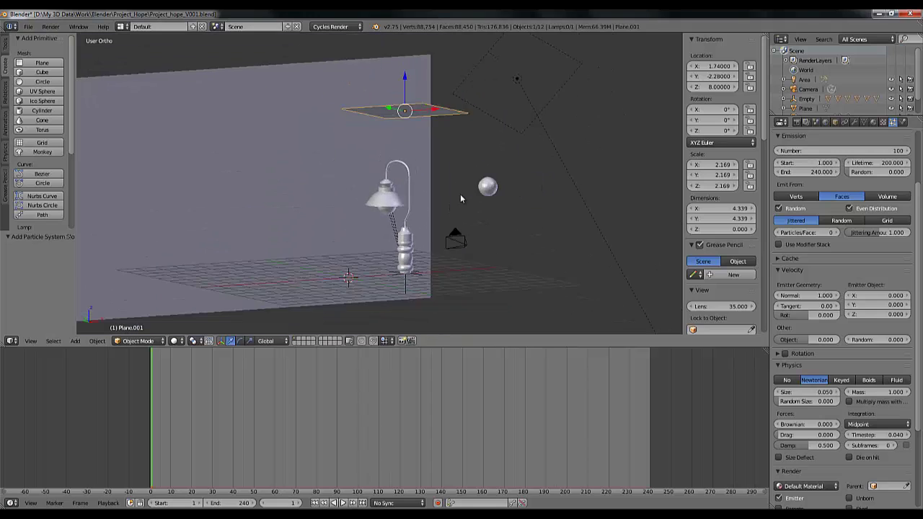
scroll(460, 194, "down", 1)
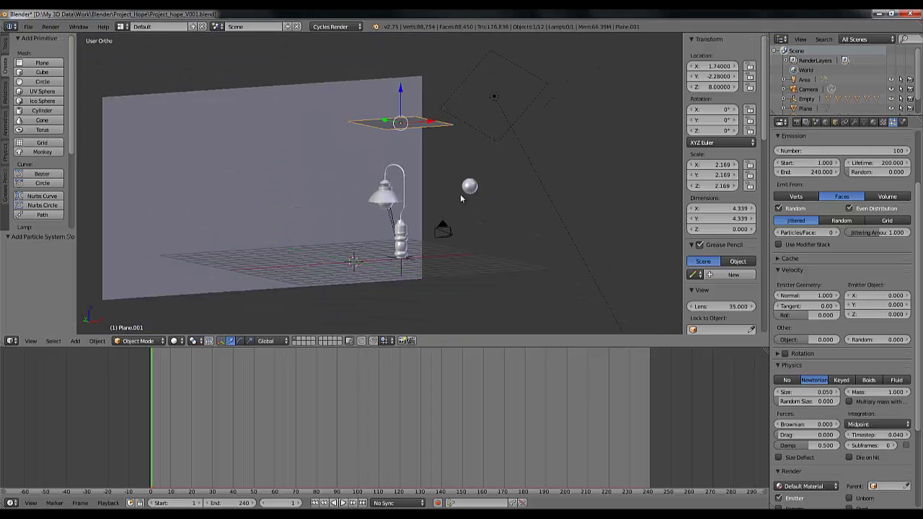
scroll(460, 194, "down", 3)
middle_click_drag(470, 237, 478, 262)
scroll(468, 267, "up", 2)
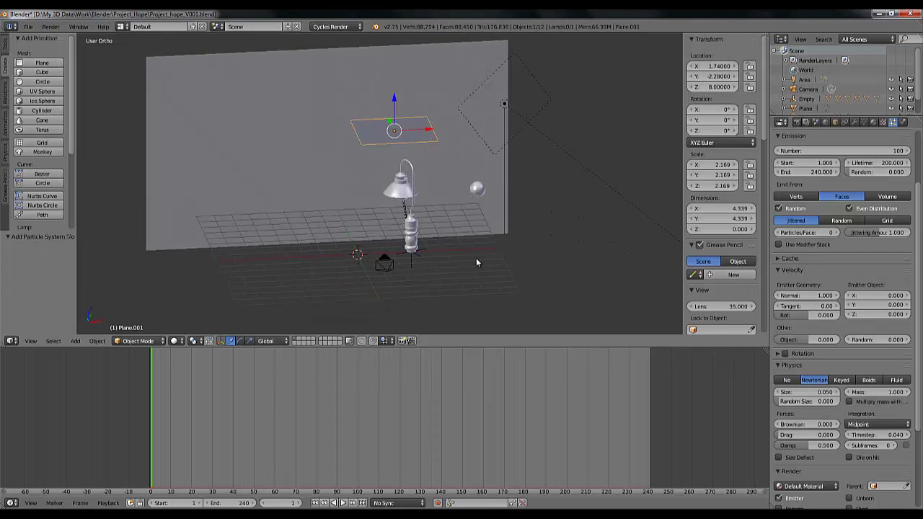
middle_click_drag(409, 247, 414, 230)
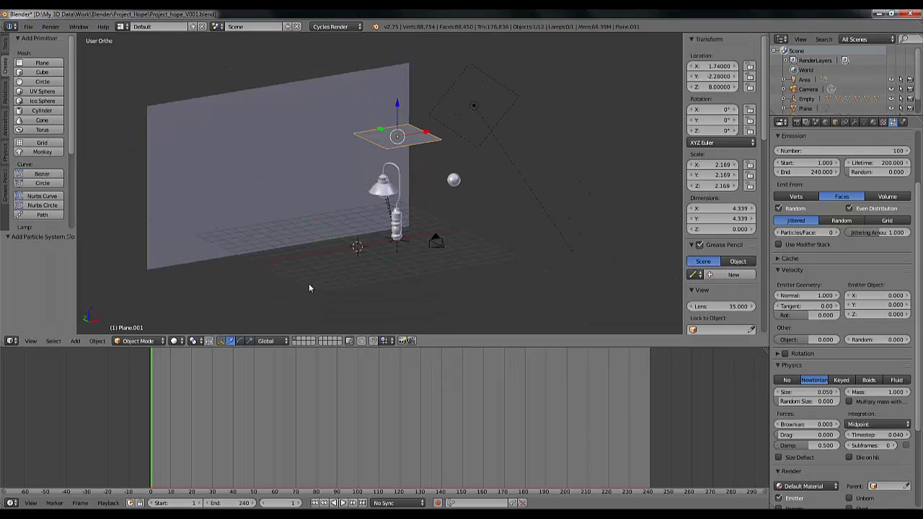
Add a plain axes empty and move it along the X axis to about -2.37.
left_click(98, 340)
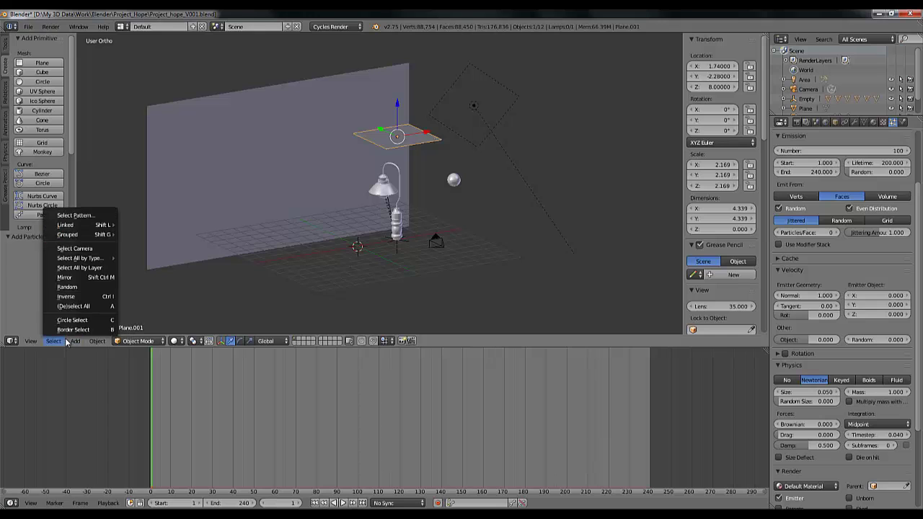
mouse_move(108, 257)
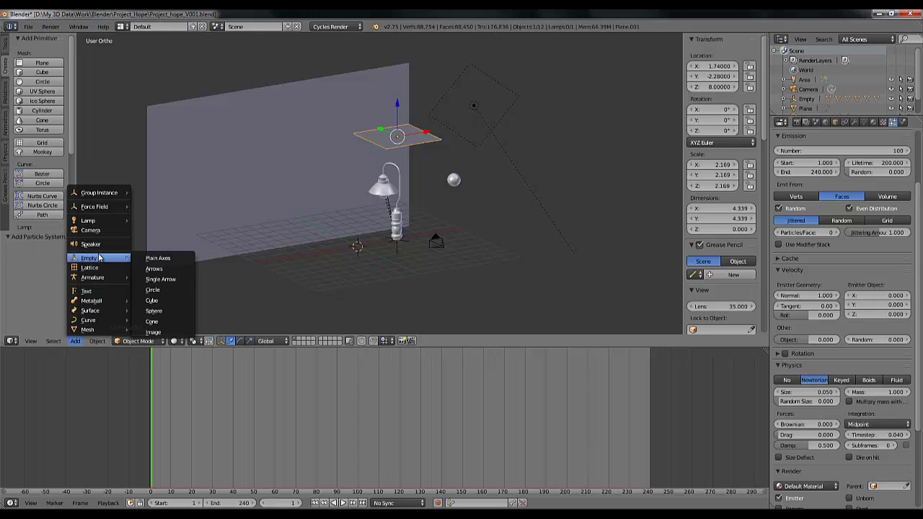
left_click(154, 258)
middle_click_drag(400, 275, 364, 238)
key("g")
key("x")
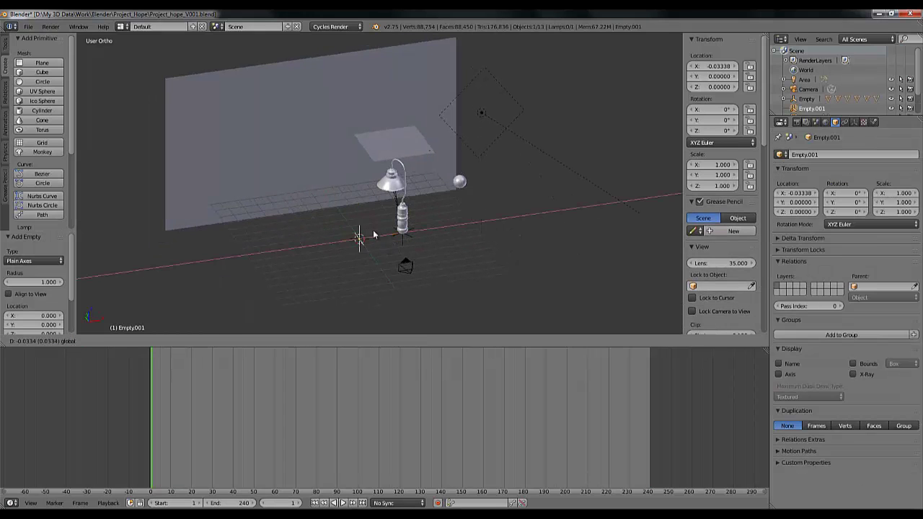
left_click(358, 236)
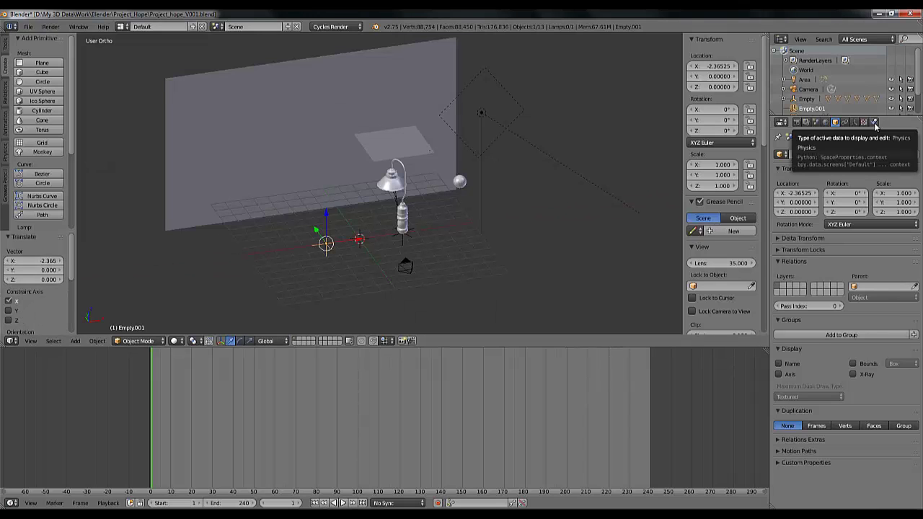
Enable a force field on the new empty, with type Turbulence and strength 17.6.
left_click(874, 124)
left_click(813, 167)
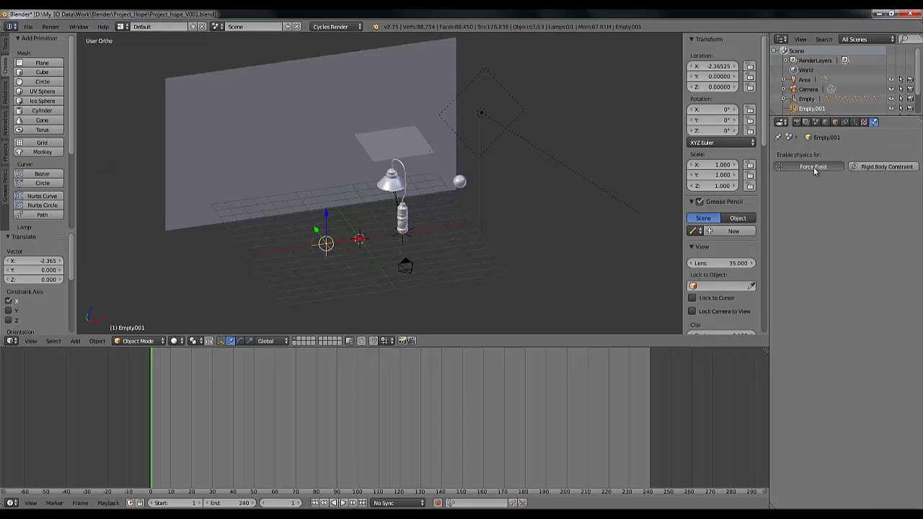
left_click(826, 196)
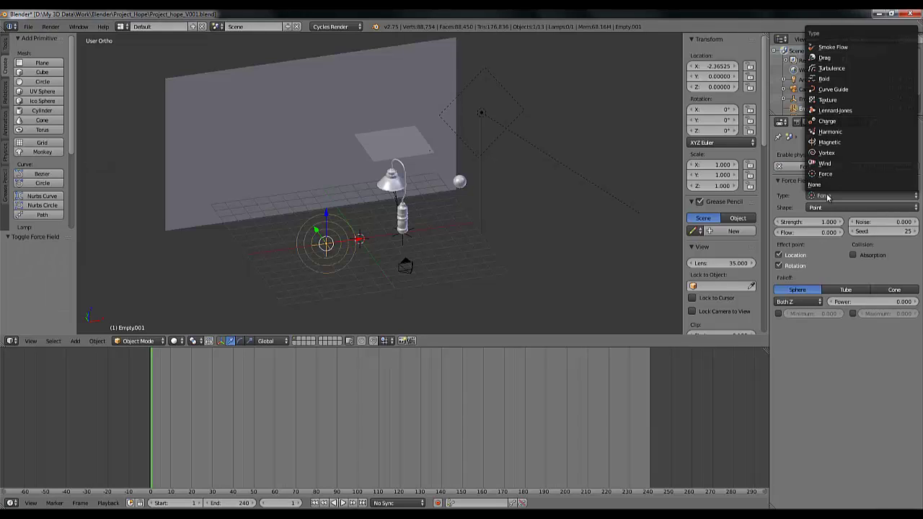
left_click(827, 196)
left_click(828, 195)
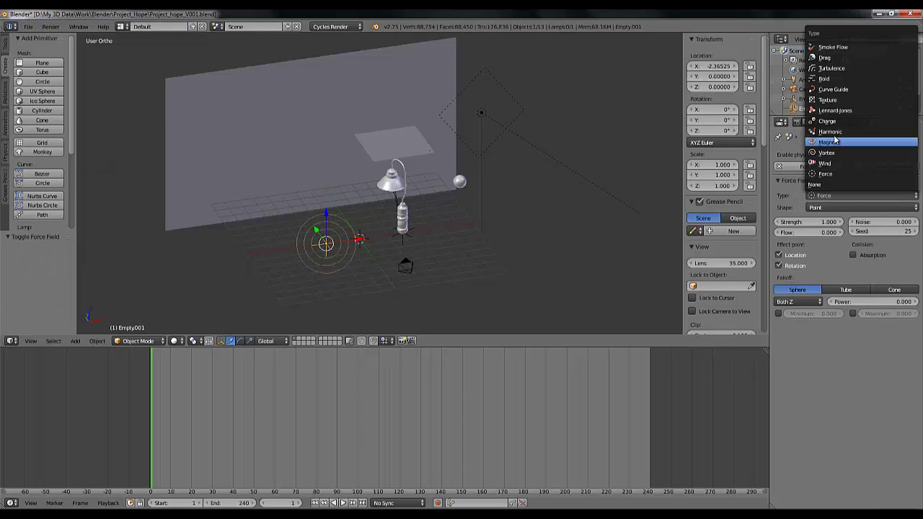
left_click(834, 69)
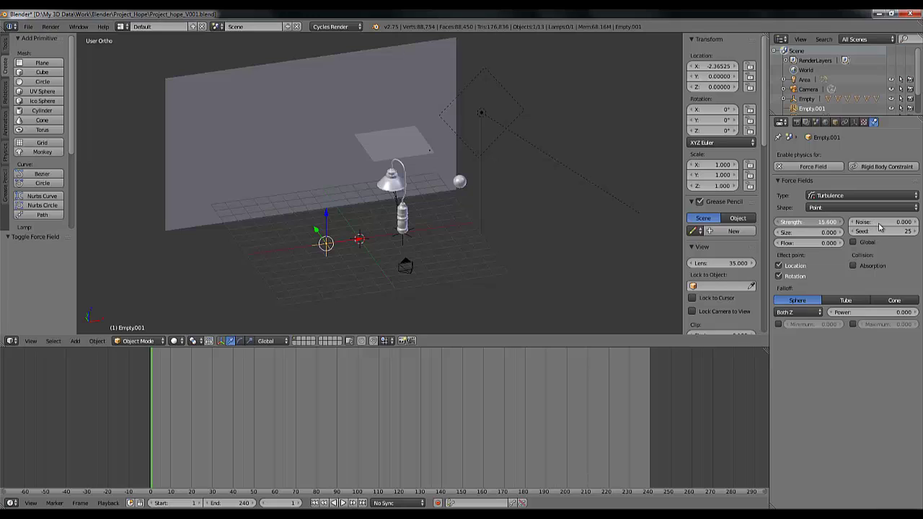
left_click_drag(879, 227, 836, 225)
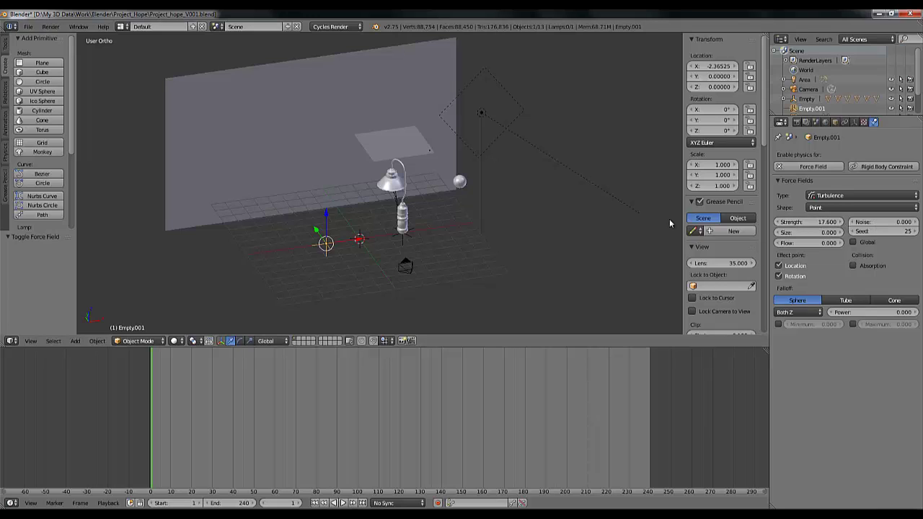
Play back the animation with the emitter plane selected and examine how the turbulence disturbs the falling particles, then stop playback.
middle_click_drag(556, 229, 497, 225)
scroll(497, 225, "up", 4)
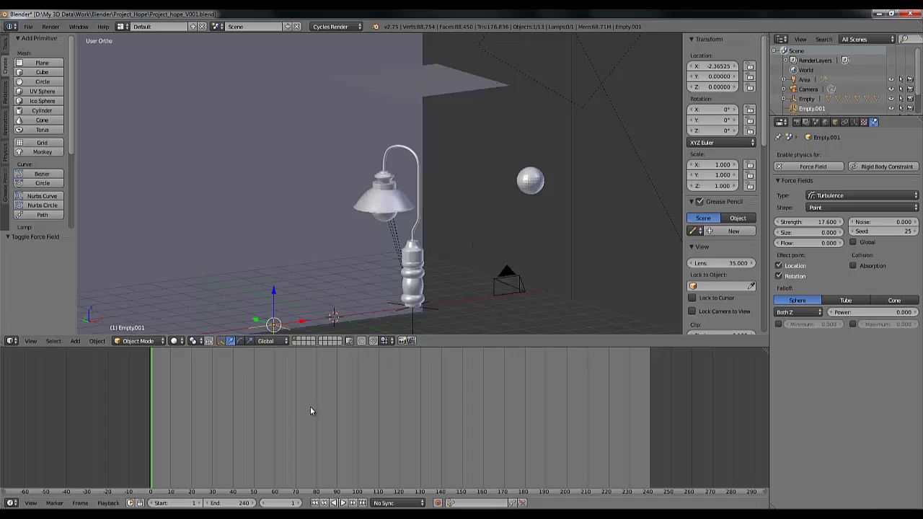
left_click(344, 503)
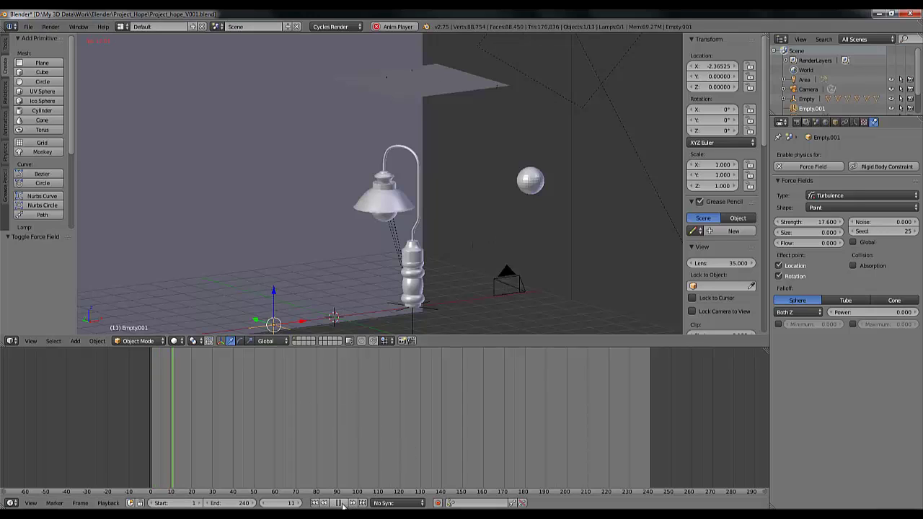
right_click(443, 92)
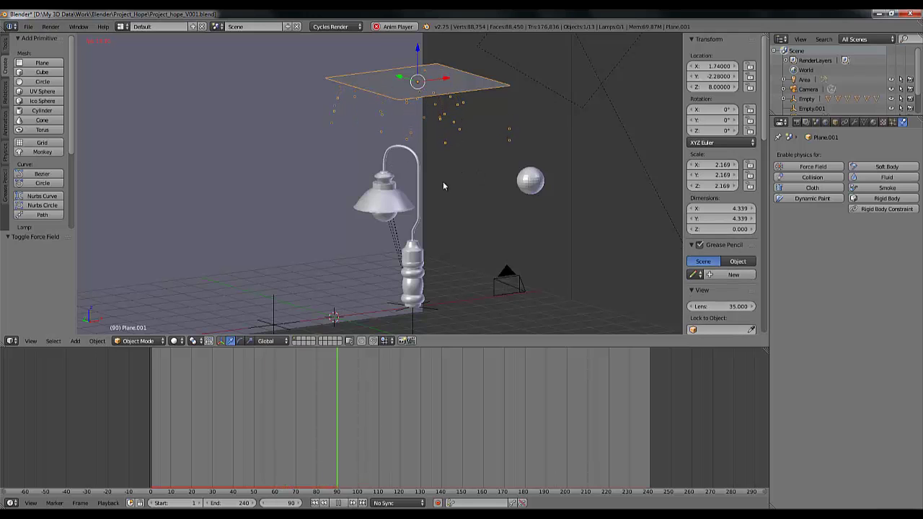
middle_click_drag(517, 264, 483, 238)
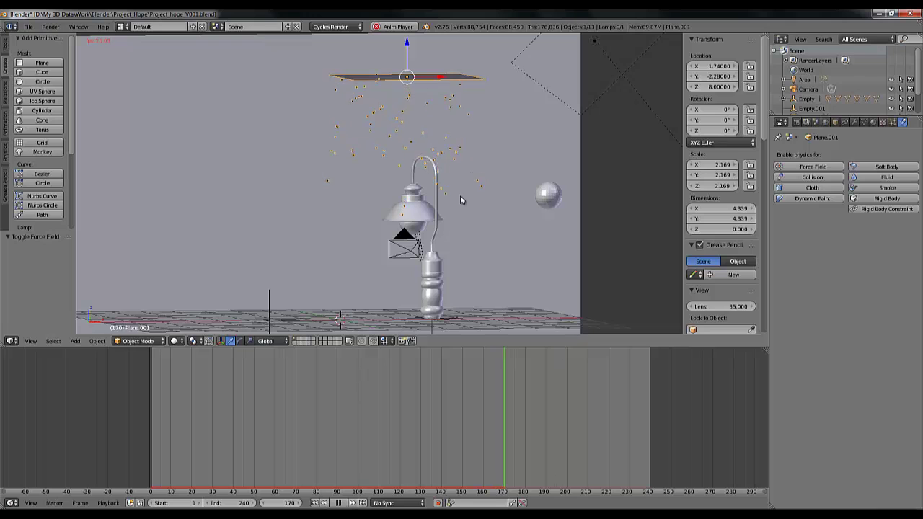
middle_click_drag(461, 200, 479, 218)
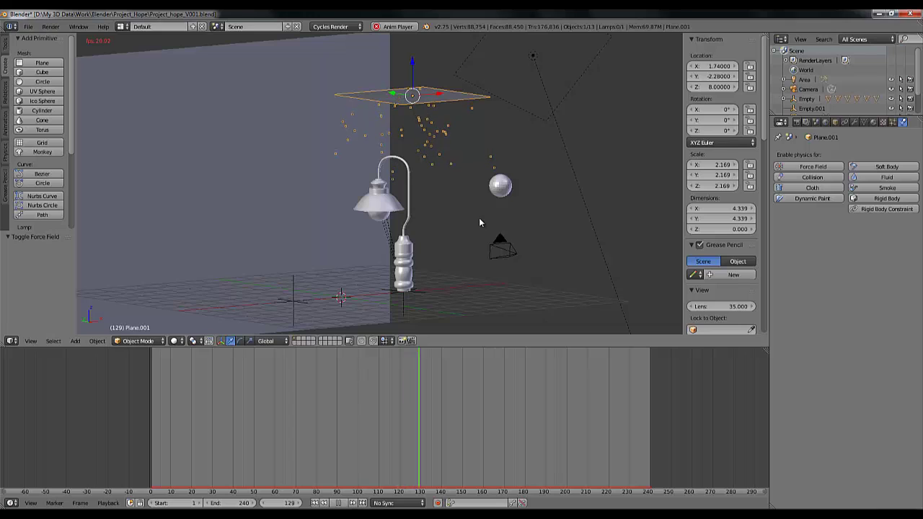
left_click(341, 502)
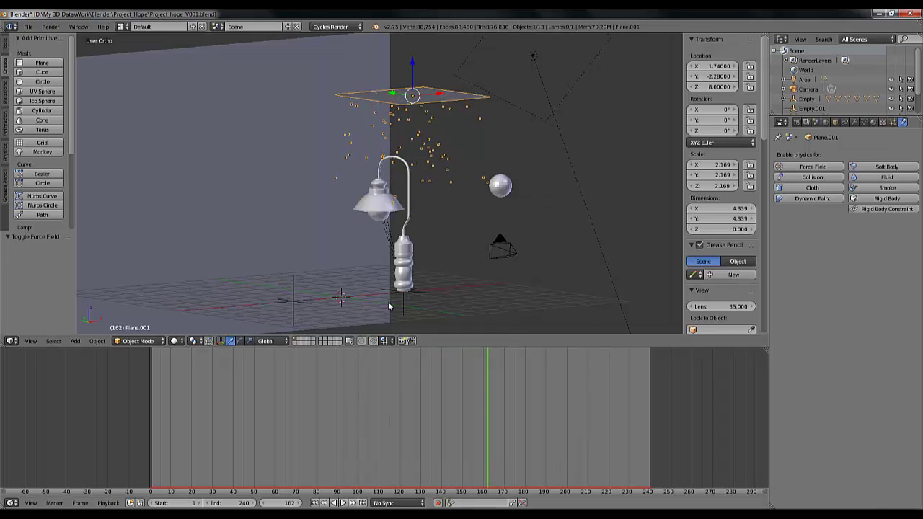
Preview the current frame rendered through the camera to check how the particles appear, then return to the solid scene view.
mouse_move(403, 236)
middle_mouse_down()
mouse_move(419, 238)
mouse_move(402, 236)
middle_mouse_up()
scroll(401, 237, "down", 4)
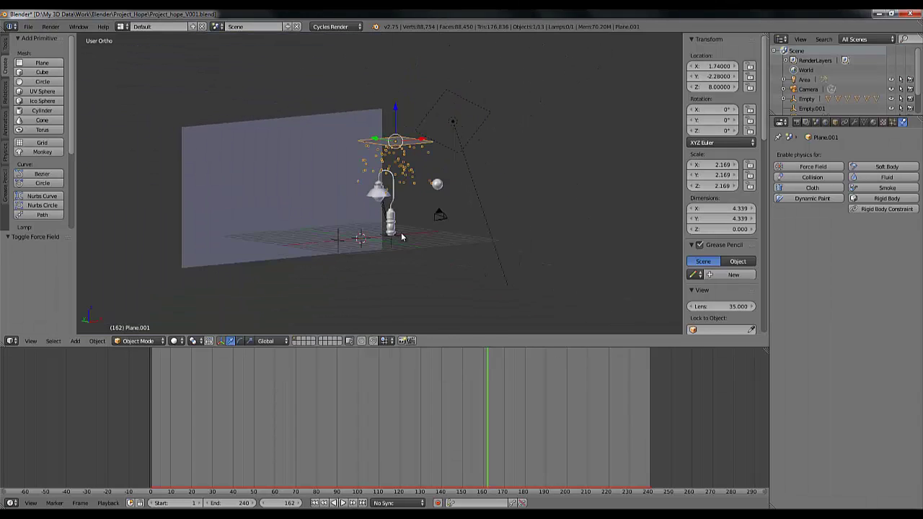
key("KP_0")
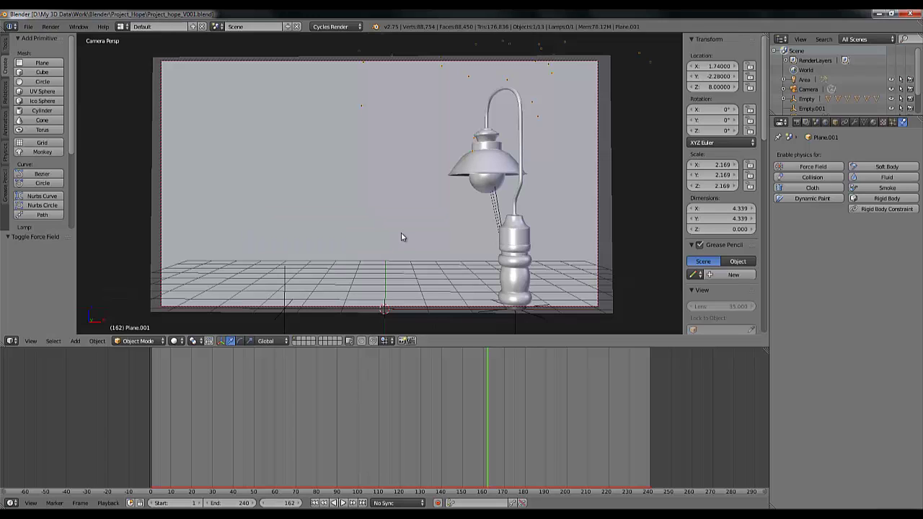
key("shift+z")
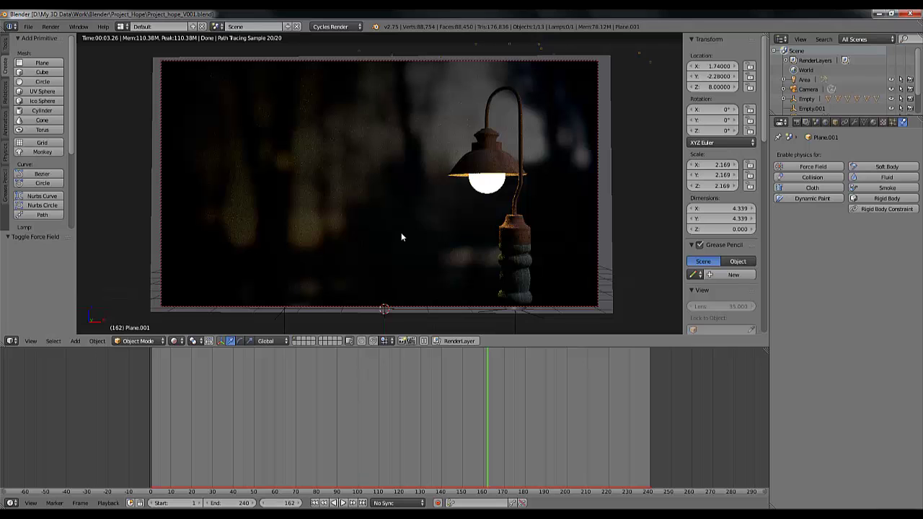
key("shift+z")
middle_click_drag(314, 233, 346, 238)
scroll(344, 240, "down", 5)
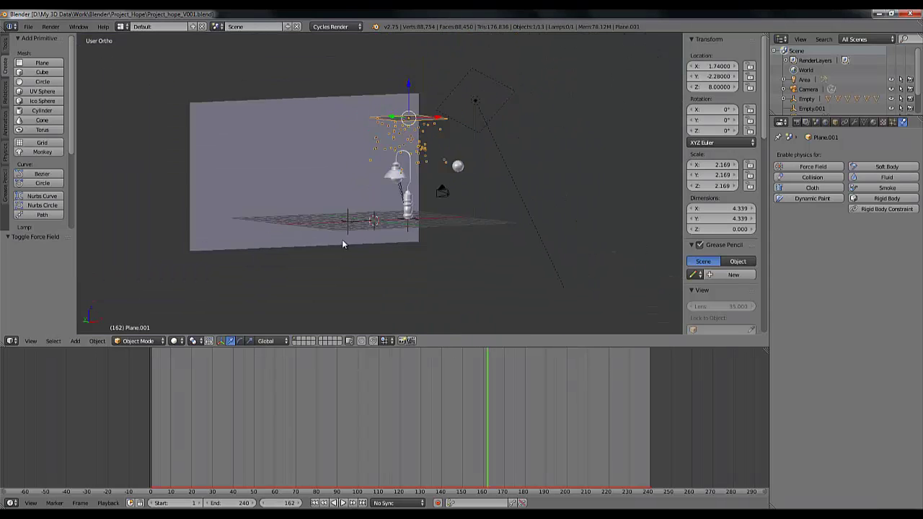
Return to the first frame and set the emitter plane's particles to render as Object.
left_click(314, 502)
middle_click_drag(330, 273, 372, 220)
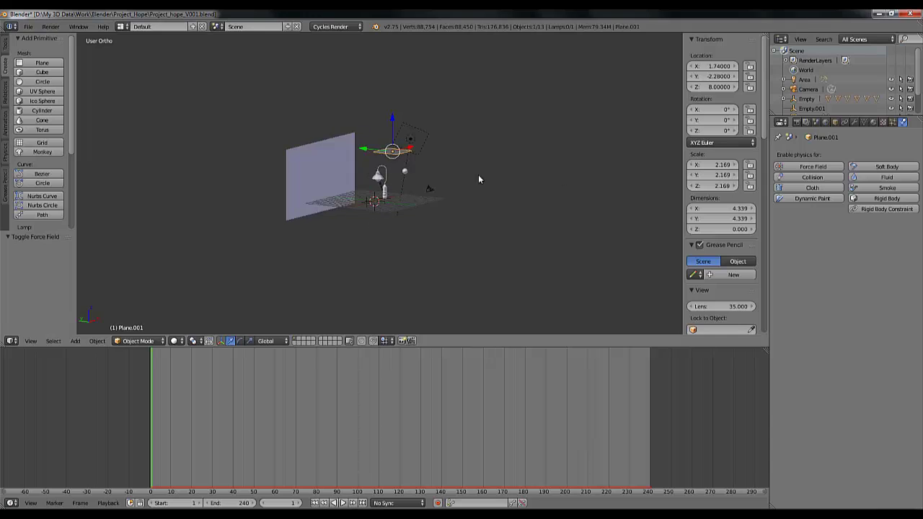
scroll(480, 179, "up", 3)
left_click(891, 123)
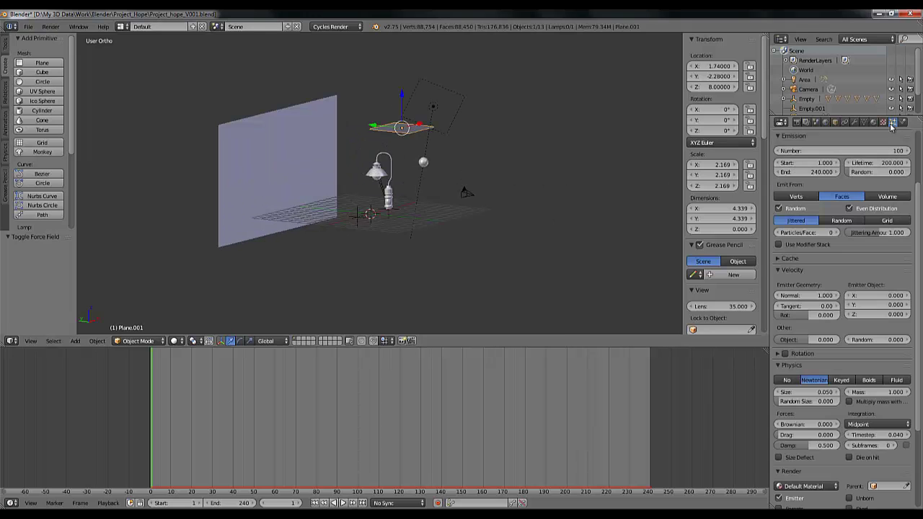
scroll(793, 196, "down", 5)
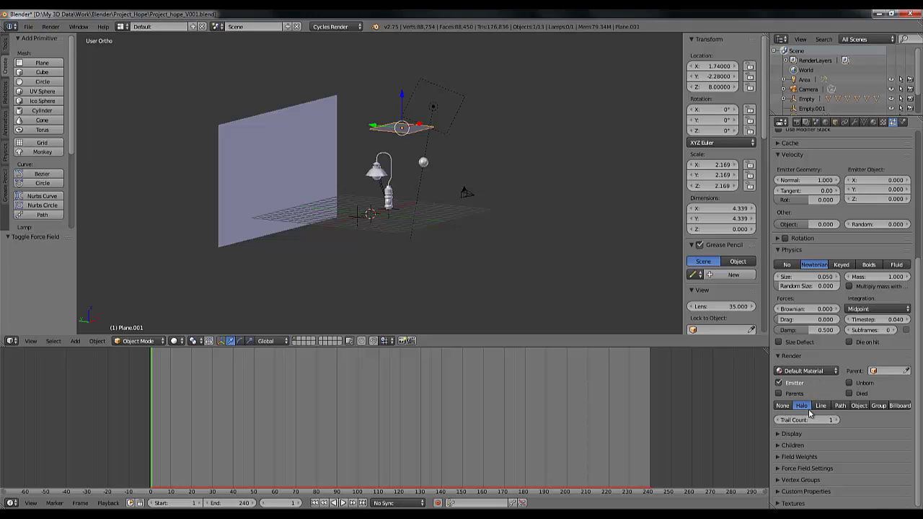
left_click(859, 405)
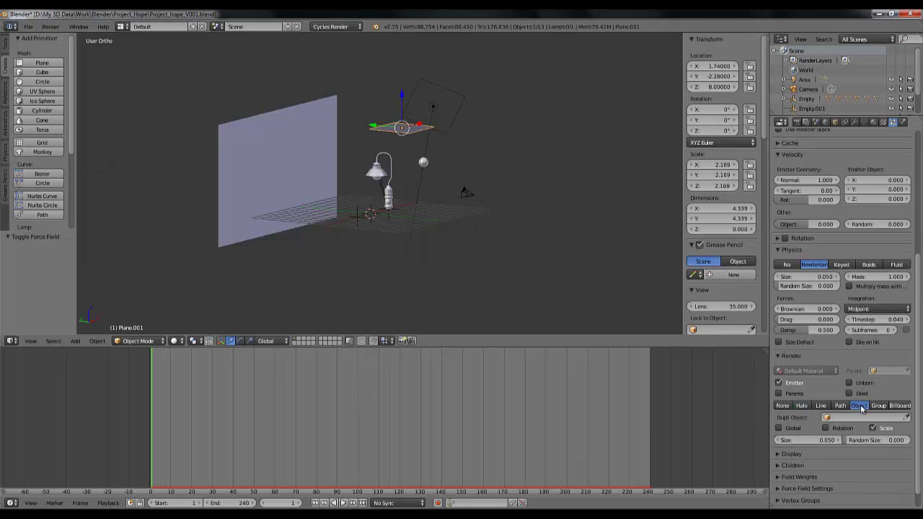
Add an ico sphere and move it along the Y axis to about 21.97, behind the background plane.
middle_click_drag(308, 219, 143, 127)
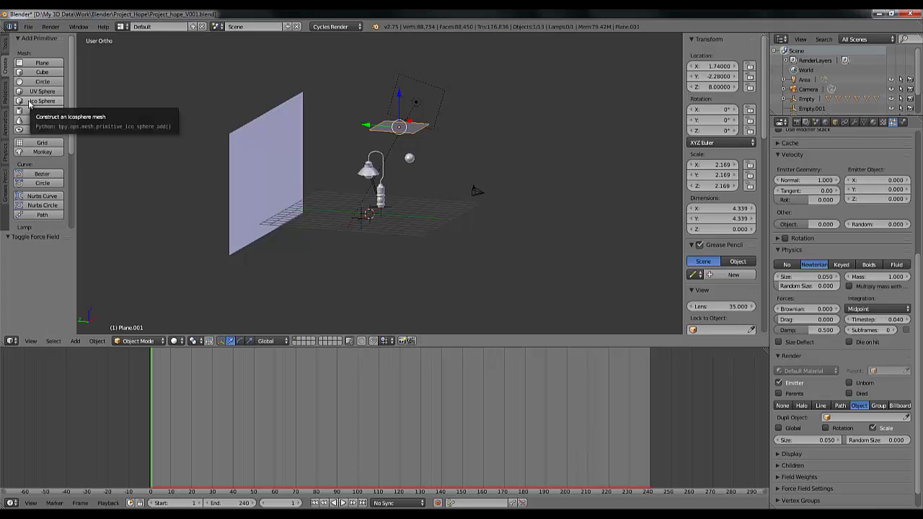
left_click(29, 104)
middle_click_drag(359, 237, 348, 207)
left_click_drag(341, 194, 106, 139)
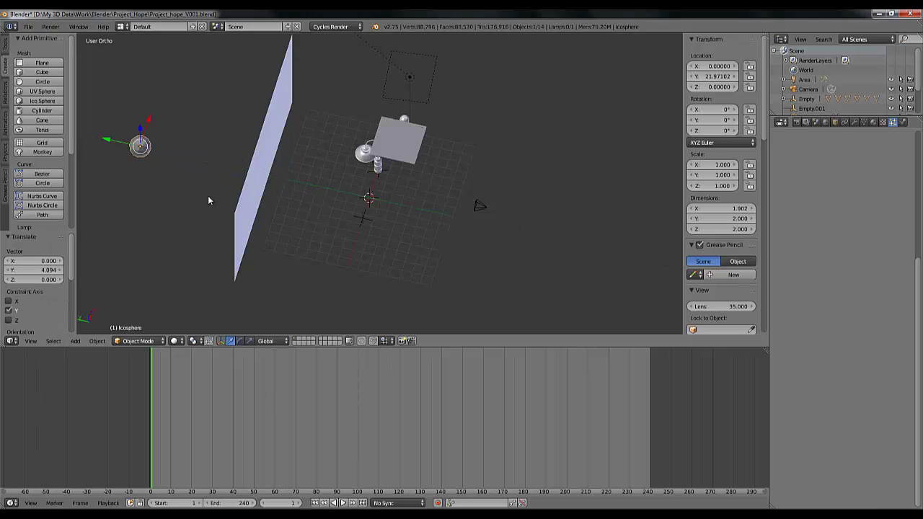
middle_click_drag(208, 195, 255, 142)
middle_click_drag(286, 205, 317, 216)
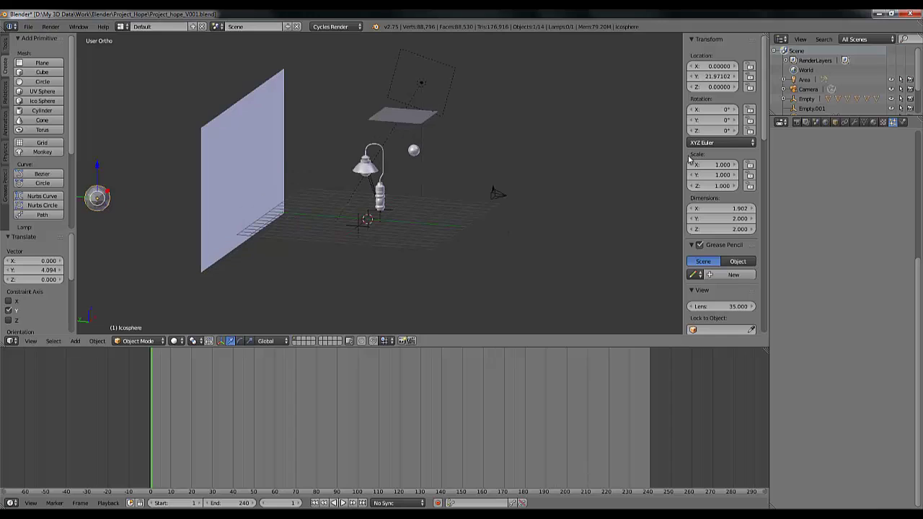
Assign the Icosphere as the dupli object of the emitter plane's particle system.
right_click(412, 119)
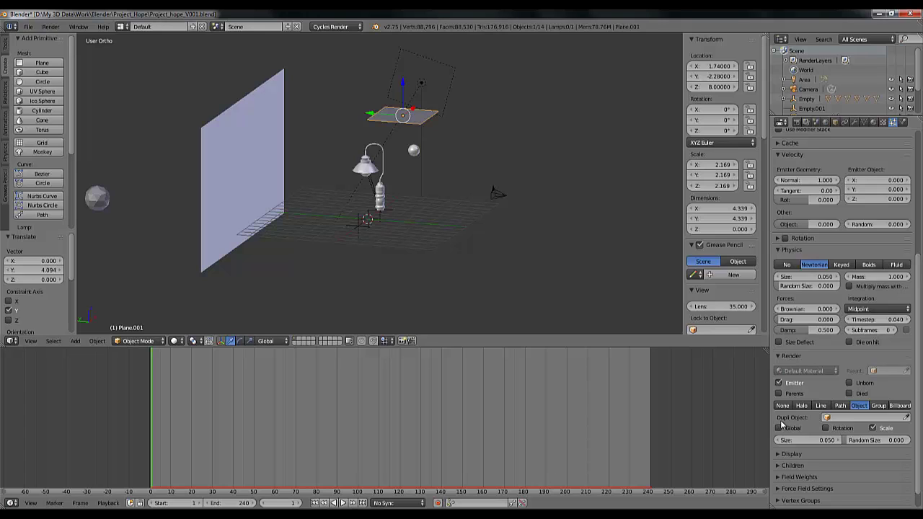
left_click(843, 419)
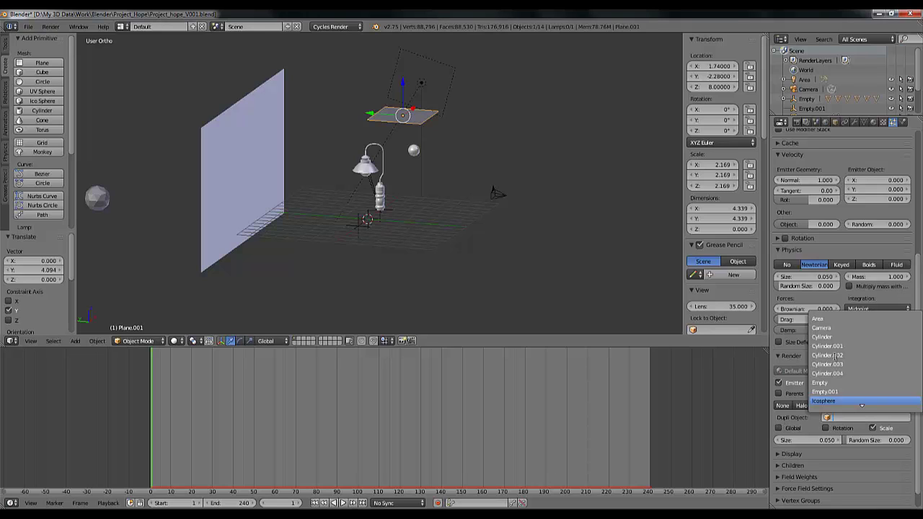
scroll(842, 371, "down", 2)
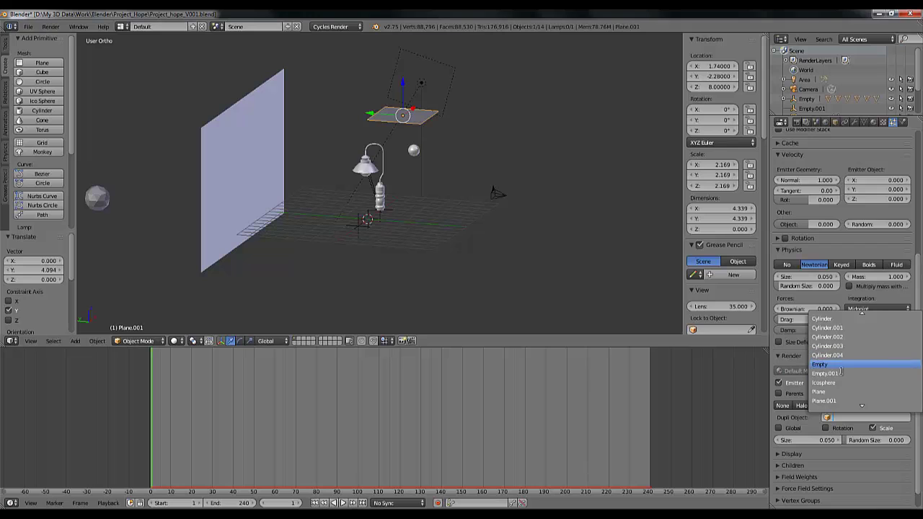
left_click(838, 383)
mouse_move(479, 209)
middle_mouse_down()
mouse_move(441, 188)
mouse_move(469, 224)
middle_mouse_up()
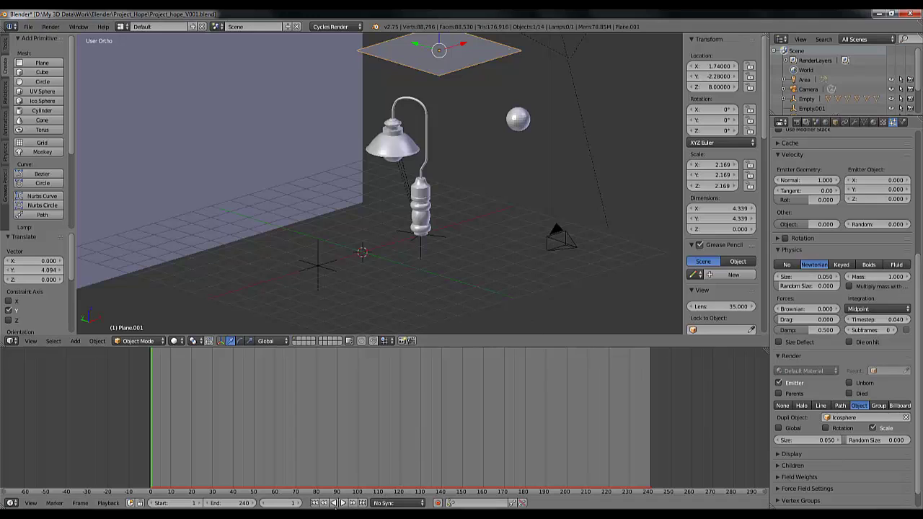
Play the particle simulation, pause it around frame 105, and inspect the particles falling from the emitter plane.
left_click(343, 504)
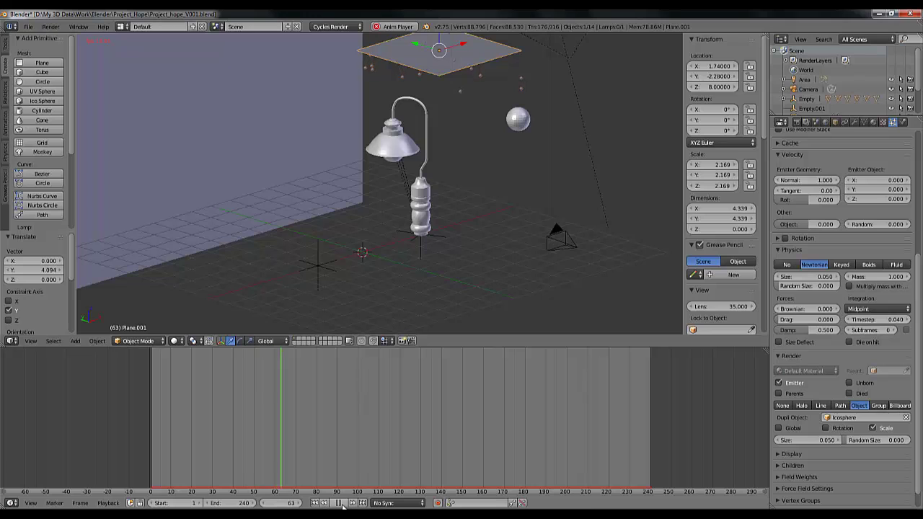
left_click(343, 503)
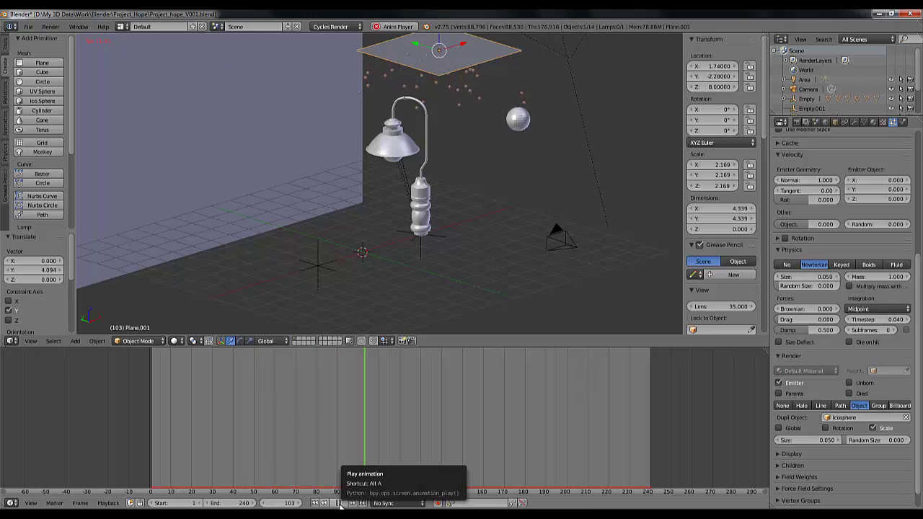
middle_click_drag(408, 218, 463, 261)
scroll(463, 263, "up", 4)
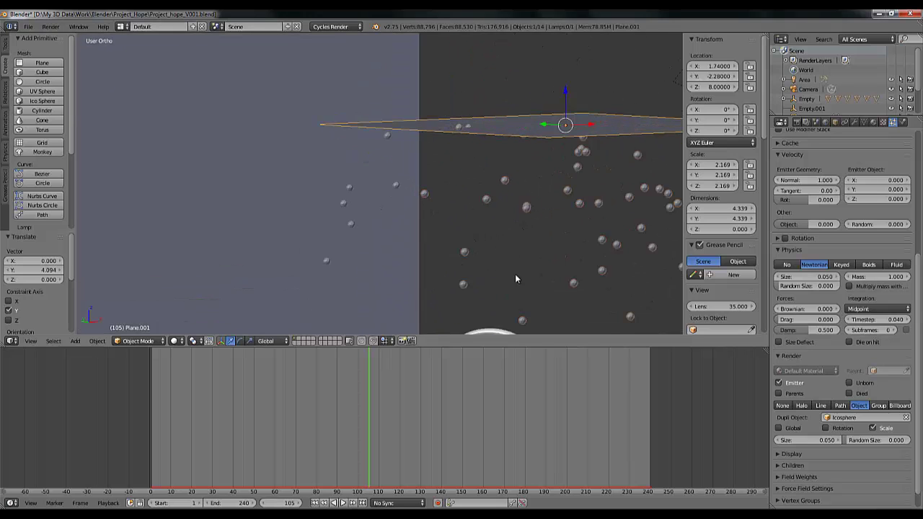
middle_click_drag(515, 279, 438, 160)
scroll(462, 241, "down", 3)
scroll(478, 245, "up", 5)
Set the emitter plane's particle render size to 0.01.
left_click(828, 440)
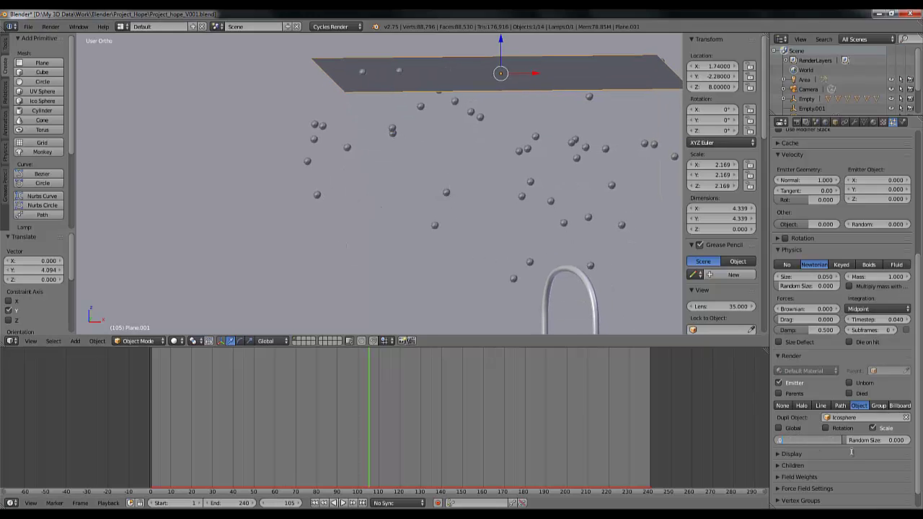
type(".01")
key("Return")
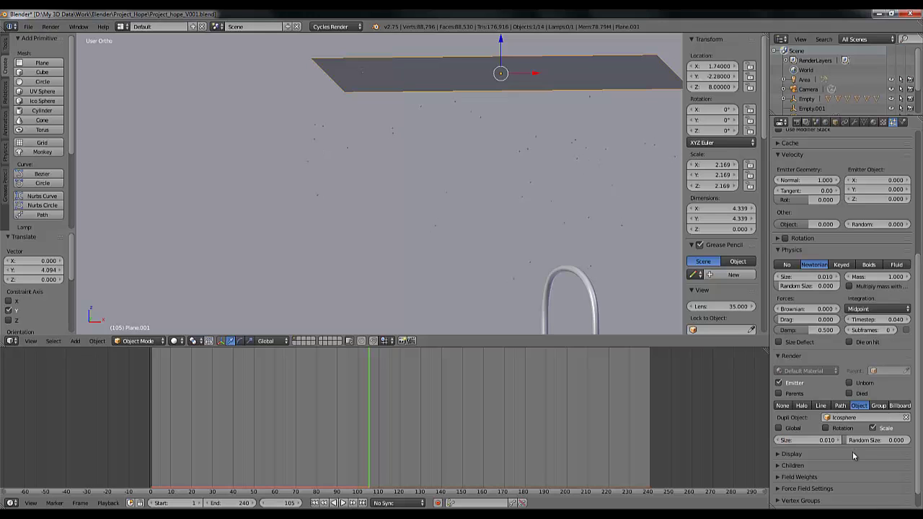
Inspect the particles below the plane up close and set their render size to 0.003.
scroll(322, 181, "down", 3)
scroll(322, 181, "up", 3)
scroll(323, 181, "up", 1)
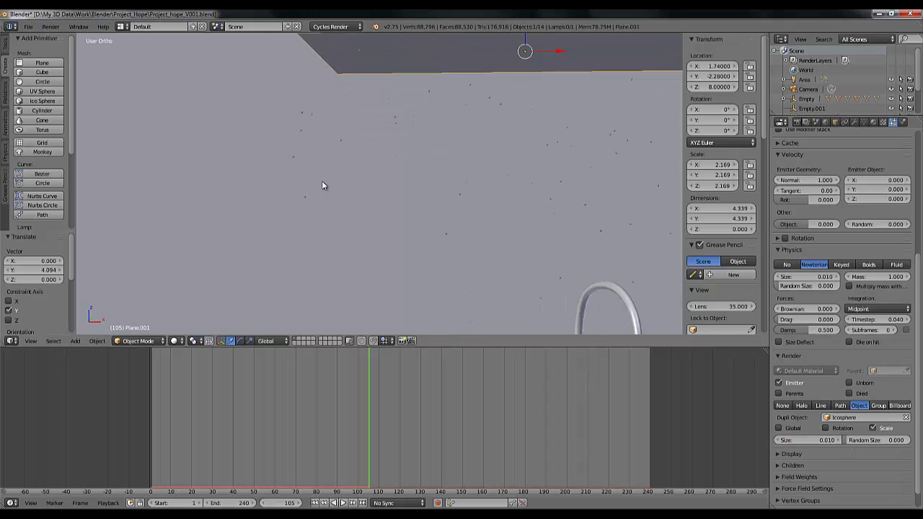
scroll(323, 181, "down", 2)
middle_click_drag(498, 204, 550, 198)
left_click(818, 440)
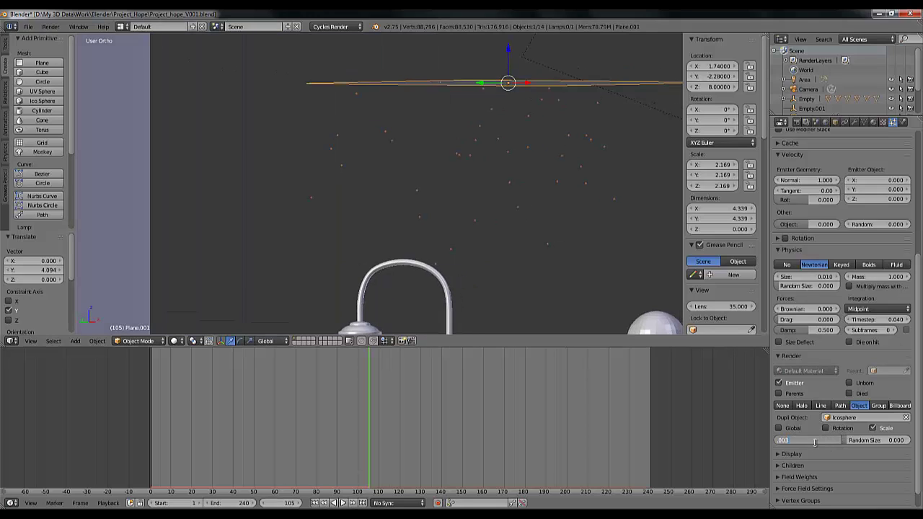
type(".003")
key("Return")
Set the particles' random size to 0.9.
middle_click_drag(559, 238, 570, 274)
left_click(869, 441)
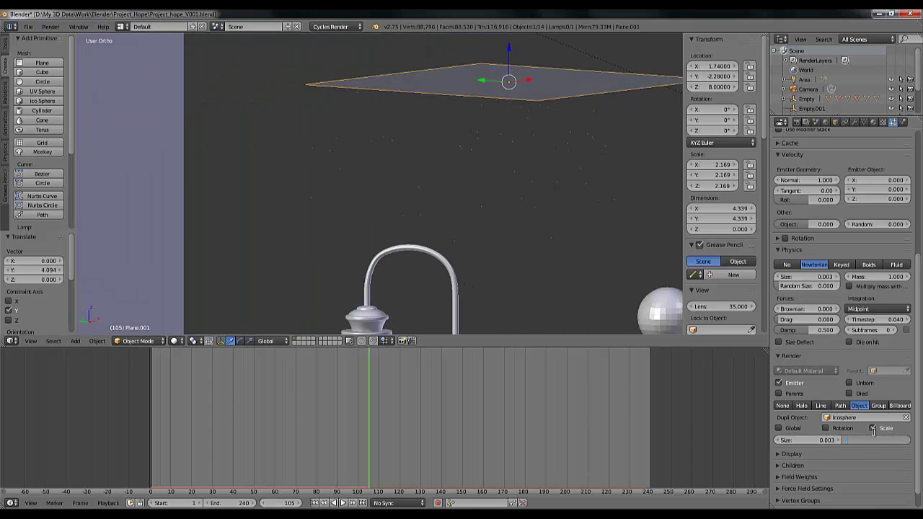
key("Return")
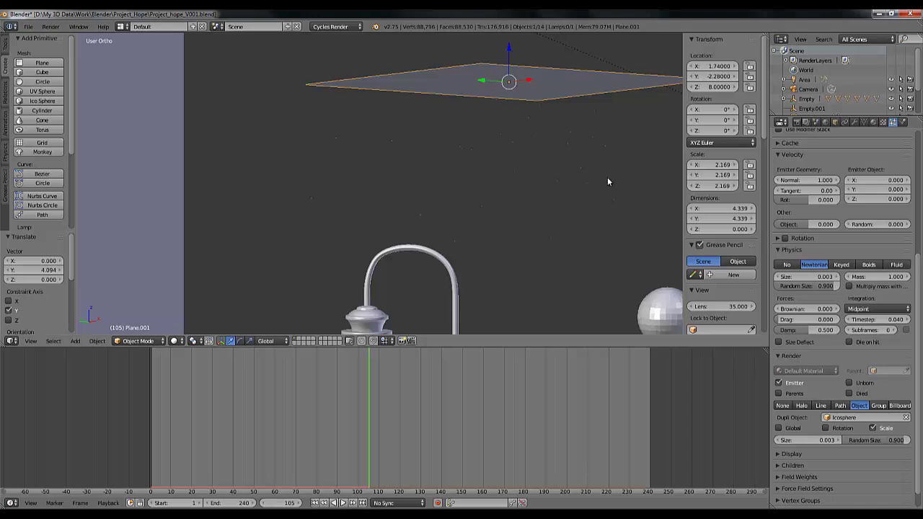
Select the icosphere behind the backdrop plane and change the timeline area to the Node Editor.
middle_click_drag(607, 181, 631, 171)
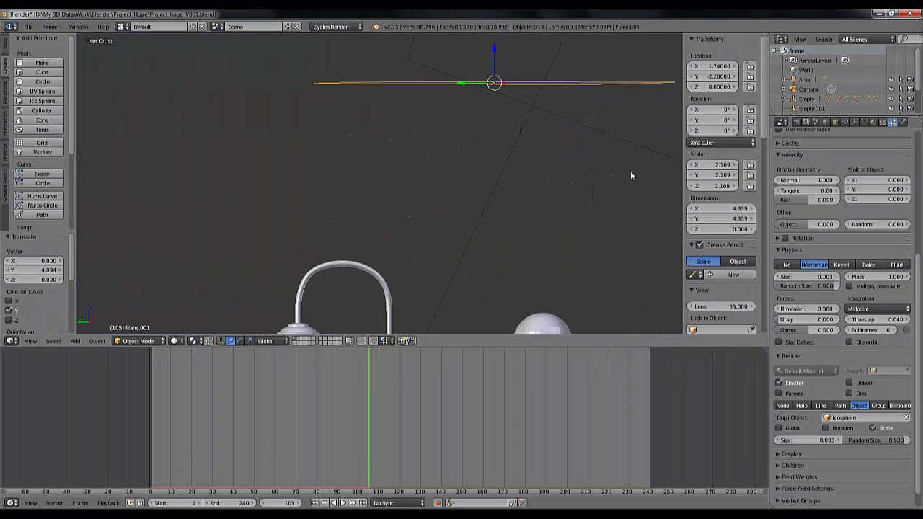
middle_click_drag(548, 211, 439, 189)
scroll(383, 199, "down", 5)
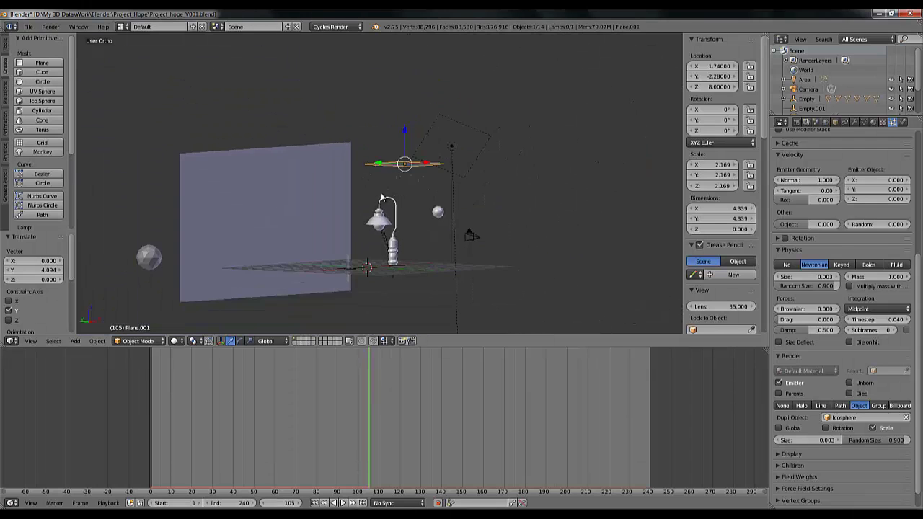
middle_click_drag(382, 198, 185, 209)
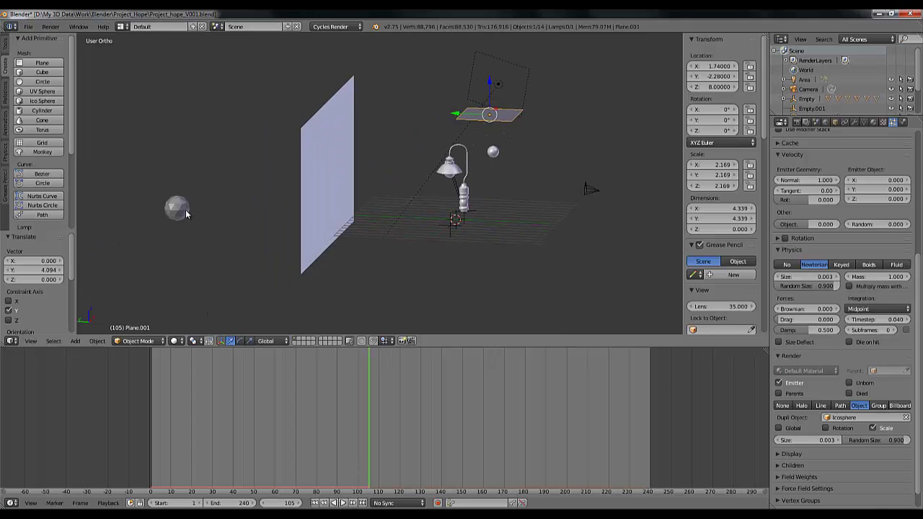
right_click(185, 209)
left_click(12, 502)
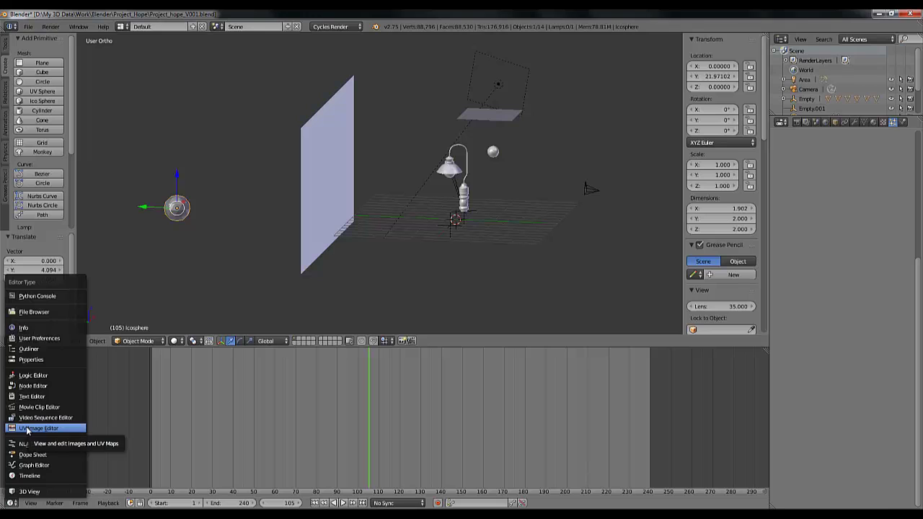
left_click(33, 386)
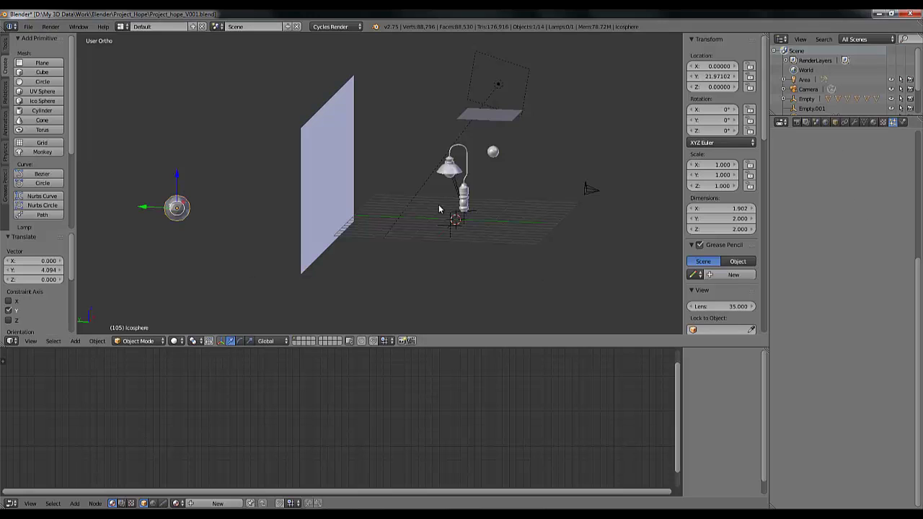
Create a new material for the icosphere and change its surface shader to Emission.
middle_click_drag(443, 252, 412, 250)
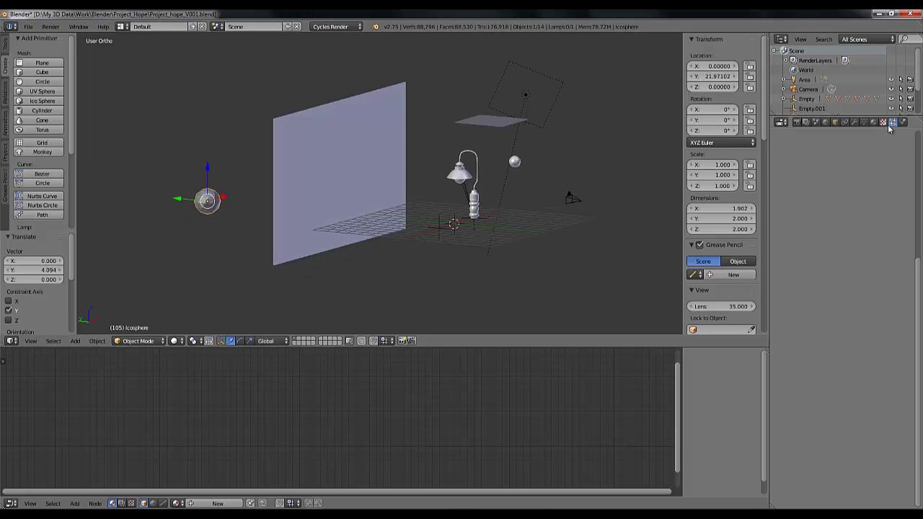
left_click(873, 122)
left_click(801, 186)
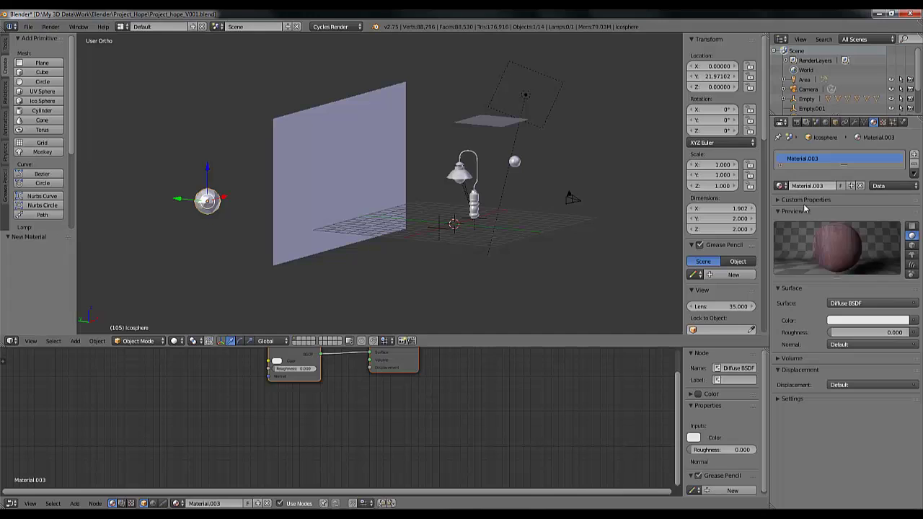
left_click(867, 302)
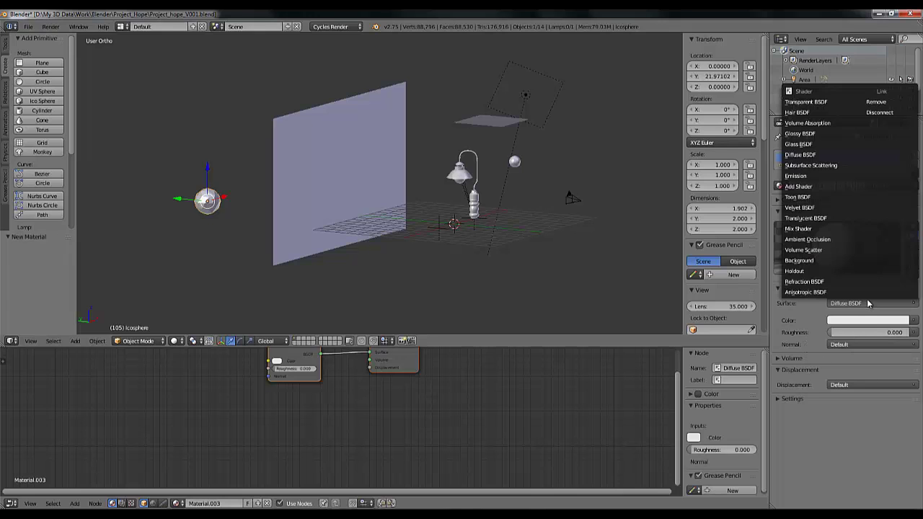
left_click(814, 177)
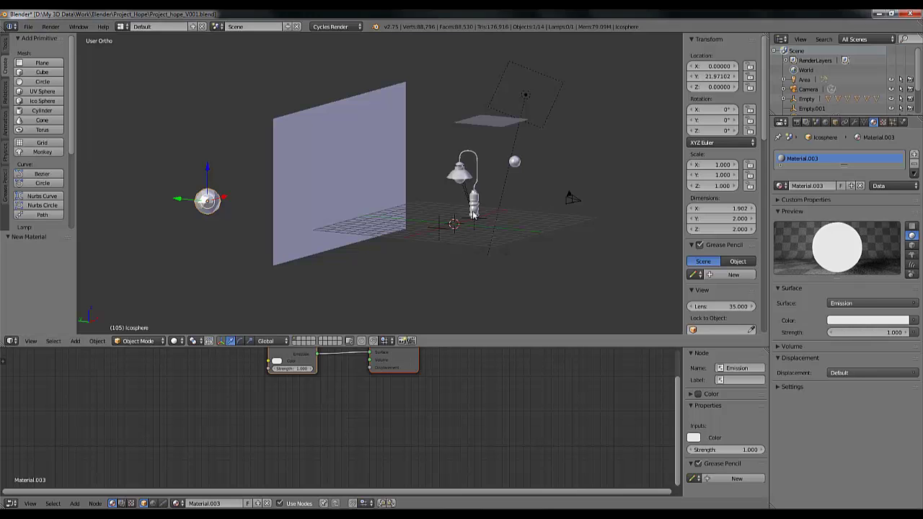
Move the Emission node further away from the Material Output node and set the emission strength to 30.
scroll(469, 229, "up", 1)
left_click_drag(291, 368, 290, 407)
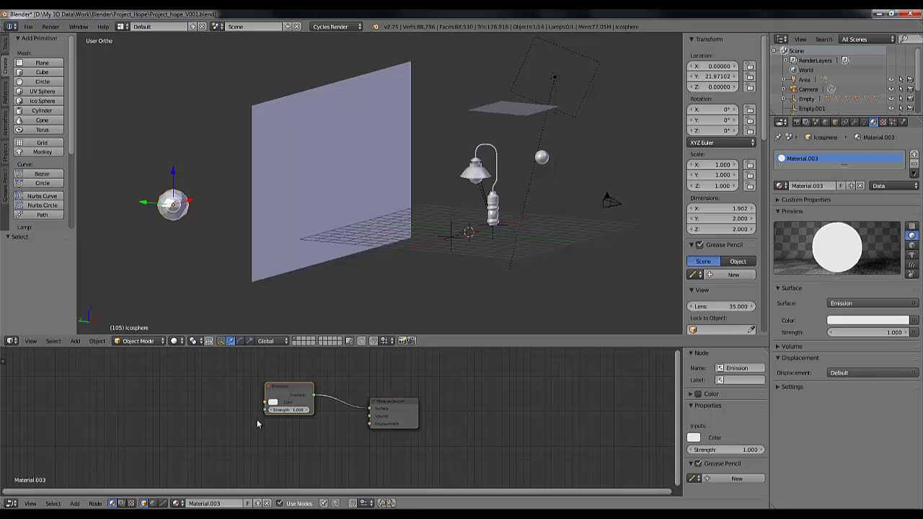
left_click_drag(290, 395, 264, 425)
left_click(881, 332)
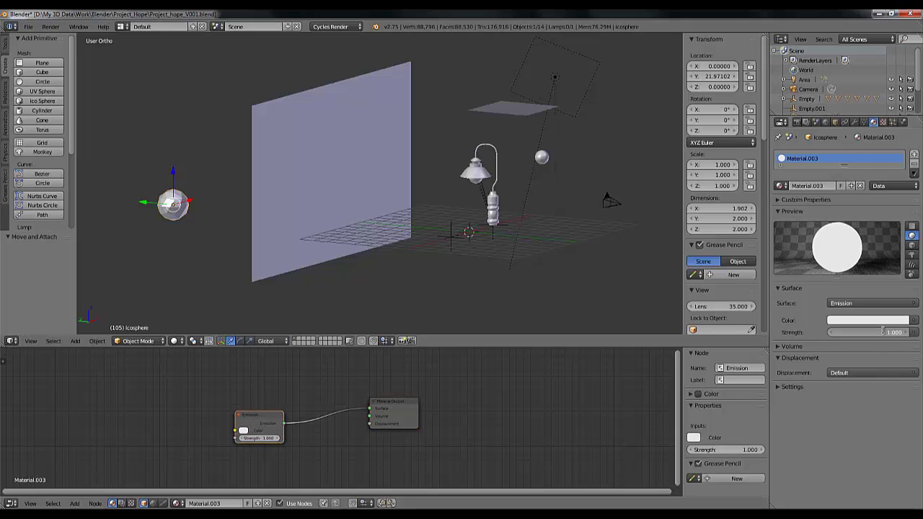
type("25")
key("Return")
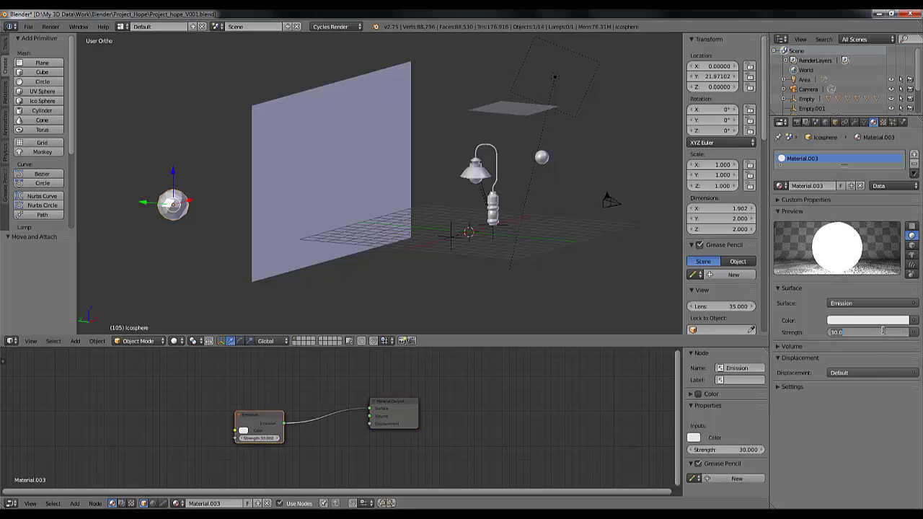
left_click(884, 331)
type("30")
key("Return")
Preview the scene in rendered shading through the camera, then return to the solid user view.
middle_click_drag(483, 208, 452, 208)
key("KP_0")
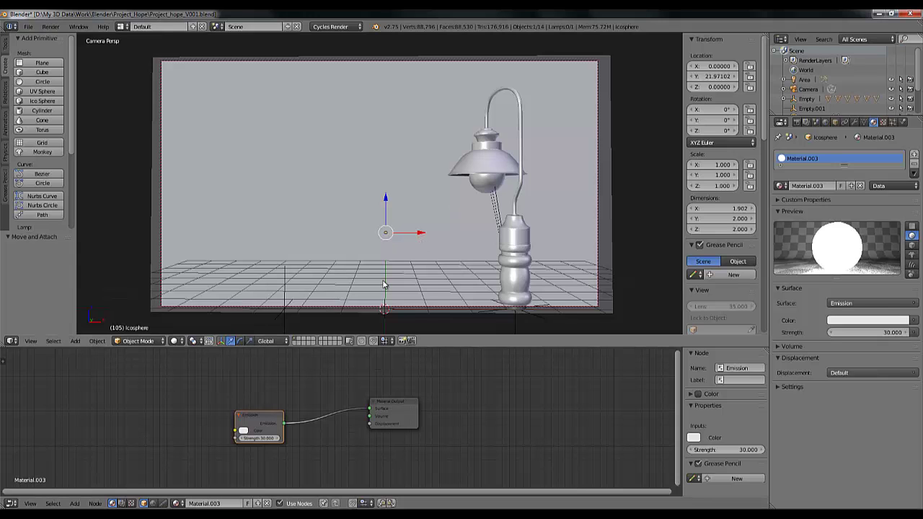
key("shift+z")
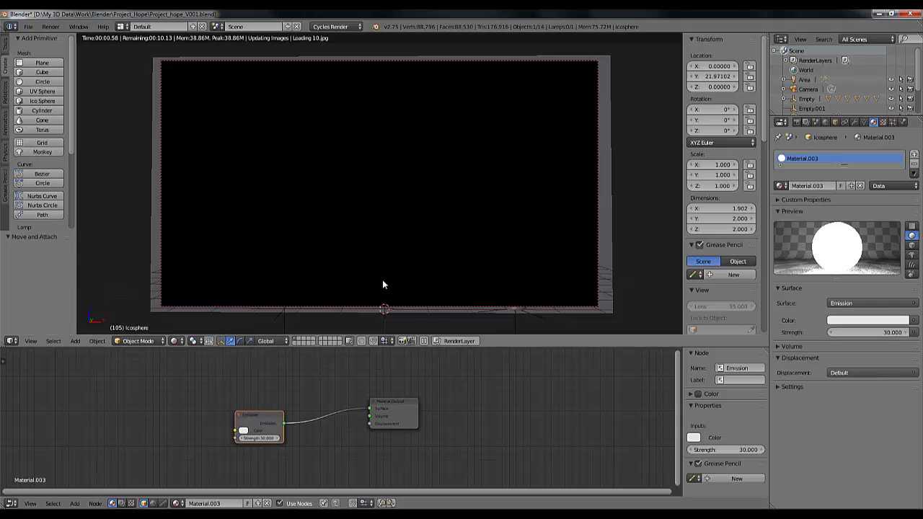
key("shift+z")
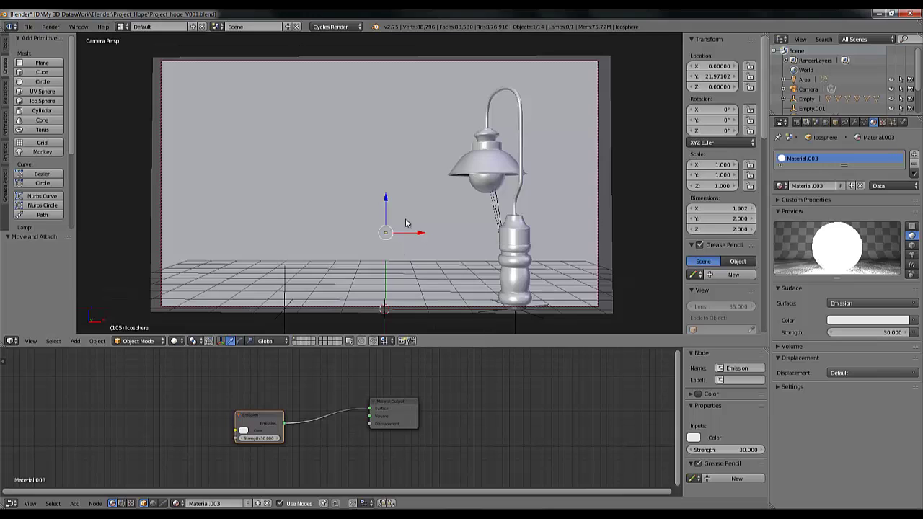
key("KP_0")
Change the Node Editor area back to the Timeline and bring the emitter plane and lamp into close view.
left_click(11, 502)
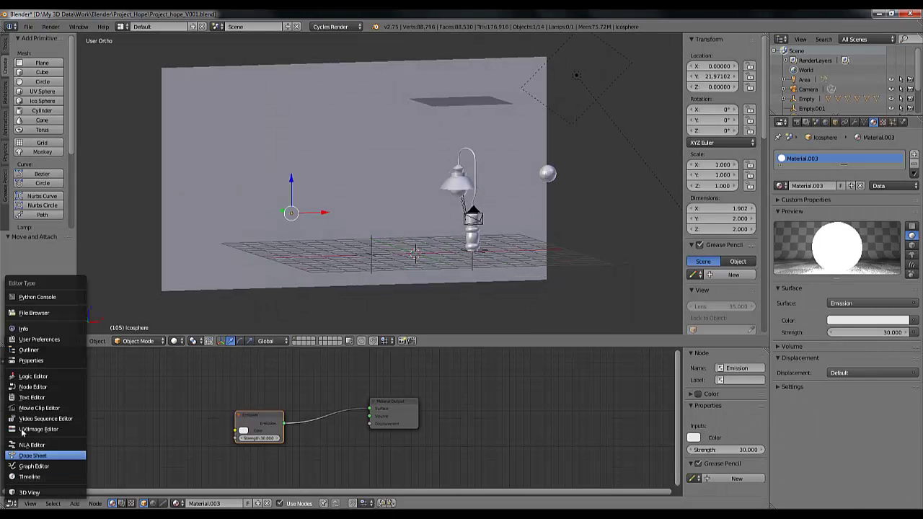
left_click(27, 476)
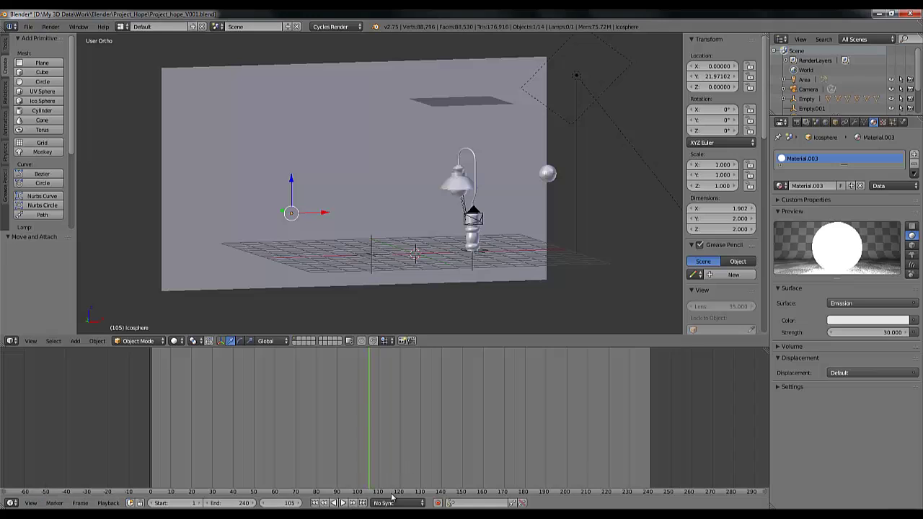
middle_click_drag(454, 241, 492, 238)
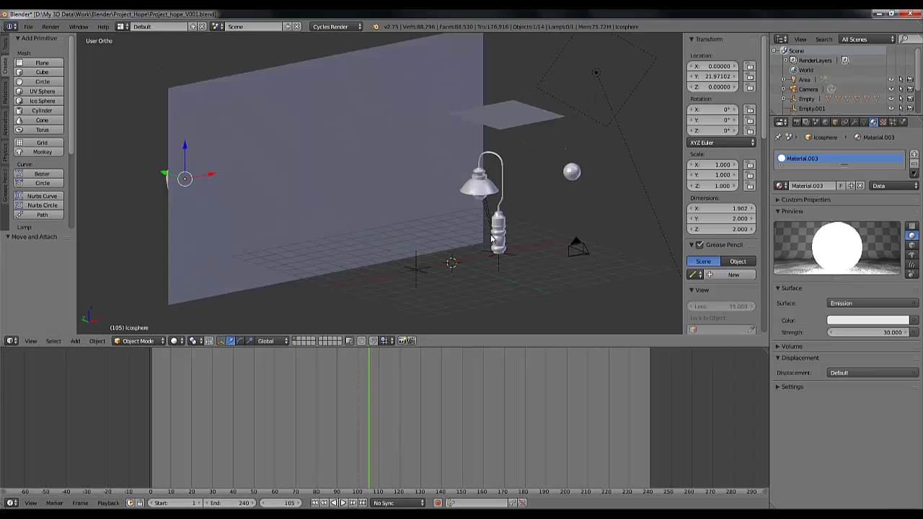
scroll(467, 197, "up", 3)
middle_click_drag(543, 204, 382, 249, "shift")
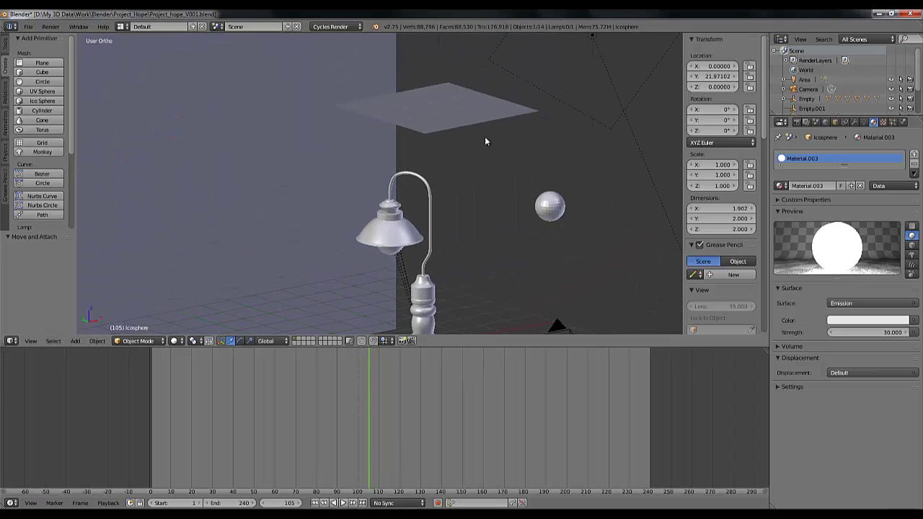
Replay the particle simulation from the first frame, select the emitter plane, and stop playback around frame 164.
left_click(315, 503)
left_click(343, 503)
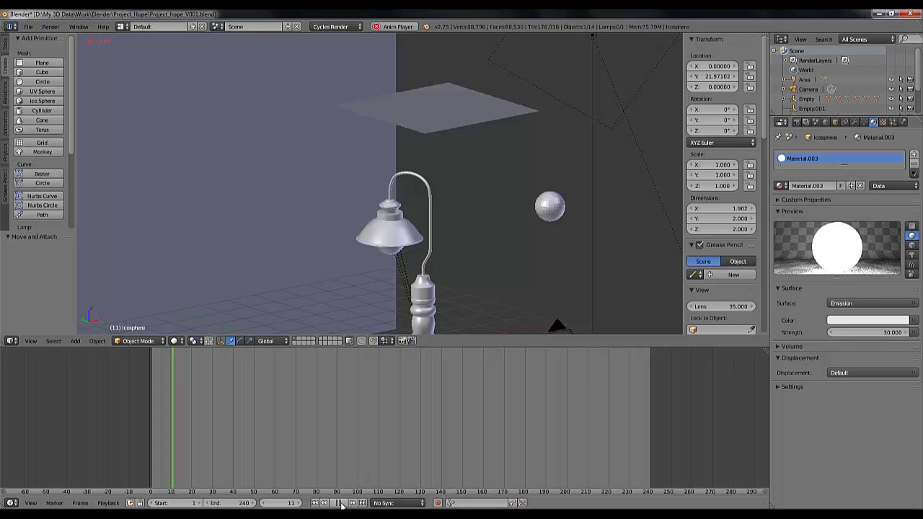
right_click(441, 124)
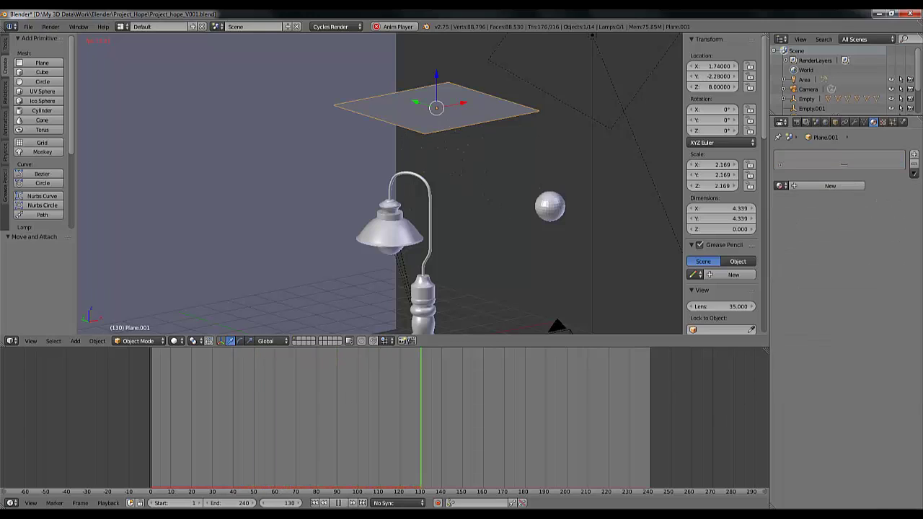
key("alt+a")
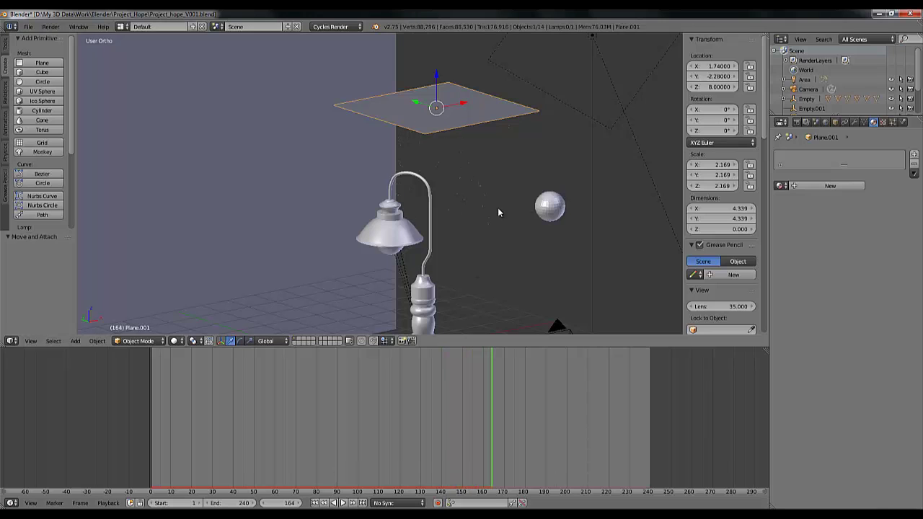
Check the glowing particles around the lamp in a rendered camera preview at frame 164, then leave the preview.
key("KP_0")
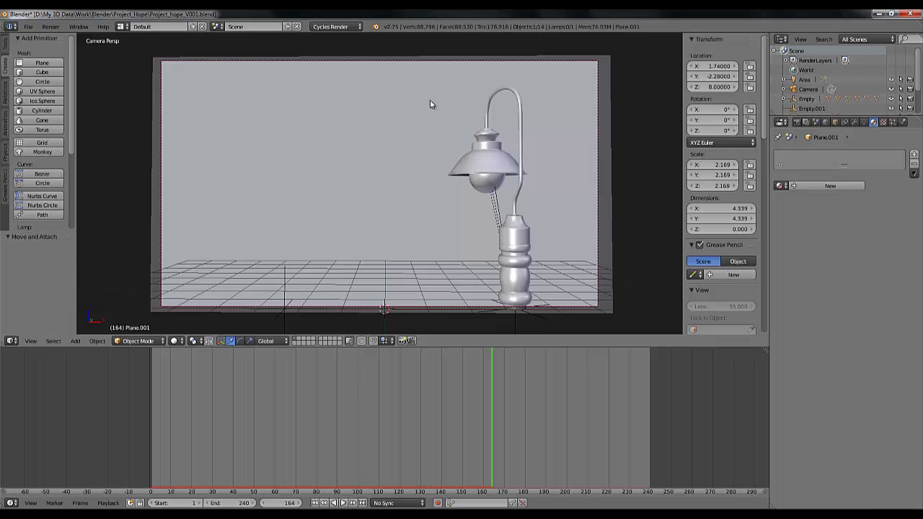
key("shift+z")
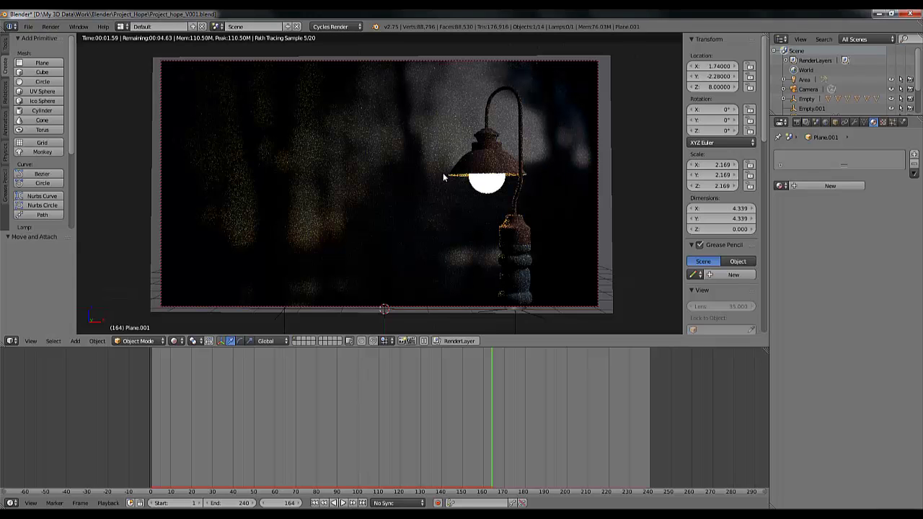
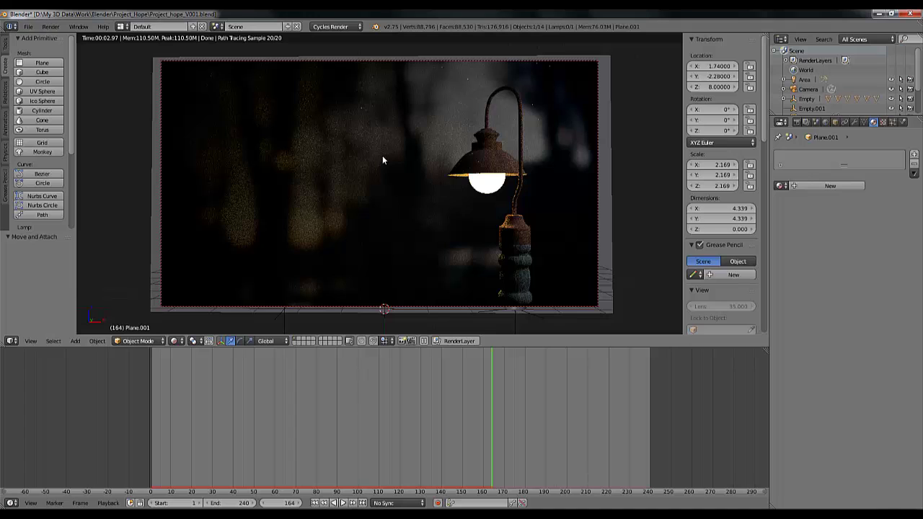
key("shift+z")
middle_click_drag(372, 167, 390, 170)
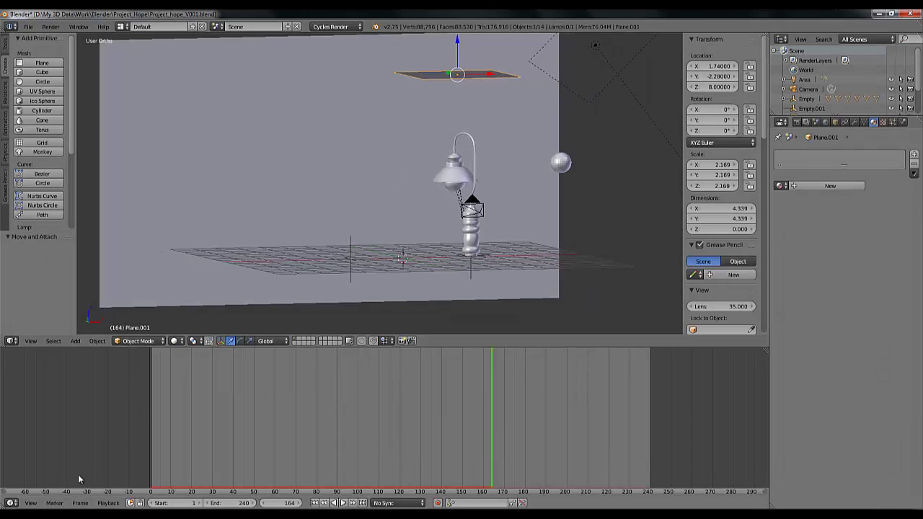
Change the Timeline area to the Node Editor and select the icosphere behind the backdrop to show its material nodes.
left_click(11, 502)
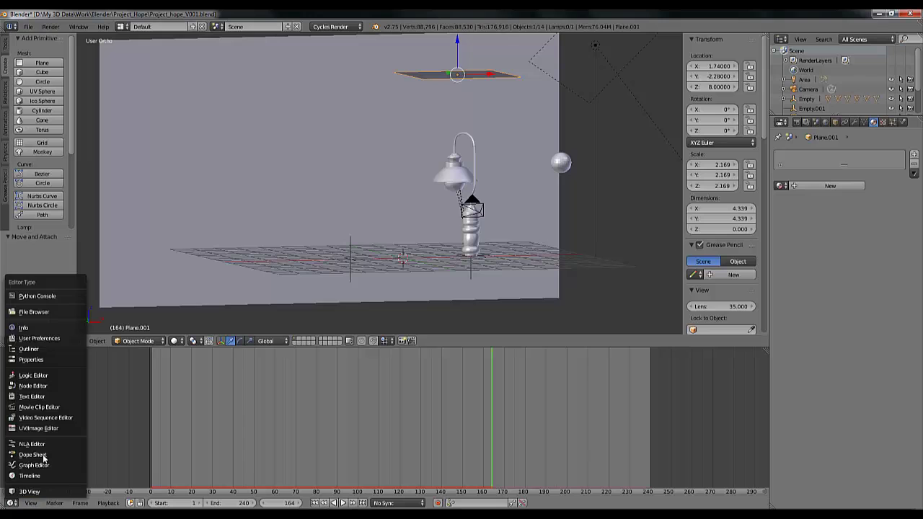
left_click(31, 386)
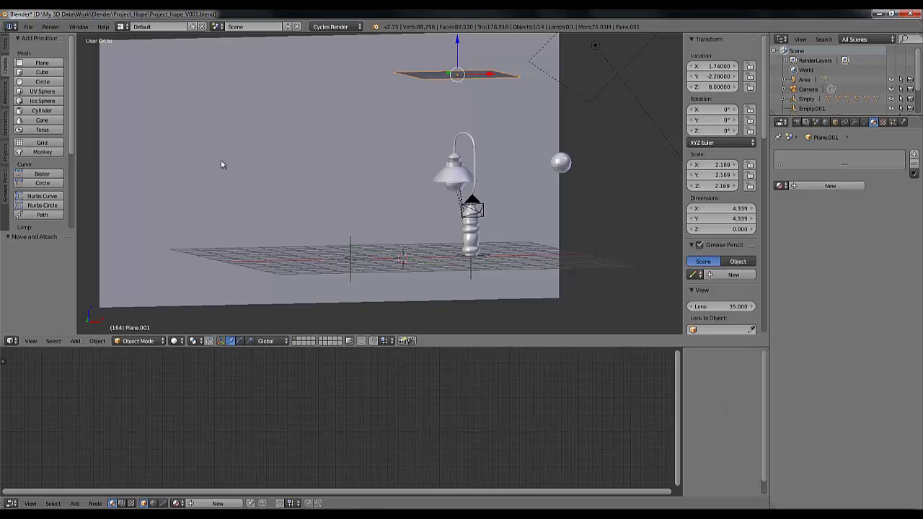
middle_click_drag(221, 161, 139, 221)
right_click(139, 222)
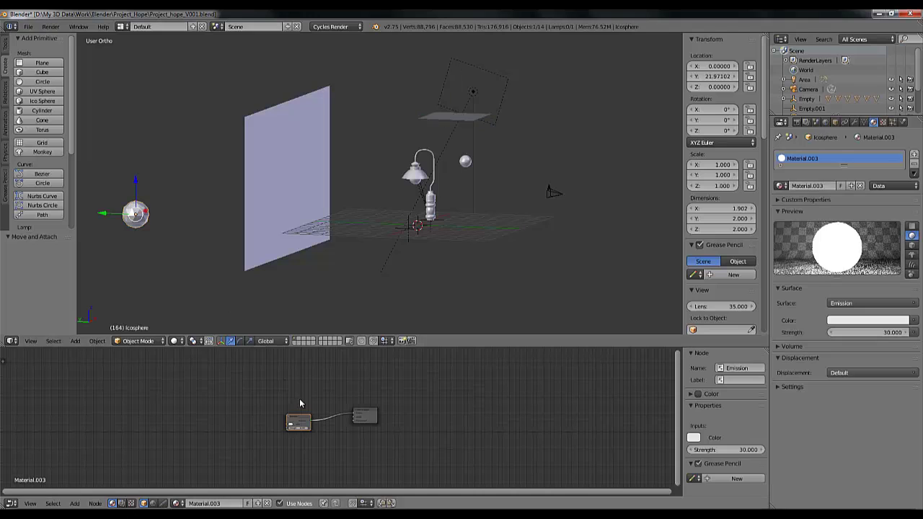
scroll(351, 434, "up", 2)
scroll(351, 438, "up", 3)
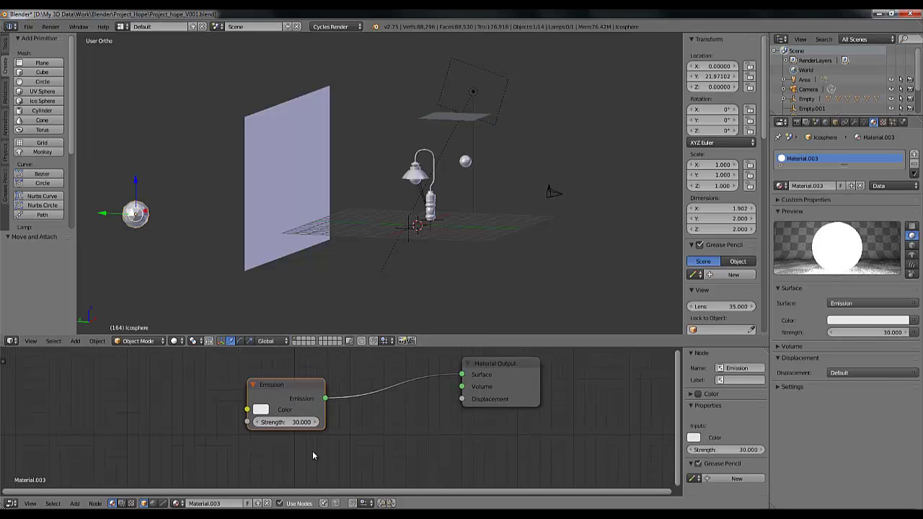
Add a Transparent BSDF shader node directly below the Emission node.
key("shift+a")
mouse_move(314, 431)
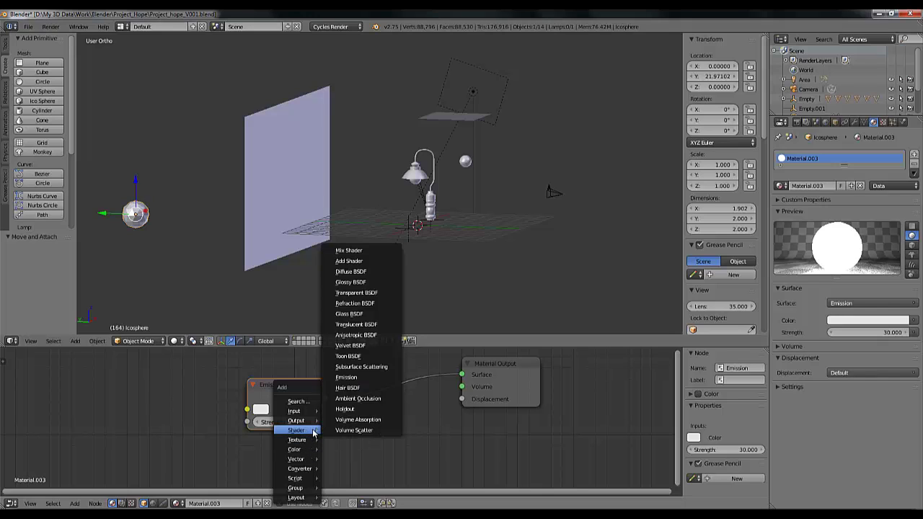
left_click(367, 293)
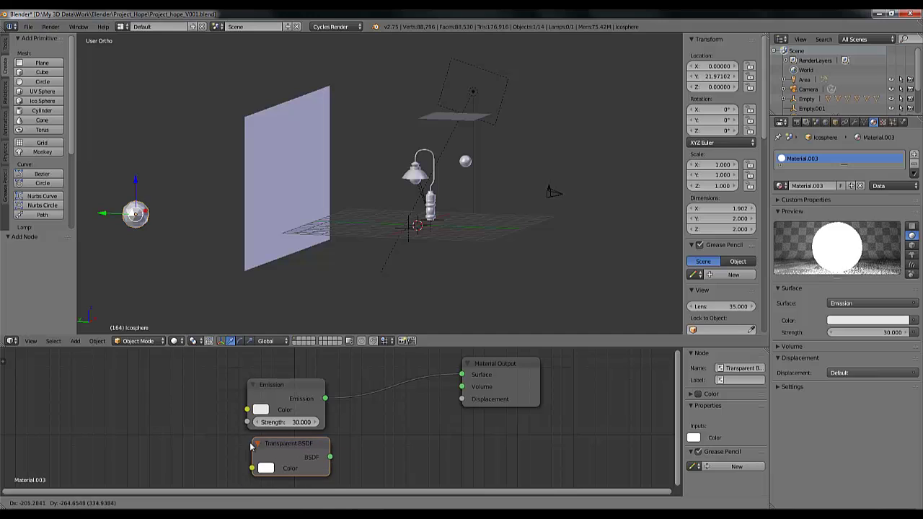
left_click(243, 451)
Insert a Mix Shader node into the link between Emission and Material Output, and spread the surrounding nodes apart.
key("shift+a")
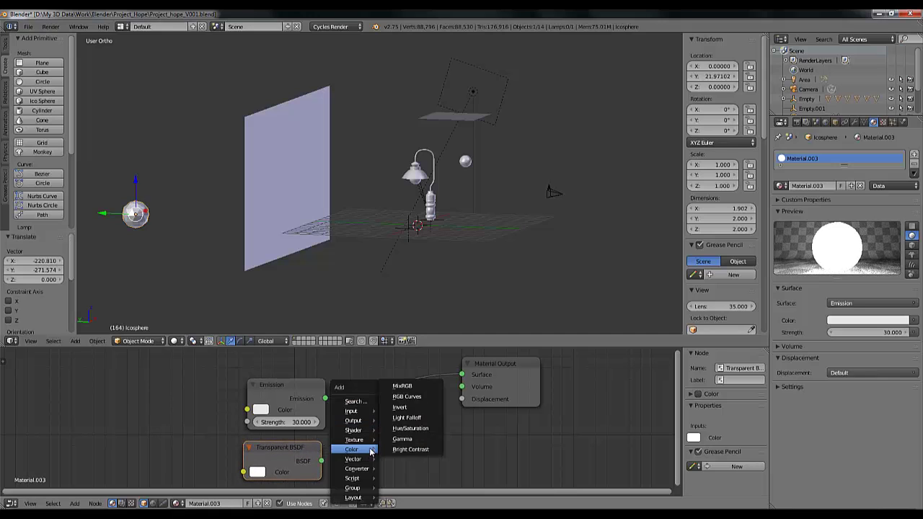
mouse_move(352, 429)
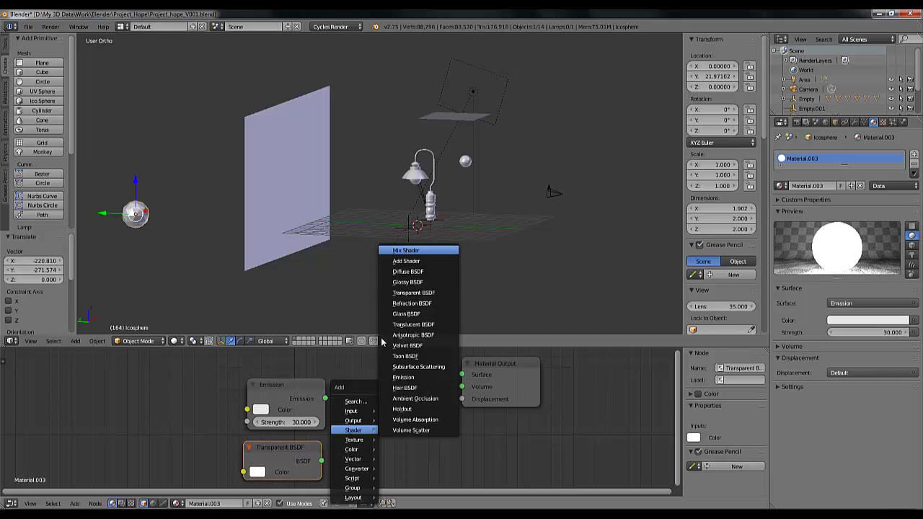
left_click(405, 250)
left_click(344, 368)
left_click_drag(370, 375, 387, 373)
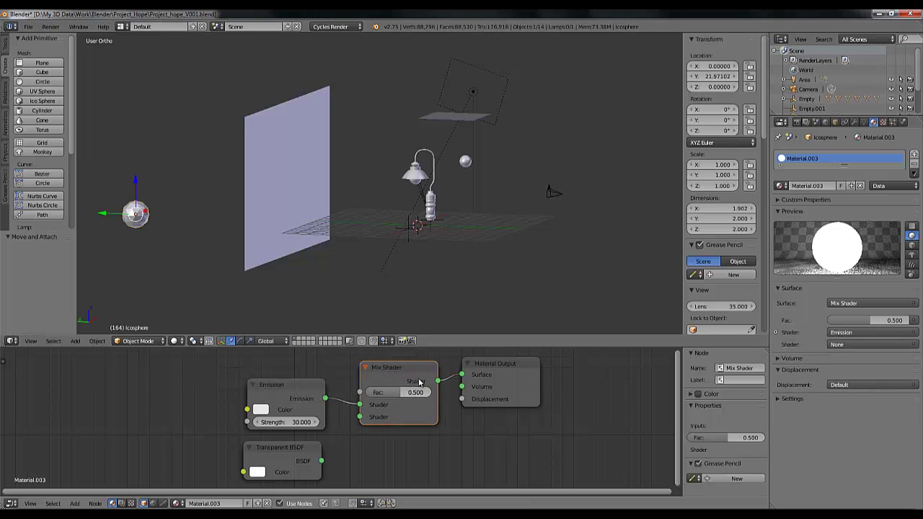
left_click_drag(500, 368, 530, 392)
left_click_drag(323, 387, 294, 395)
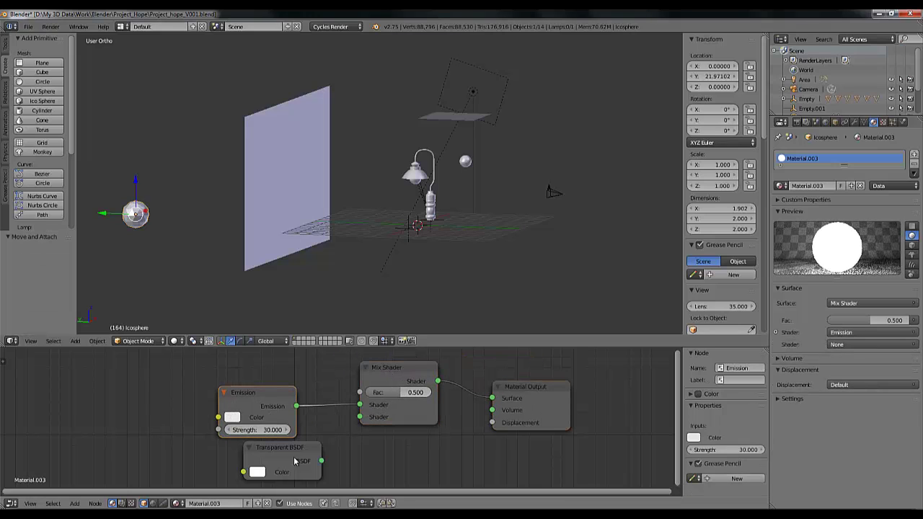
left_click_drag(323, 466, 296, 471)
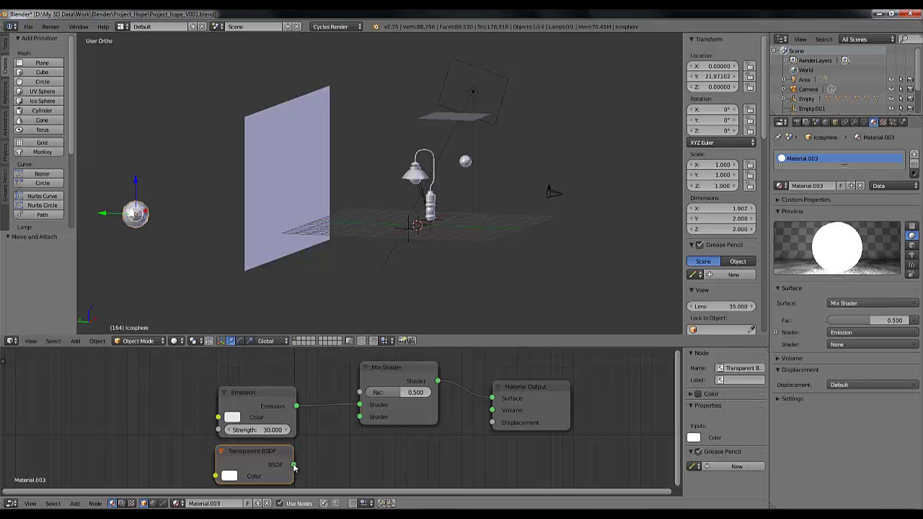
Connect the Transparent BSDF output to the Mix Shader's second Shader input and move the Emission node clear of it.
scroll(315, 445, "down", 3)
middle_click_drag(354, 451, 425, 461)
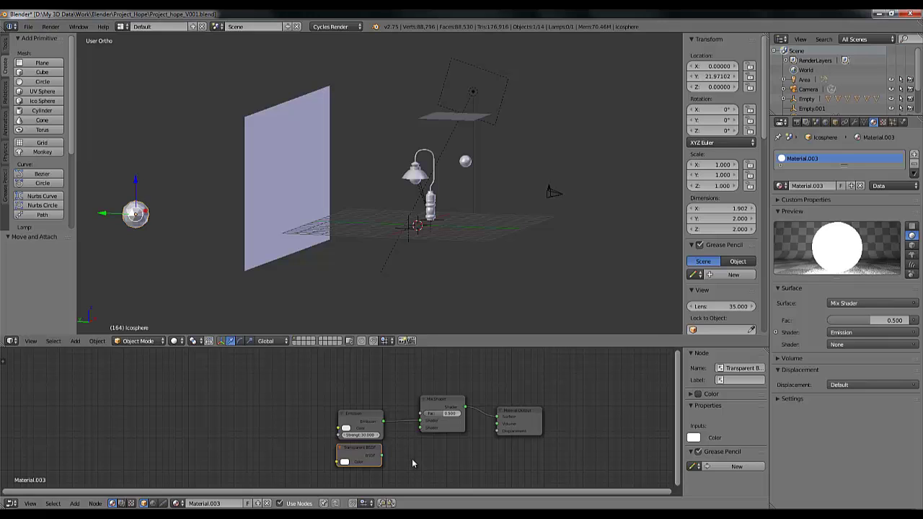
scroll(412, 459, "down", 2)
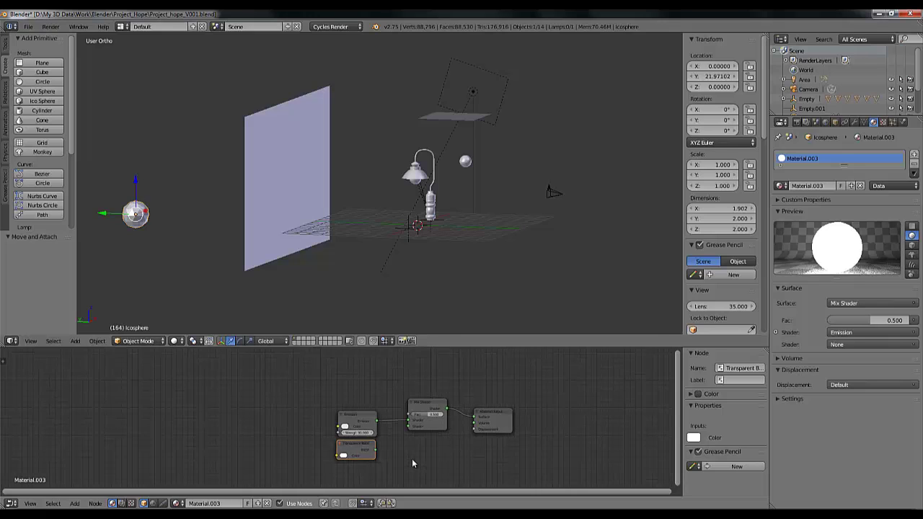
scroll(412, 458, "up", 4)
middle_click_drag(429, 455, 442, 457)
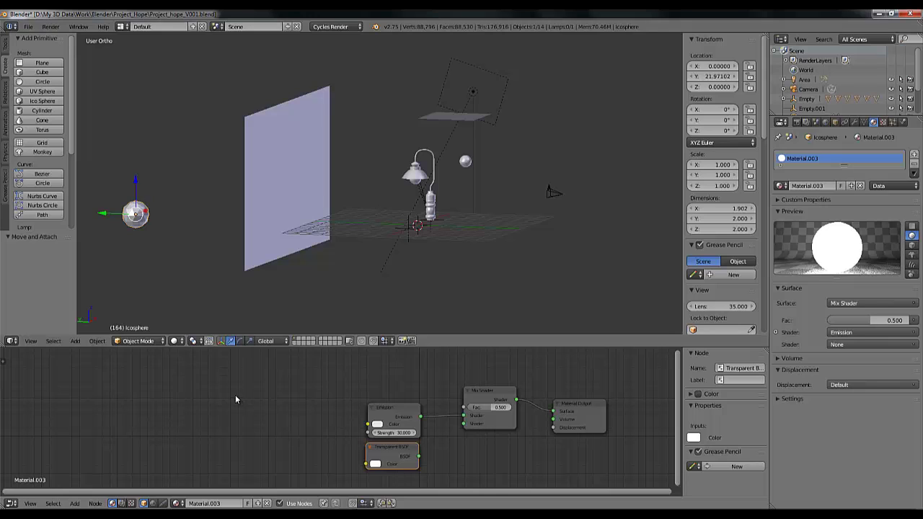
scroll(235, 400, "down", 1)
scroll(235, 399, "up", 2)
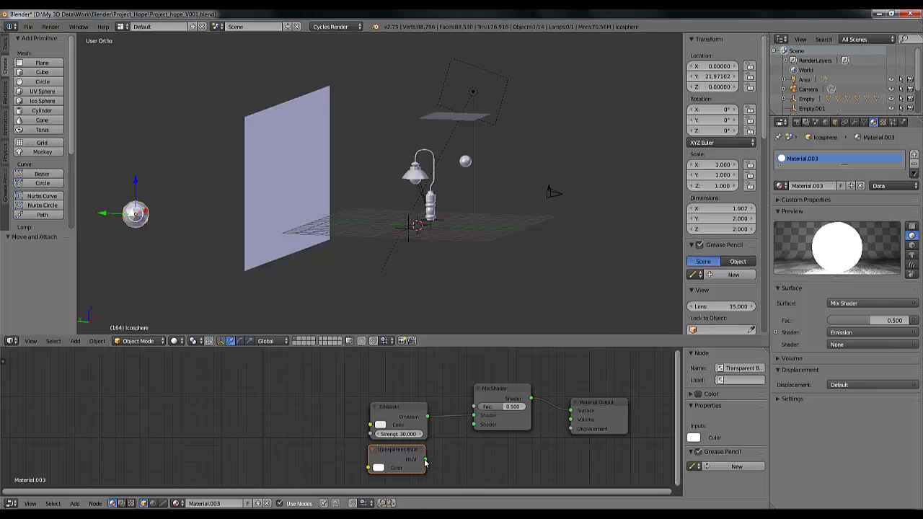
left_click_drag(425, 461, 474, 424)
mouse_move(398, 401)
left_mouse_down()
mouse_move(386, 386)
mouse_move(401, 411)
mouse_move(385, 388)
mouse_move(401, 390)
mouse_move(393, 410)
left_mouse_up()
Add a Particle Info node and place it well ahead of the Emission node, leaving a gap between them.
key("shift+a")
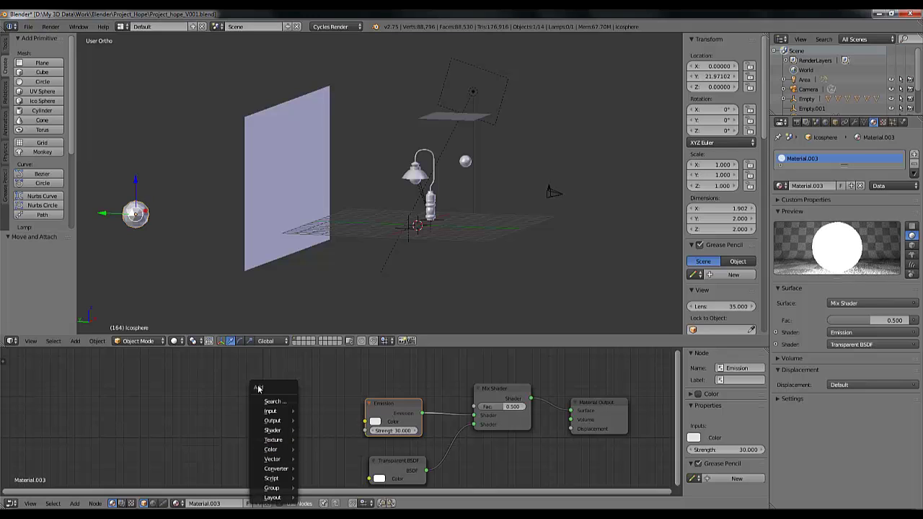
left_click(276, 397)
type("part")
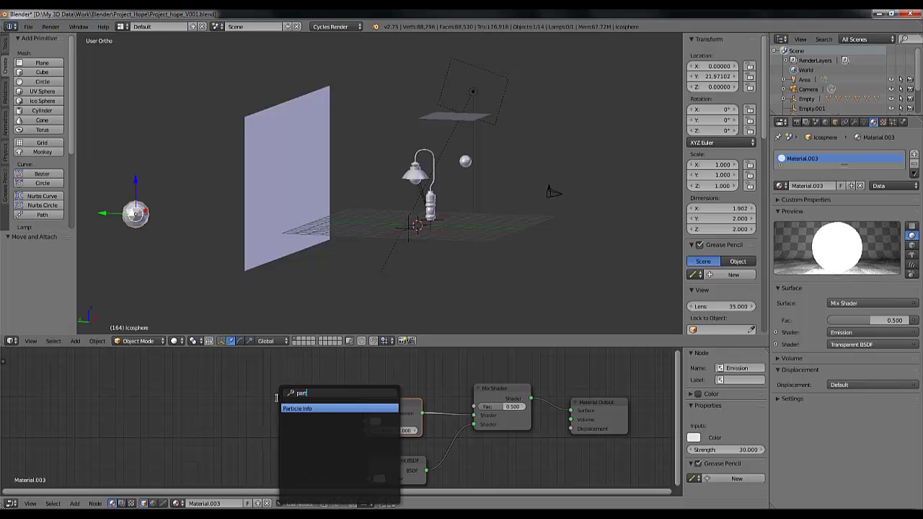
key("Return")
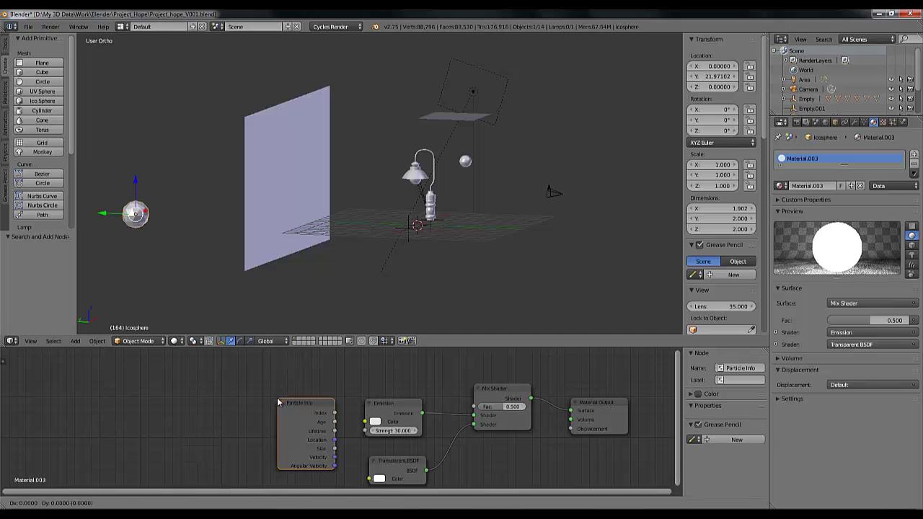
left_click(265, 395)
left_click_drag(298, 404, 207, 398)
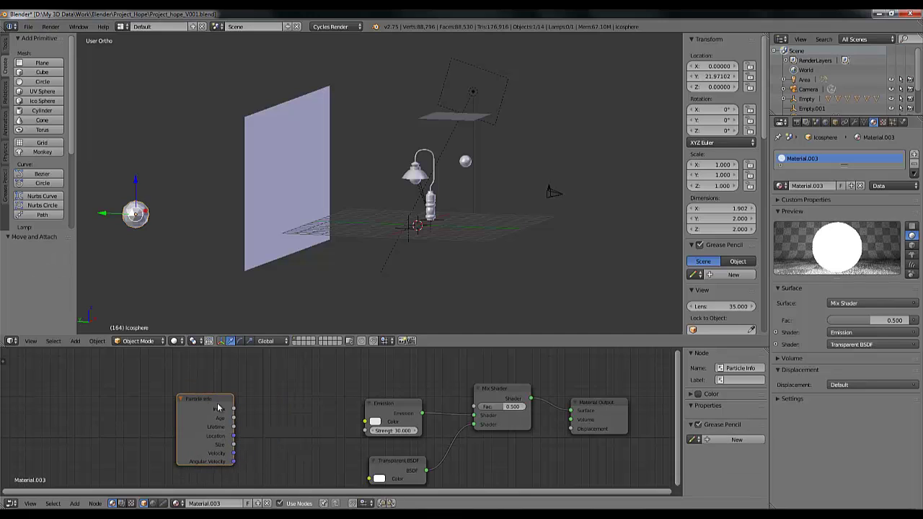
key("shift+a")
mouse_move(303, 441)
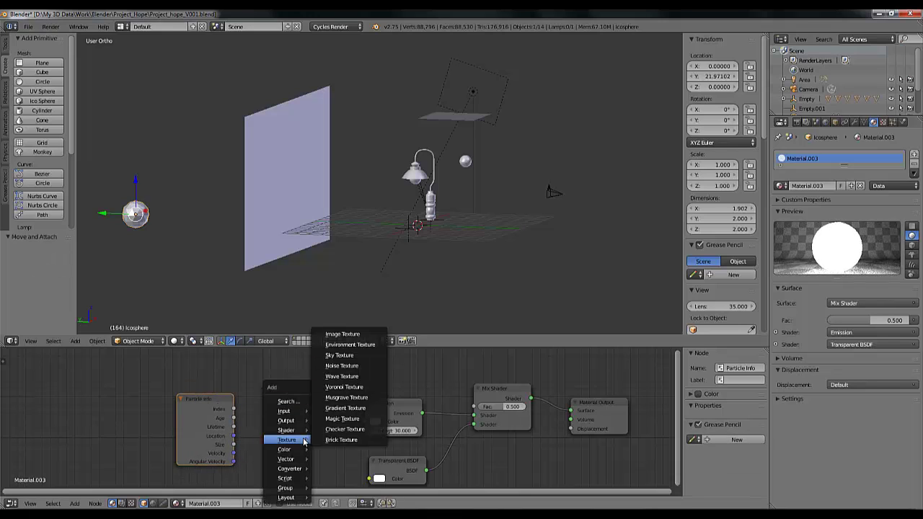
left_click(290, 400)
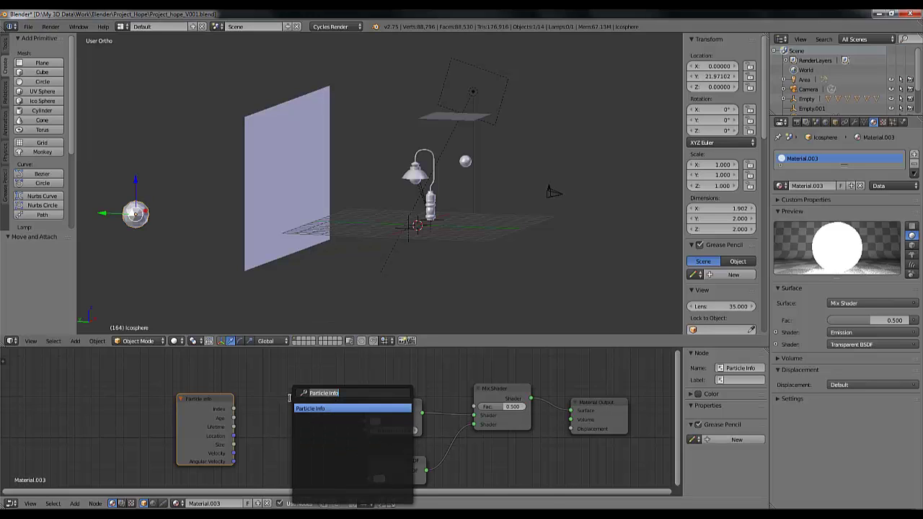
type("di")
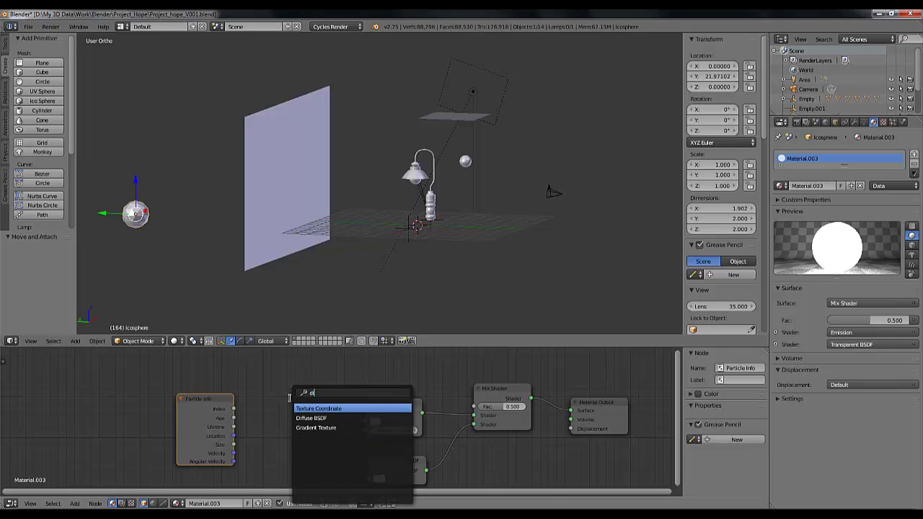
key("BackSpace")
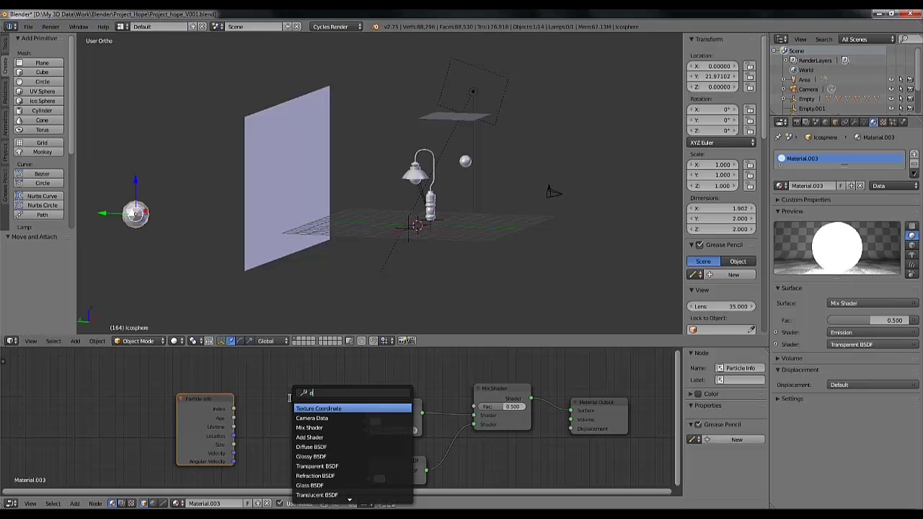
type("e")
key("BackSpace")
key("BackSpace")
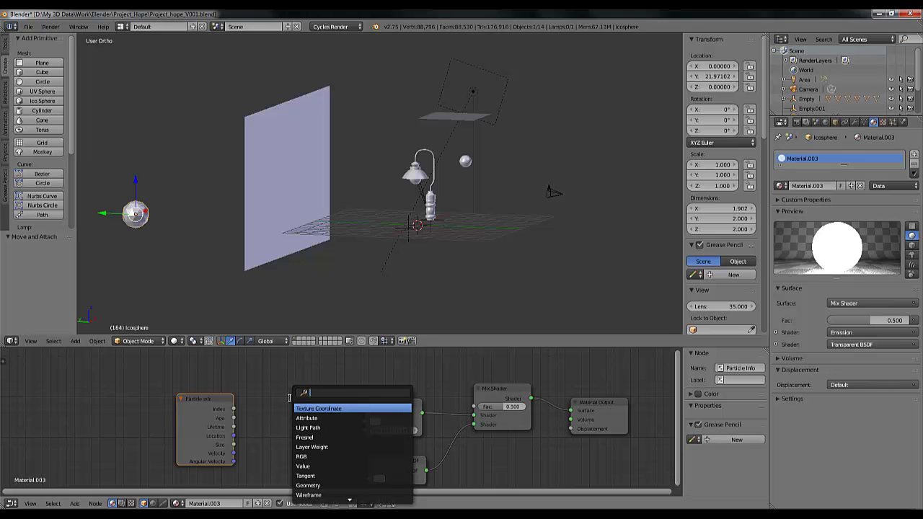
type("div")
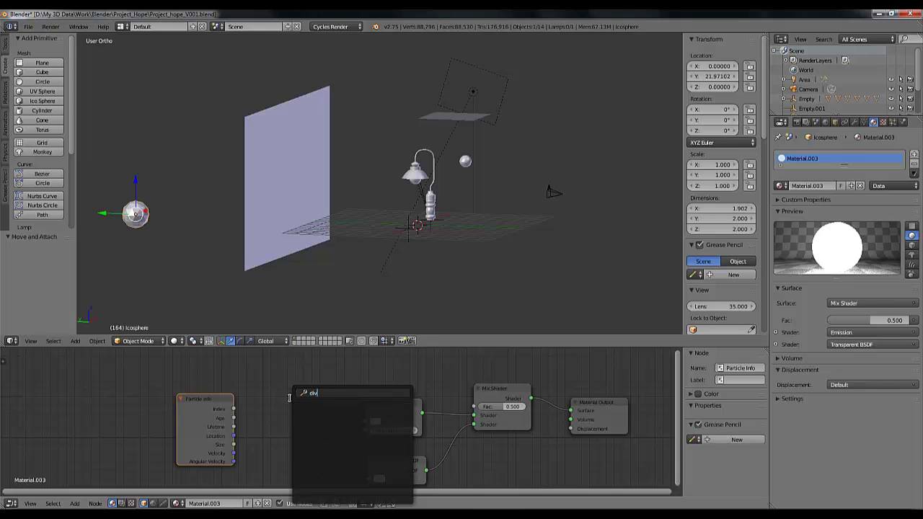
key("BackSpace")
key("BackSpace")
key("BackSpace")
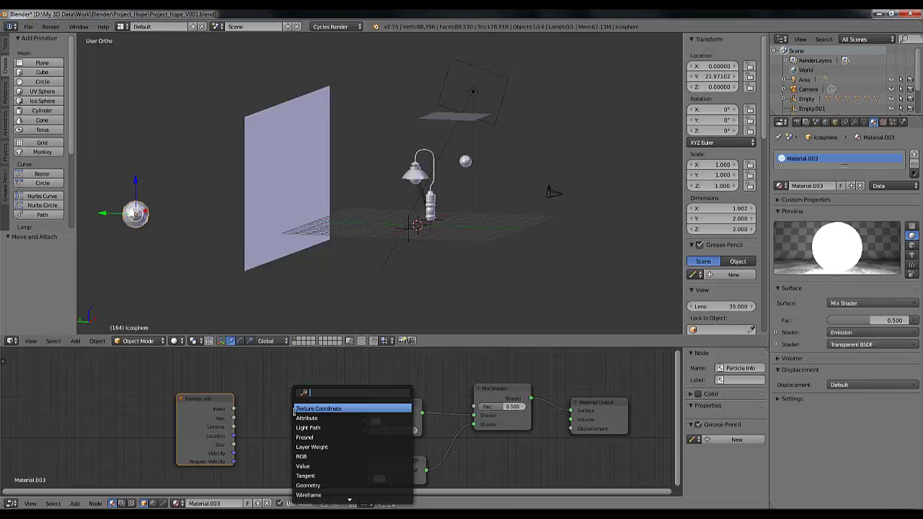
key("Escape")
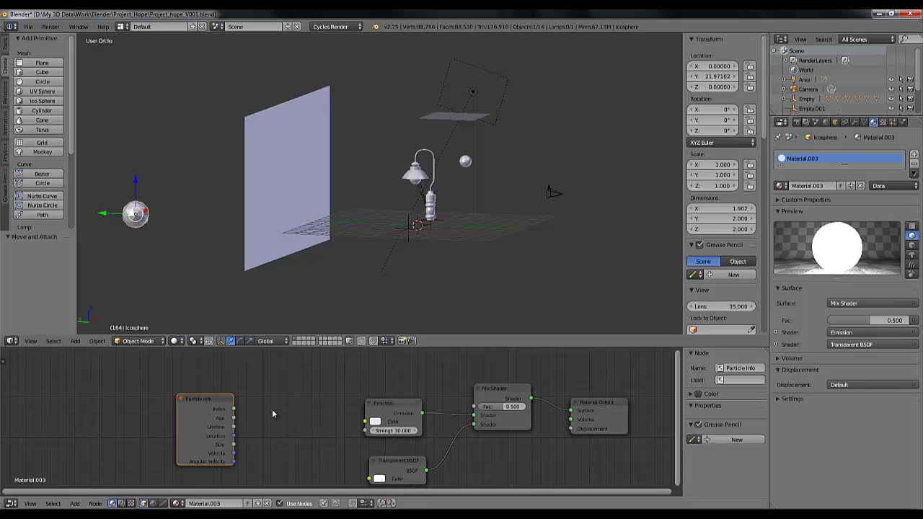
Add a Math node and place it between the Particle Info and Emission nodes.
key("shift+a")
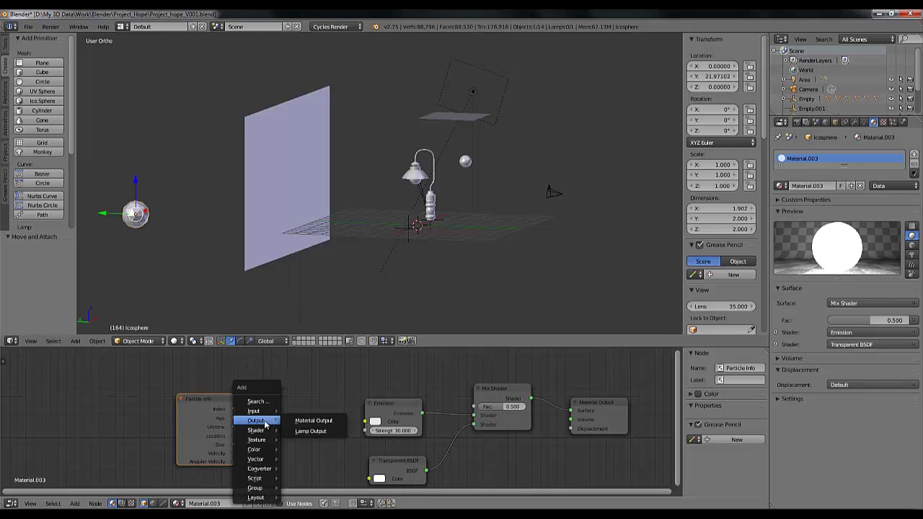
mouse_move(266, 433)
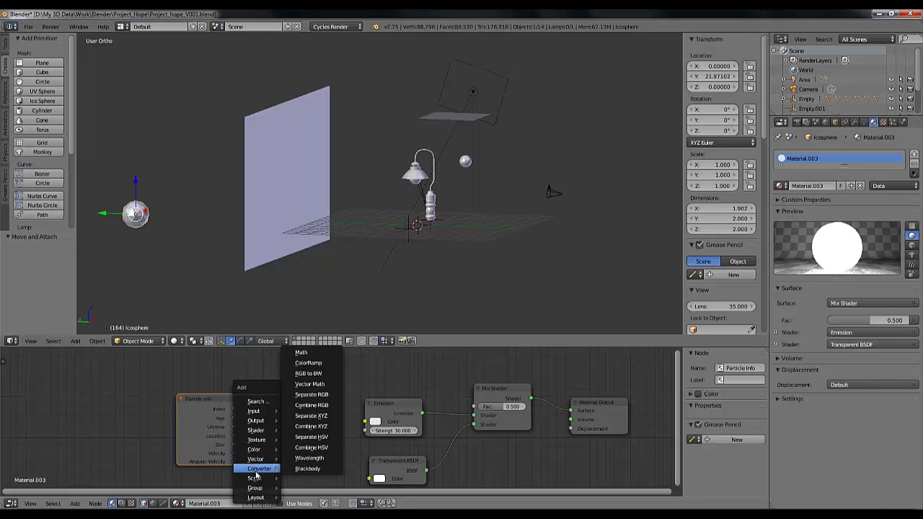
mouse_move(254, 480)
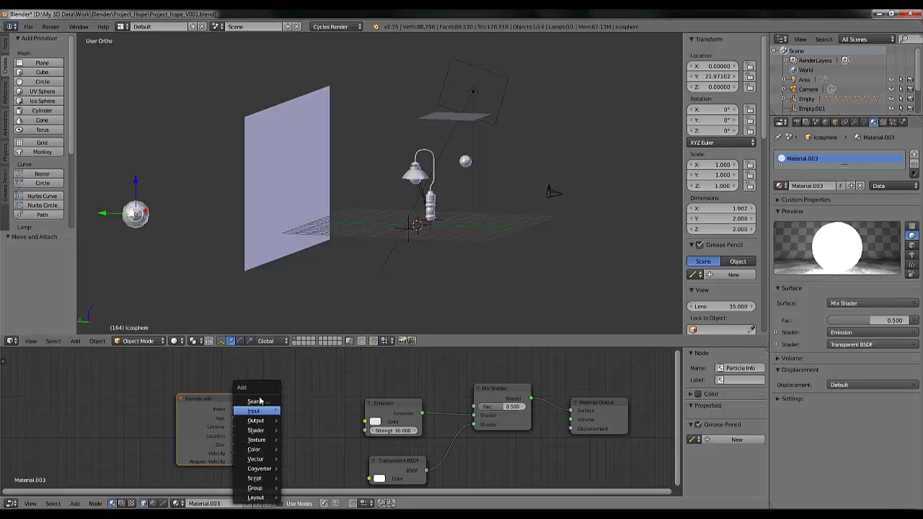
left_click(256, 401)
type("mat")
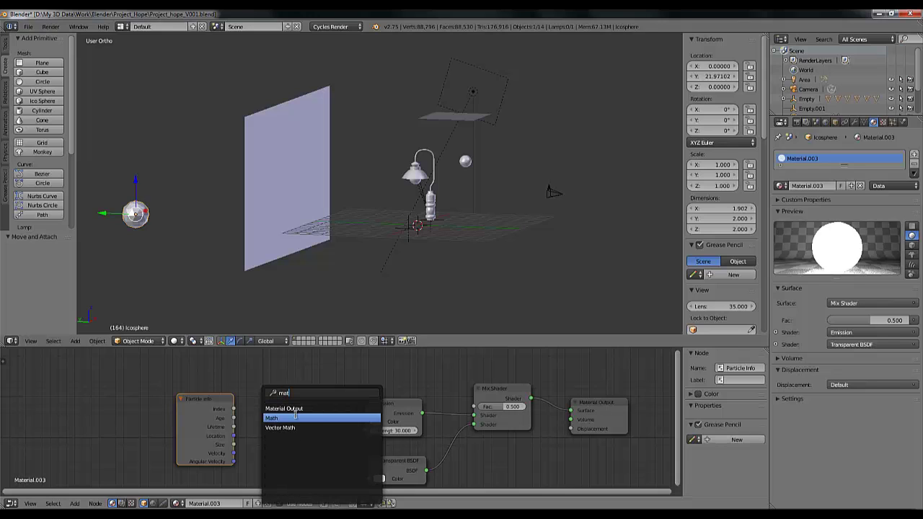
left_click(282, 418)
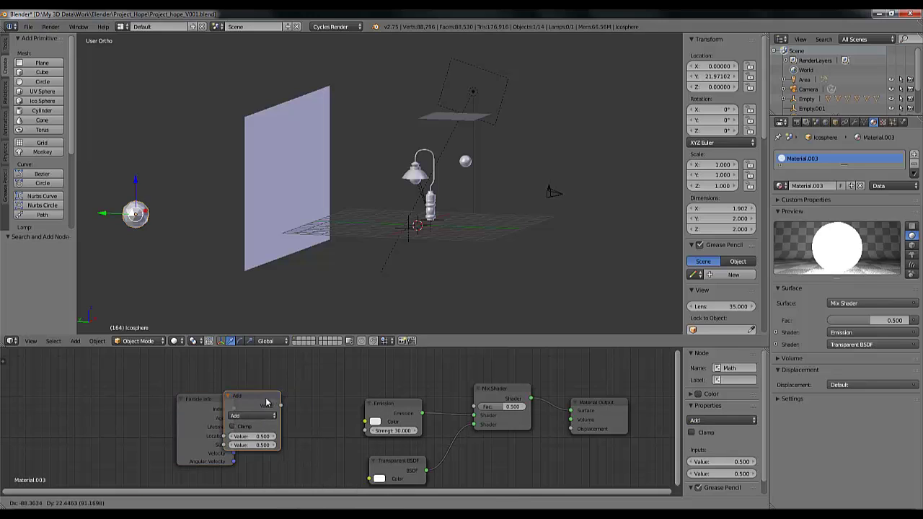
left_click(291, 431)
Set the Math node's operation to Divide, shift it closer to the Emission node, and enable Clamp.
left_click(285, 421)
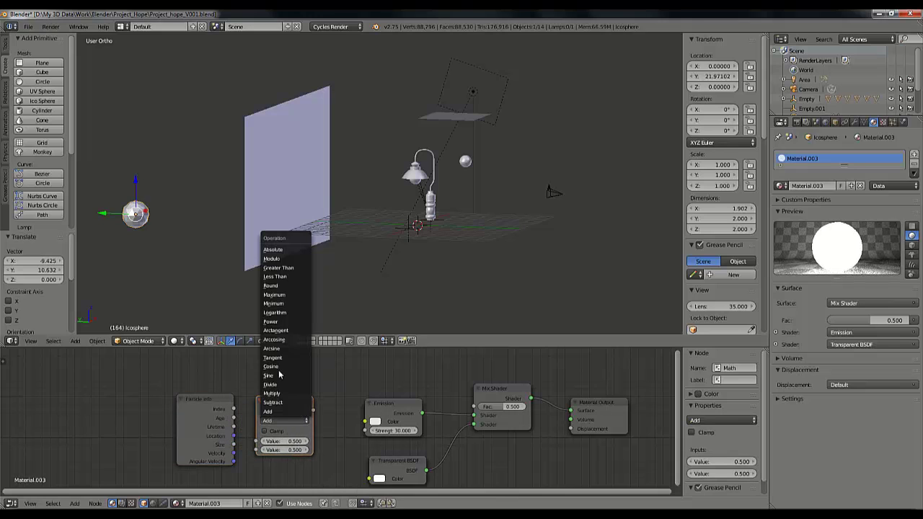
left_click(275, 387)
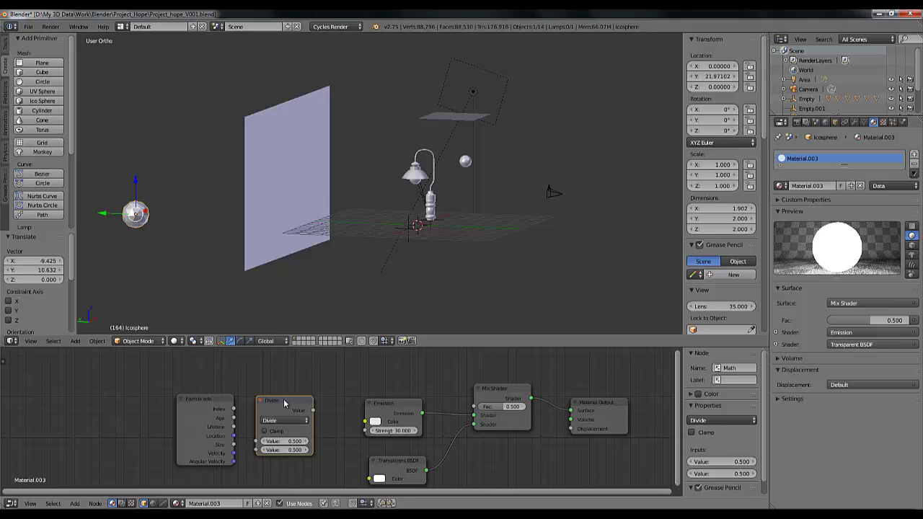
left_click_drag(287, 402, 309, 403)
left_click(287, 429)
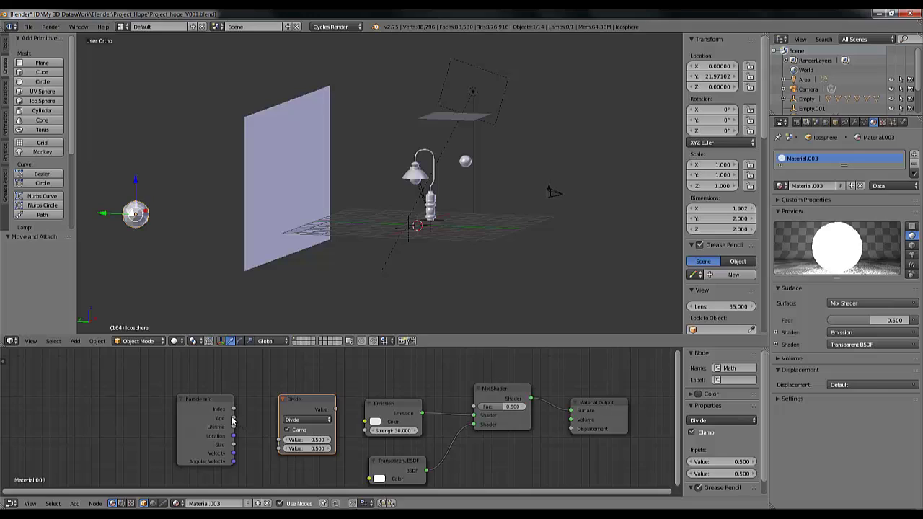
Connect the Particle Info node's Age and Lifetime outputs to the Divide node's first and second Value inputs, and raise the Divide node slightly.
left_click_drag(234, 418, 278, 440)
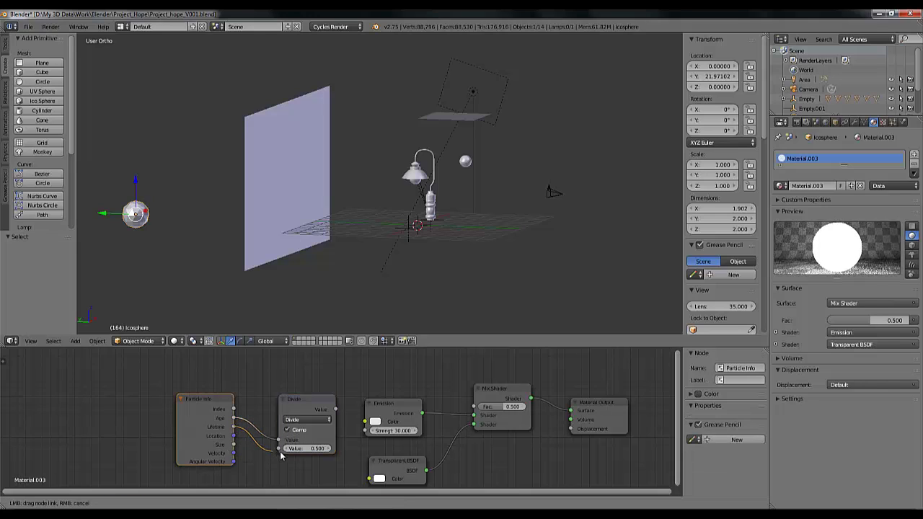
left_click_drag(234, 426, 279, 448)
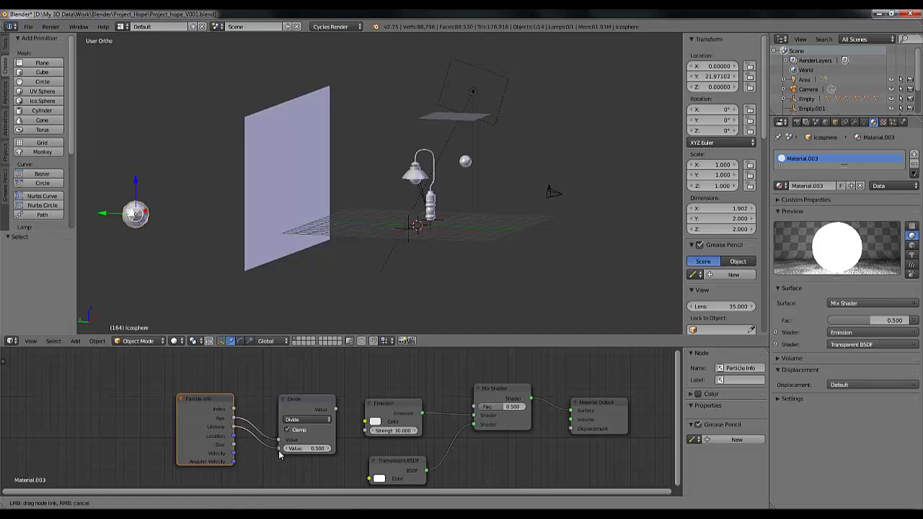
left_click_drag(311, 403, 303, 382)
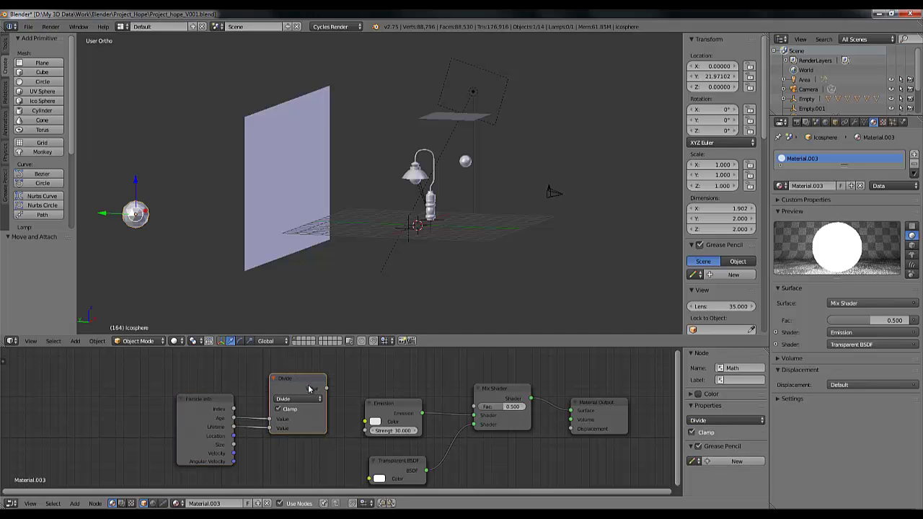
Move the Particle Info and Divide nodes further back from the Emission node and disable Clamp on the Divide node.
left_click_drag(228, 414, 170, 407)
left_click_drag(294, 380, 219, 373)
left_click(230, 406)
Add a ColorRamp node and place it between the Divide and Emission nodes.
key("shift+a")
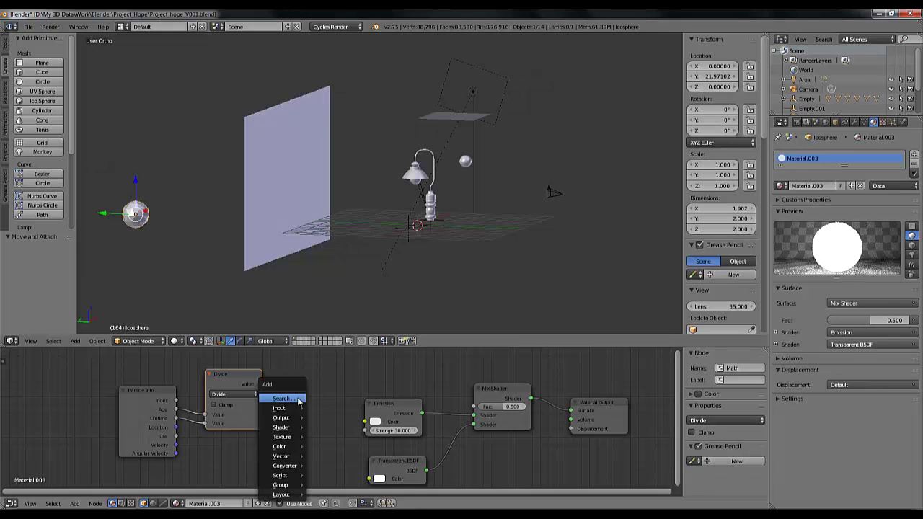
left_click(281, 398)
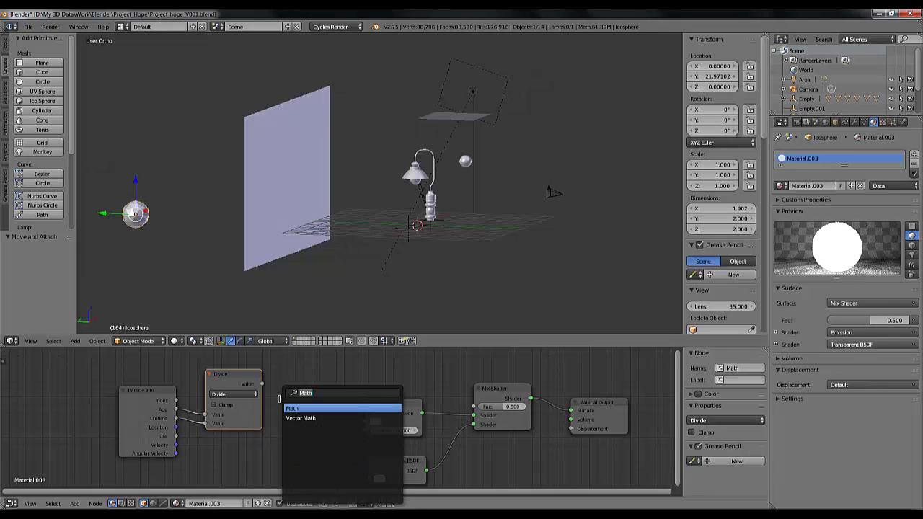
type("ramp")
left_click(296, 414)
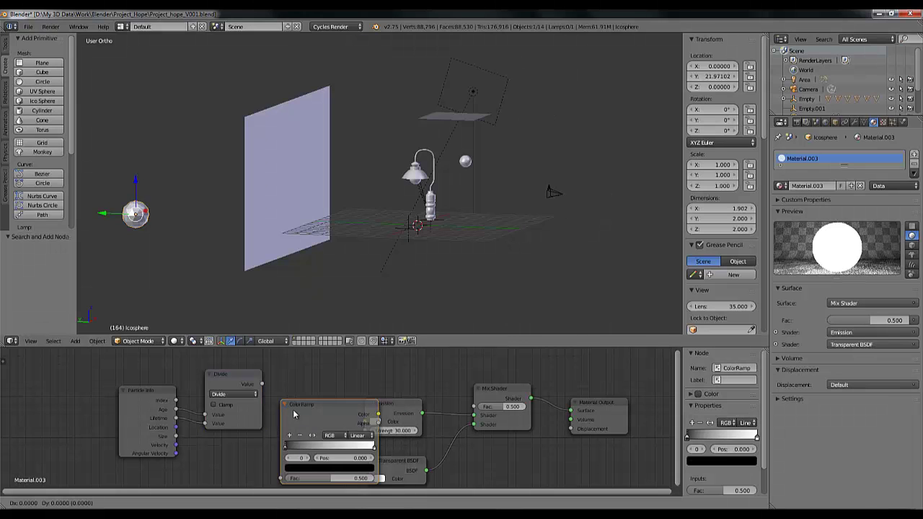
left_click(263, 401)
Space out the nodes and connect Divide's Value to the ColorRamp and Mix Shader Fac inputs, and the ColorRamp's Color to the Emission Color.
left_click_drag(154, 400, 108, 403)
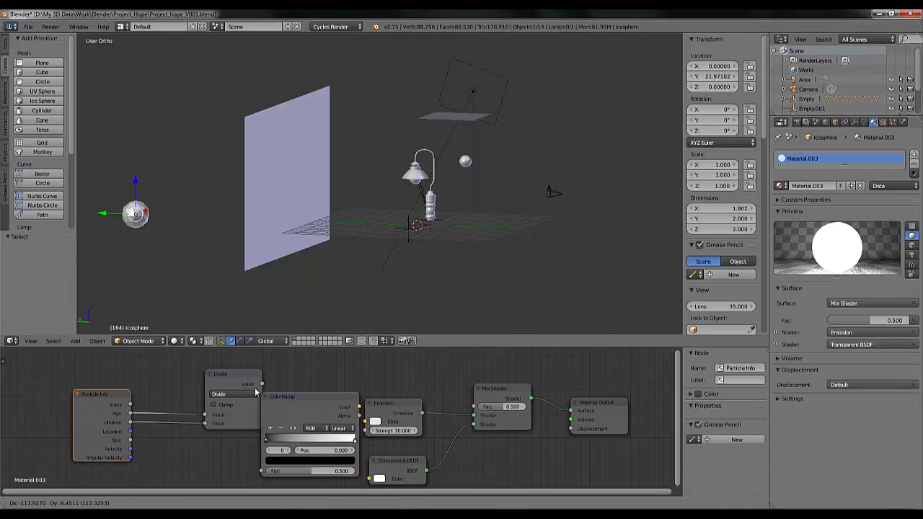
left_click_drag(240, 376, 258, 471)
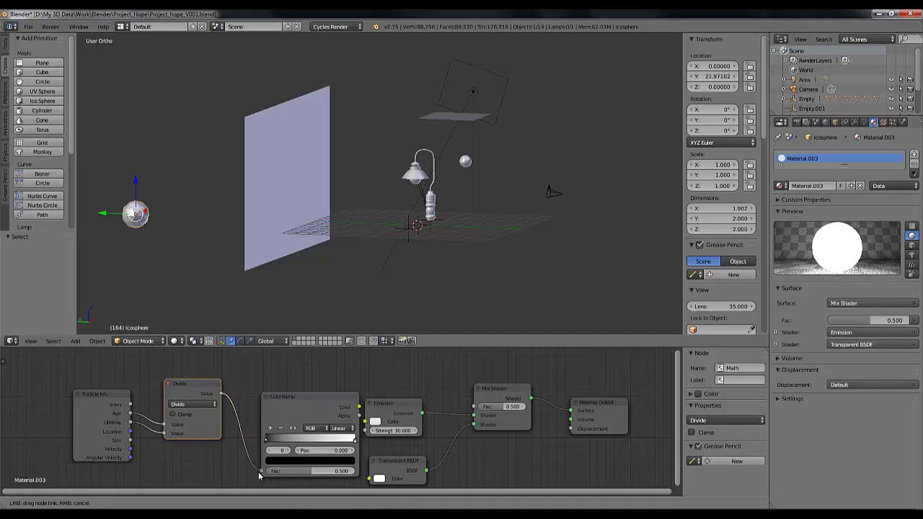
mouse_move(308, 402)
left_mouse_down()
mouse_move(280, 406)
mouse_move(366, 425)
mouse_move(303, 403)
left_mouse_up()
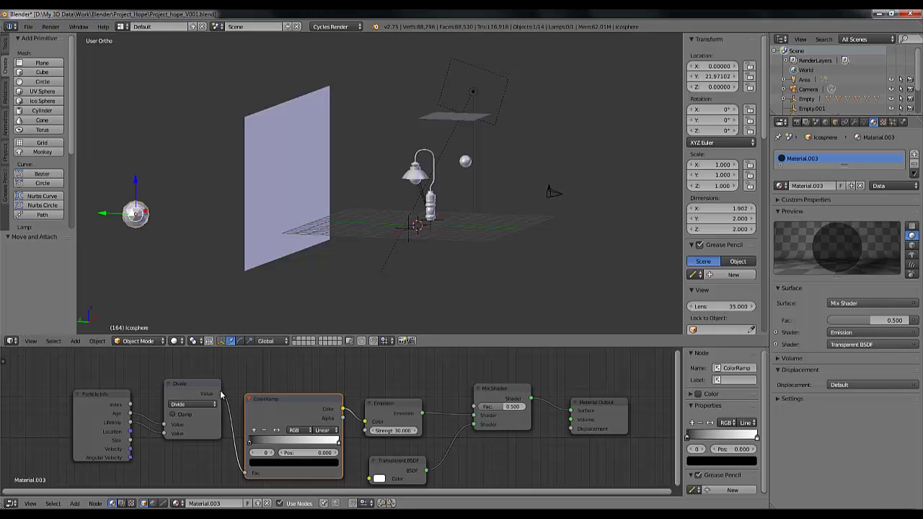
left_click_drag(221, 395, 474, 409)
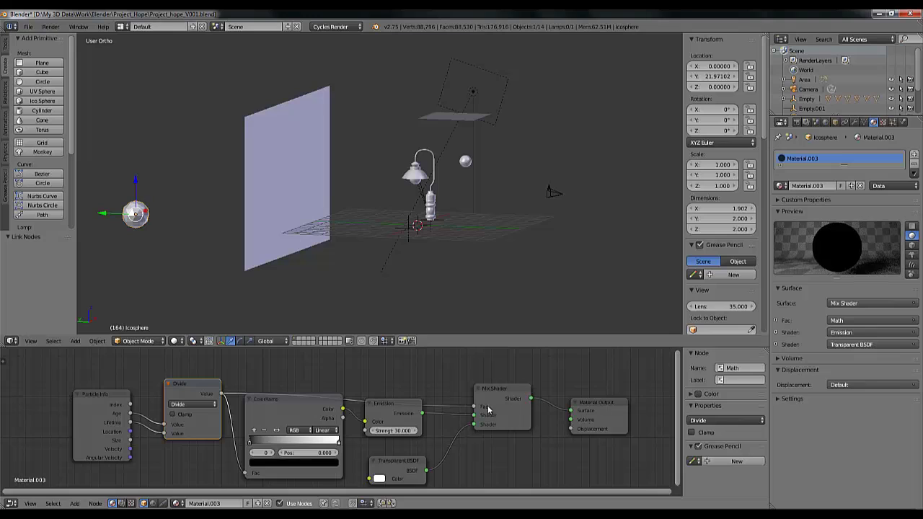
Rearrange the ColorRamp, Emission and Transparent BSDF nodes below the link running from Divide to the Mix Shader.
mouse_move(292, 406)
left_mouse_down()
mouse_move(279, 432)
mouse_move(294, 423)
left_mouse_up()
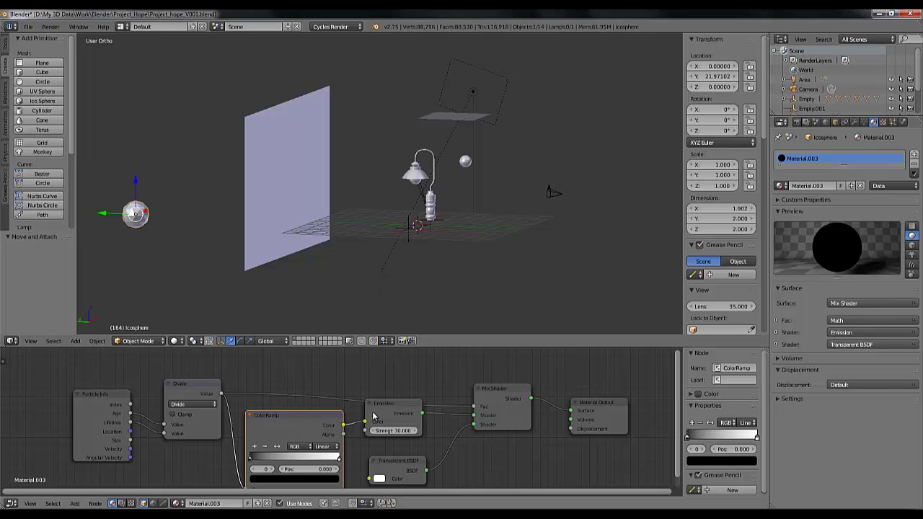
scroll(371, 418, "down", 2)
scroll(371, 418, "up", 2)
scroll(335, 417, "up", 1)
middle_click_drag(362, 420, 372, 397)
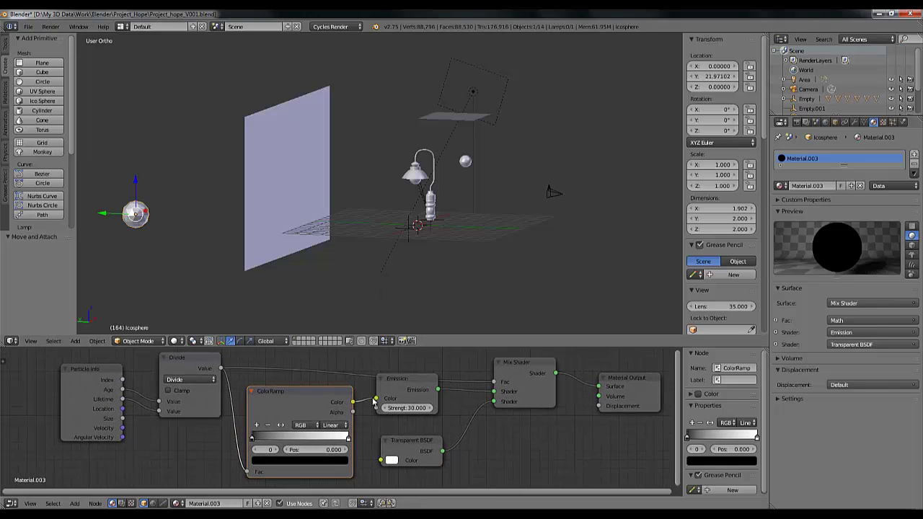
left_click_drag(309, 397, 335, 417)
left_click_drag(410, 385, 406, 402)
left_click_drag(413, 444, 408, 464)
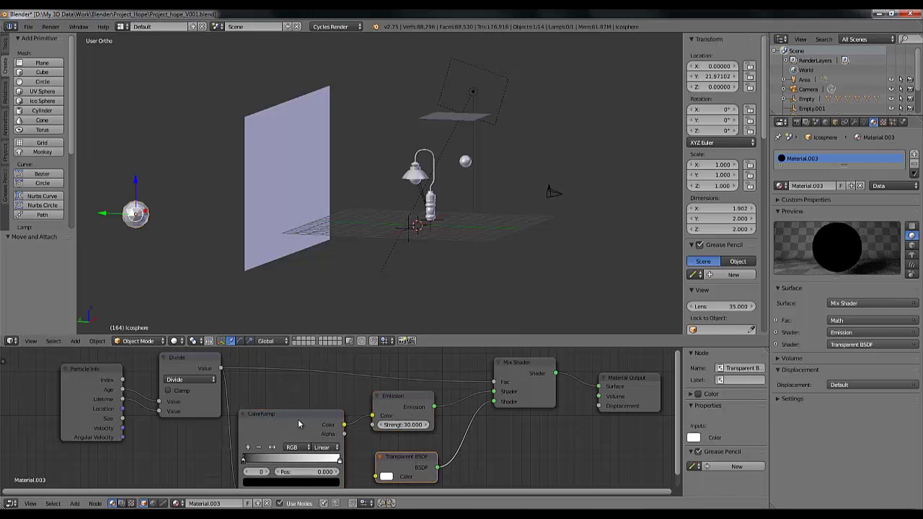
mouse_move(298, 418)
left_mouse_down()
mouse_move(309, 414)
mouse_move(303, 411)
left_mouse_up()
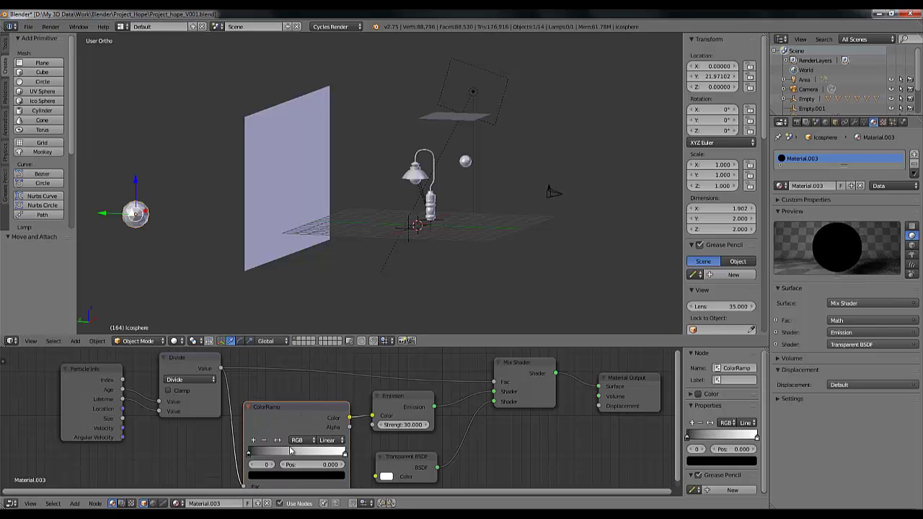
left_click_drag(291, 410, 297, 398)
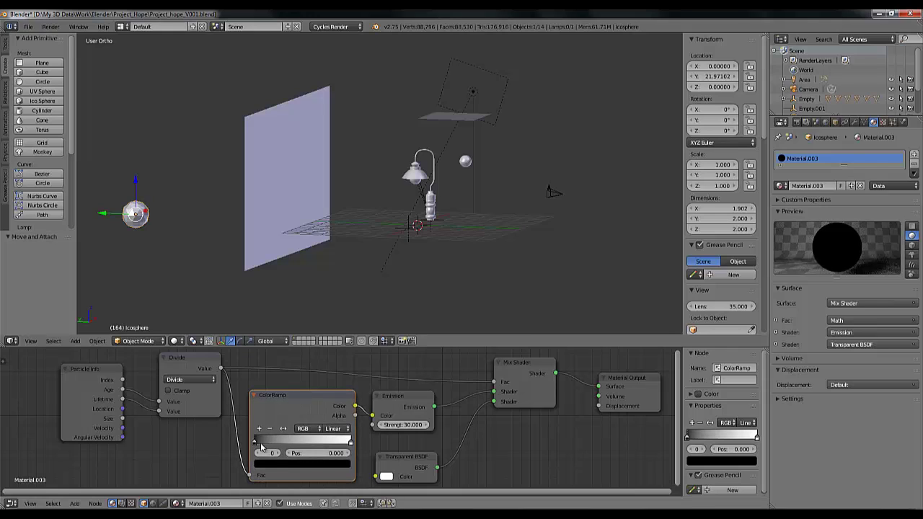
Change the ColorRamp's first stop from black to a bright yellow-orange.
left_click(707, 462)
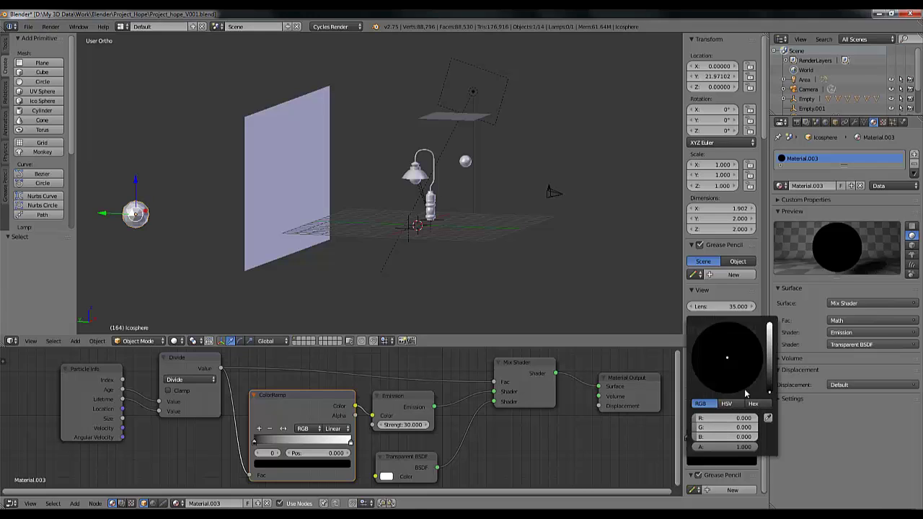
left_click_drag(769, 389, 762, 348)
left_click_drag(721, 375, 715, 371)
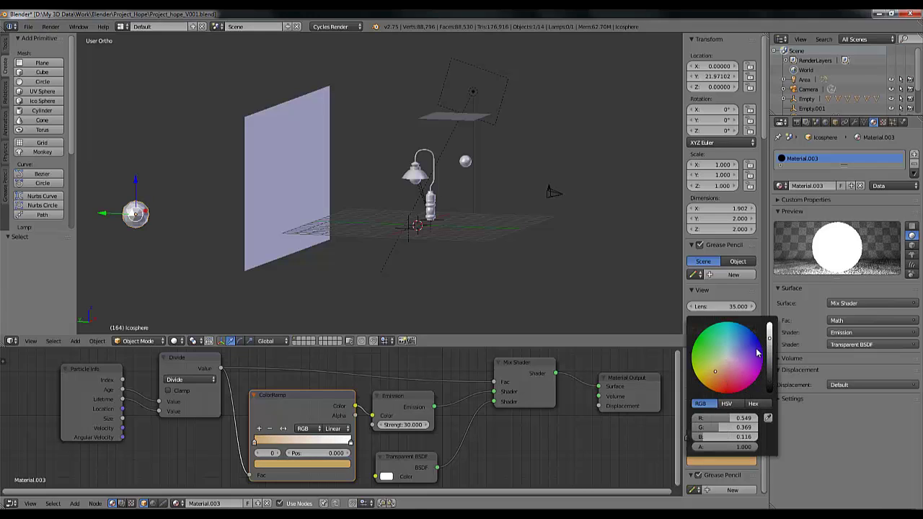
left_click_drag(770, 337, 769, 321)
left_click_drag(719, 374, 708, 382)
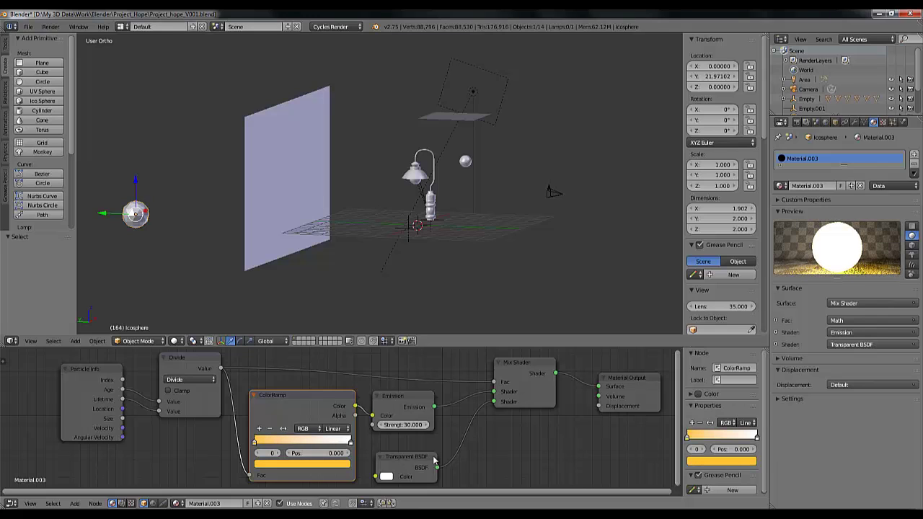
Set the ColorRamp's end stop to red-orange and make the first stop a softer orange.
left_click(756, 438)
left_click(727, 464)
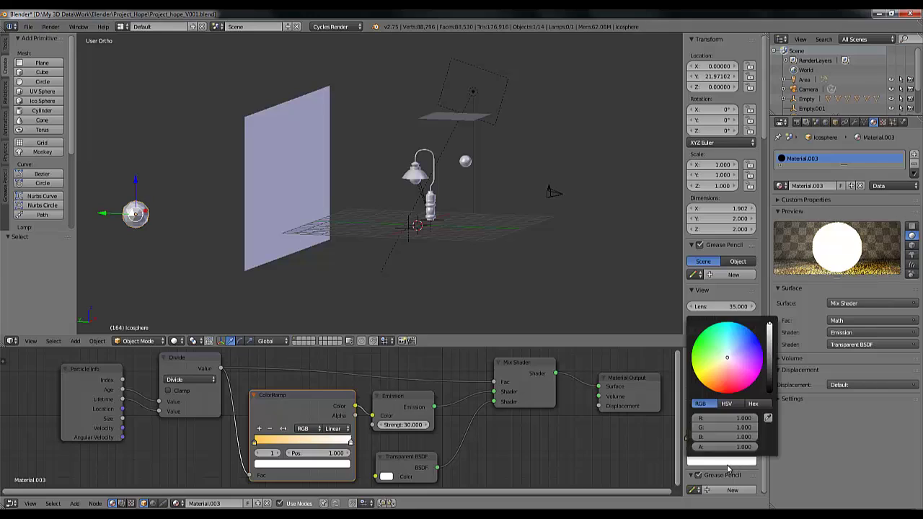
left_click(721, 387)
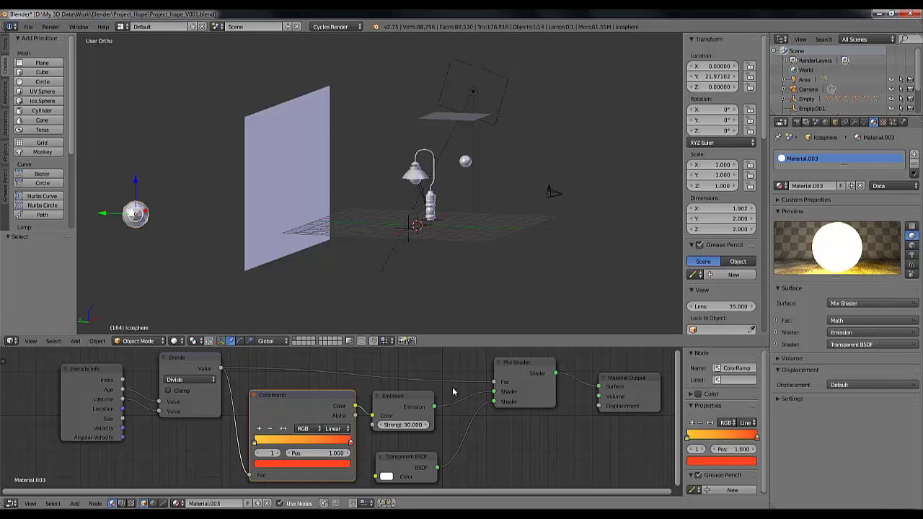
key("ctrl+z")
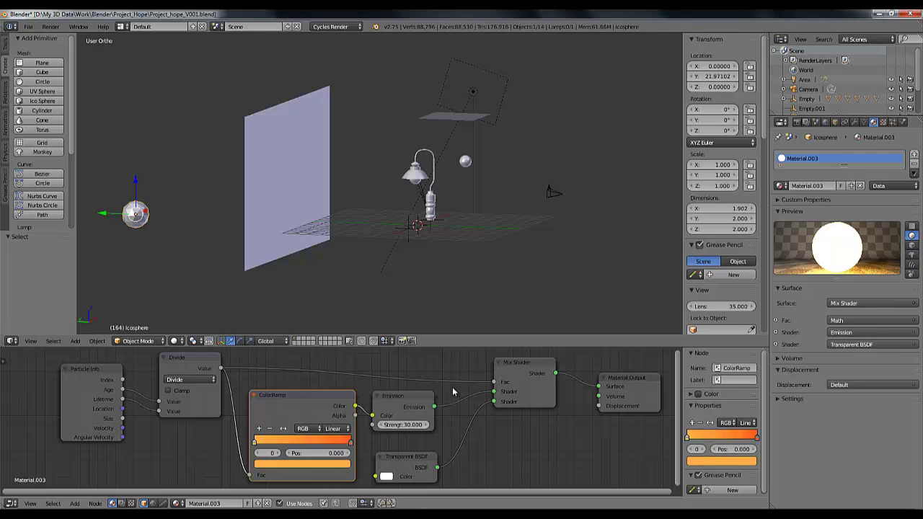
View the lamp scene through the camera and preview it with rendered shading.
middle_click_drag(446, 254, 481, 279)
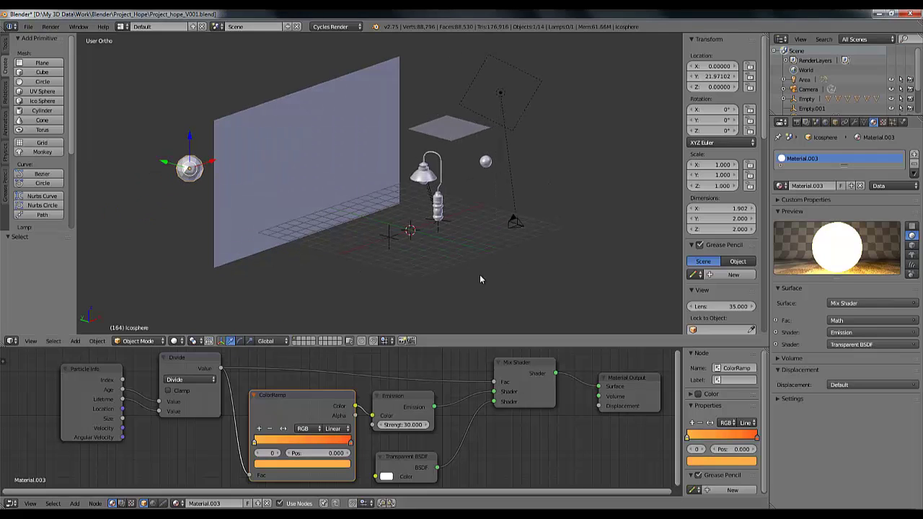
scroll(398, 260, "down", 4)
scroll(399, 261, "up", 6)
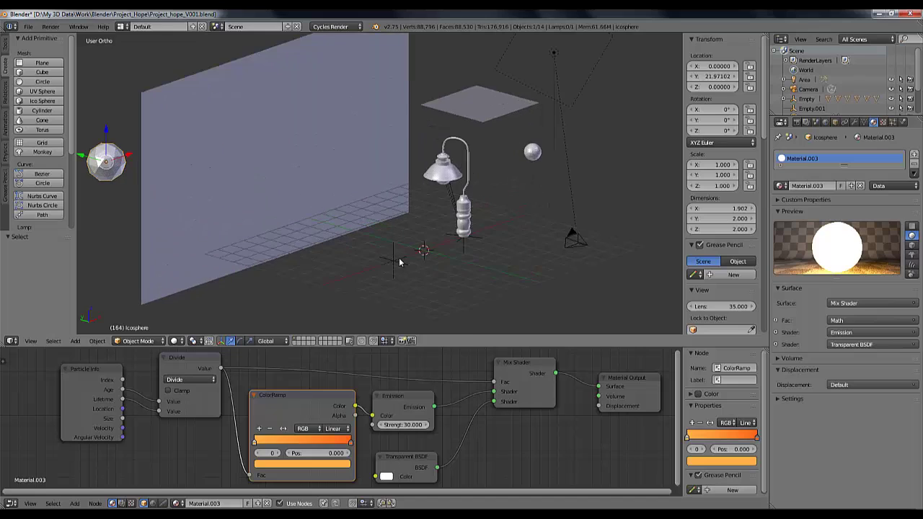
middle_click_drag(399, 261, 474, 249)
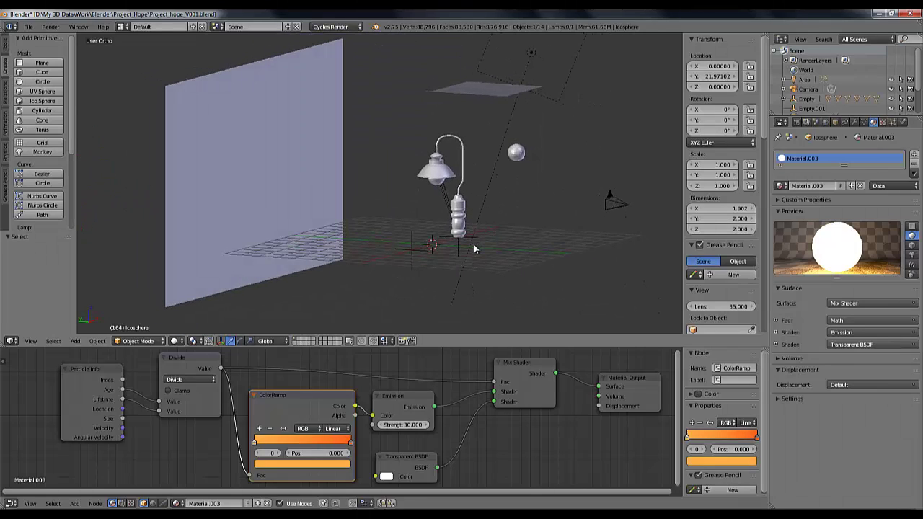
key("KP_0")
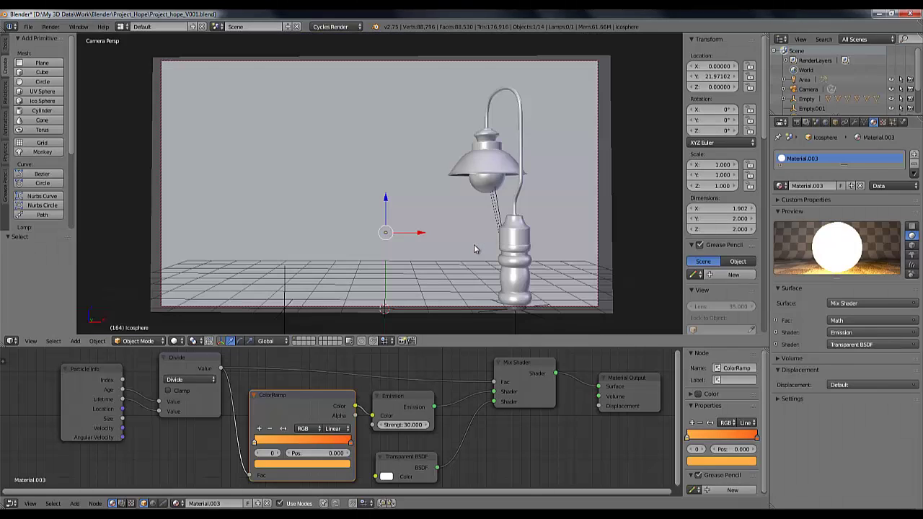
key("shift+z")
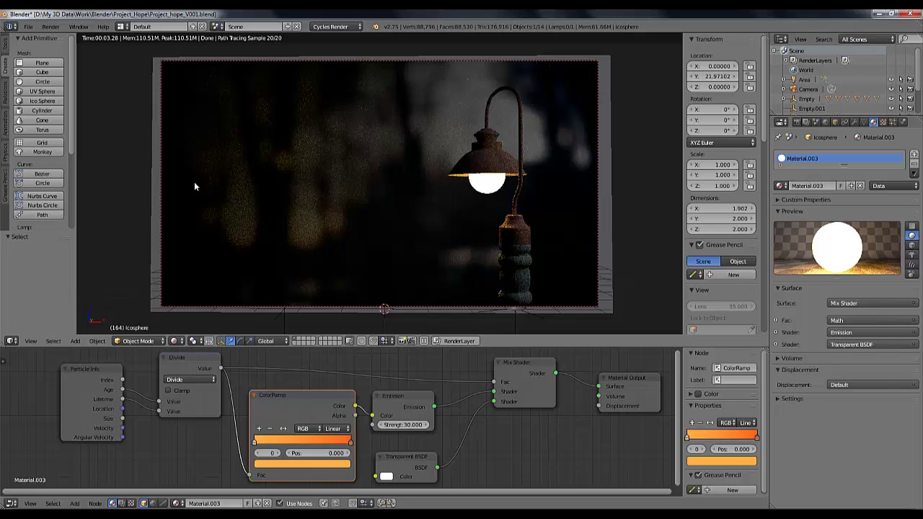
Examine the rendered lamp and its surroundings from outside the camera view, and return to solid shading.
middle_click_drag(194, 186, 227, 195)
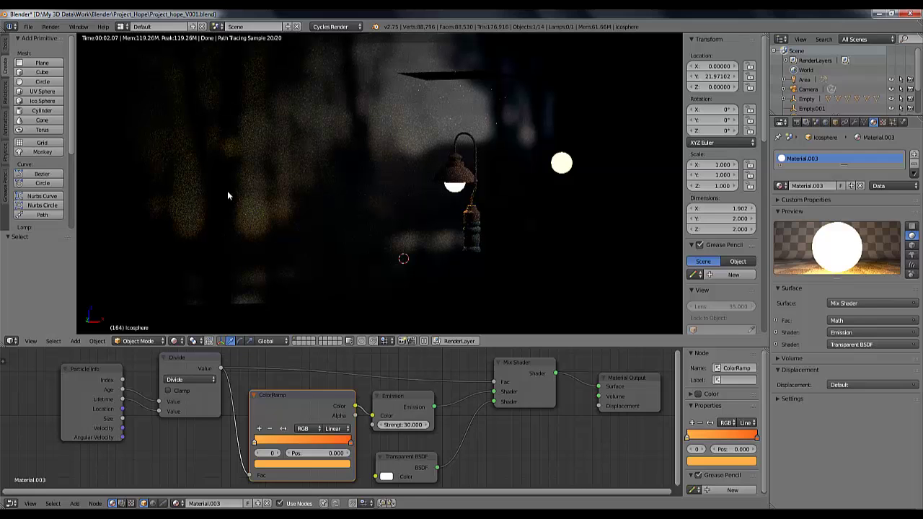
middle_click_drag(392, 158, 354, 167)
scroll(340, 163, "down", 2)
scroll(434, 128, "up", 4)
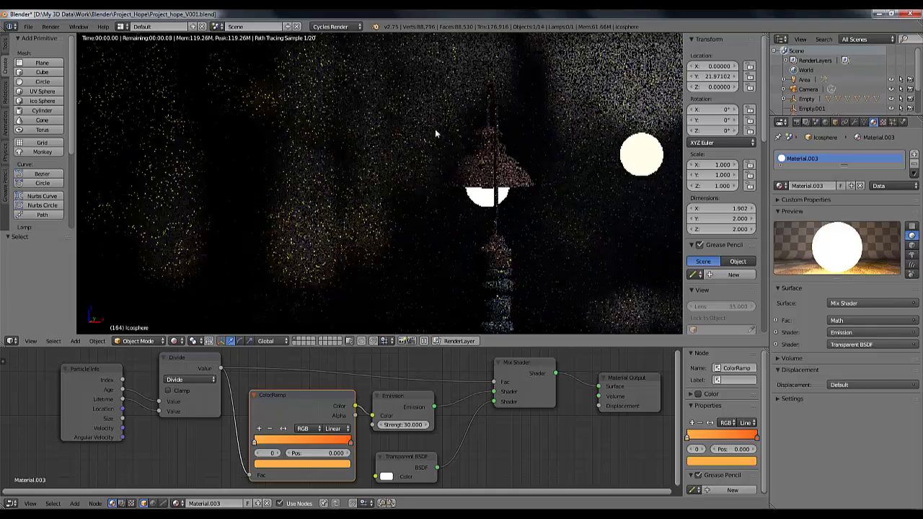
middle_click_drag(476, 127, 441, 186)
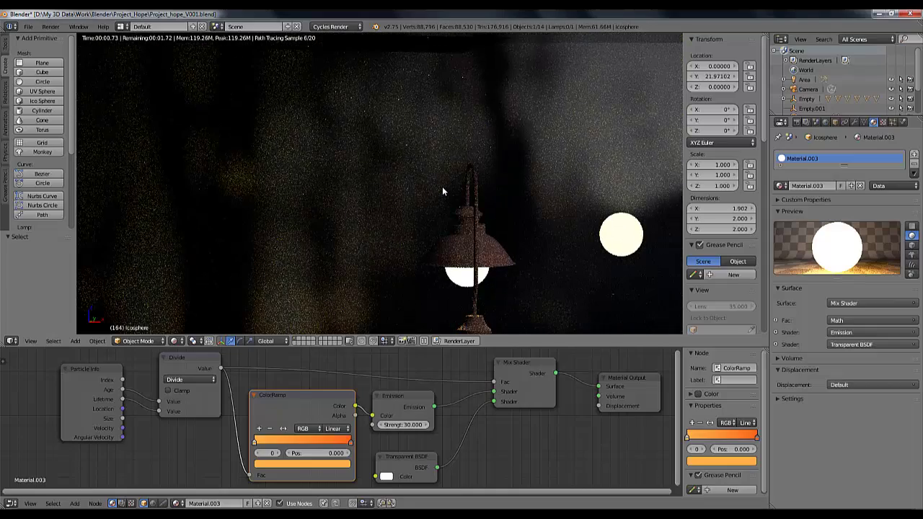
scroll(408, 189, "down", 3)
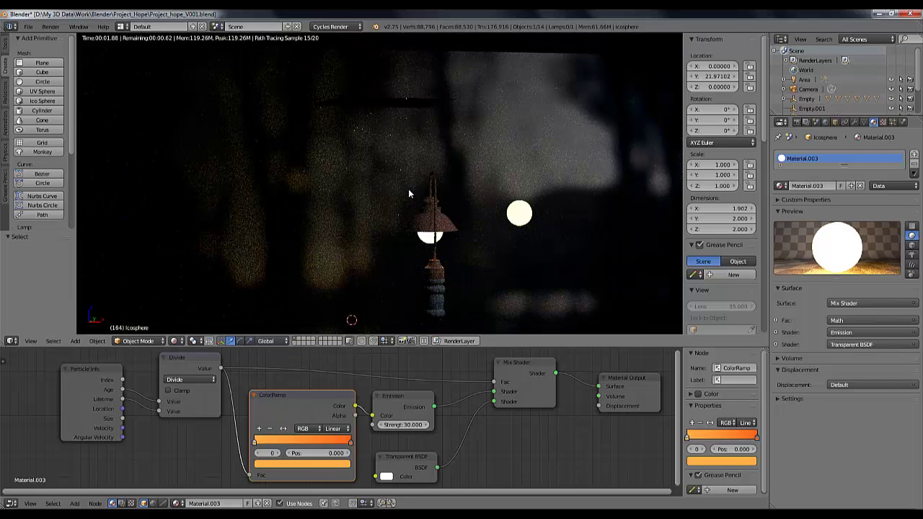
key("shift+z")
Switch the node editor area to the Timeline and scrub the current frame back to 0.
mouse_move(407, 189)
middle_mouse_down()
mouse_move(473, 205)
mouse_move(344, 326)
middle_mouse_up()
left_click(12, 504)
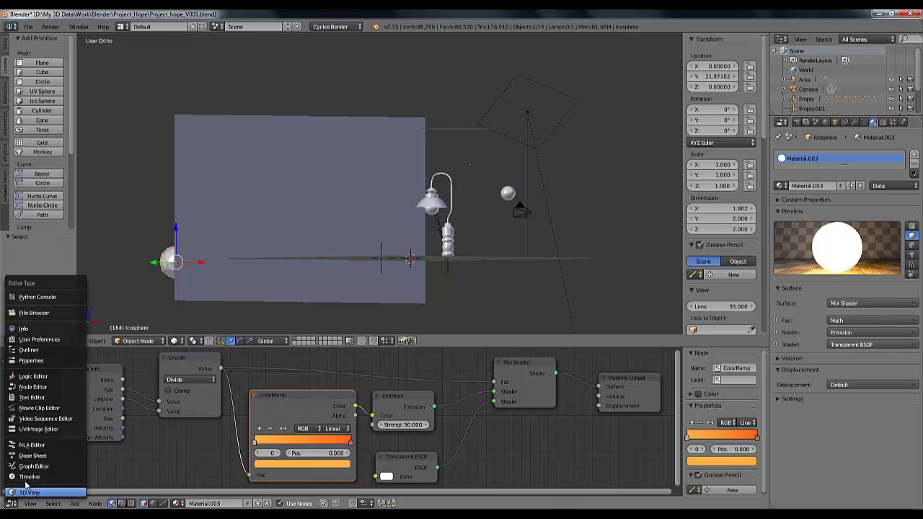
left_click(27, 477)
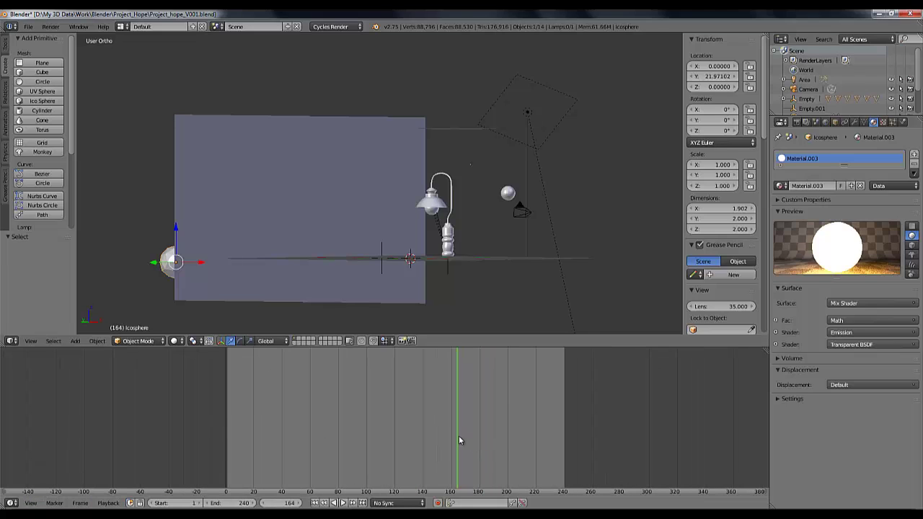
left_click_drag(356, 437, 205, 434)
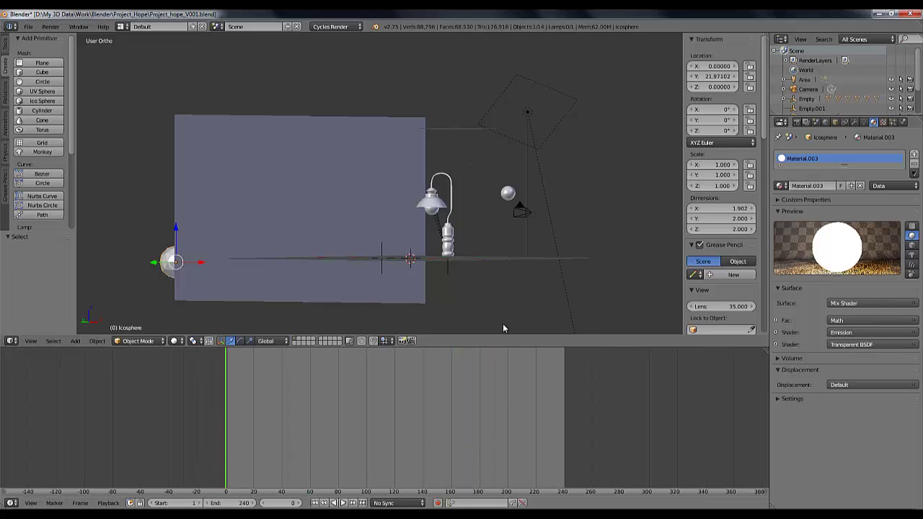
scroll(470, 239, "up", 2)
middle_click_drag(470, 238, 456, 251)
scroll(462, 251, "up", 2)
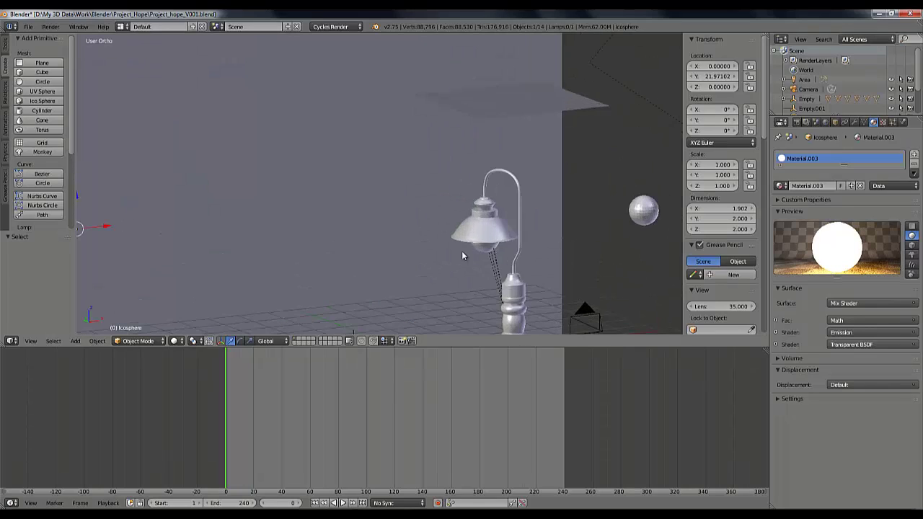
scroll(465, 252, "down", 3)
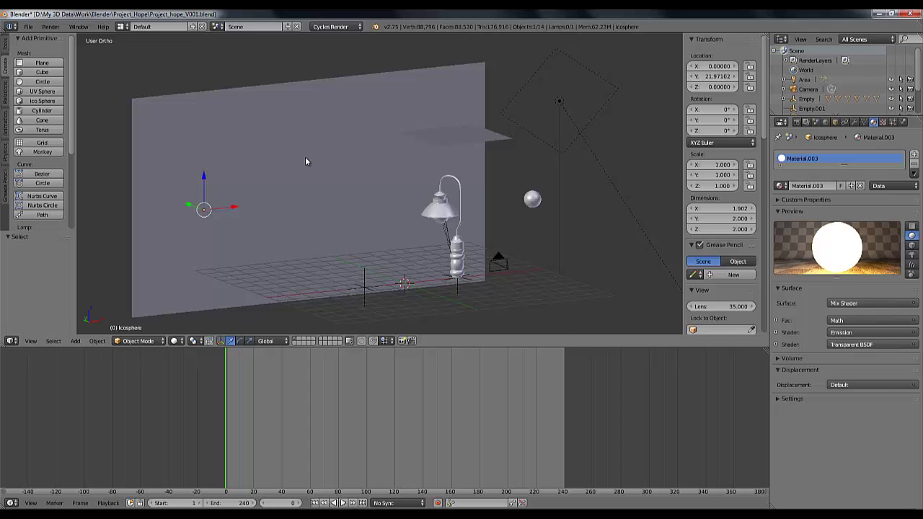
Set the particle emission start to frame -200 on the emitter plane above the lamp.
middle_click_drag(368, 217, 347, 214)
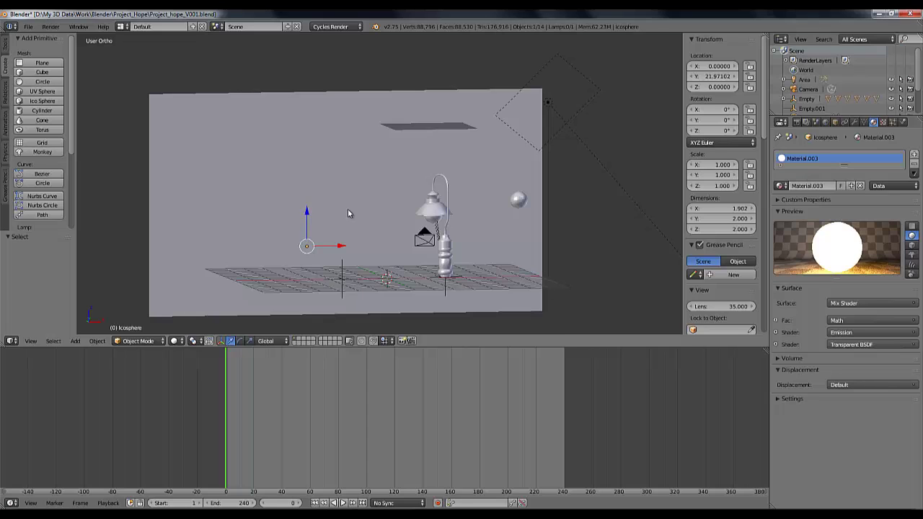
scroll(348, 214, "up", 4)
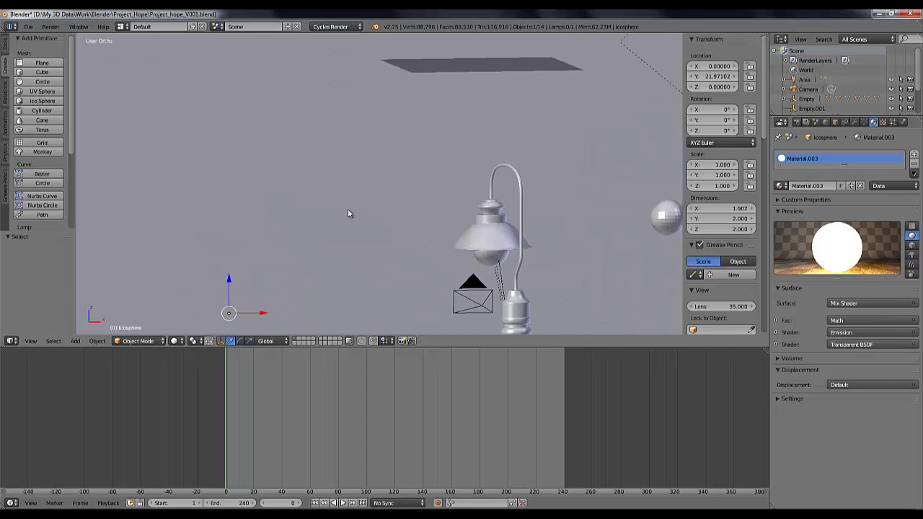
right_click(490, 69)
middle_click_drag(500, 65, 603, 108)
middle_click_drag(520, 165, 459, 205, "shift")
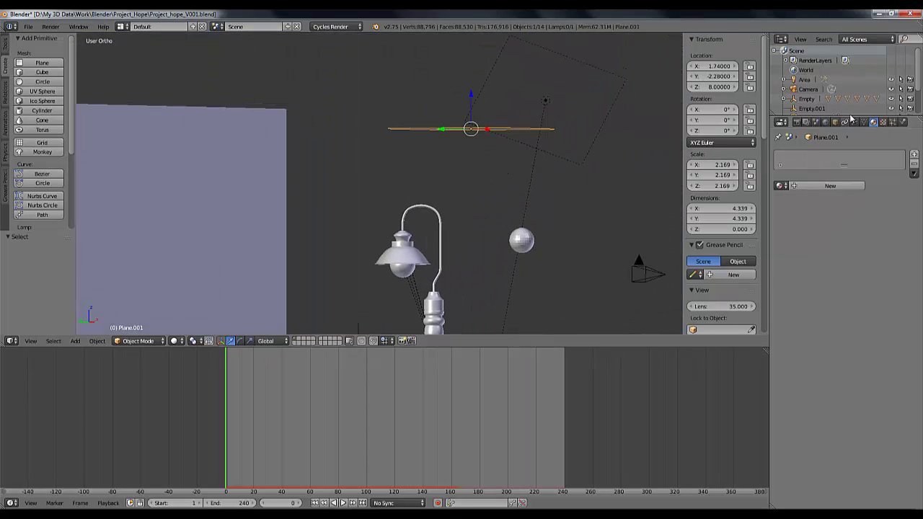
left_click(892, 122)
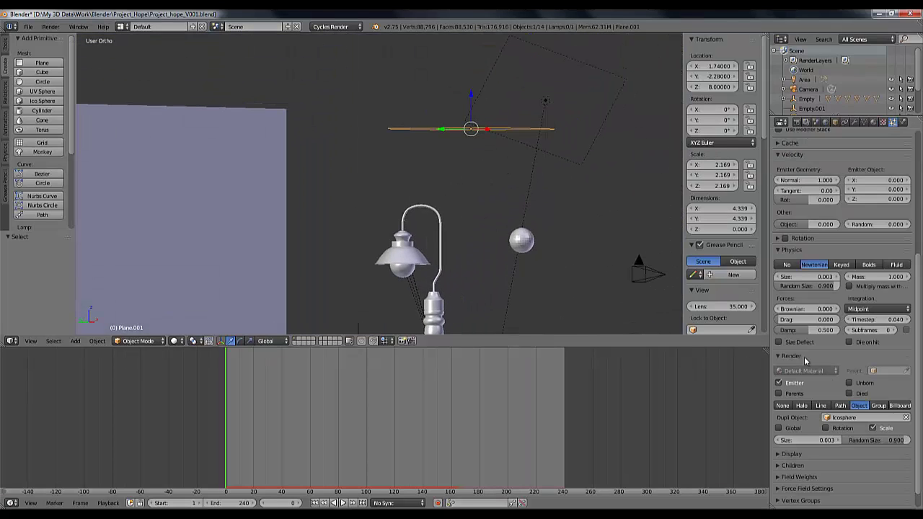
scroll(836, 331, "down", 1)
scroll(822, 288, "up", 3)
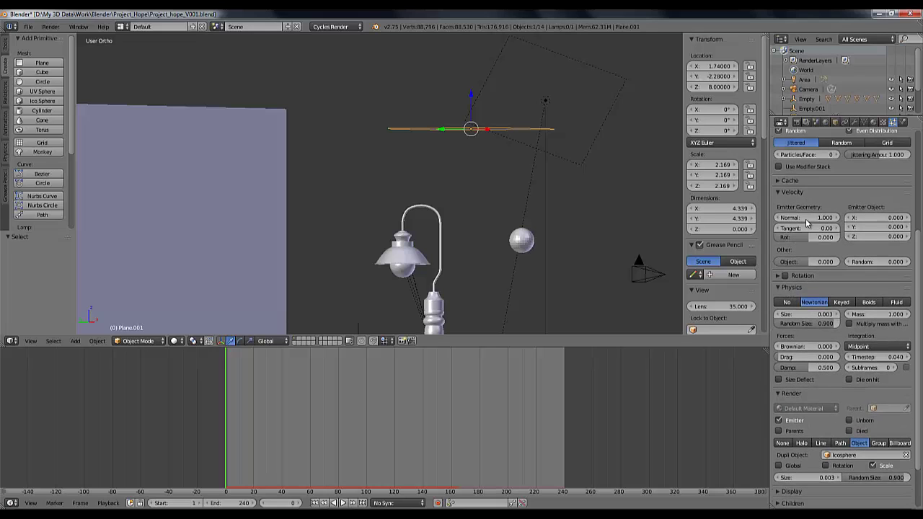
scroll(805, 218, "up", 3)
left_click(819, 240)
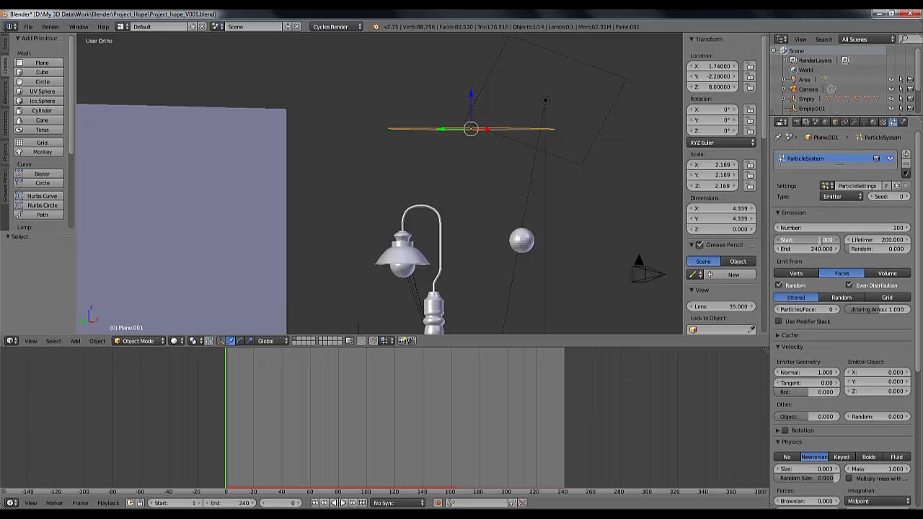
key("BackSpace")
key("Return")
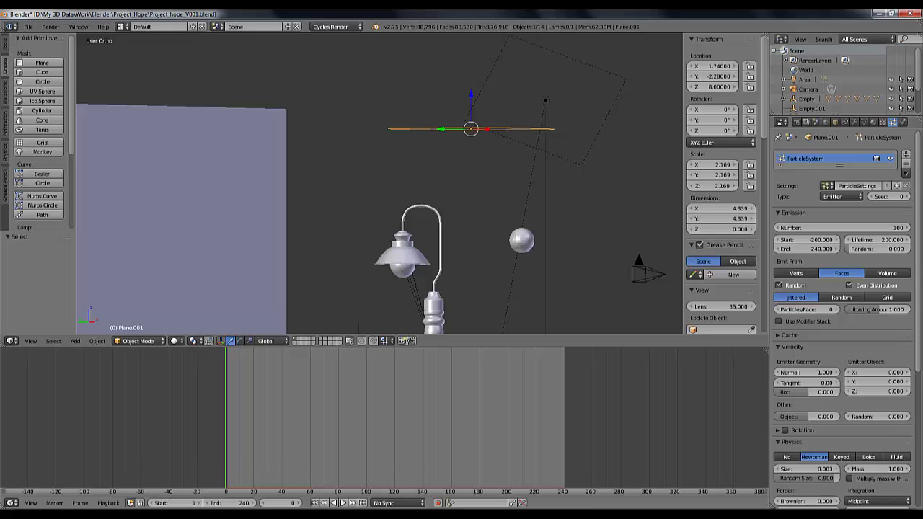
Set the timeline's start frame to -200 and jump to the first frame of the range.
left_click(178, 504)
type("-200")
key("Return")
scroll(281, 441, "down", 2)
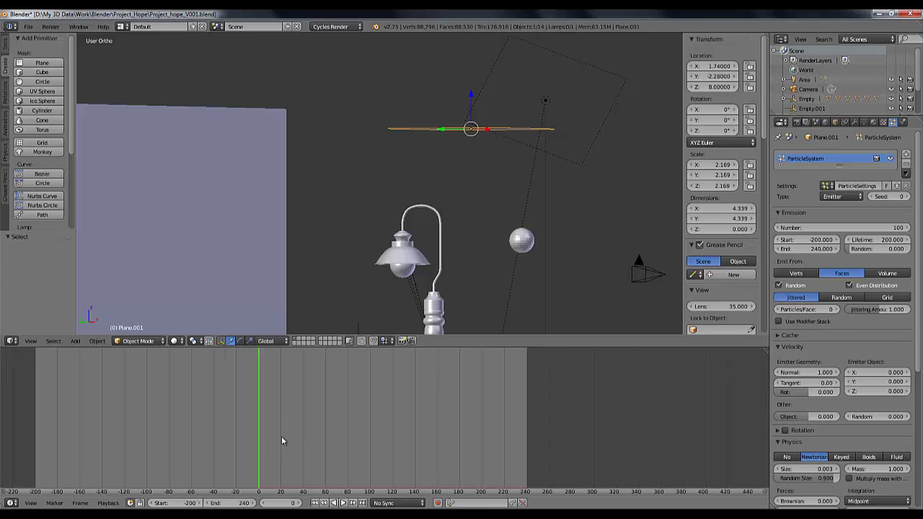
middle_click_drag(351, 423, 429, 426)
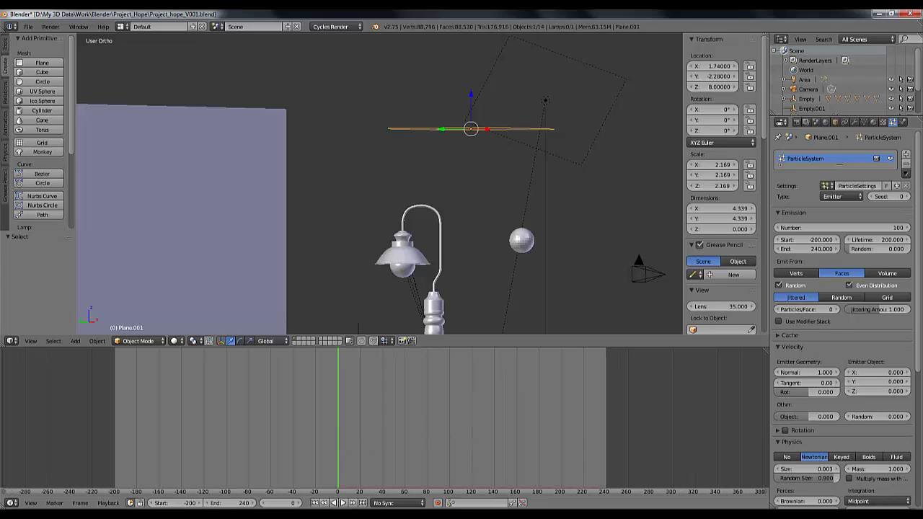
left_click(314, 503)
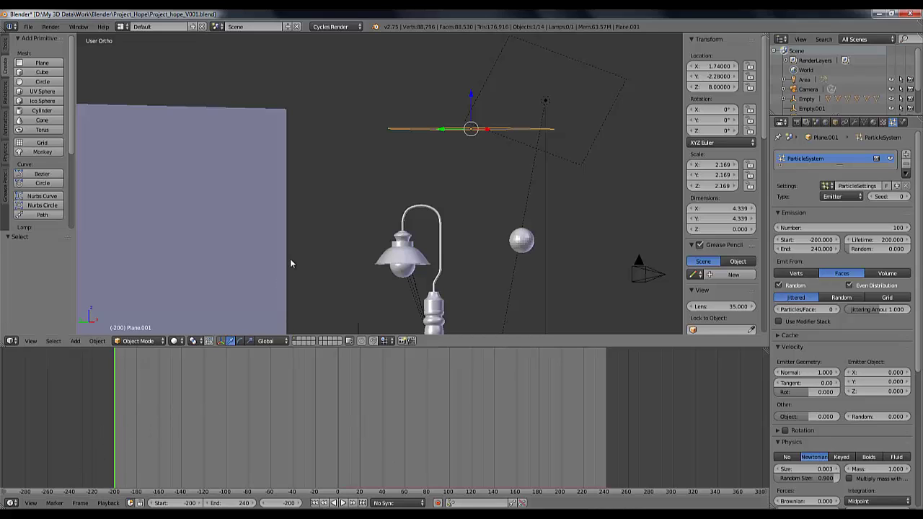
View the scene through the camera and save over the existing file Project_hope_V001.blend.
key("KP_0")
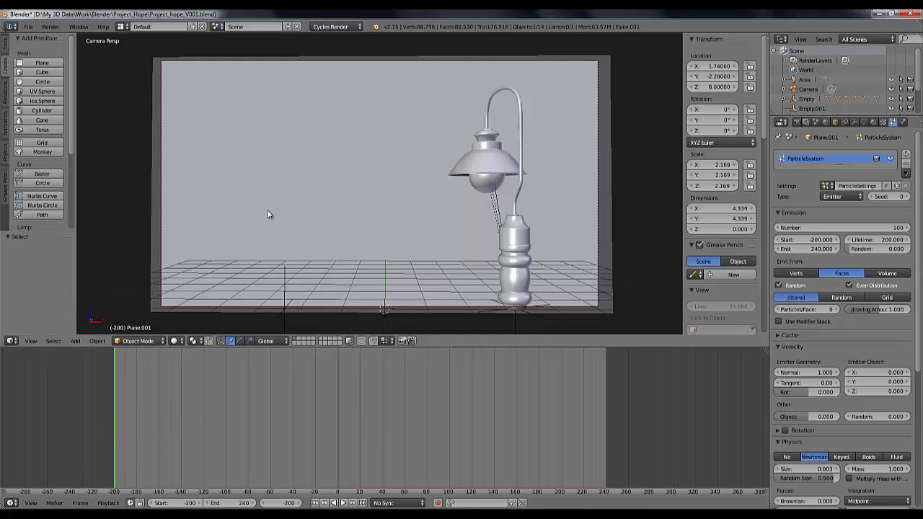
key("ctrl+s")
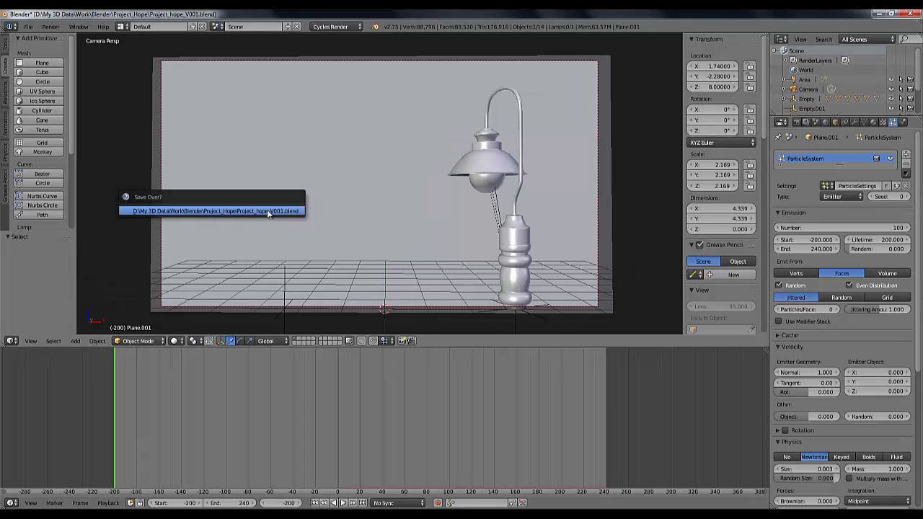
left_click(268, 213)
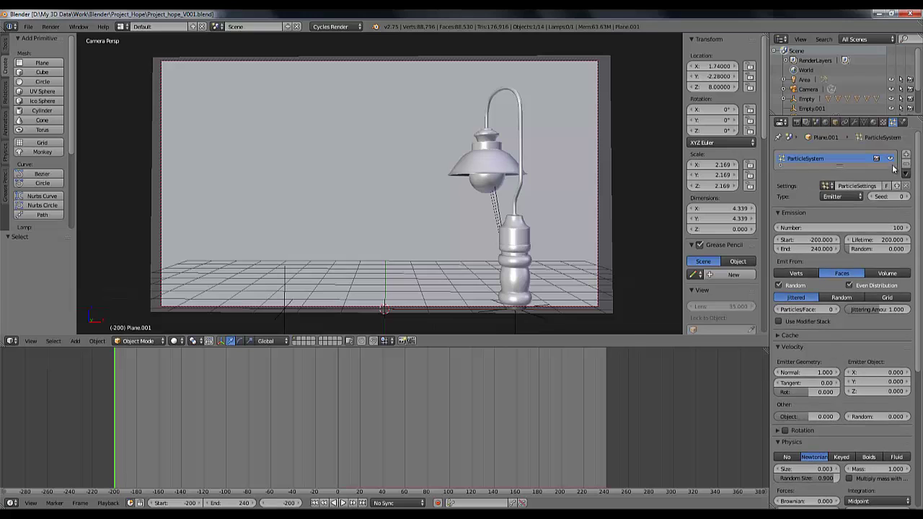
Bake all dynamics from the emitter plane's particle cache settings.
scroll(882, 372, "down", 7)
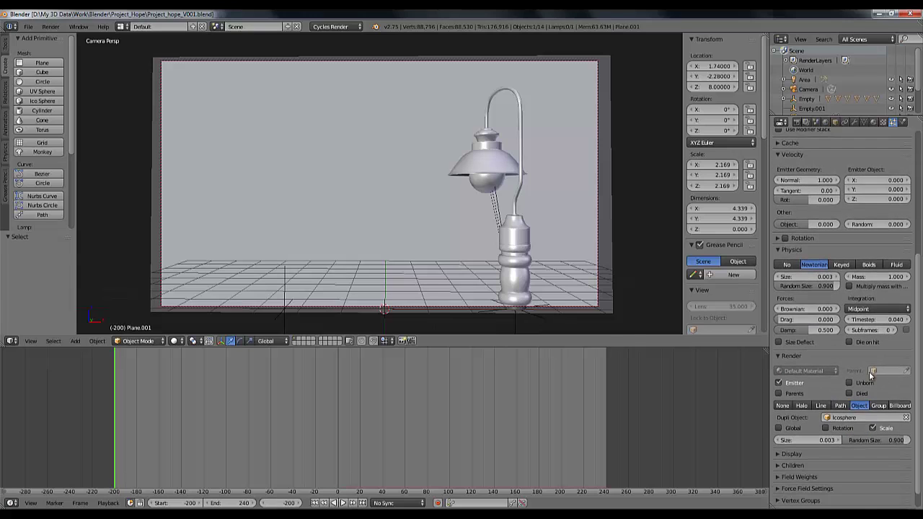
scroll(866, 336, "up", 6)
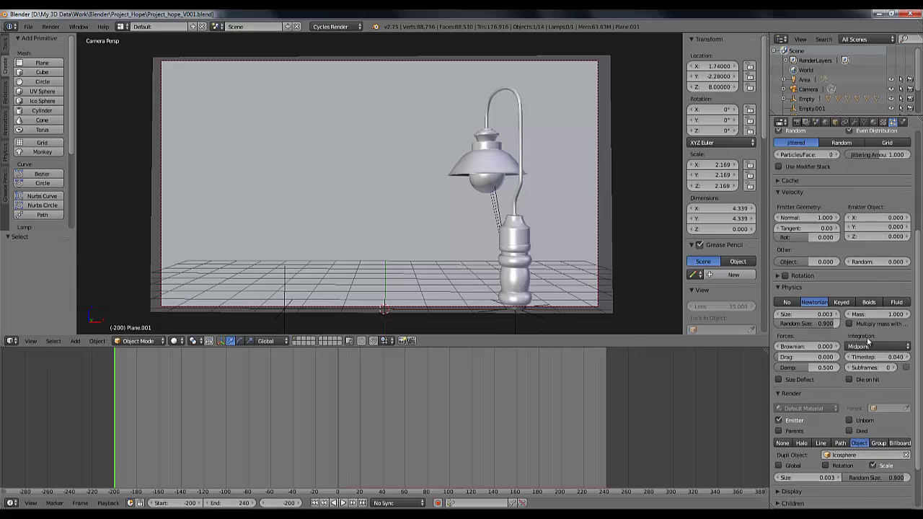
scroll(866, 337, "up", 2)
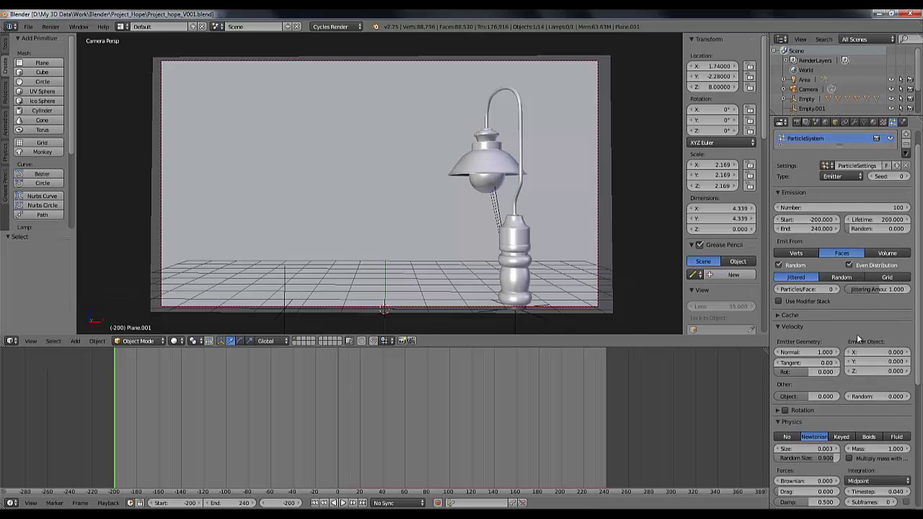
left_click(797, 314)
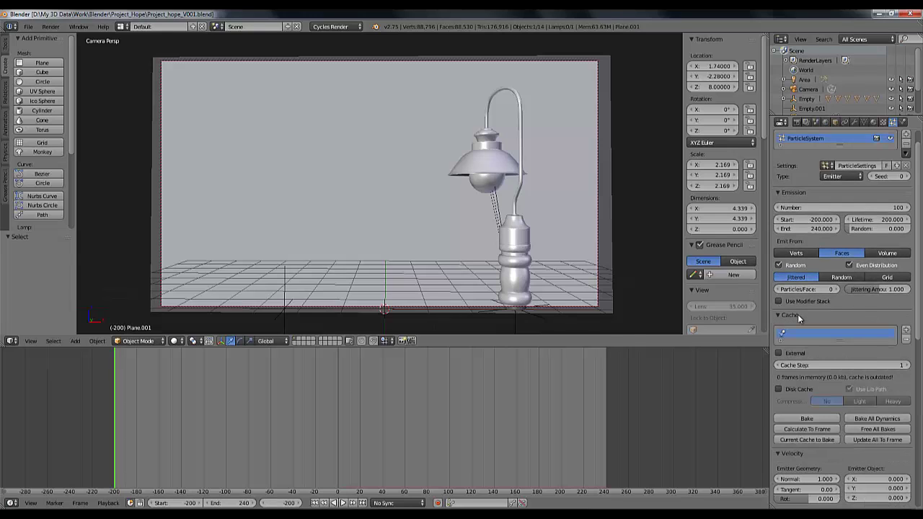
left_click(871, 418)
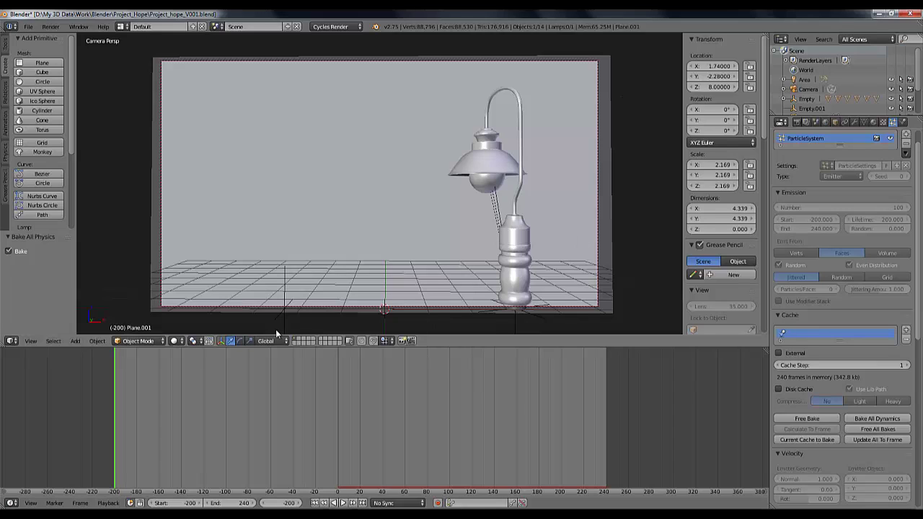
Play the baked animation from frame 0, stop at frame 127, and examine the particles around the lamp outside the camera view.
left_click_drag(114, 379, 120, 378)
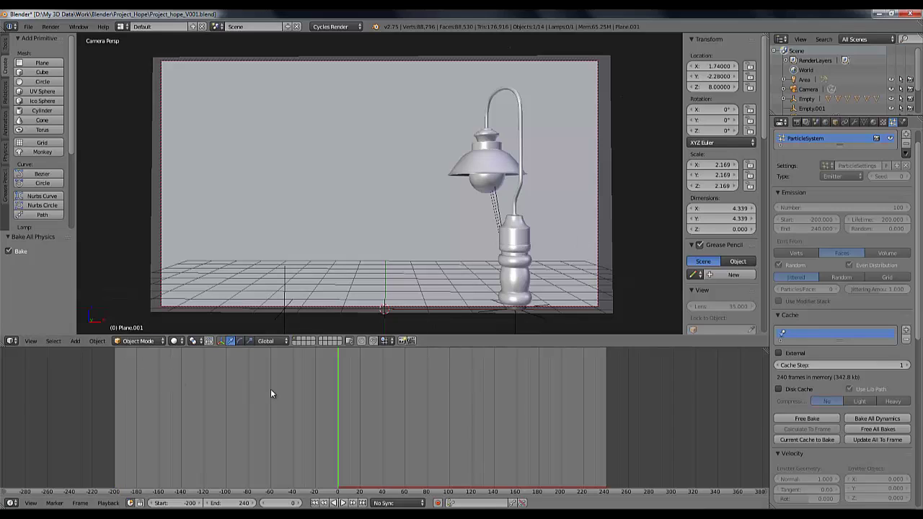
key("alt+a")
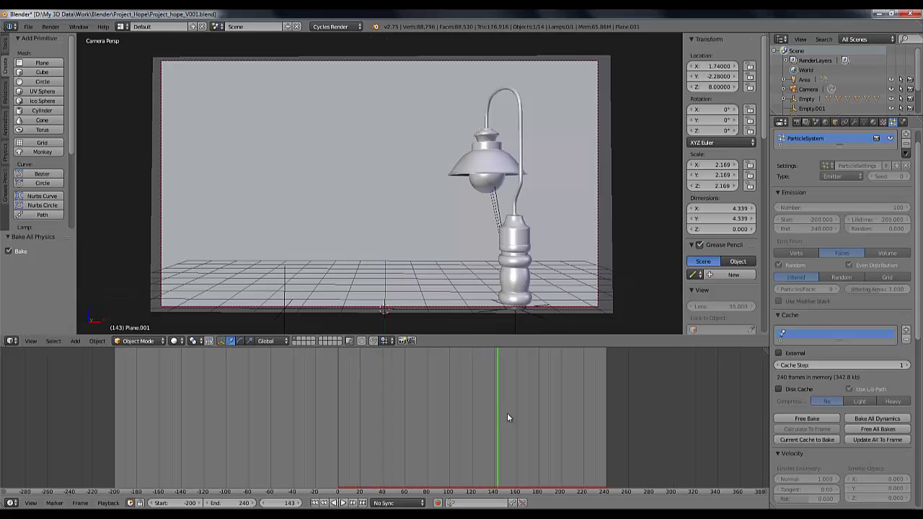
middle_click_drag(175, 218, 292, 256)
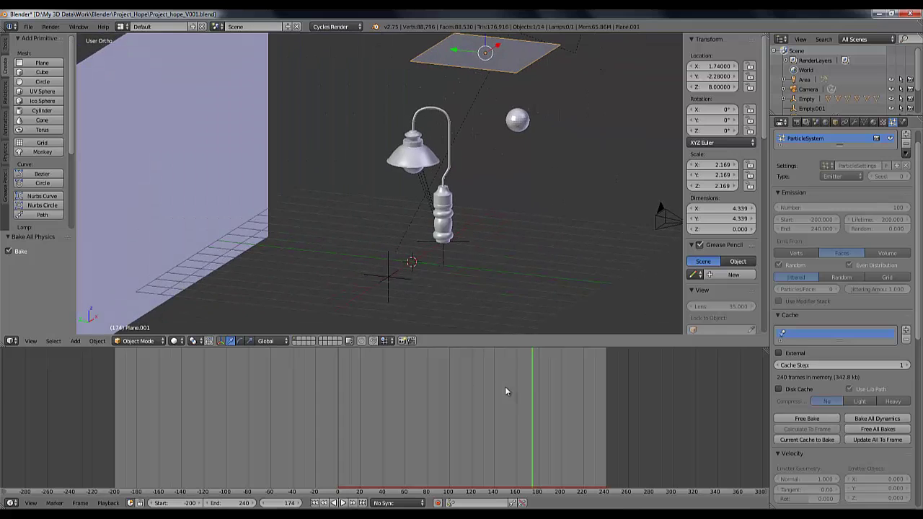
left_click_drag(534, 386, 395, 425)
left_click(479, 426)
middle_click_drag(484, 209, 503, 218)
scroll(503, 218, "up", 6)
scroll(544, 207, "down", 8)
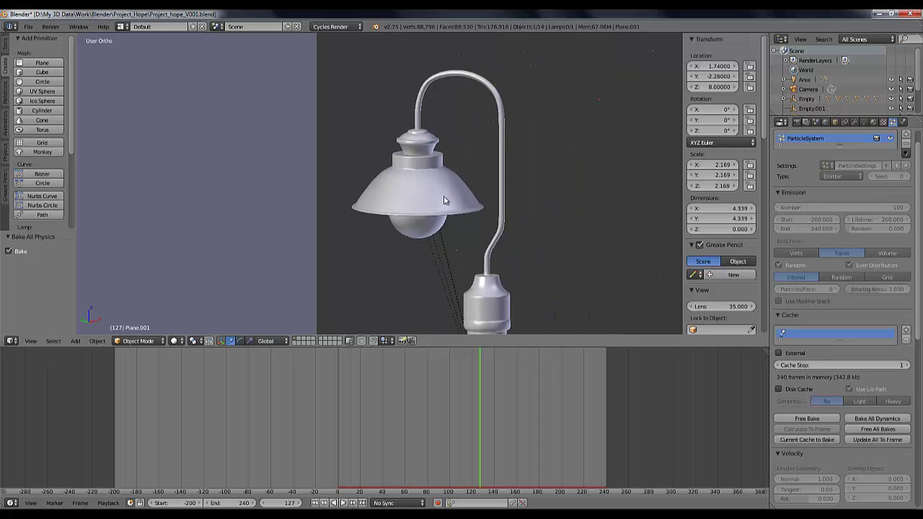
middle_click_drag(500, 238, 424, 257)
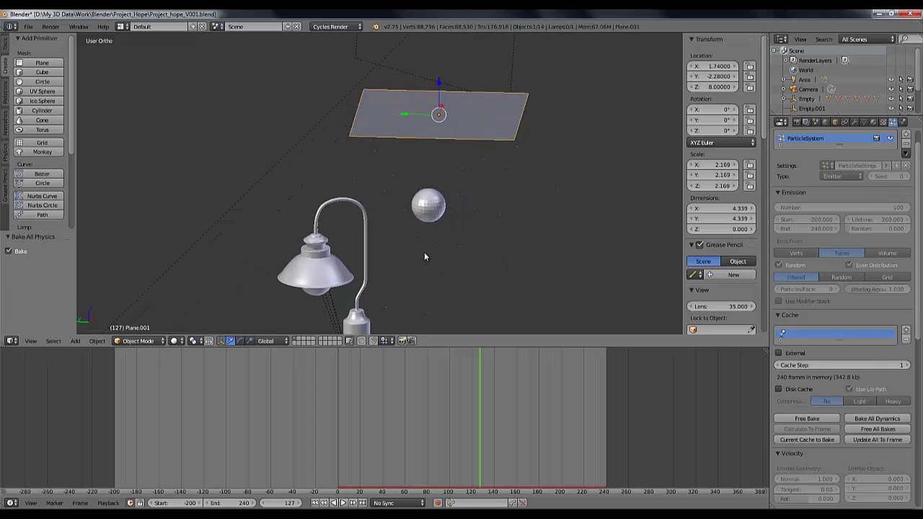
middle_click_drag(473, 272, 470, 268)
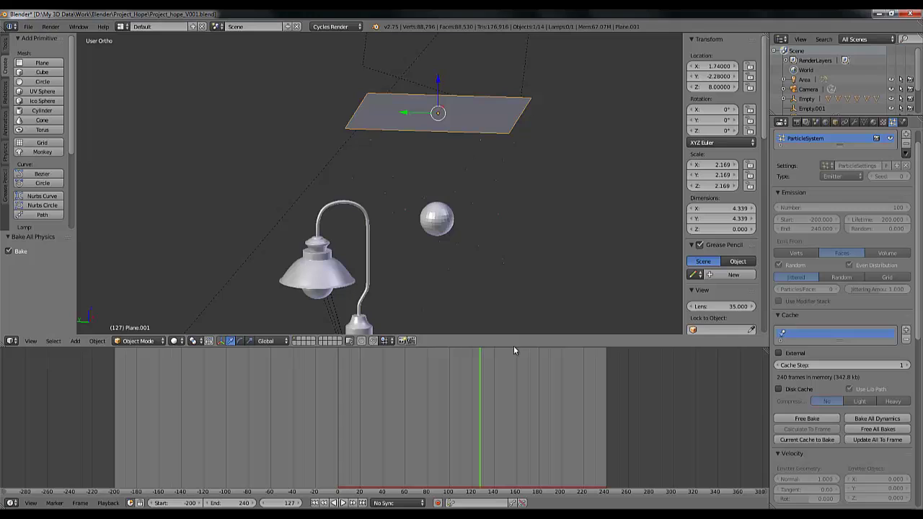
Enlarge the 3D view and split it into two side-by-side views, one through the camera and one free without its tool shelf.
left_click_drag(513, 346, 511, 416)
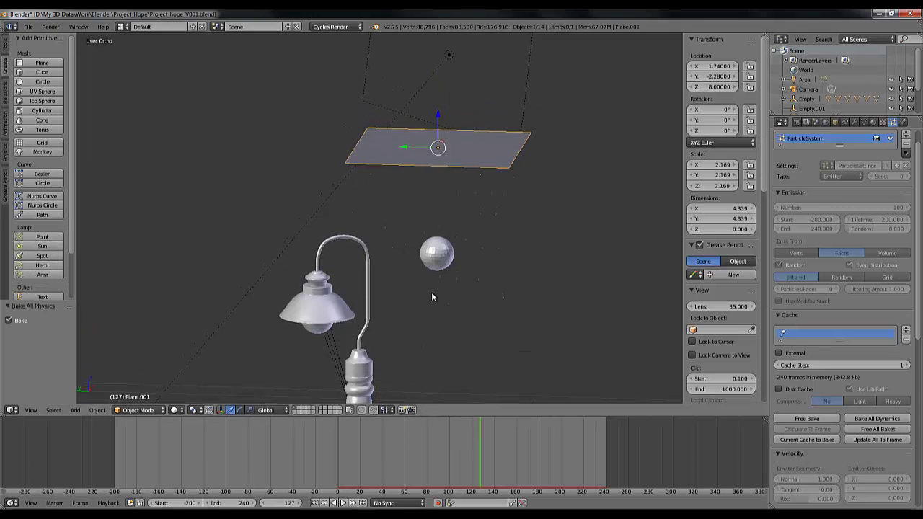
key("KP_0")
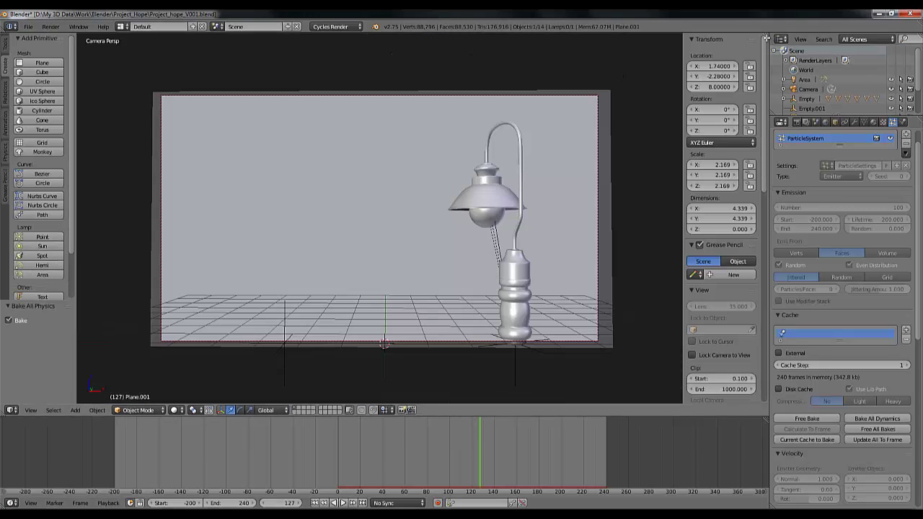
left_click_drag(765, 36, 450, 238)
key("KP_0")
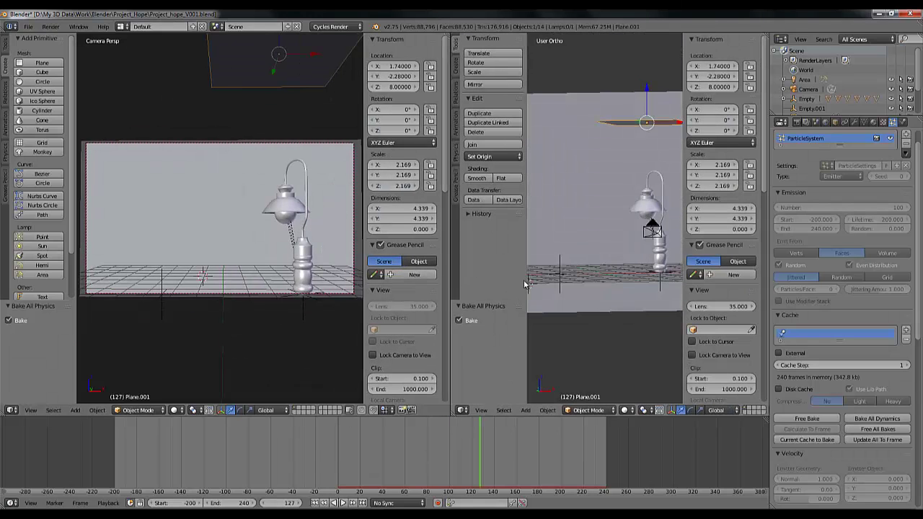
key("t")
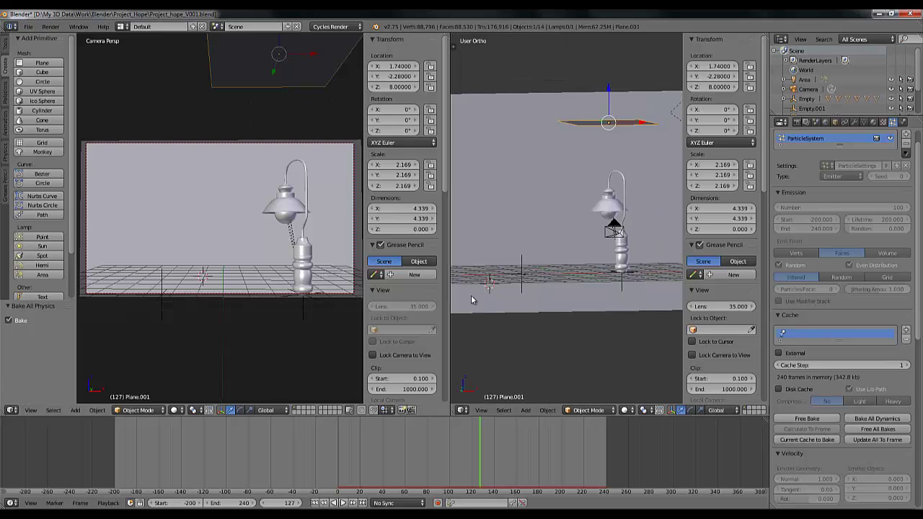
Select the camera object in the free 3D view, keeping that view outside the camera.
scroll(552, 296, "down", 5)
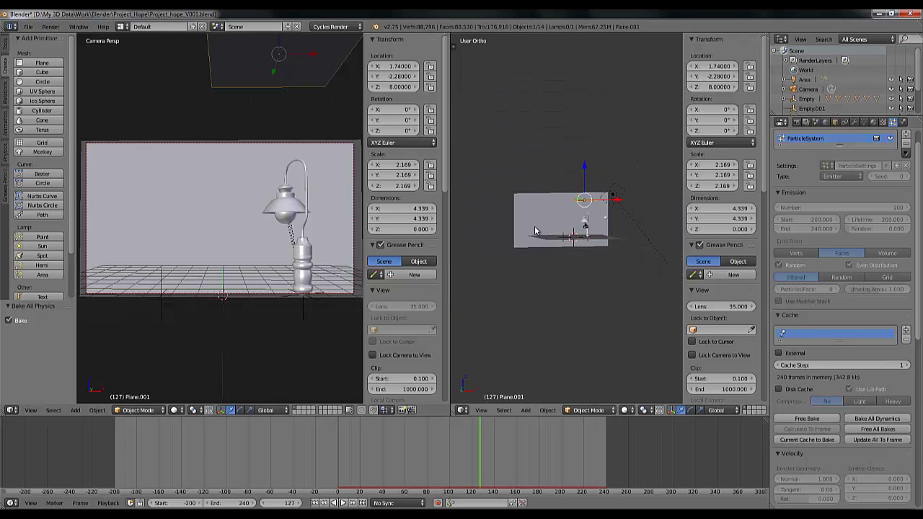
scroll(577, 295, "up", 5)
scroll(577, 285, "up", 2)
scroll(577, 281, "down", 3)
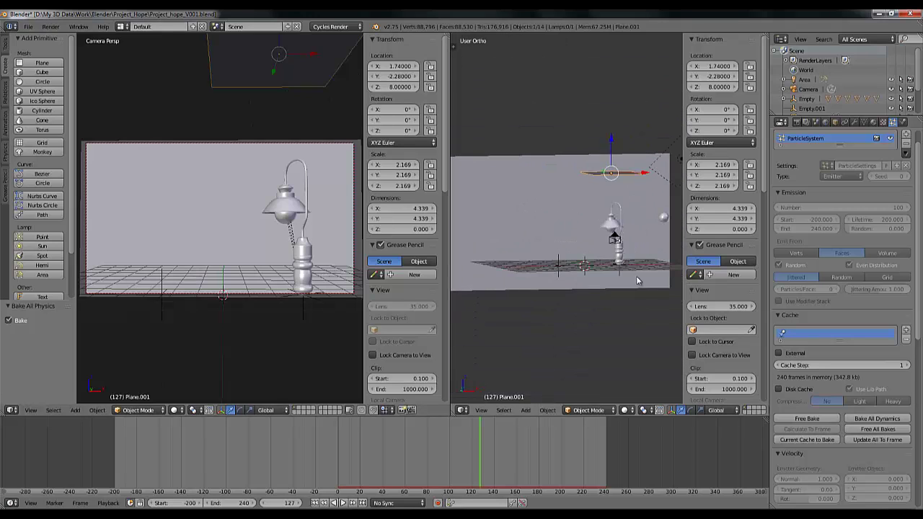
right_click(616, 242)
key("KP_0")
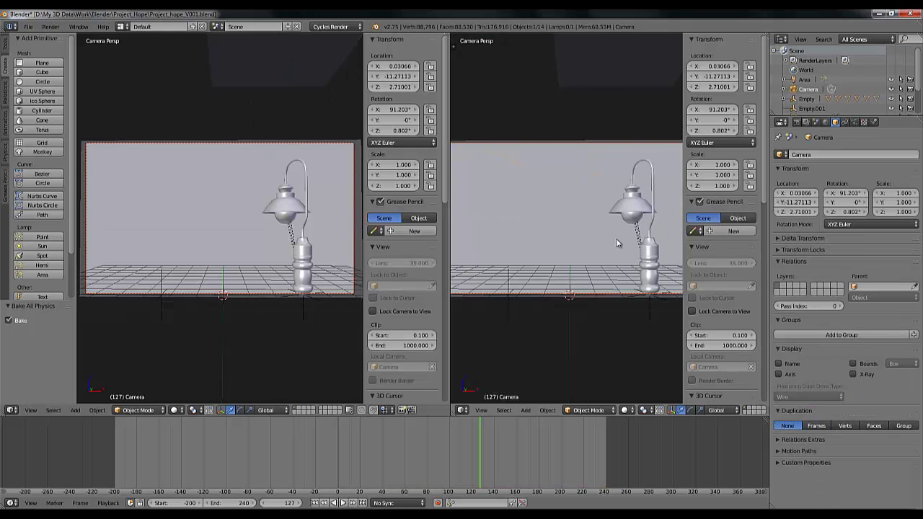
key("KP_0")
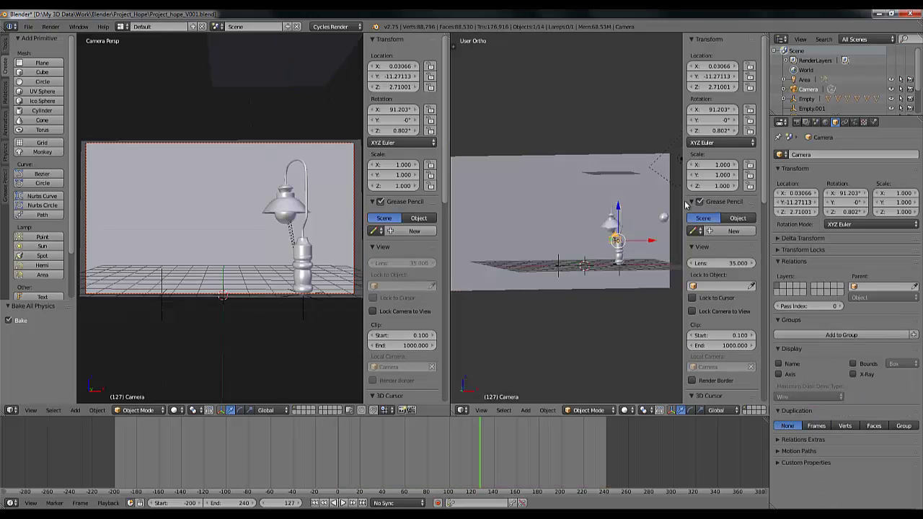
Hide the free view's properties sidebar and scrub the current frame back to 0.
left_click_drag(681, 201, 728, 202)
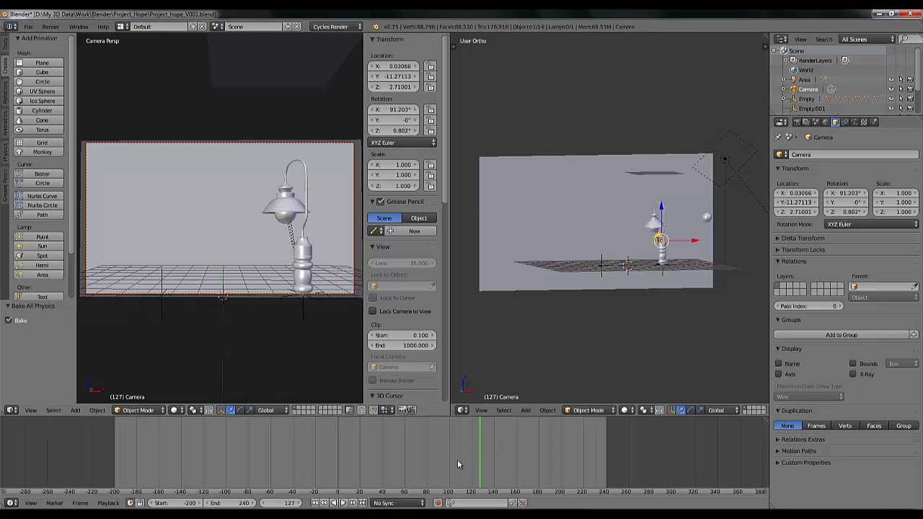
left_click_drag(457, 459, 314, 463)
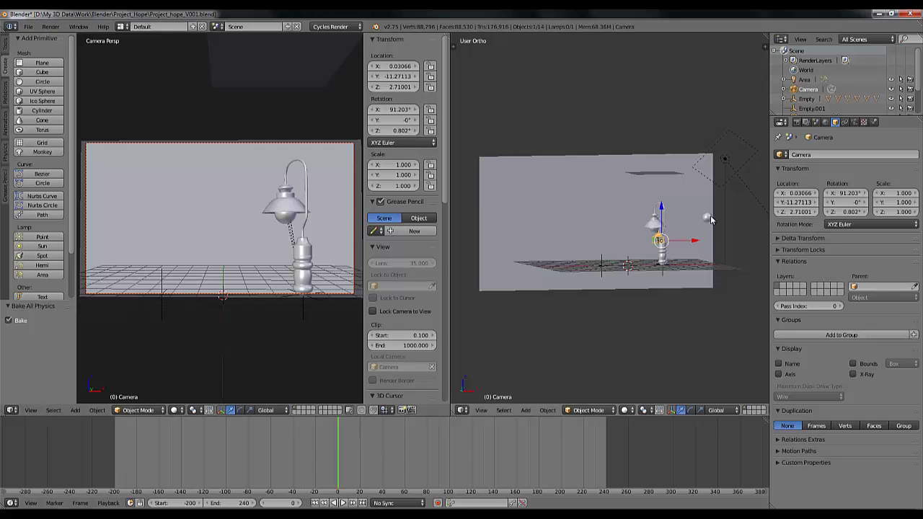
scroll(708, 215, "up", 2)
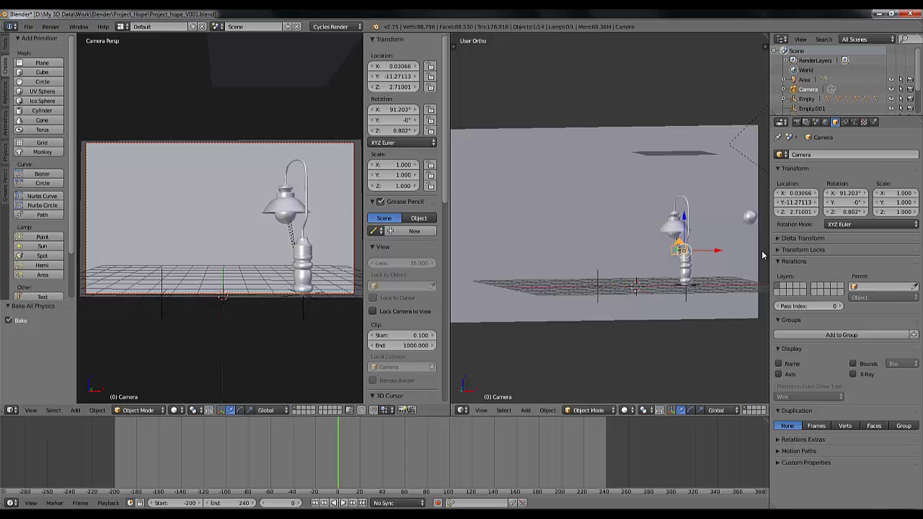
Insert location keyframes for the camera at frame 0.
right_click(385, 67)
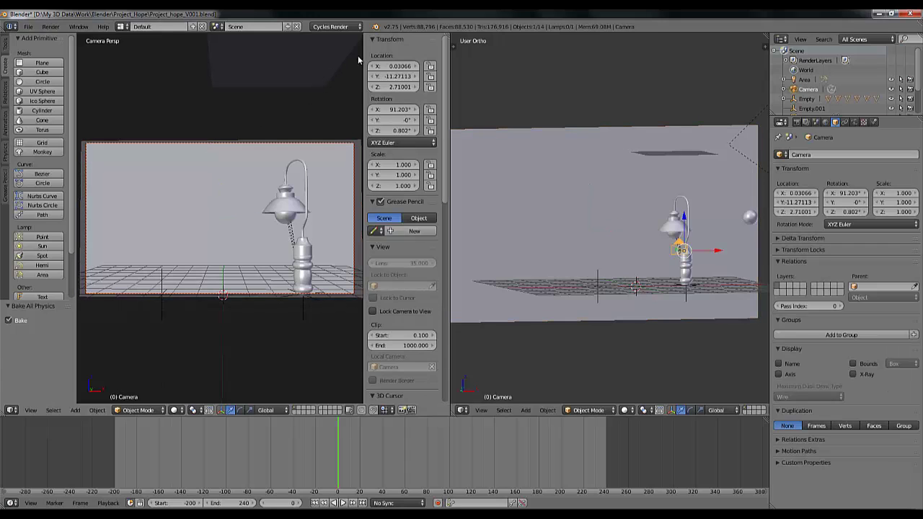
right_click(401, 68)
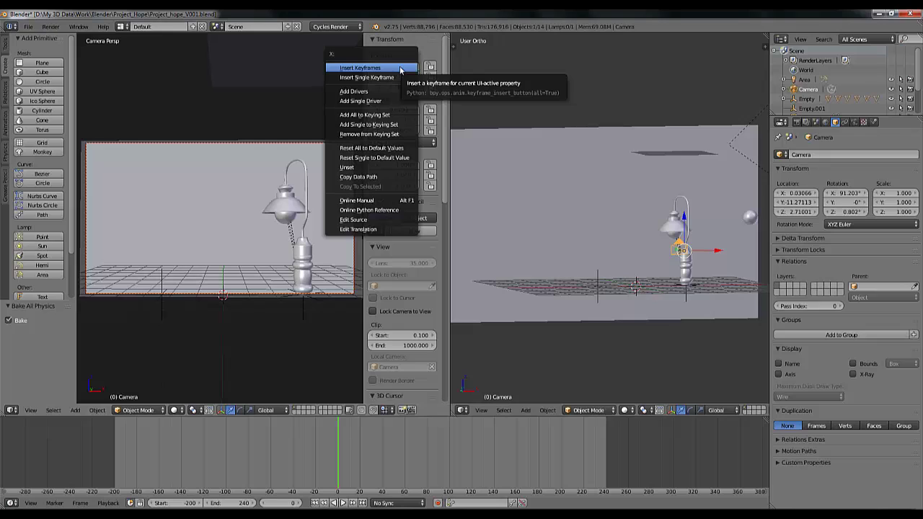
left_click(386, 69)
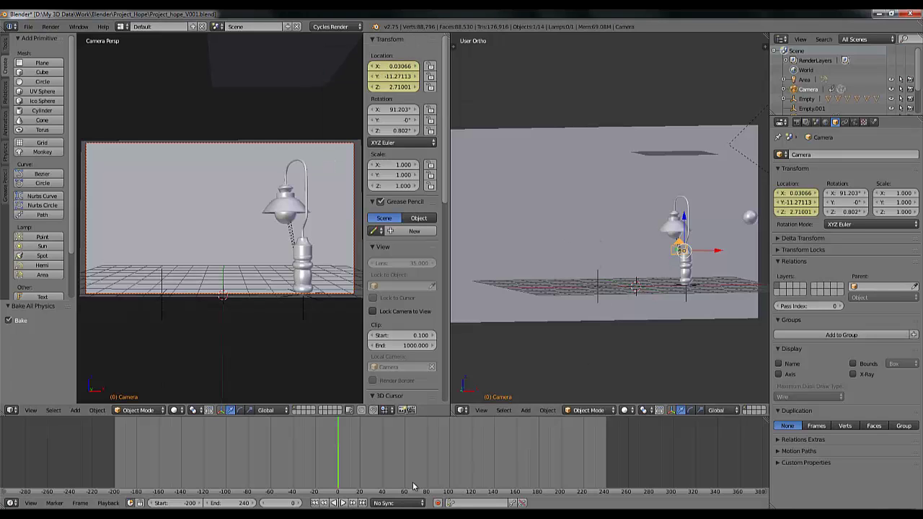
At frame 240, move the camera about 1.79 units forward along Y and keyframe its location, then return to frame 0.
left_click_drag(340, 467, 606, 477)
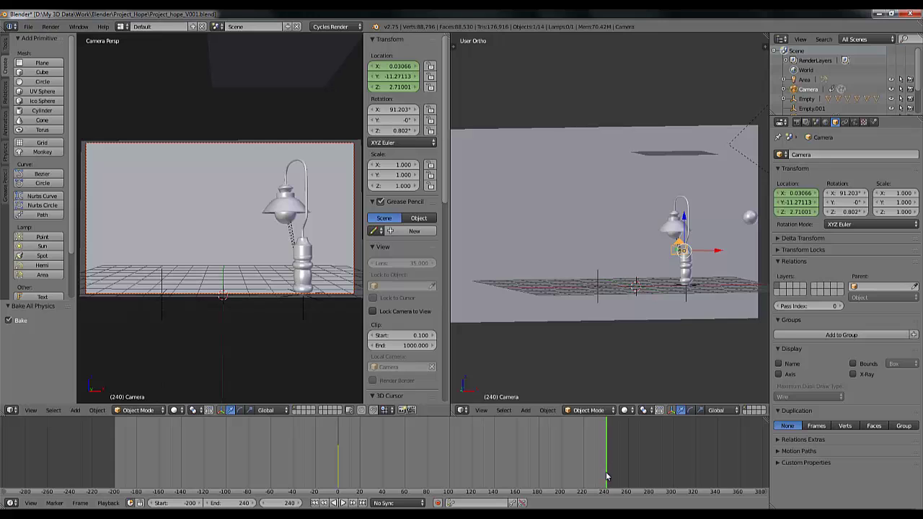
middle_click_drag(630, 288, 574, 282)
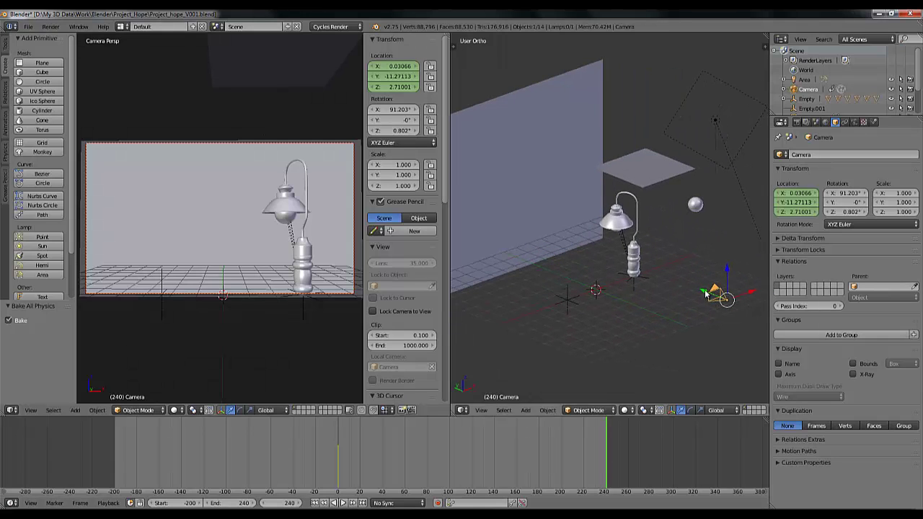
left_click_drag(706, 294, 684, 287)
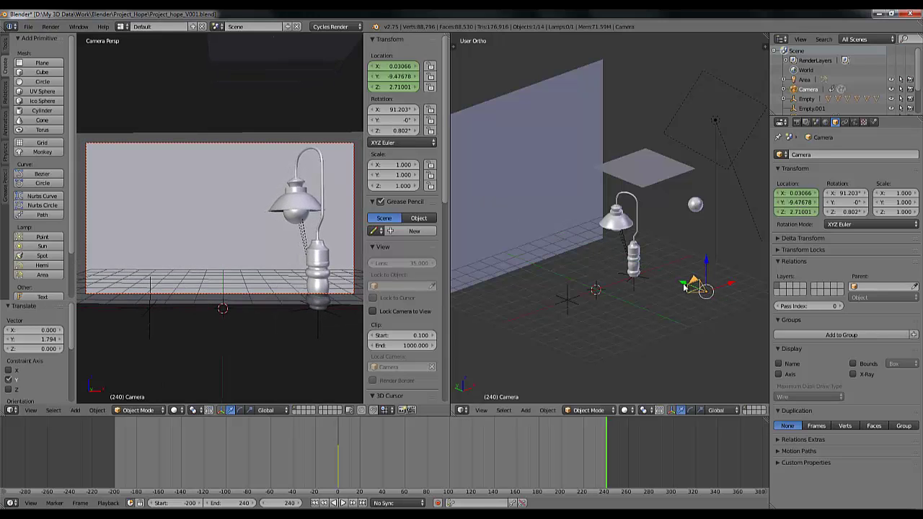
right_click(374, 66)
left_click(357, 66)
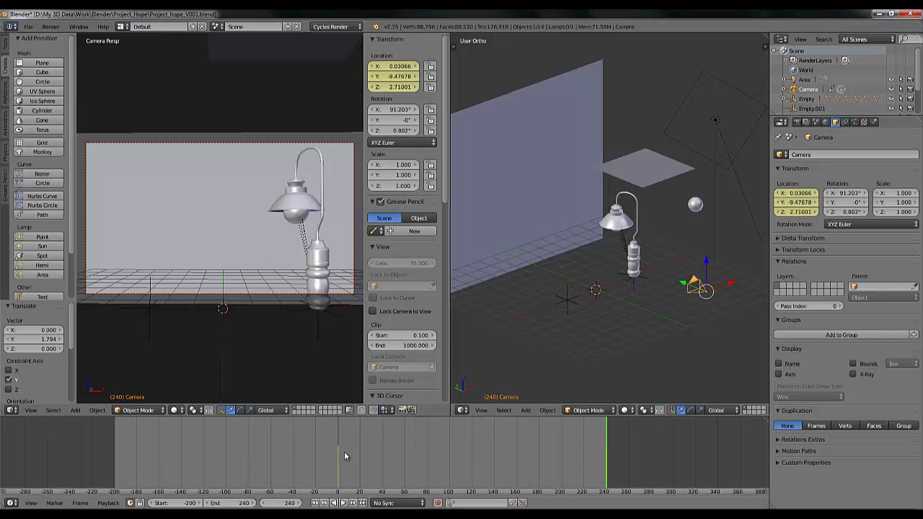
left_click_drag(344, 451, 337, 469)
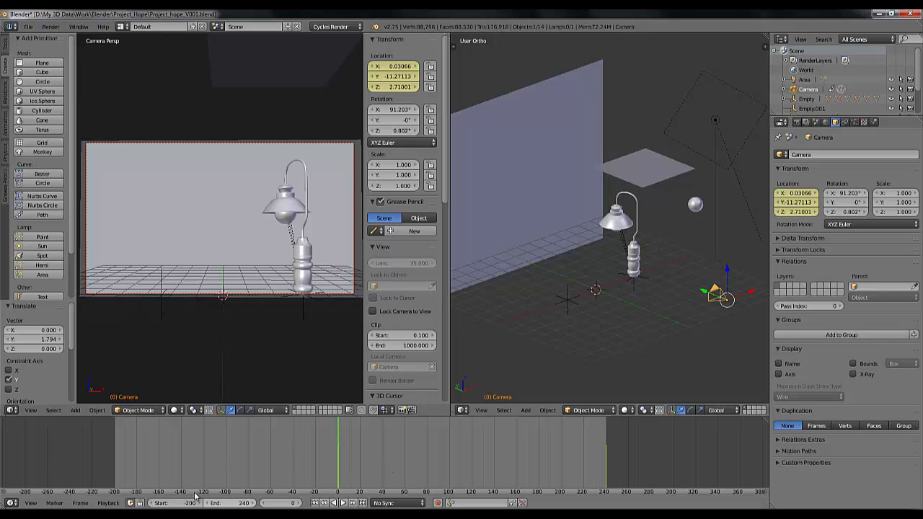
Replace the timeline with the Graph Editor, scrub to frame 52 and select the camera's Y Location curve.
left_click(9, 503)
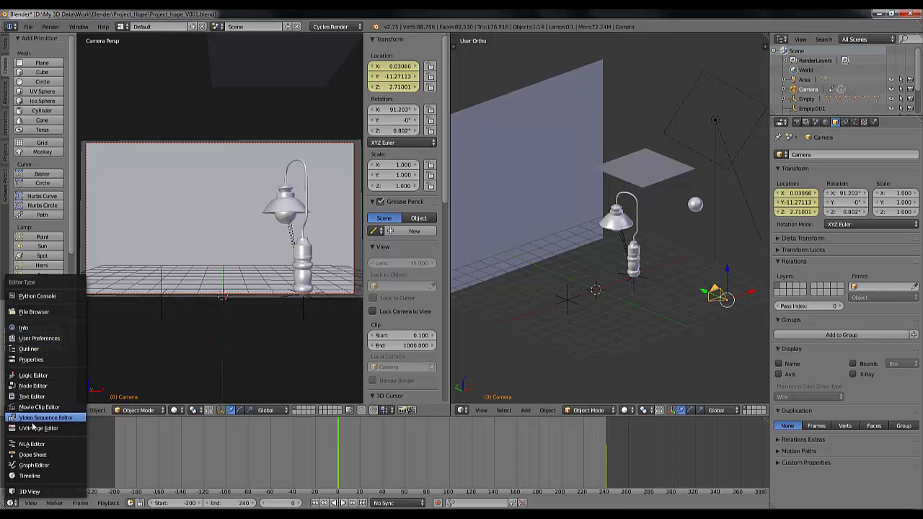
left_click(32, 466)
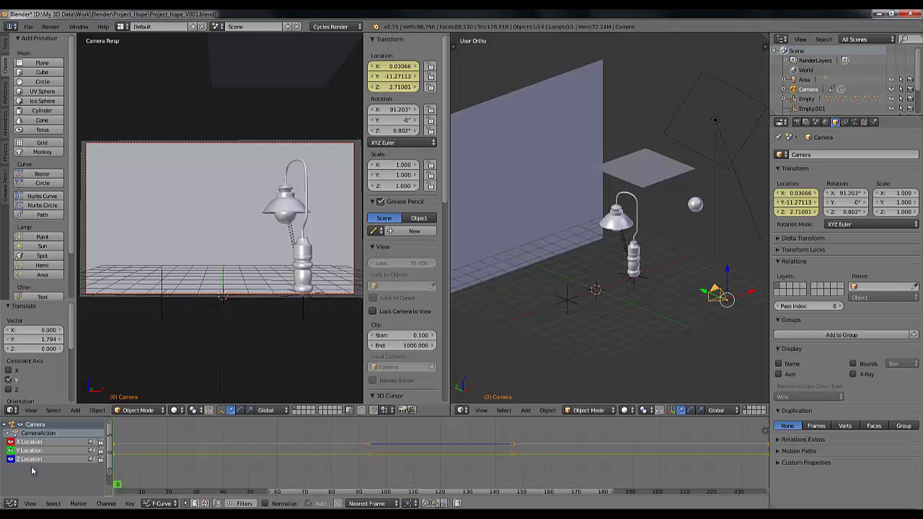
scroll(407, 470, "down", 2)
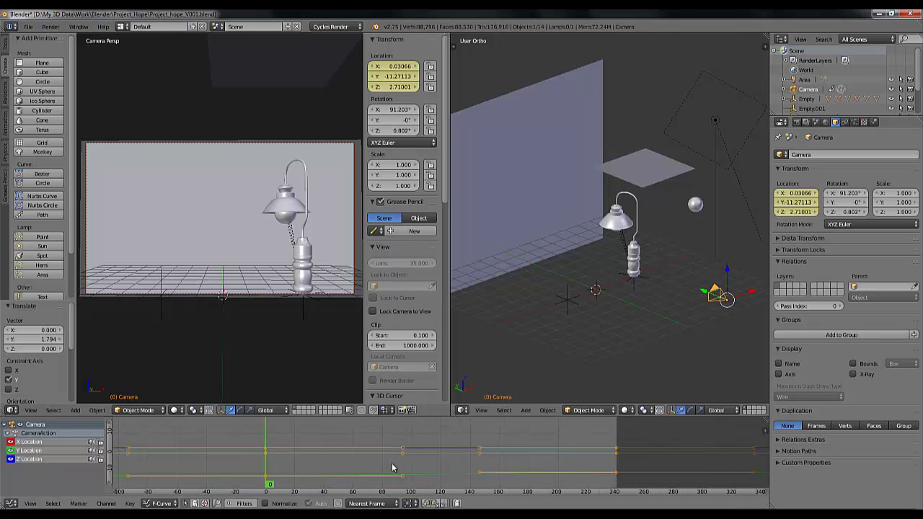
scroll(395, 467, "down", 2)
scroll(208, 463, "down", 3)
scroll(384, 470, "down", 5)
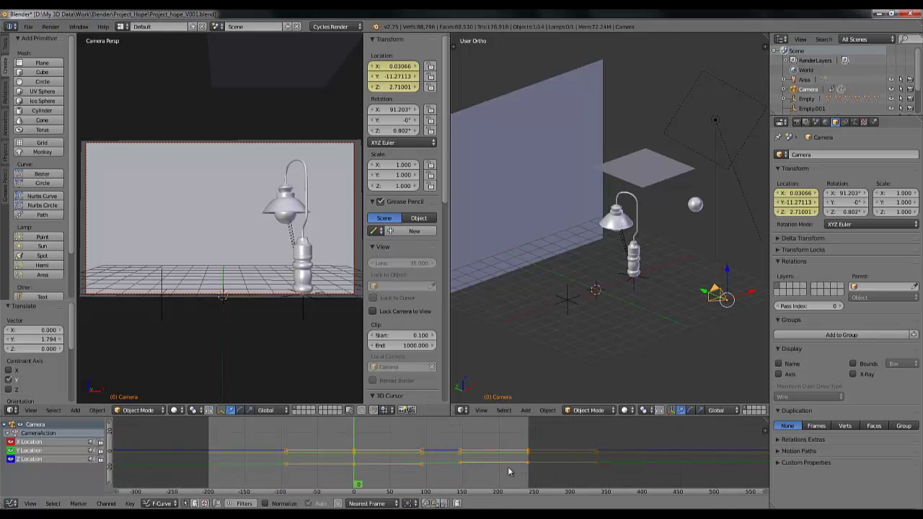
middle_click_drag(510, 470, 478, 457)
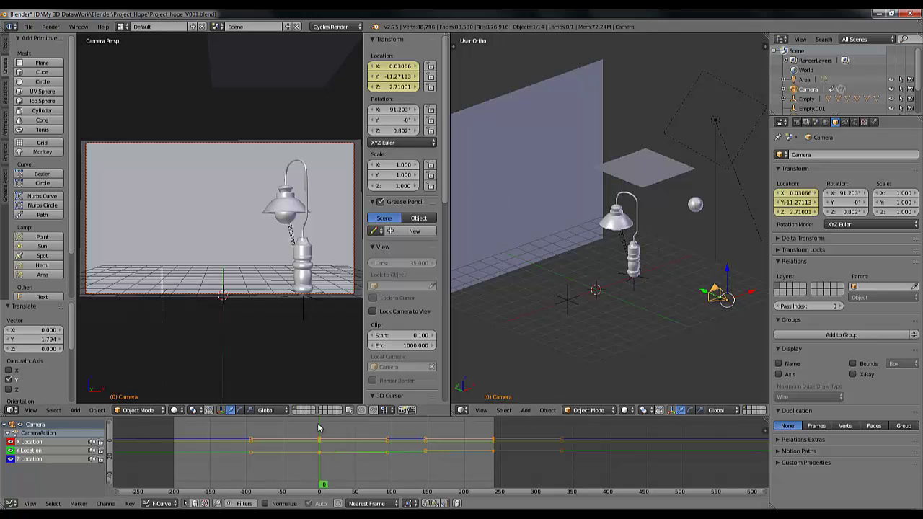
left_click_drag(325, 429, 363, 432)
left_click(32, 454)
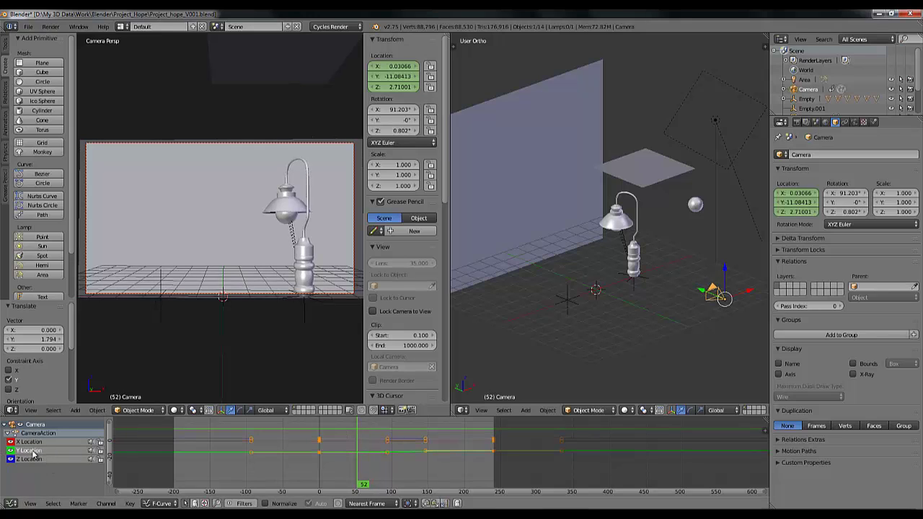
Select both Y Location keyframes, at frames 0 and 240, and set their interpolation mode to Linear.
scroll(406, 478, "down", 1)
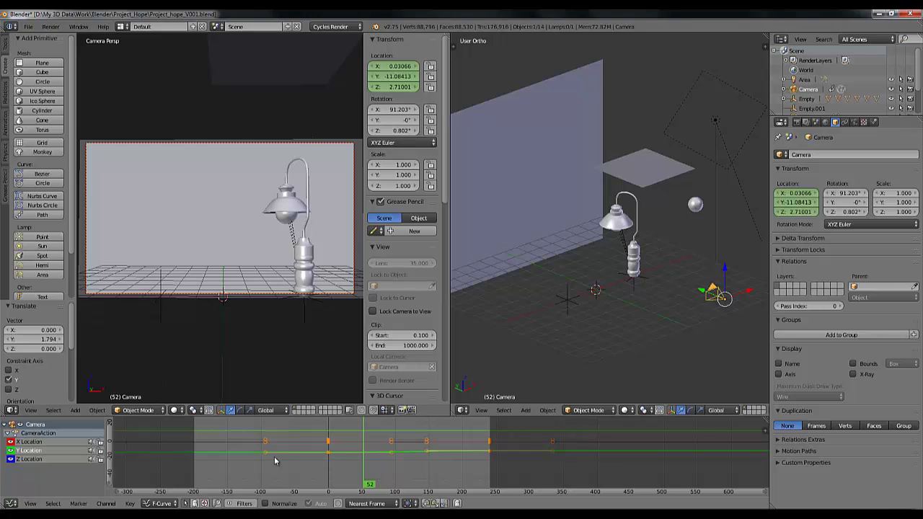
key("a")
right_click(393, 453)
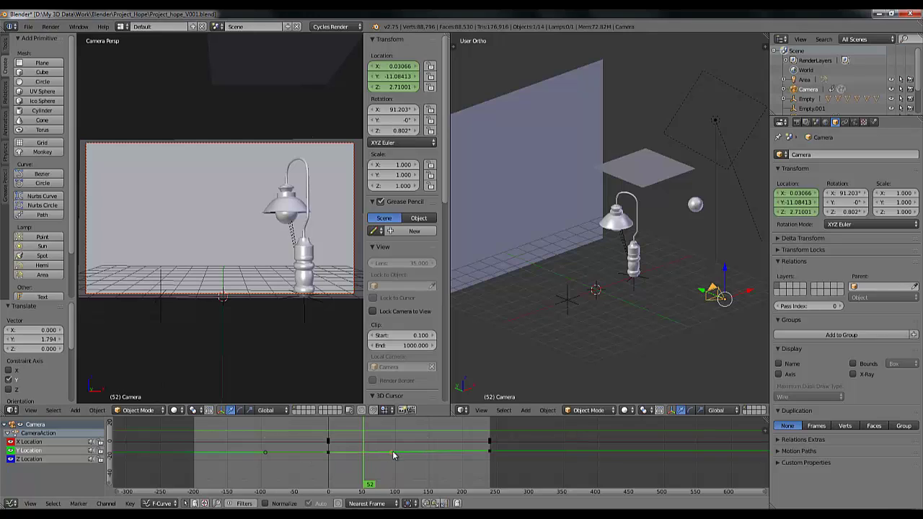
right_click(327, 452)
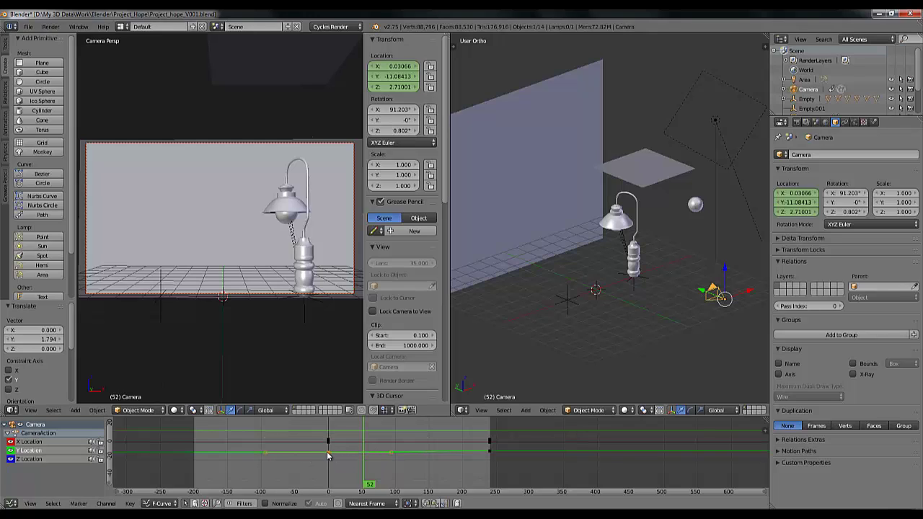
right_click(490, 451, "shift")
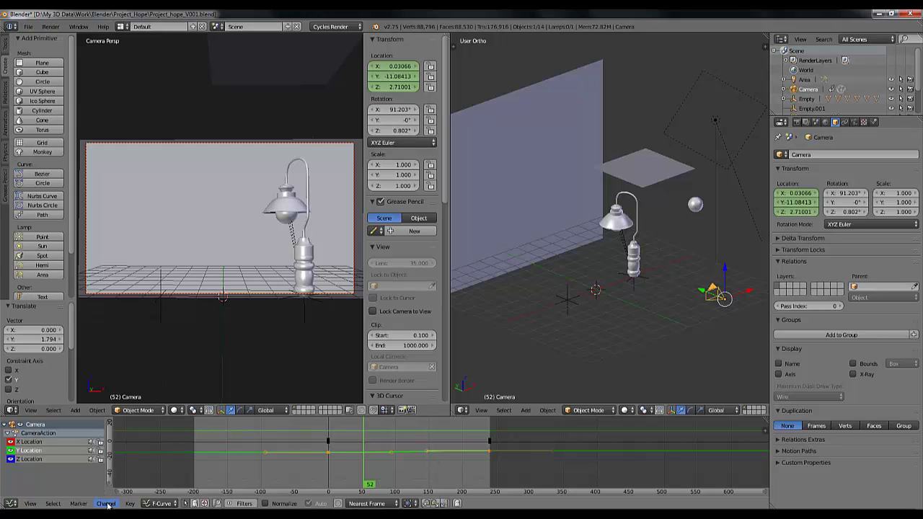
left_click(129, 503)
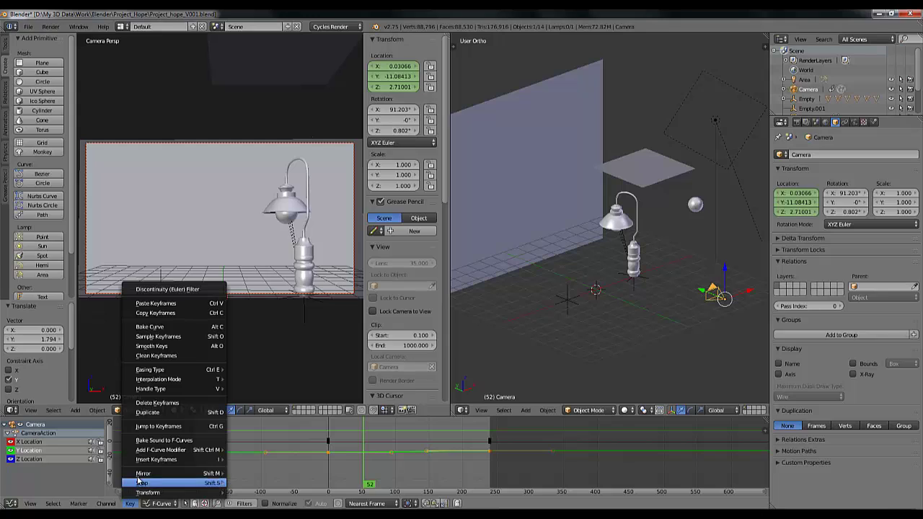
mouse_move(170, 384)
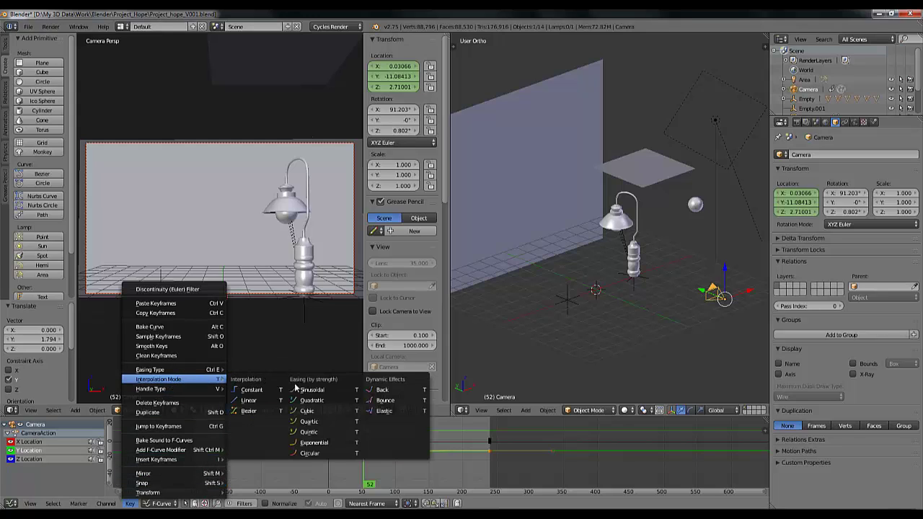
left_click(249, 400)
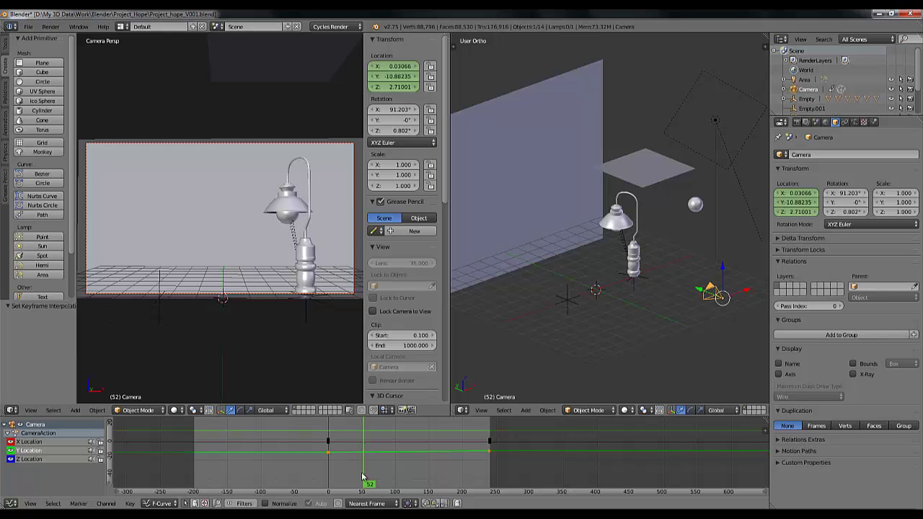
Switch the Graph Editor back to the Timeline and scrub through the camera move, ending at frame 13.
left_click(11, 503)
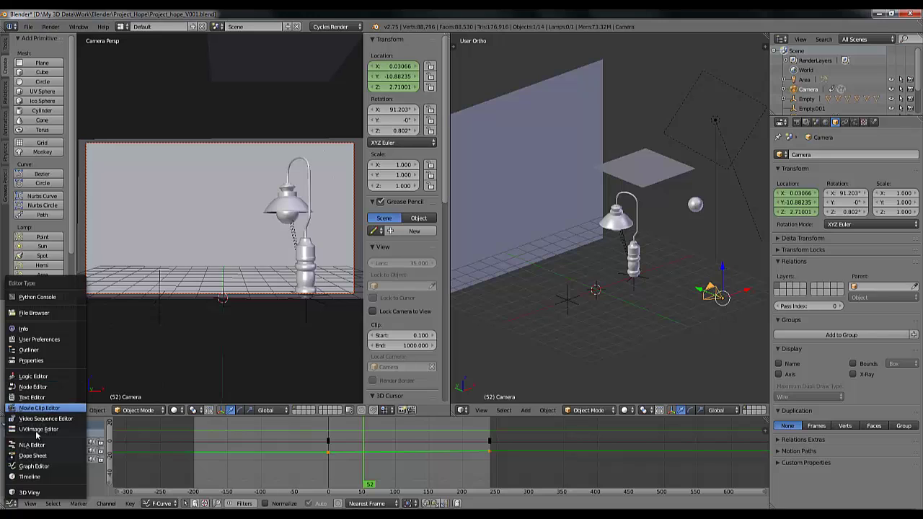
left_click(43, 476)
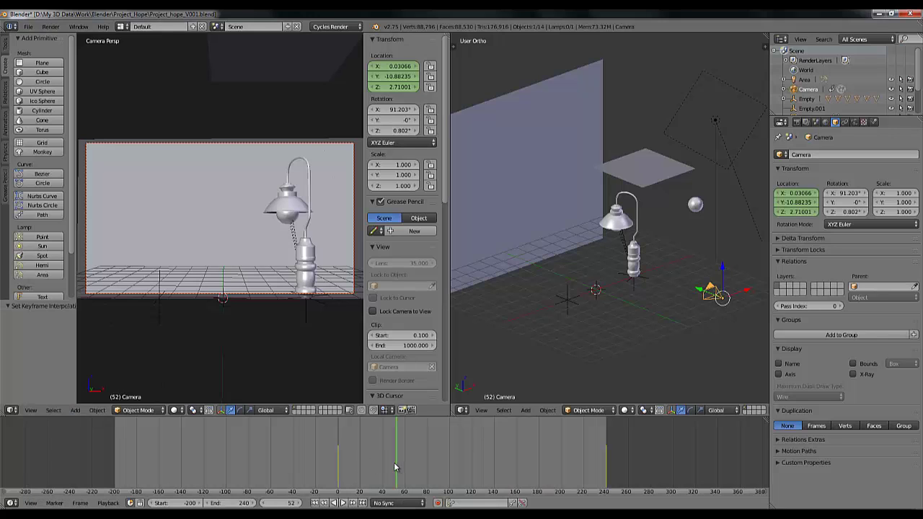
left_click_drag(396, 467, 593, 470)
left_click_drag(524, 488, 432, 481)
left_click_drag(491, 481, 352, 469)
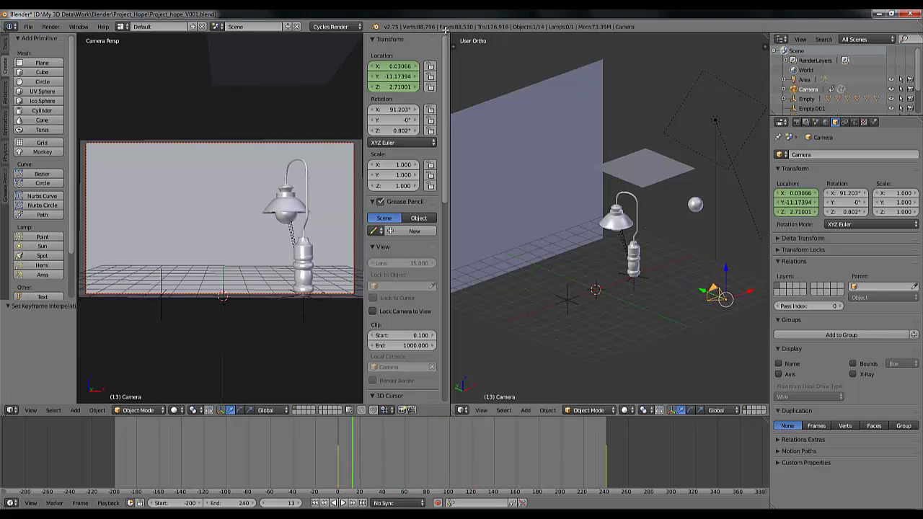
Merge the two 3D views into a single camera view and show the render settings.
left_click_drag(604, 68, 603, 72)
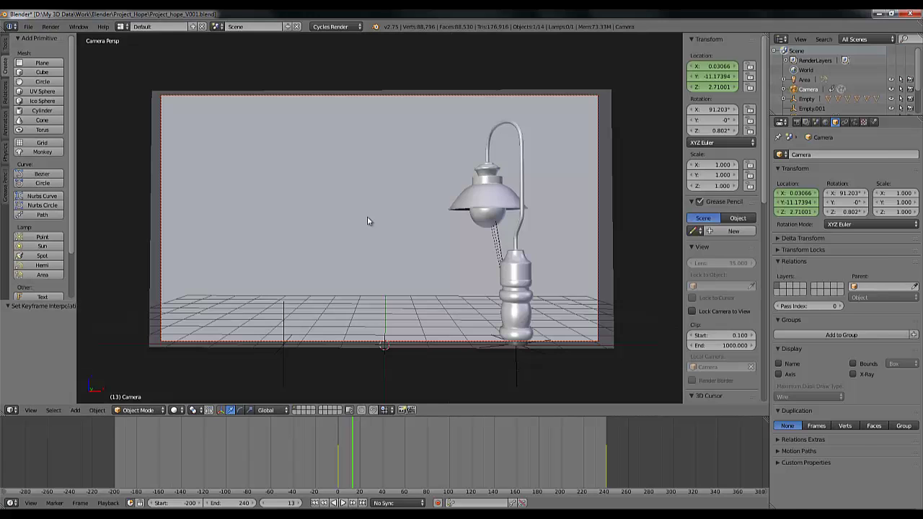
left_click(797, 122)
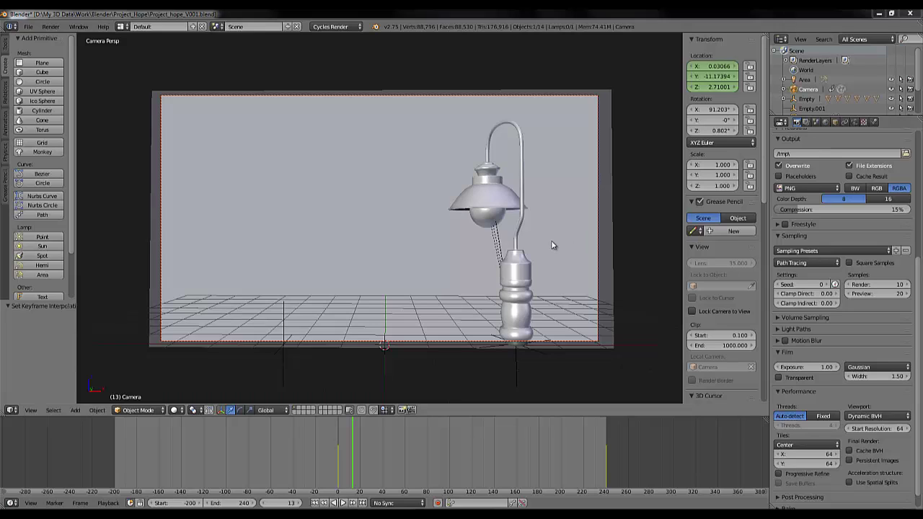
right_click(575, 98)
right_click(576, 100)
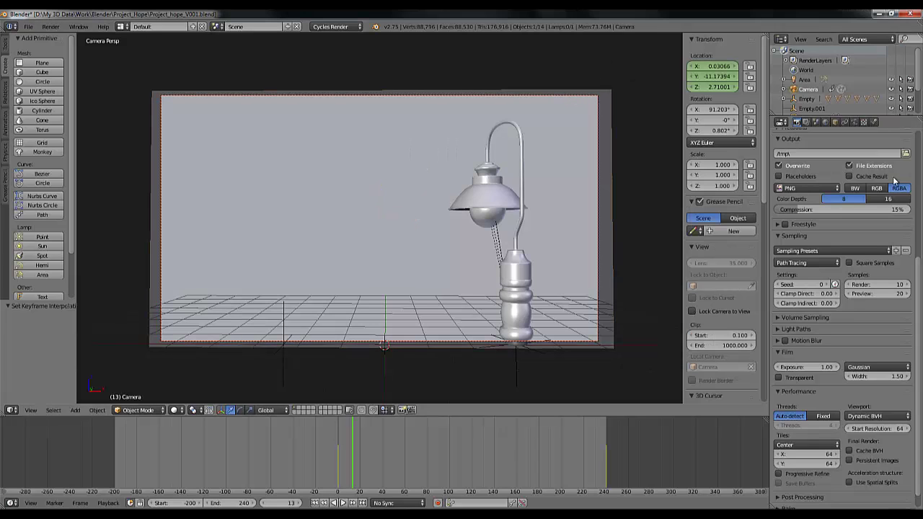
Set the camera's depth of field to focus on Empty, with an F-stop aperture number of 0.2.
left_click(854, 122)
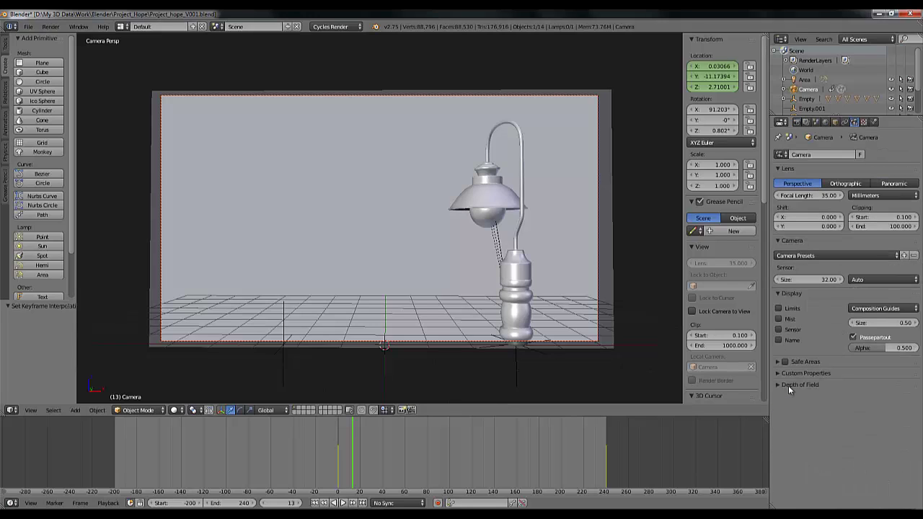
left_click(812, 408)
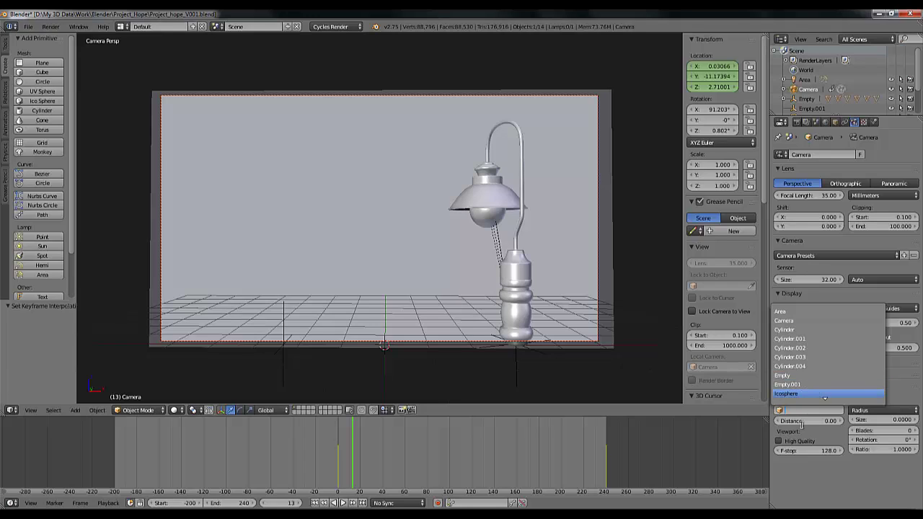
left_click(805, 375)
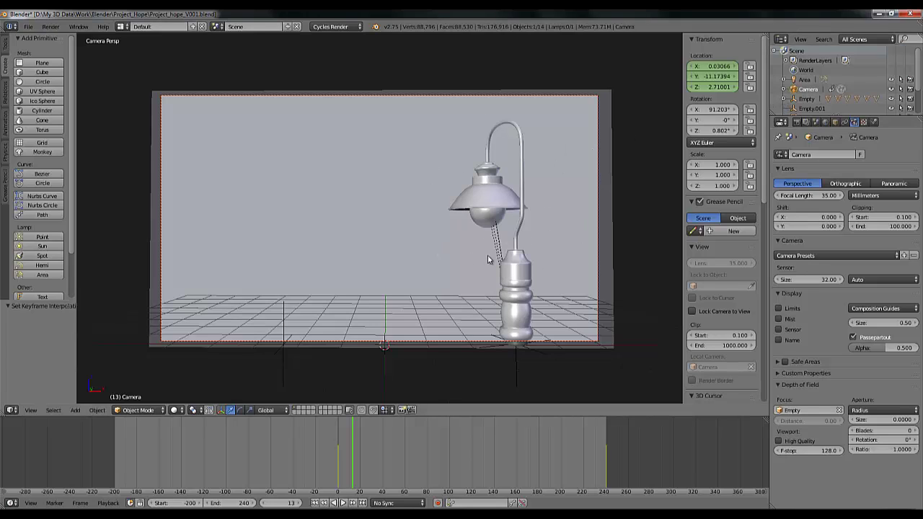
left_click(872, 416)
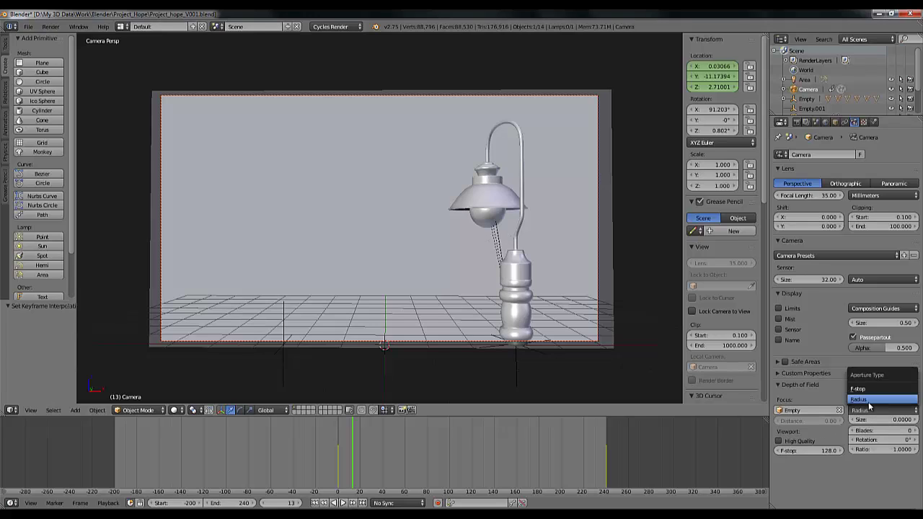
left_click(865, 389)
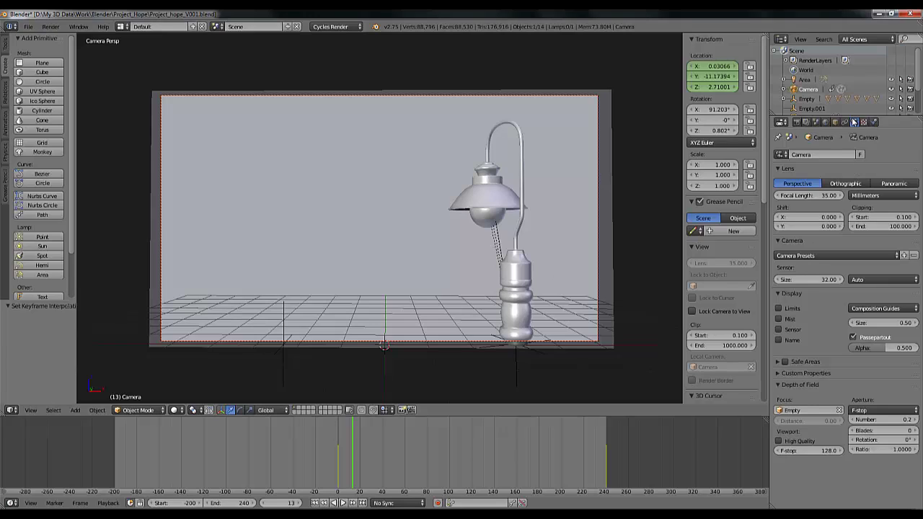
Set the render tile size to 256 by 256 in the performance settings.
left_click(797, 121)
scroll(836, 393, "down", 5)
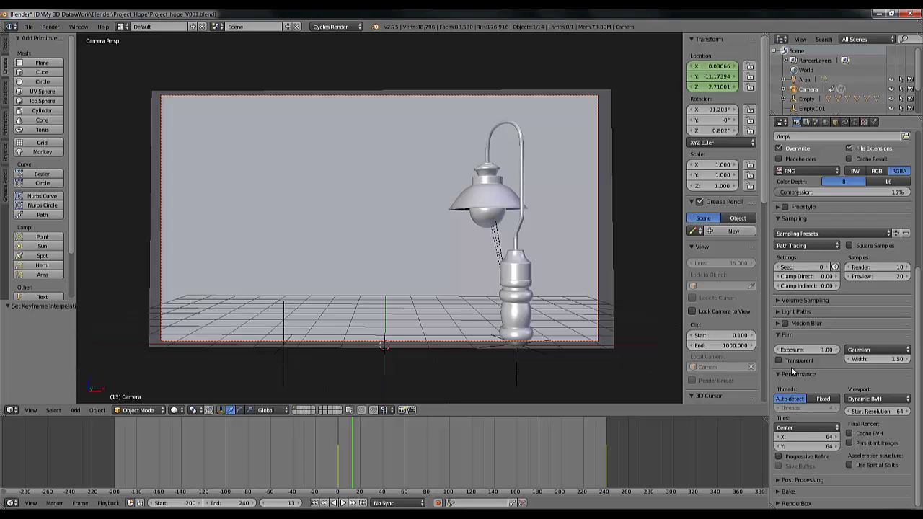
left_click(807, 436)
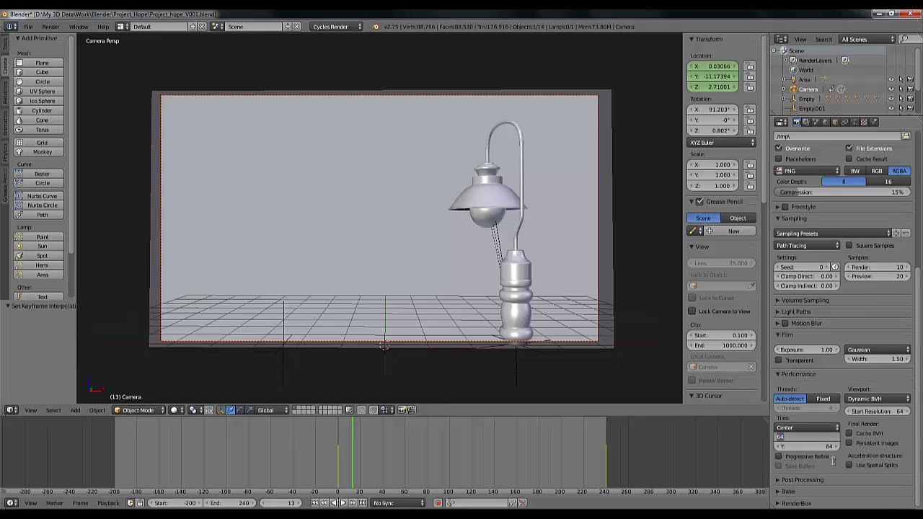
type("256")
key("Tab")
type("256")
key("Return")
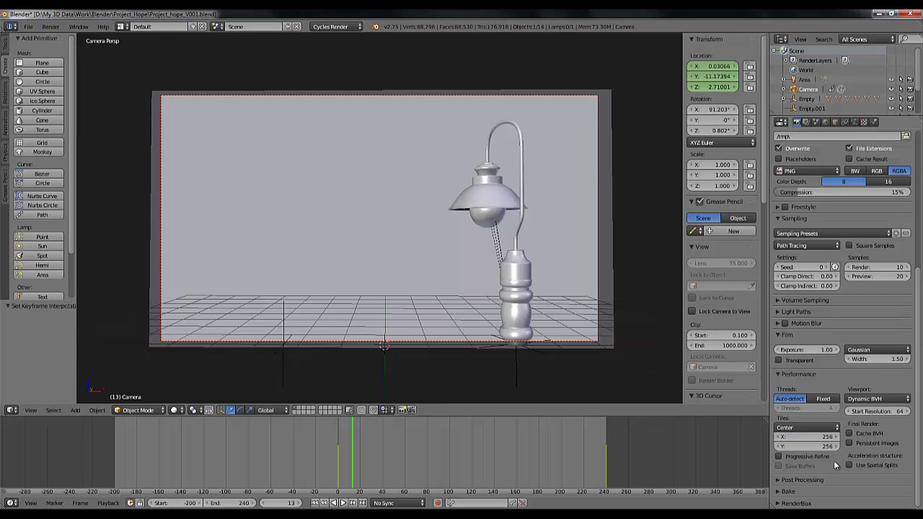
Set the render samples to 200 and save the project over the existing file.
scroll(836, 461, "up", 5)
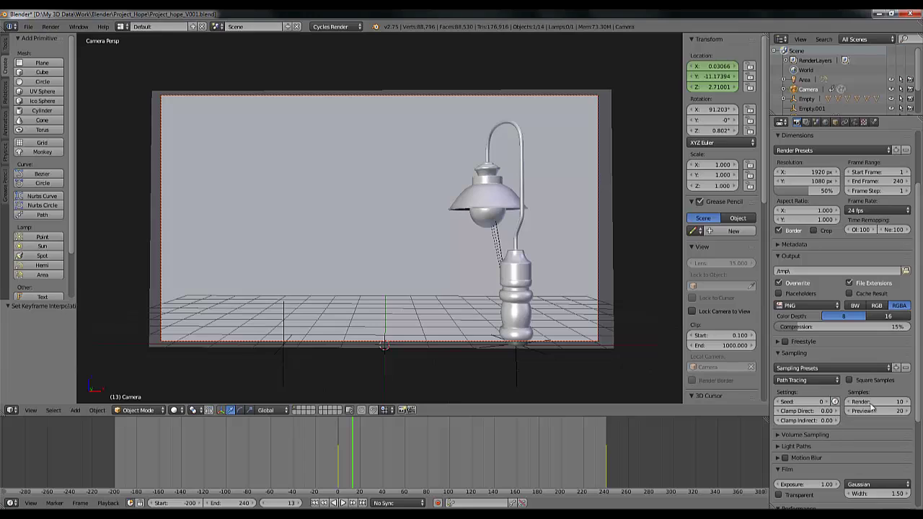
left_click(870, 402)
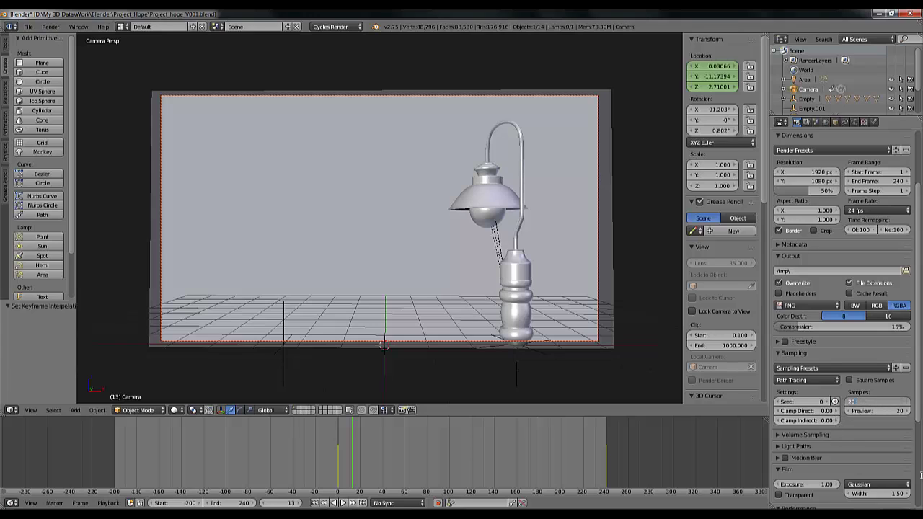
type("200")
key("Return")
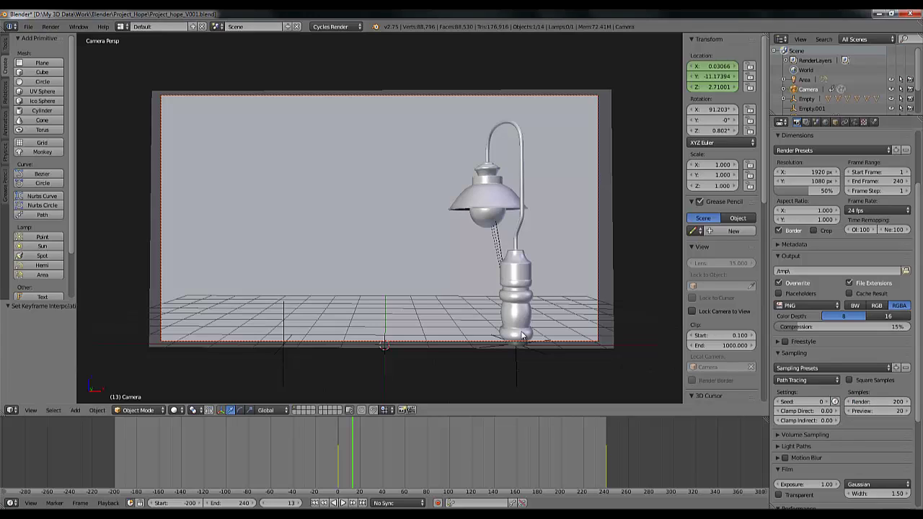
key("ctrl+s")
left_click(550, 296)
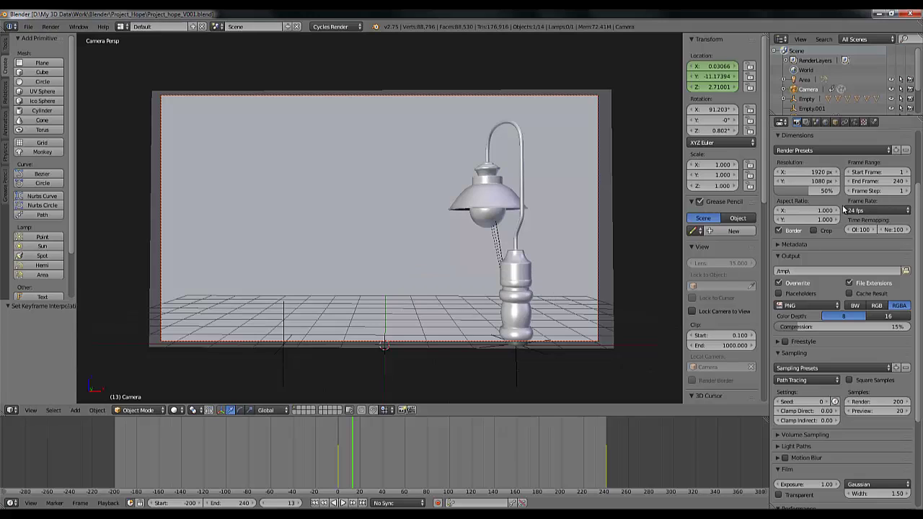
Apply the HDTV 720p render preset, set the resolution scale to 50%, and render a test image of the current frame.
scroll(843, 209, "up", 3)
scroll(843, 209, "up", 1)
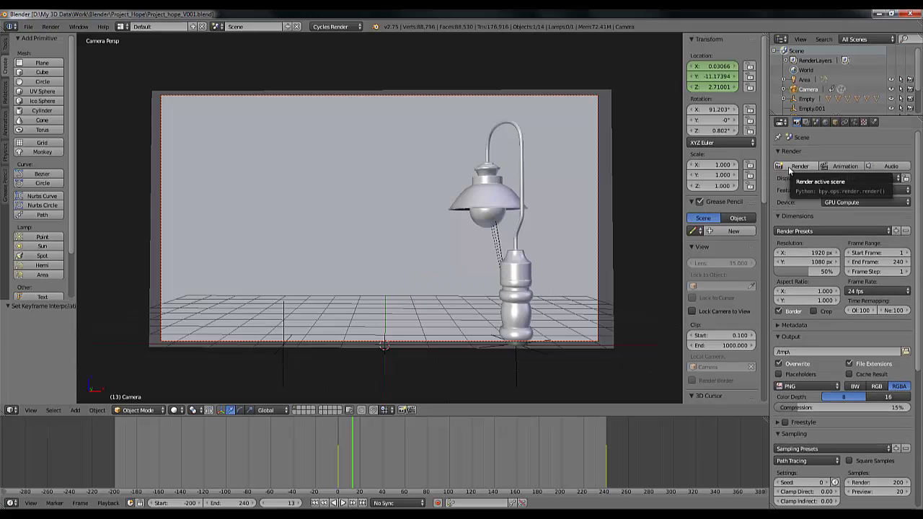
left_click(813, 232)
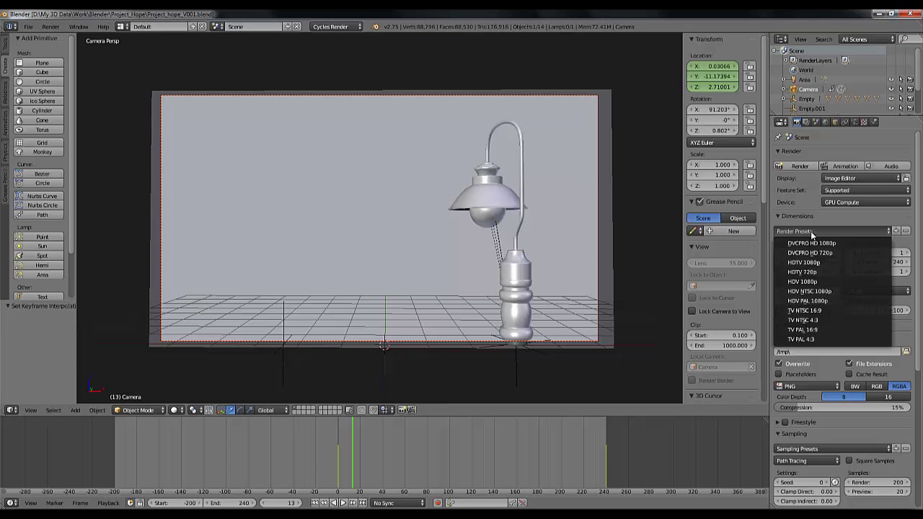
left_click(817, 273)
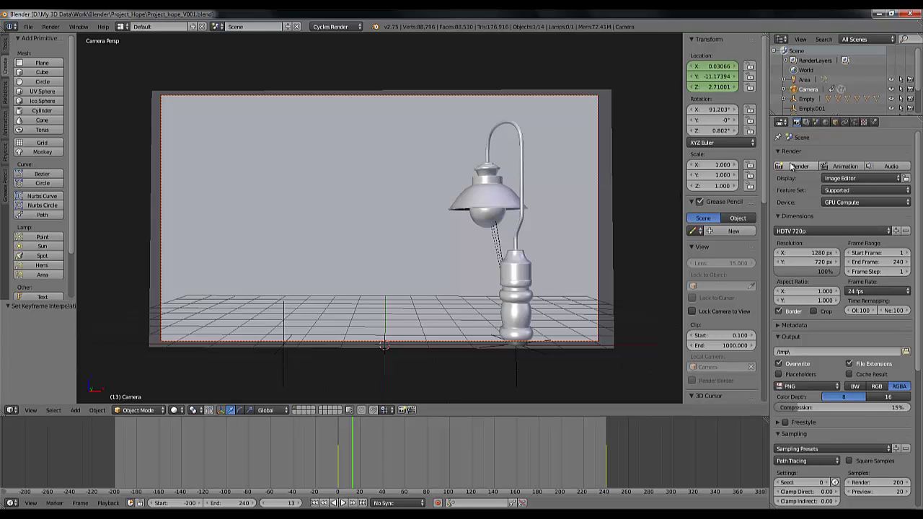
left_click(821, 272)
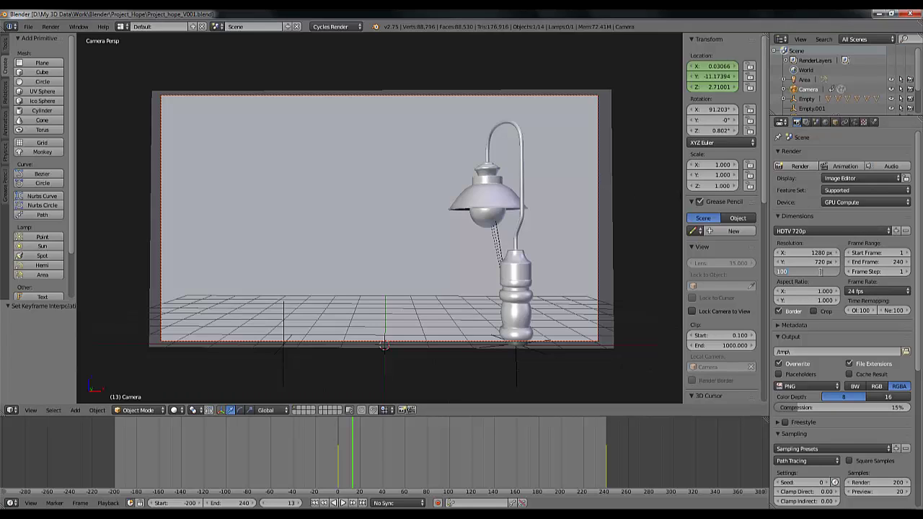
type("50")
key("Return")
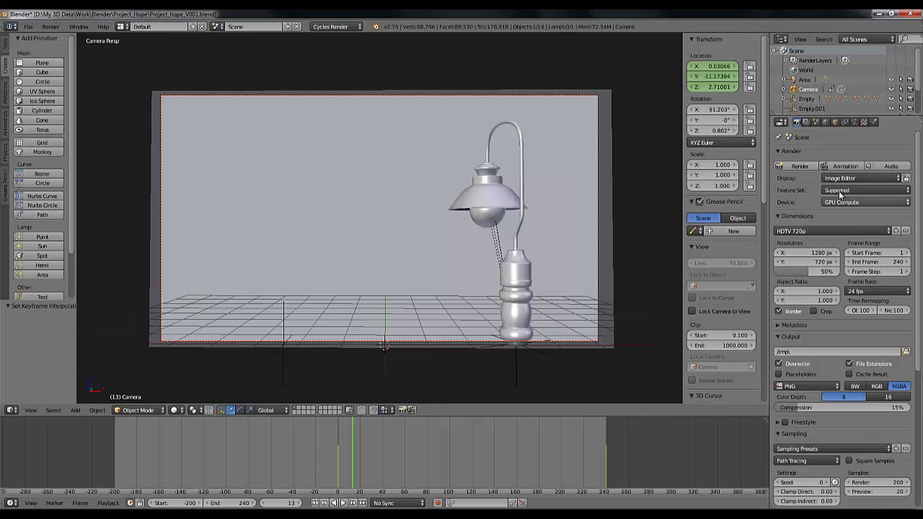
left_click(799, 166)
scroll(281, 233, "up", 2)
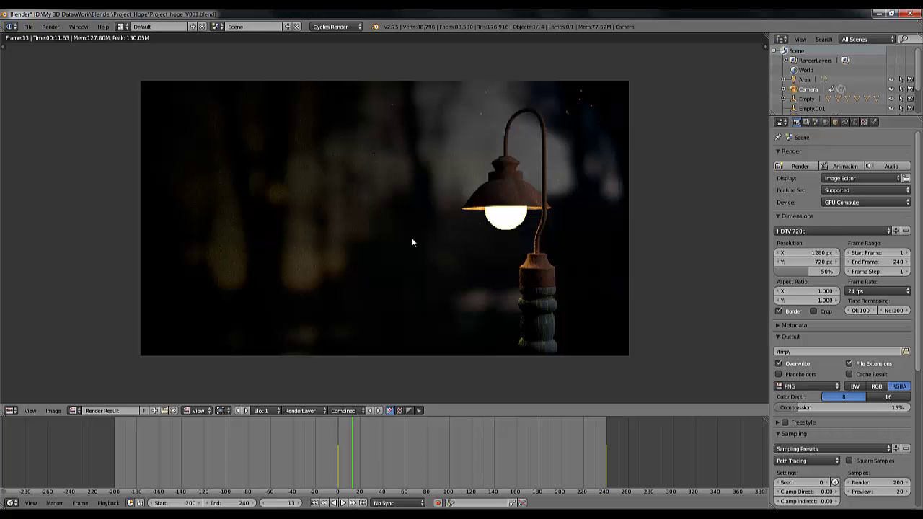
Set the resolution scale to 100%, render the current frame again, and close the render result.
left_click_drag(811, 274, 913, 286)
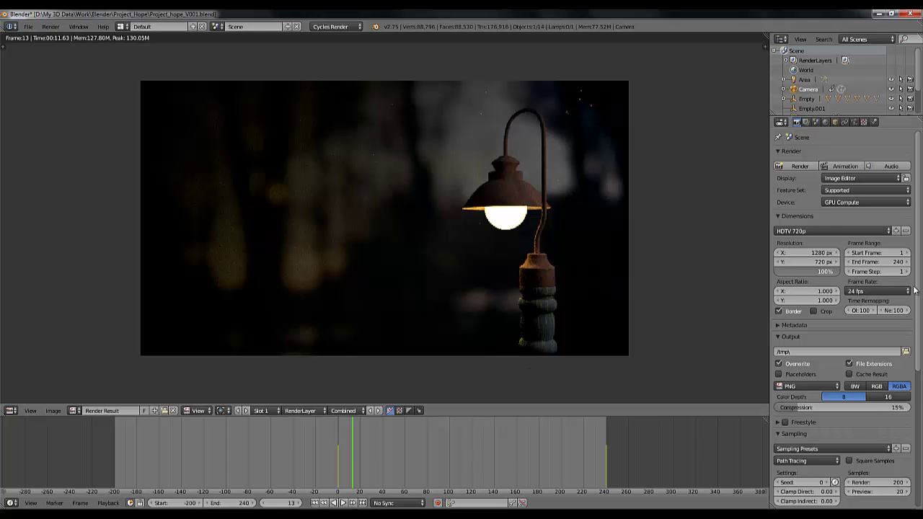
left_click(798, 166)
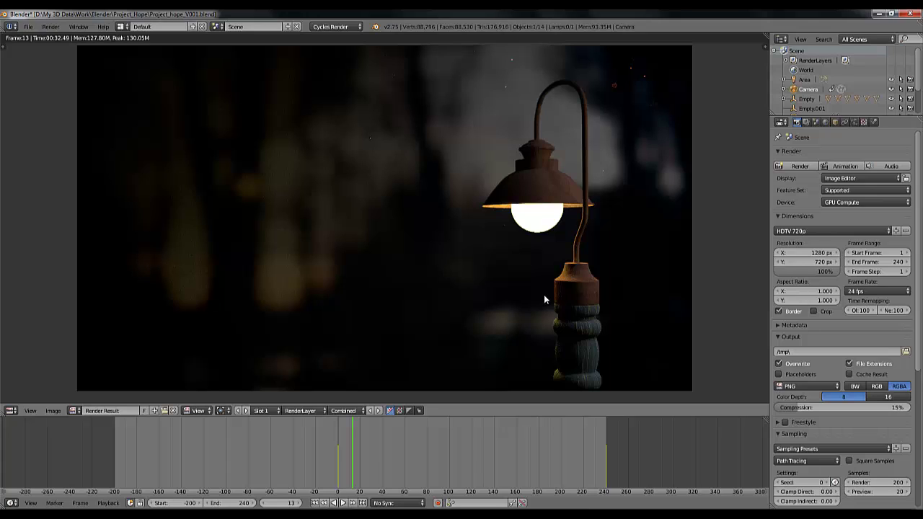
key("Escape")
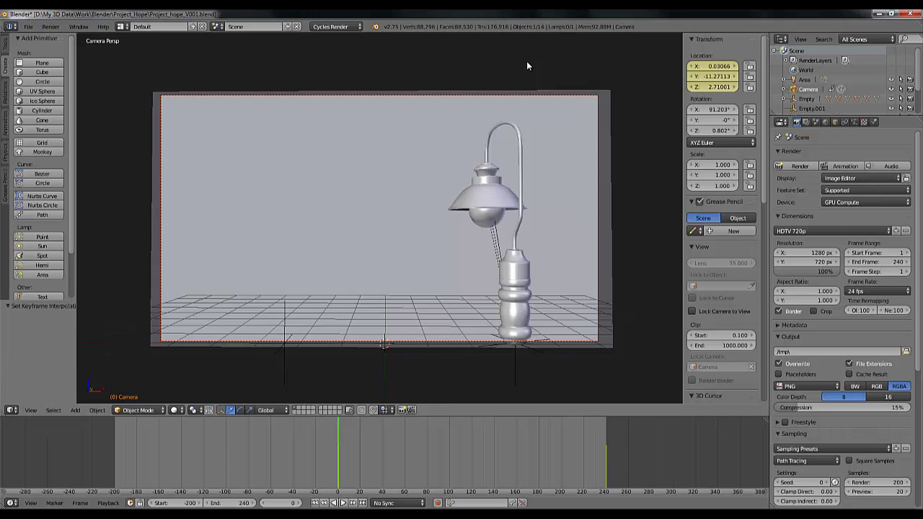
Browse for the render output location and create a folder named Renders inside Project_Hope.
left_click(906, 351)
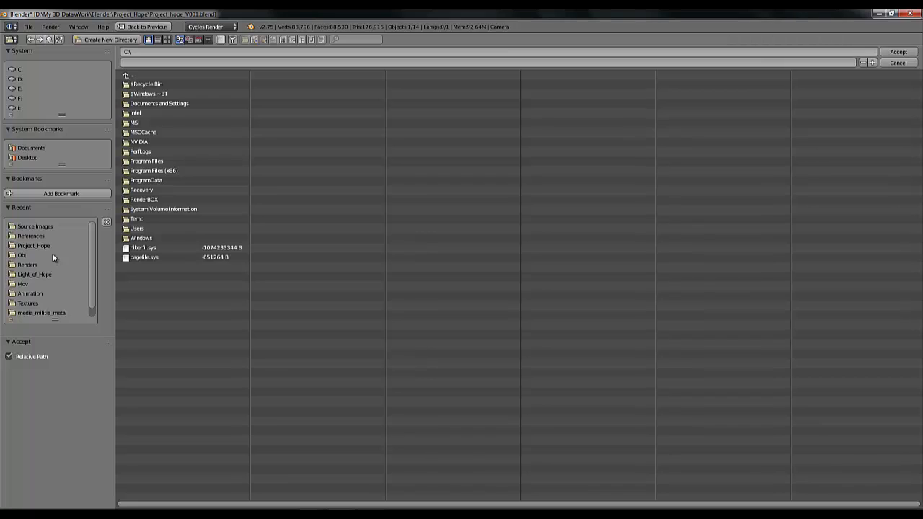
left_click(43, 226)
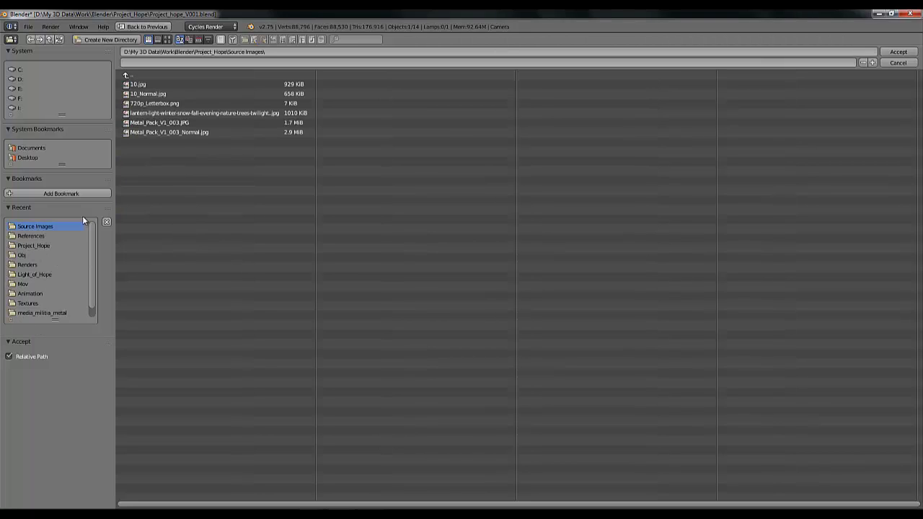
left_click(49, 41)
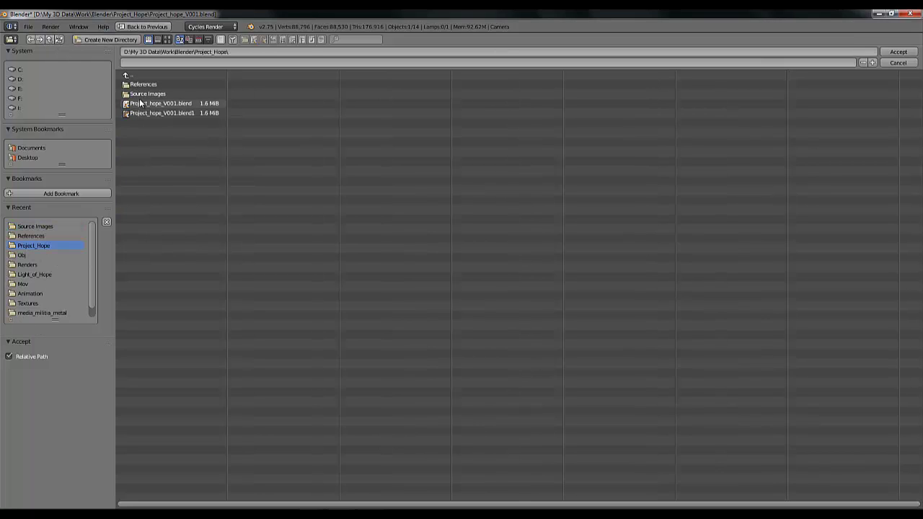
left_click(87, 38)
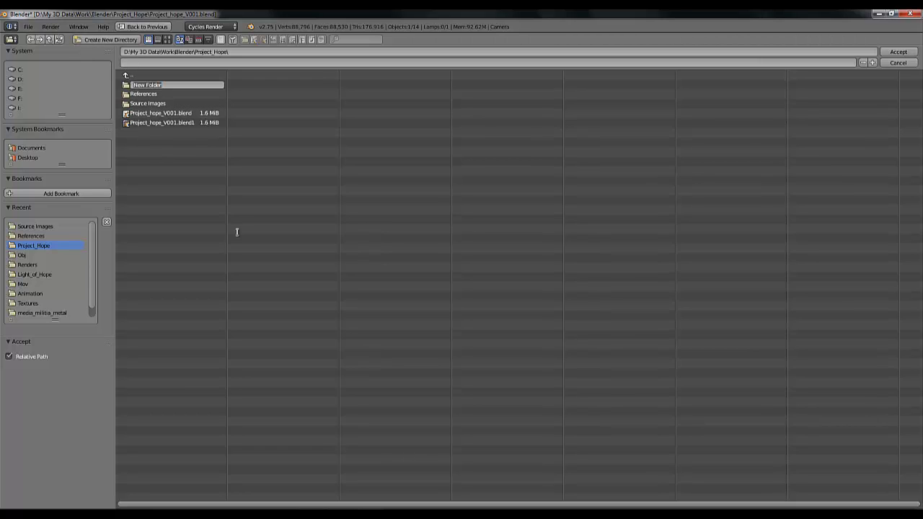
type("Renders")
key("Return")
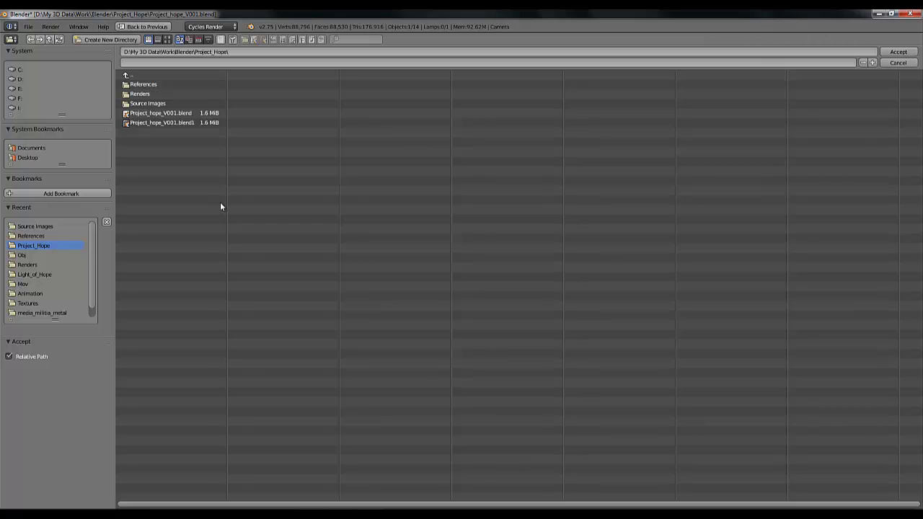
Create an Animation folder inside Renders and accept it as the render output path.
left_click(139, 93)
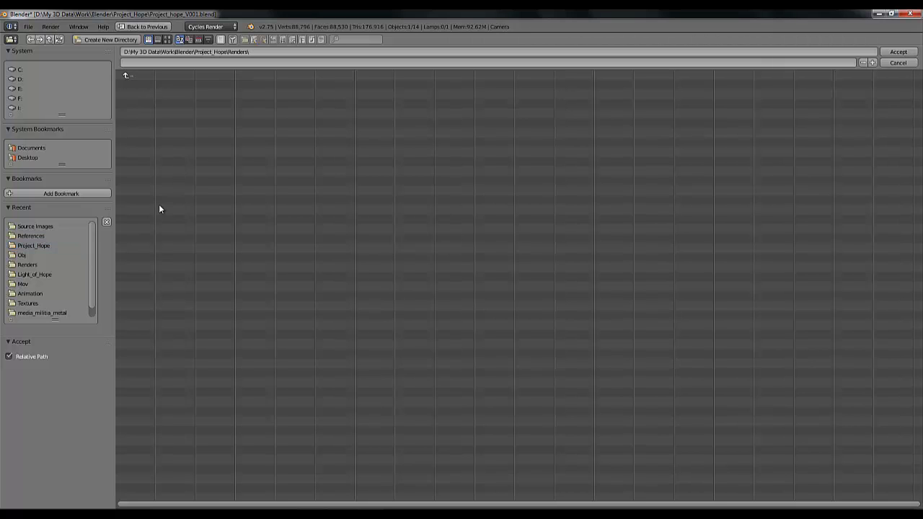
left_click(101, 39)
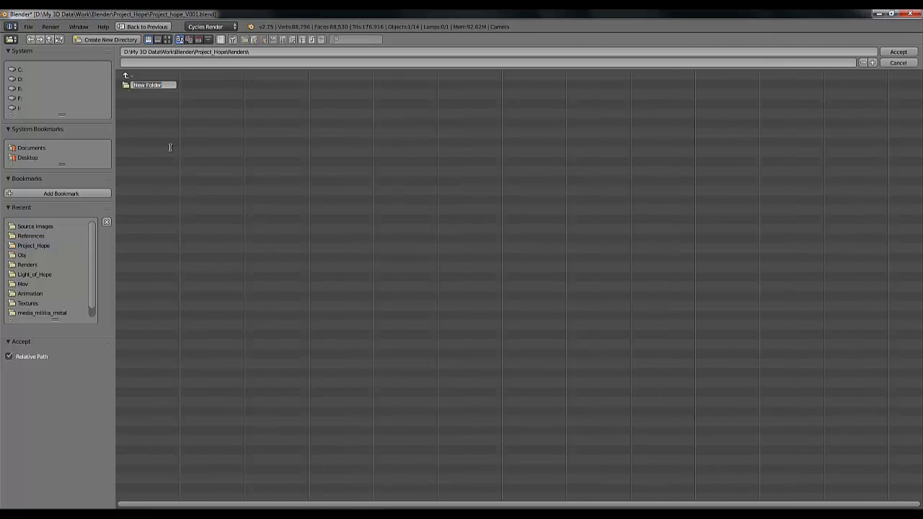
type("Animation")
key("Return")
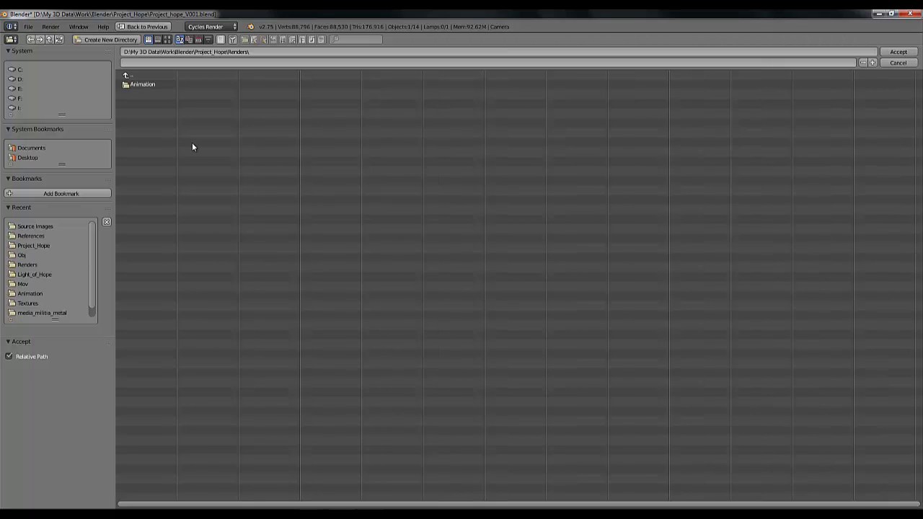
left_click(138, 85)
left_click(895, 52)
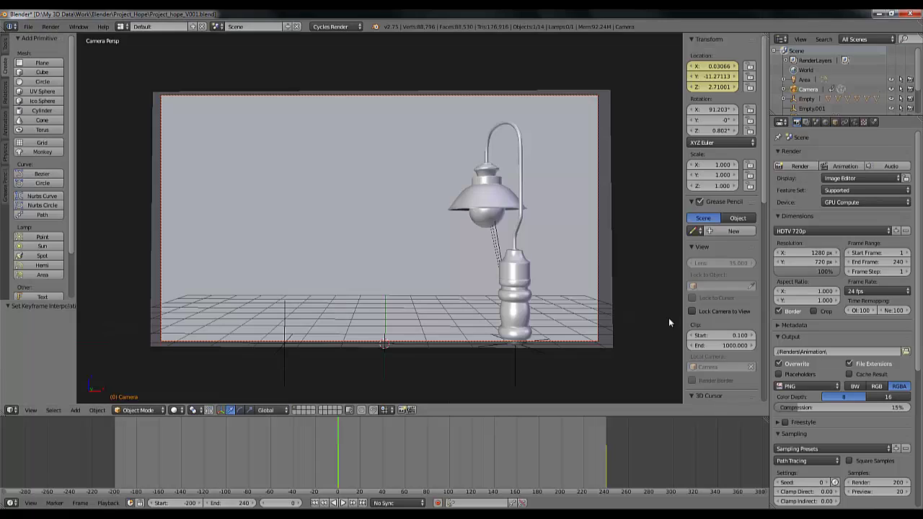
Set the render samples to 500 and render the current frame at full resolution.
left_click(881, 482)
type("500")
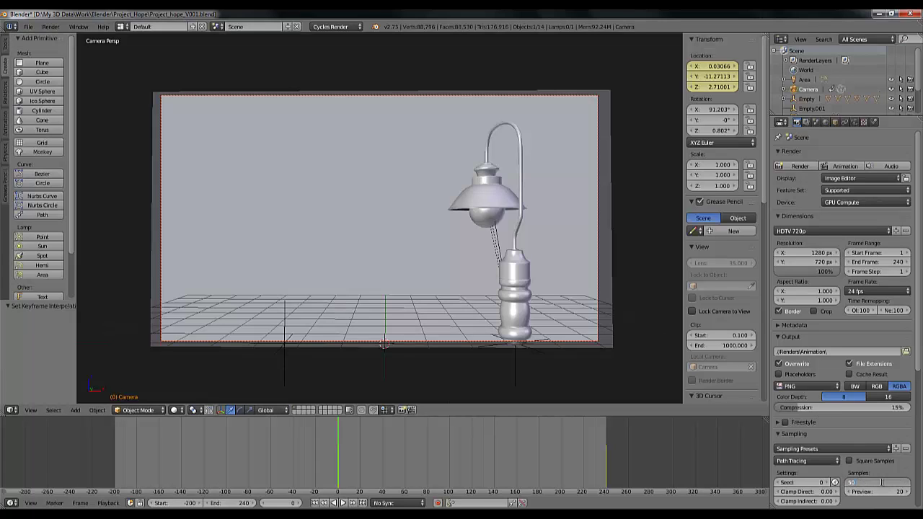
key("Return")
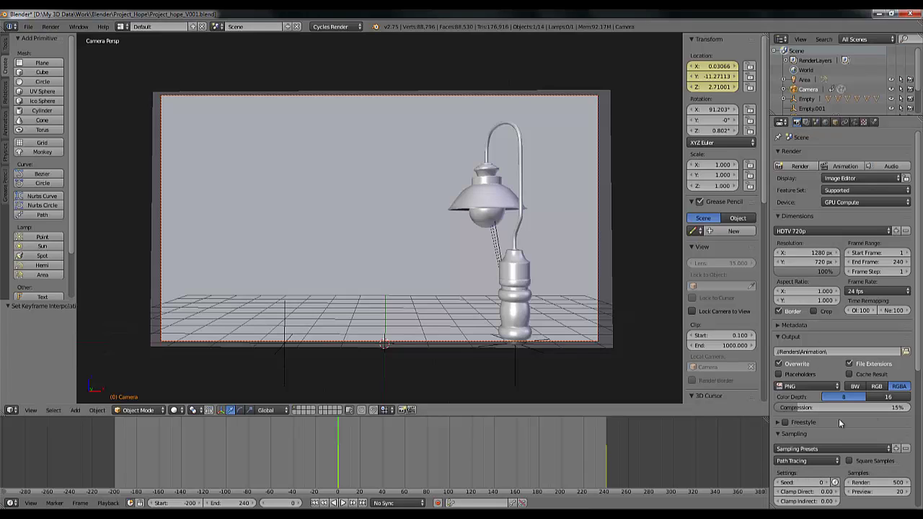
scroll(829, 424, "down", 3)
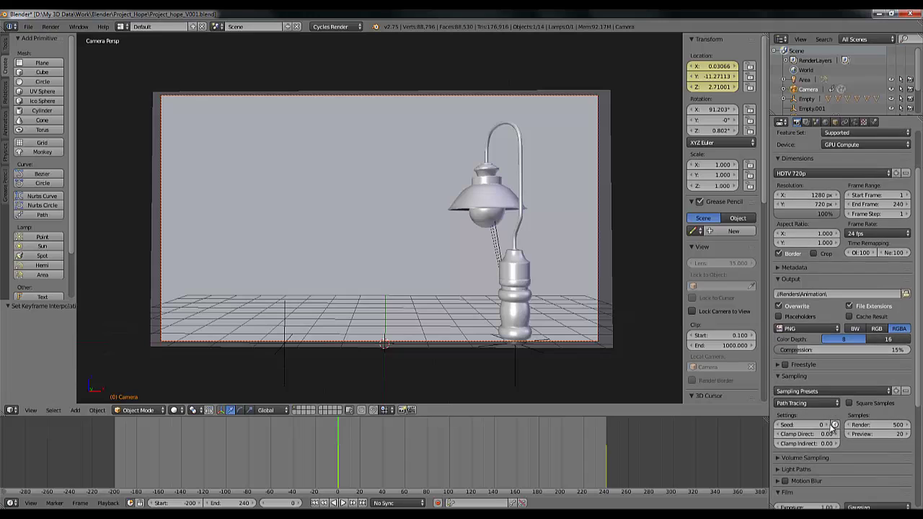
scroll(836, 446, "up", 3)
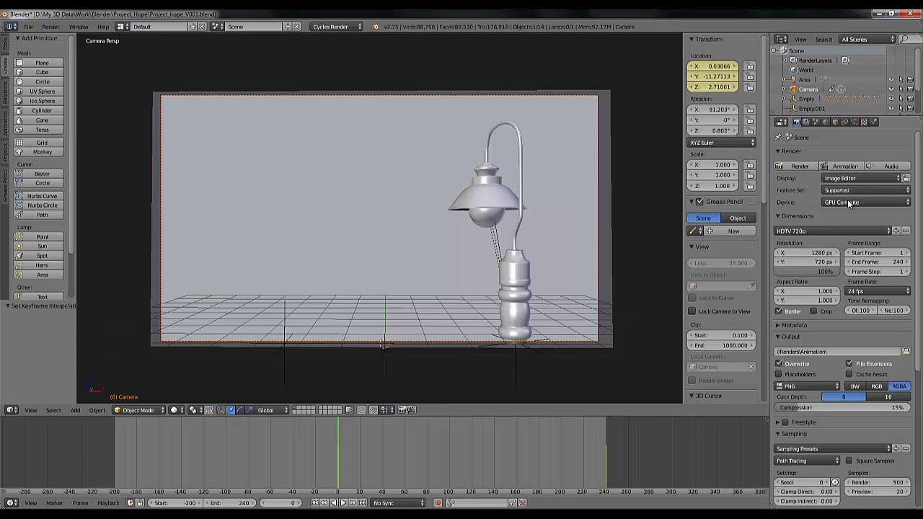
key("F12")
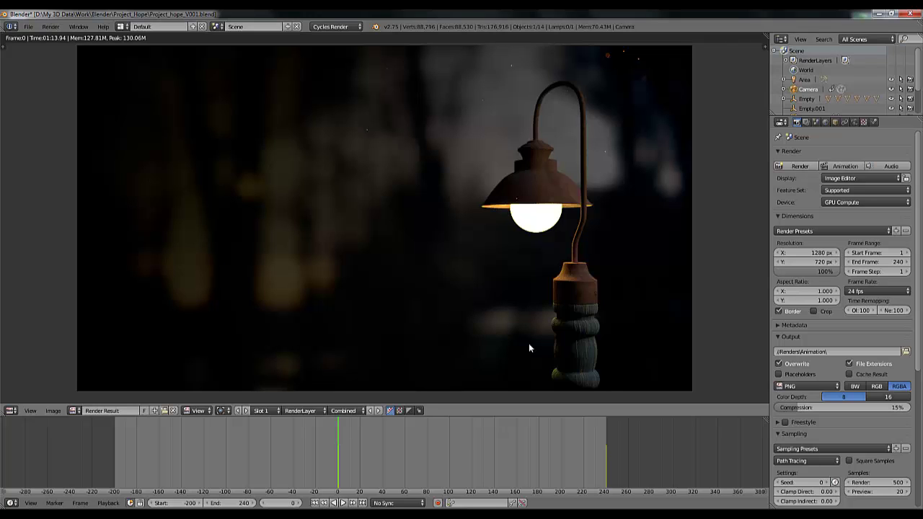
Switch to Windows Explorer to check the rendered frames in the Animation folder, then minimize it.
left_click(56, 514)
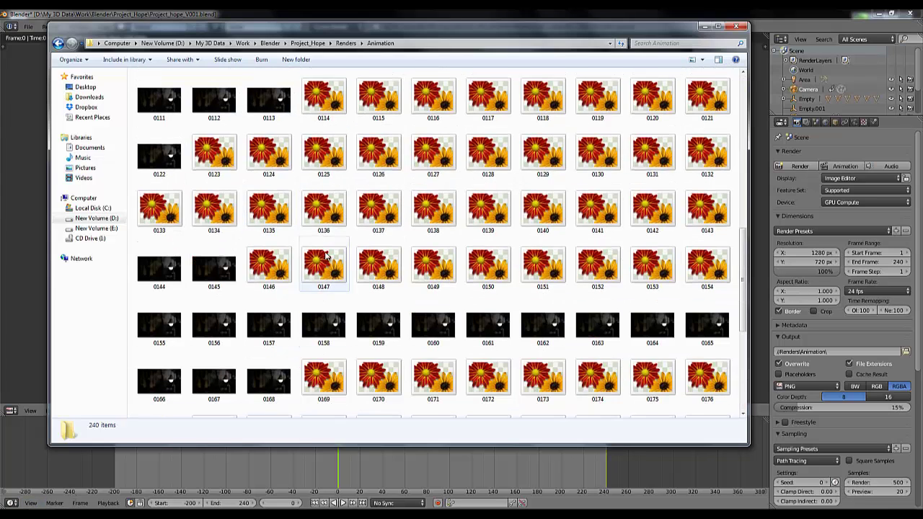
scroll(504, 325, "down", 10)
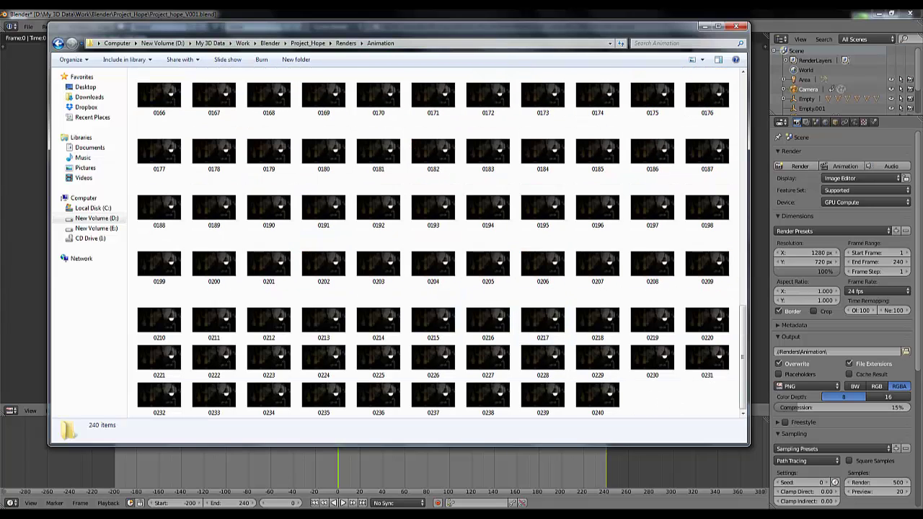
left_click(704, 26)
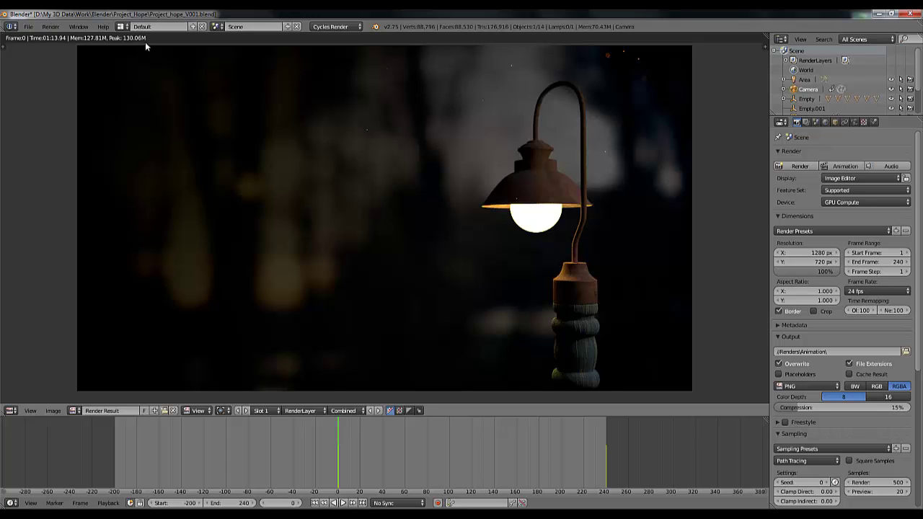
left_click(122, 26)
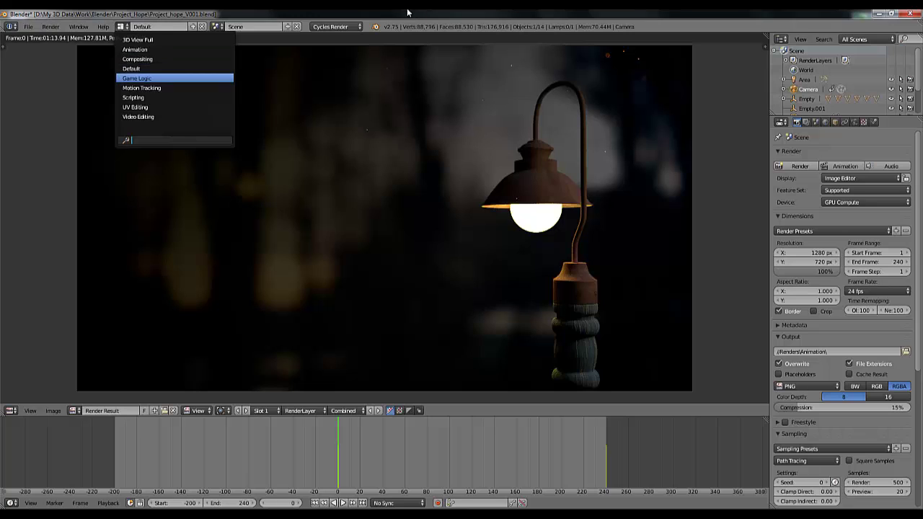
key("Down")
key("Down")
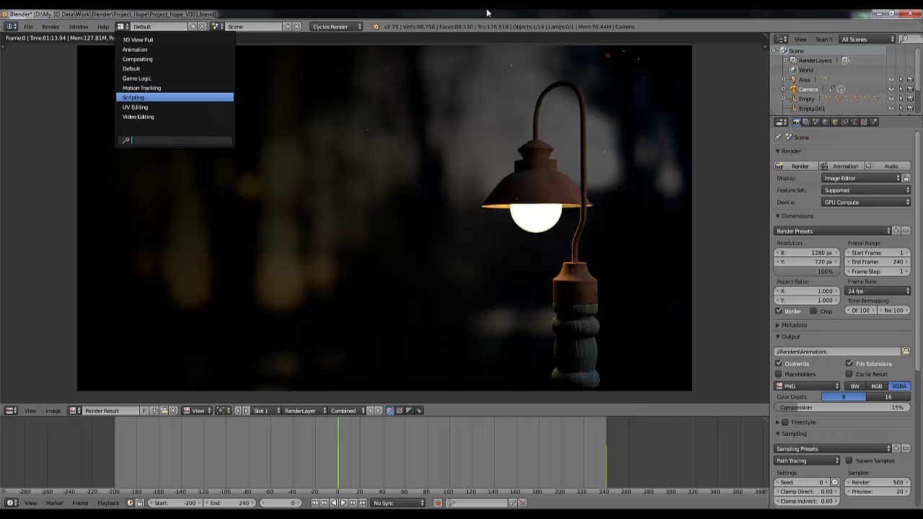
key("Escape")
Close the render result to return to the 3D view and save the project over the existing file.
key("Escape")
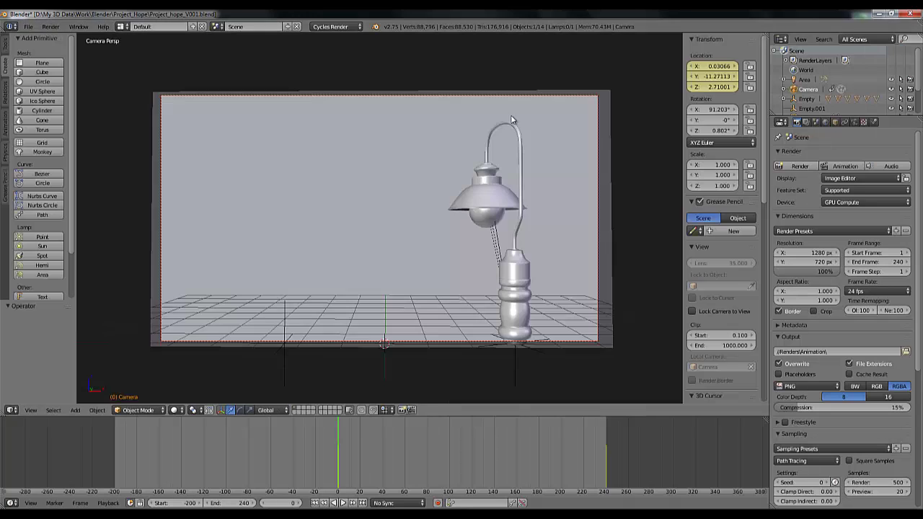
key("ctrl+s")
left_click(512, 116)
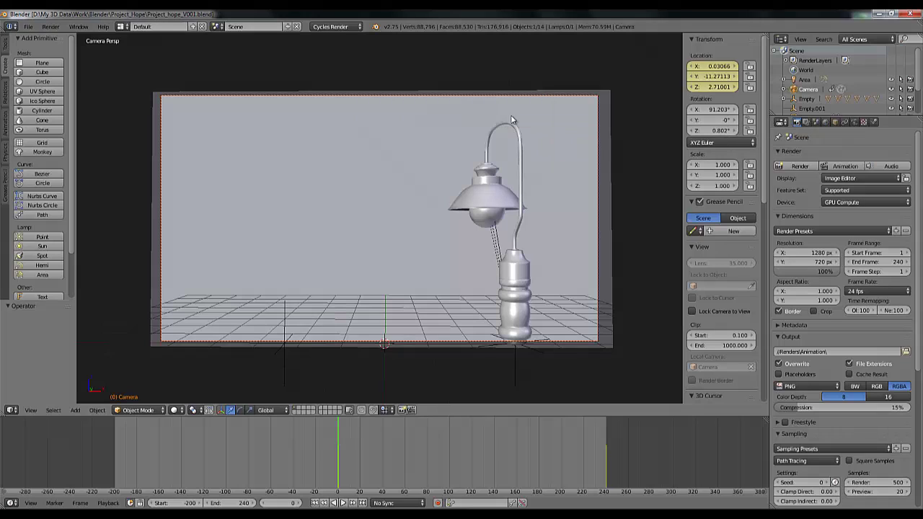
Open a second Blender instance, close the Project_hope_V001 window and maximize the new one.
right_click(340, 516)
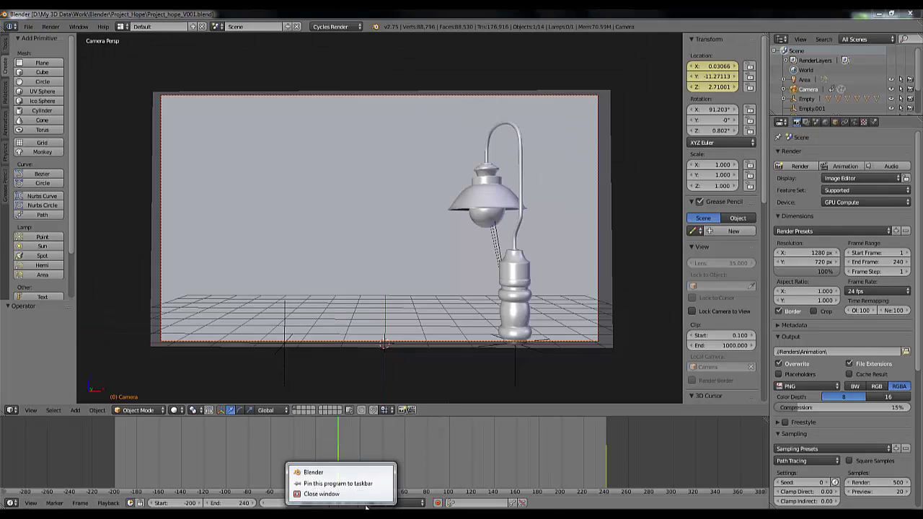
left_click(320, 472)
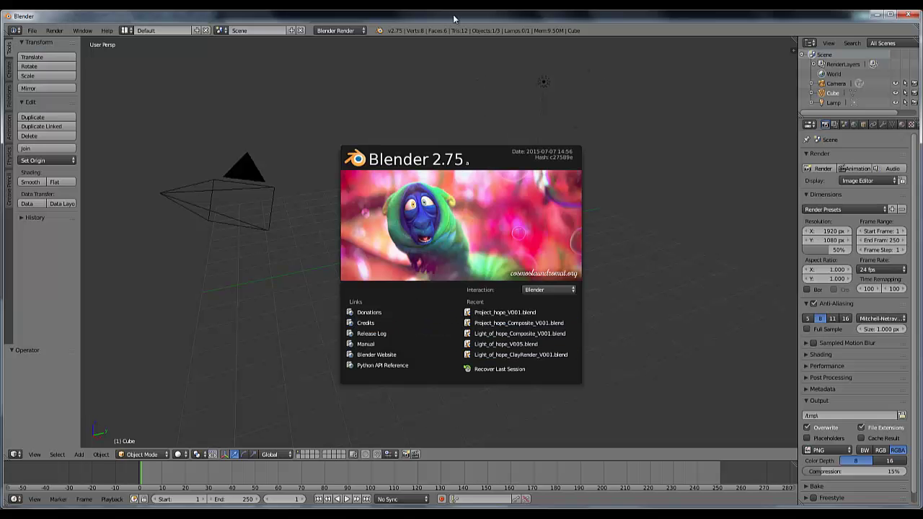
left_click(199, 111)
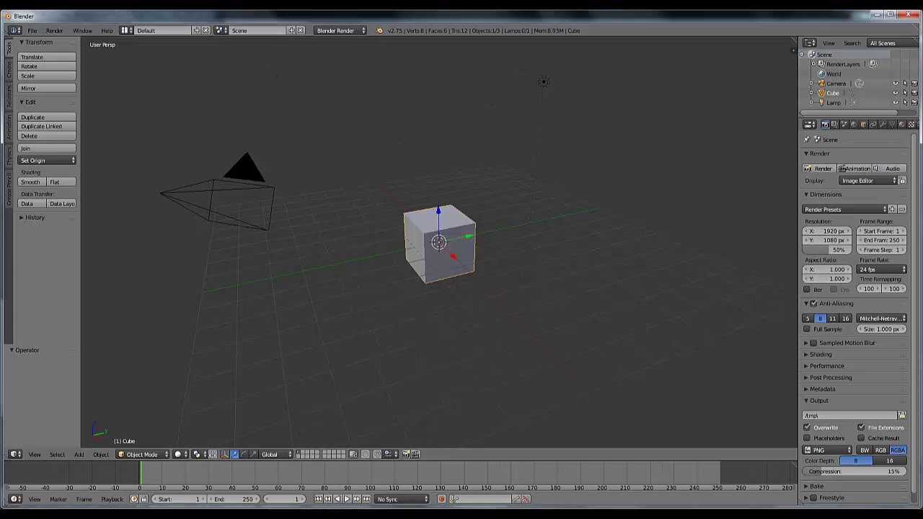
left_click(289, 469)
left_click(916, 14)
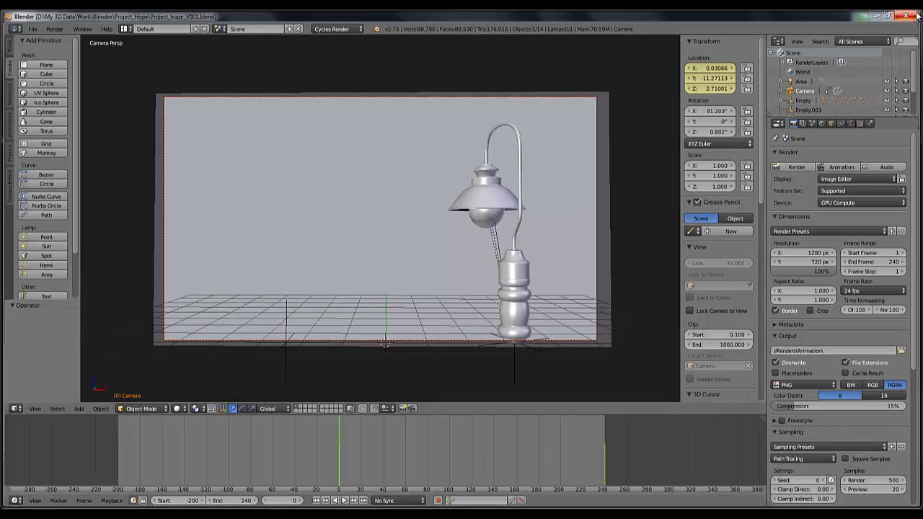
double_click(246, 16)
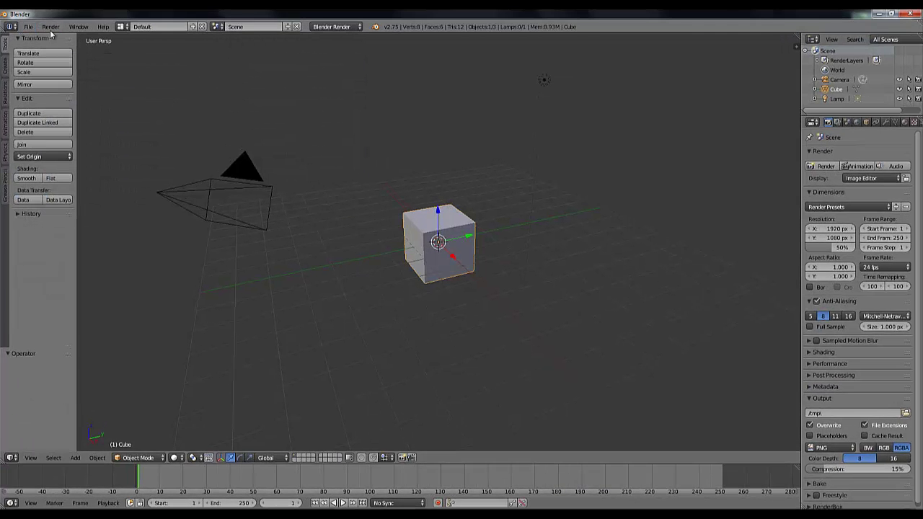
Change the screen layout to Compositing and delete the default cube.
left_click(122, 26)
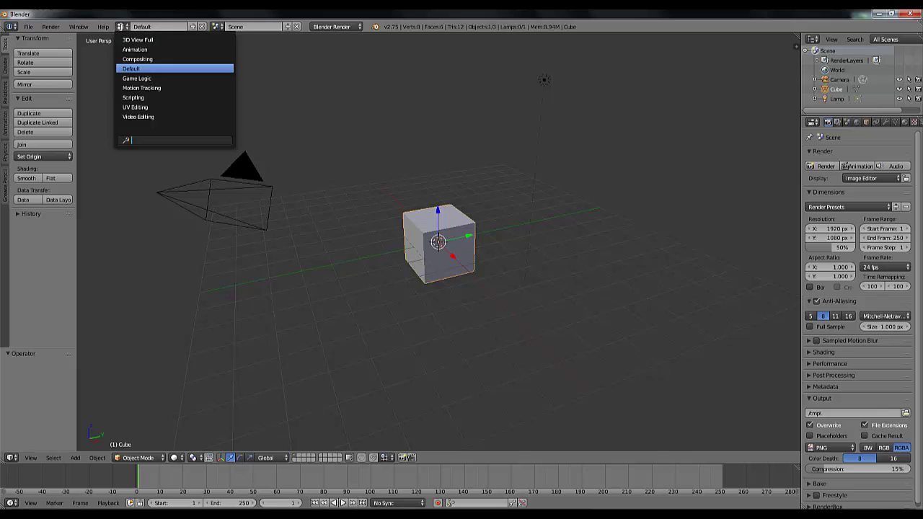
left_click(160, 59)
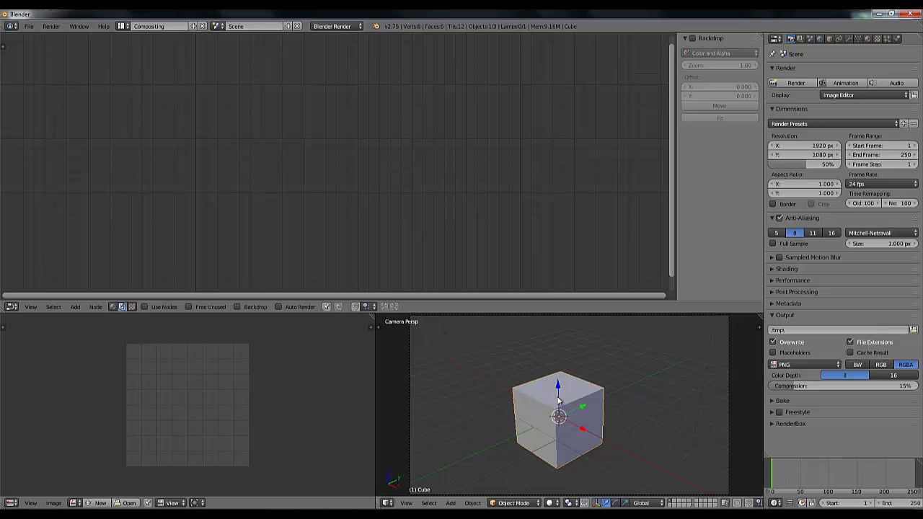
key("x")
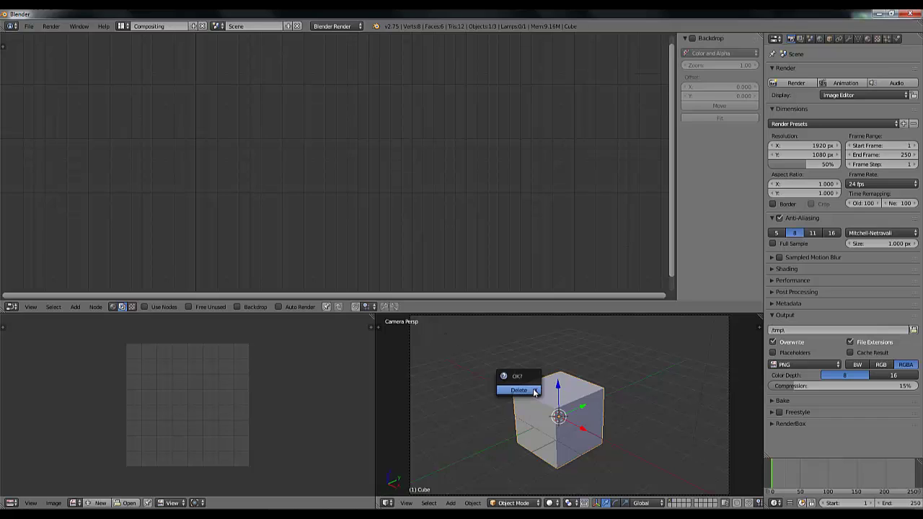
left_click(533, 389)
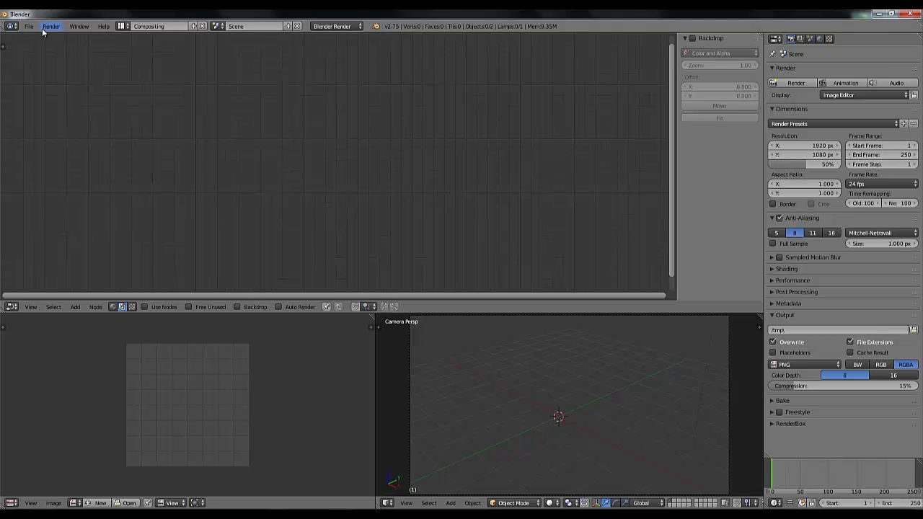
Save the file as Project_hope_Composite_V001.blend in the Project_Hope folder, overwriting the existing file.
key("ctrl+s")
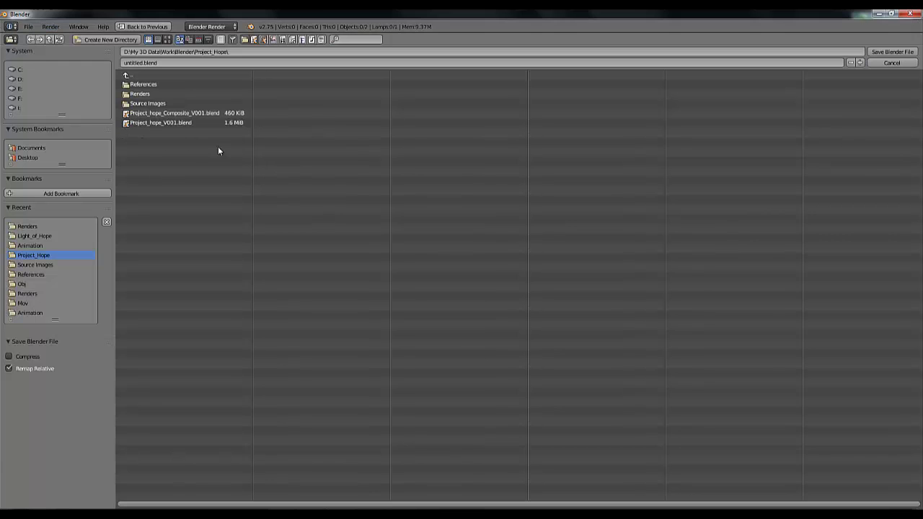
left_click(181, 113)
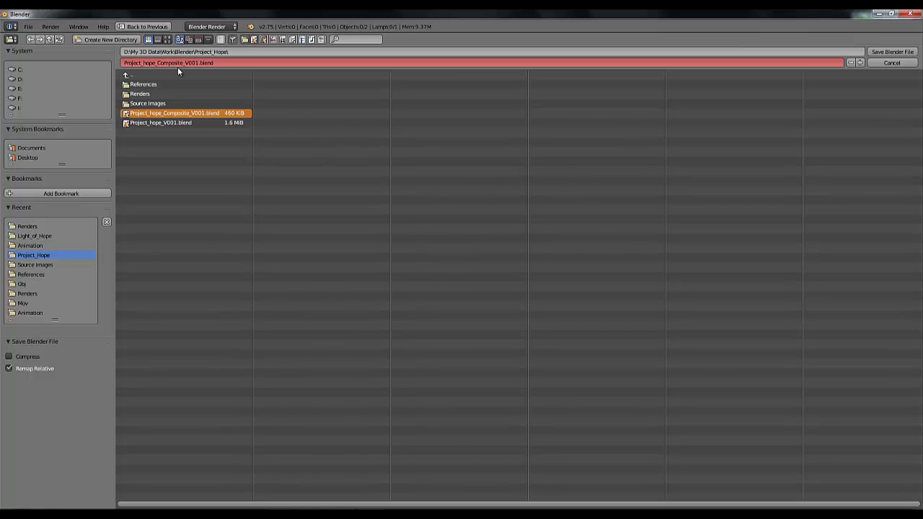
left_click(893, 51)
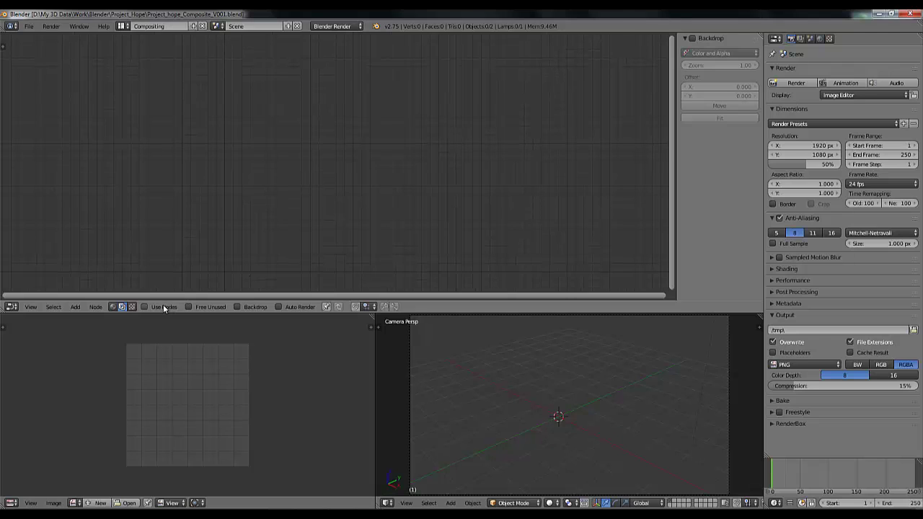
Enable compositing nodes, move the Composite node farther right and delete the Render Layers node.
left_click(144, 307)
left_click_drag(232, 106, 126, 108)
left_click_drag(391, 110, 565, 137)
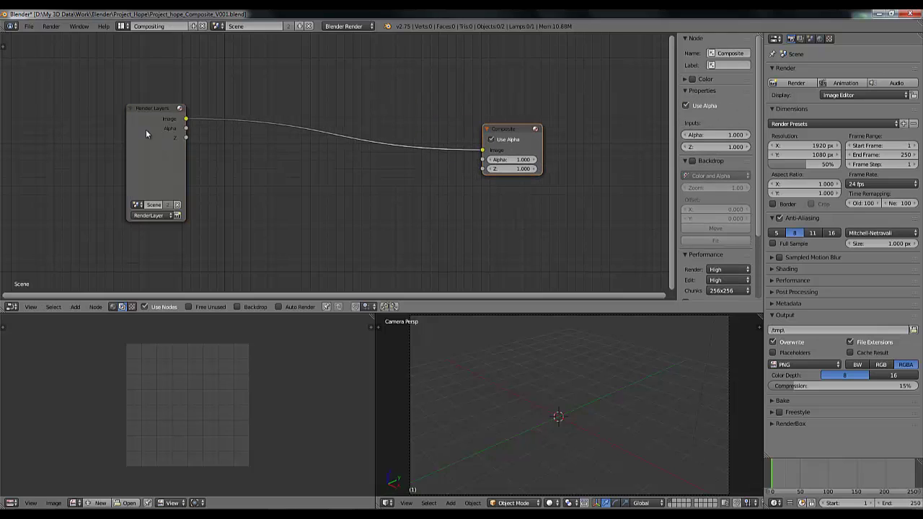
left_click_drag(149, 107, 133, 110)
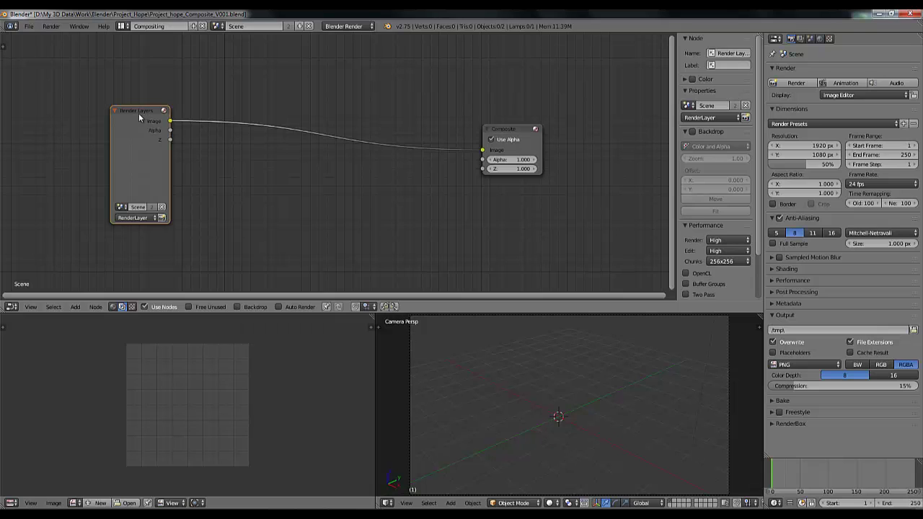
scroll(144, 129, "down", 2)
scroll(146, 130, "up", 2)
key("x")
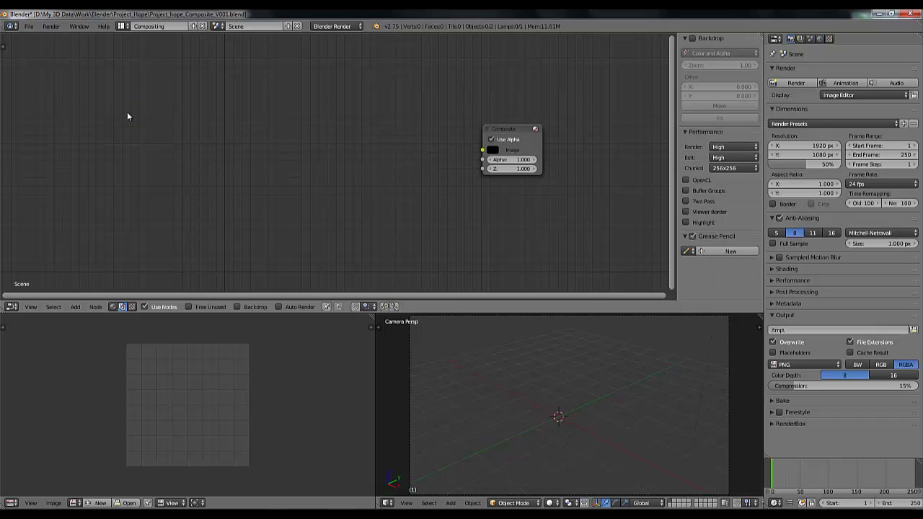
Add an Image input node at the left side of the node editor.
key("shift+a")
mouse_move(126, 133)
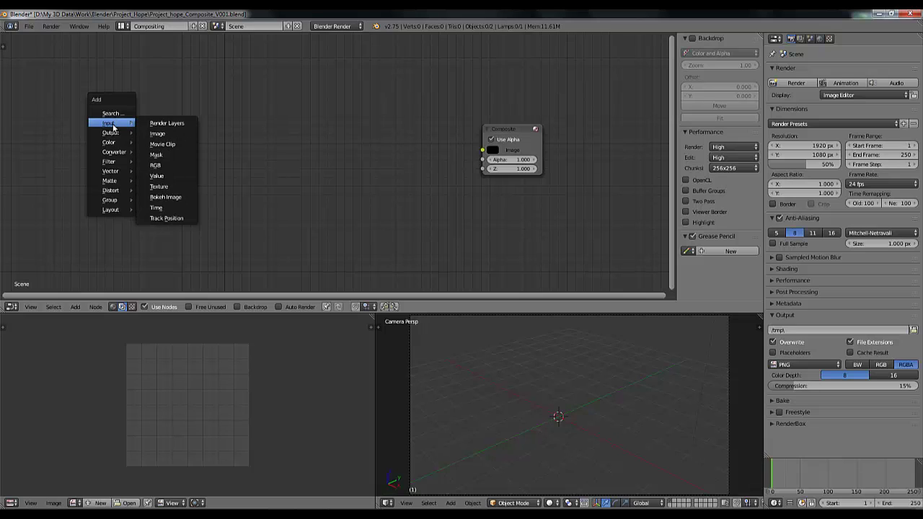
left_click(157, 134)
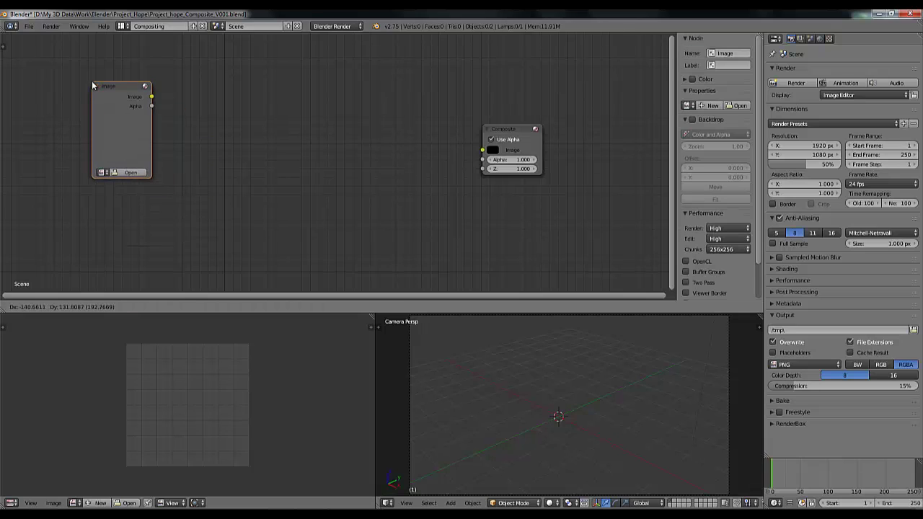
left_click(92, 85)
Load all rendered frames, 0001.png to 0240.png, from Renders/Animation into the Image node as a sequence.
left_click(133, 173)
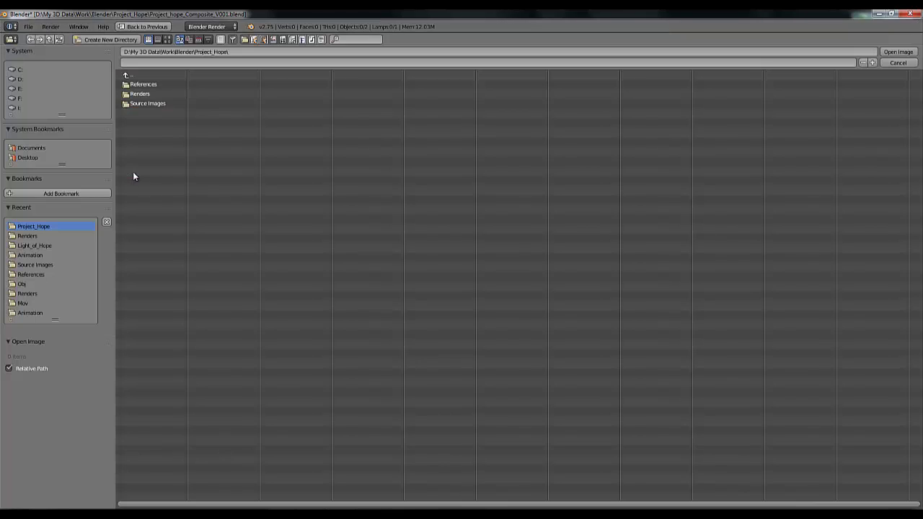
left_click(140, 95)
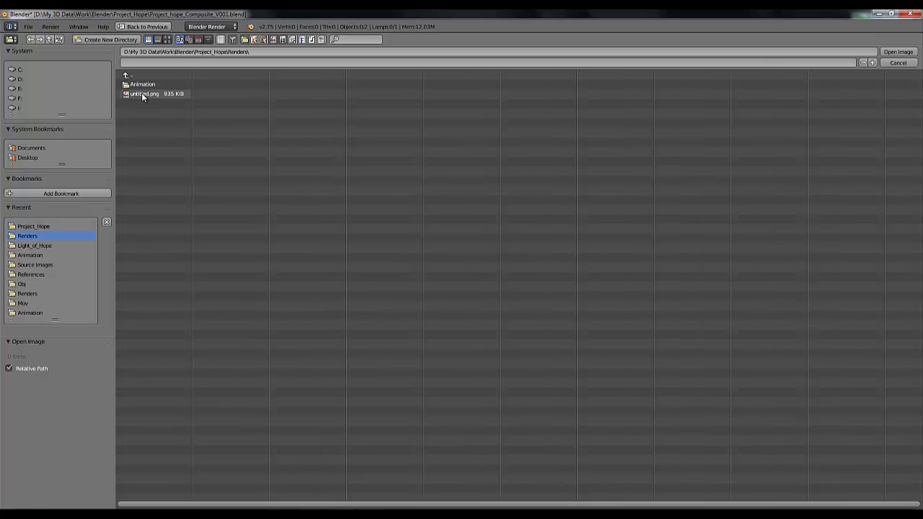
left_click(141, 84)
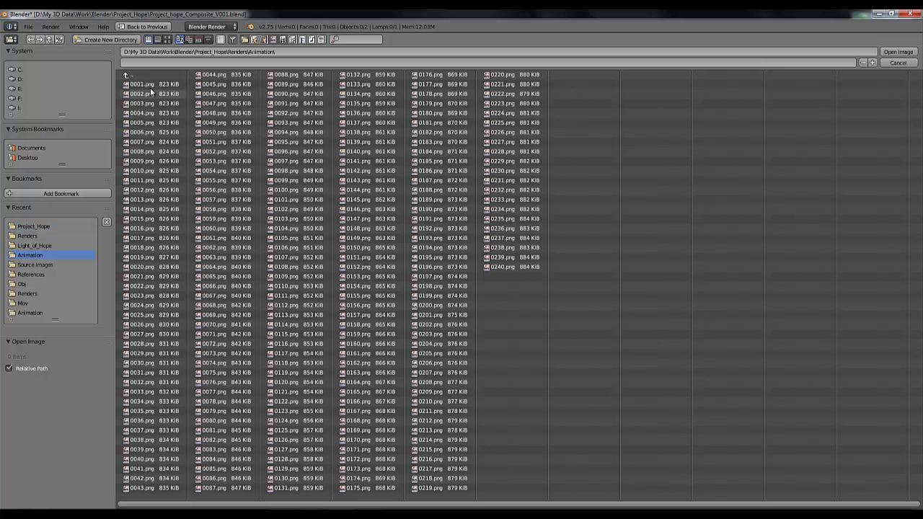
left_click(150, 88)
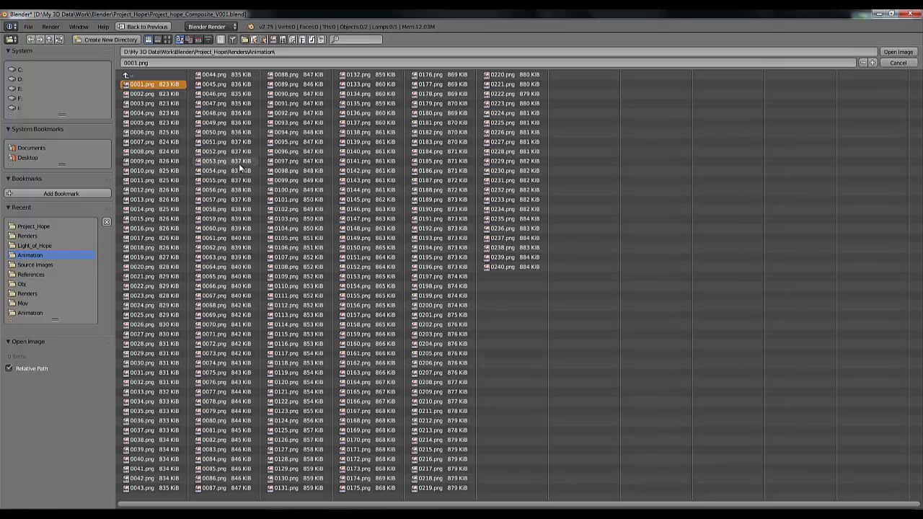
key("a")
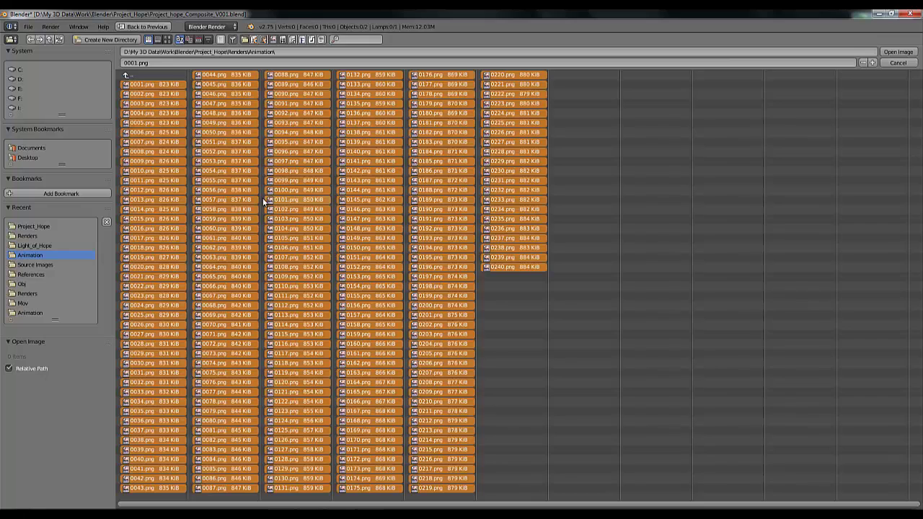
left_click(894, 52)
Move the Image node farther left, link its Image output to the Composite node, and enable the backdrop.
left_click_drag(117, 160, 84, 159)
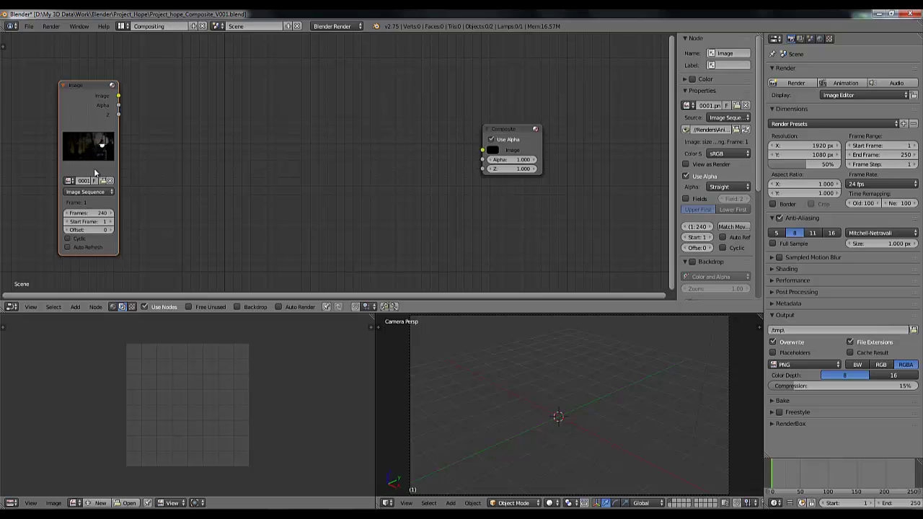
mouse_move(96, 85)
left_mouse_down()
mouse_move(96, 64)
mouse_move(100, 88)
mouse_move(81, 84)
left_mouse_up()
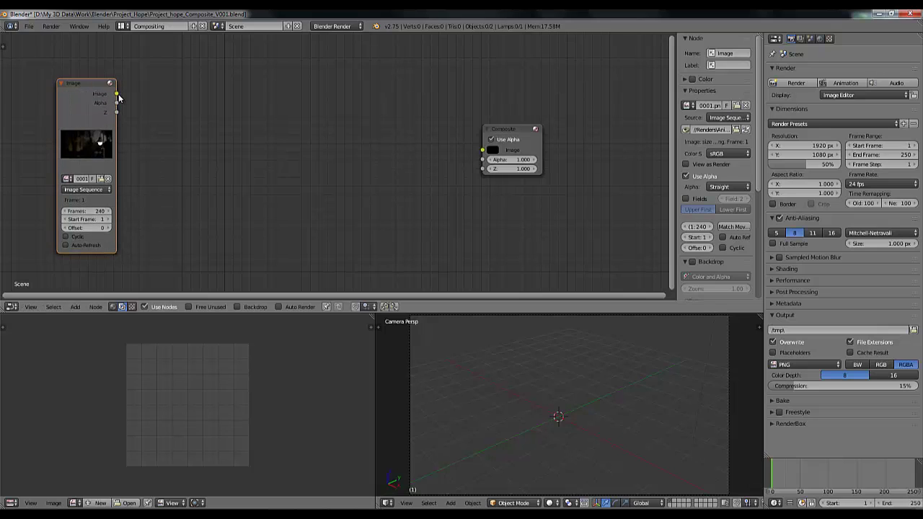
left_click_drag(116, 94, 502, 131)
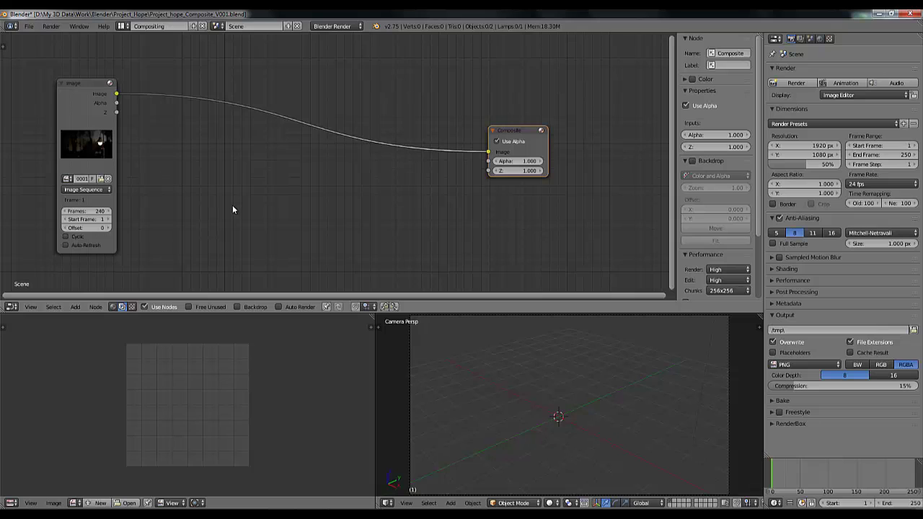
left_click(238, 306)
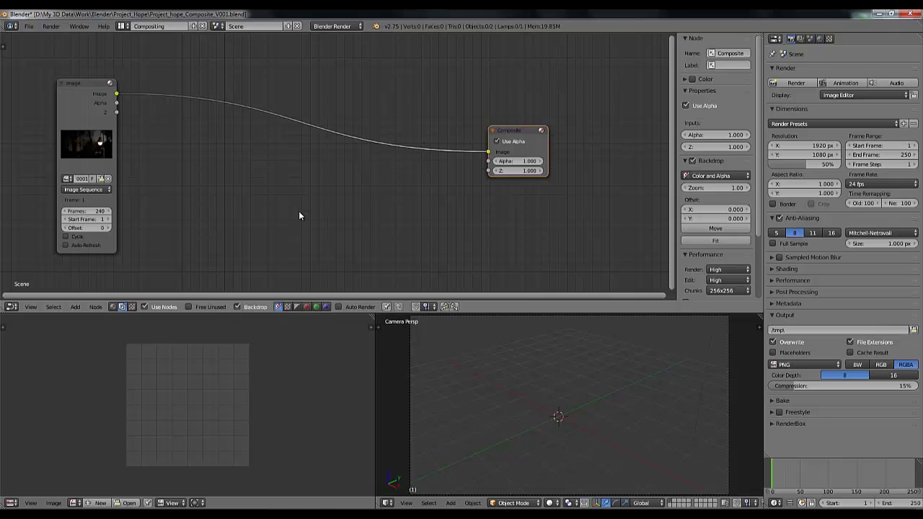
Add a Viewer output node and place it below the Composite node.
scroll(298, 212, "down", 2)
scroll(298, 213, "up", 1)
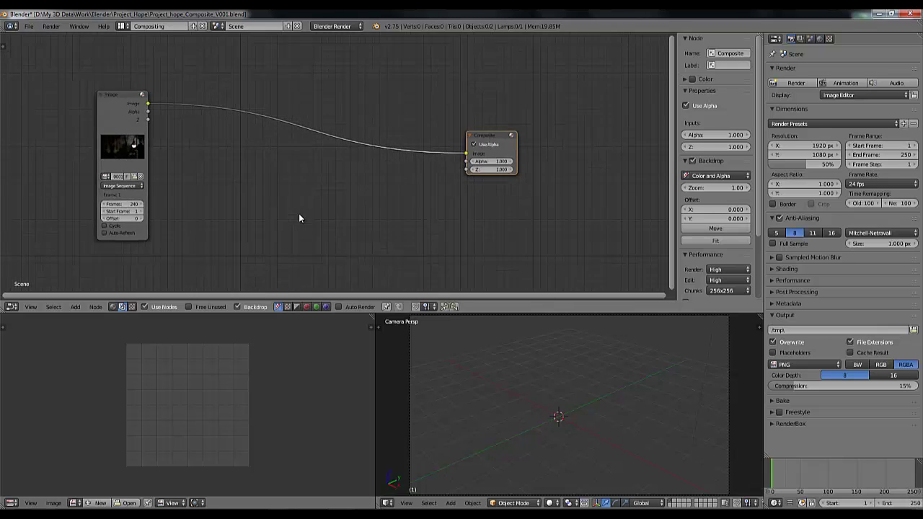
scroll(298, 213, "down", 1)
left_click_drag(160, 110, 142, 105)
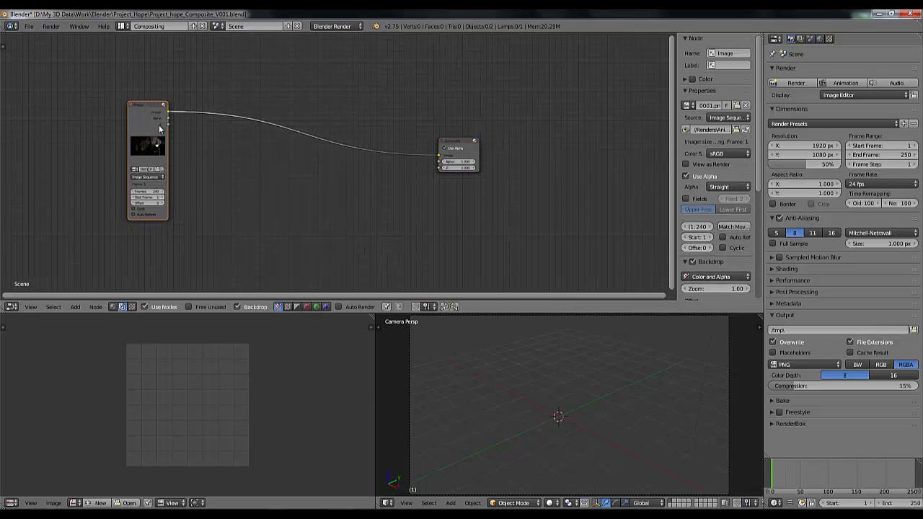
key("shift+a")
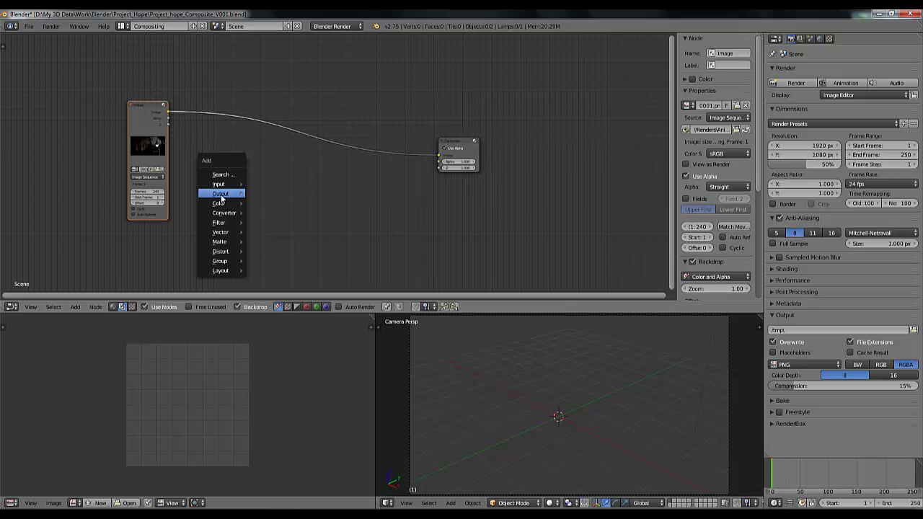
mouse_move(228, 194)
left_click(267, 204)
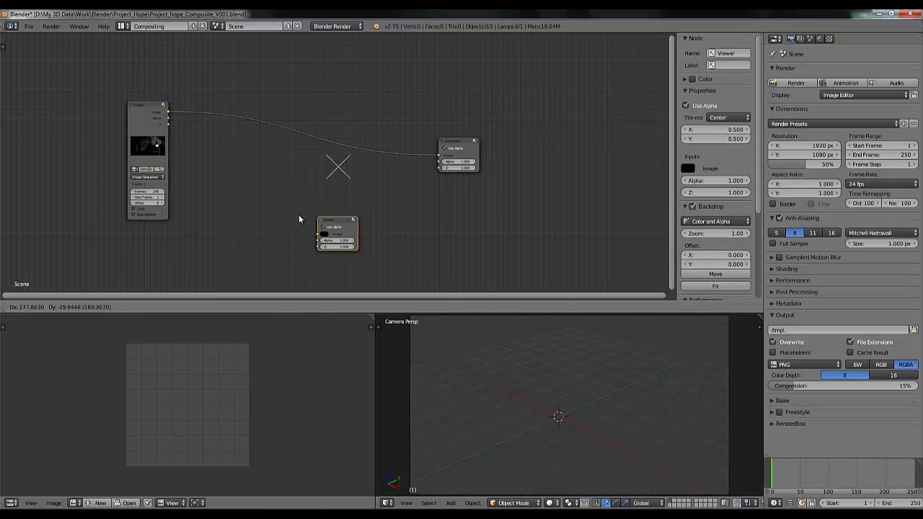
left_click(438, 213)
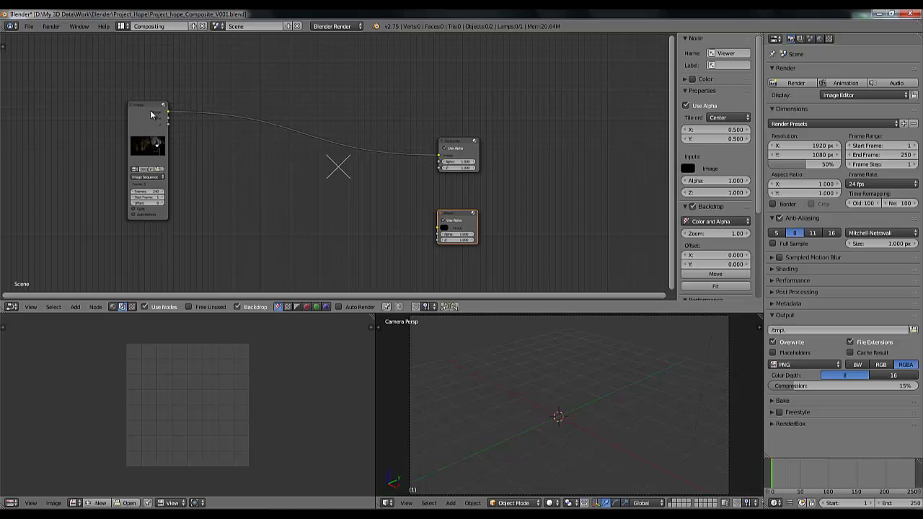
Insert a reroute point on the link between Image and Composite and connect it to the Viewer's Image input.
left_click_drag(164, 126, 137, 127)
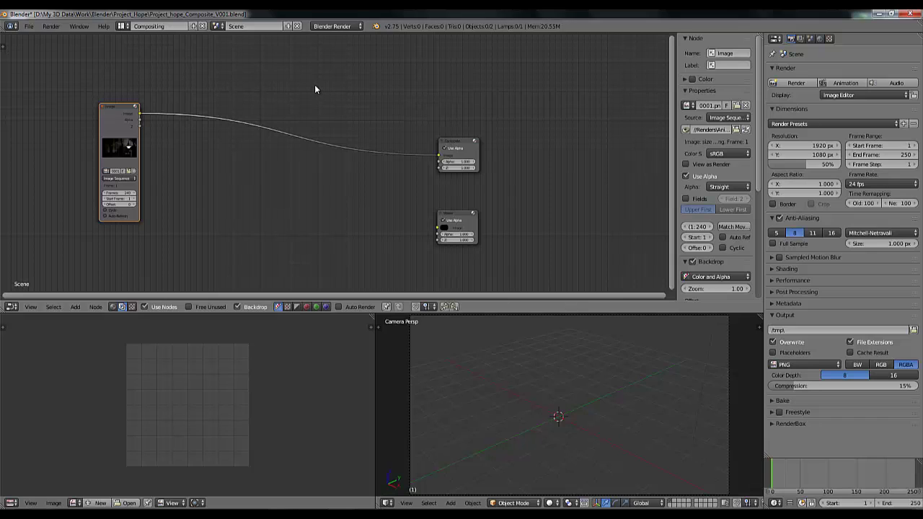
right_click_drag(314, 86, 314, 164, "ctrl")
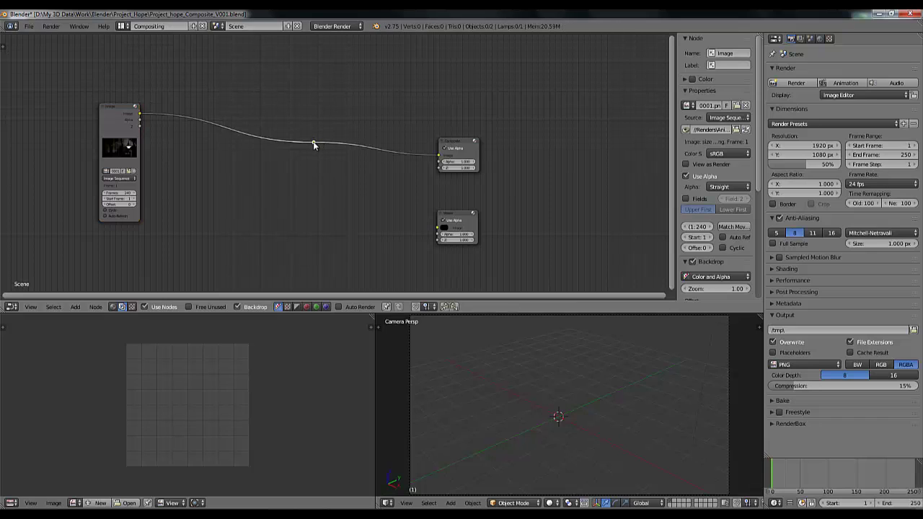
left_click(313, 144)
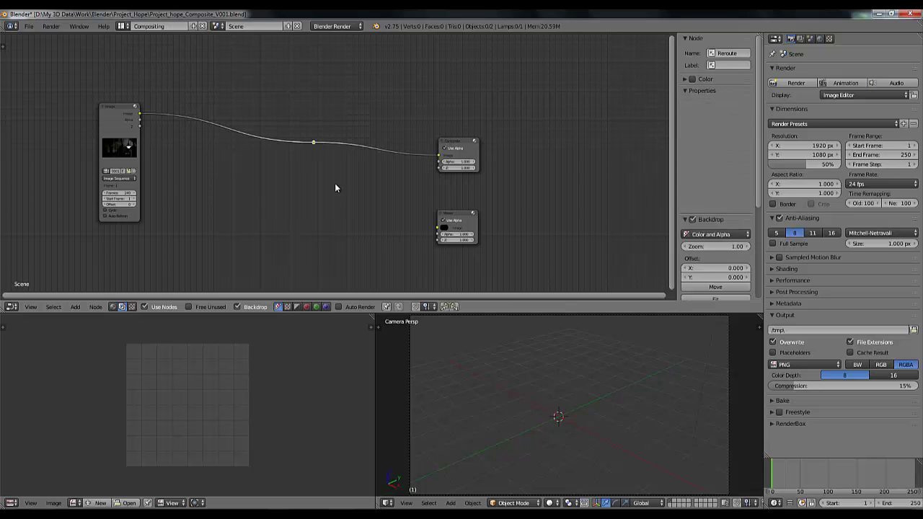
left_click_drag(313, 144, 438, 228)
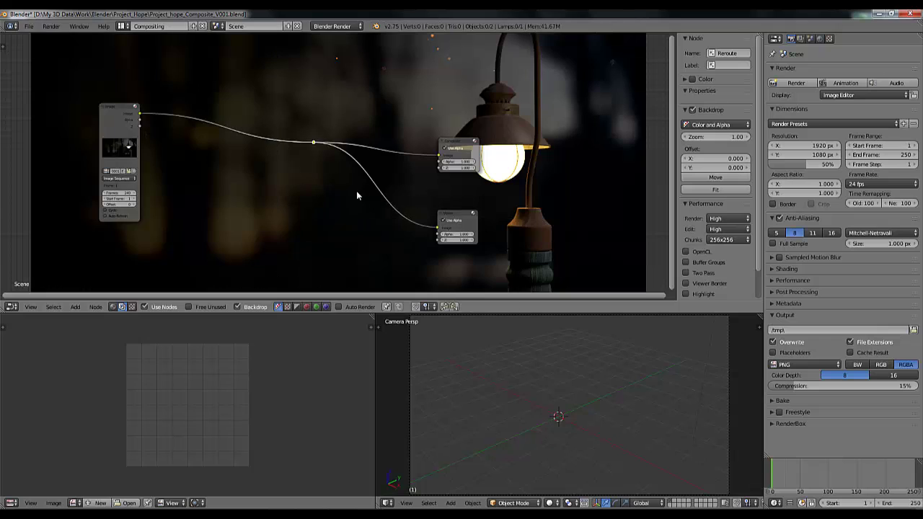
Enlarge the node editor area downward so that more of the backdrop image fits.
scroll(237, 236, "down", 1)
scroll(237, 236, "up", 2)
scroll(237, 236, "down", 2)
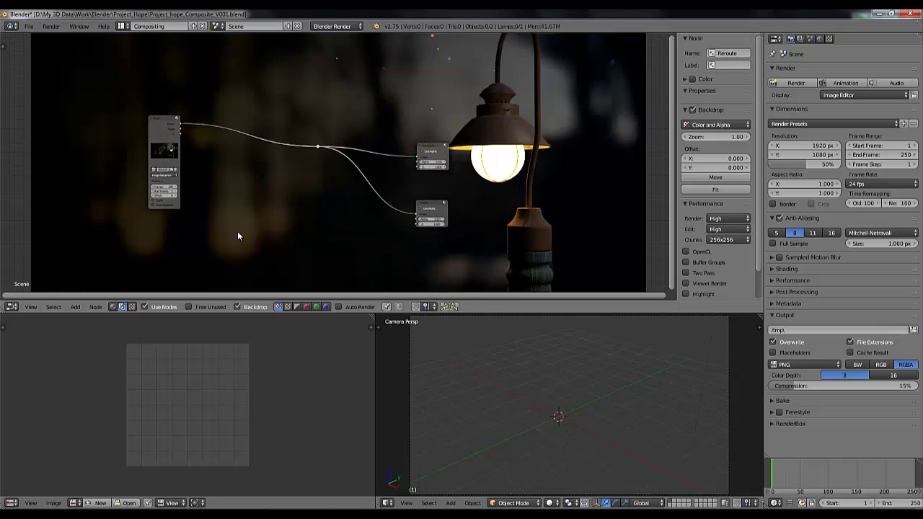
scroll(237, 236, "up", 1)
scroll(237, 236, "down", 1)
mouse_move(494, 299)
left_mouse_down()
mouse_move(501, 310)
mouse_move(523, 315)
mouse_move(518, 394)
left_mouse_up()
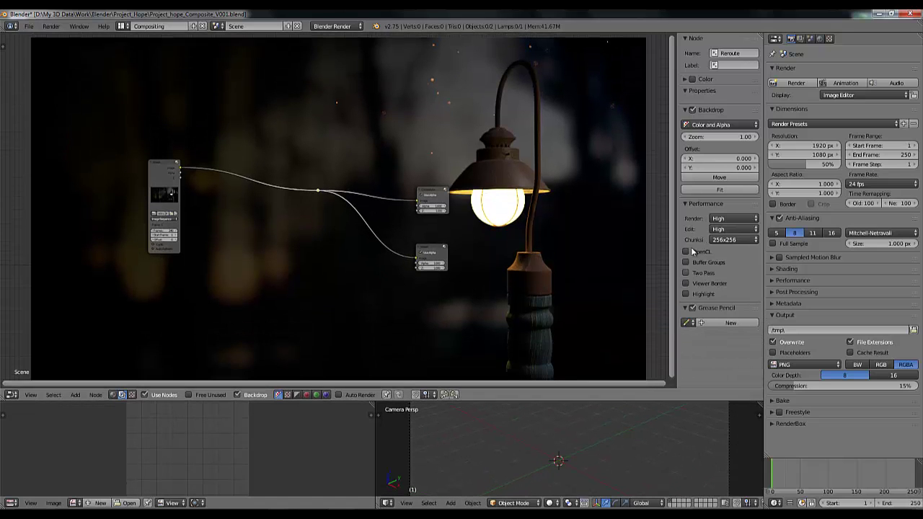
Select the Viewer node and set the backdrop zoom to 0.70.
right_click(434, 195)
left_click(434, 197)
left_click(429, 256)
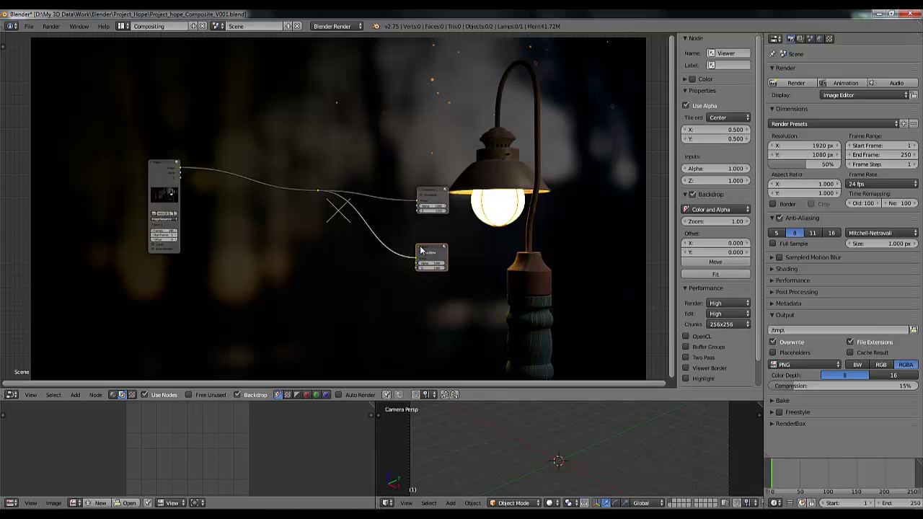
left_click(720, 222)
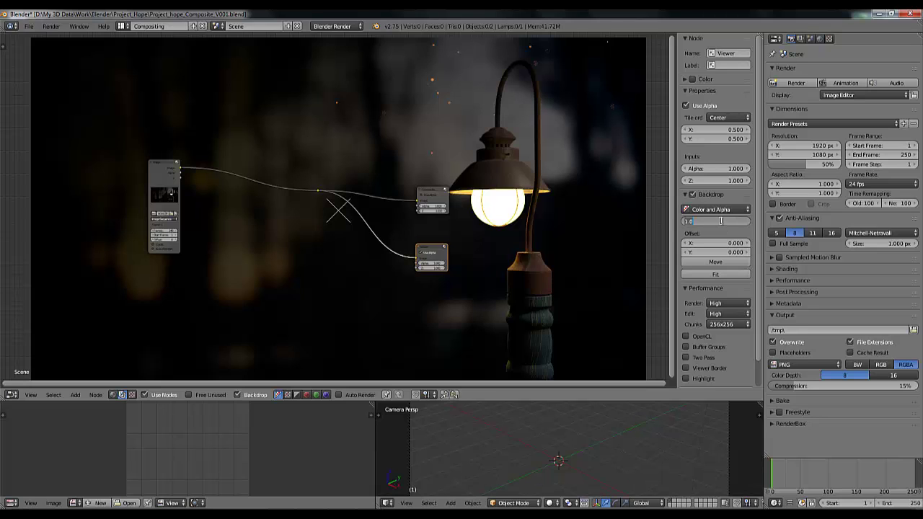
key("BackSpace")
key("Return")
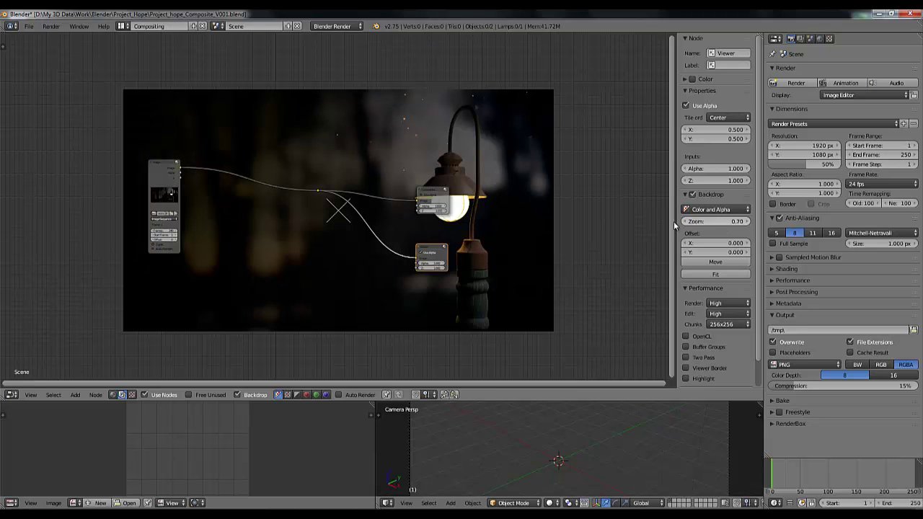
Spread the nodes beyond the backdrop image, with Composite and Viewer to its right and the Image node to its left.
scroll(355, 219, "up", 1)
scroll(394, 198, "up", 1)
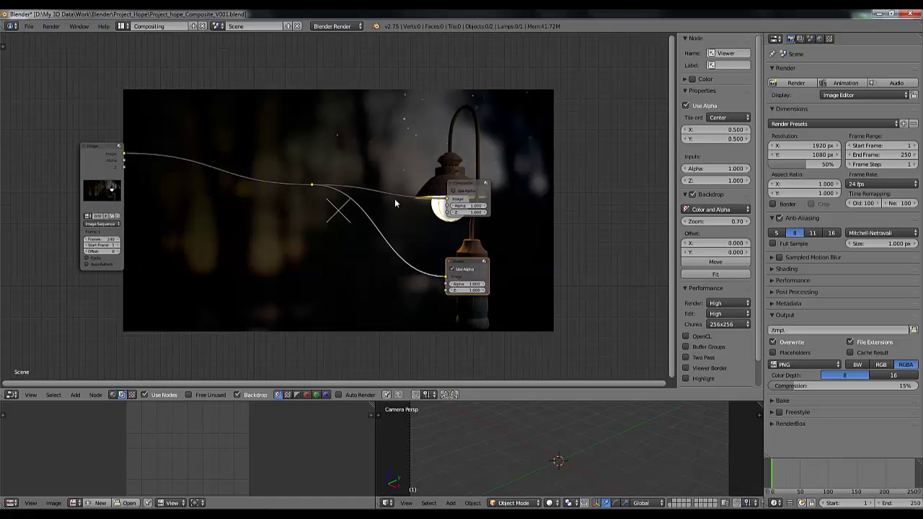
scroll(394, 198, "down", 4)
scroll(394, 198, "up", 4)
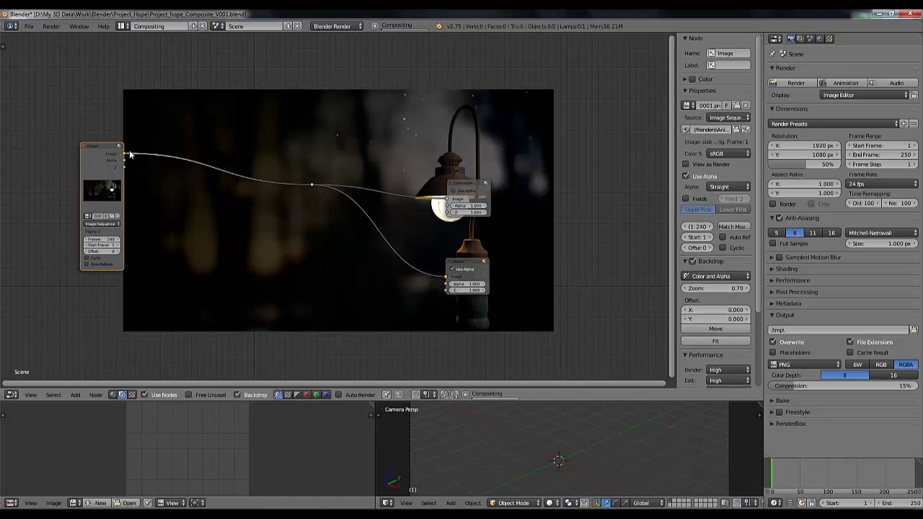
left_click_drag(479, 187, 608, 133)
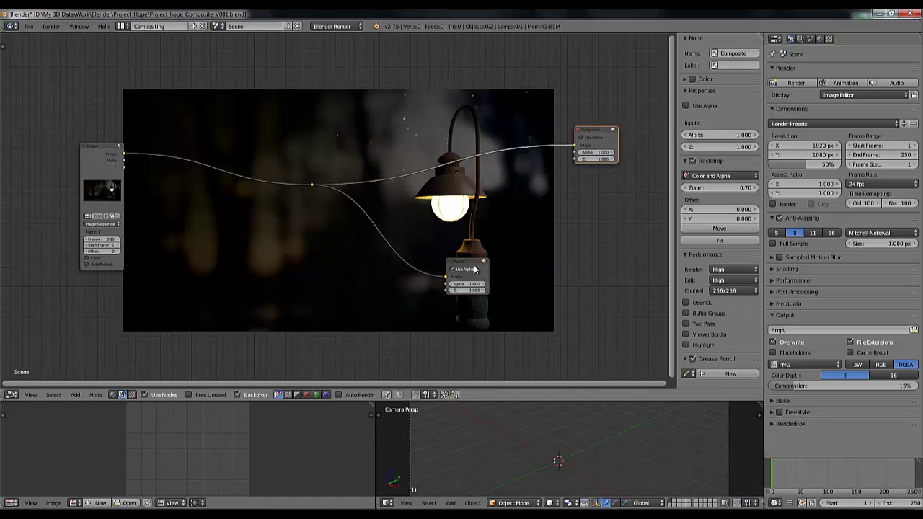
left_click_drag(465, 263, 621, 248)
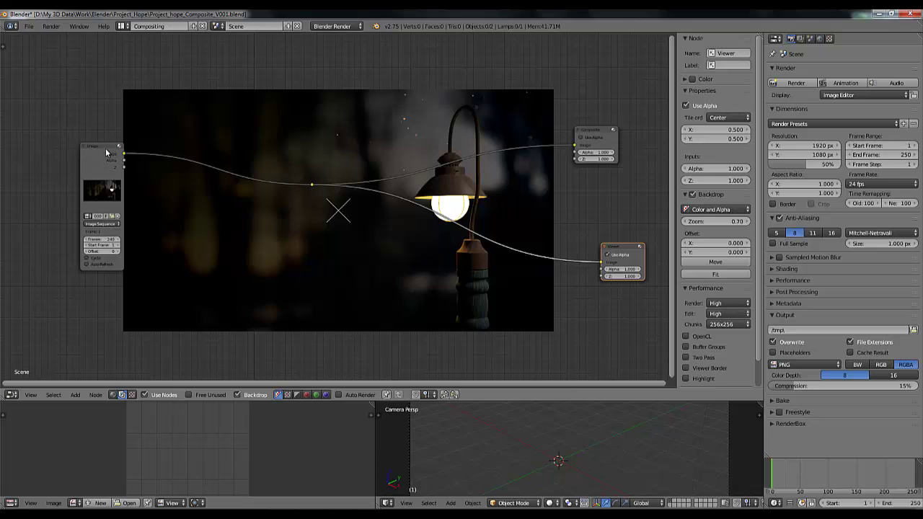
left_click_drag(106, 147, 97, 124)
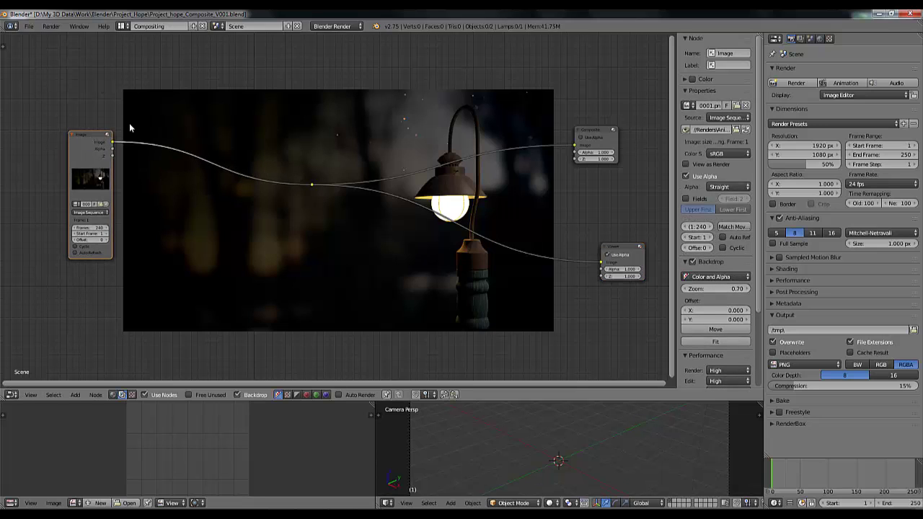
Add a second Image input node below the frame sequence's Image node.
key("shift+a")
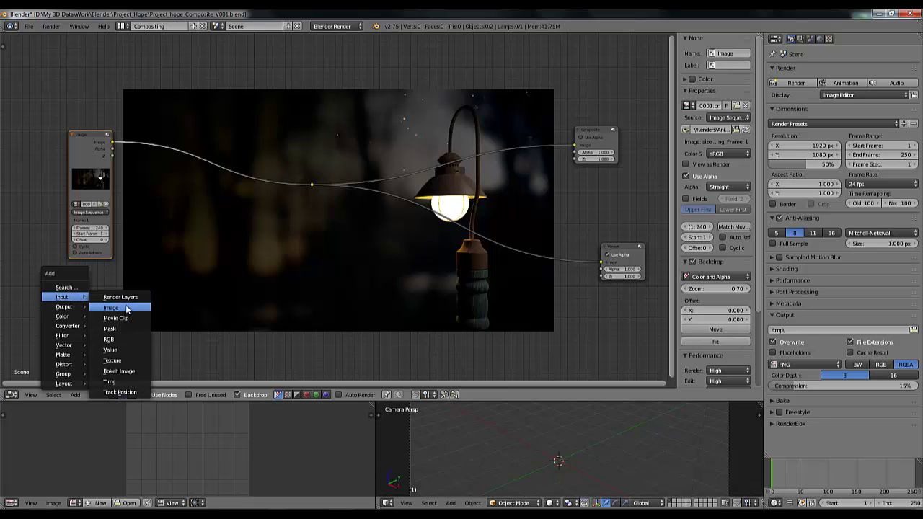
left_click(126, 307)
left_click(62, 289)
Load 720p_Letterbox.png from the Light_of_Hope folder into the new Image node and align it under the first one.
left_click(91, 352)
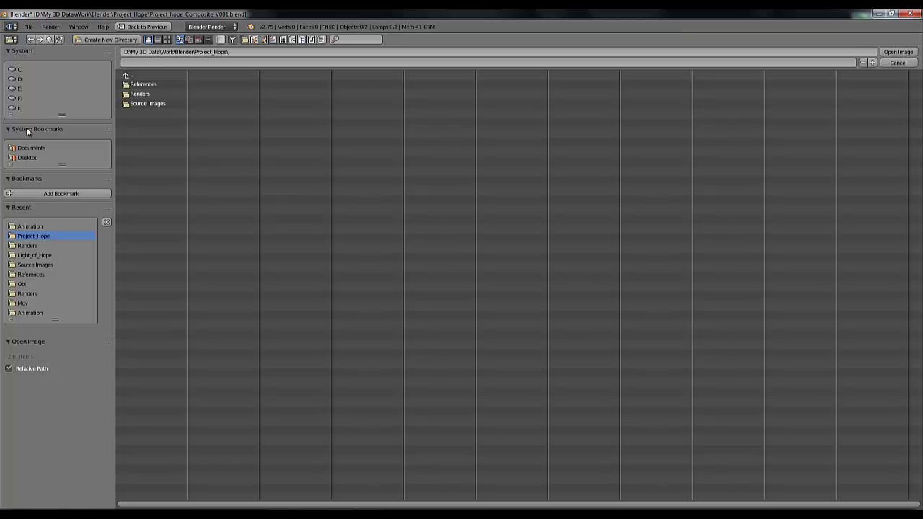
left_click(49, 39)
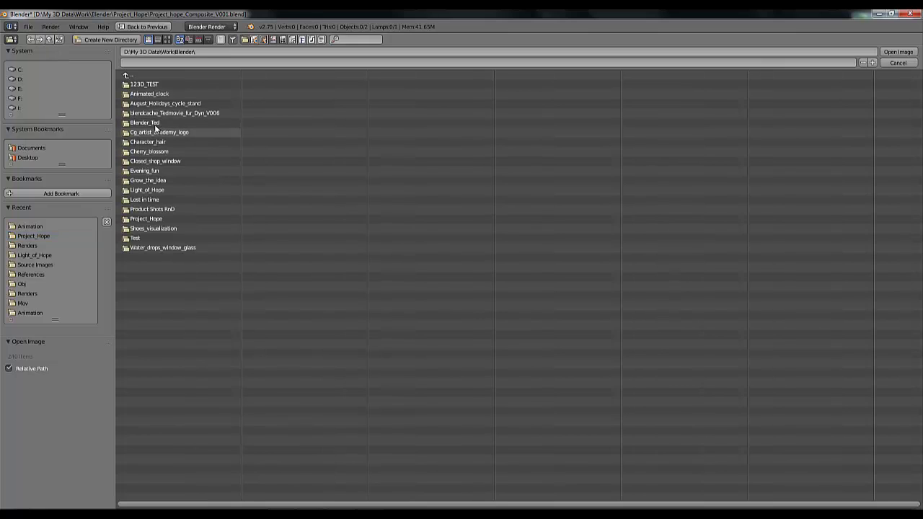
left_click(159, 191)
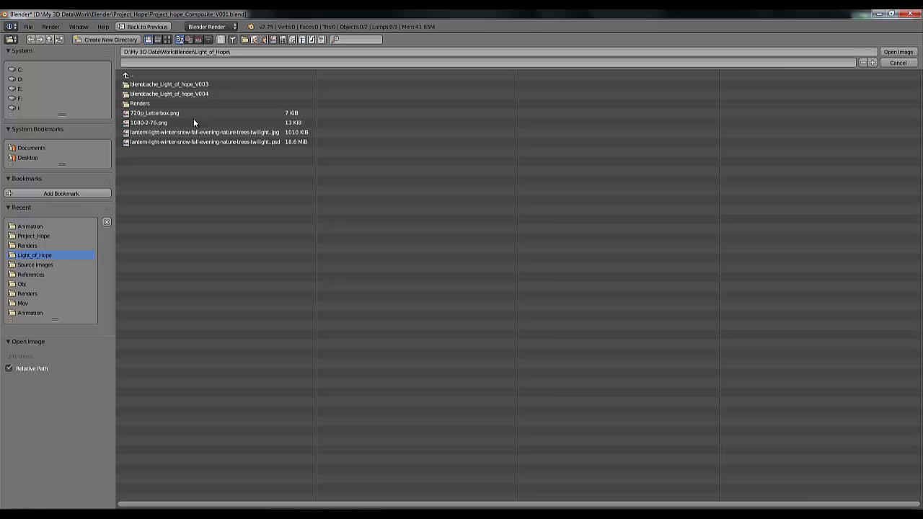
left_click(148, 103)
left_click(34, 40)
left_click(144, 113)
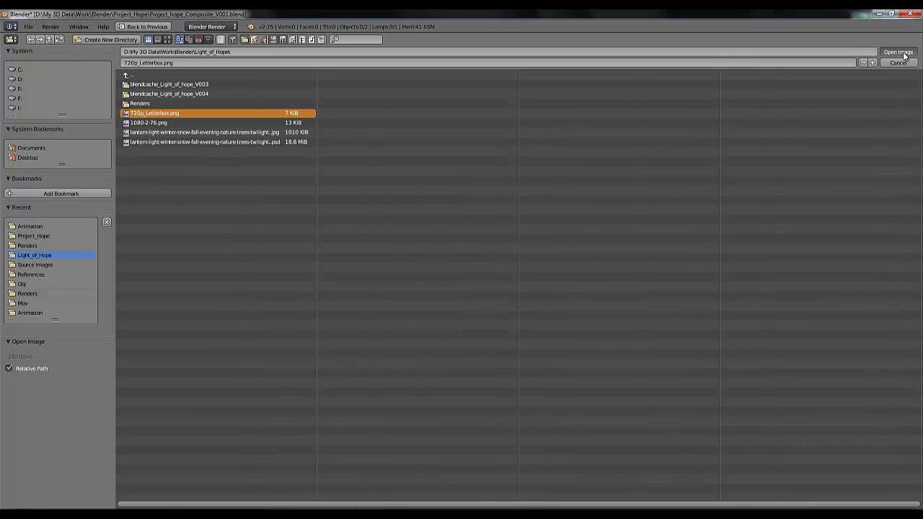
left_click(897, 52)
left_click_drag(92, 287, 97, 284)
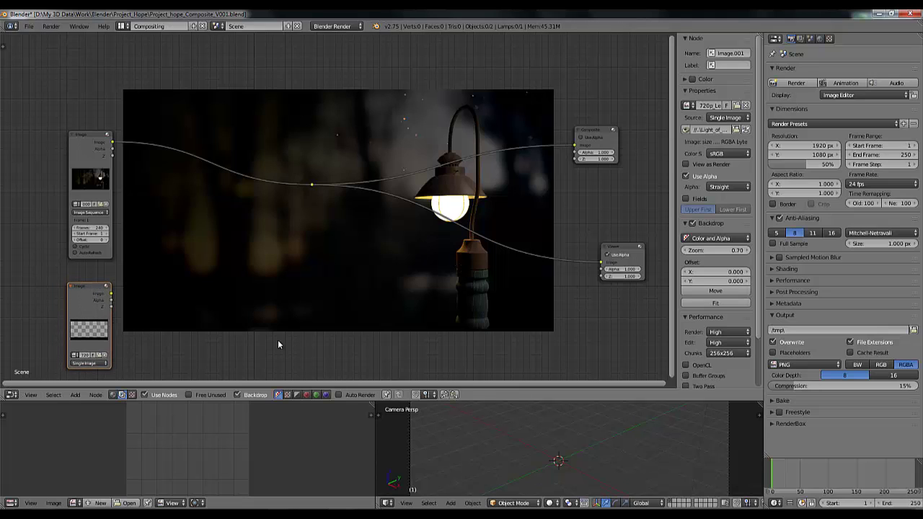
Add a Mix color node below the reroute point and set its blend type to Divide.
key("shift+a")
mouse_move(267, 361)
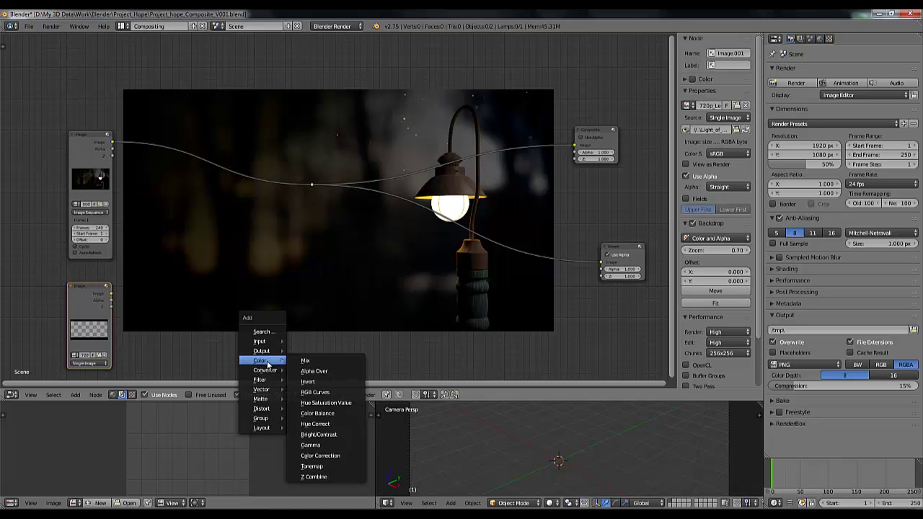
left_click(304, 359)
left_click(278, 284)
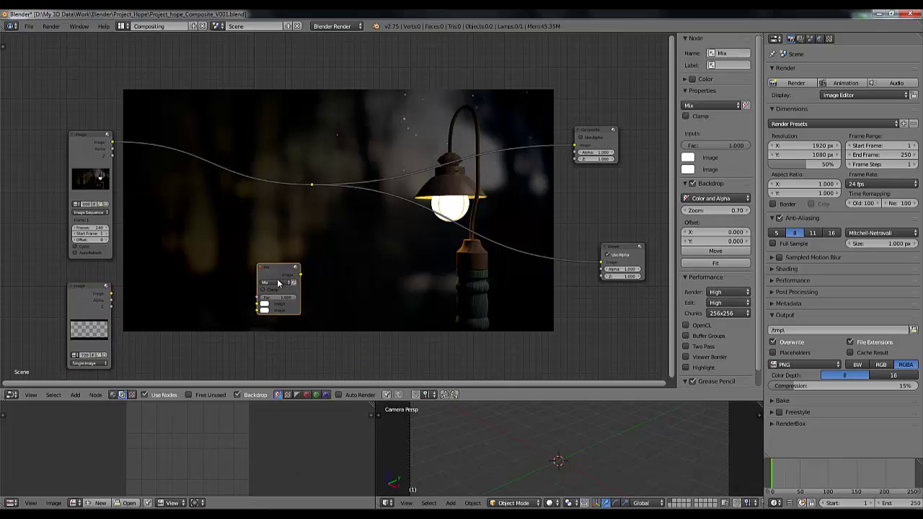
left_click(275, 283)
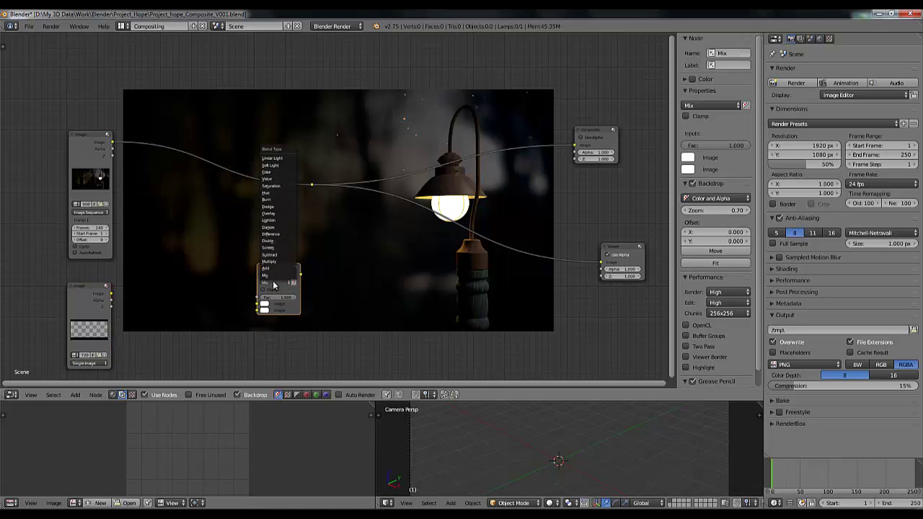
left_click(276, 241)
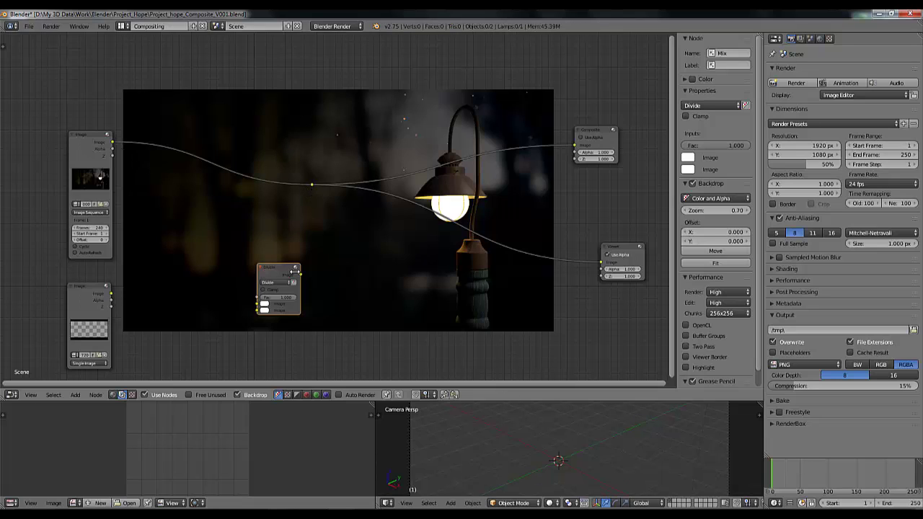
Connect the Divide node's output to the reroute point, the frame sequence to its first Image input and the letterbox to its second.
left_click_drag(300, 275, 312, 185)
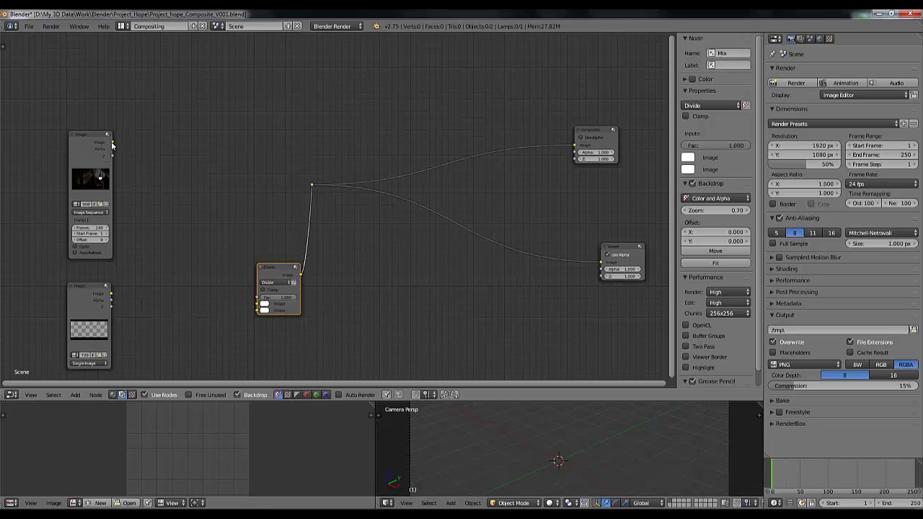
left_click_drag(113, 144, 258, 303)
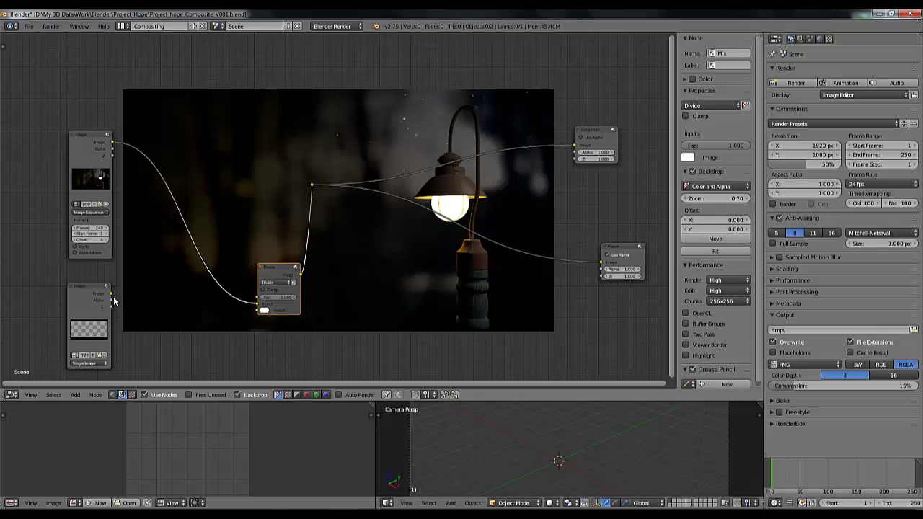
left_click_drag(112, 294, 259, 310)
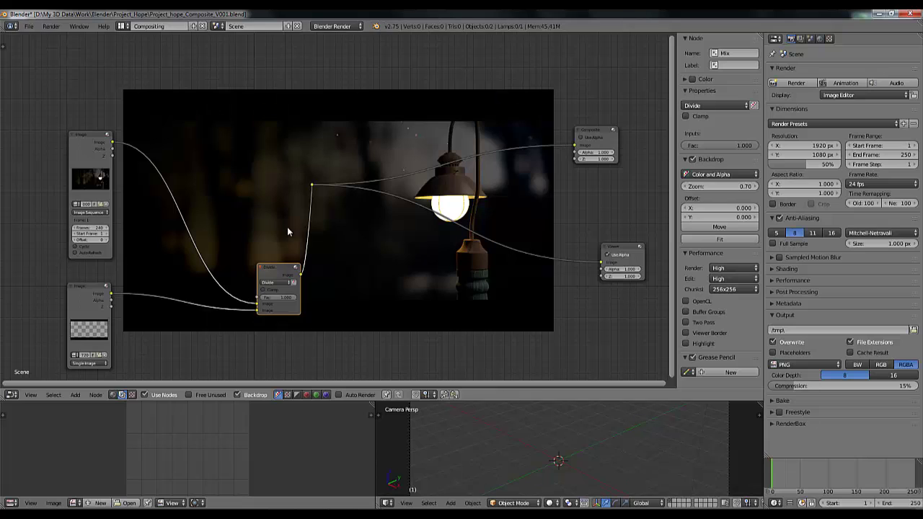
Move the reroute point and the Divide node down and to the right, near the backdrop's lower edge.
scroll(351, 275, "up", 1)
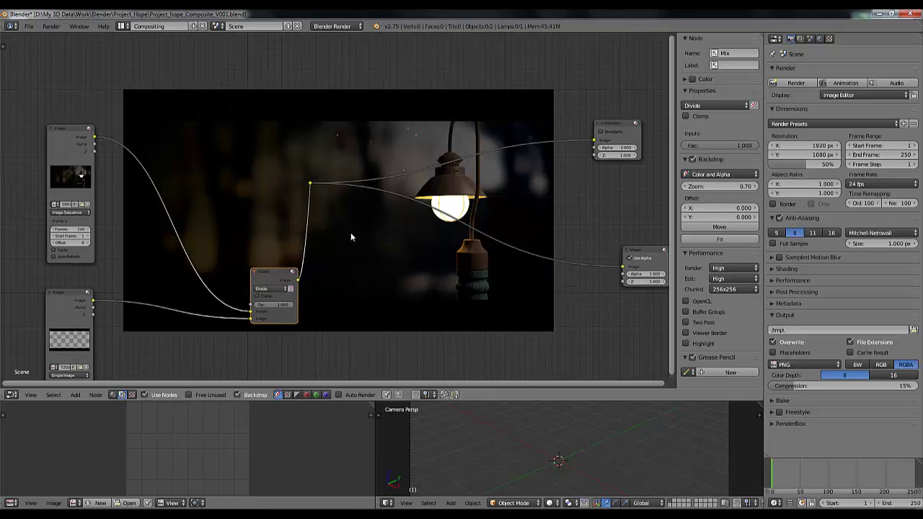
left_click(309, 183)
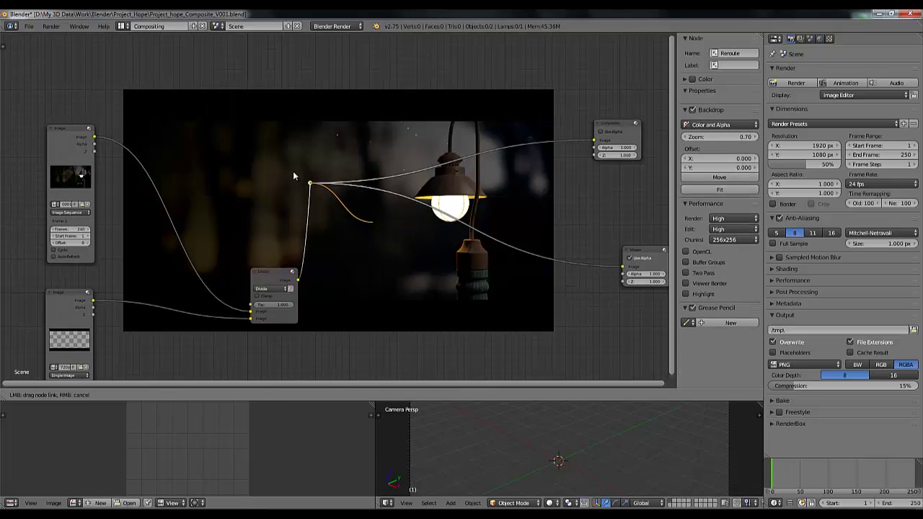
left_click_drag(313, 182, 499, 331)
left_click_drag(283, 274, 388, 320)
scroll(288, 333, "down", 1)
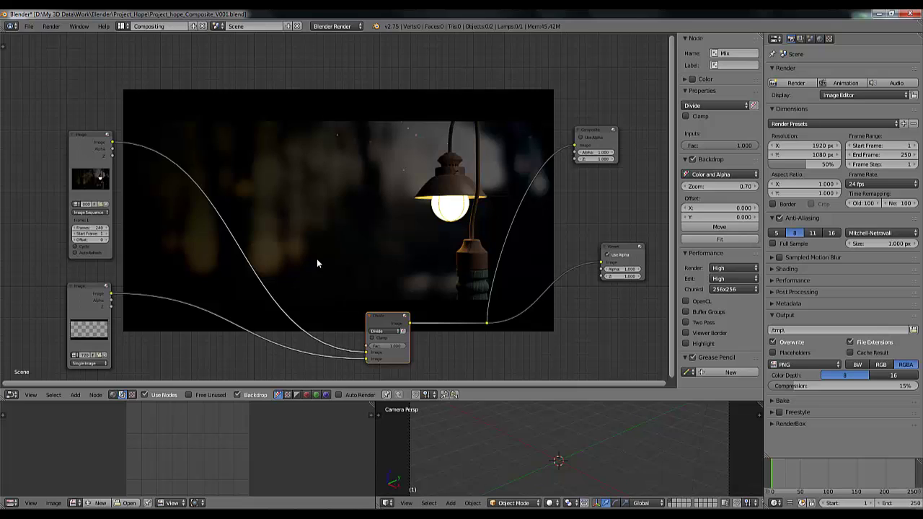
Shift the frame sequence's Image node up and left, and insert a Glare filter node between it and the Divide node.
left_click_drag(91, 140, 76, 128)
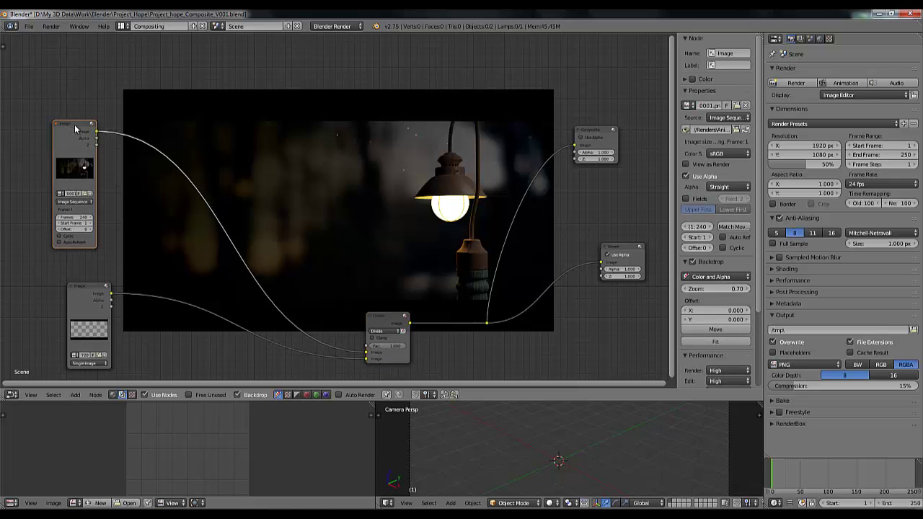
key("shift+a")
mouse_move(199, 188)
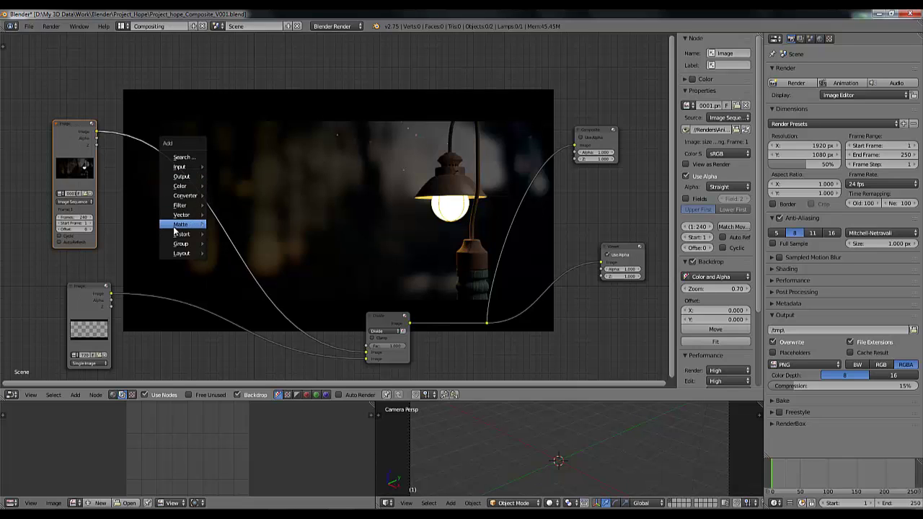
mouse_move(176, 205)
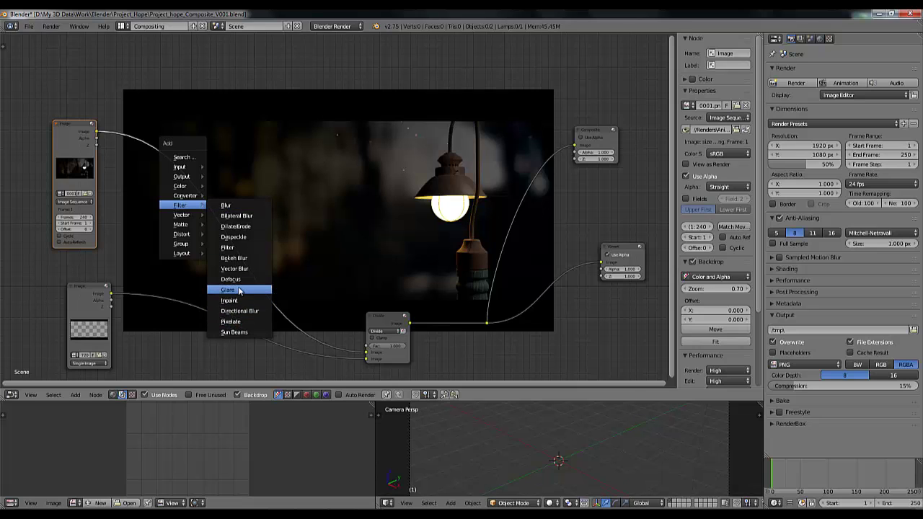
left_click(228, 289)
left_click(129, 116)
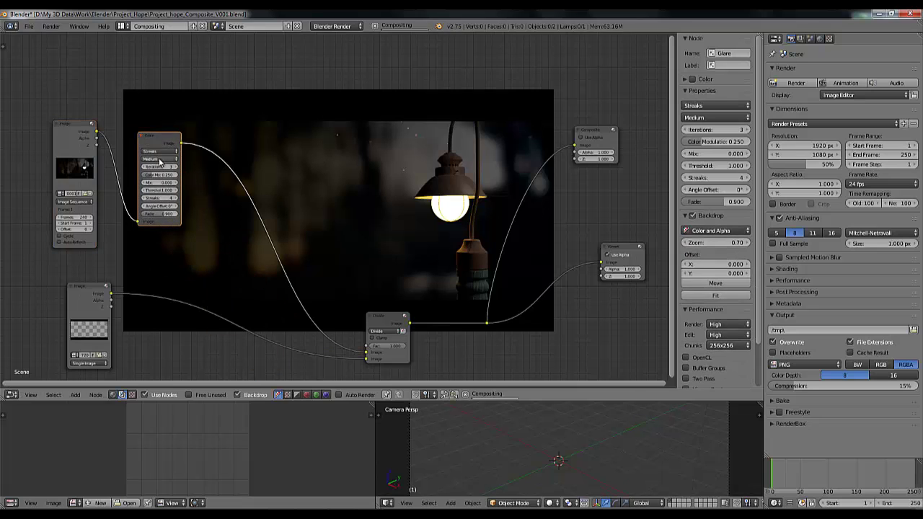
Set the Glare node's type to Fog Glow and its threshold to 0.1.
left_click(160, 153)
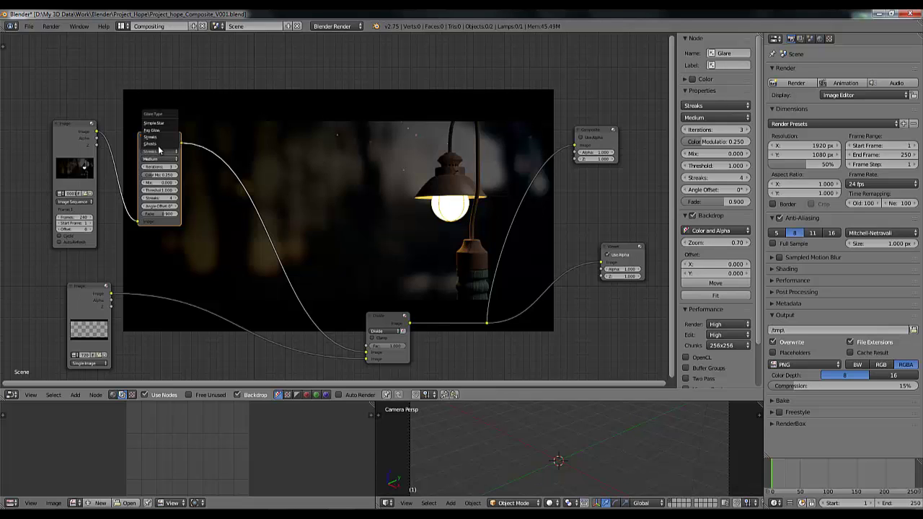
left_click(153, 130)
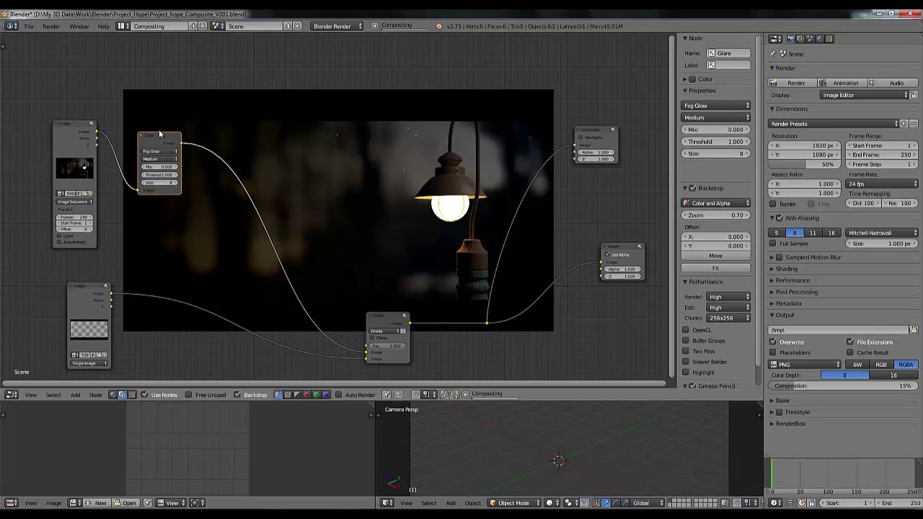
left_click(160, 178)
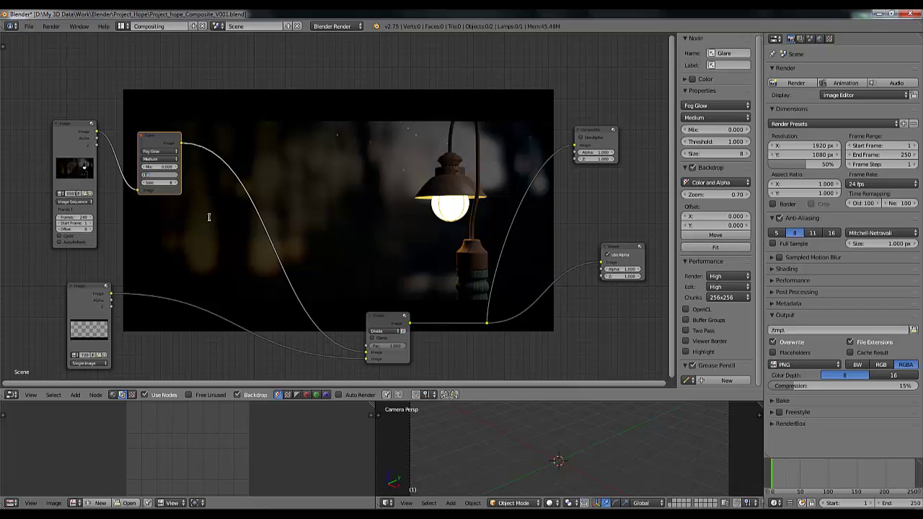
type("0.1")
key("Return")
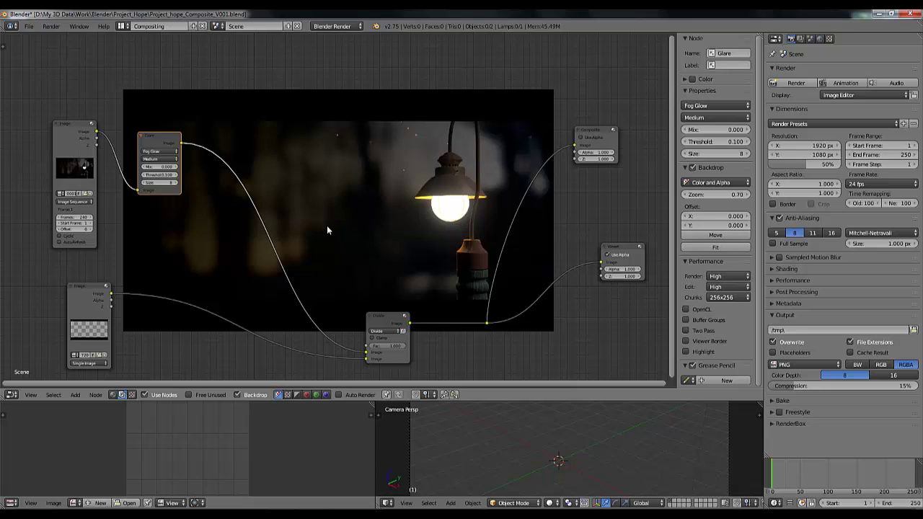
Set the Fog Glow threshold to 0.2 and move the Glare node slightly down and to the right.
left_click(162, 175)
key("Return")
left_click_drag(165, 139, 169, 149)
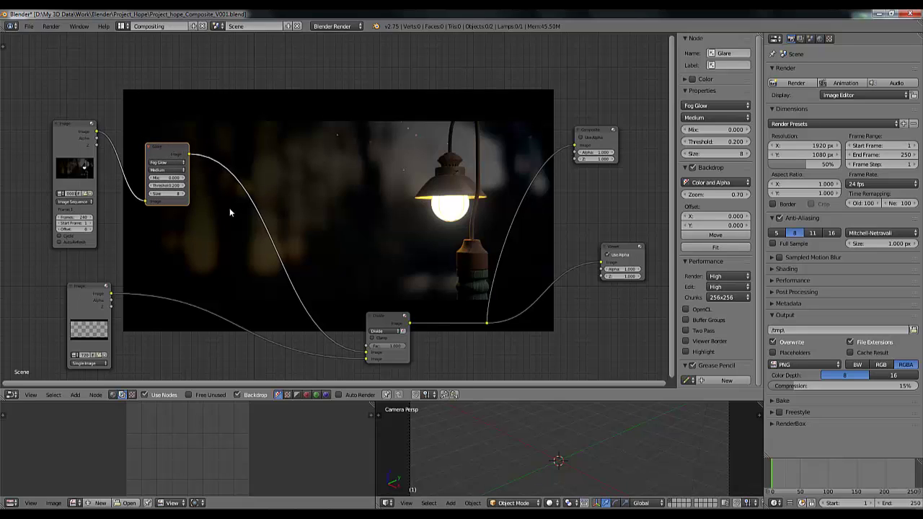
Insert a Lens Distortion node on the link between the Glare node and the Divide node.
key("shift+a")
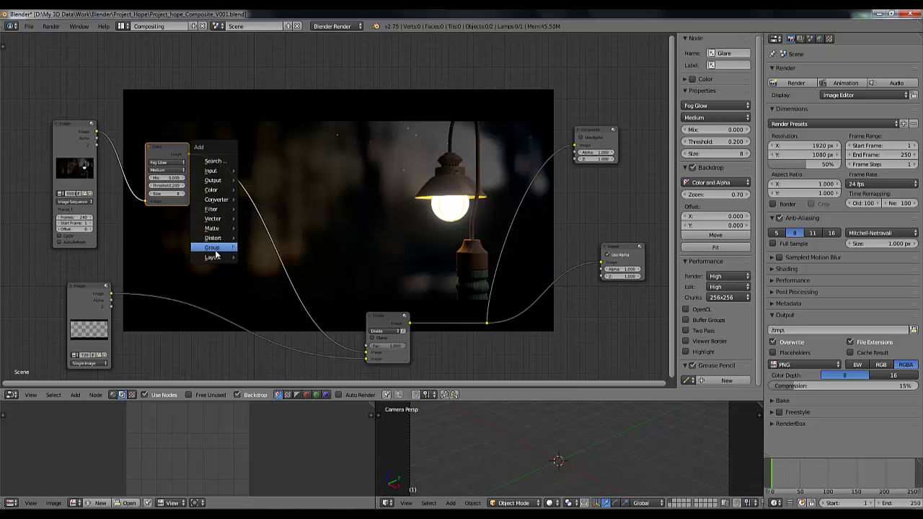
mouse_move(215, 241)
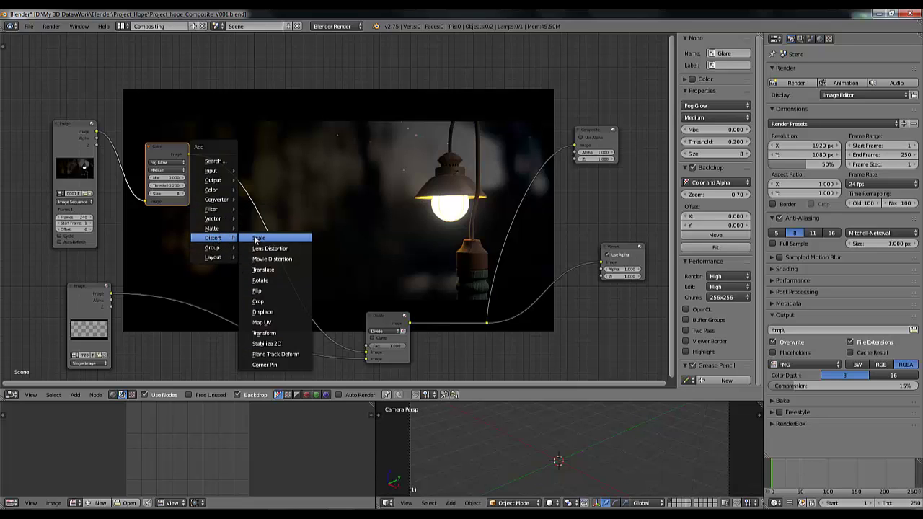
left_click(281, 252)
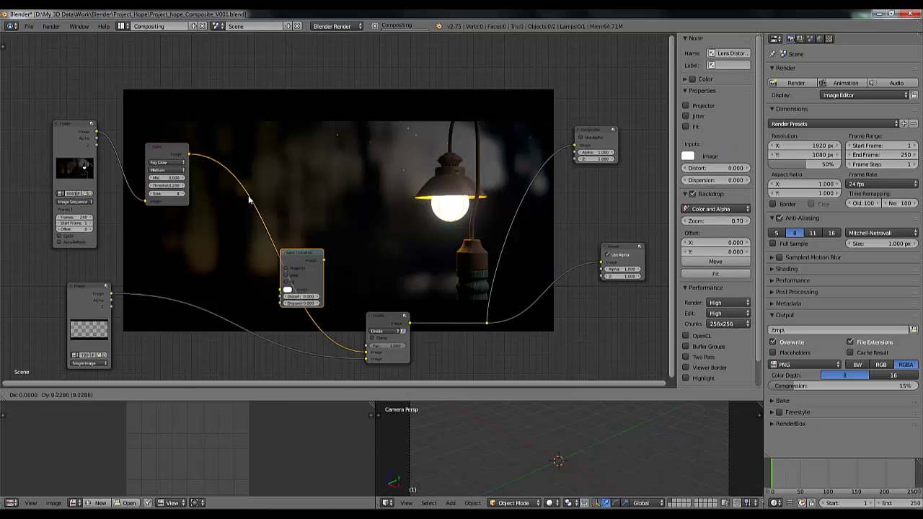
left_click(245, 165)
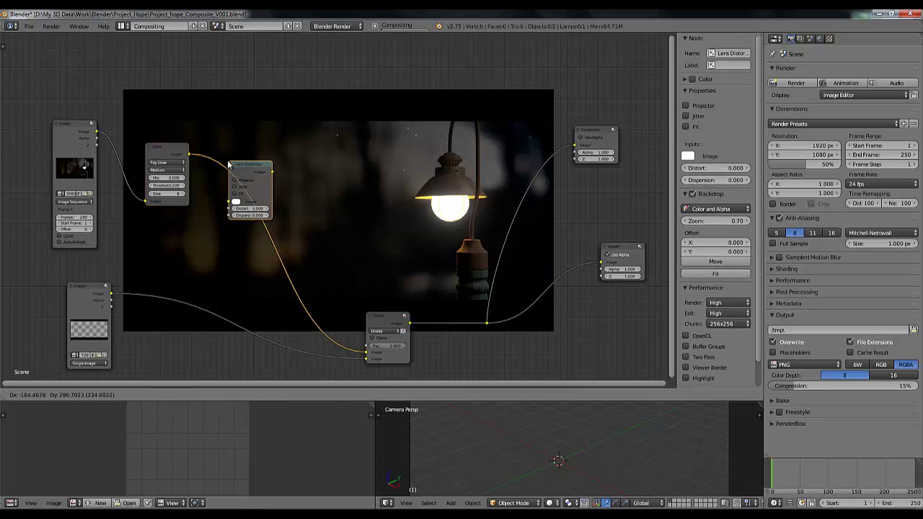
Set the Lens Distortion node's dispersion first to 0.006 and finally to 0.007.
left_click(258, 215)
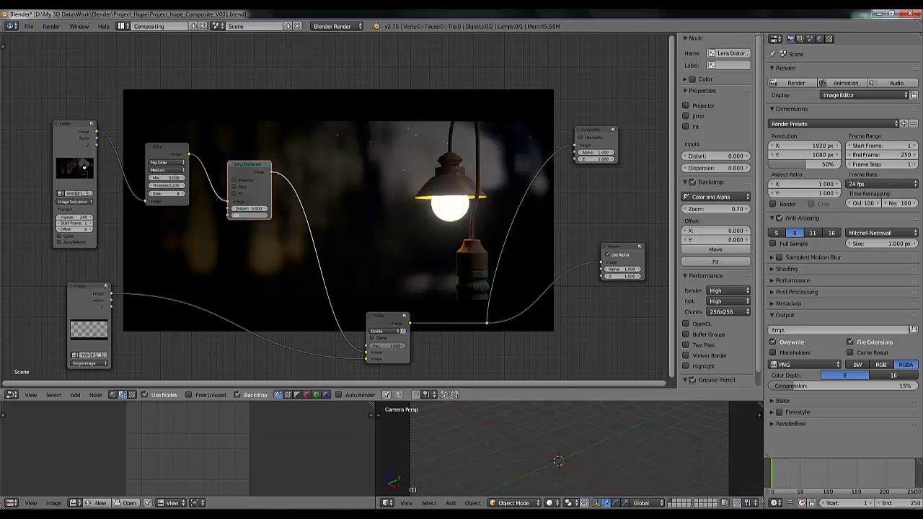
type(".006")
key("Return")
left_click(254, 216)
key("BackSpace")
type(".007")
key("Return")
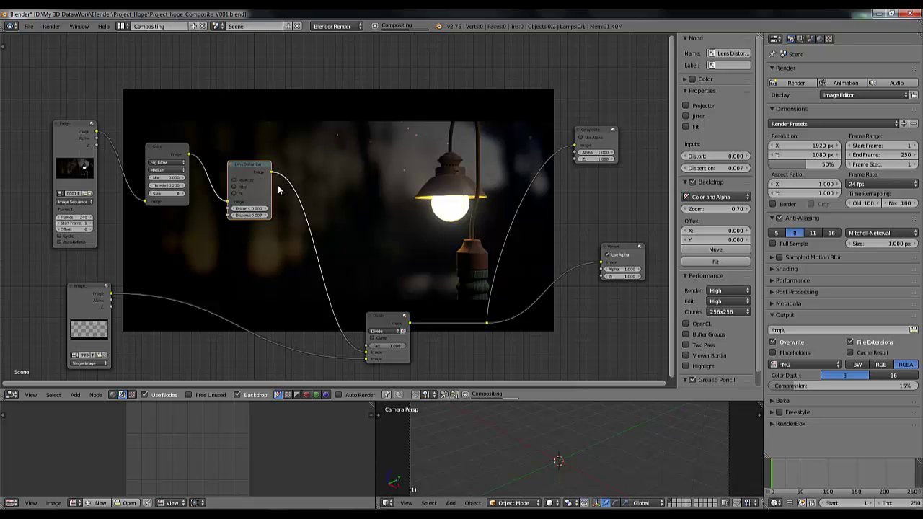
Shift the Glare node slightly left and the Lens Distortion node slightly down to space them apart.
left_click_drag(251, 173, 264, 181)
left_click_drag(168, 152, 158, 153)
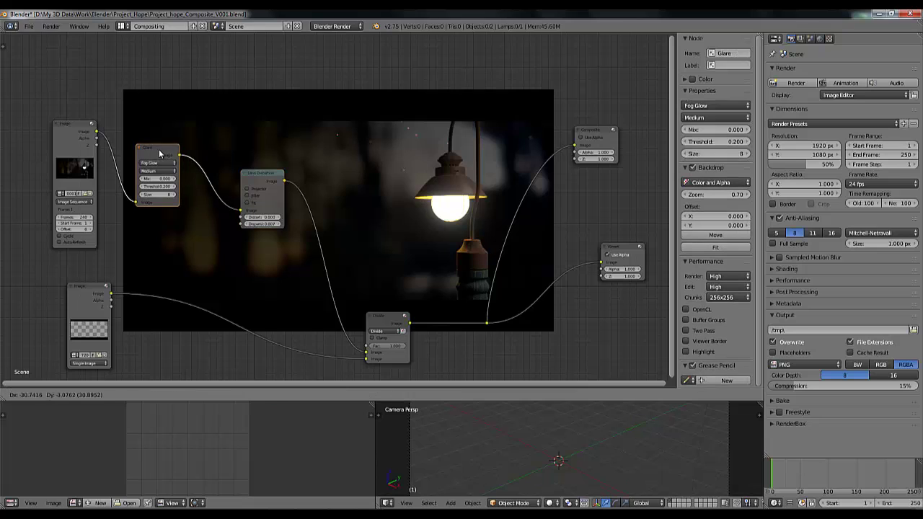
left_click_drag(269, 185, 253, 189)
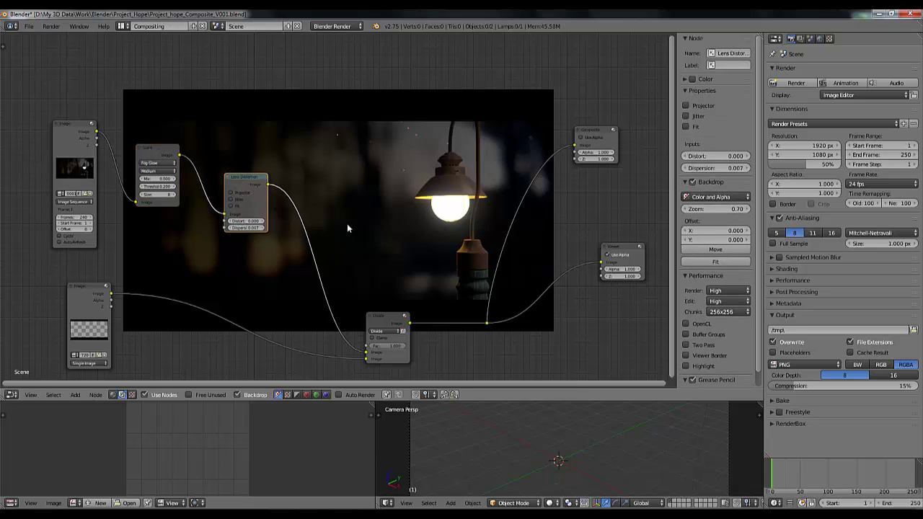
Insert an RGB Curves node on the link between the Lens Distortion node and the Divide node.
key("shift+a")
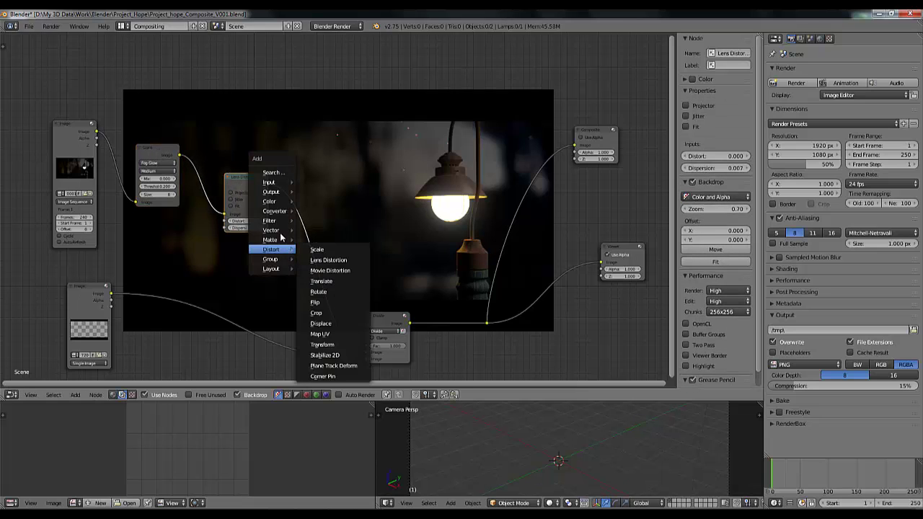
mouse_move(284, 203)
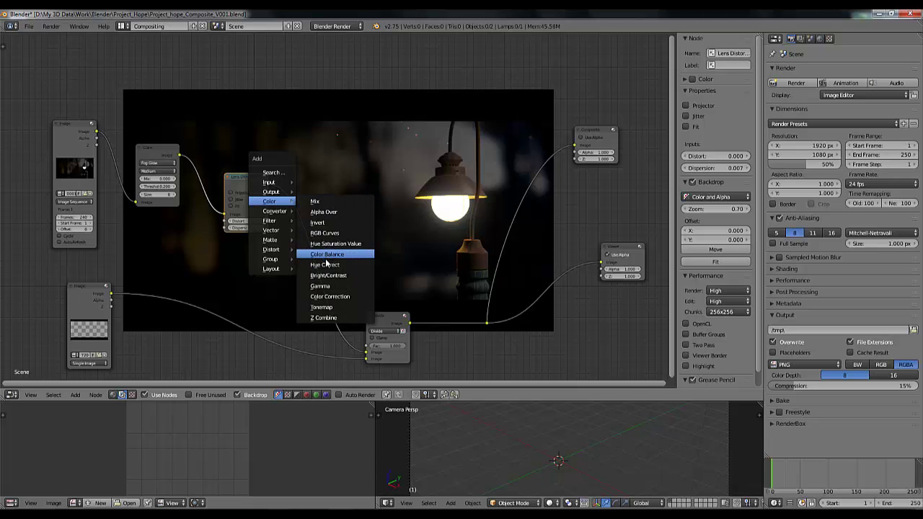
left_click(326, 233)
left_click(317, 222)
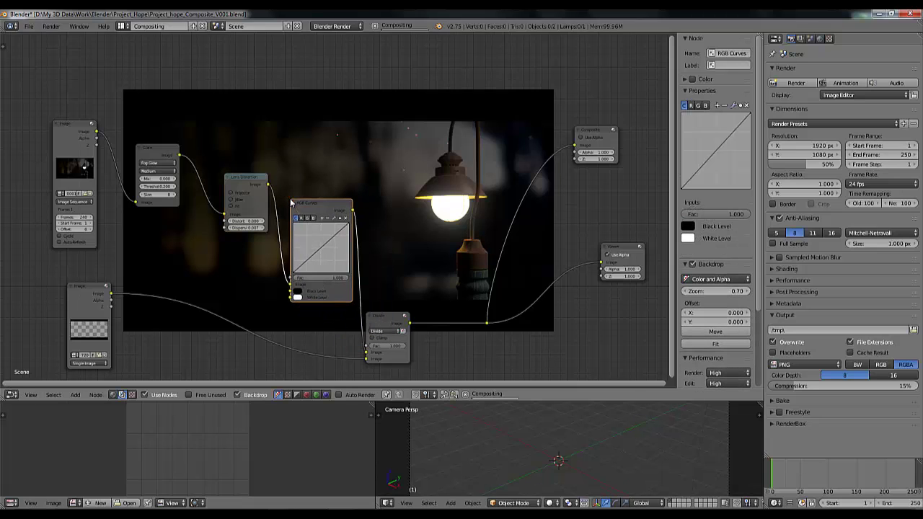
Move both Image nodes, the Glare, the Lens Distortion and the RGB Curves nodes left and down to uncover the backdrop.
left_click_drag(74, 124, 25, 142)
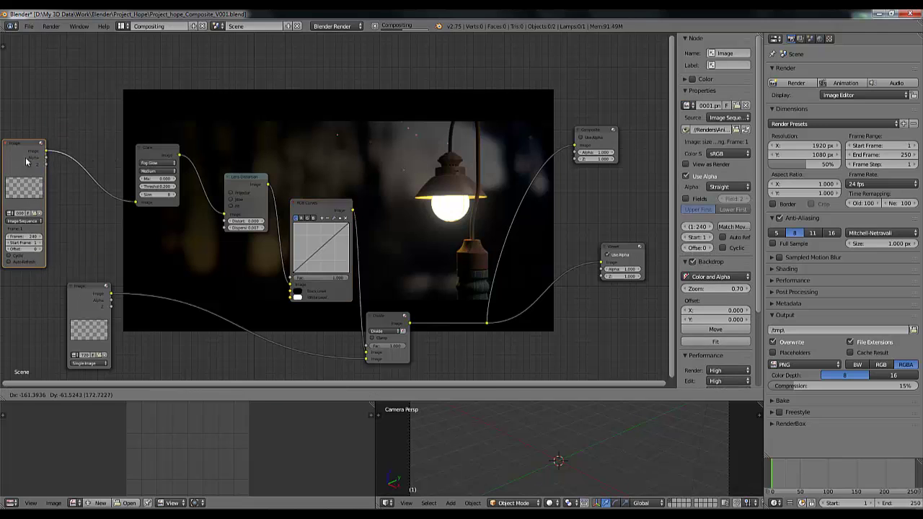
left_click_drag(93, 294, 48, 322)
left_click_drag(152, 153, 97, 214)
left_click(244, 184)
left_click(157, 299)
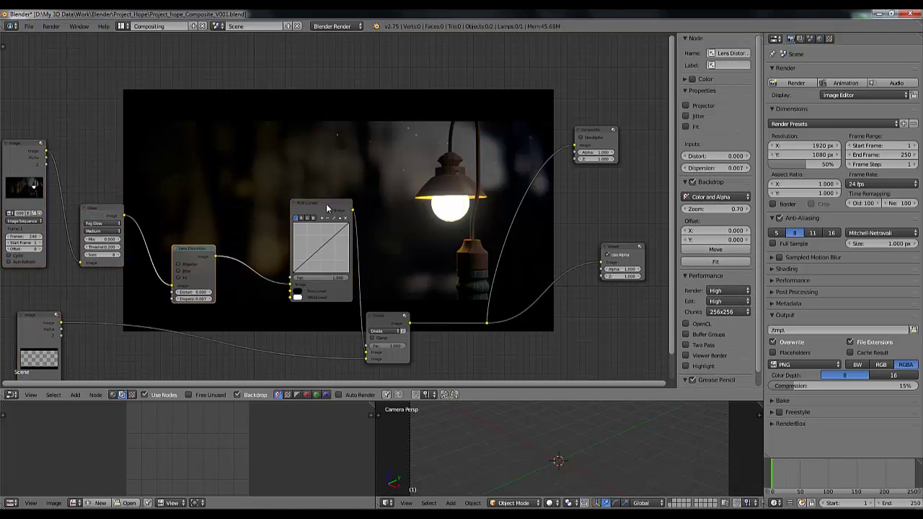
left_click_drag(326, 208, 316, 239)
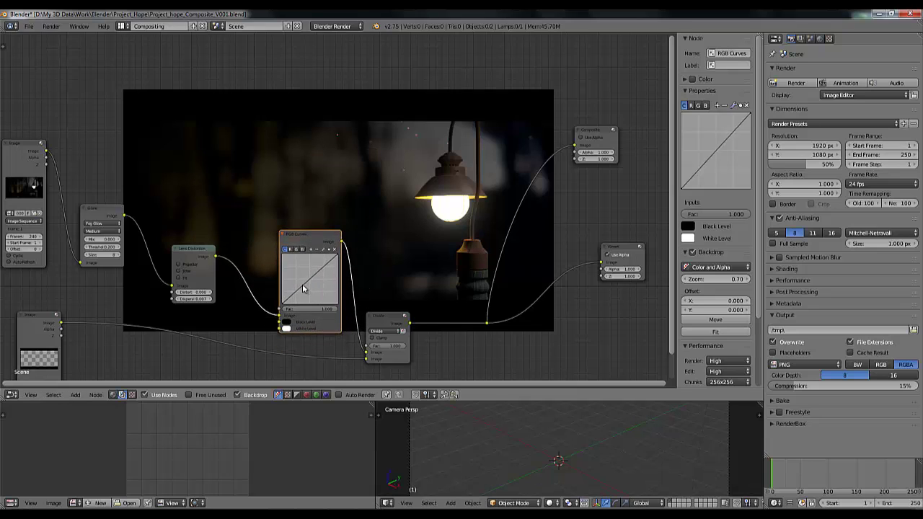
Add points to the RGB curve at about (0.34, 0.43) and (0.22, 0.24), and move the node slightly left.
left_click(303, 287)
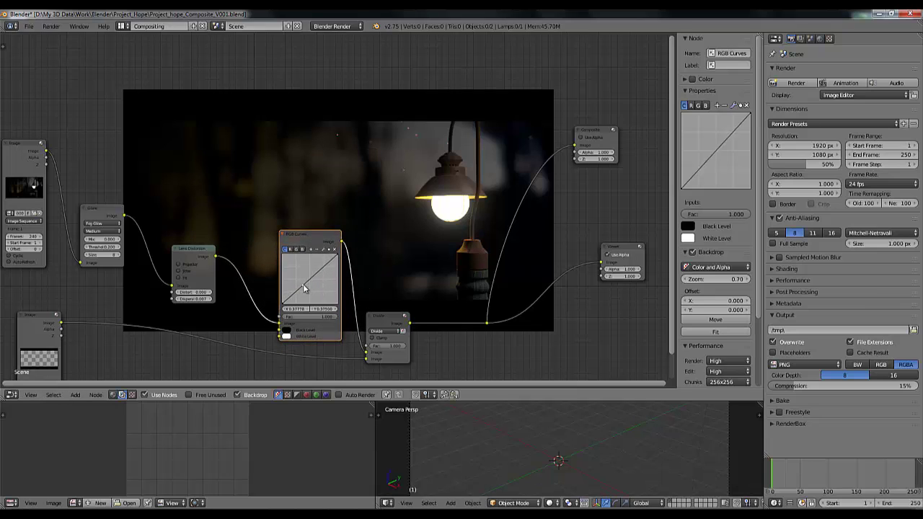
left_click_drag(304, 287, 302, 285)
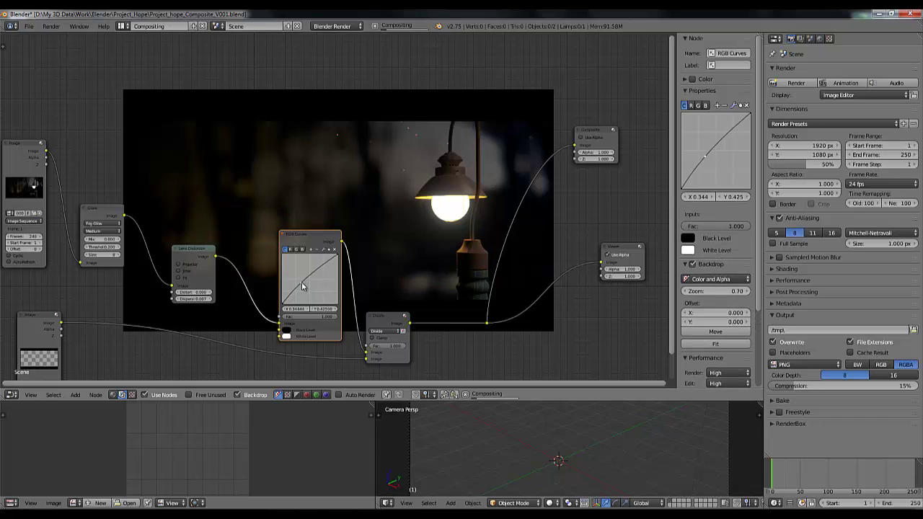
left_click(291, 294)
left_click_drag(292, 294, 295, 295)
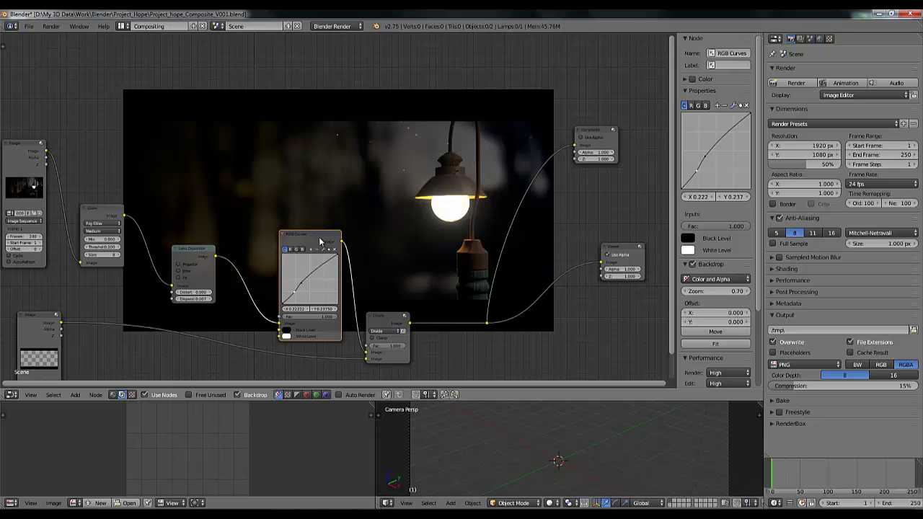
left_click_drag(314, 239, 299, 237)
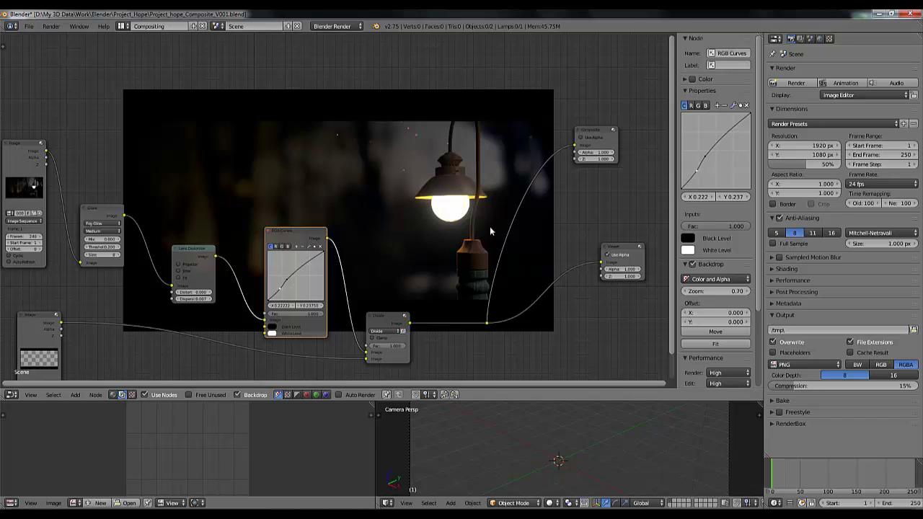
Set the scene's color management look to Agfa Agfacolor Vista 400.
left_click(810, 39)
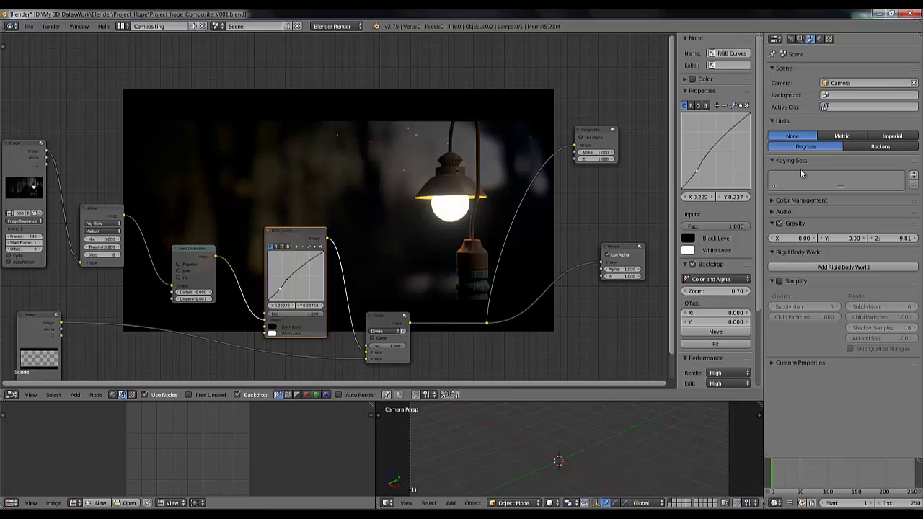
left_click(777, 202)
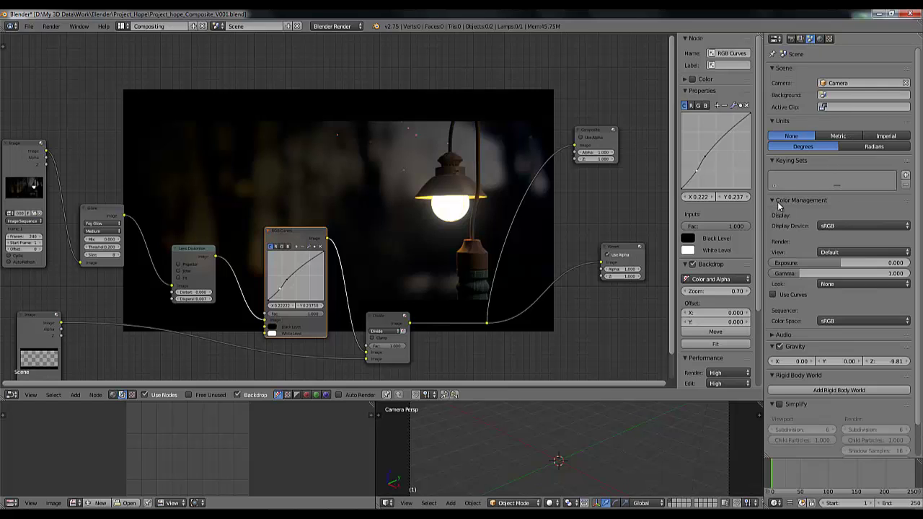
left_click(849, 285)
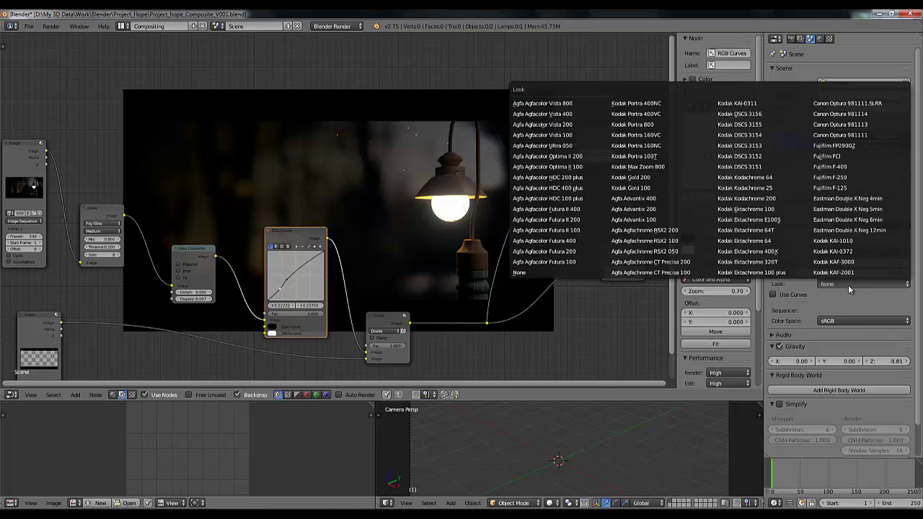
left_click(551, 116)
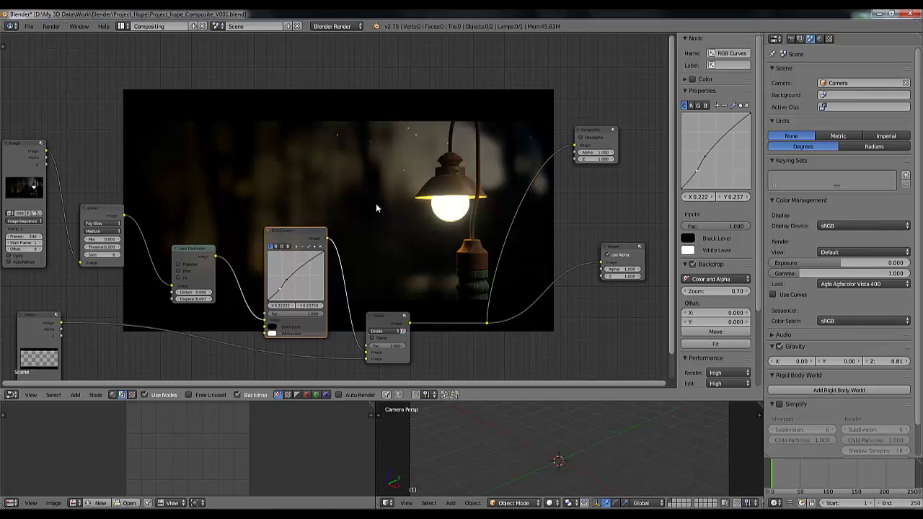
Examine the color-graded lamp image with the node tree moved mostly clear of the picture.
scroll(384, 206, "down", 3)
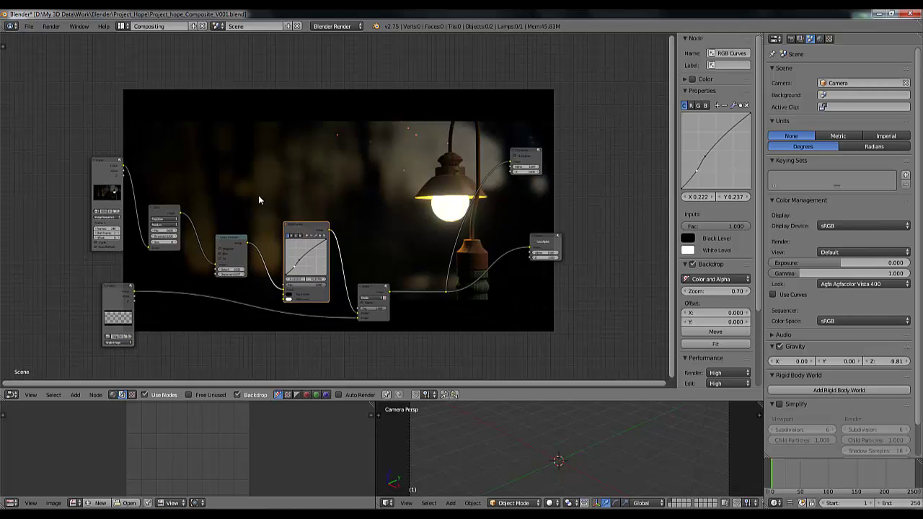
left_click_drag(43, 239, 597, 382)
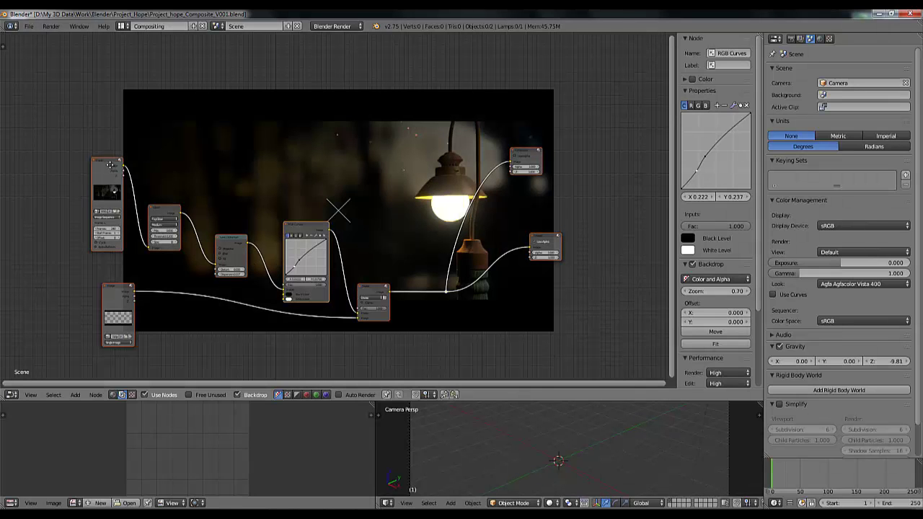
middle_click_drag(110, 165, 111, 266)
scroll(173, 209, "down", 4)
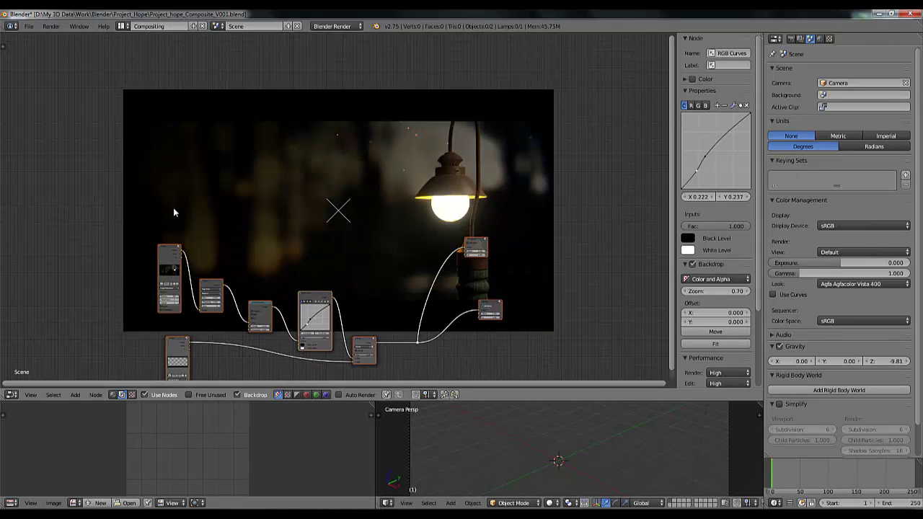
scroll(173, 209, "up", 4)
scroll(173, 209, "down", 2)
scroll(173, 209, "up", 3)
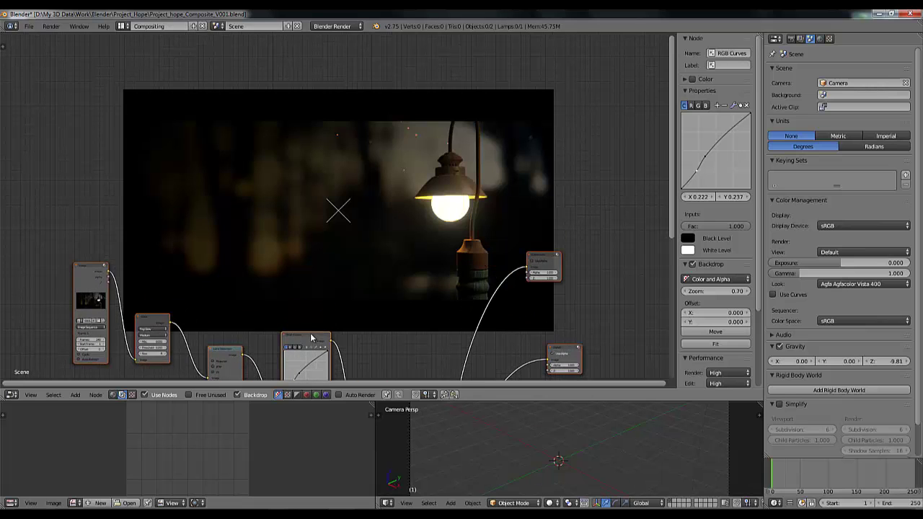
left_click(313, 338)
scroll(351, 224, "down", 1)
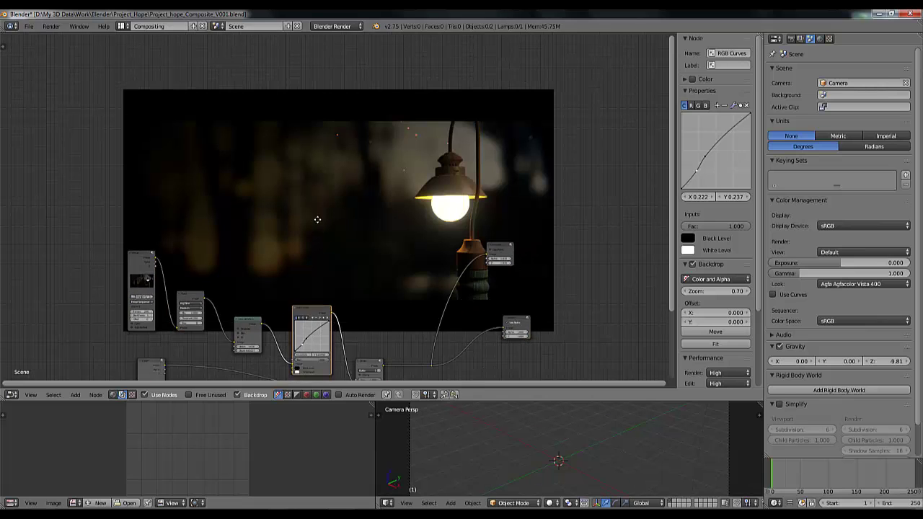
mouse_move(317, 219)
middle_mouse_down()
mouse_move(308, 255)
mouse_move(309, 223)
middle_mouse_up()
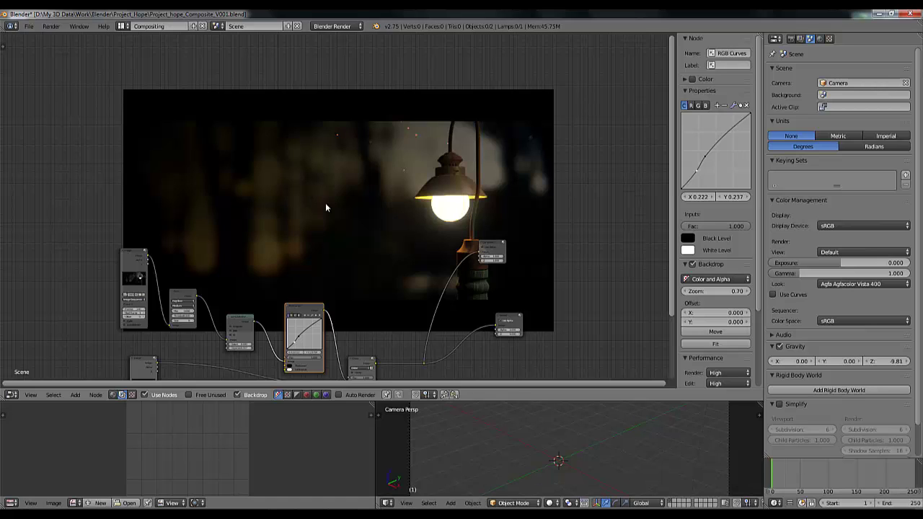
scroll(341, 210, "down", 1)
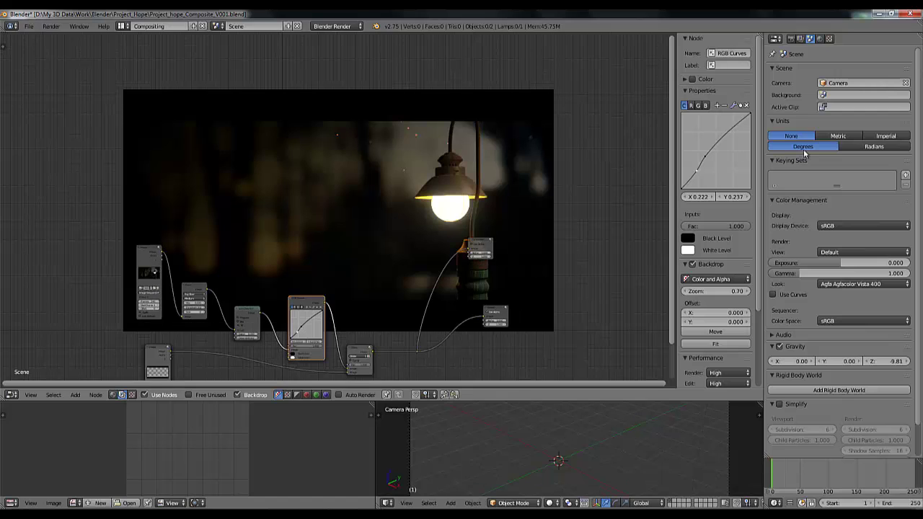
Apply the HDTV 720p preset to the render dimensions.
left_click(791, 39)
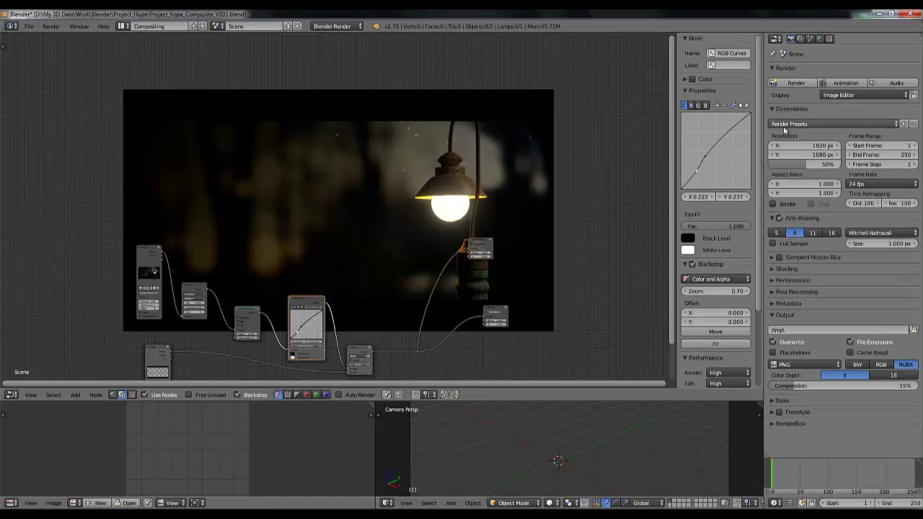
left_click(824, 125)
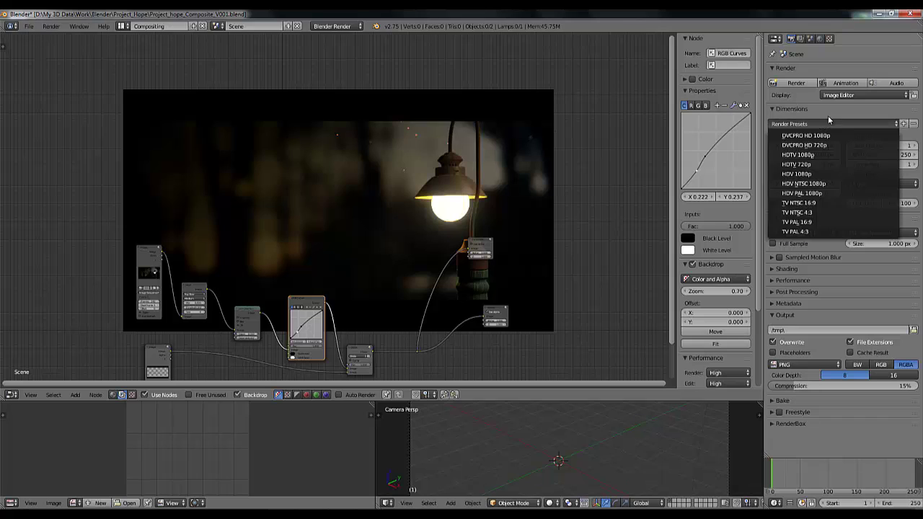
left_click(801, 167)
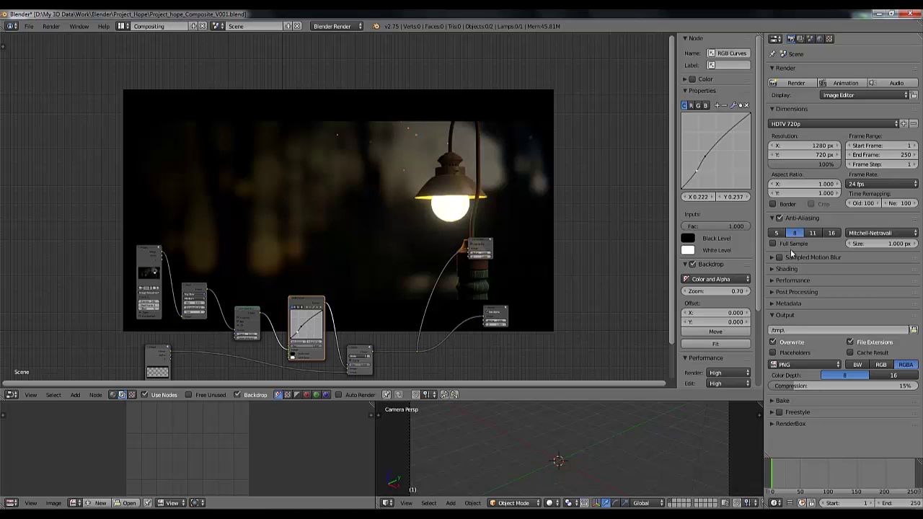
Set the output format to H.264 and the output path to a new MOV folder inside Project_Hope's Renders folder.
left_click(793, 364)
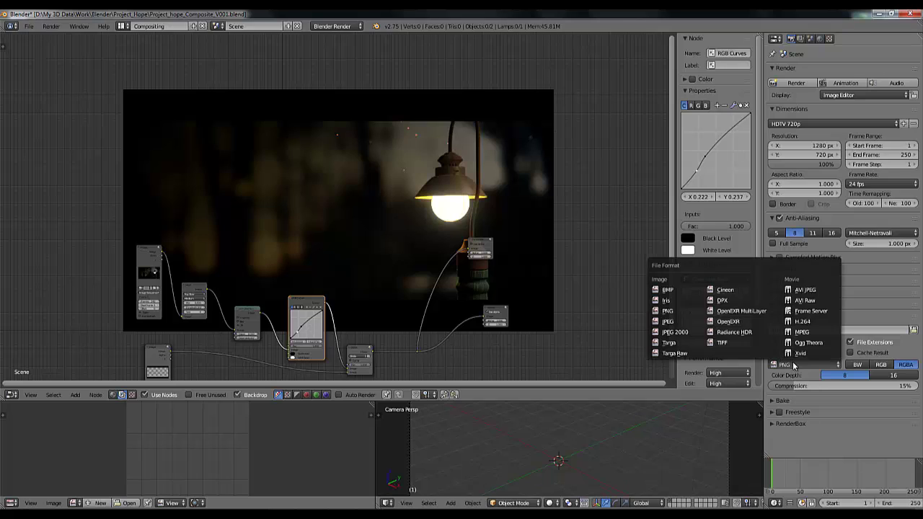
left_click(813, 324)
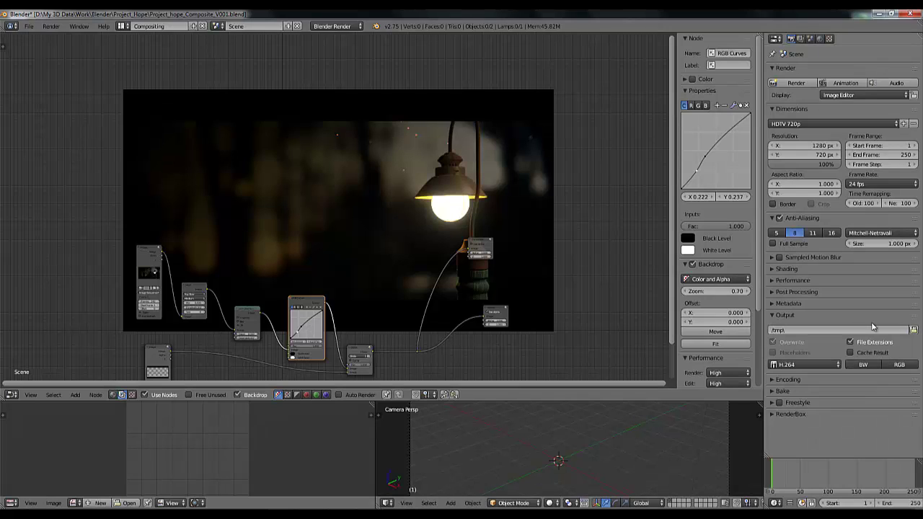
left_click(913, 329)
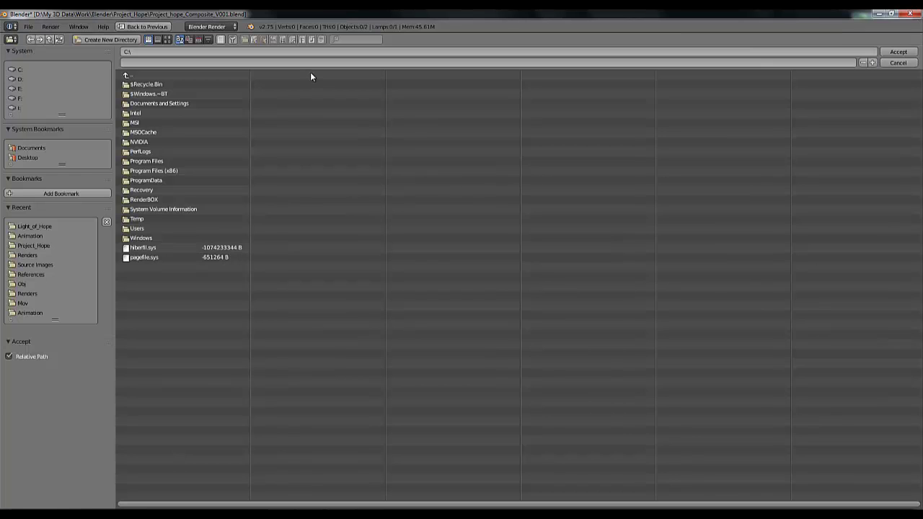
left_click(30, 227)
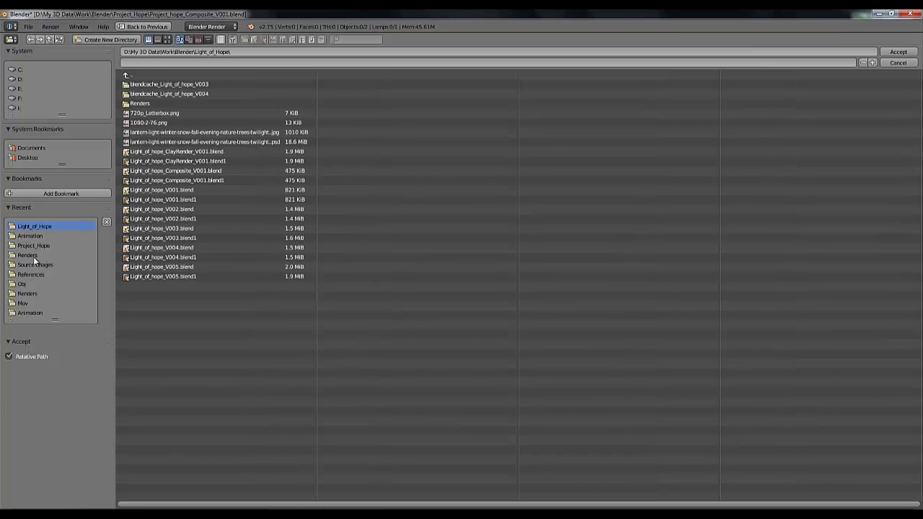
left_click(31, 246)
left_click(141, 93)
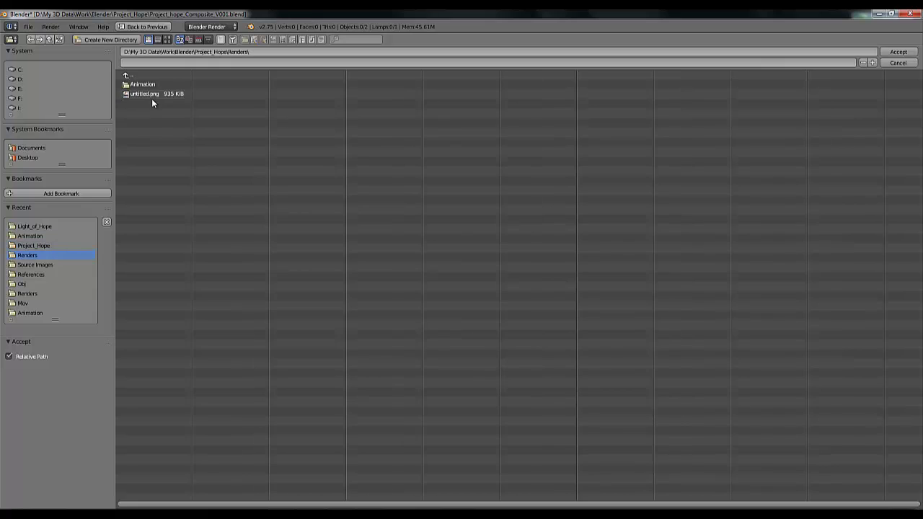
left_click(95, 40)
type("MOV")
key("Return")
left_click(134, 94)
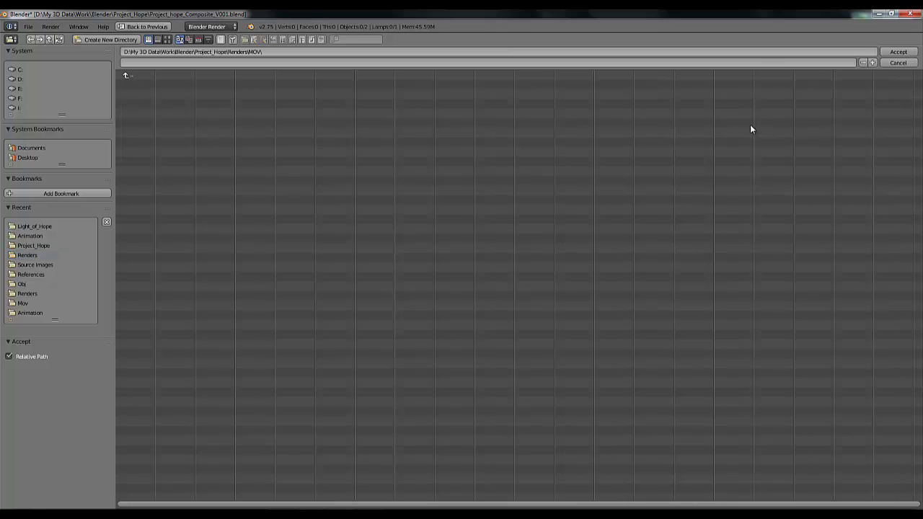
left_click(898, 52)
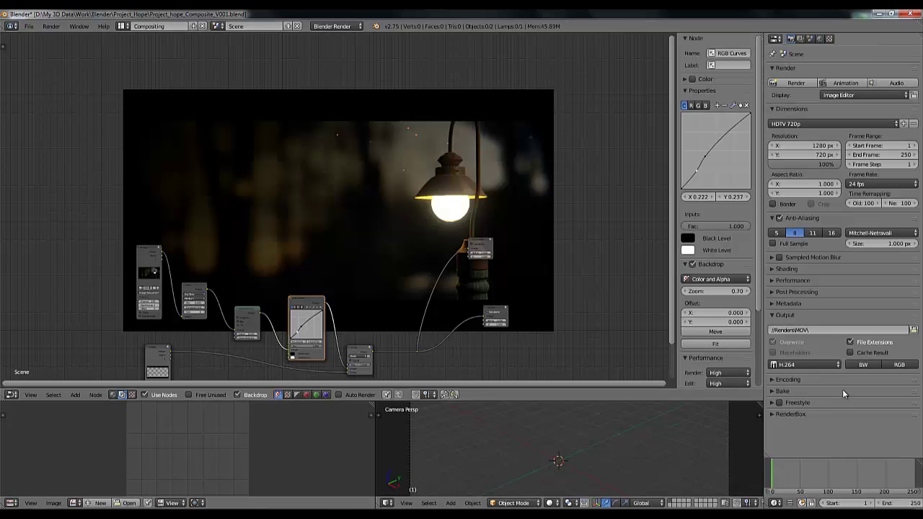
left_click(798, 291)
left_click(798, 291)
left_click(794, 271)
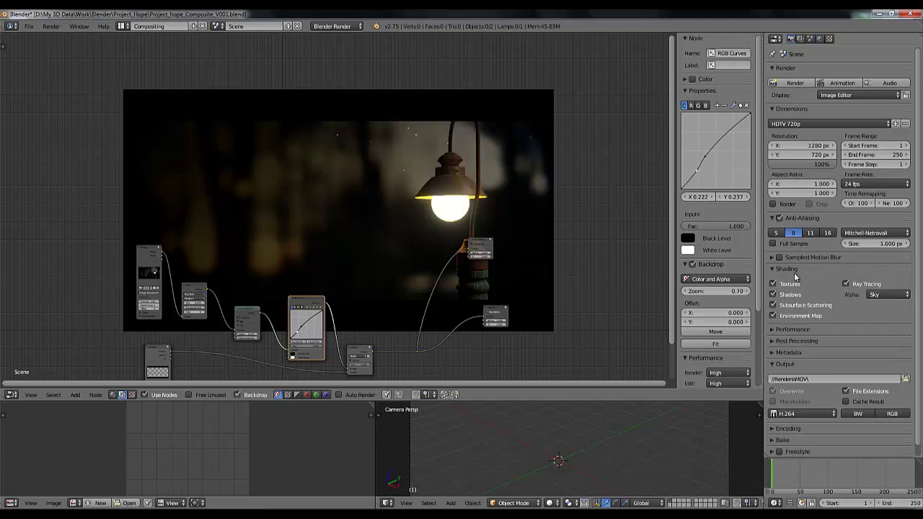
left_click(794, 273)
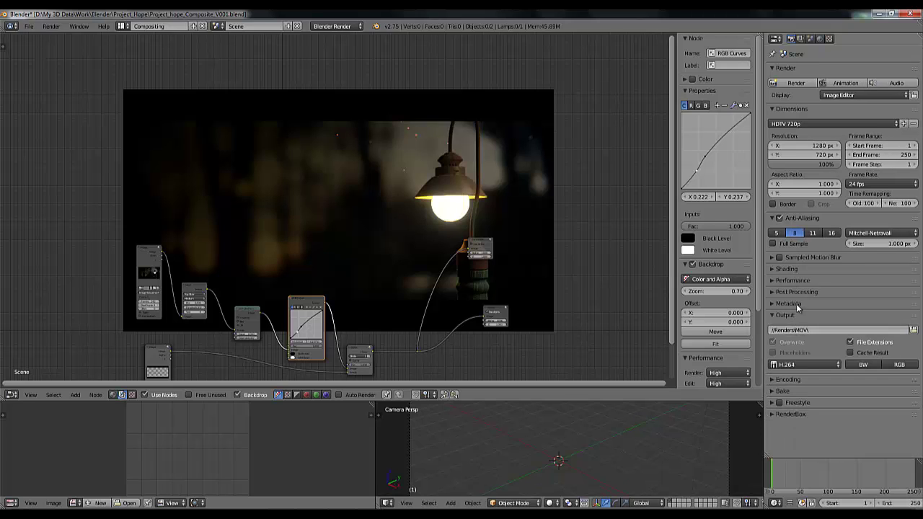
left_click(795, 292)
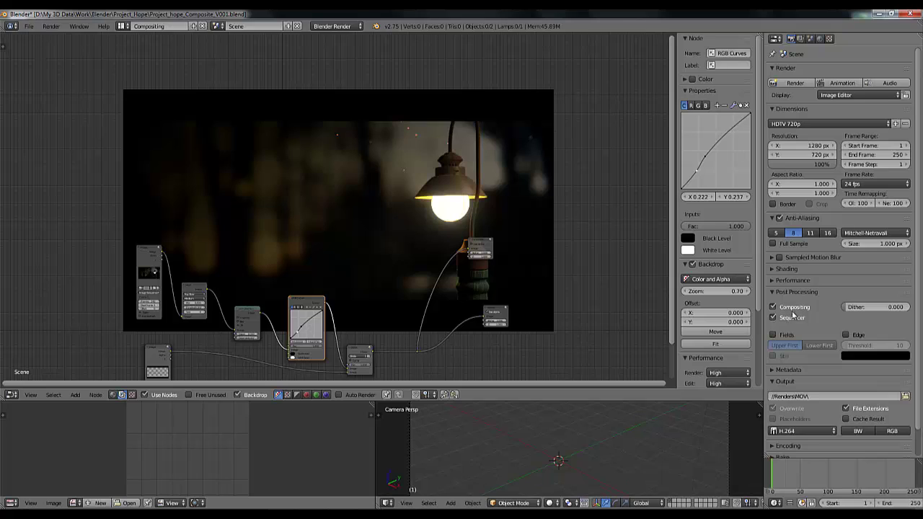
left_click(785, 291)
Set the render performance tile size to 256 in both X and Y.
left_click(792, 282)
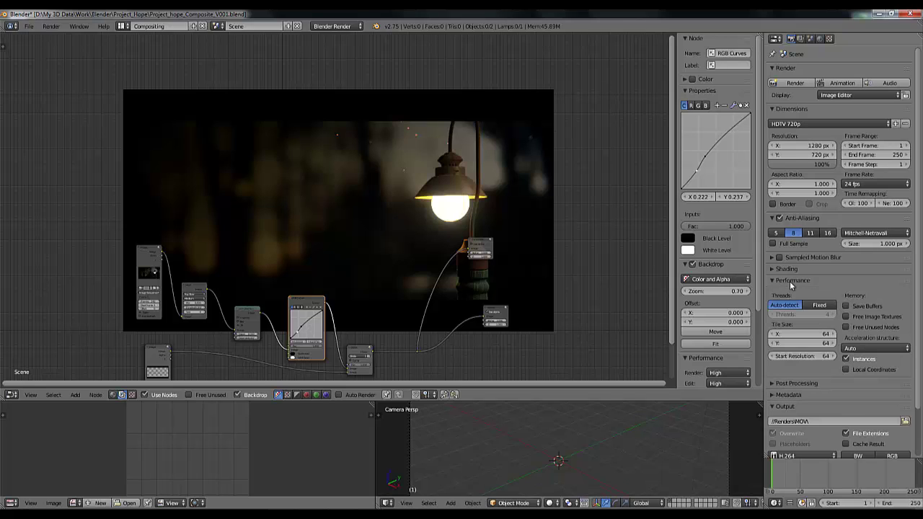
left_click(813, 338)
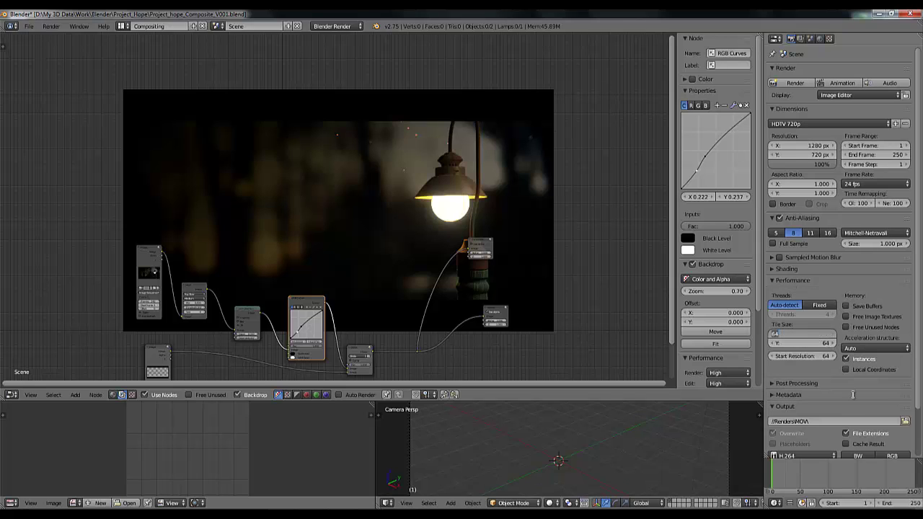
key("Tab")
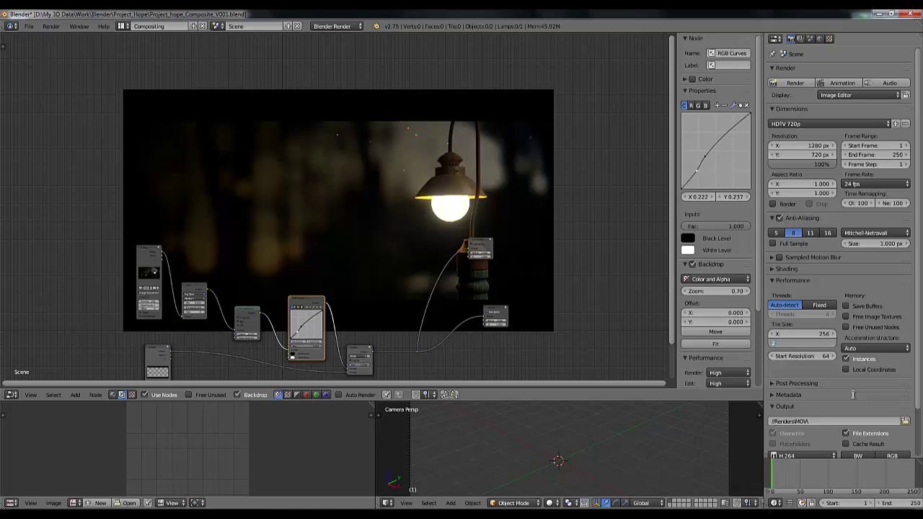
type("256")
key("Return")
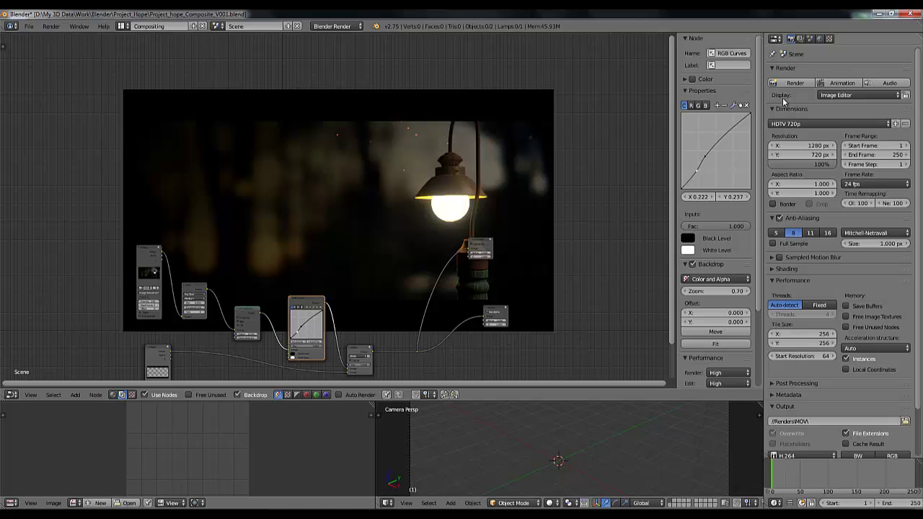
scroll(832, 221, "down", 1)
scroll(832, 221, "up", 1)
mouse_move(920, 77)
left_mouse_down()
mouse_move(920, 160)
mouse_move(921, 91)
left_mouse_up()
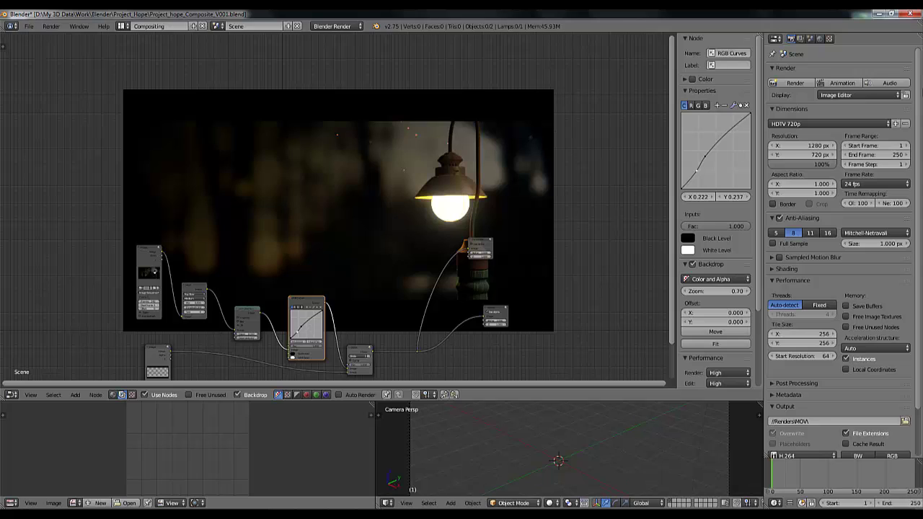
left_click(791, 281)
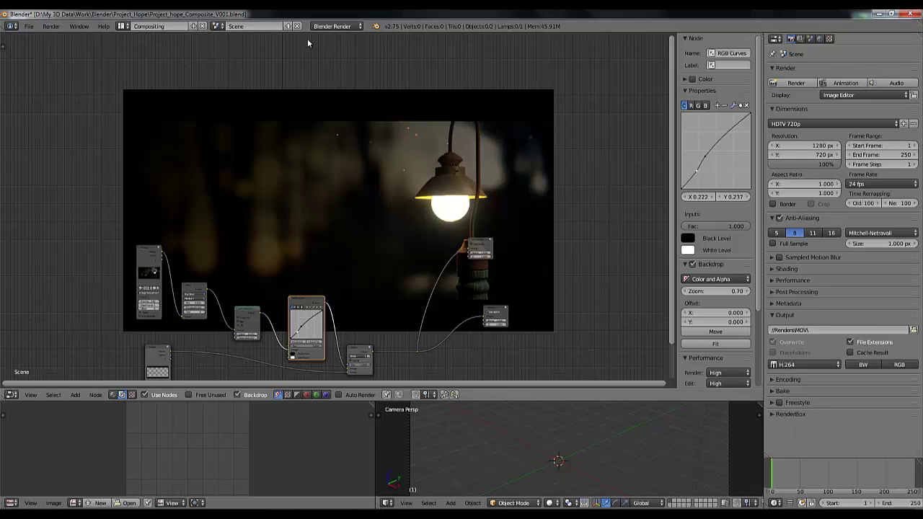
Switch the render engine to Cycles Render.
left_click(336, 26)
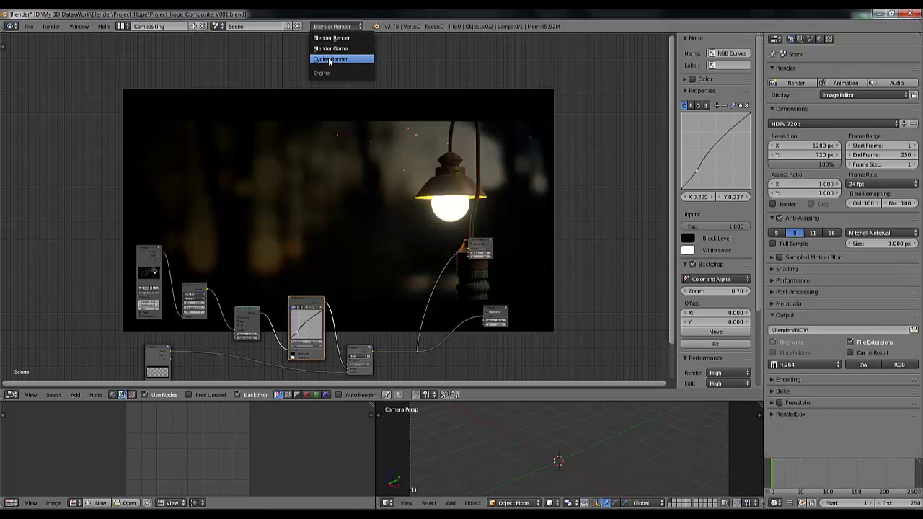
left_click(334, 60)
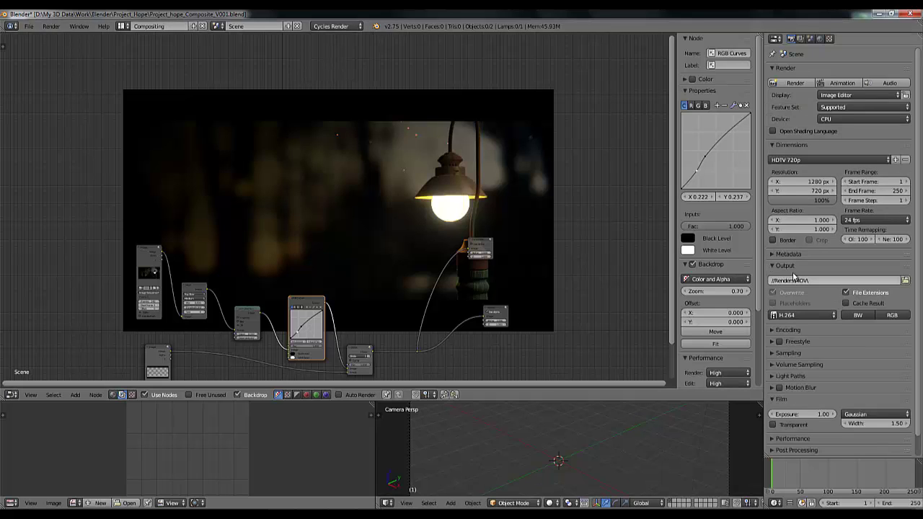
scroll(817, 375, "down", 2)
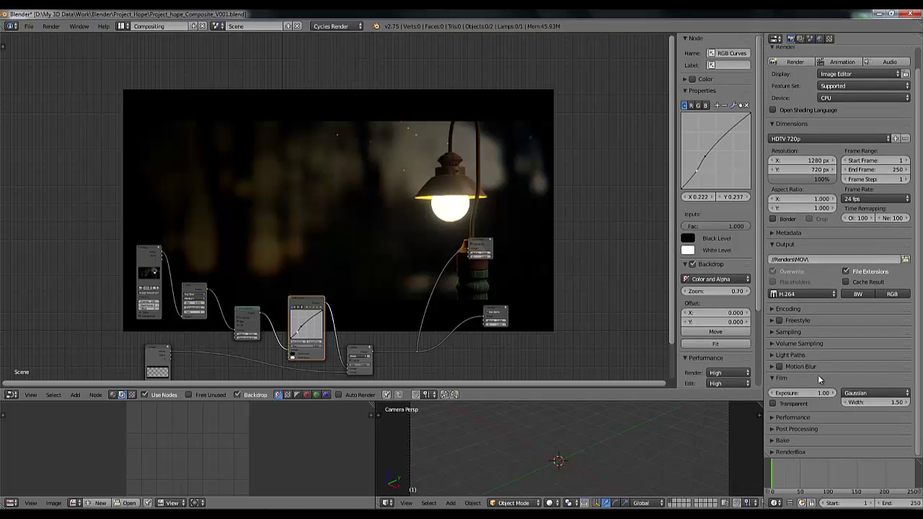
scroll(817, 375, "up", 1)
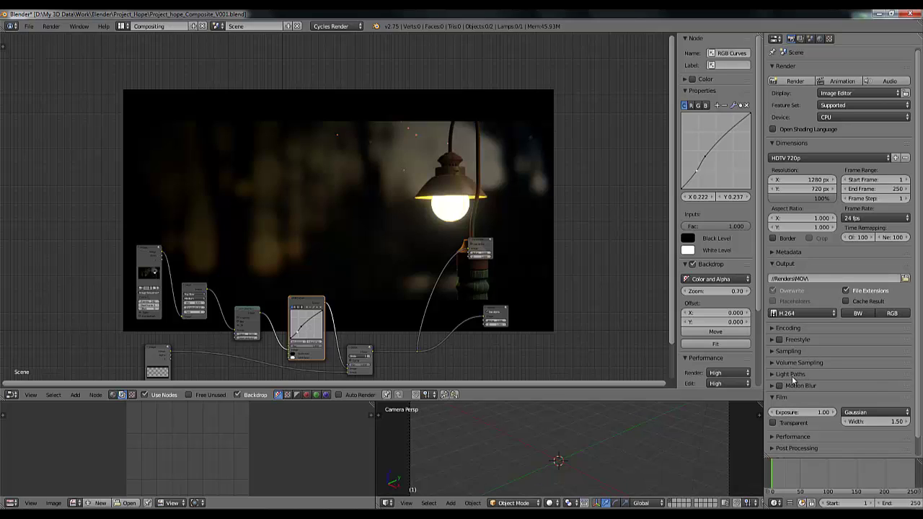
Check the post-processing and performance settings, and set the render device to GPU Compute.
left_click(785, 447)
scroll(793, 443, "down", 2)
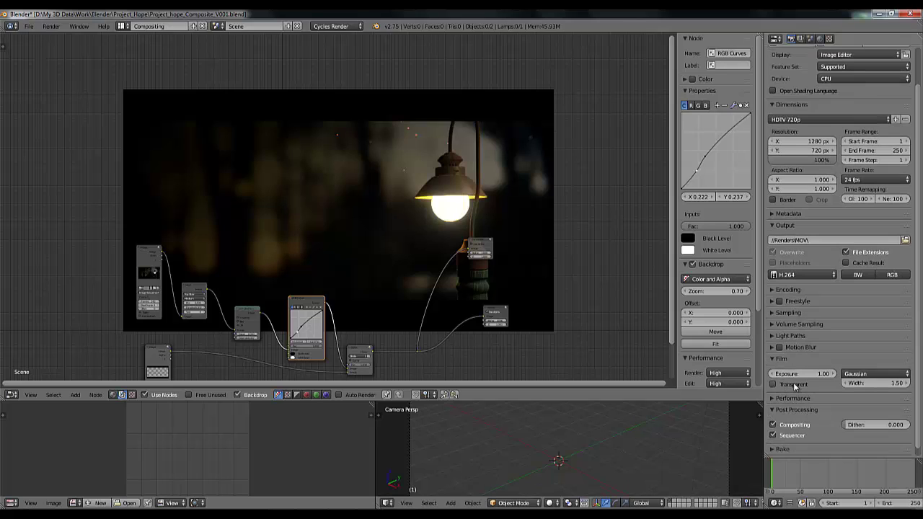
left_click(785, 360)
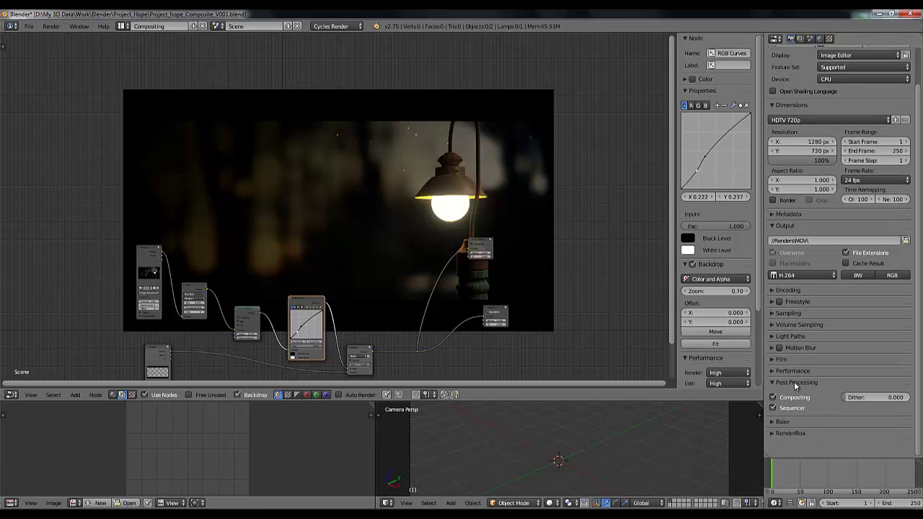
left_click(788, 372)
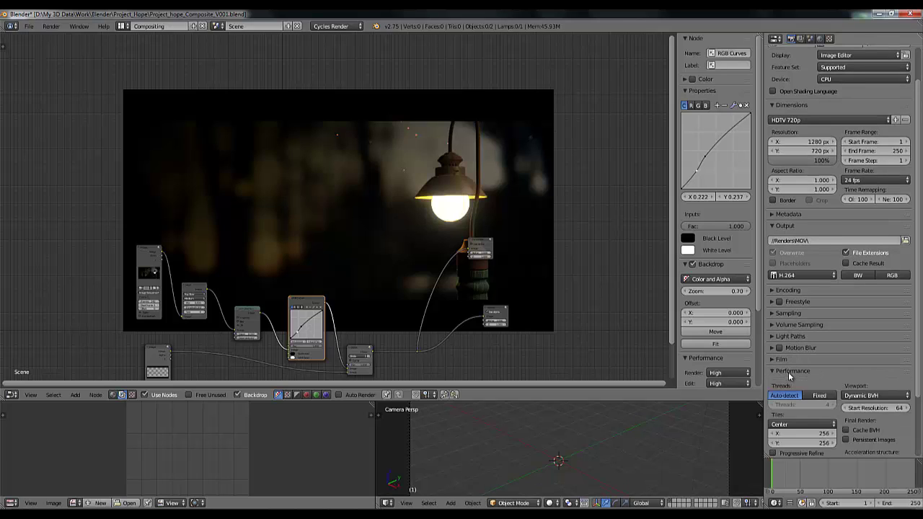
left_click(791, 372)
scroll(845, 214, "up", 2)
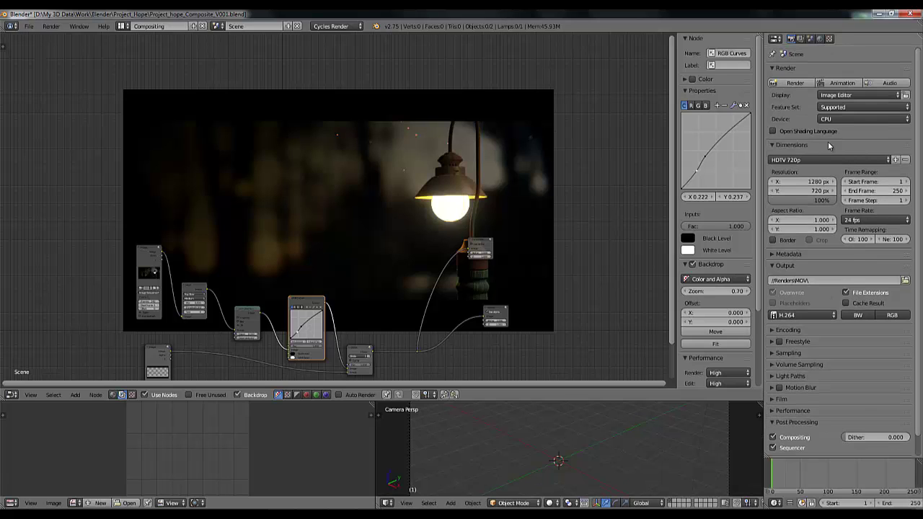
left_click(836, 119)
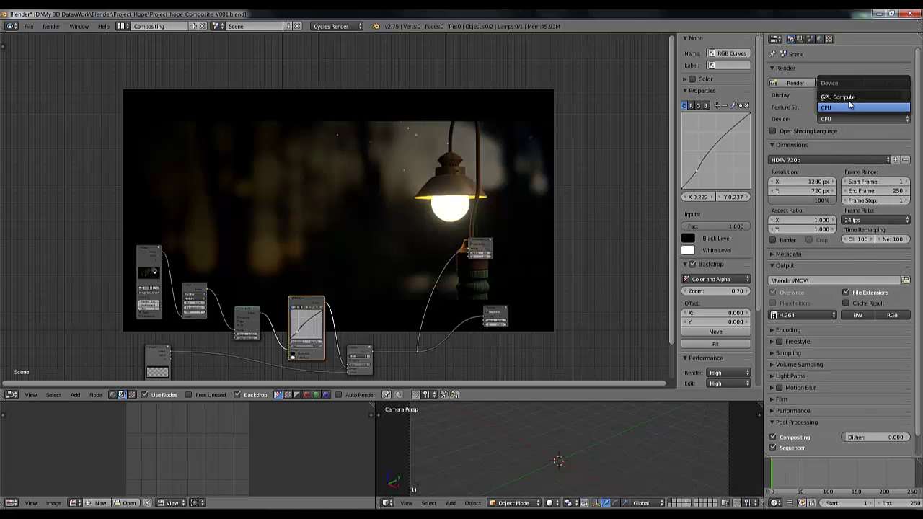
left_click(835, 105)
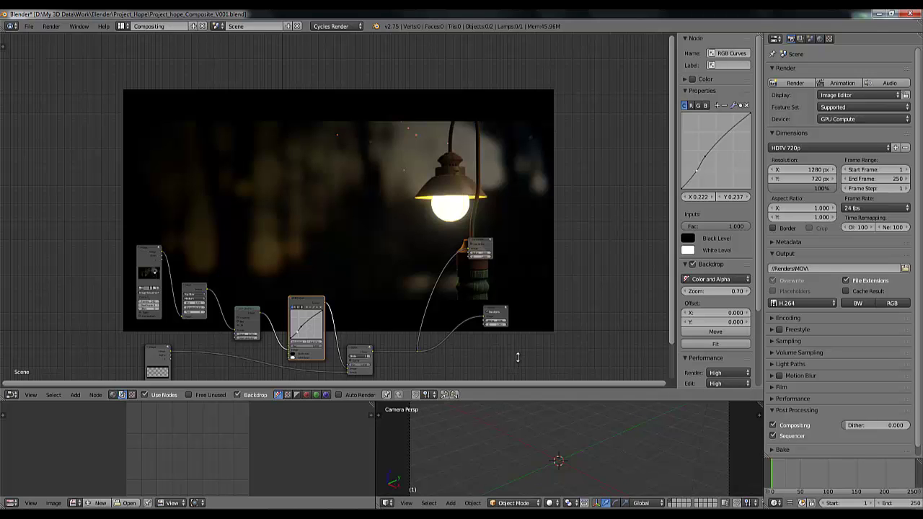
Render a test still in the enlarged image editor, and render the full animation to the video file.
left_click_drag(512, 402, 540, 269)
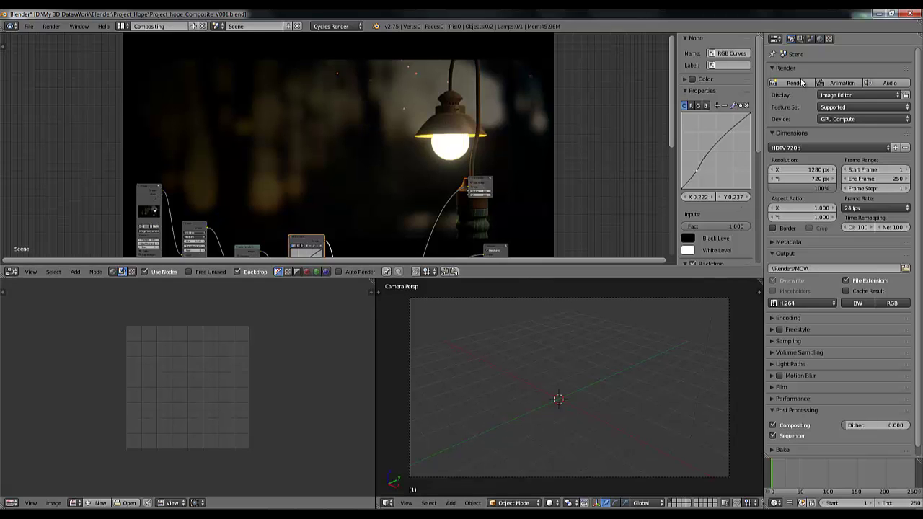
left_click(793, 83)
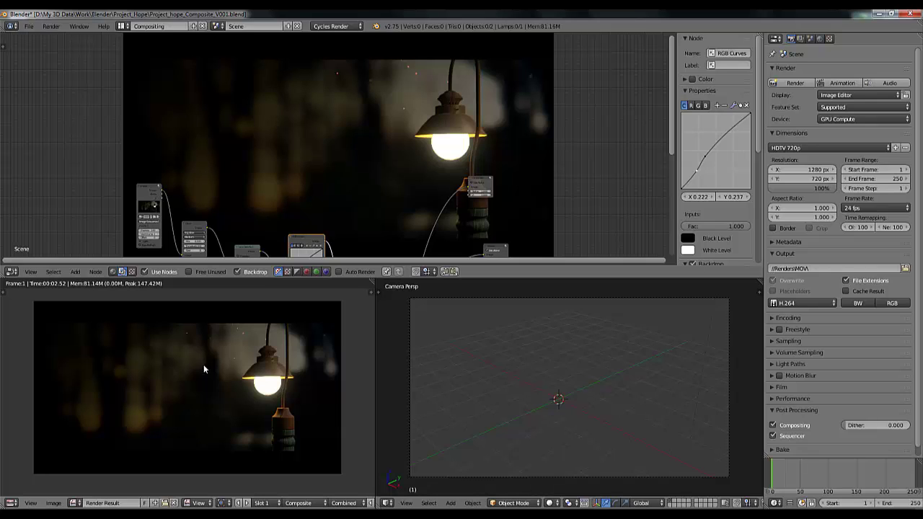
left_click(830, 85)
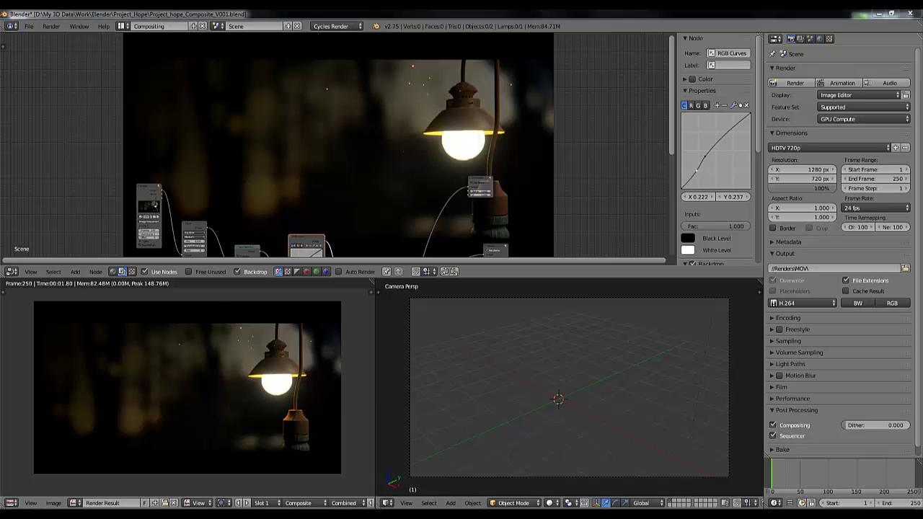
Switch to Windows Explorer and open the MOV folder inside the project's Renders folder.
left_click(66, 515)
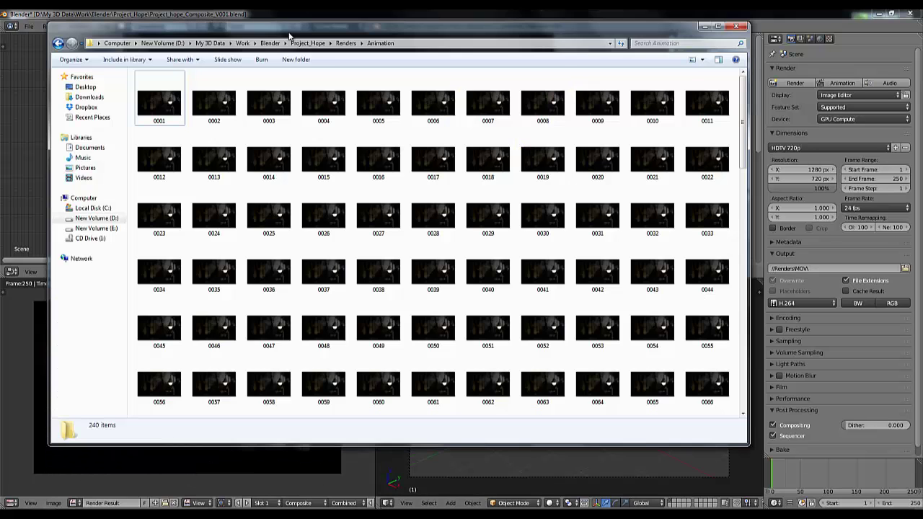
left_click(346, 43)
left_click(204, 105)
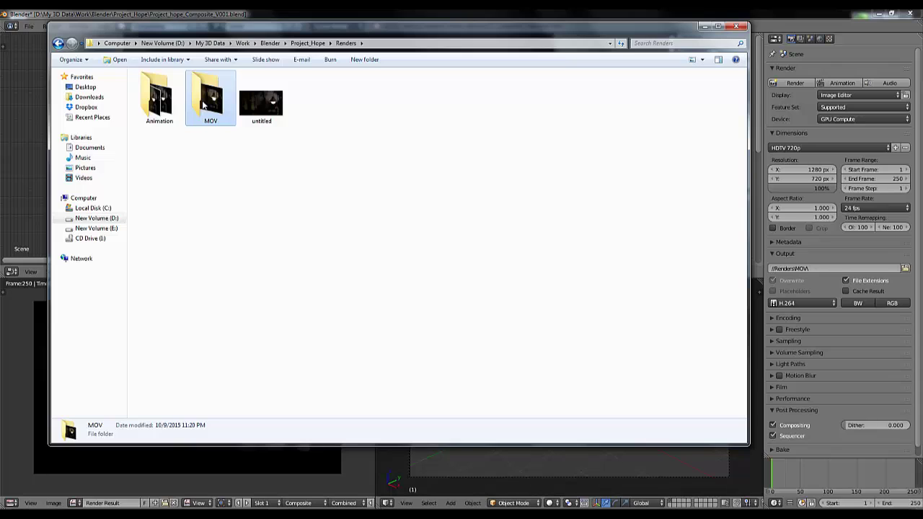
double_click(204, 105)
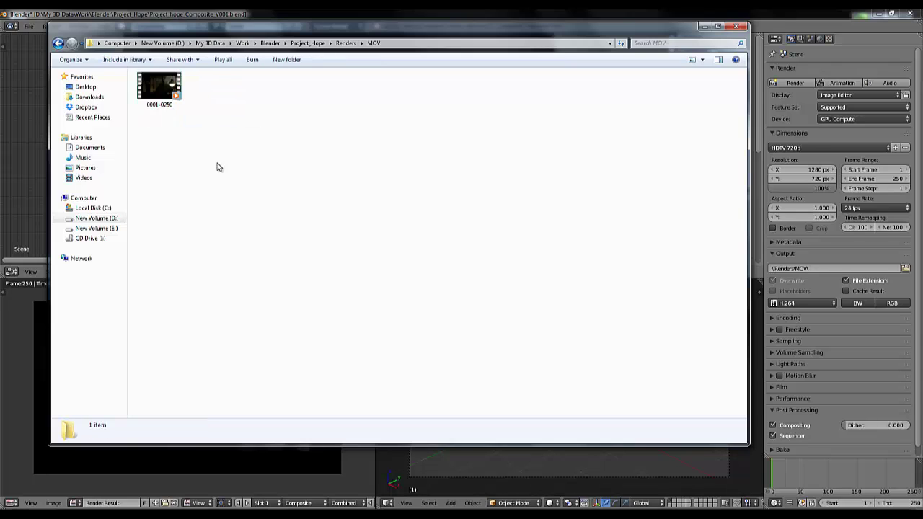
Play the rendered 0001-0250 video in Windows Media Player, and close the player and the folder window.
right_click(157, 85)
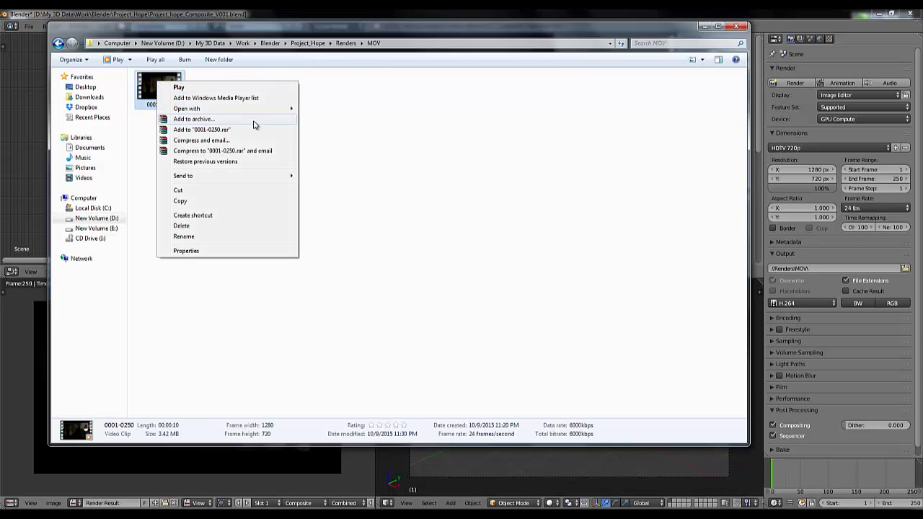
mouse_move(233, 114)
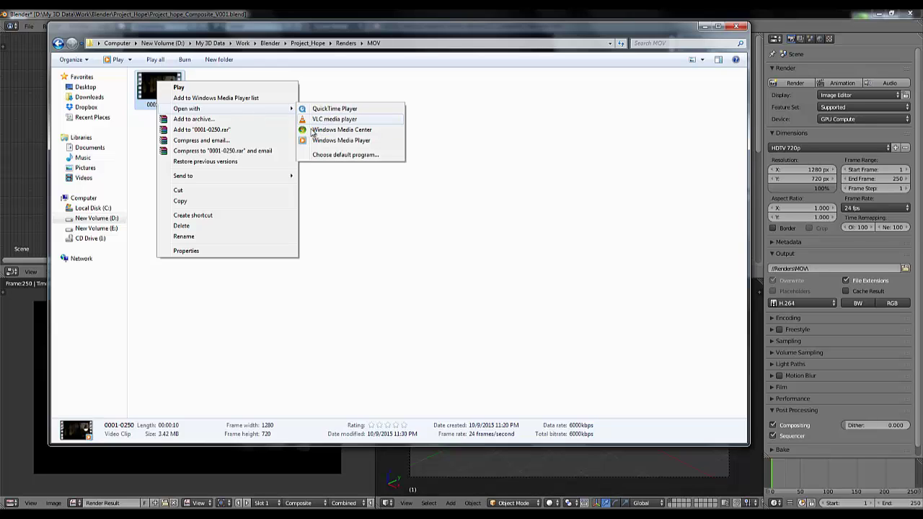
left_click(340, 140)
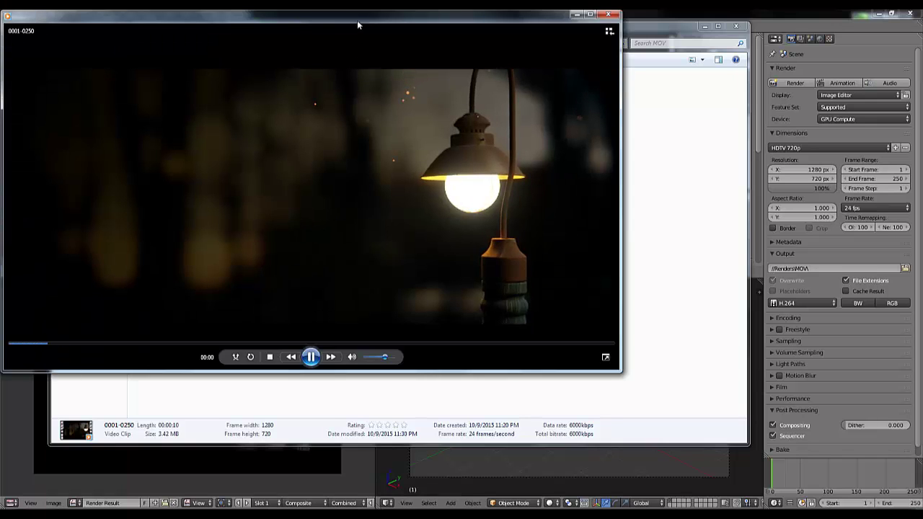
left_click_drag(356, 20, 506, 63)
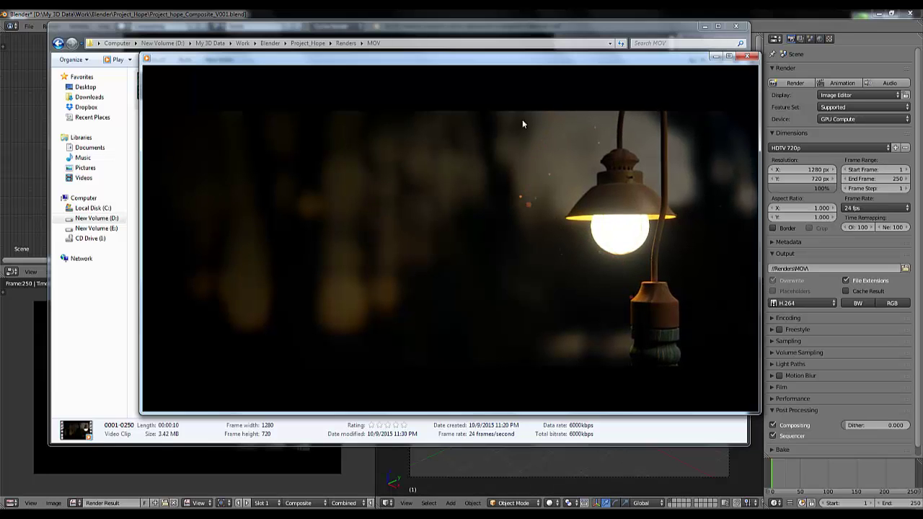
mouse_move(525, 209)
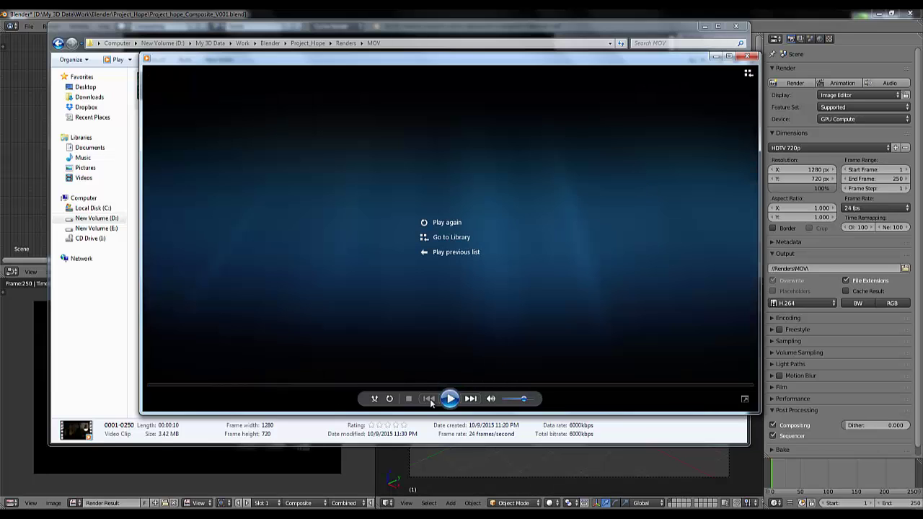
left_click(746, 58)
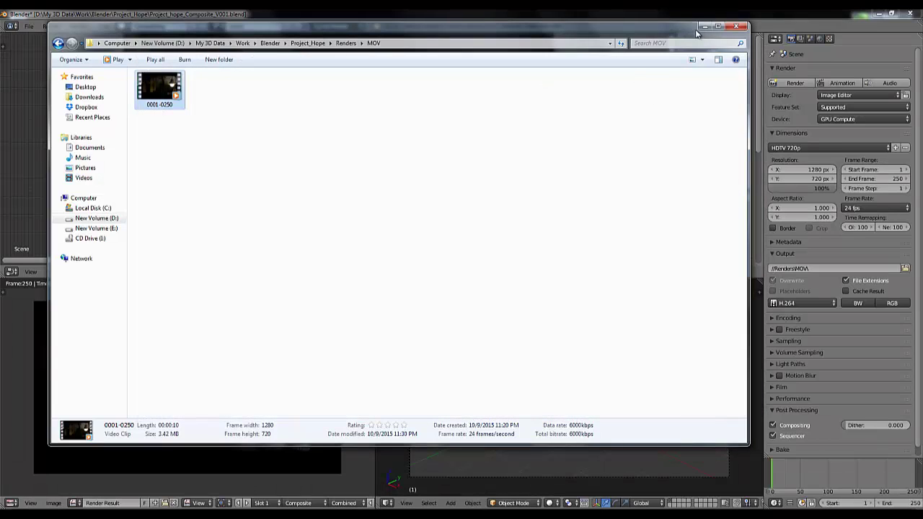
left_click(735, 26)
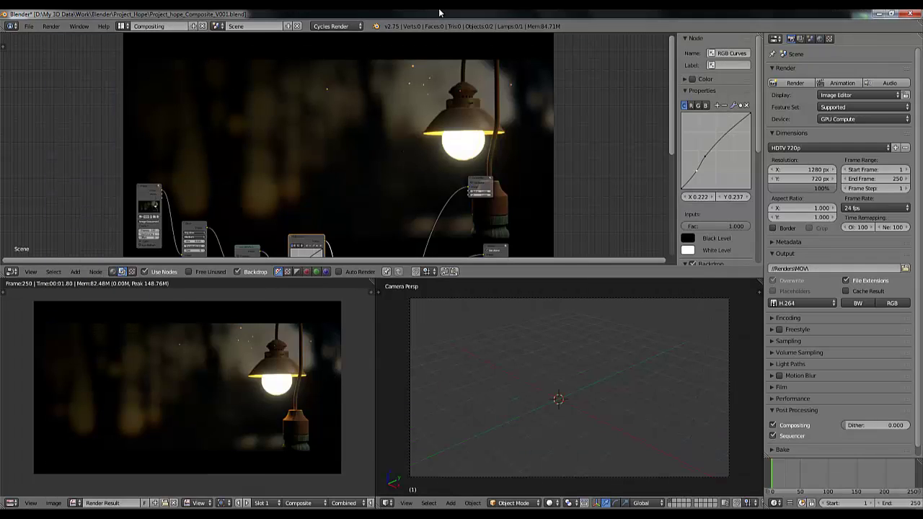